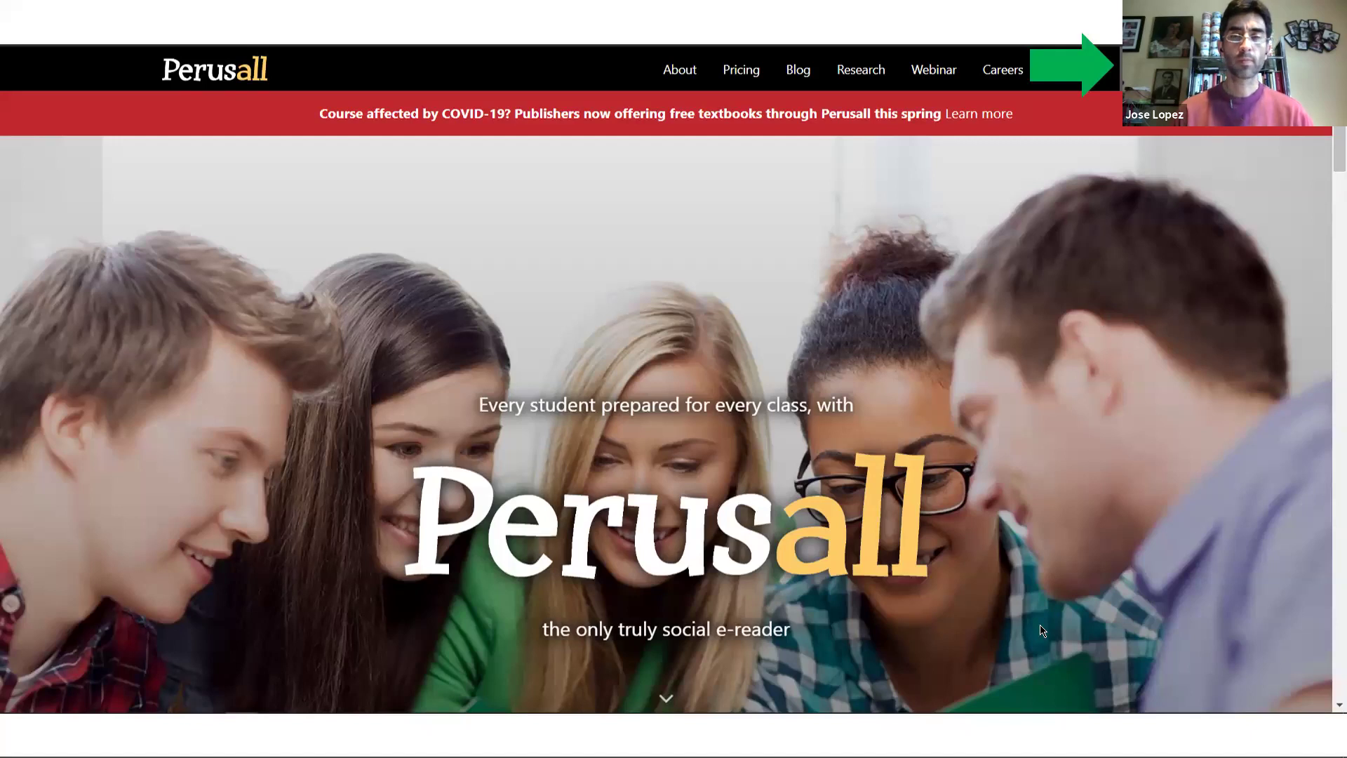
- Switch to the Perusall site in the browser, open its login page and sign in with Google
{"action": "key", "text": "F11"}
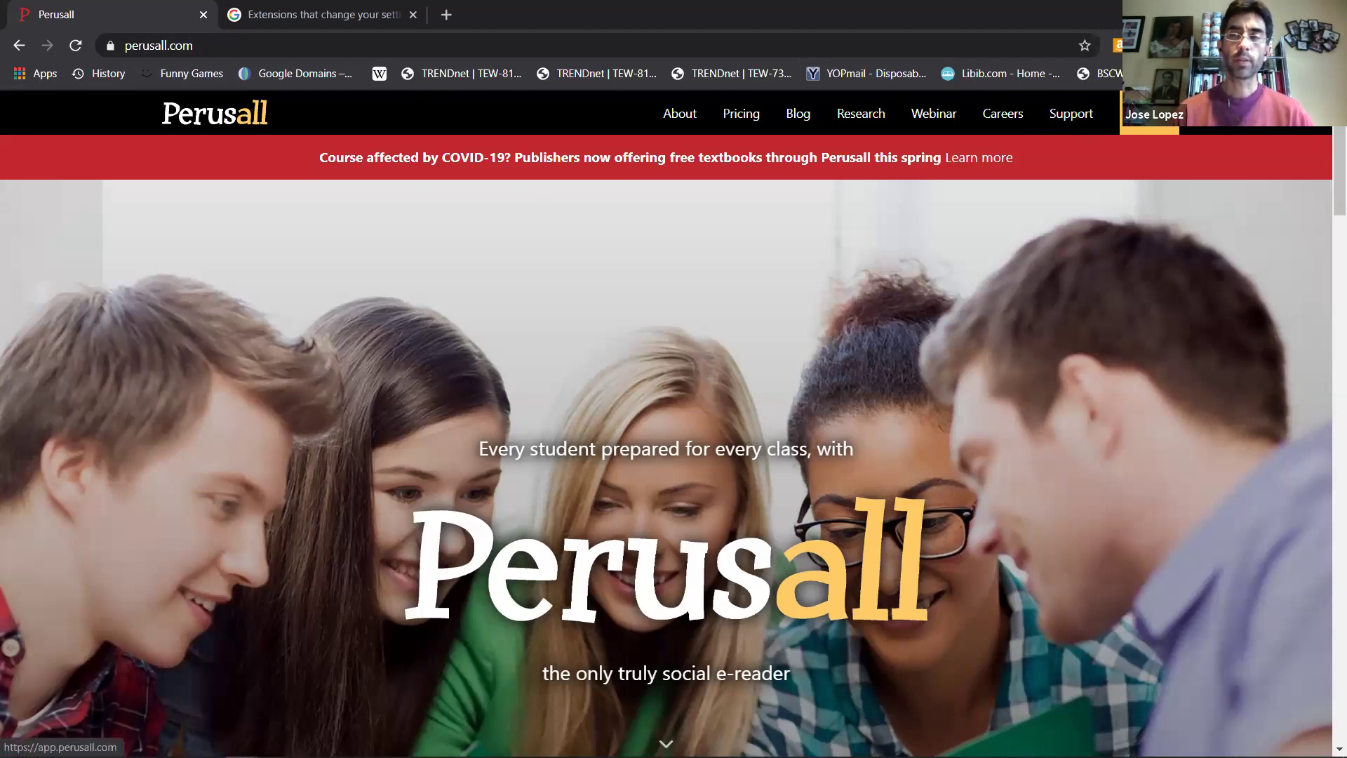
{"action": "left_click", "coordinate": [1149, 114]}
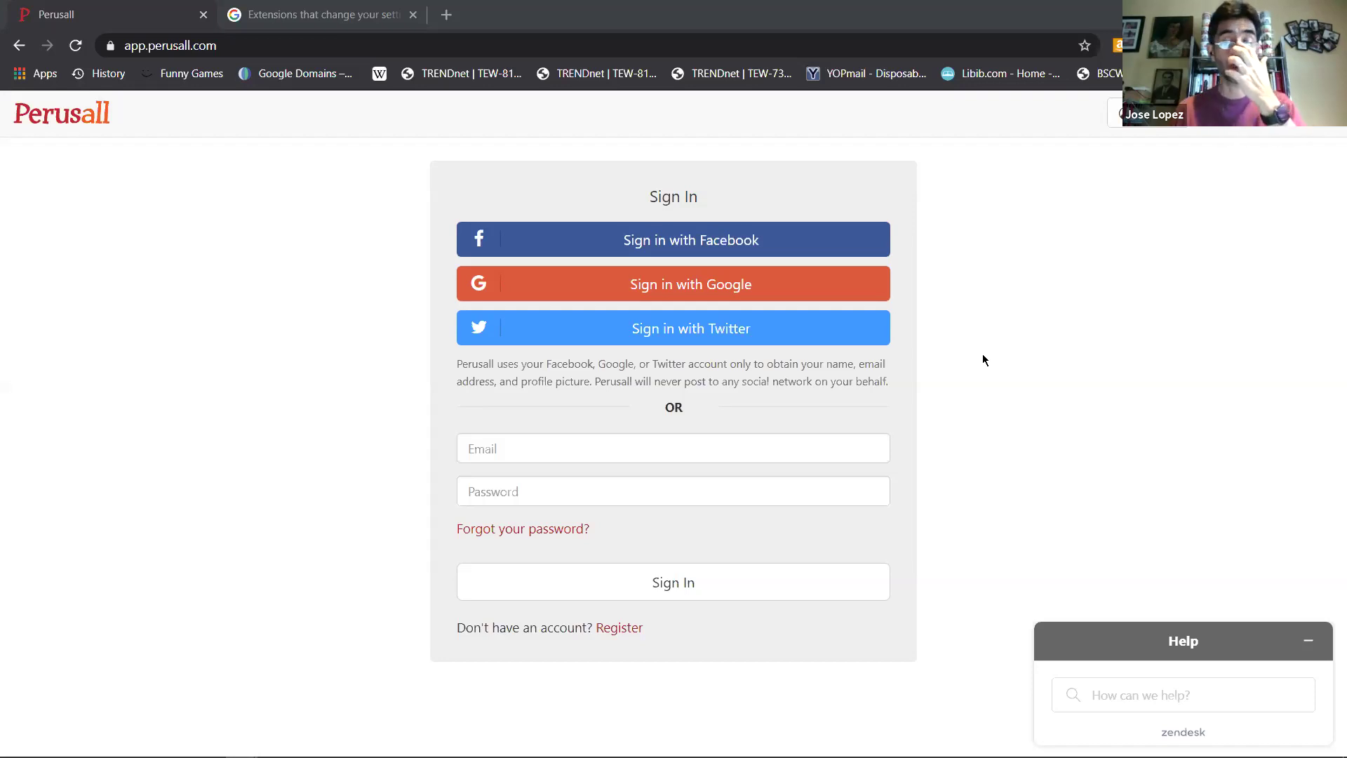
{"action": "left_click", "coordinate": [649, 290]}
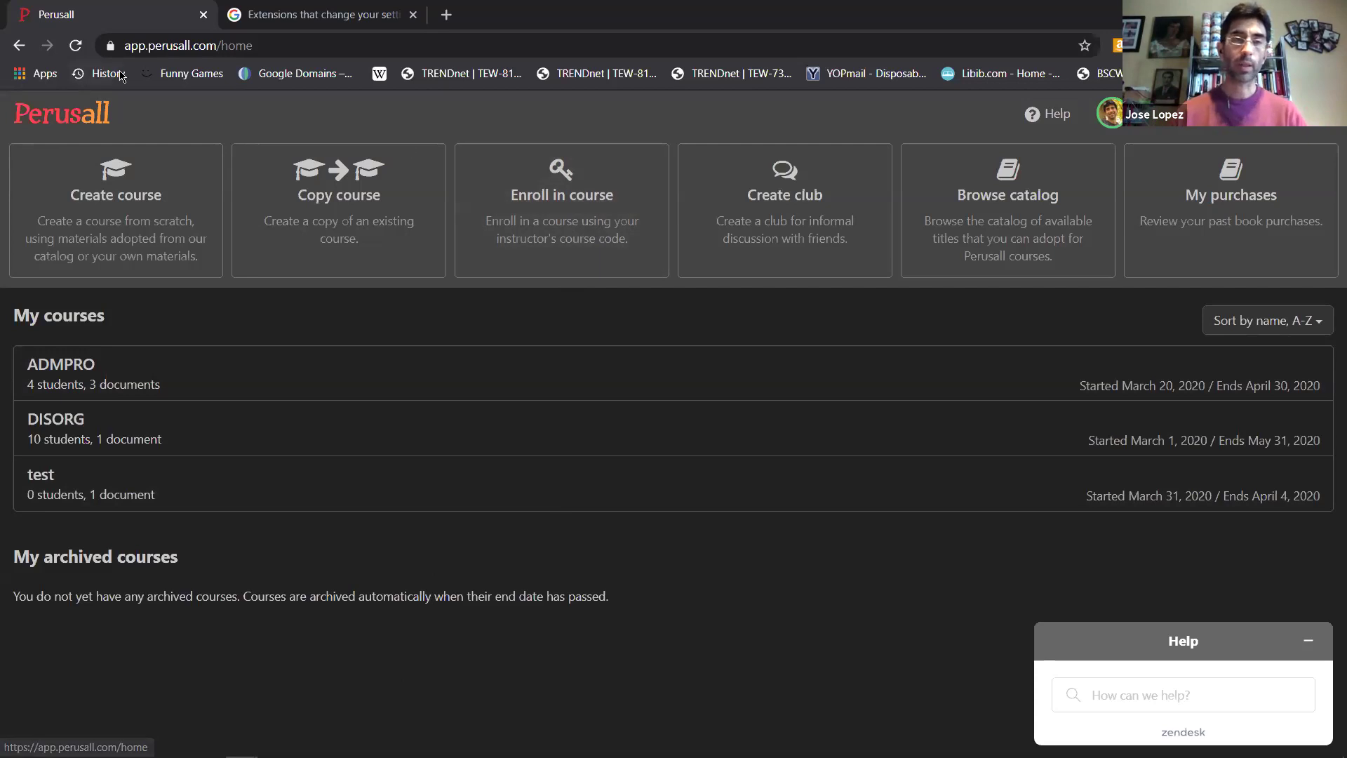
- Sign out of the current account and register a new Perusall account through Google sign-in
{"action": "left_click", "coordinate": [19, 46]}
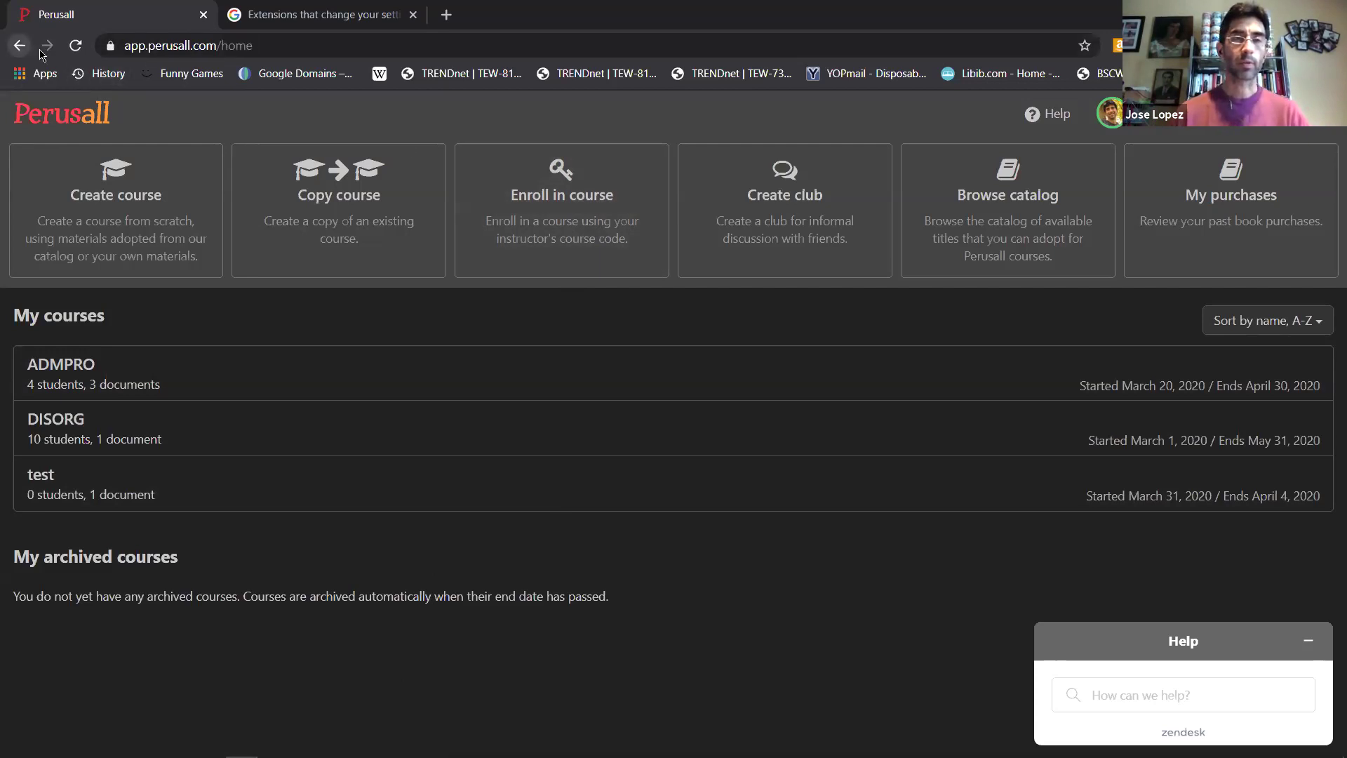
{"action": "left_click", "coordinate": [1122, 114]}
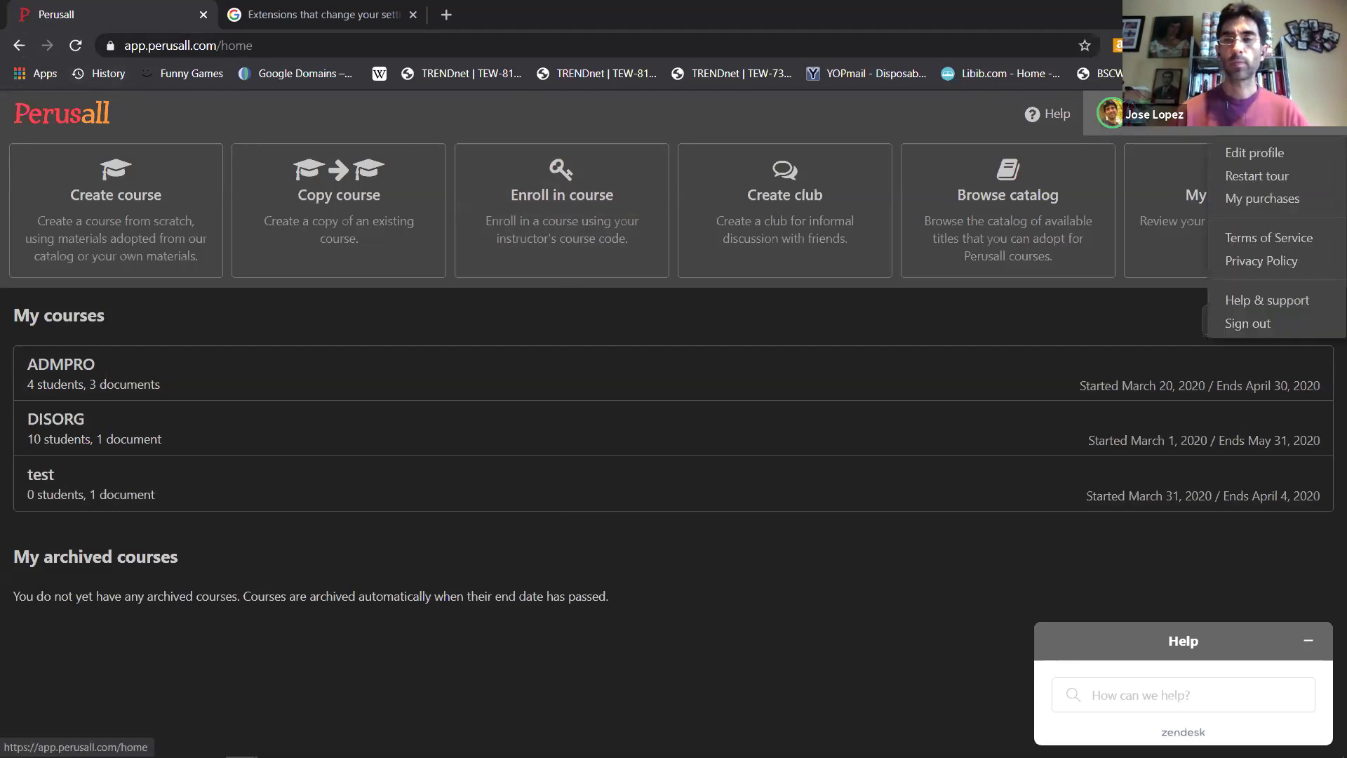
{"action": "left_click", "coordinate": [1239, 327]}
{"action": "left_click", "coordinate": [224, 199]}
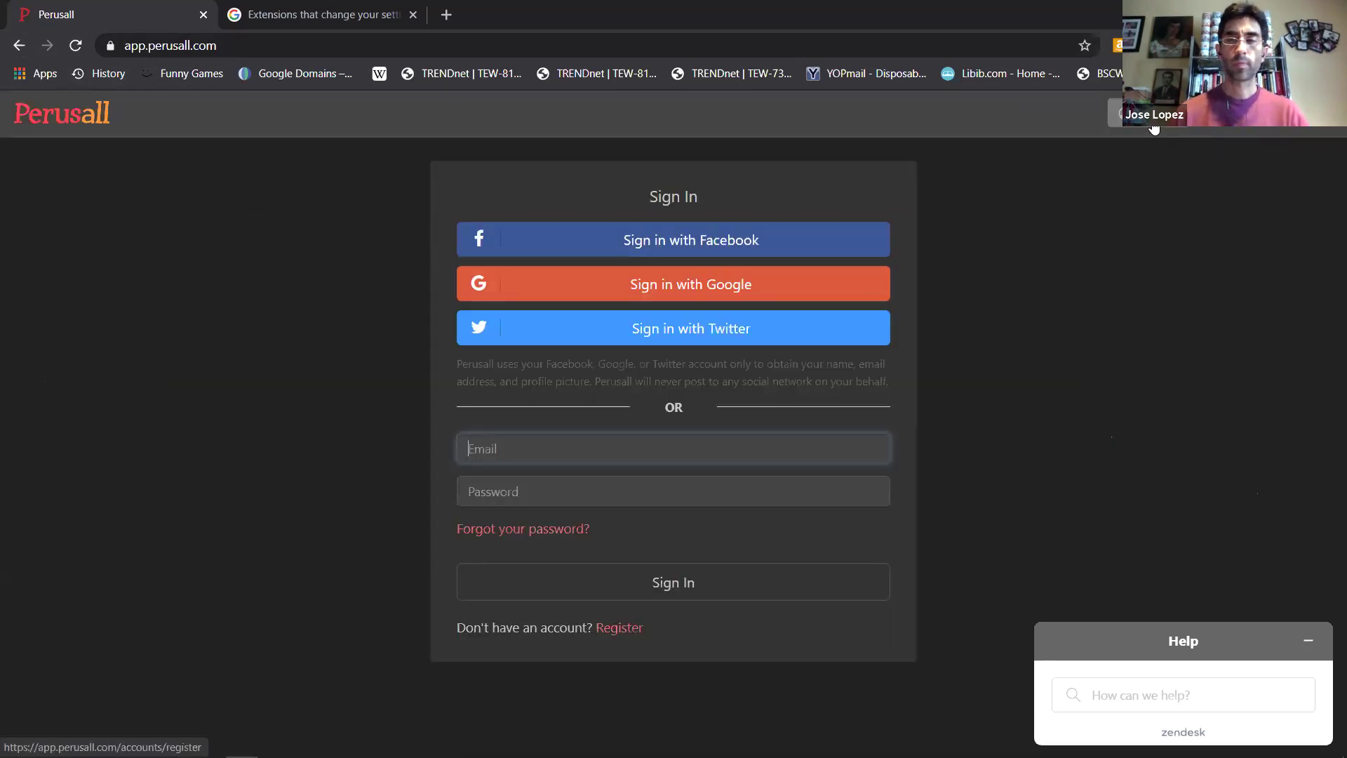
{"action": "left_click", "coordinate": [619, 628]}
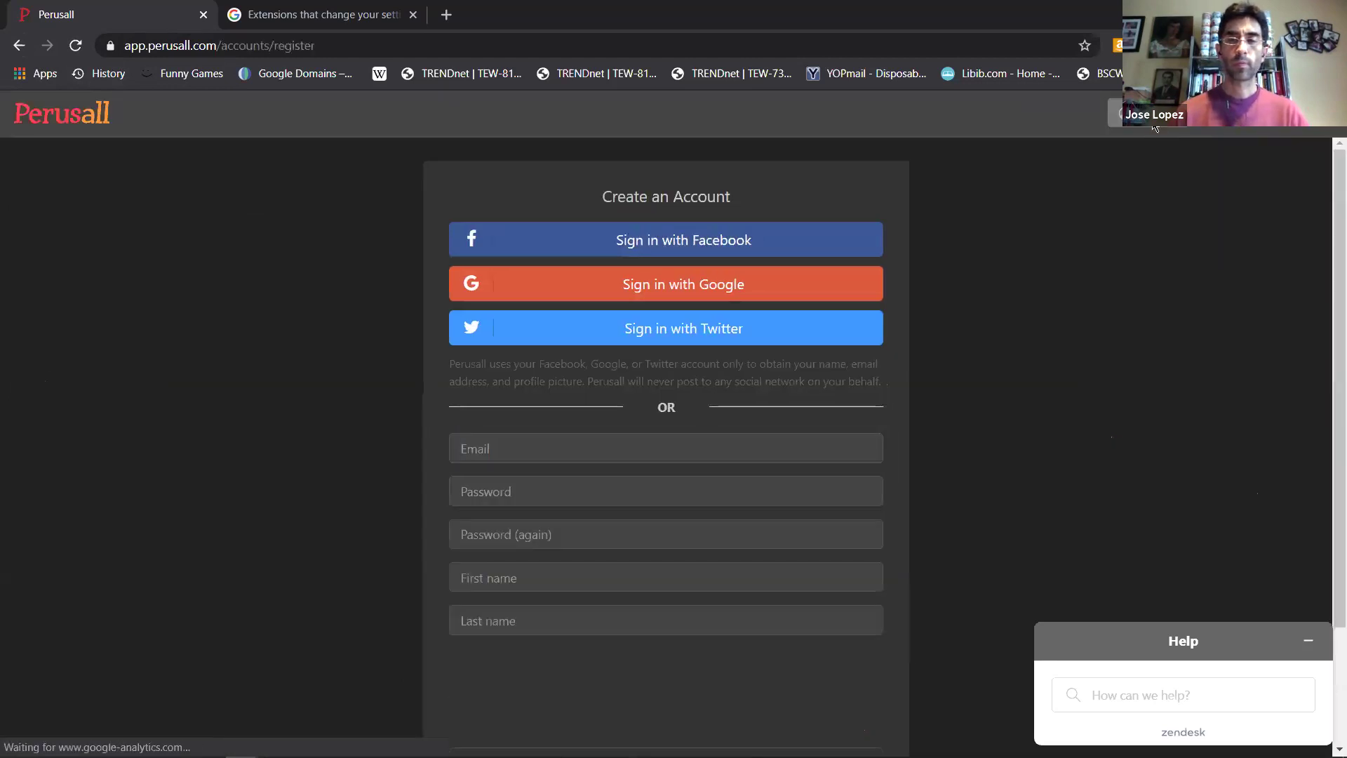
{"action": "left_click", "coordinate": [685, 294]}
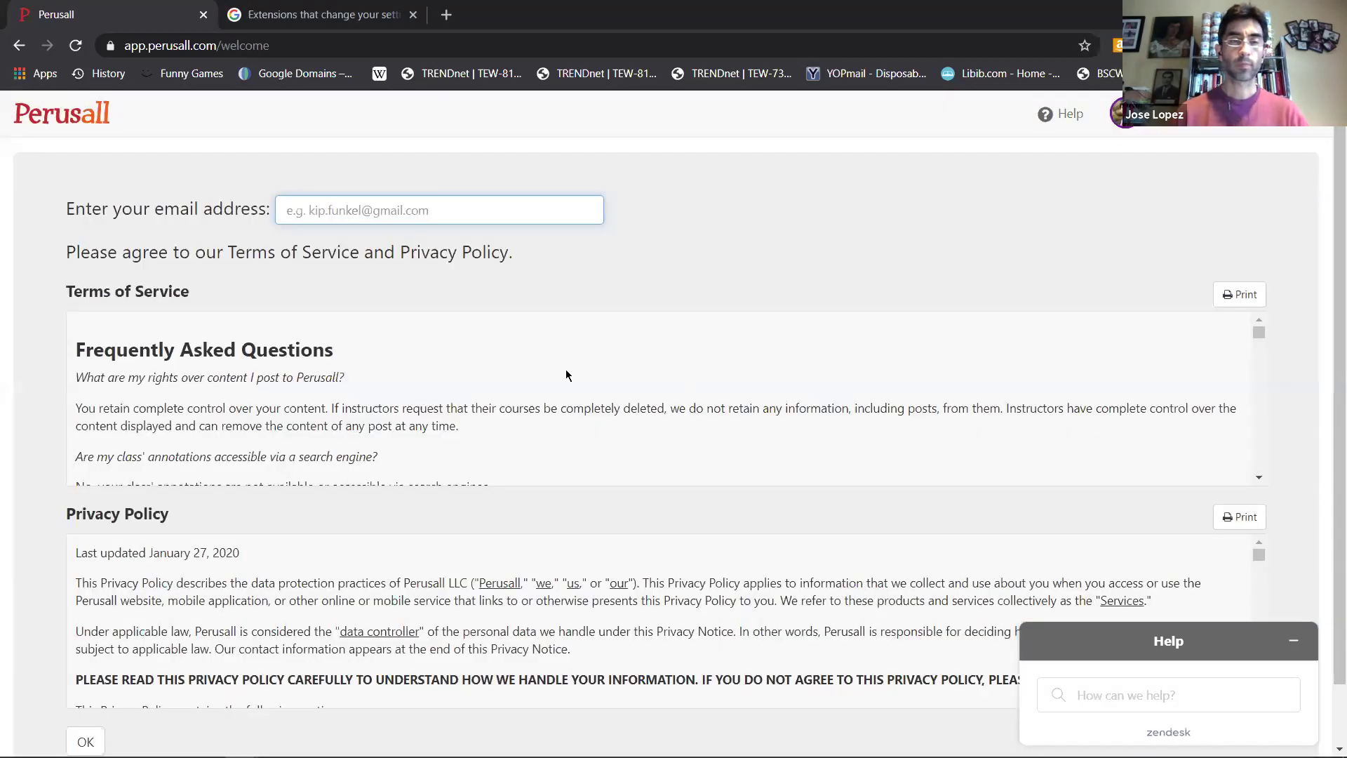
- Enter the account's email address and agree to the Terms of Service and Privacy Policy
{"action": "scroll", "coordinate": [567, 375], "scroll_direction": "down", "scroll_amount": 1}
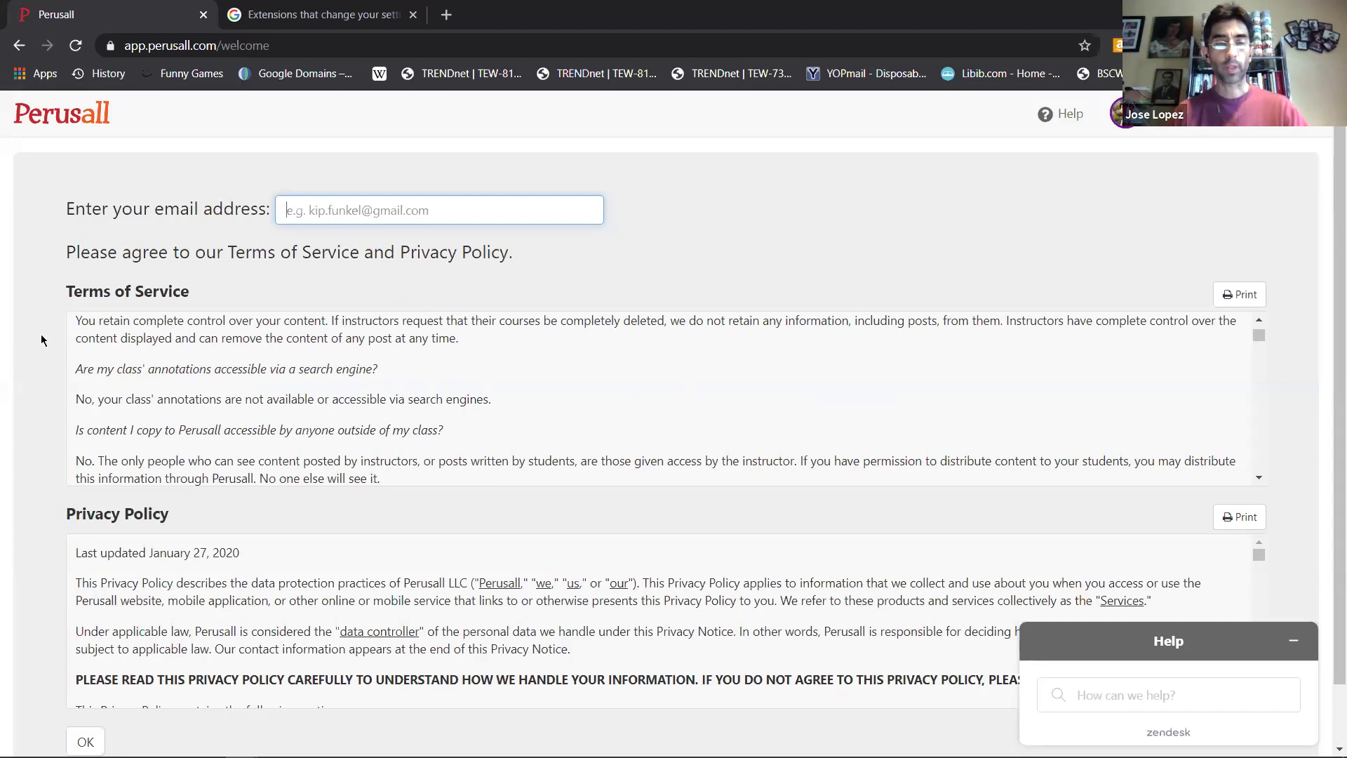
{"action": "scroll", "coordinate": [41, 337], "scroll_direction": "down", "scroll_amount": 1}
{"action": "scroll", "coordinate": [41, 334], "scroll_direction": "up", "scroll_amount": 1}
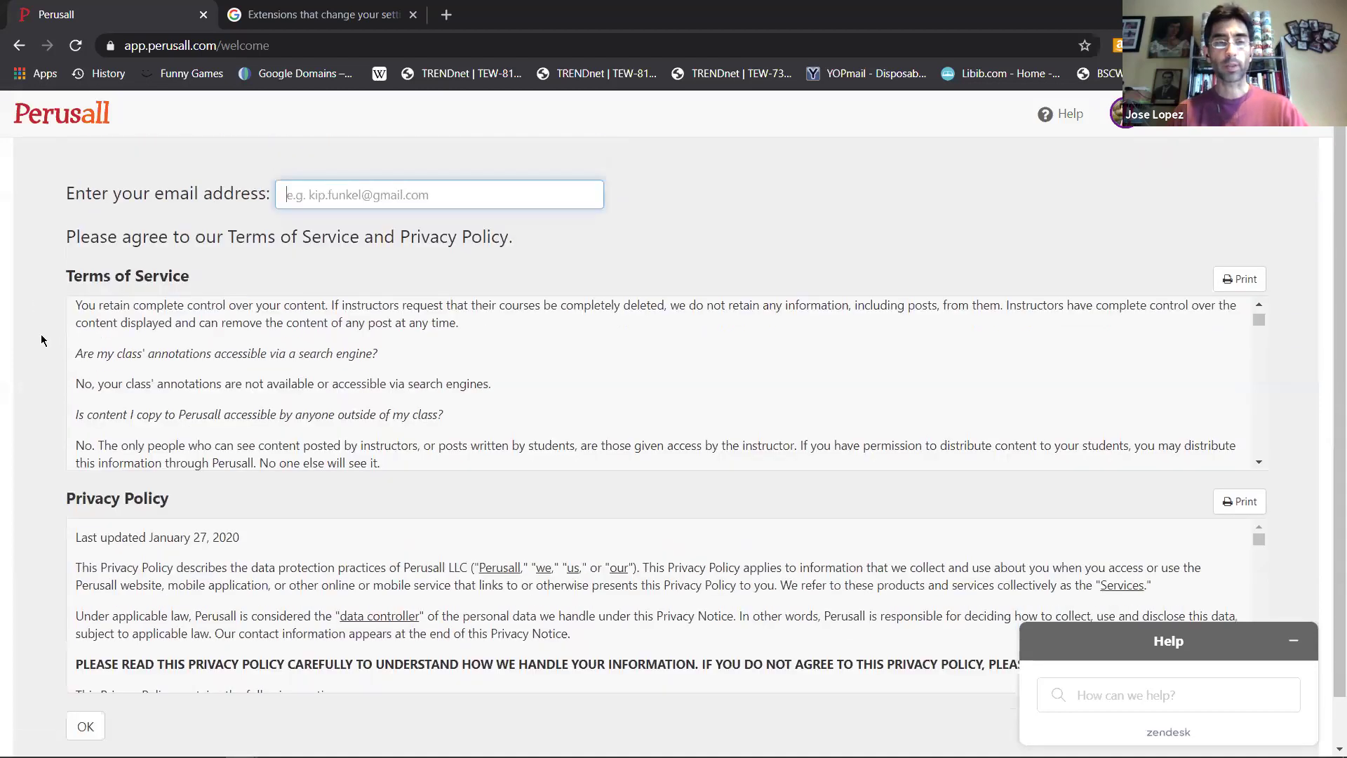
{"action": "type", "text": "ja"}
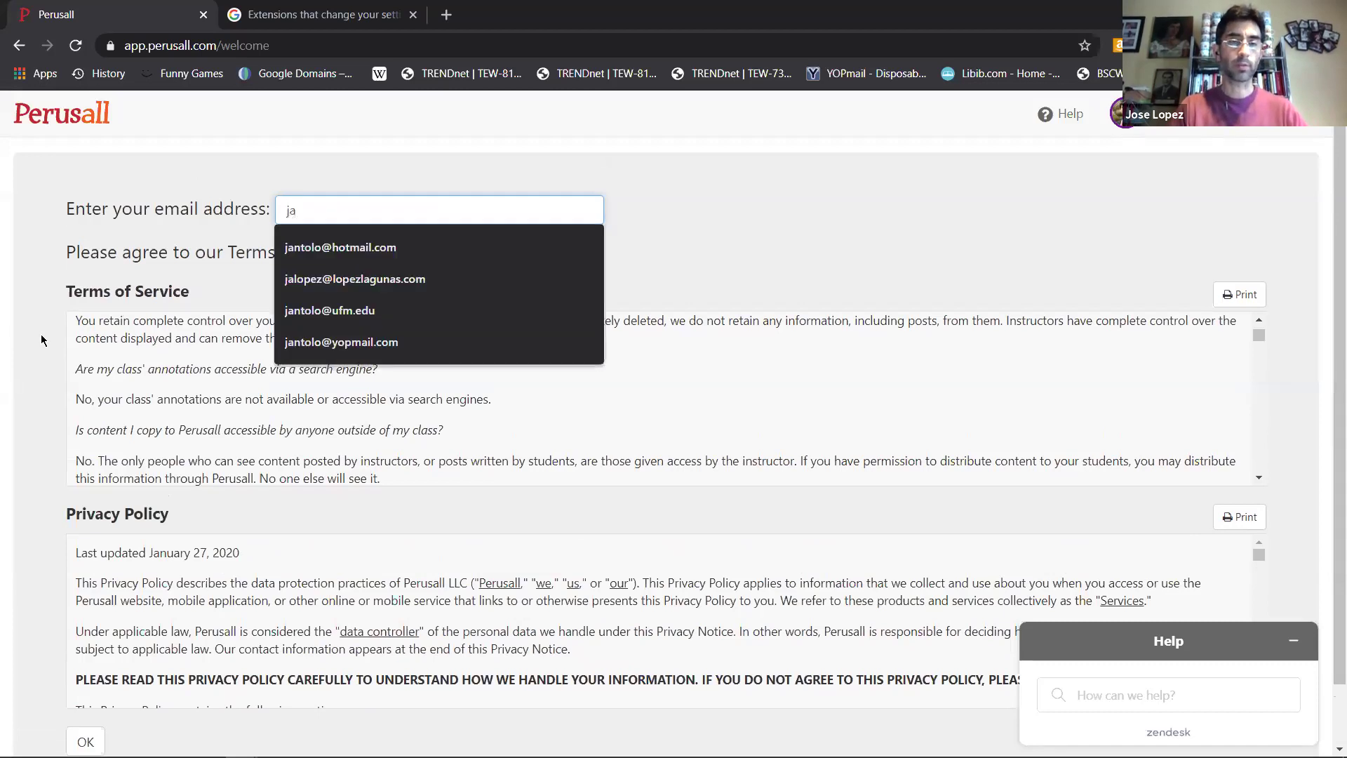
{"action": "left_click", "coordinate": [337, 250]}
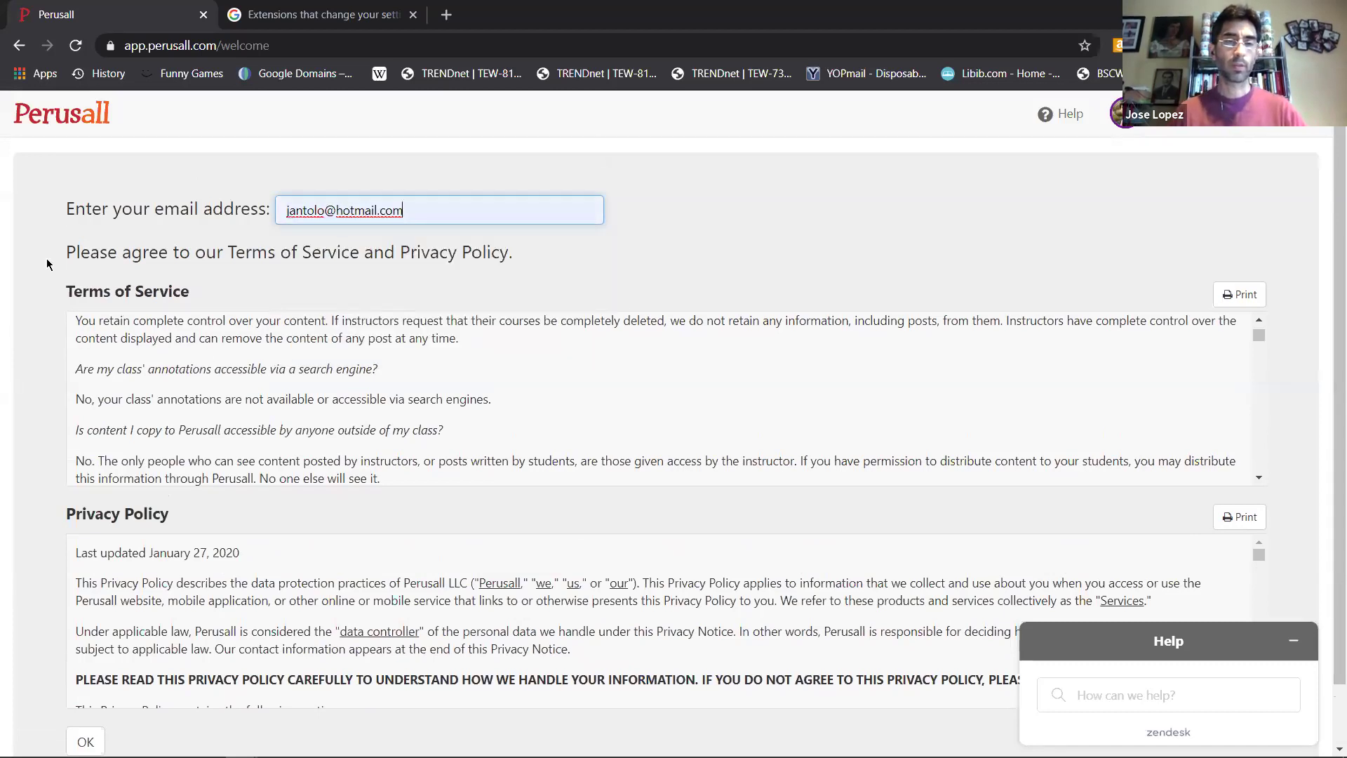
{"action": "scroll", "coordinate": [57, 343], "scroll_direction": "down", "scroll_amount": 1}
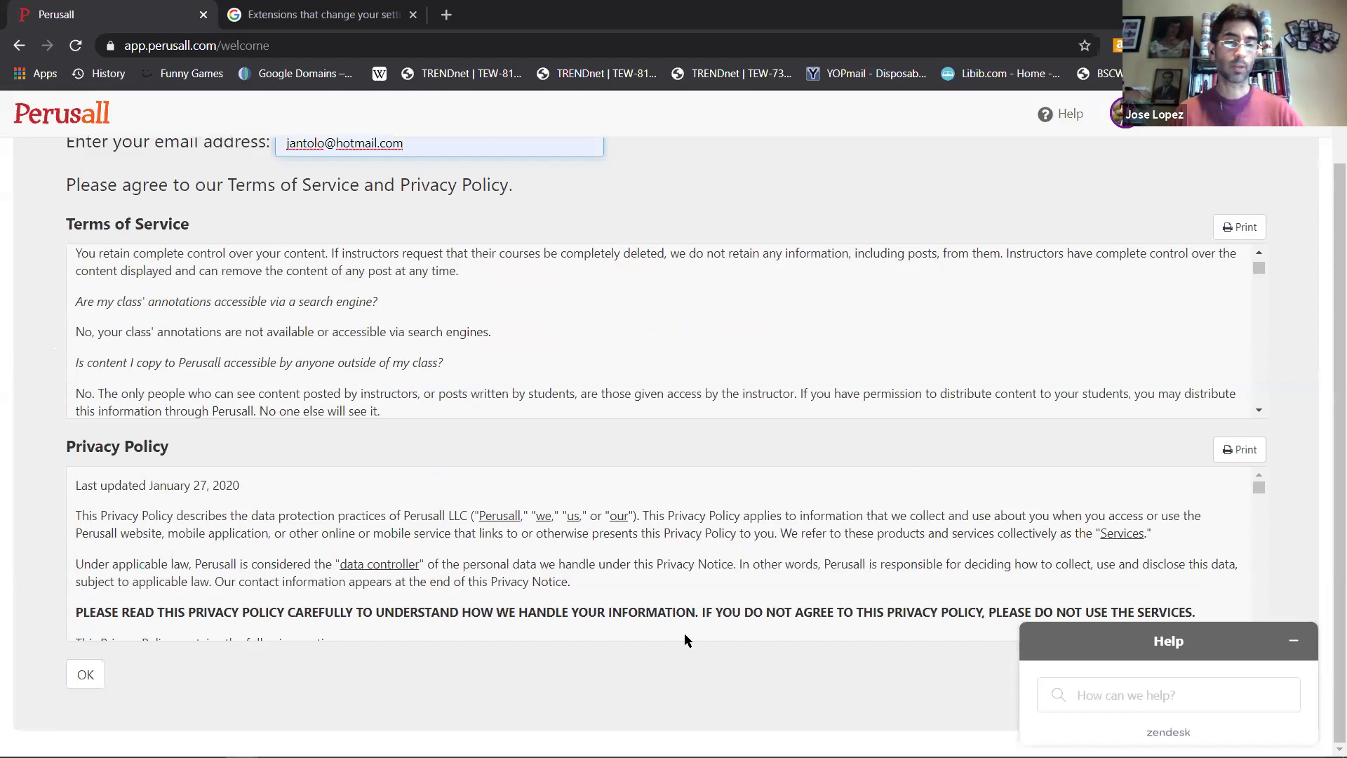
{"action": "left_click", "coordinate": [81, 675]}
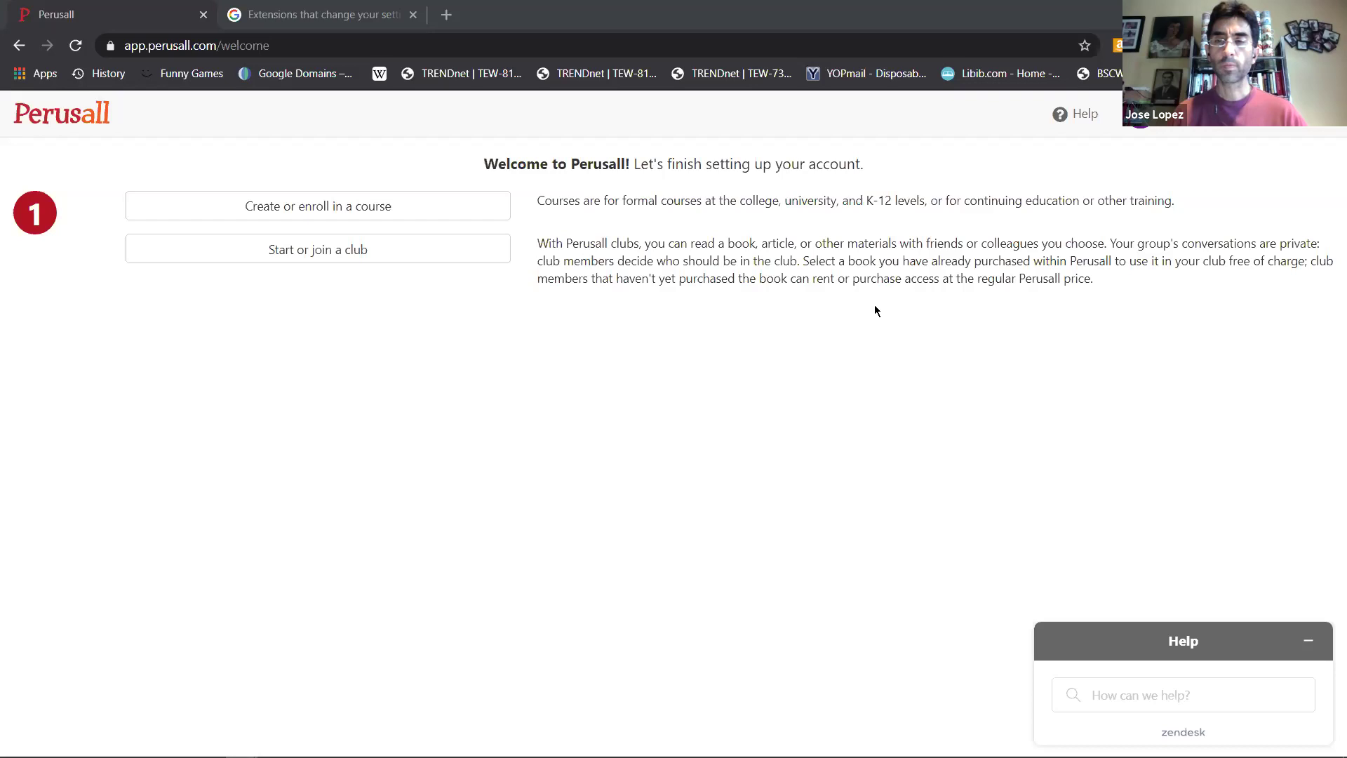
- Choose to create a course as an instructor, for students to access directly at perusall.com
{"action": "left_click", "coordinate": [1211, 127]}
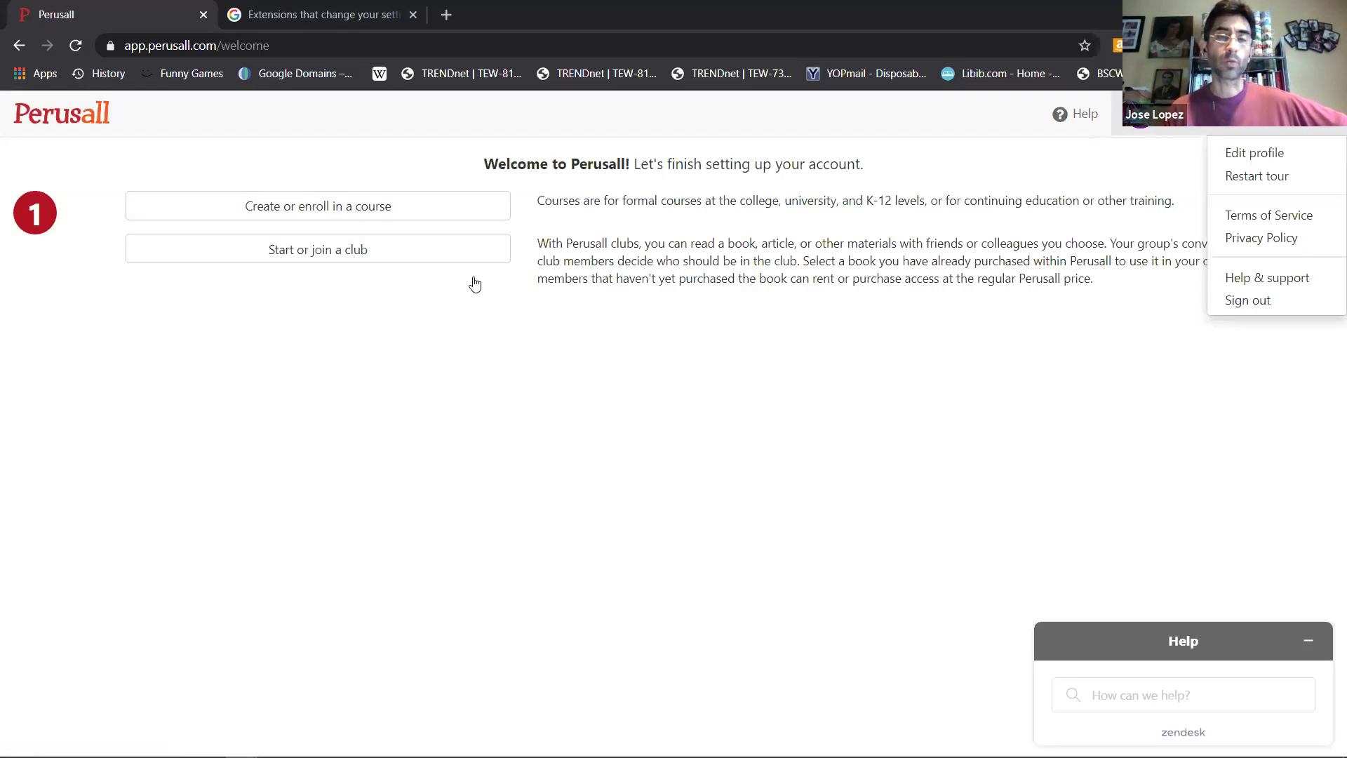
{"action": "left_click", "coordinate": [341, 217]}
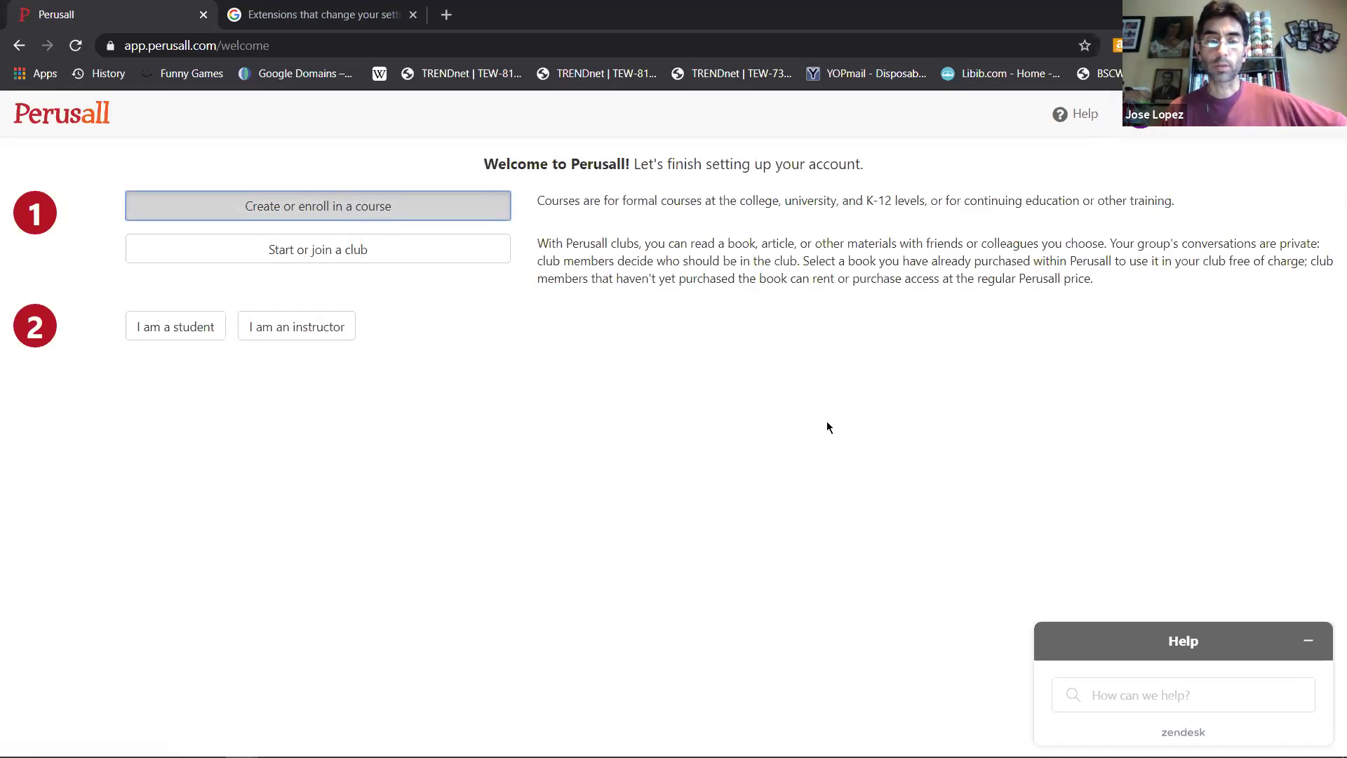
{"action": "left_click", "coordinate": [299, 335]}
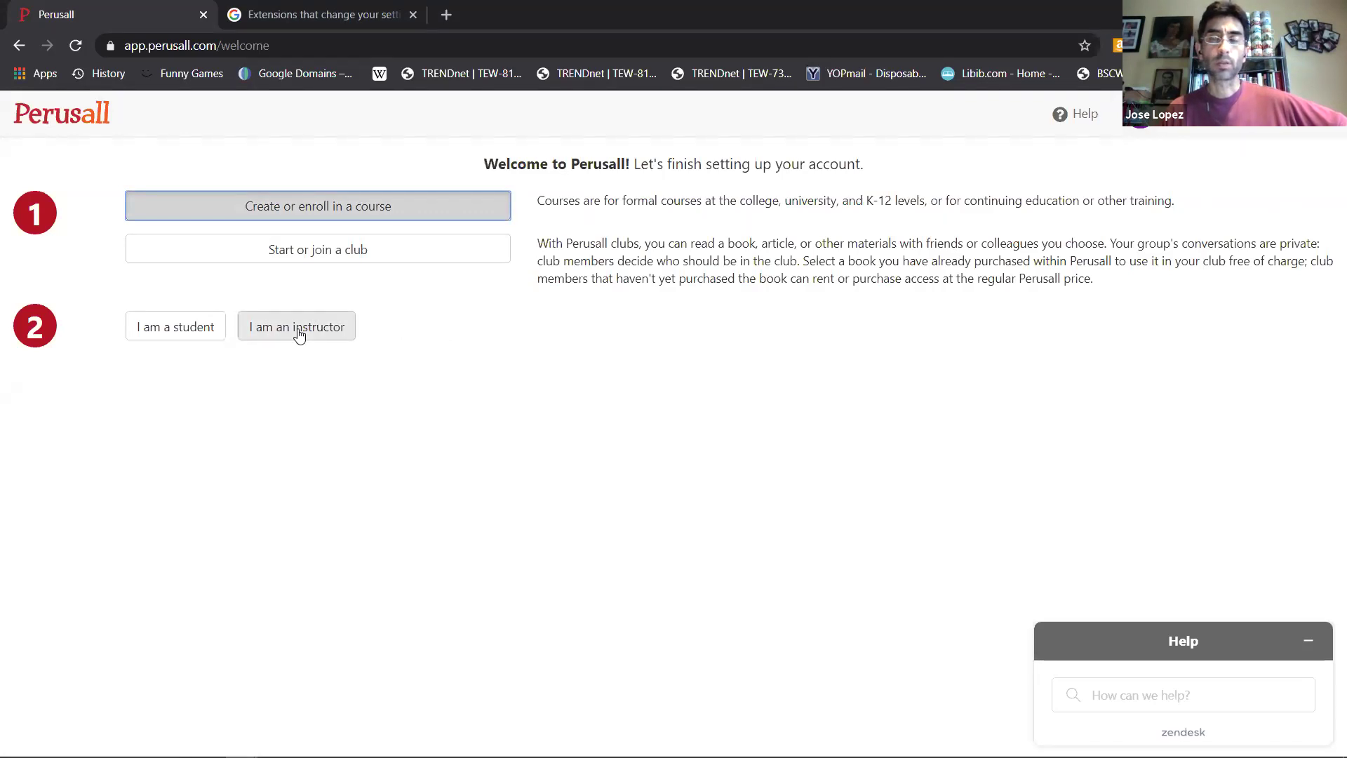
{"action": "left_click", "coordinate": [300, 335]}
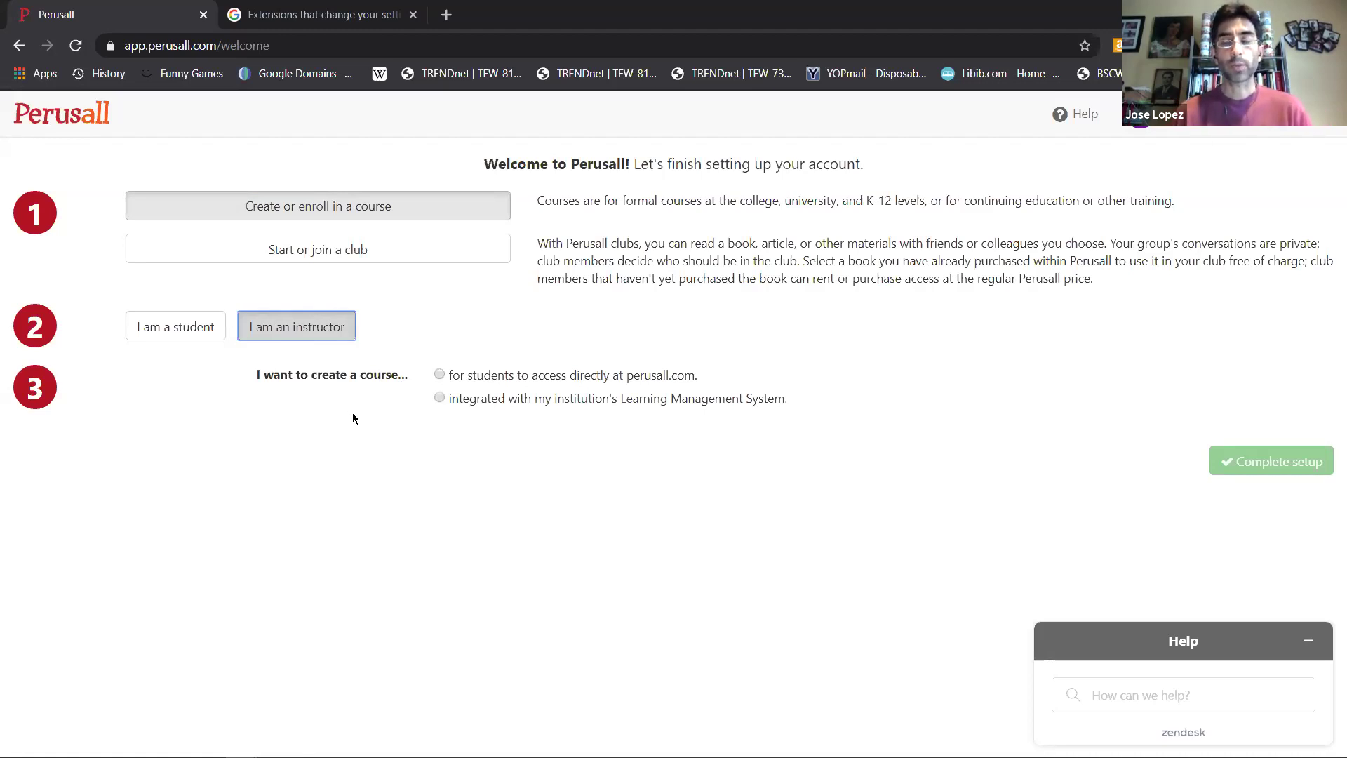
{"action": "left_click", "coordinate": [439, 374]}
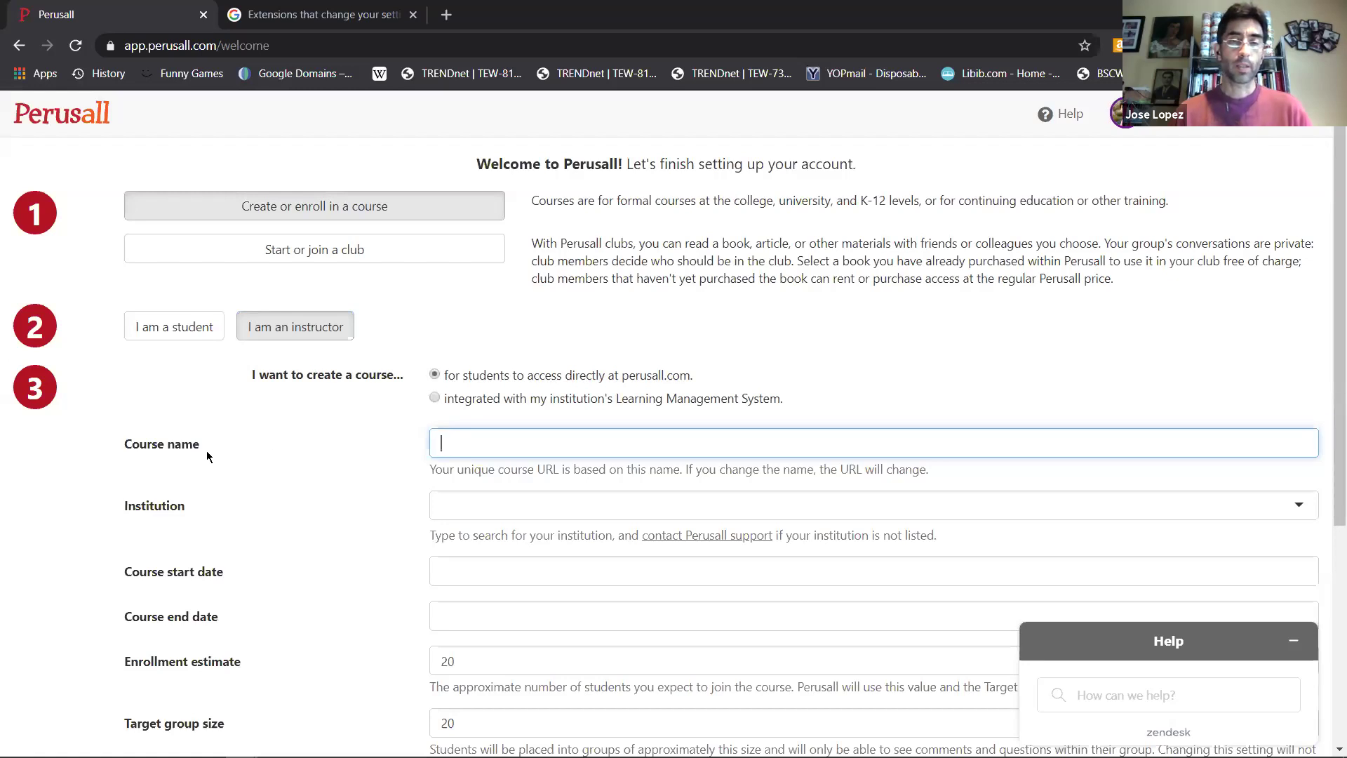
- Set the course's institution to Universidad Francisco Marroquín (Guatemala City, GT)
{"action": "scroll", "coordinate": [328, 477], "scroll_direction": "down", "scroll_amount": 1}
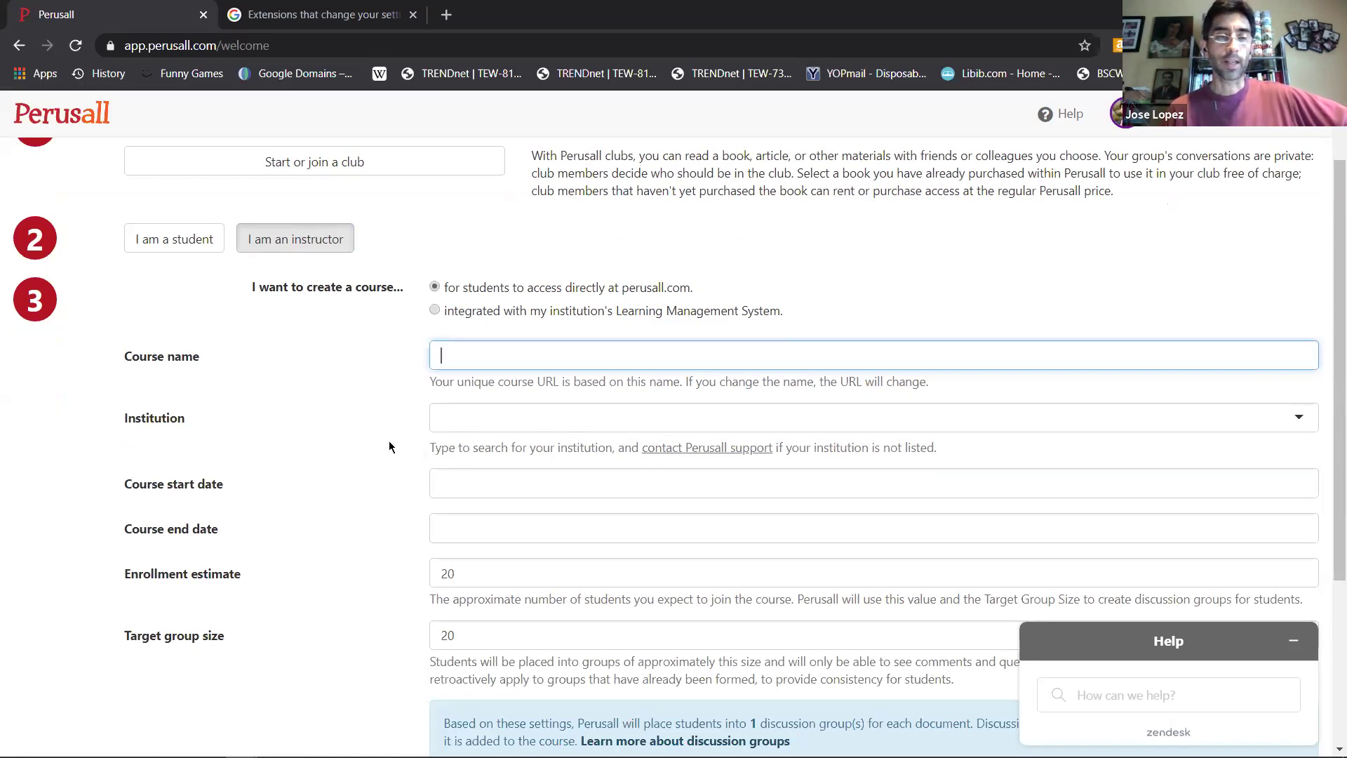
{"action": "left_click", "coordinate": [437, 421]}
{"action": "type", "text": "In"}
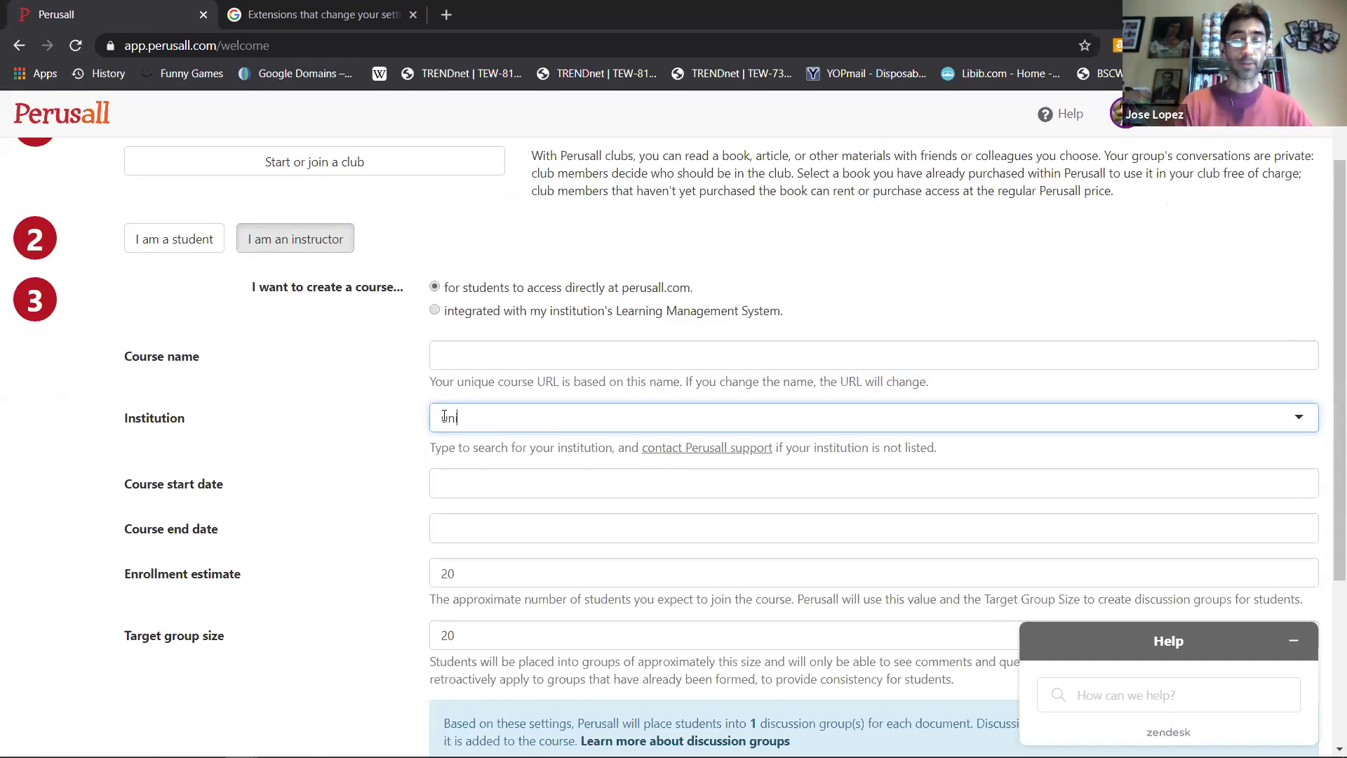
{"action": "type", "text": "iversidad franc"}
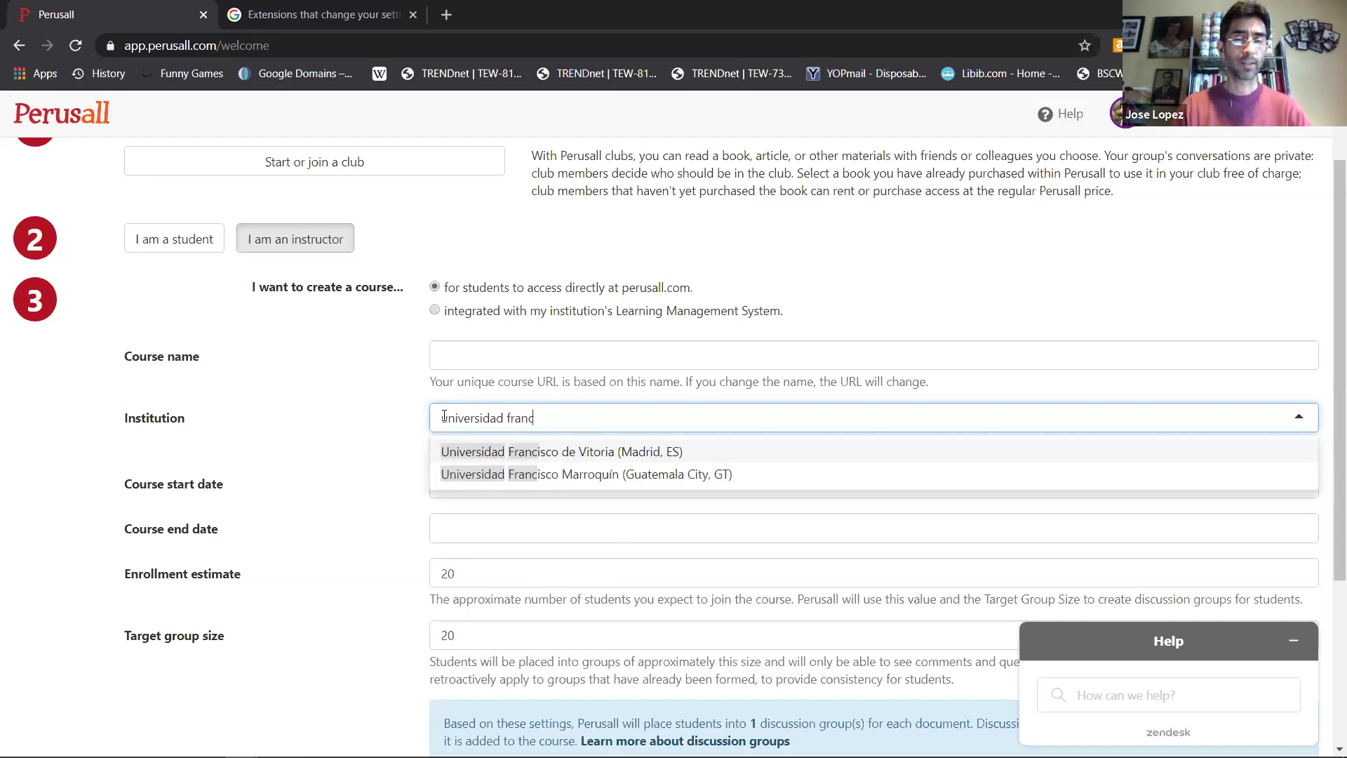
{"action": "left_click", "coordinate": [549, 474]}
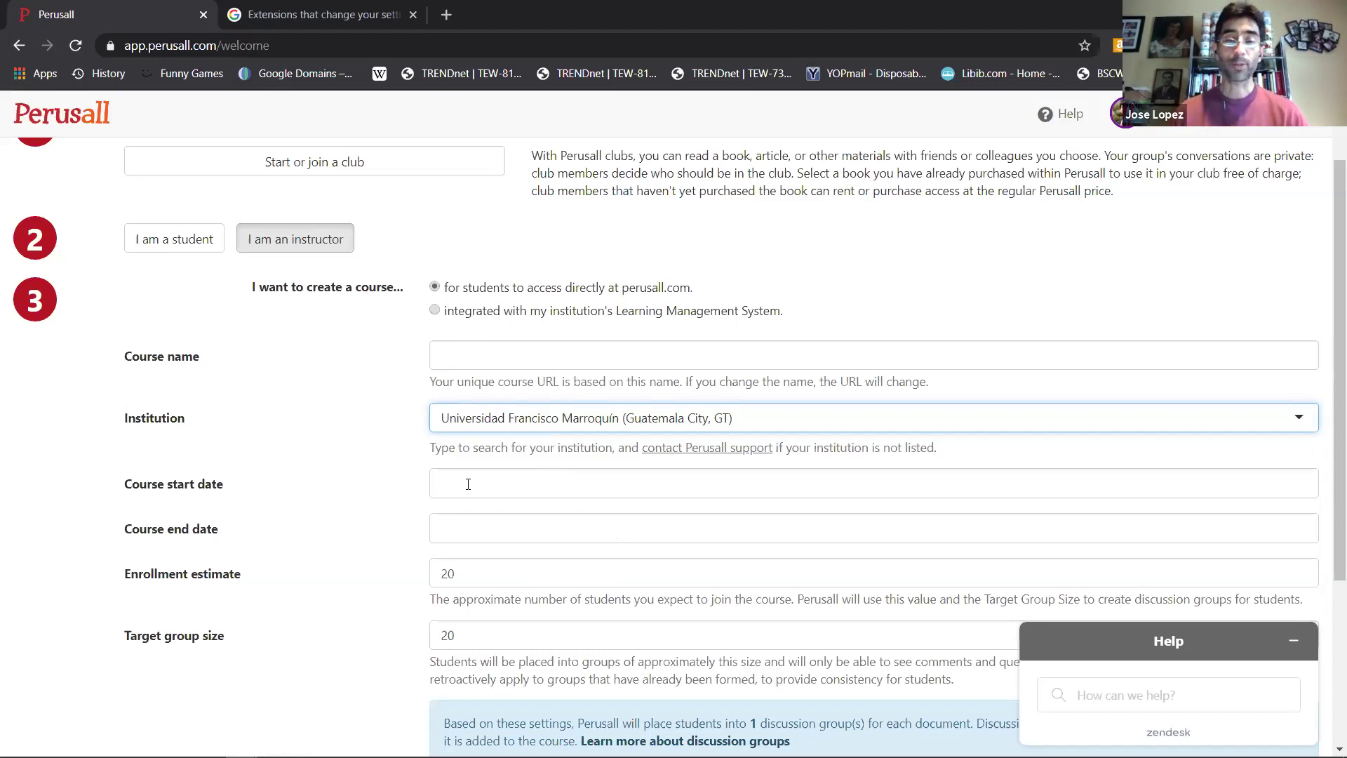
- Examine the course start and end dates, enrollment estimate, target group size and options for selecting materials, including uploading own documents
{"action": "left_click", "coordinate": [468, 484]}
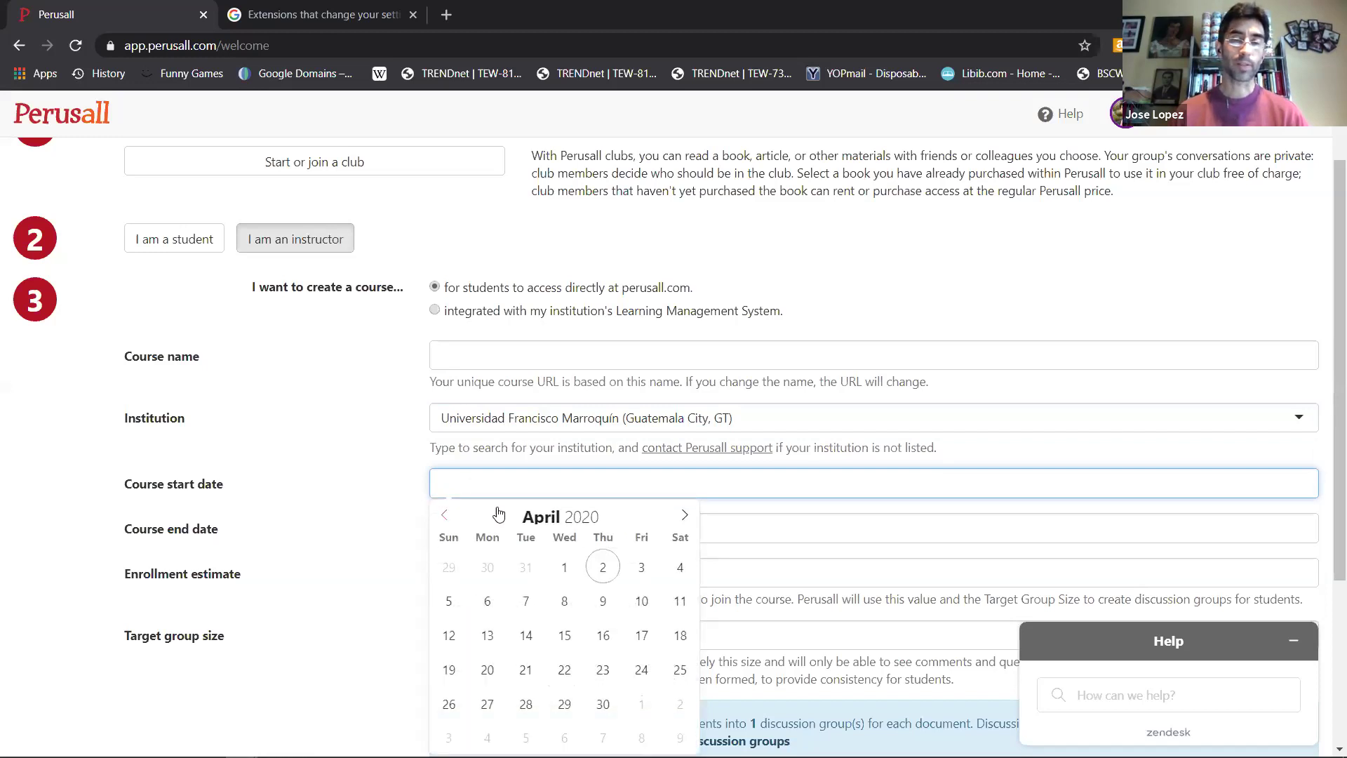
{"action": "left_click", "coordinate": [738, 530]}
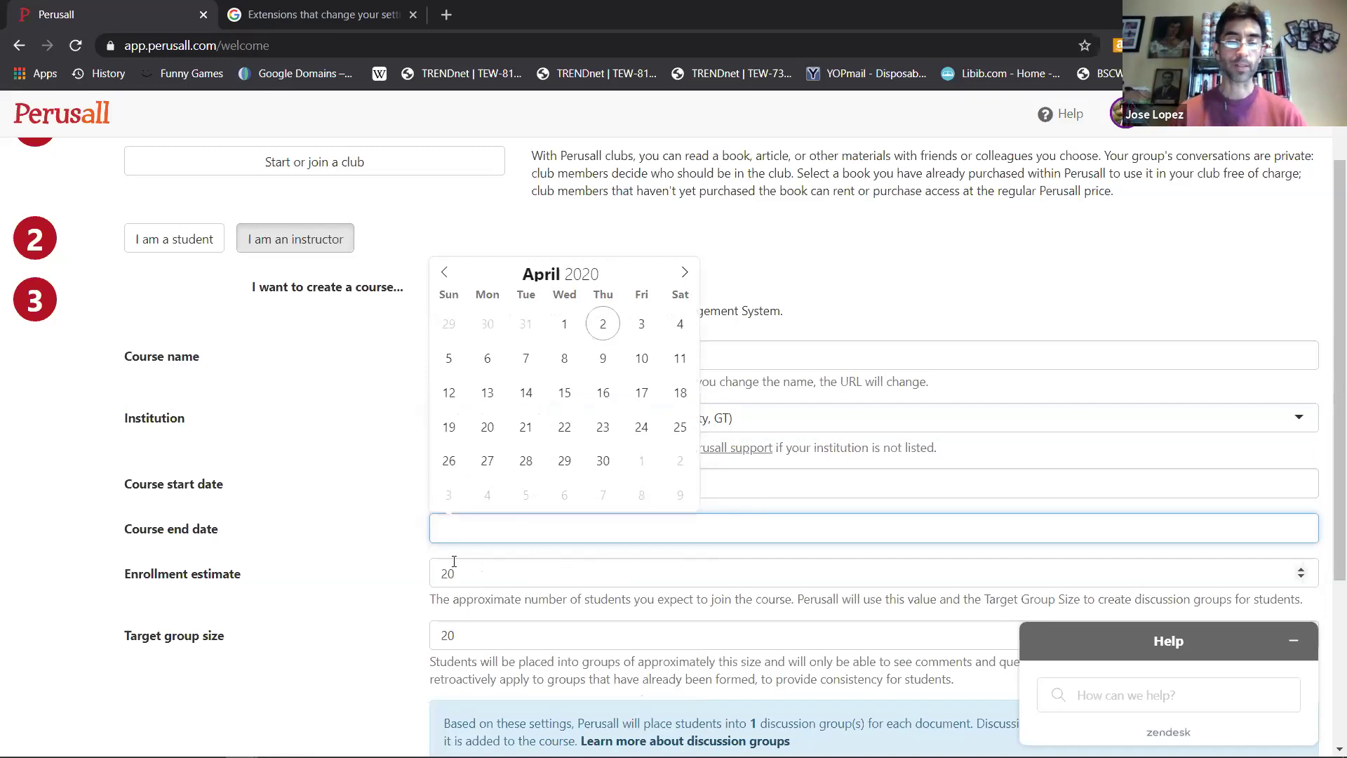
{"action": "left_click", "coordinate": [354, 557]}
{"action": "scroll", "coordinate": [363, 553], "scroll_direction": "down", "scroll_amount": 1}
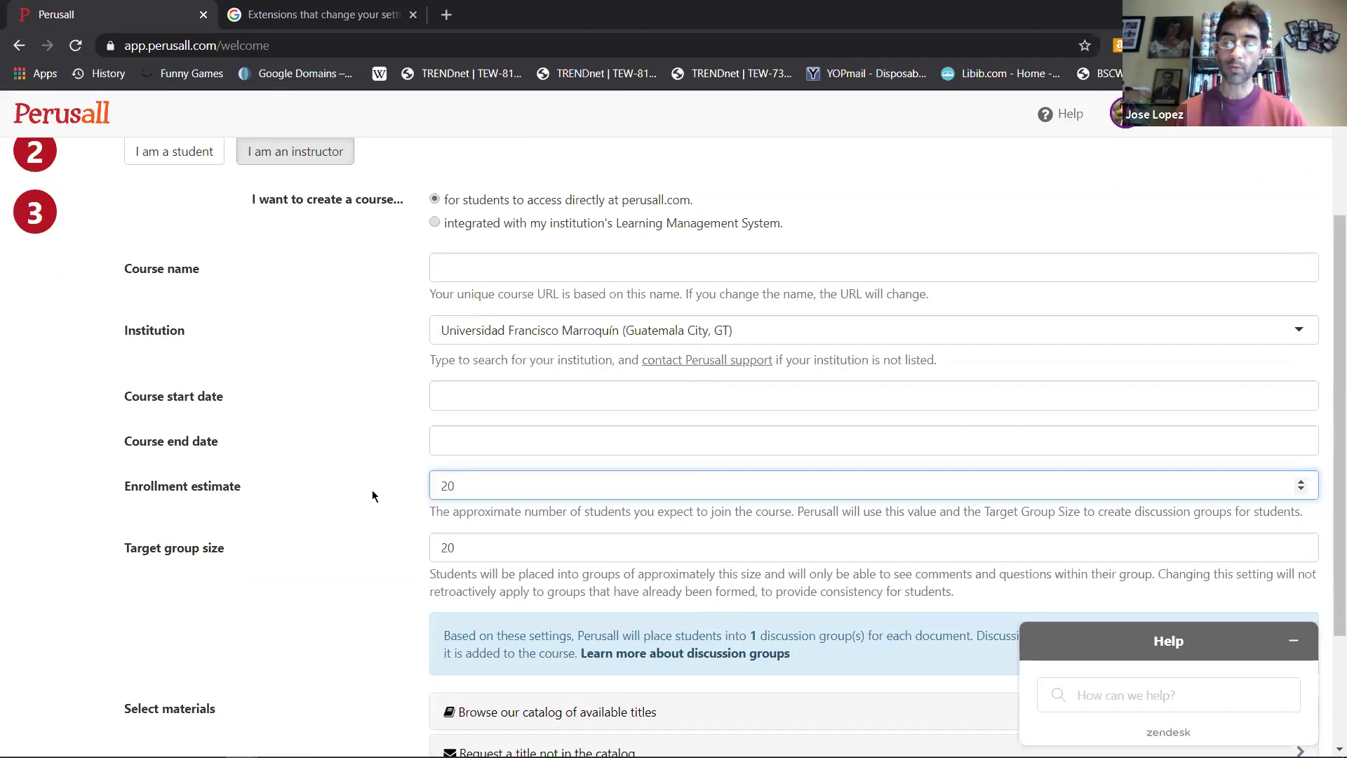
{"action": "scroll", "coordinate": [376, 486], "scroll_direction": "down", "scroll_amount": 1}
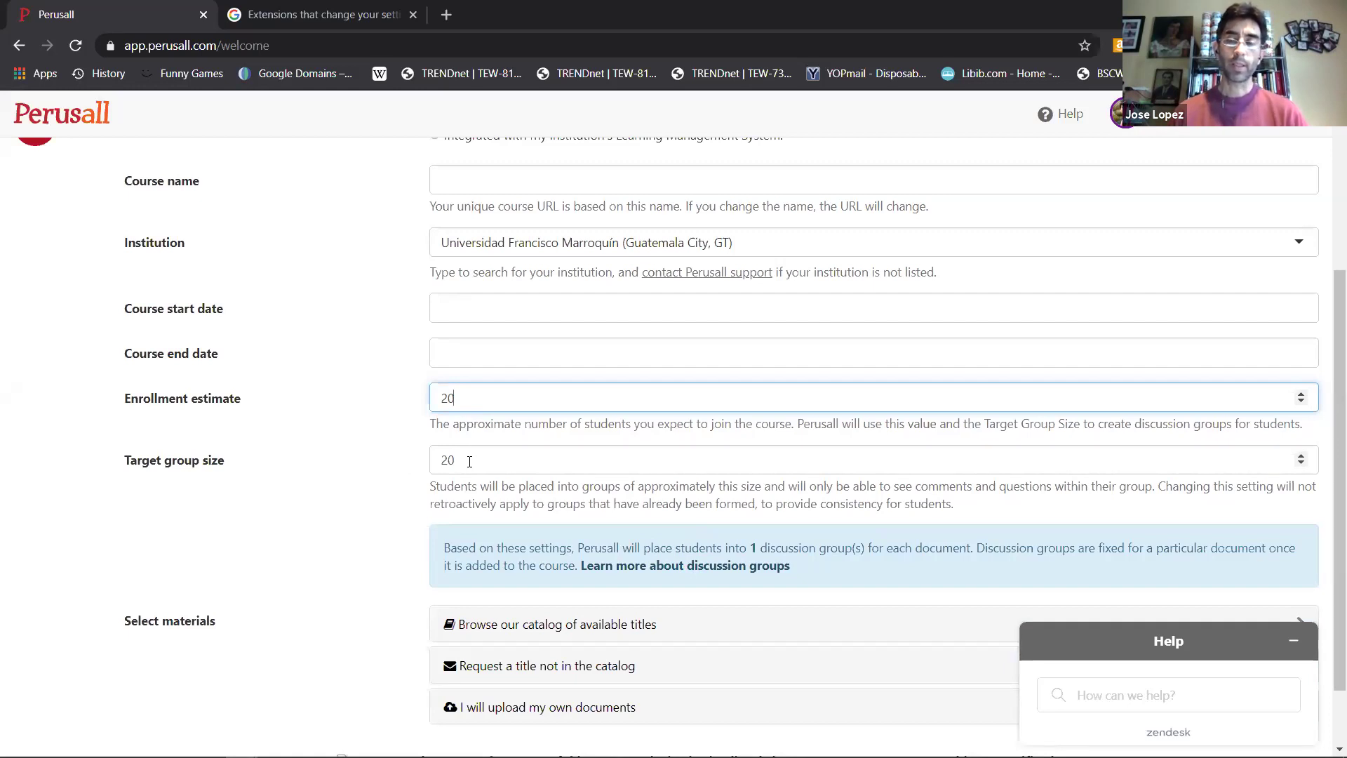
{"action": "scroll", "coordinate": [470, 467], "scroll_direction": "down", "scroll_amount": 1}
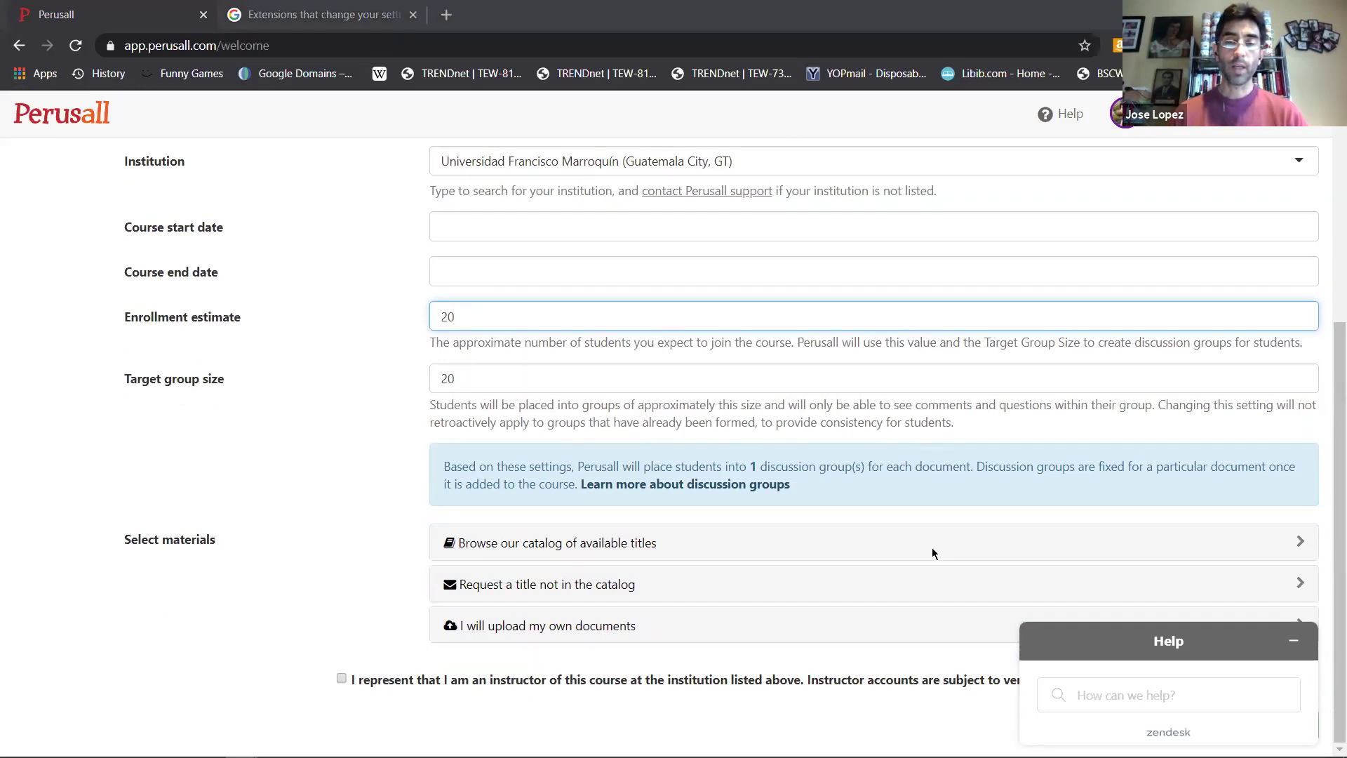
{"action": "left_click", "coordinate": [311, 560]}
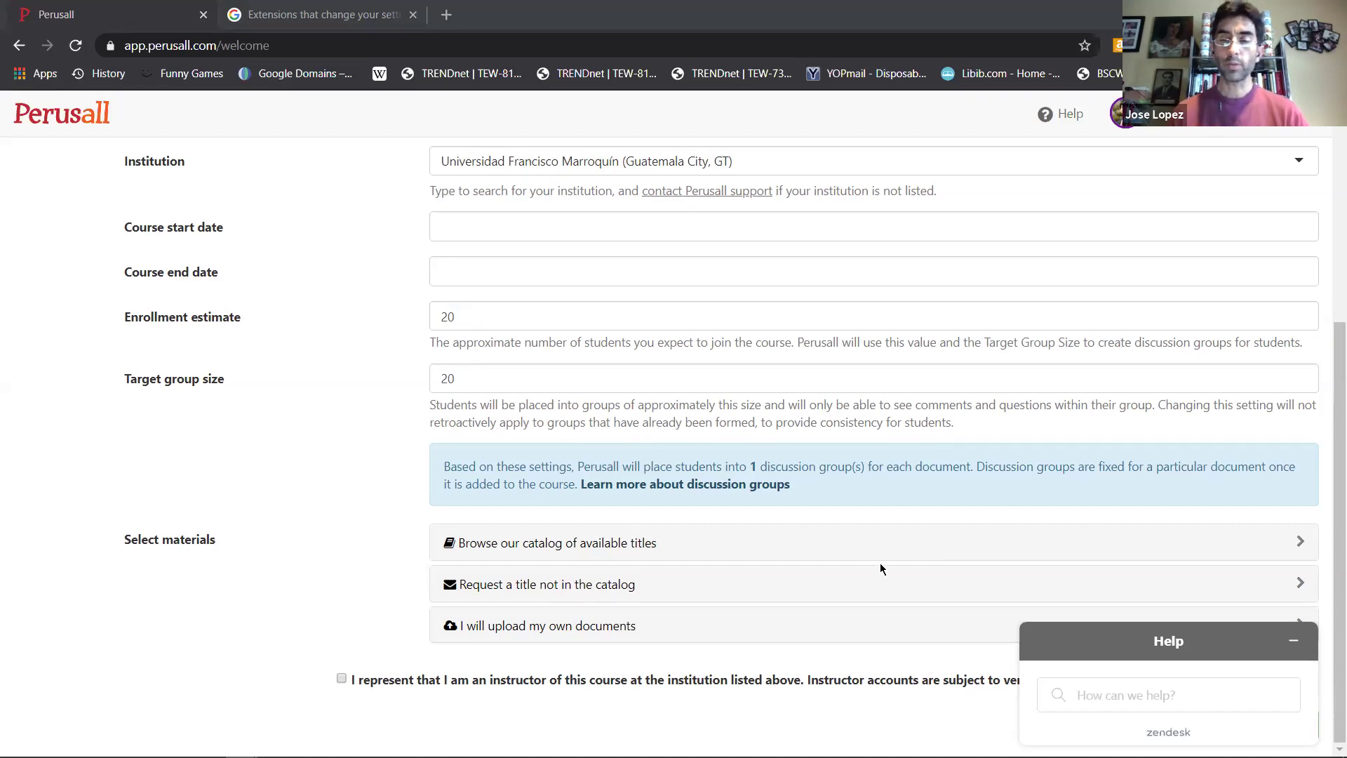
{"action": "left_click", "coordinate": [1295, 643]}
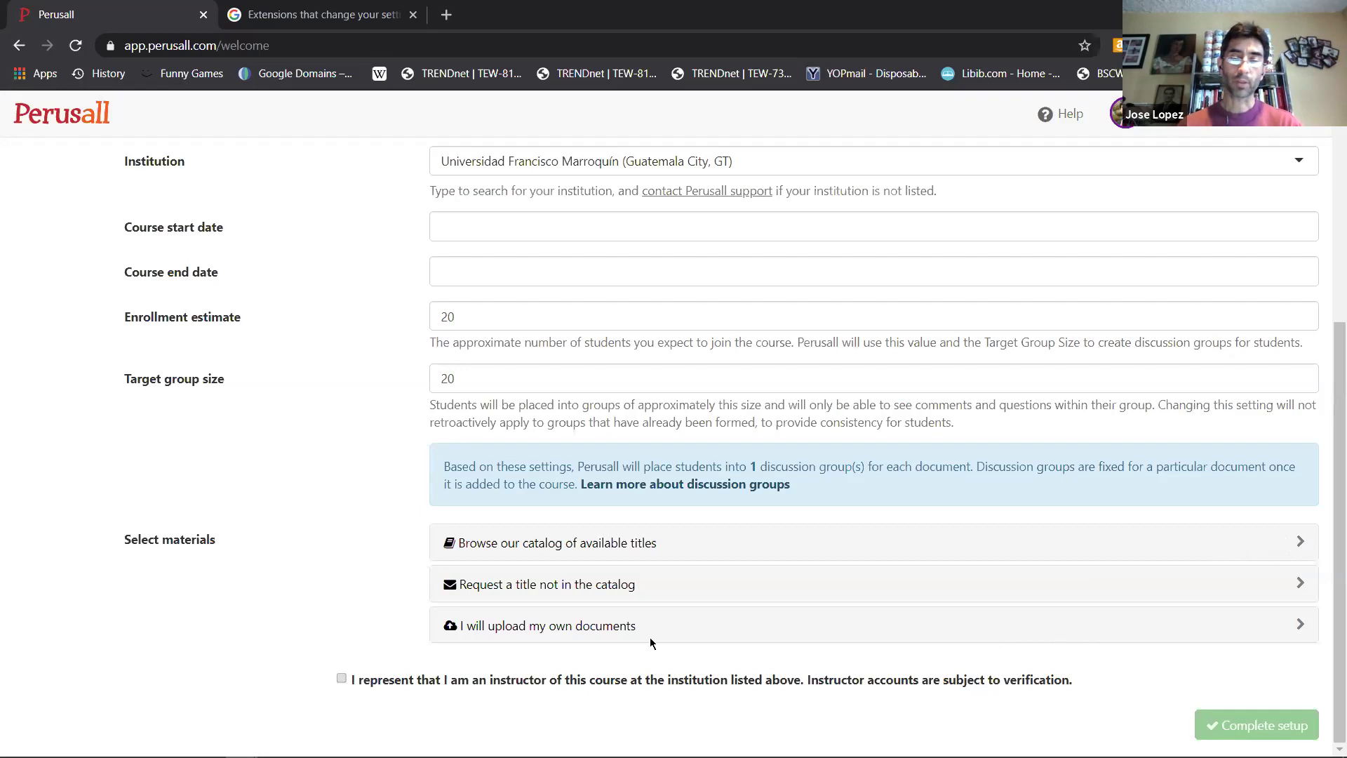
{"action": "left_click", "coordinate": [1299, 627]}
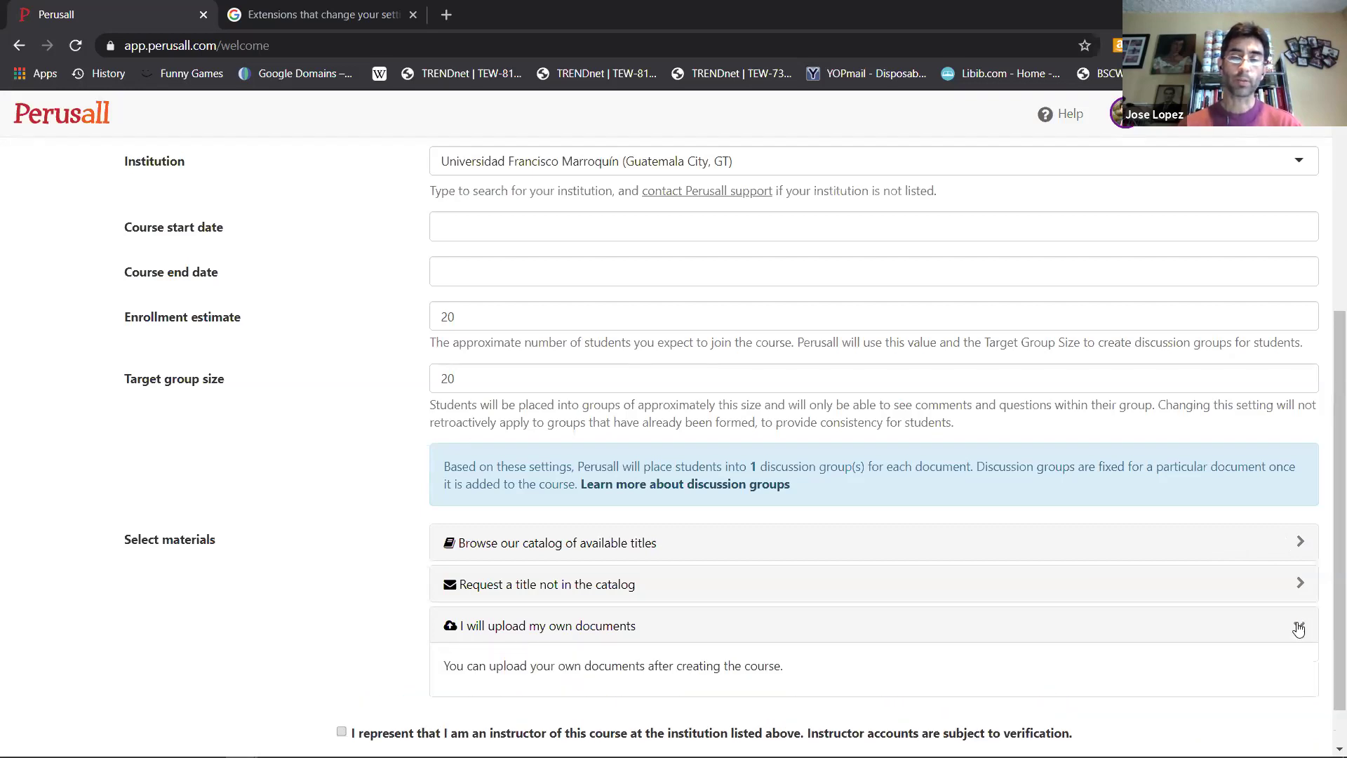
{"action": "left_click", "coordinate": [1299, 627]}
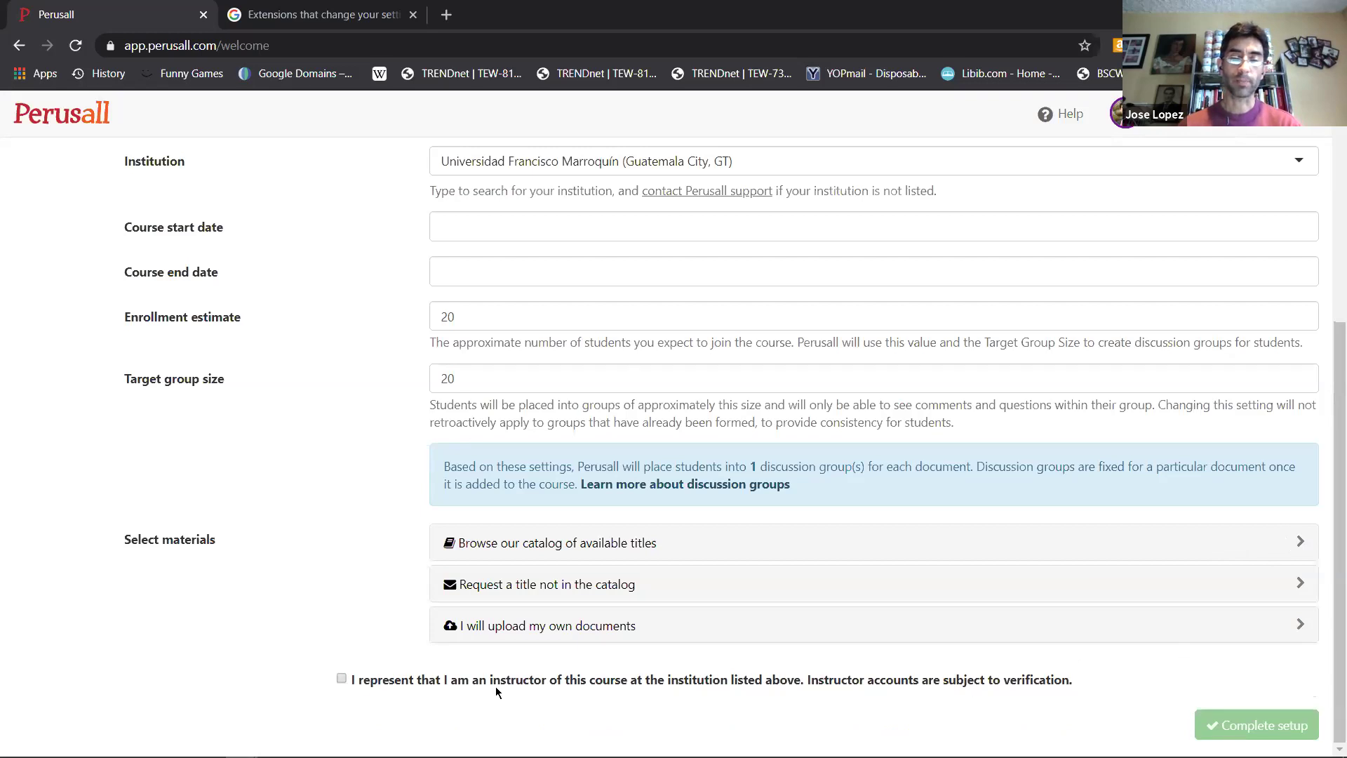
- Declare being an instructor of this course at the listed institution
{"action": "left_click", "coordinate": [344, 679]}
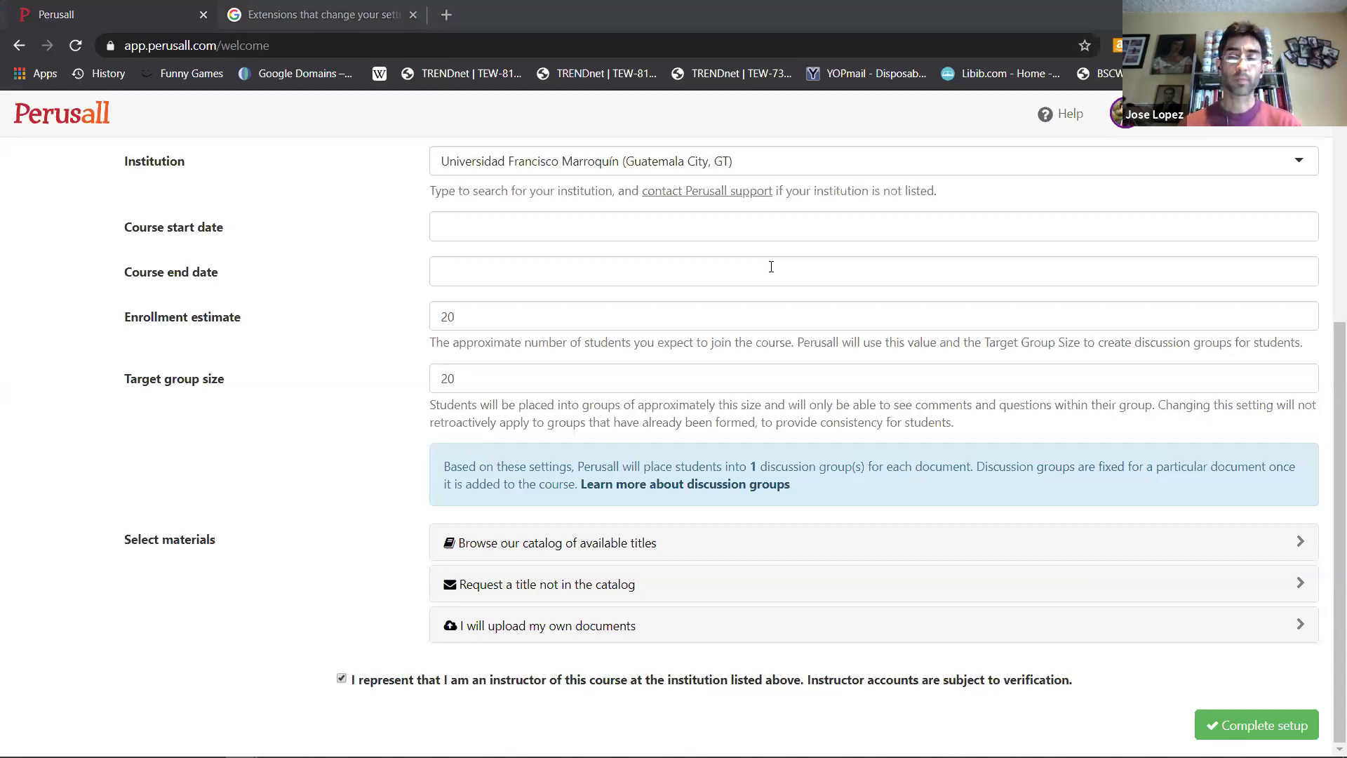
{"action": "key", "text": "alt+Tab"}
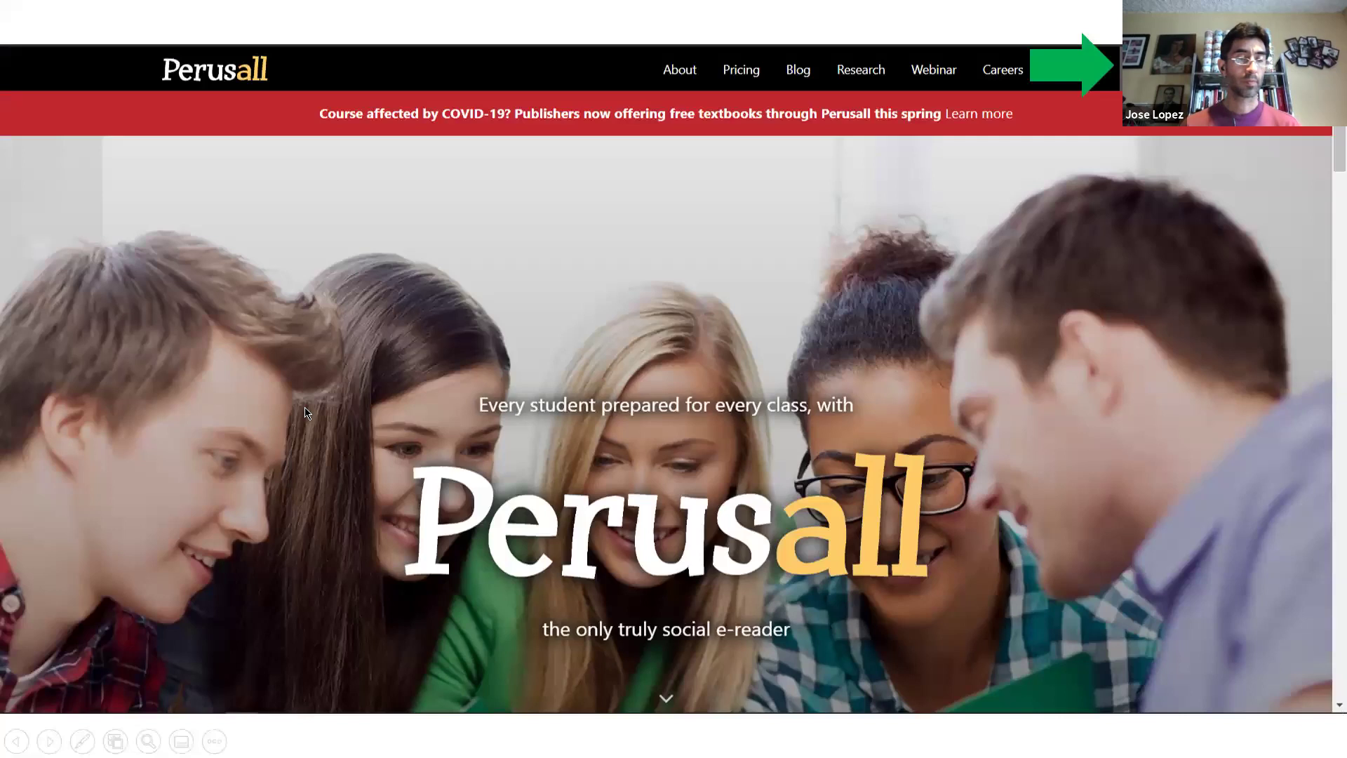
{"action": "left_click", "coordinate": [252, 537]}
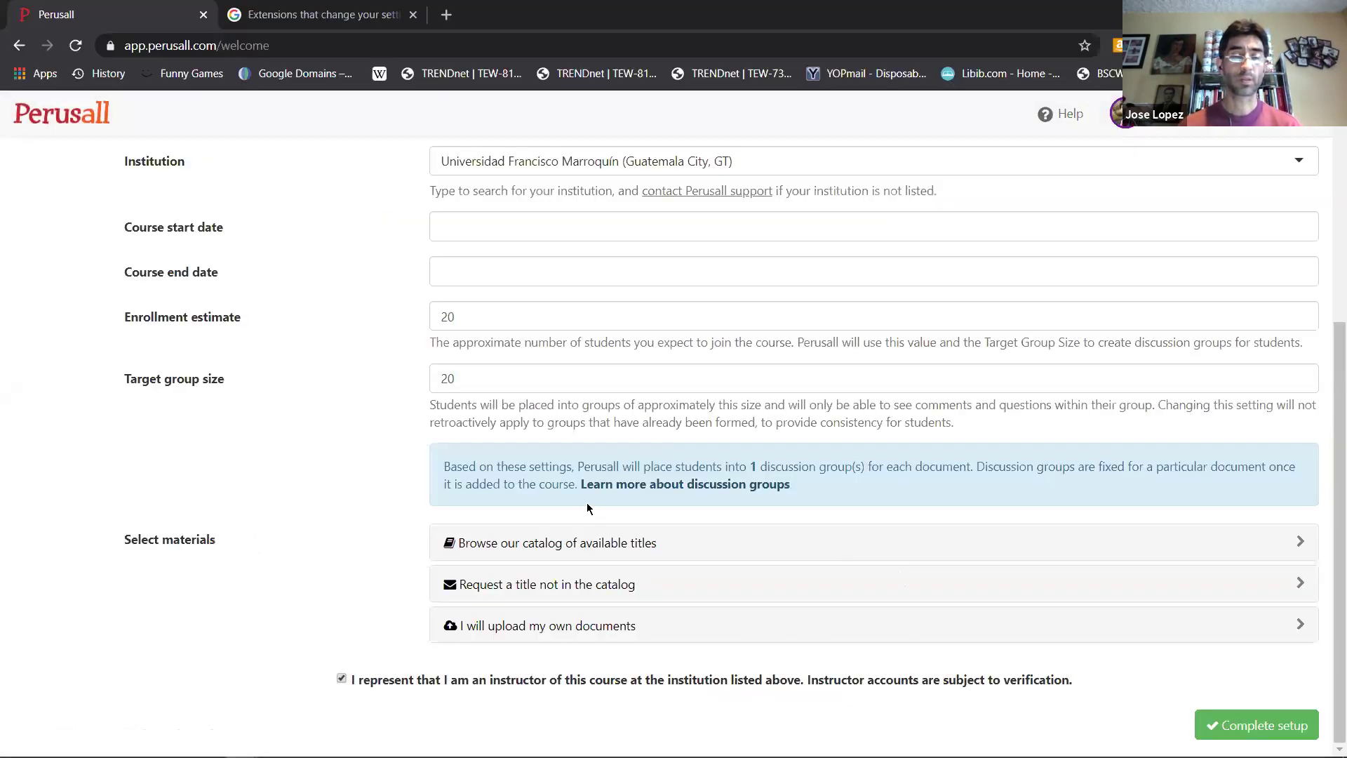
- Name the course "prueba" and set its start date to April 1, 2020 and its end date to April 3, 2020
{"action": "scroll", "coordinate": [562, 330], "scroll_direction": "up", "scroll_amount": 4}
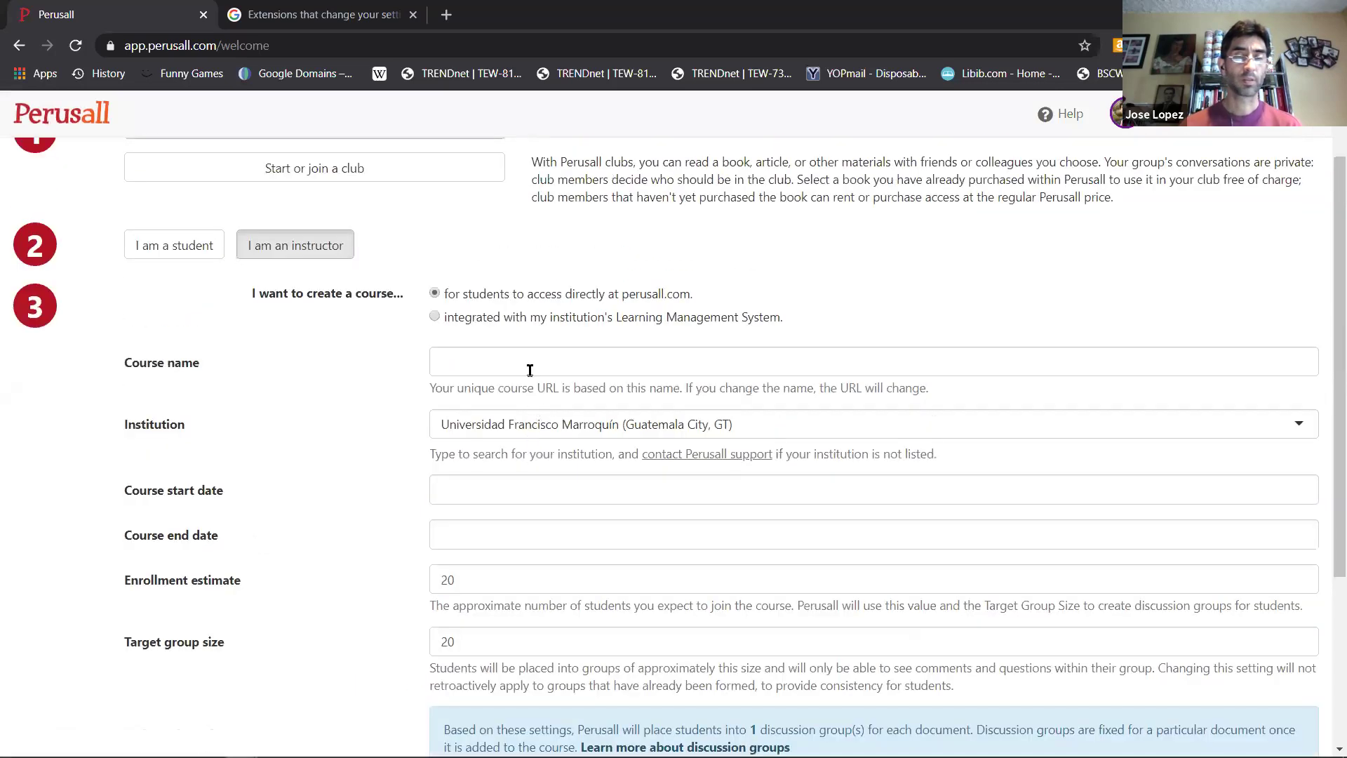
{"action": "left_click", "coordinate": [530, 370]}
{"action": "type", "text": "prueba"}
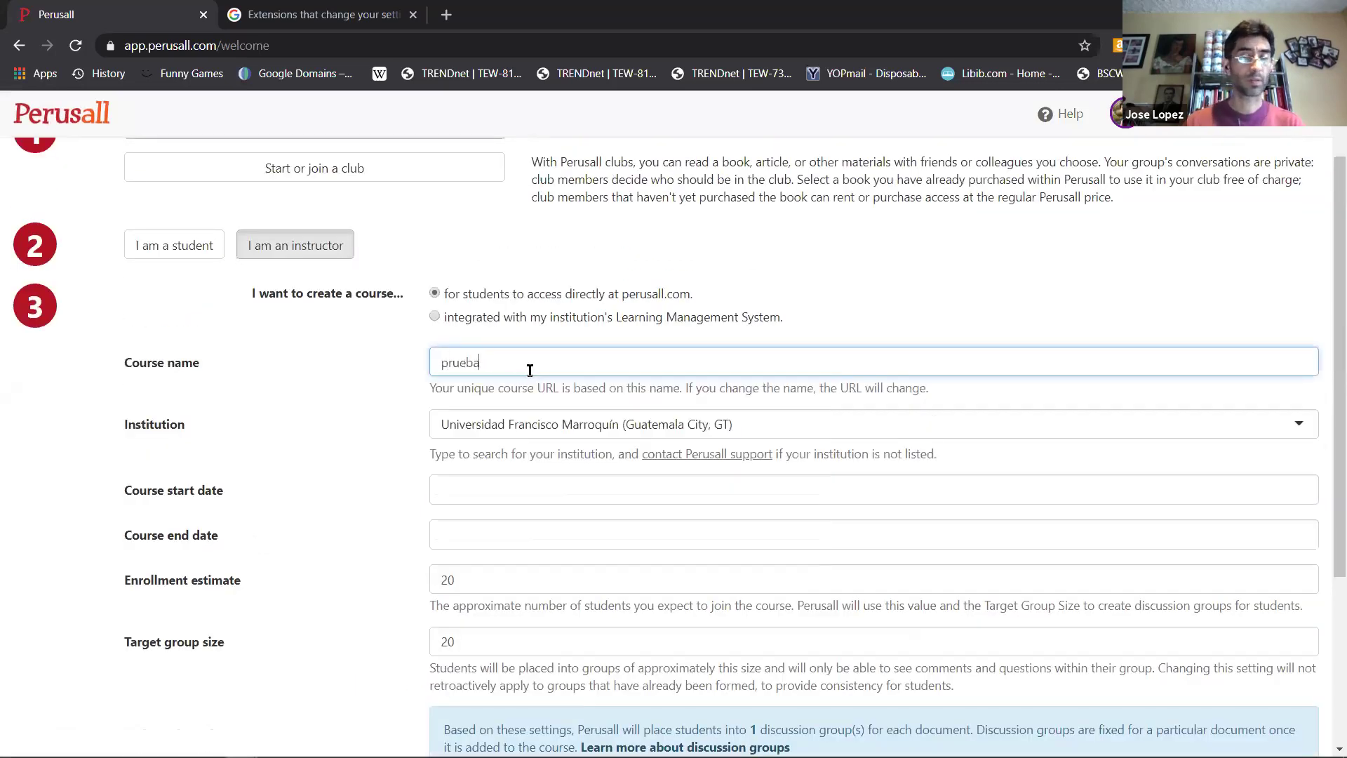
{"action": "left_click", "coordinate": [517, 489]}
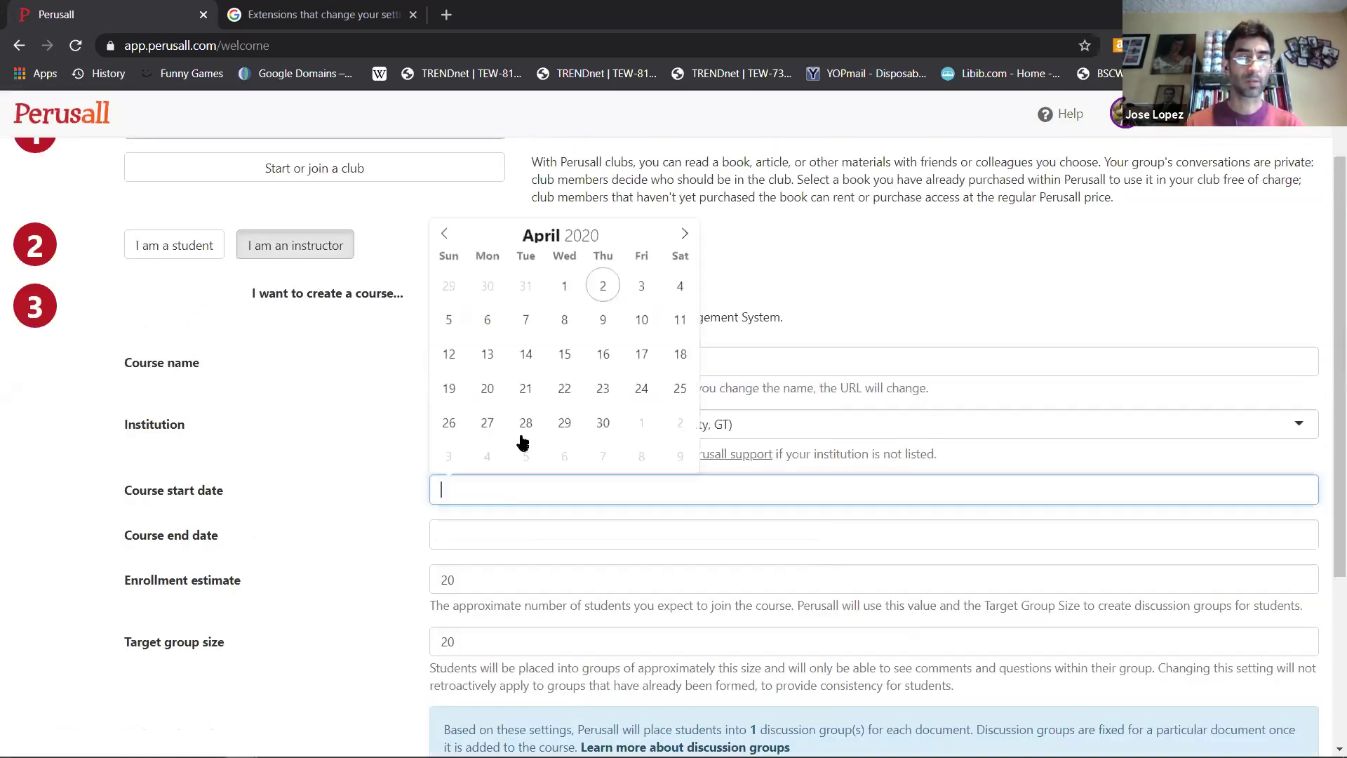
{"action": "left_click", "coordinate": [579, 289]}
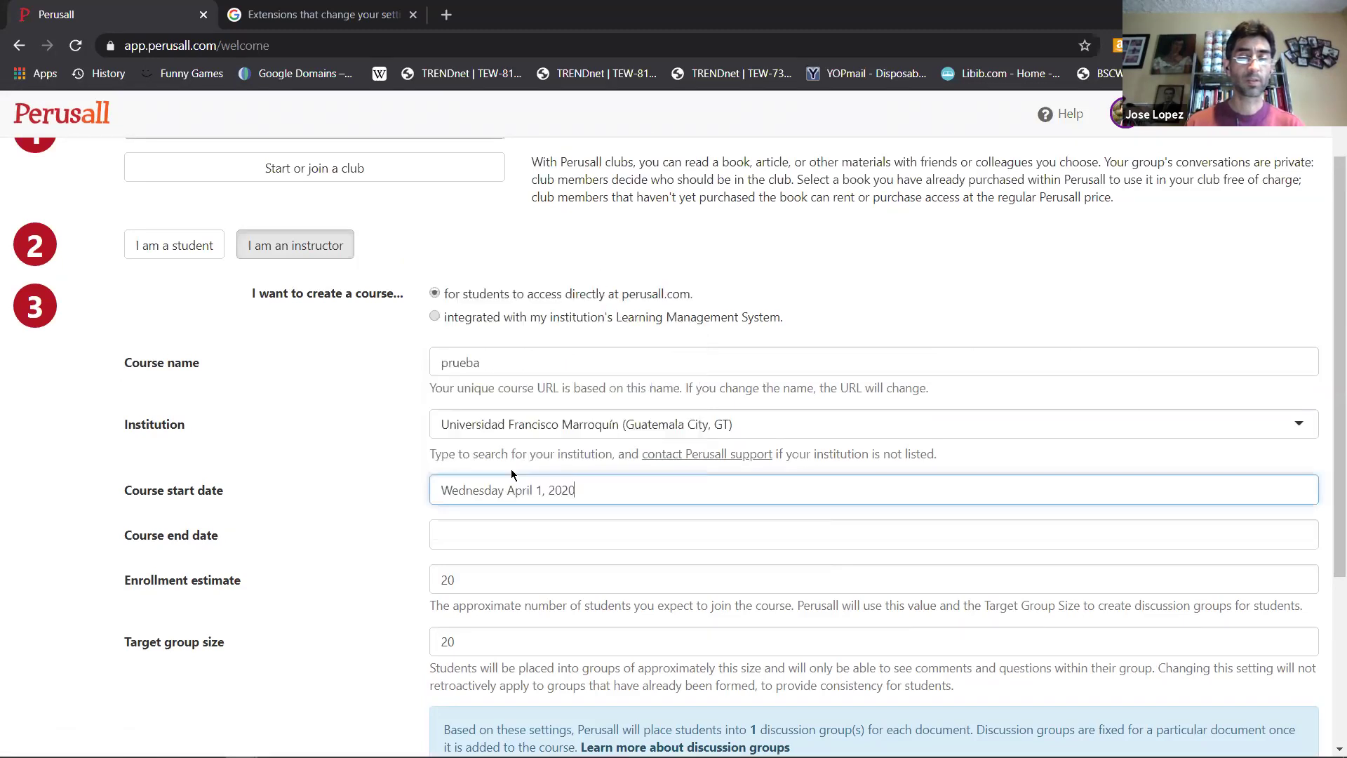
{"action": "left_click", "coordinate": [495, 533]}
{"action": "left_click", "coordinate": [640, 329]}
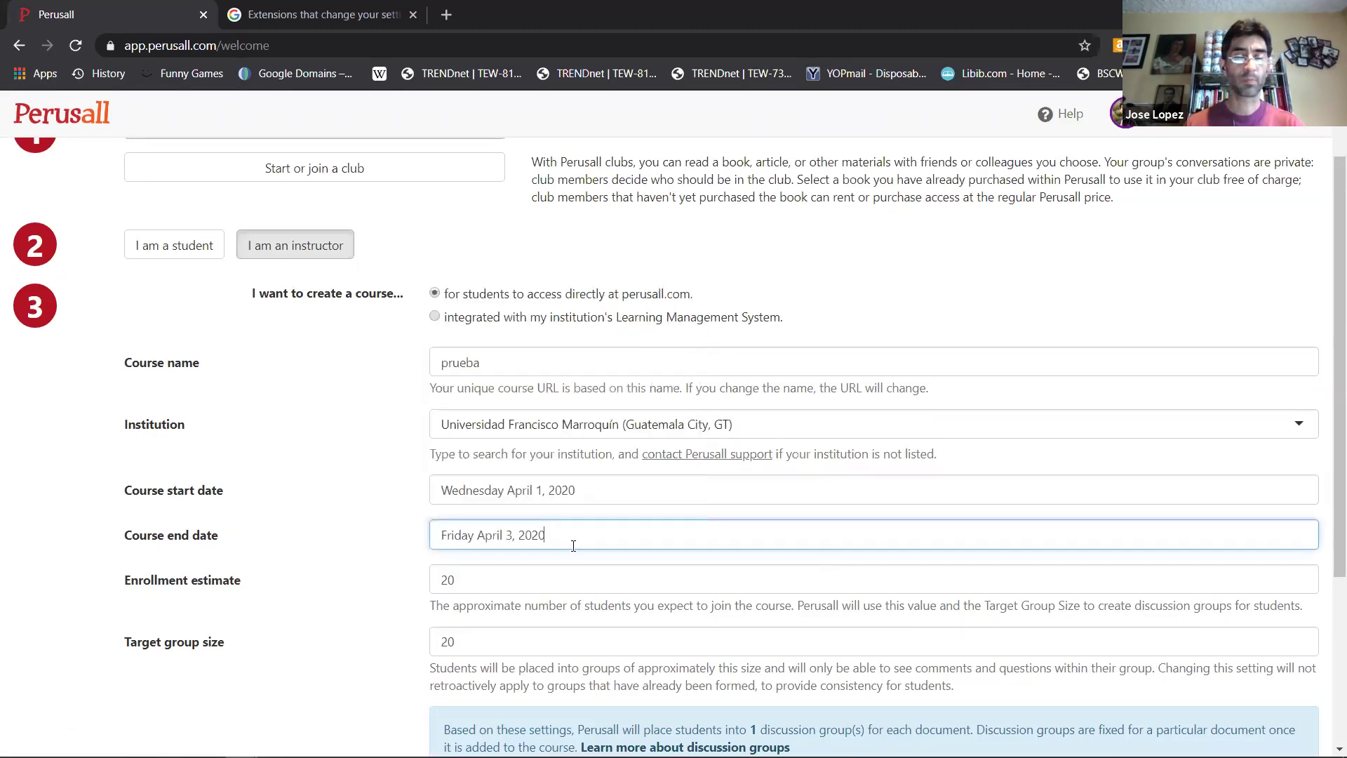
- Complete the setup to create the course and end the introductory tour
{"action": "scroll", "coordinate": [680, 597], "scroll_direction": "down", "scroll_amount": 2}
{"action": "scroll", "coordinate": [680, 597], "scroll_direction": "down", "scroll_amount": 1}
{"action": "left_click", "coordinate": [1228, 725]}
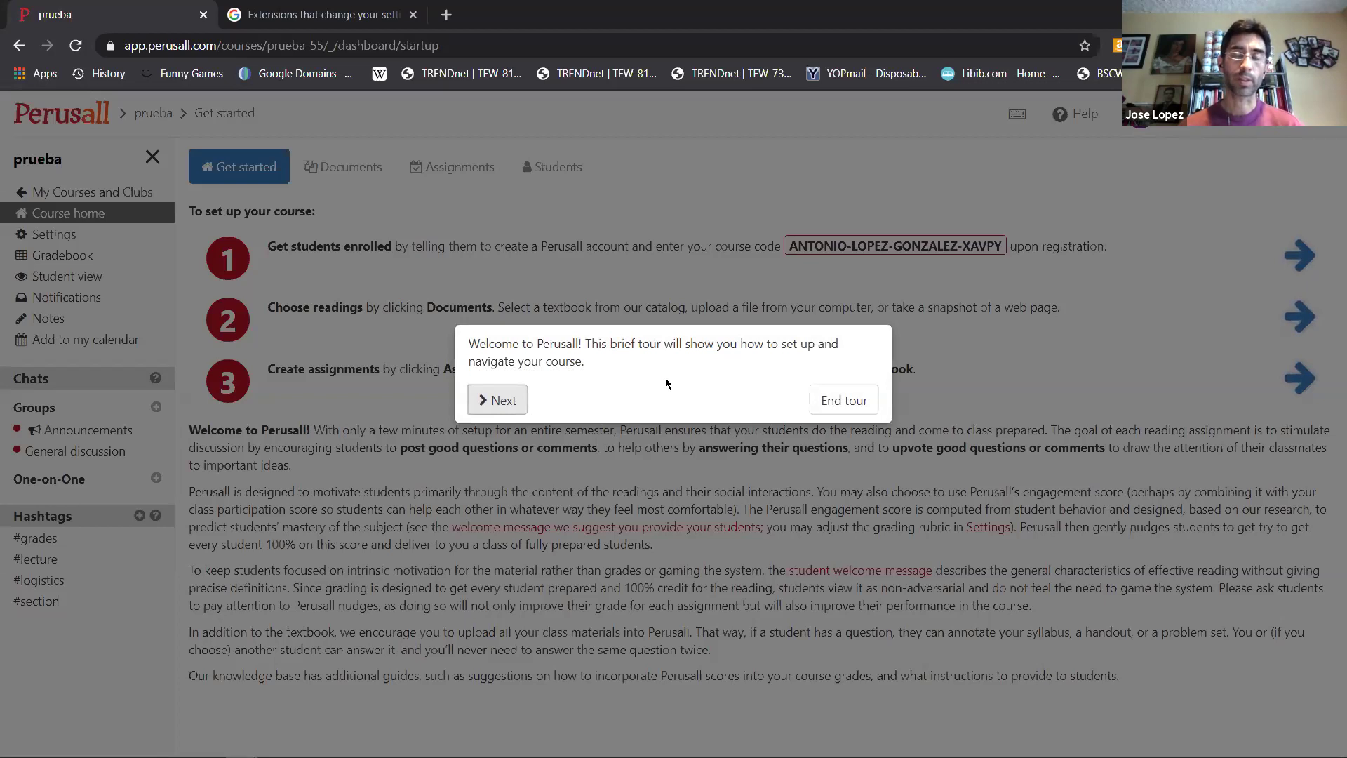
{"action": "left_click", "coordinate": [834, 404]}
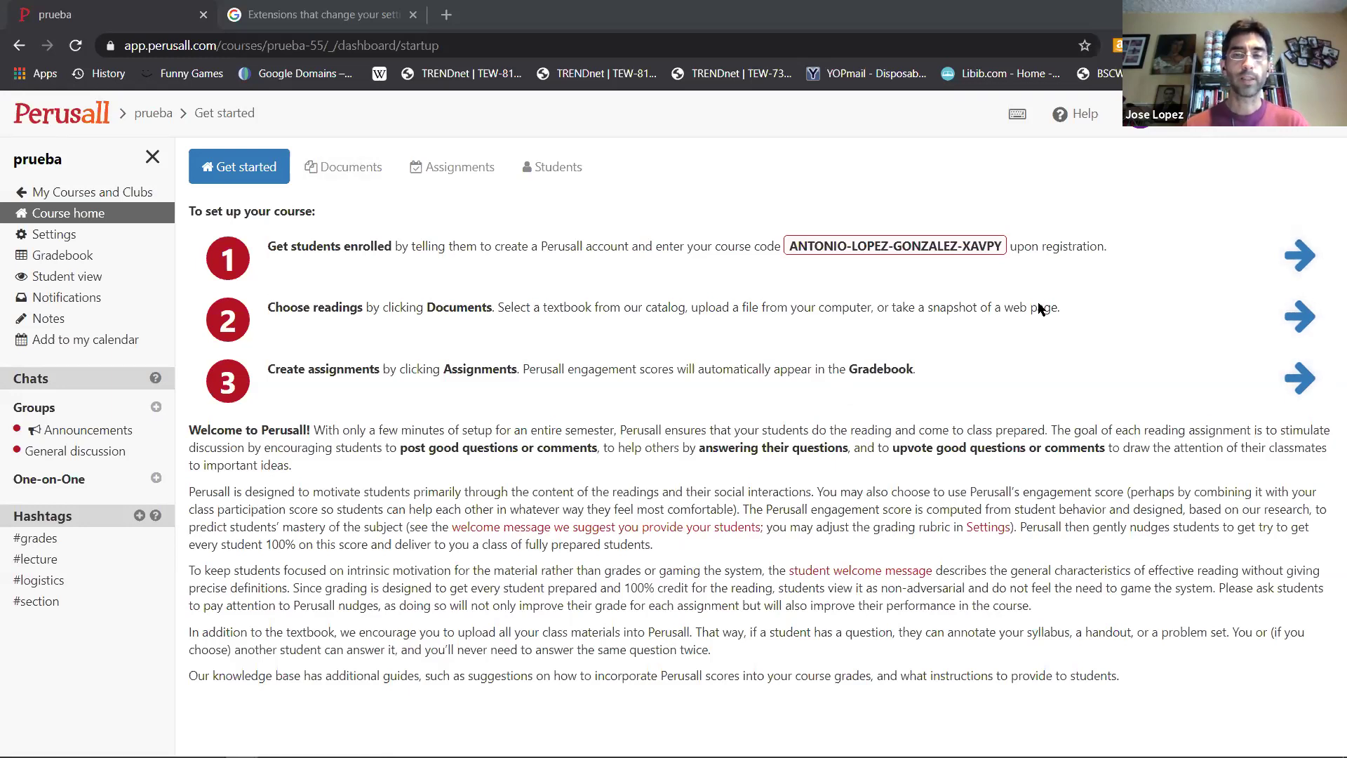
- In the course's documents, start adding a document from the computer, browse the Desktop folder's files, and cancel the upload
{"action": "left_click", "coordinate": [354, 170]}
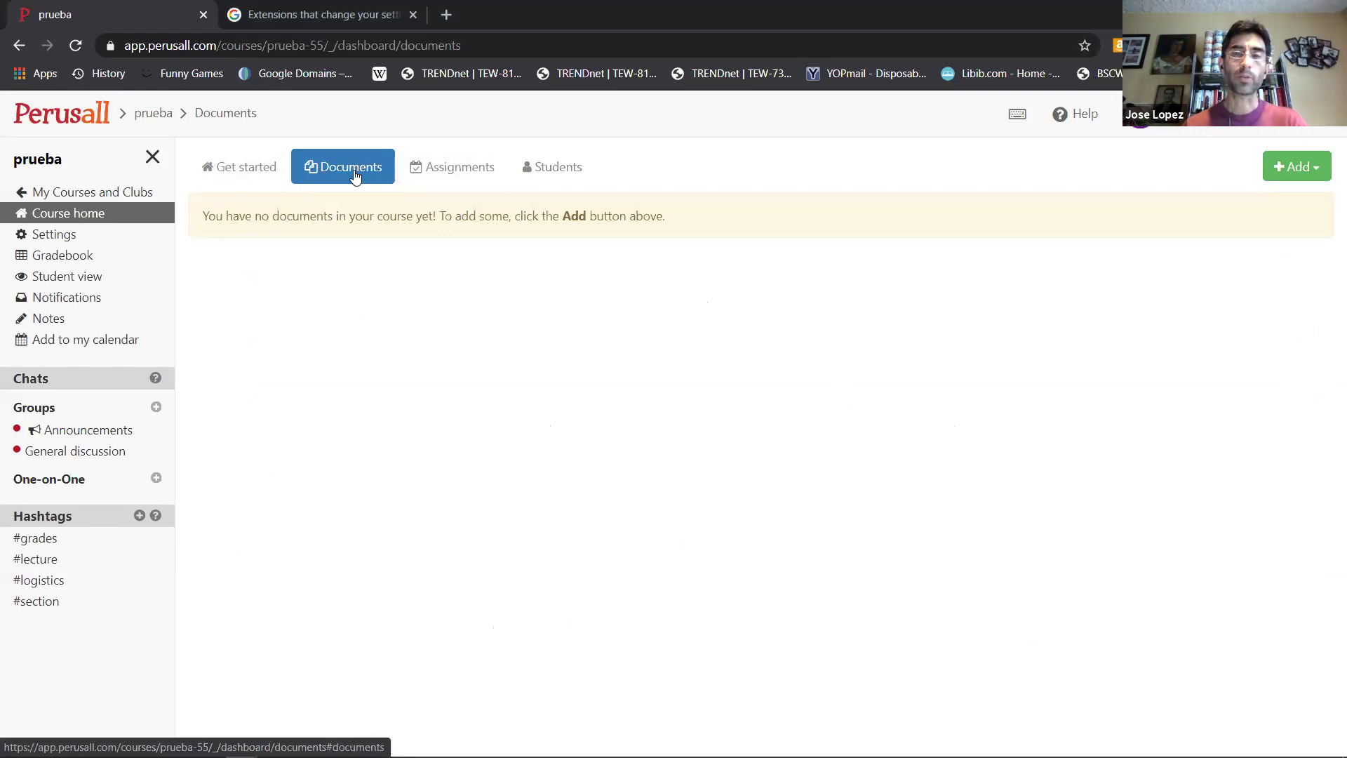
{"action": "left_click", "coordinate": [1281, 174]}
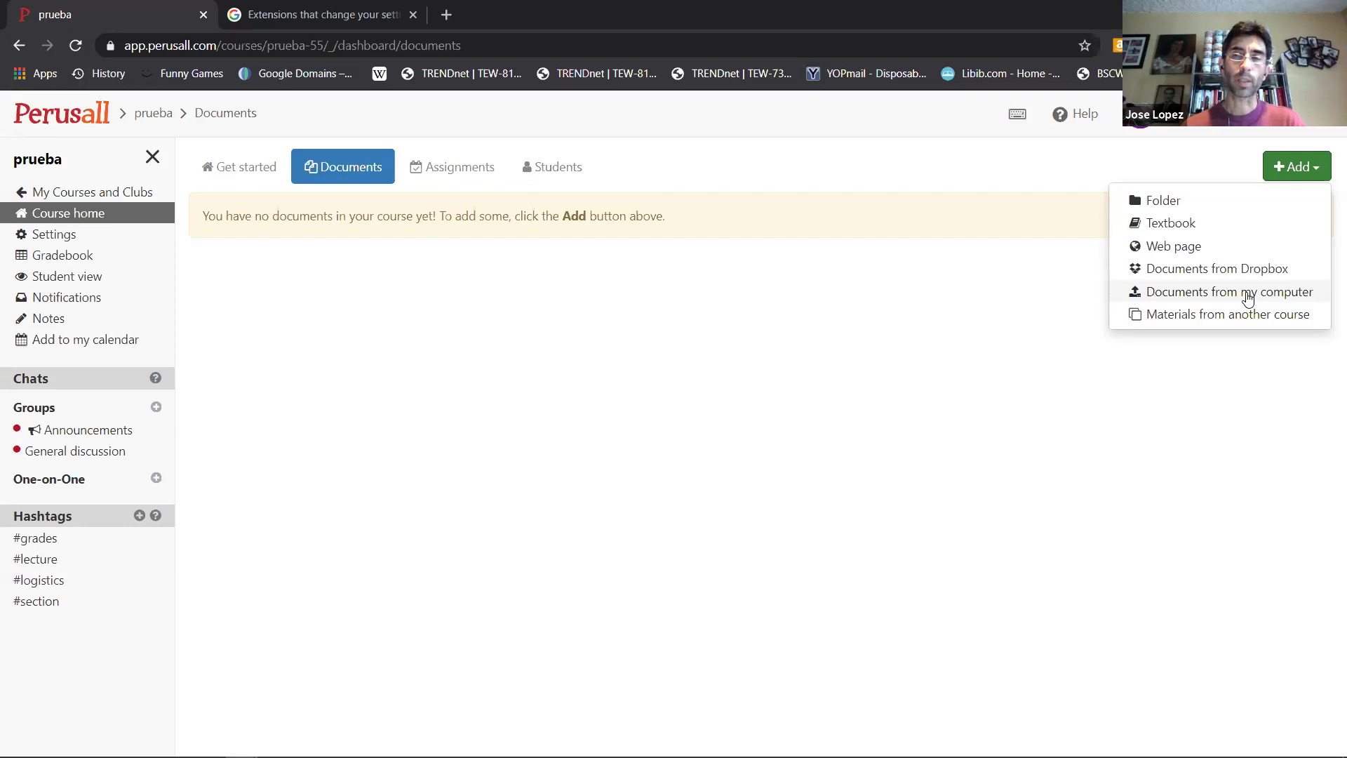
{"action": "left_click", "coordinate": [1248, 297]}
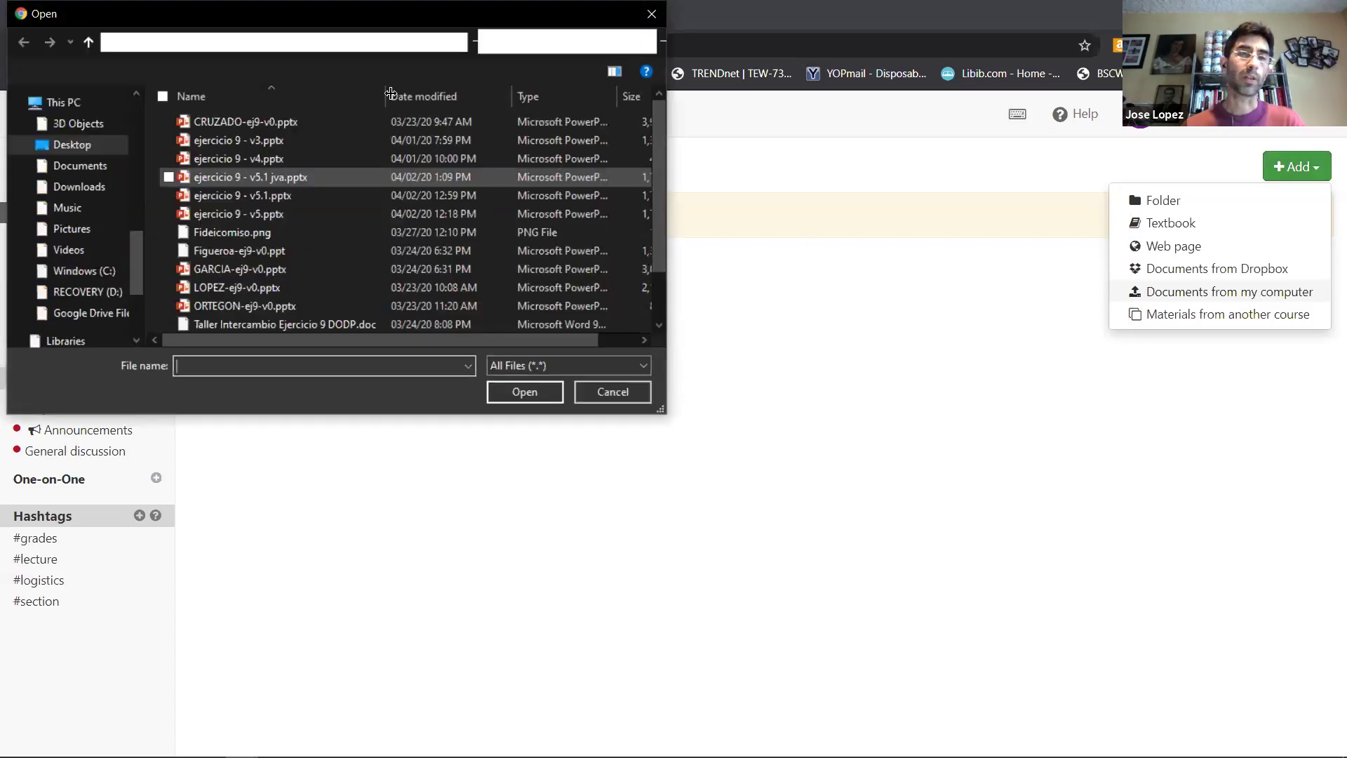
{"action": "scroll", "coordinate": [343, 240], "scroll_direction": "down", "scroll_amount": 1}
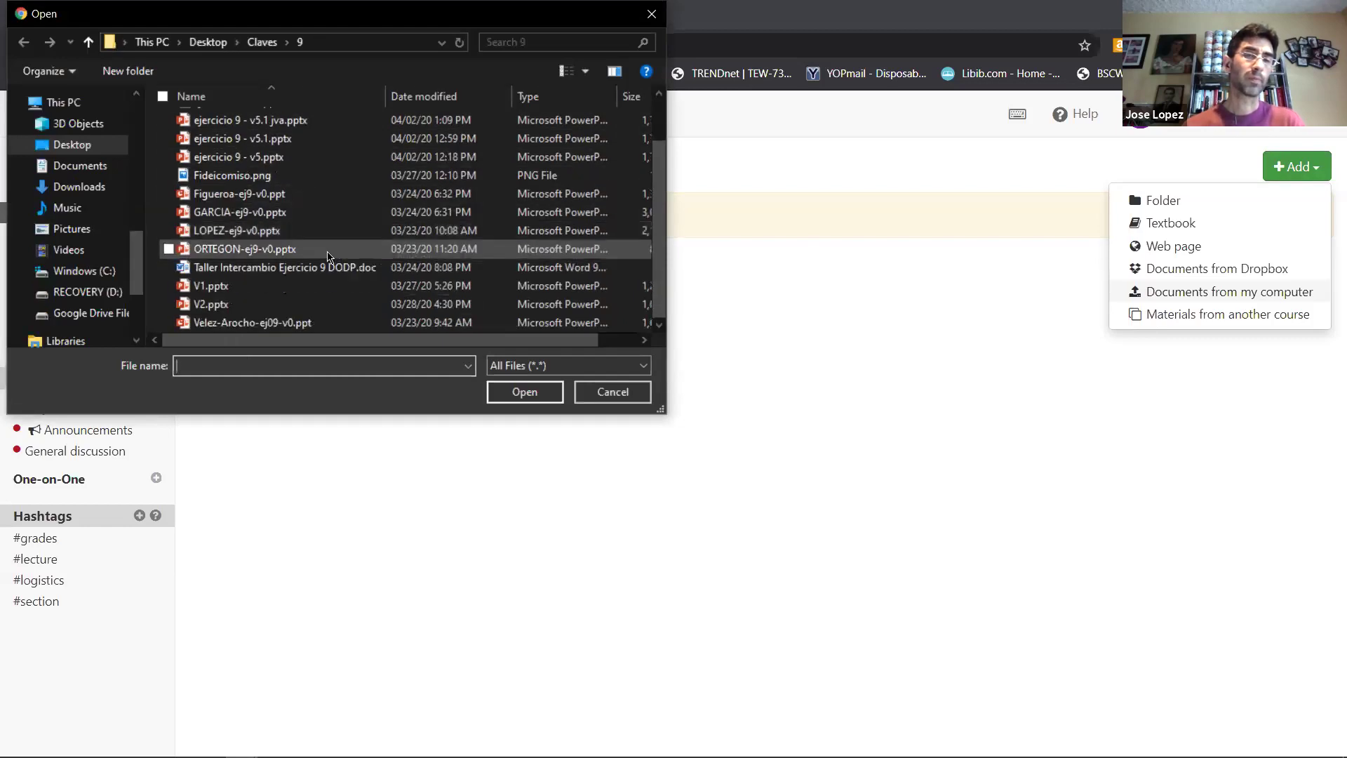
{"action": "left_click", "coordinate": [205, 45]}
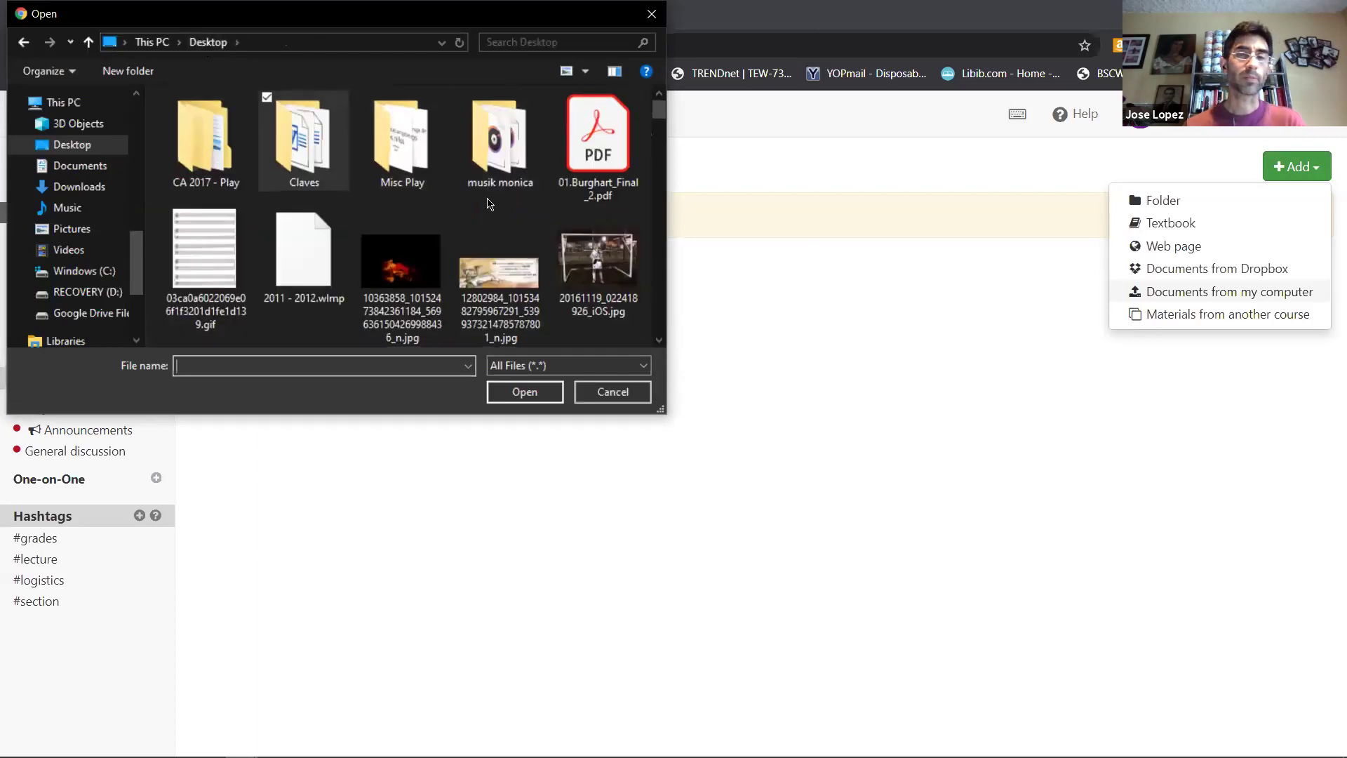
{"action": "scroll", "coordinate": [379, 242], "scroll_direction": "down", "scroll_amount": 1}
{"action": "scroll", "coordinate": [430, 258], "scroll_direction": "down", "scroll_amount": 4}
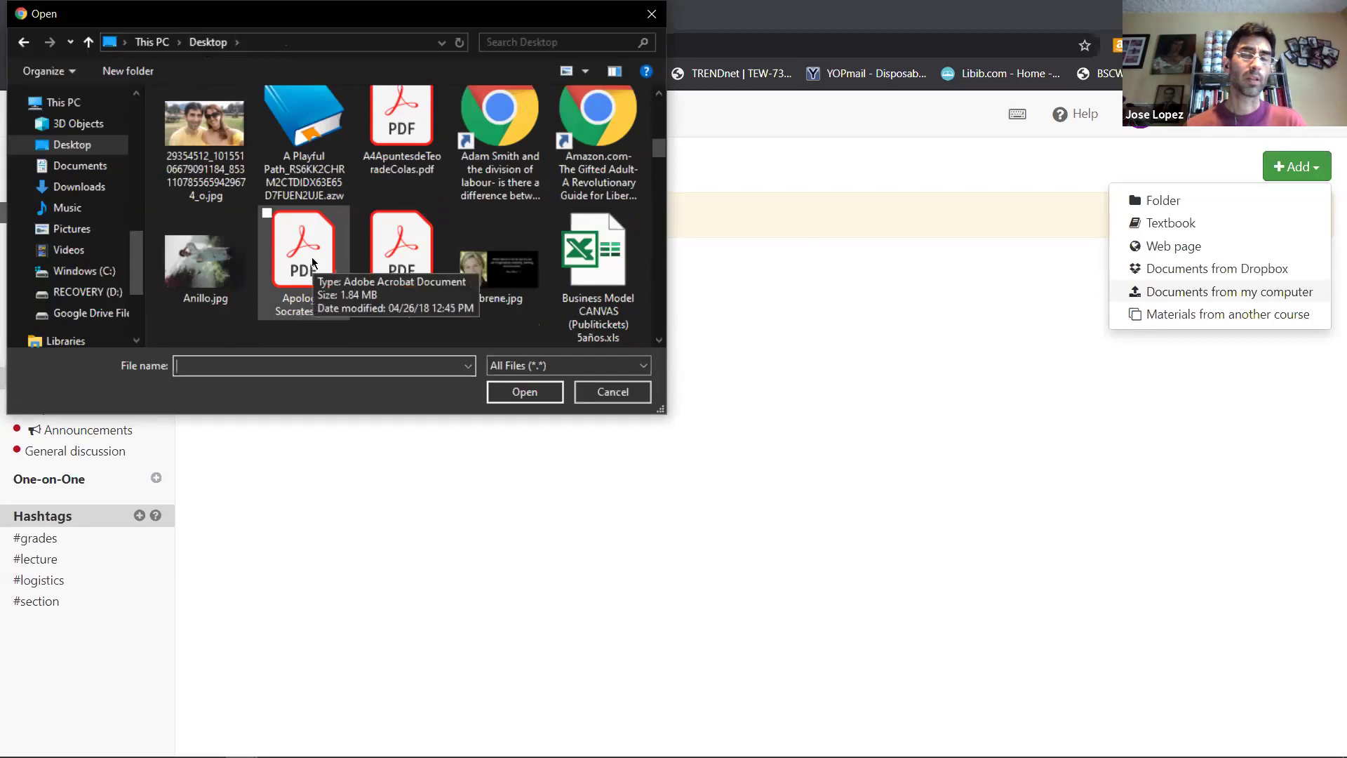
{"action": "scroll", "coordinate": [312, 263], "scroll_direction": "down", "scroll_amount": 1}
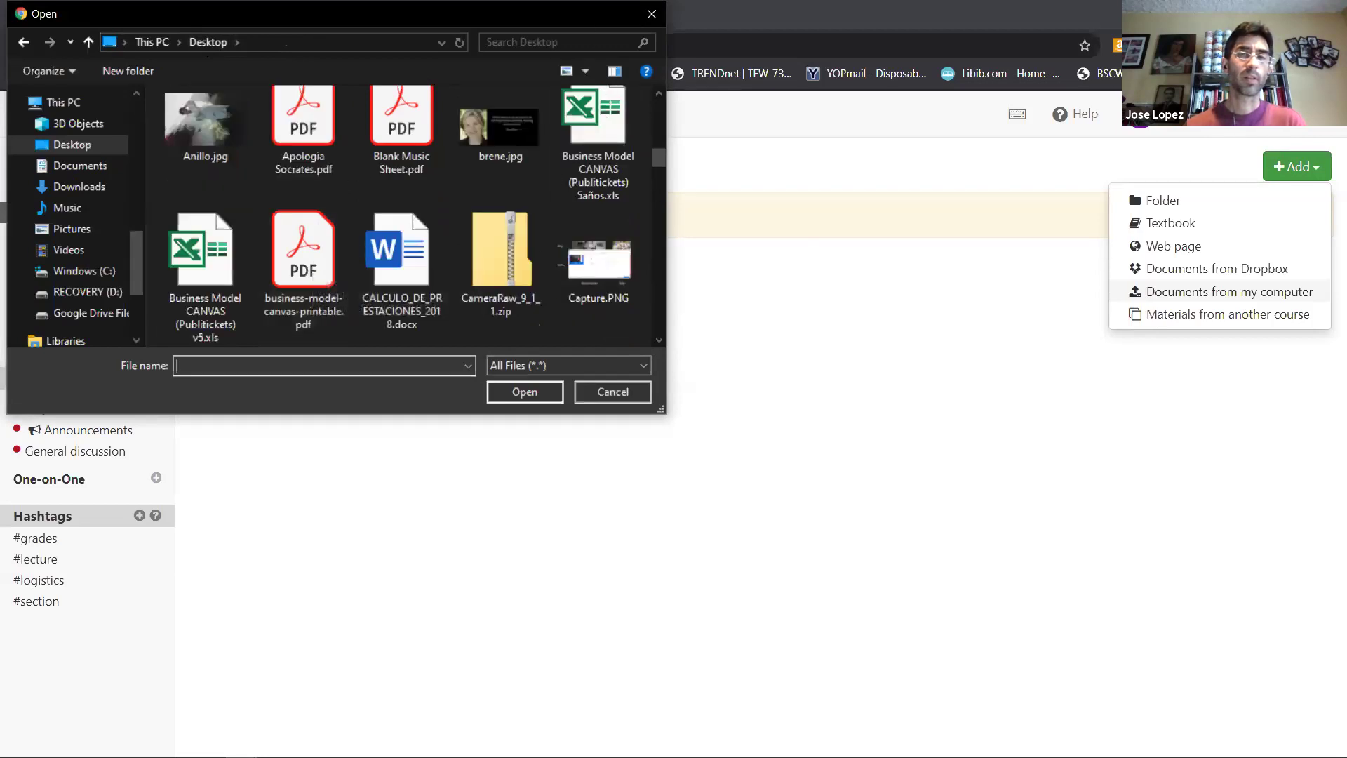
{"action": "key", "text": "Escape"}
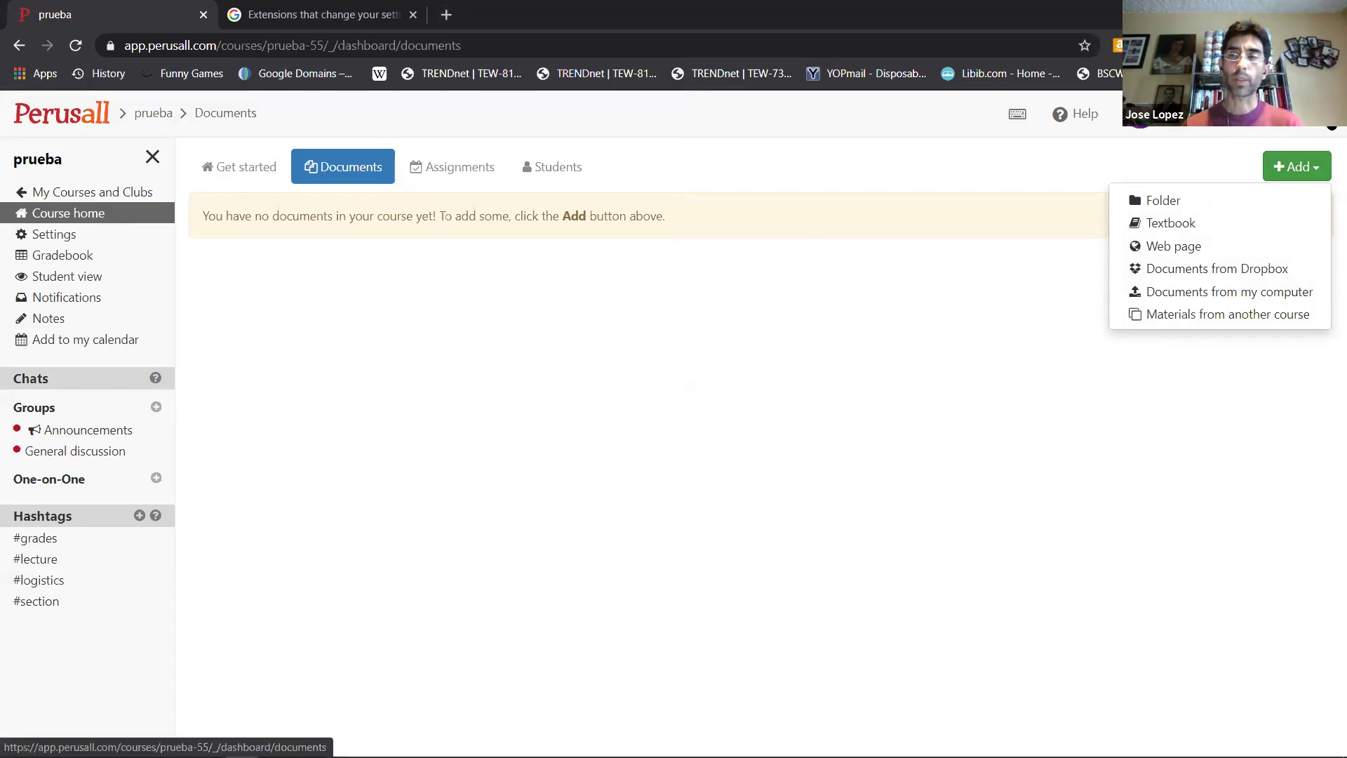
- Sign out of the new instructor account and sign in with the existing account that holds the test course
{"action": "left_click", "coordinate": [1331, 129]}
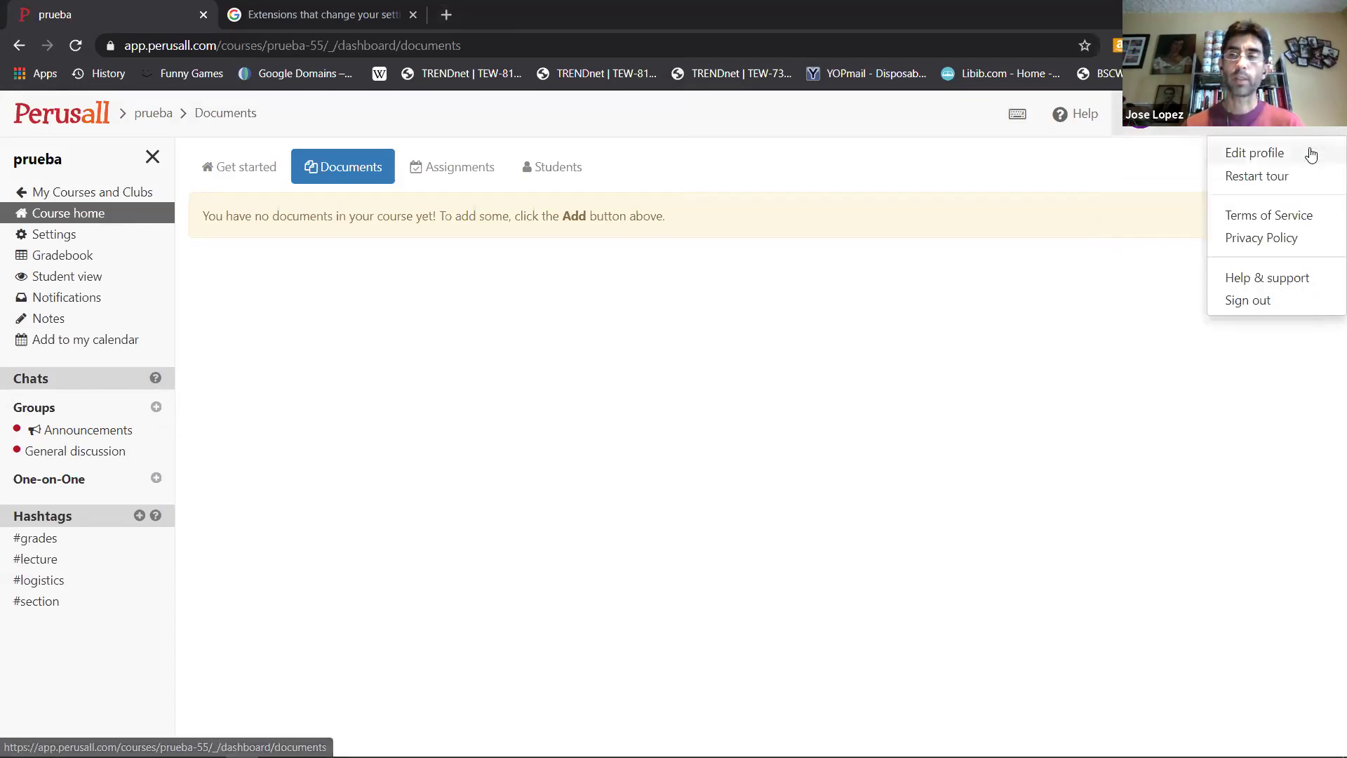
{"action": "left_click", "coordinate": [1263, 303]}
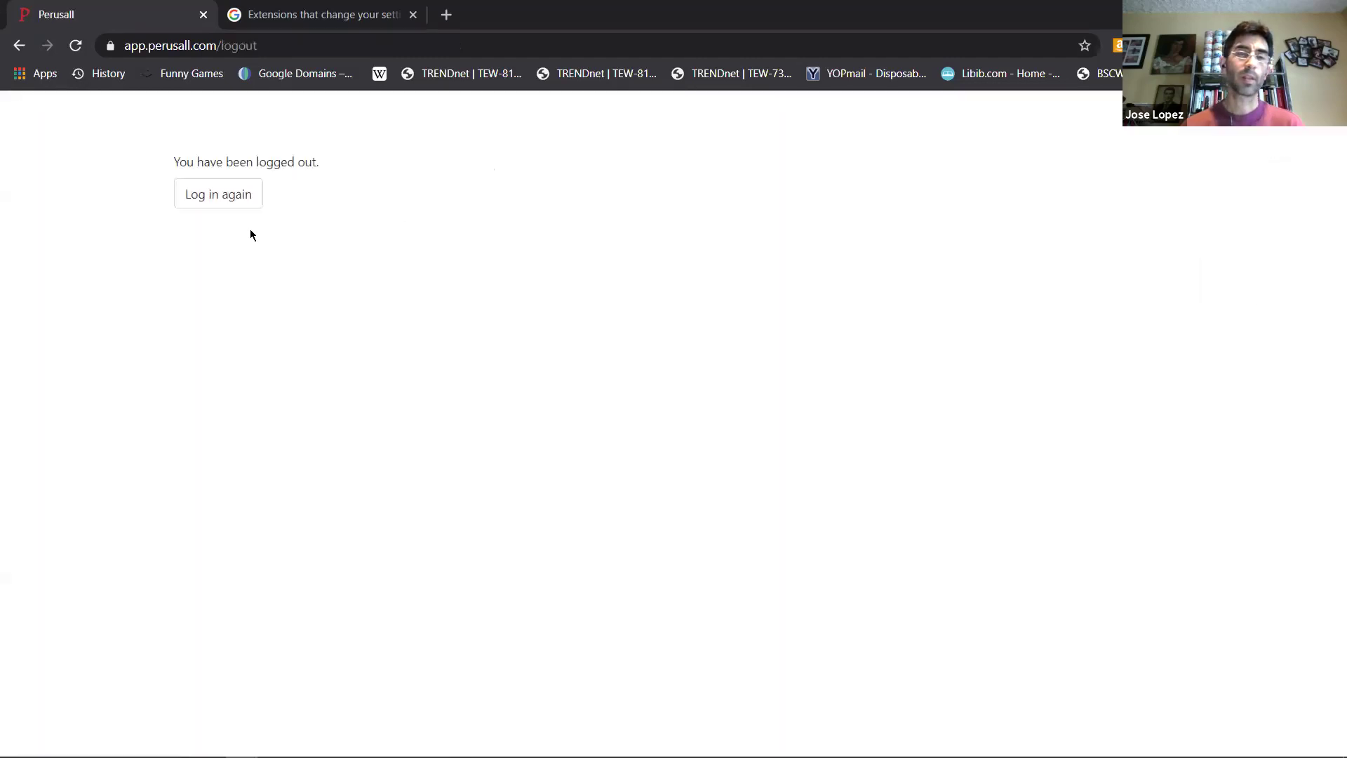
{"action": "left_click", "coordinate": [201, 203]}
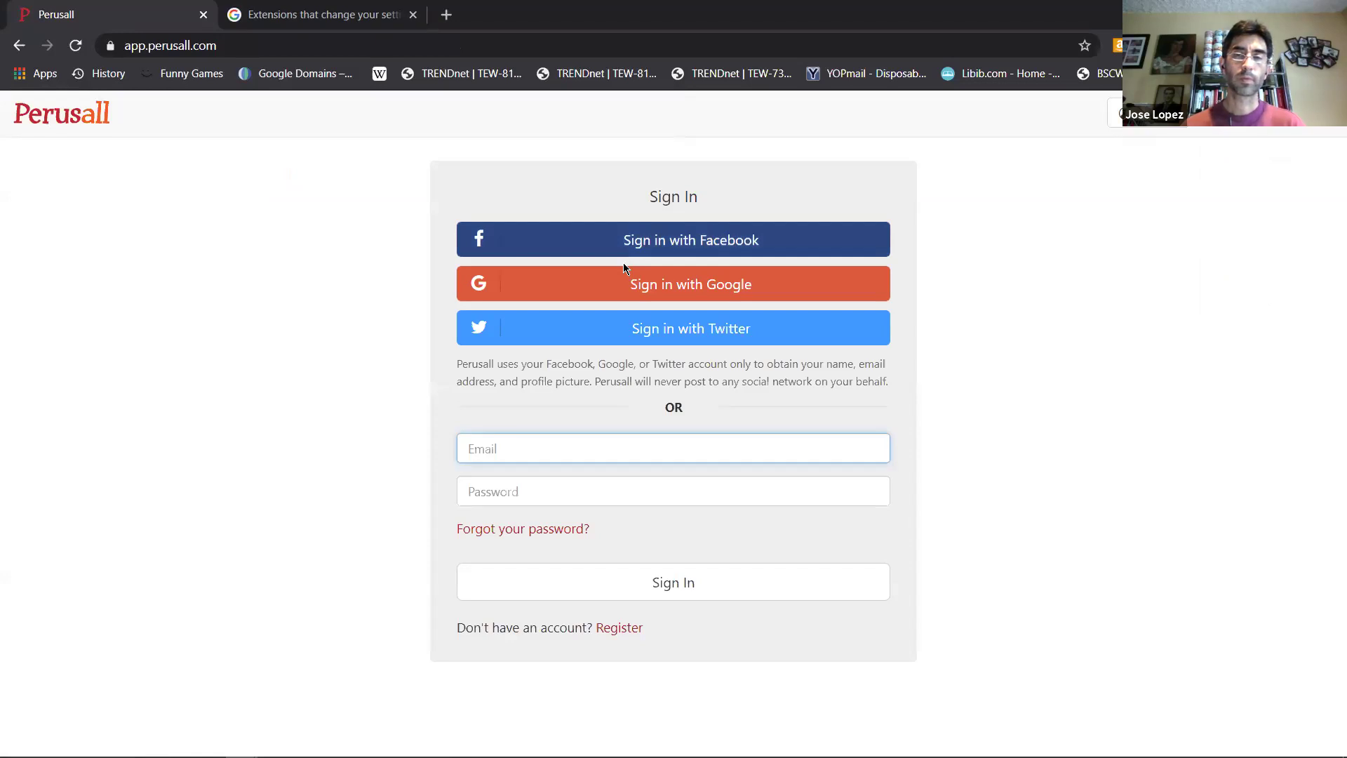
{"action": "left_click", "coordinate": [623, 265]}
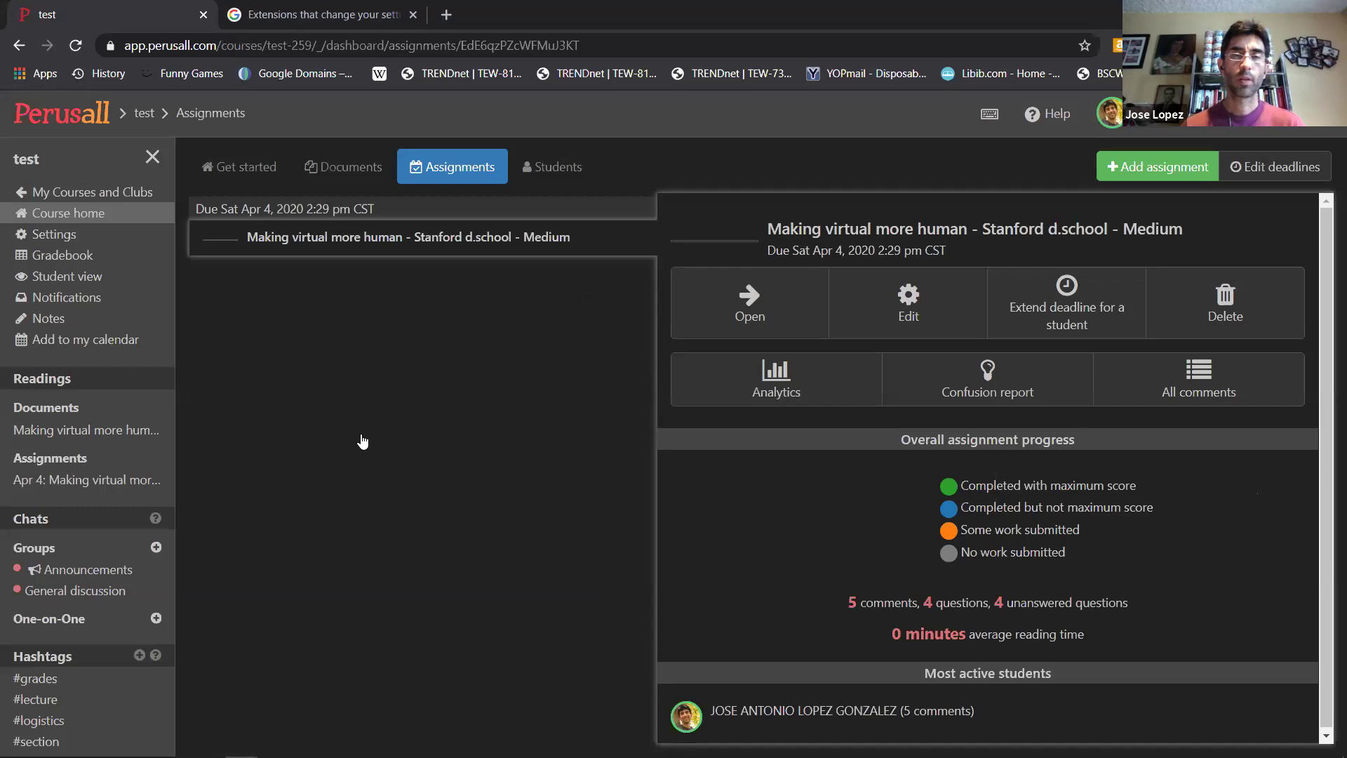
- Inspect the form for adding a web page by URL to the test course's documents, and close it
{"action": "left_click", "coordinate": [351, 168]}
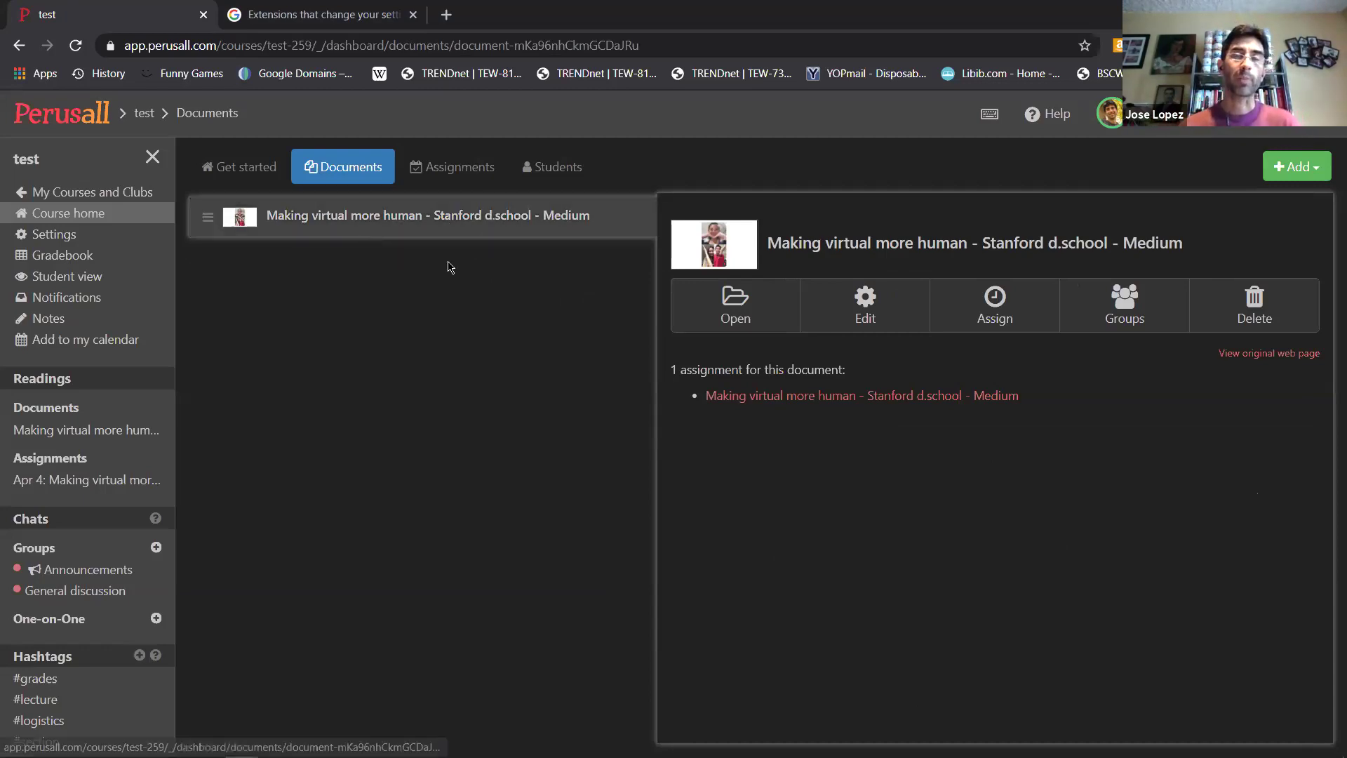
{"action": "left_click", "coordinate": [1300, 177]}
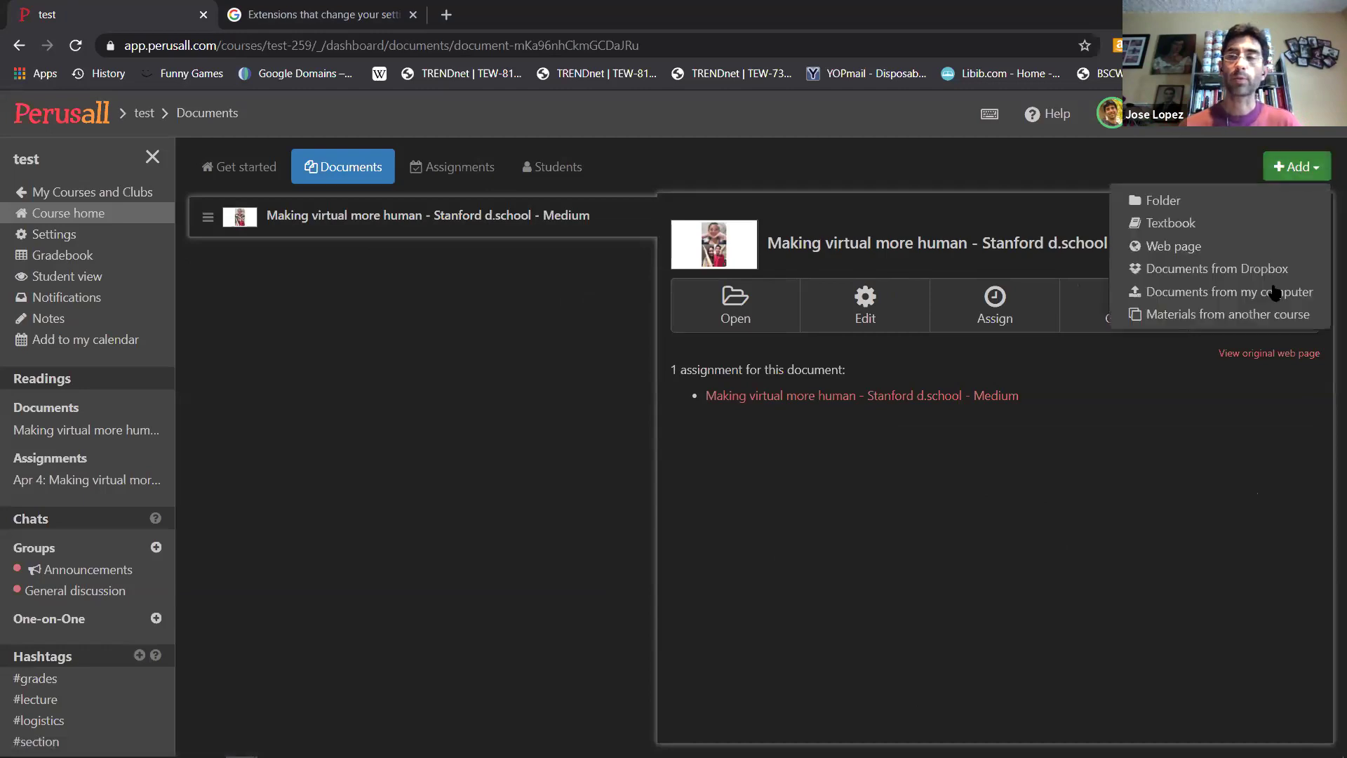
{"action": "left_click", "coordinate": [1213, 242]}
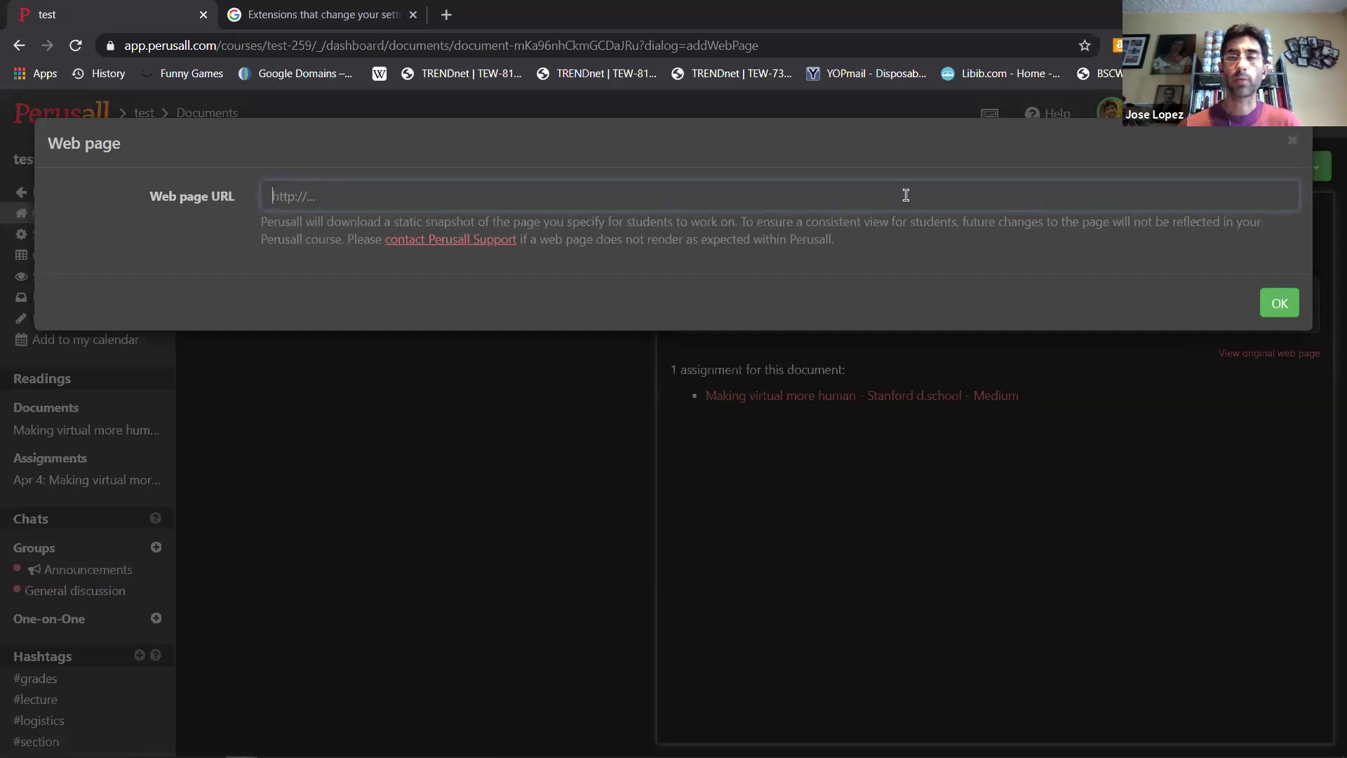
{"action": "left_click", "coordinate": [1290, 154]}
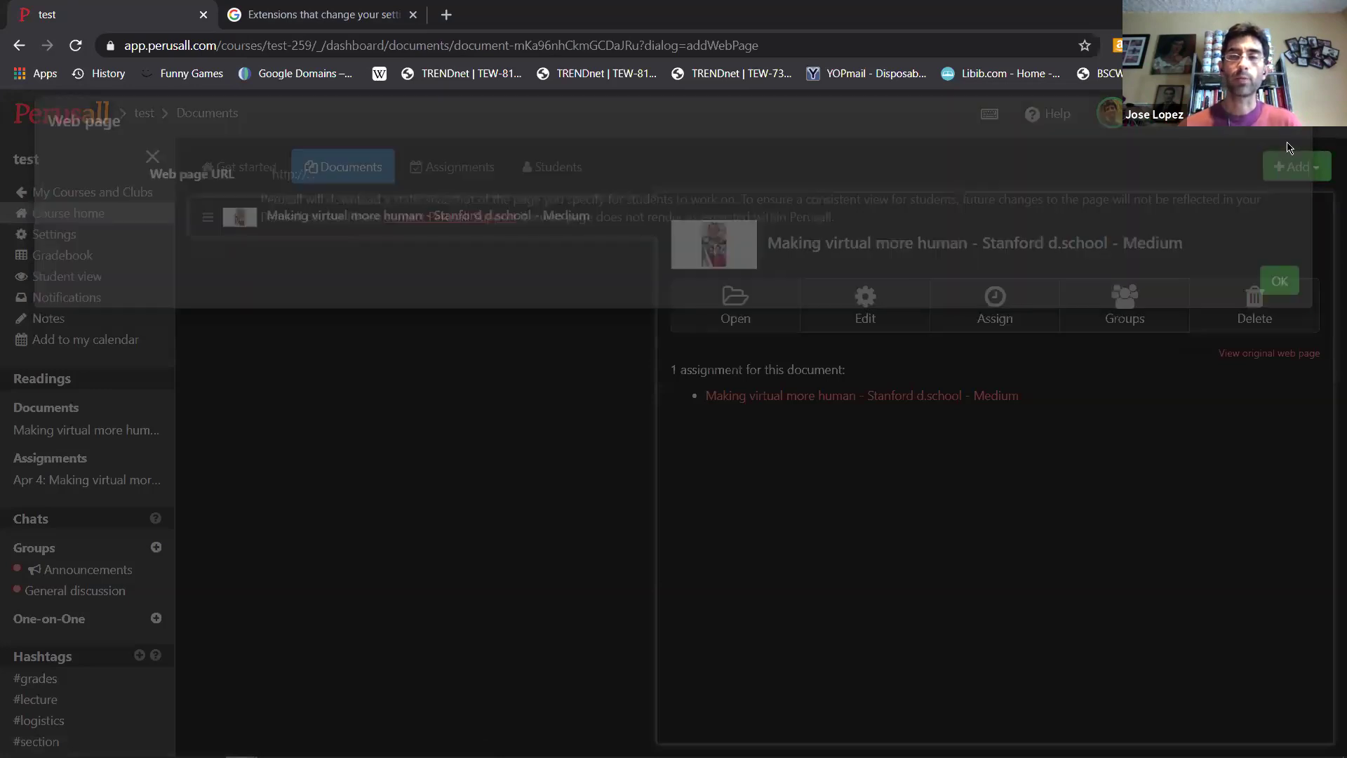
- Open the document "Making virtual more human - Stanford d.school - Medium" and look over its opening paragraphs and highlighted passage
{"action": "left_click", "coordinate": [735, 300]}
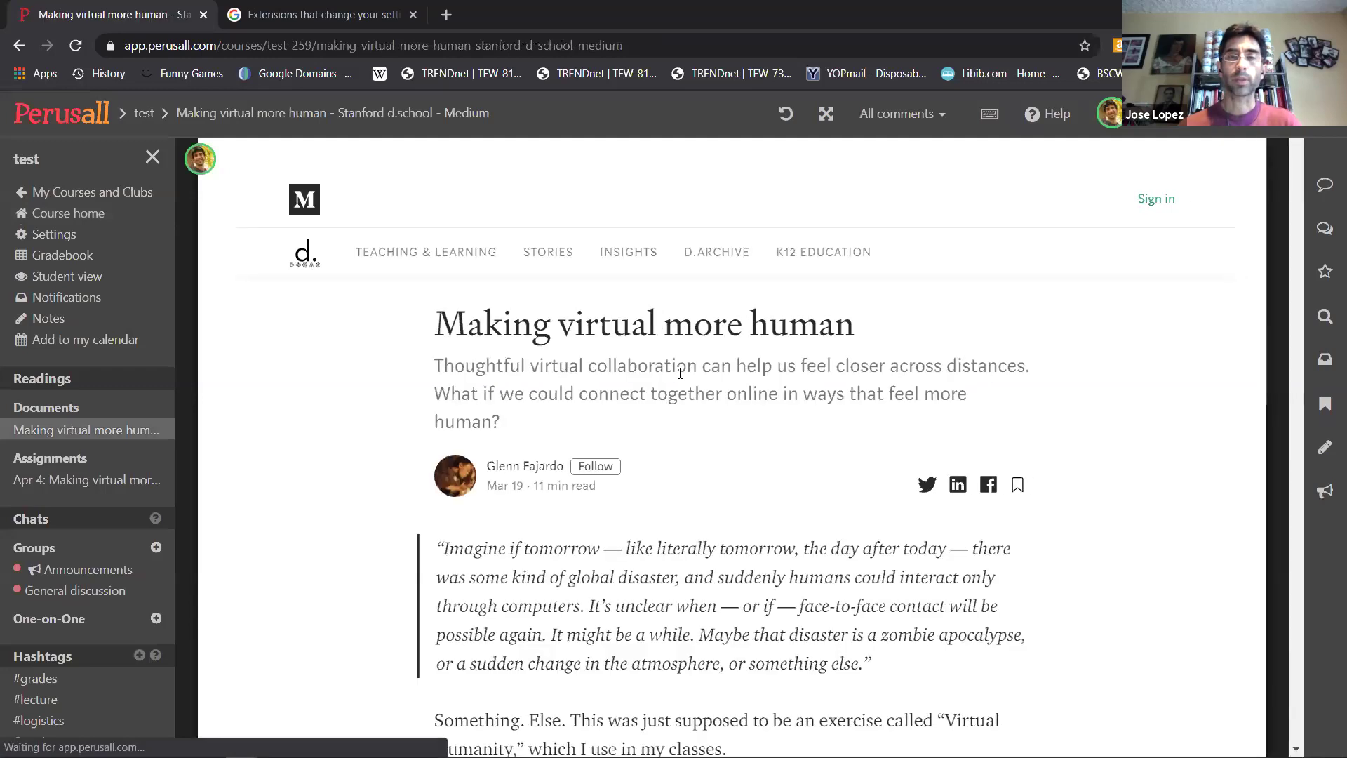
{"action": "scroll", "coordinate": [680, 373], "scroll_direction": "down", "scroll_amount": 4}
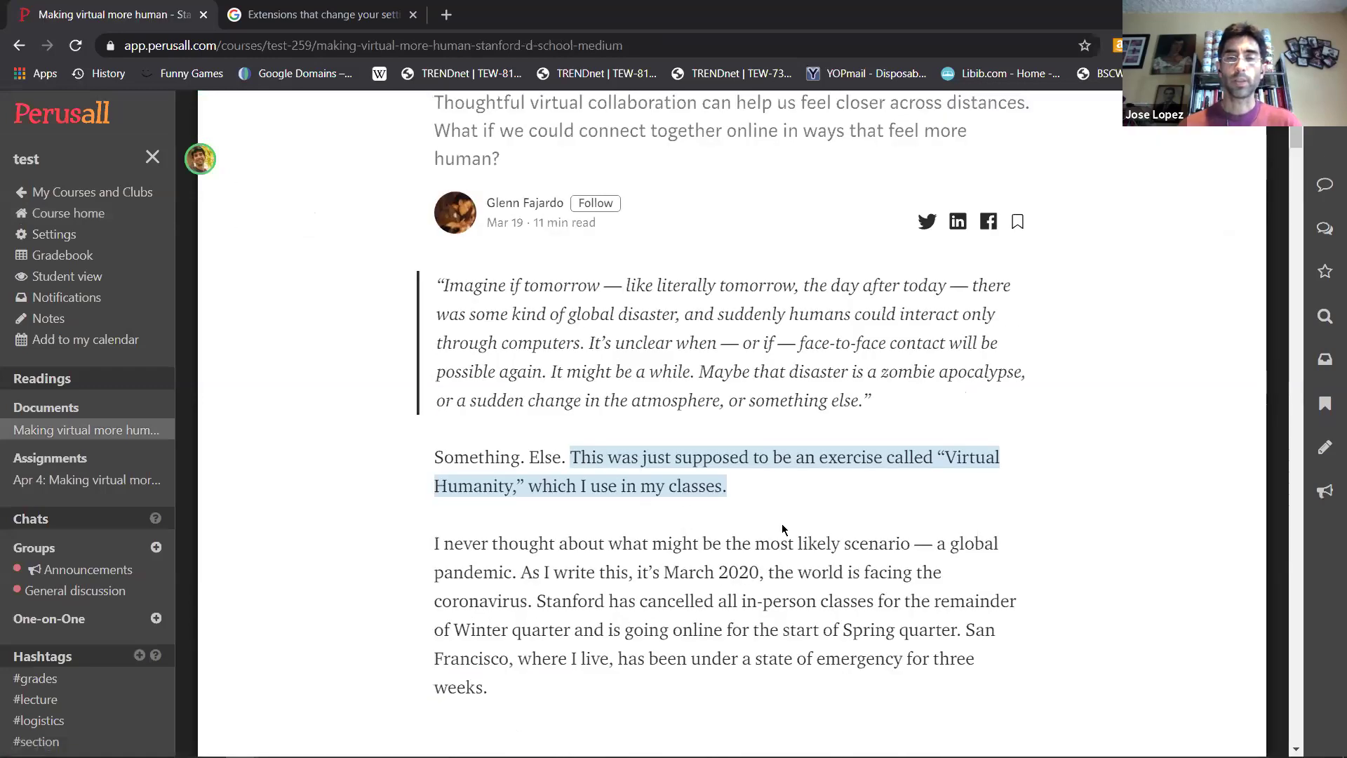
{"action": "scroll", "coordinate": [724, 400], "scroll_direction": "up", "scroll_amount": 3}
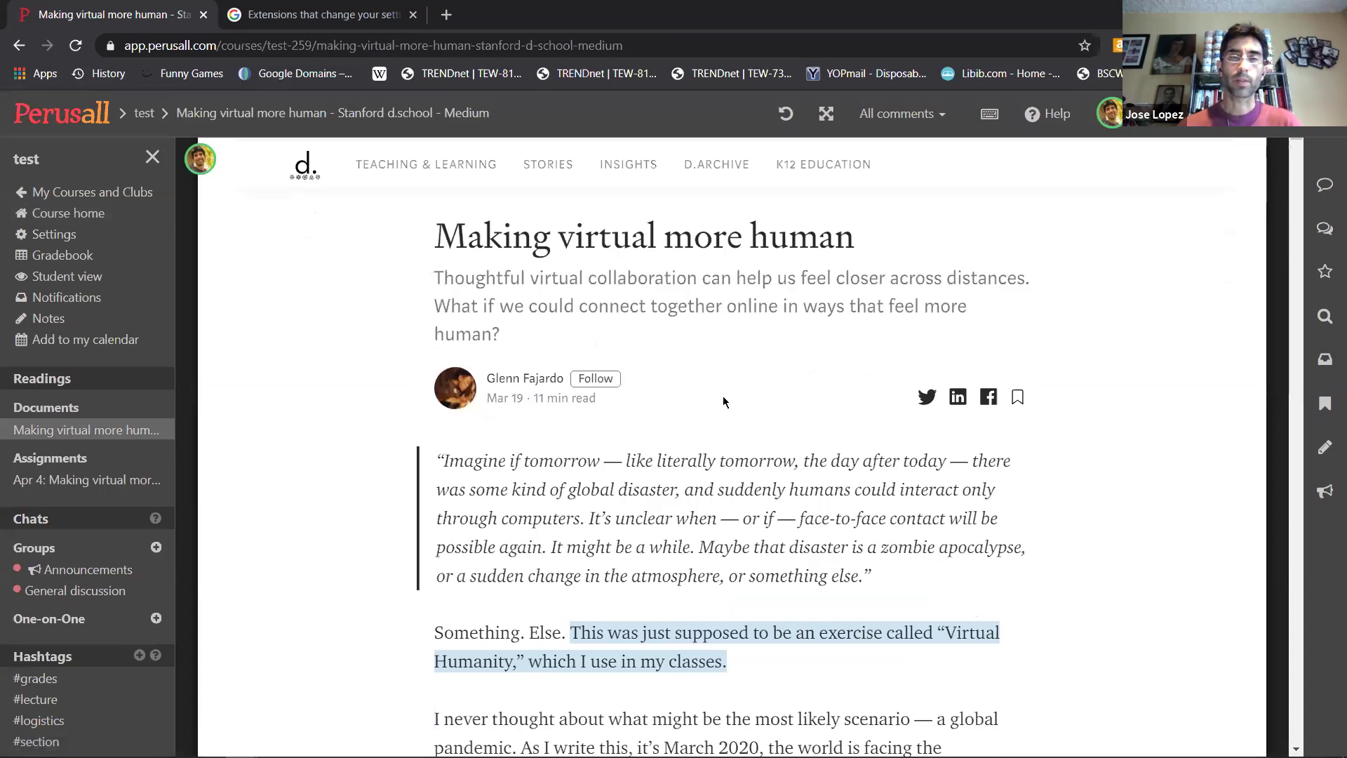
{"action": "scroll", "coordinate": [722, 395], "scroll_direction": "up", "scroll_amount": 2}
{"action": "scroll", "coordinate": [721, 396], "scroll_direction": "down", "scroll_amount": 1}
{"action": "scroll", "coordinate": [722, 396], "scroll_direction": "up", "scroll_amount": 1}
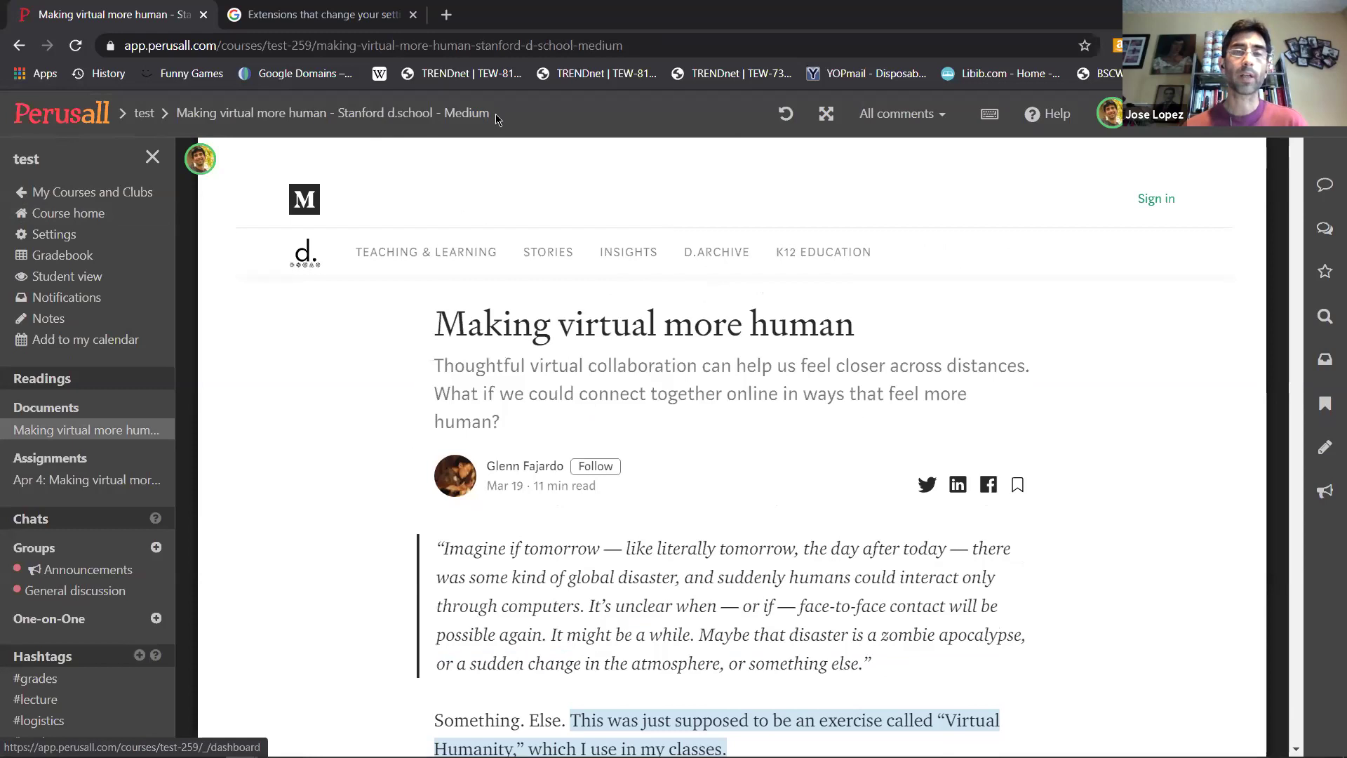
- Return to the test course and view its assignments and its list of documents
{"action": "left_click", "coordinate": [142, 113]}
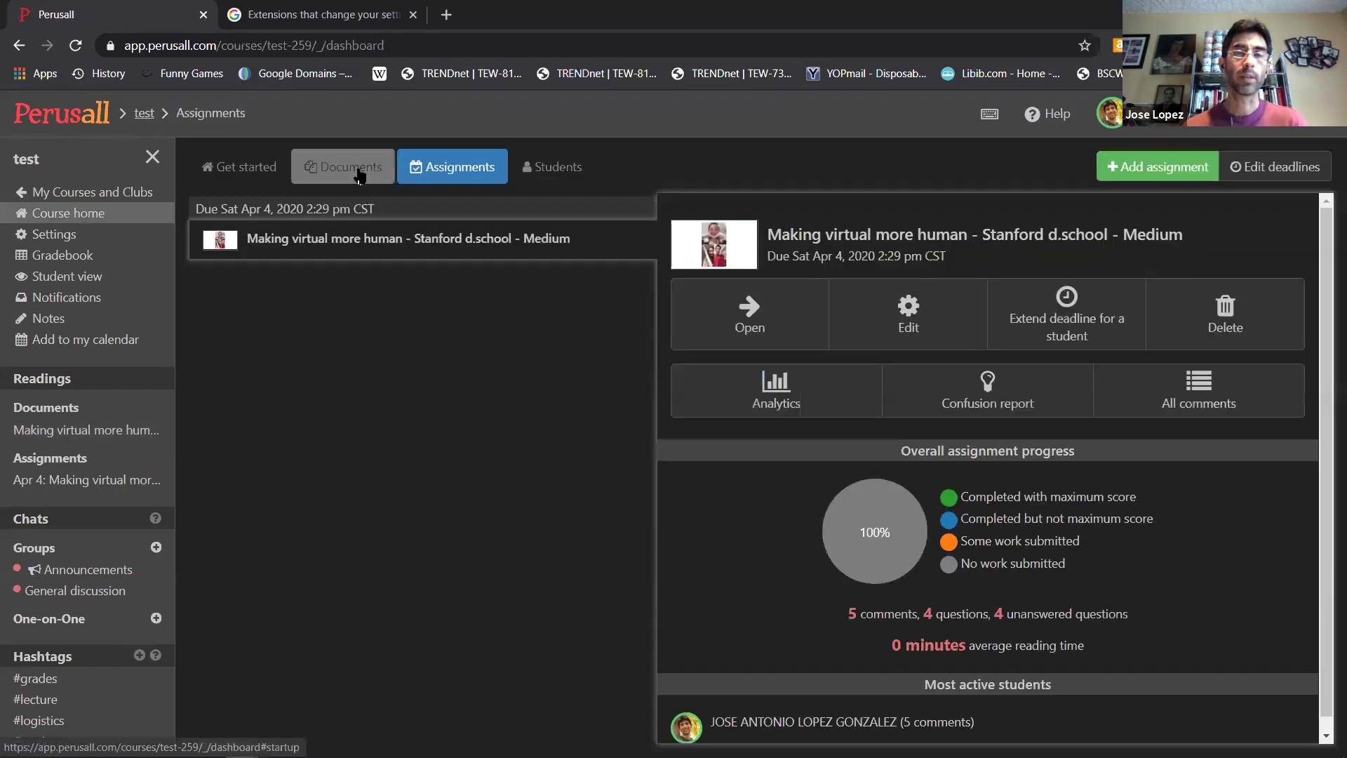
{"action": "left_click", "coordinate": [469, 173]}
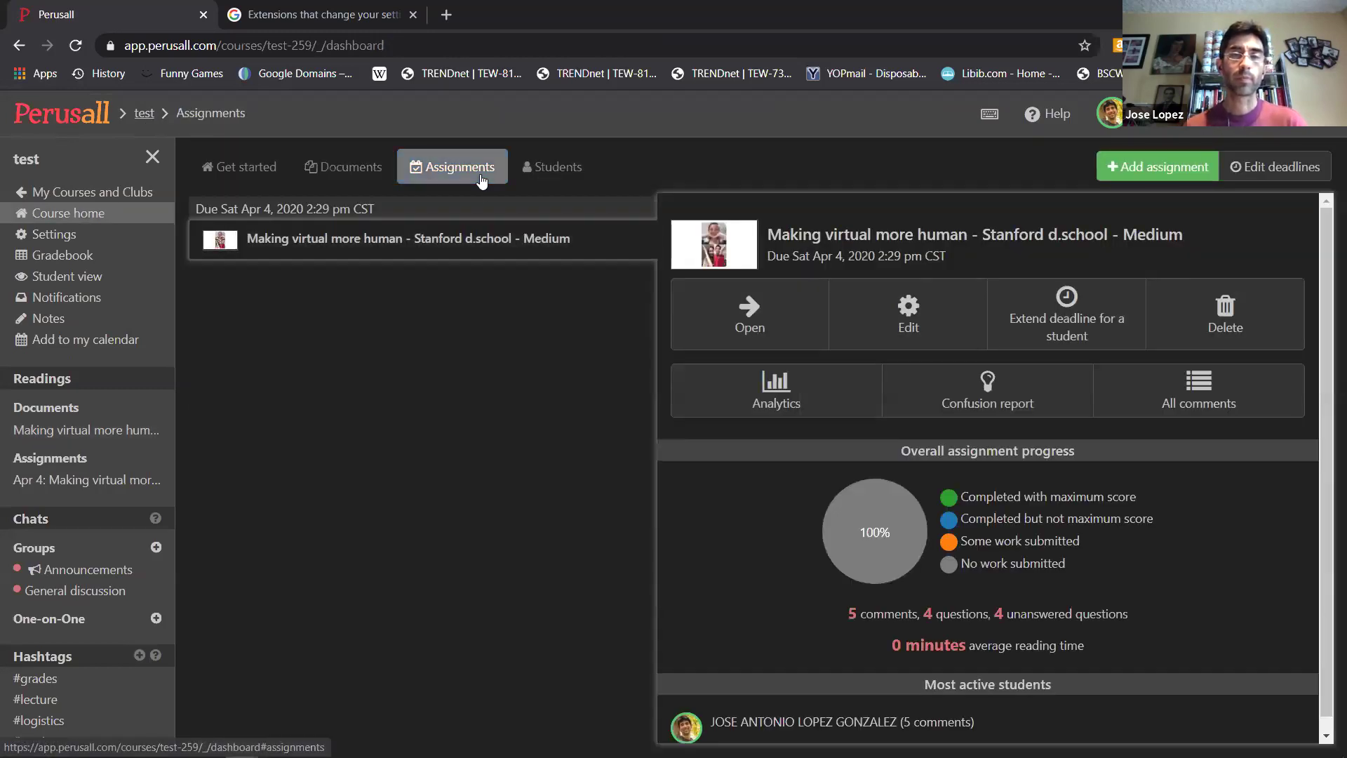
{"action": "left_click", "coordinate": [361, 170]}
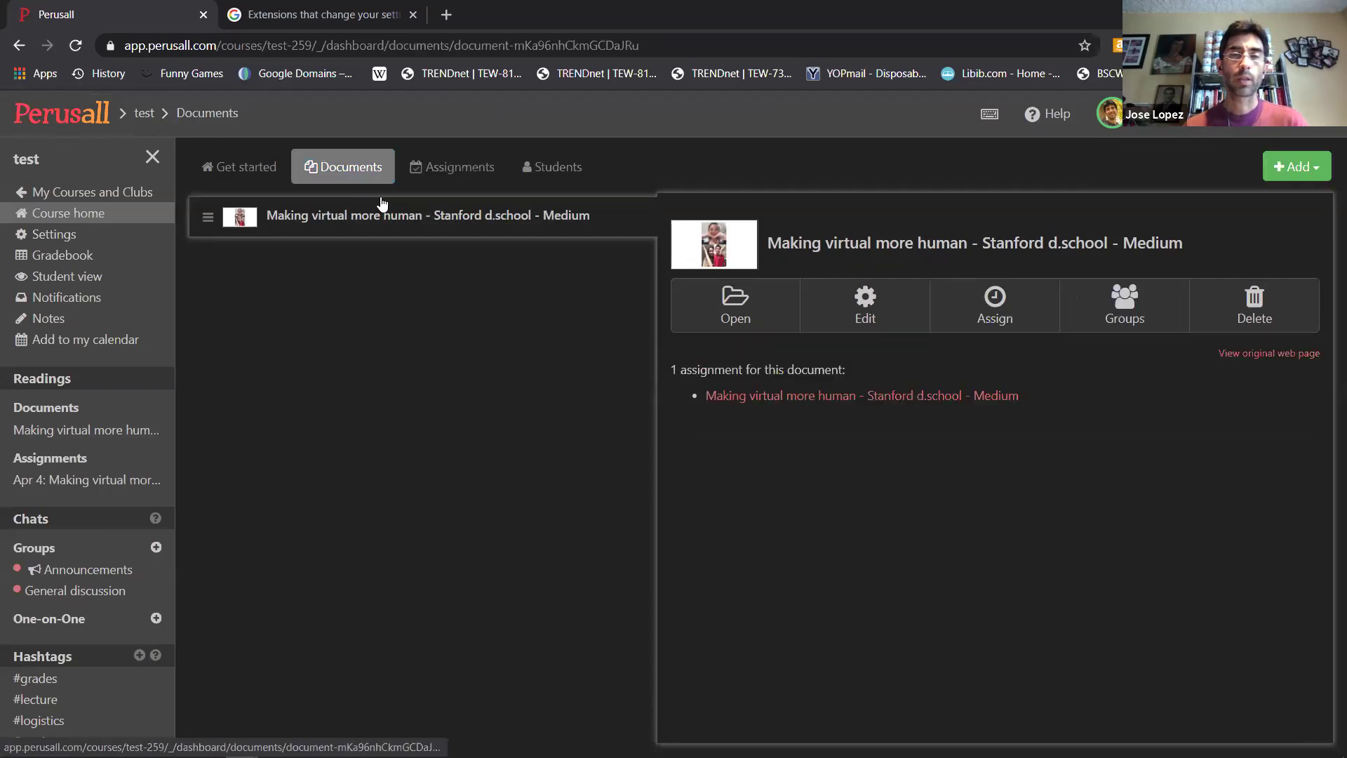
- Open the "Making virtual more human" document and highlight the "Imagine if tomorrow" quotation to start a conversation on it
{"action": "left_click", "coordinate": [706, 317]}
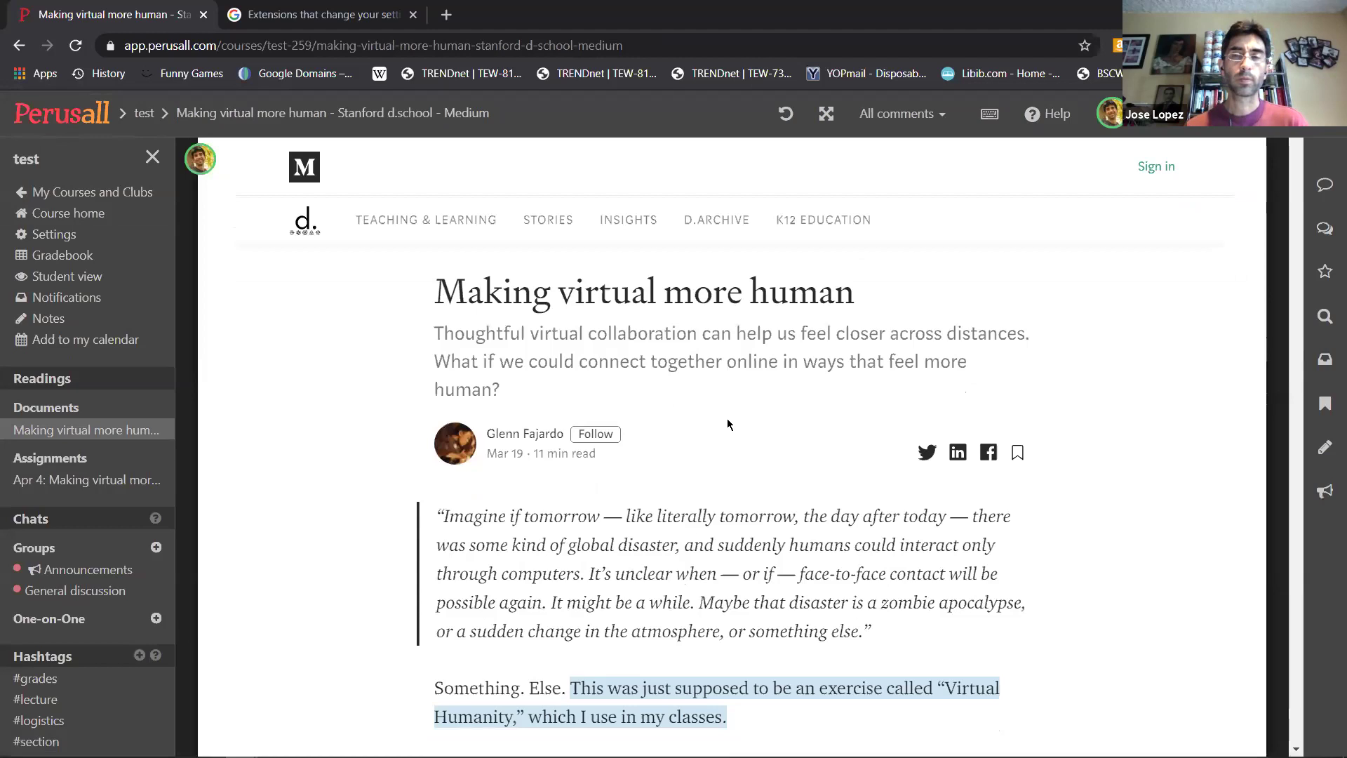
{"action": "scroll", "coordinate": [727, 418], "scroll_direction": "down", "scroll_amount": 3}
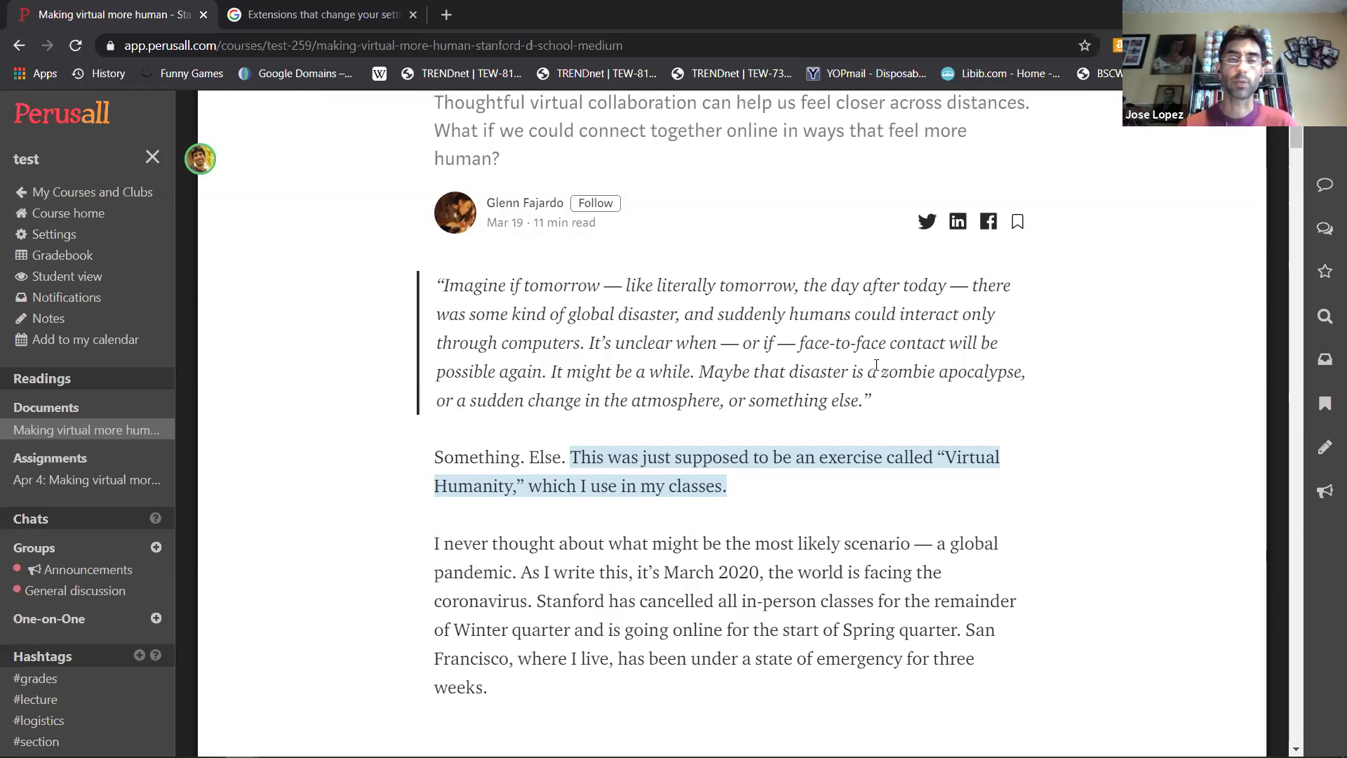
{"action": "left_click_drag", "start_coordinate": [431, 291], "coordinate": [864, 390]}
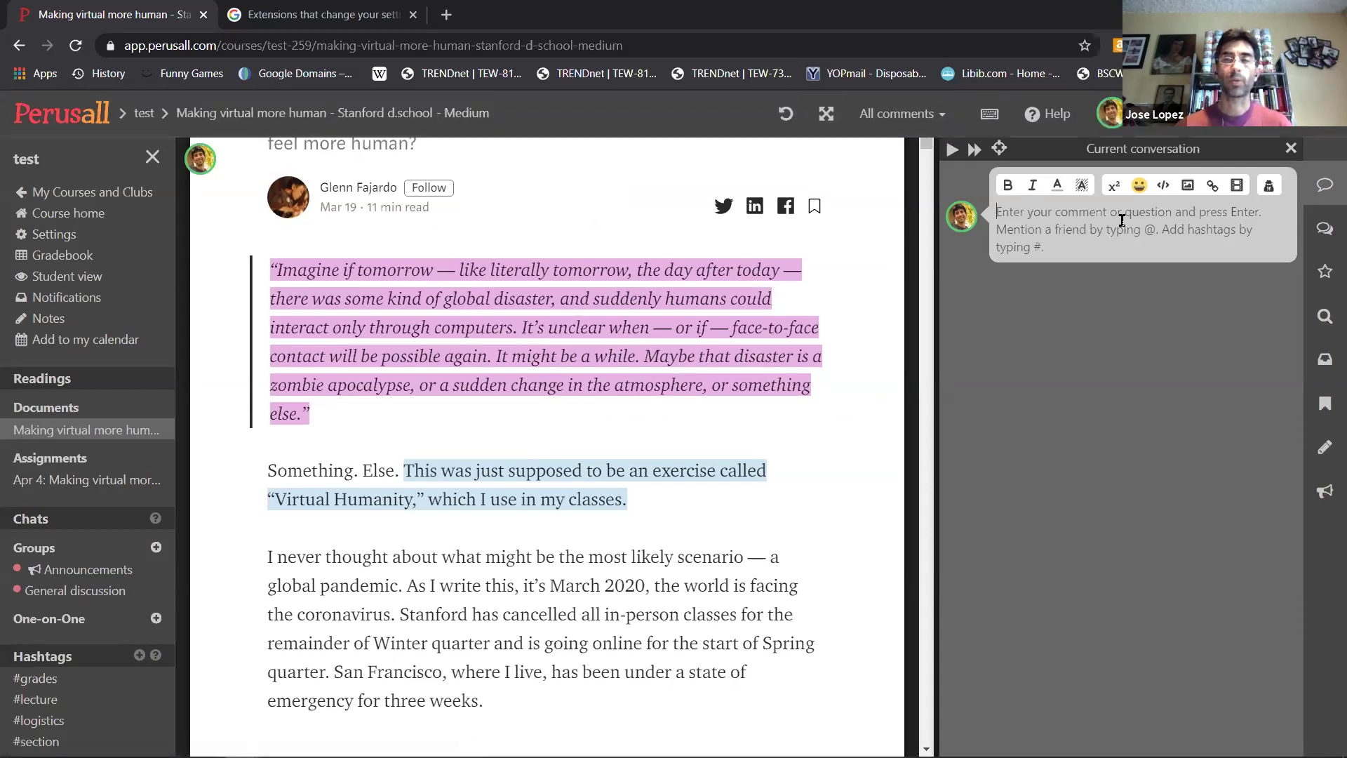
- Draft the sample comment "ñskvjñasdk" on the highlighted quotation and erase it without submitting
{"action": "type", "text": "ñskvjñasdk"}
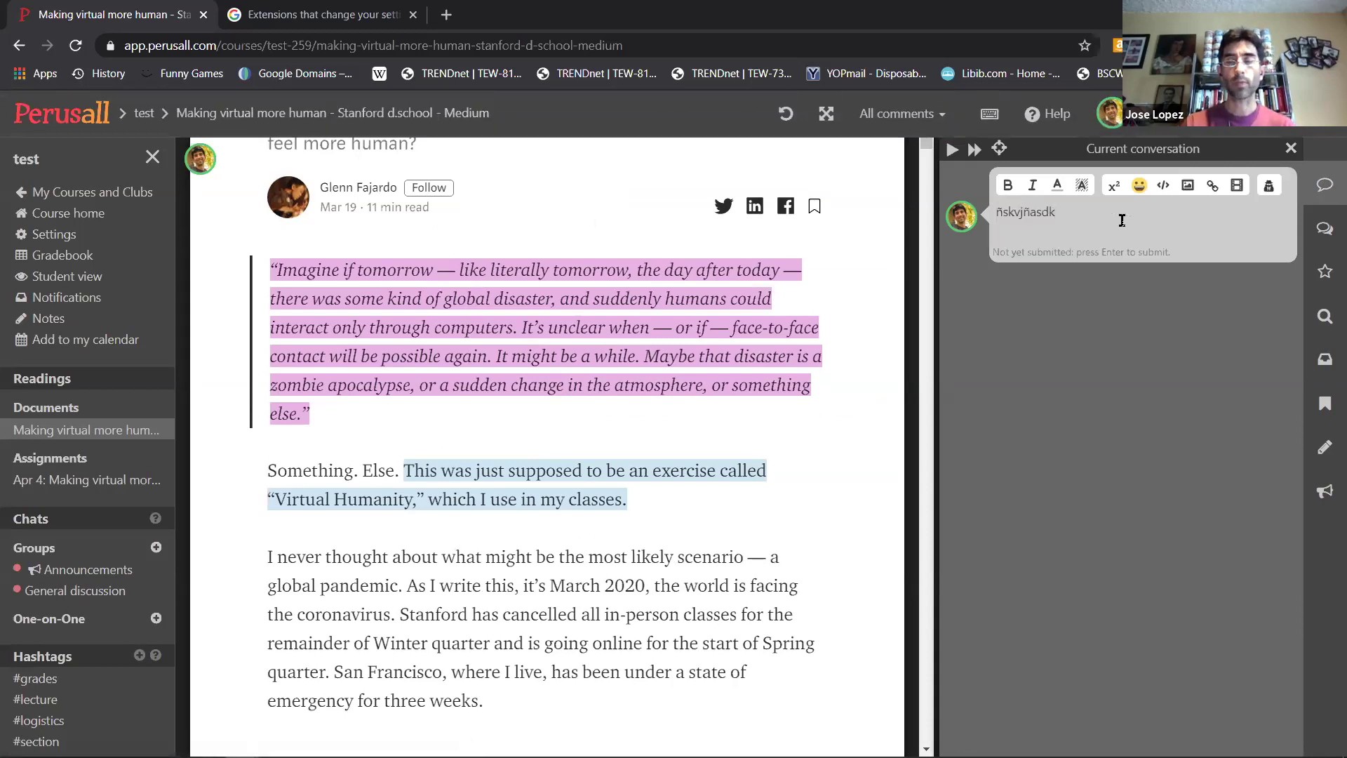
{"action": "key", "text": "BackSpace"}
{"action": "key", "text": "BackSpace"}
{"action": "key", "text": "BackSpace"}
{"action": "key", "text": "BackSpace"}
{"action": "key", "text": "BackSpace"}
{"action": "key", "text": "BackSpace"}
{"action": "key", "text": "BackSpace"}
{"action": "key", "text": "BackSpace"}
{"action": "key", "text": "BackSpace"}
{"action": "key", "text": "BackSpace"}
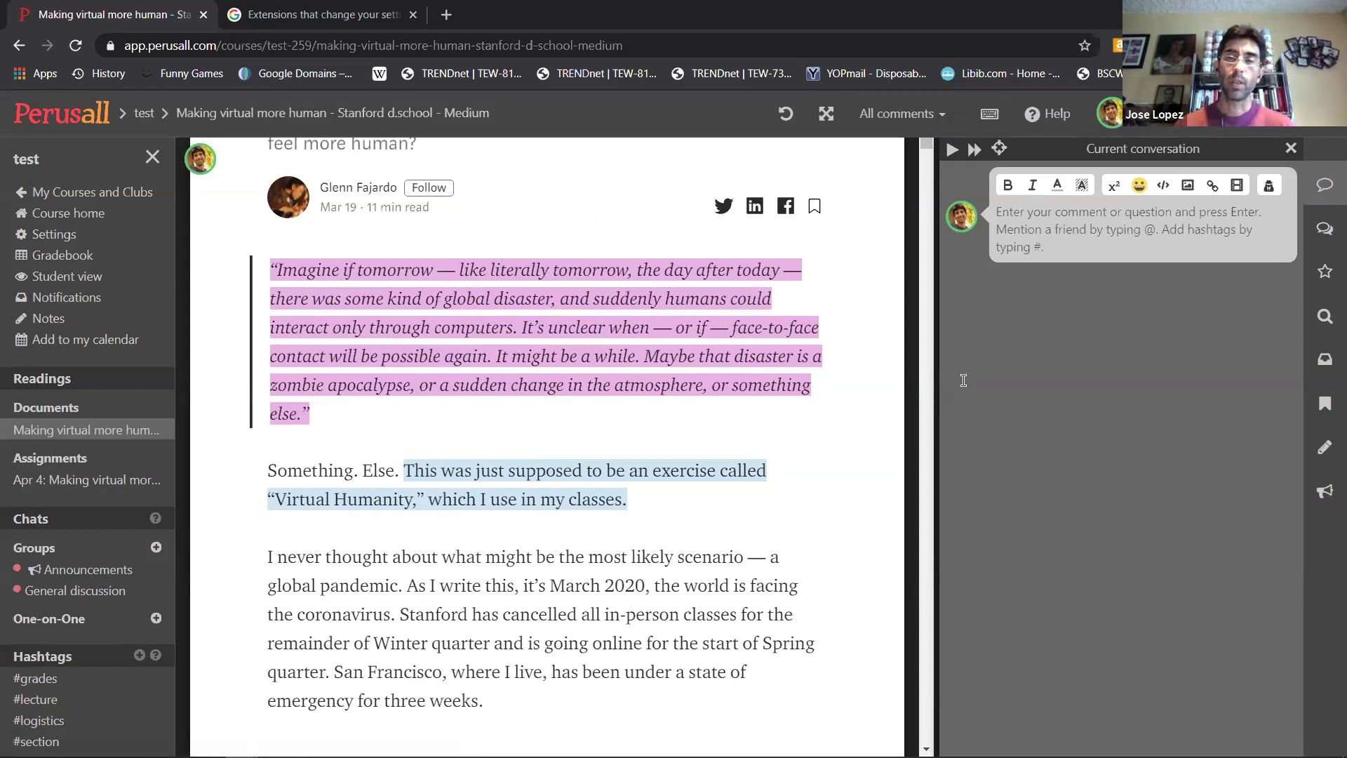
- Discard the empty highlight on the "Imagine if tomorrow" quotation and return to the test course's assignments
{"action": "left_click", "coordinate": [857, 450]}
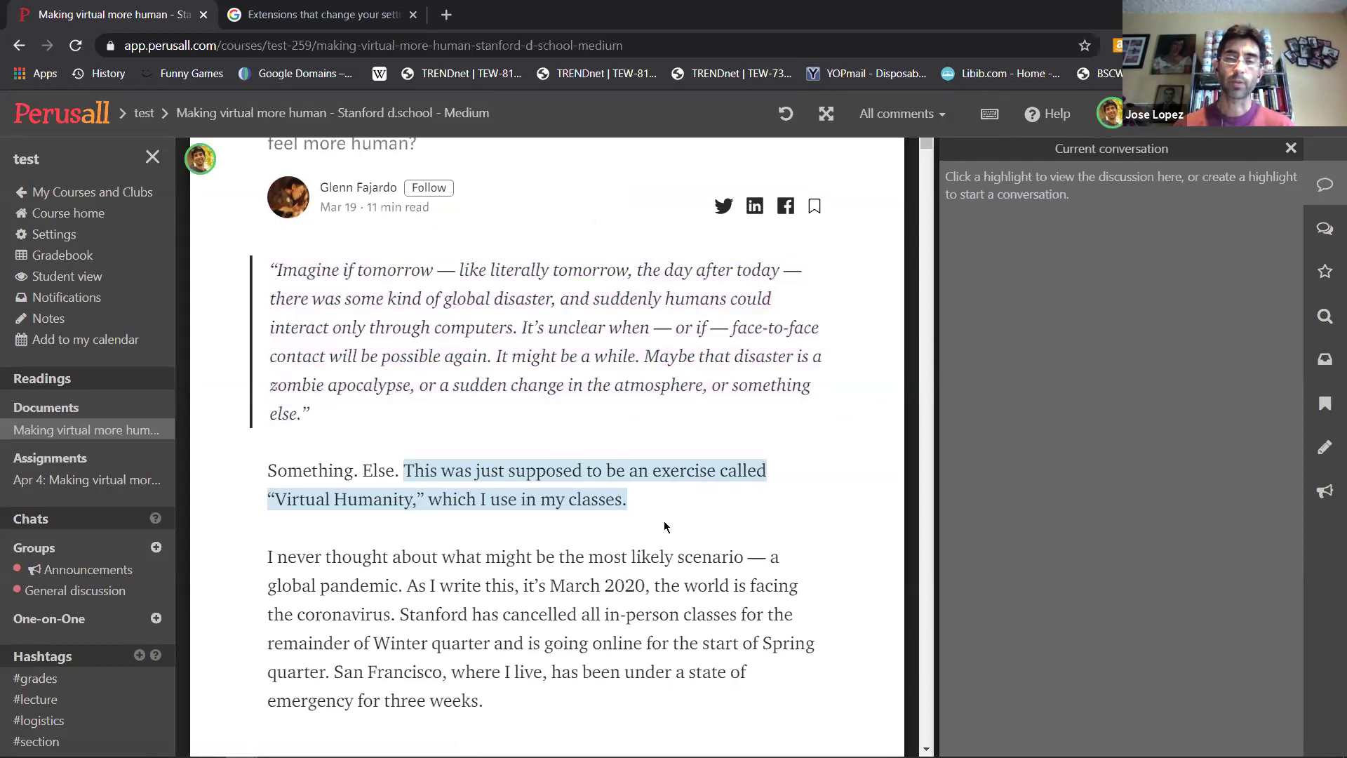
{"action": "scroll", "coordinate": [667, 526], "scroll_direction": "down", "scroll_amount": 1}
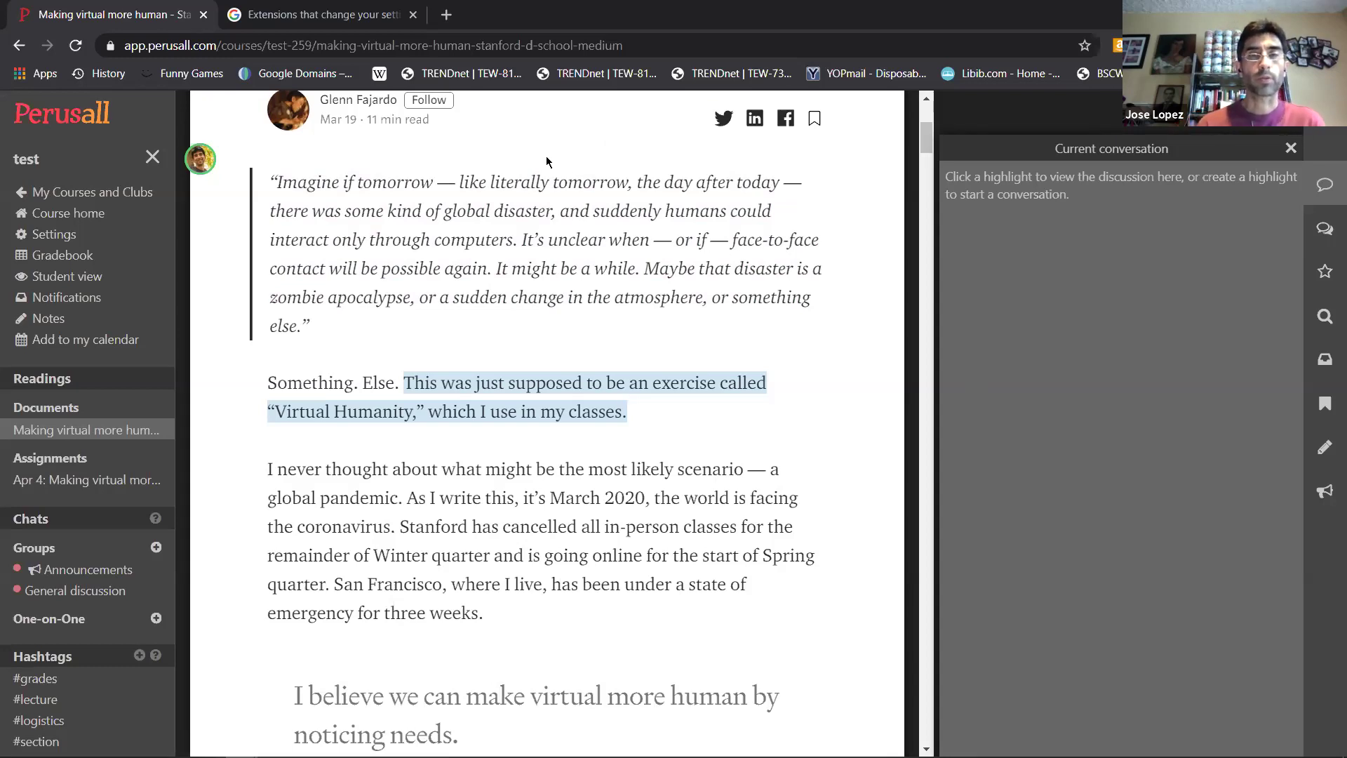
{"action": "scroll", "coordinate": [550, 162], "scroll_direction": "up", "scroll_amount": 3}
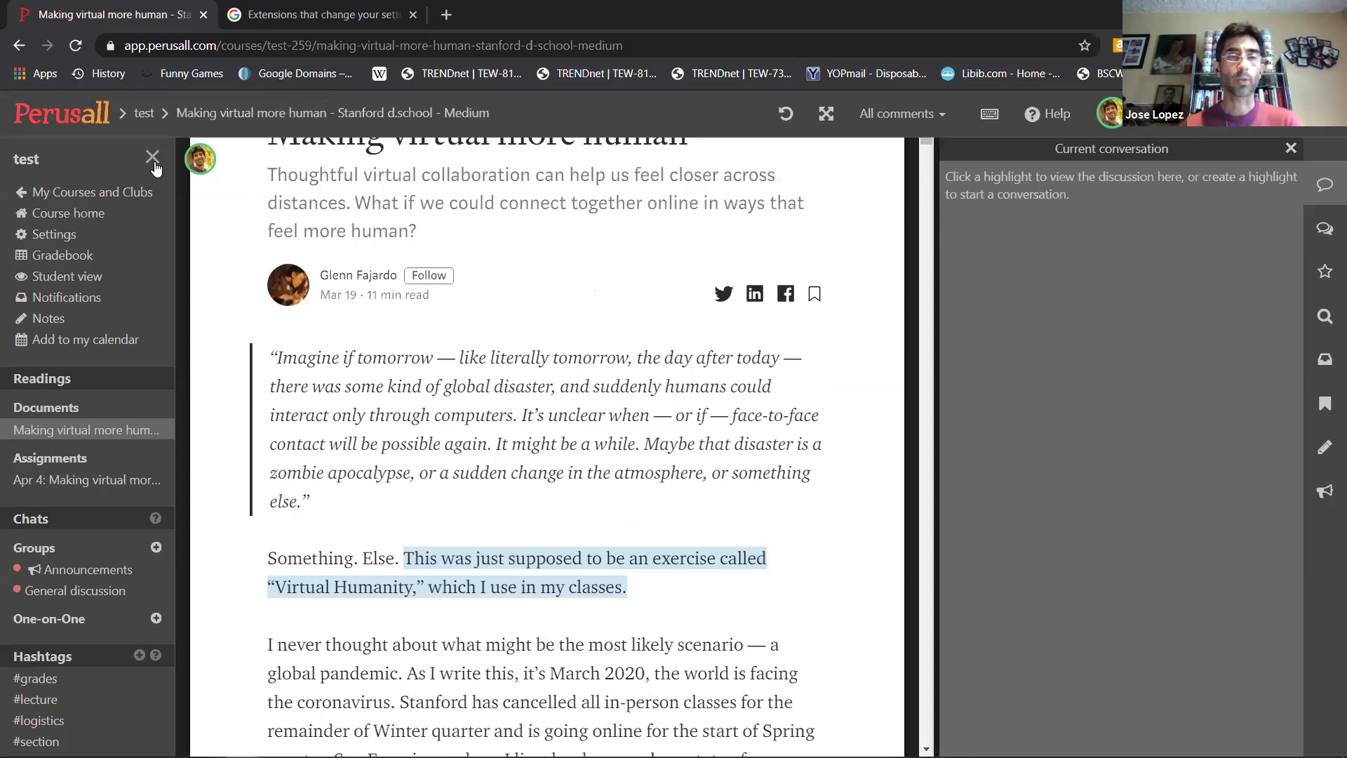
{"action": "left_click", "coordinate": [153, 157]}
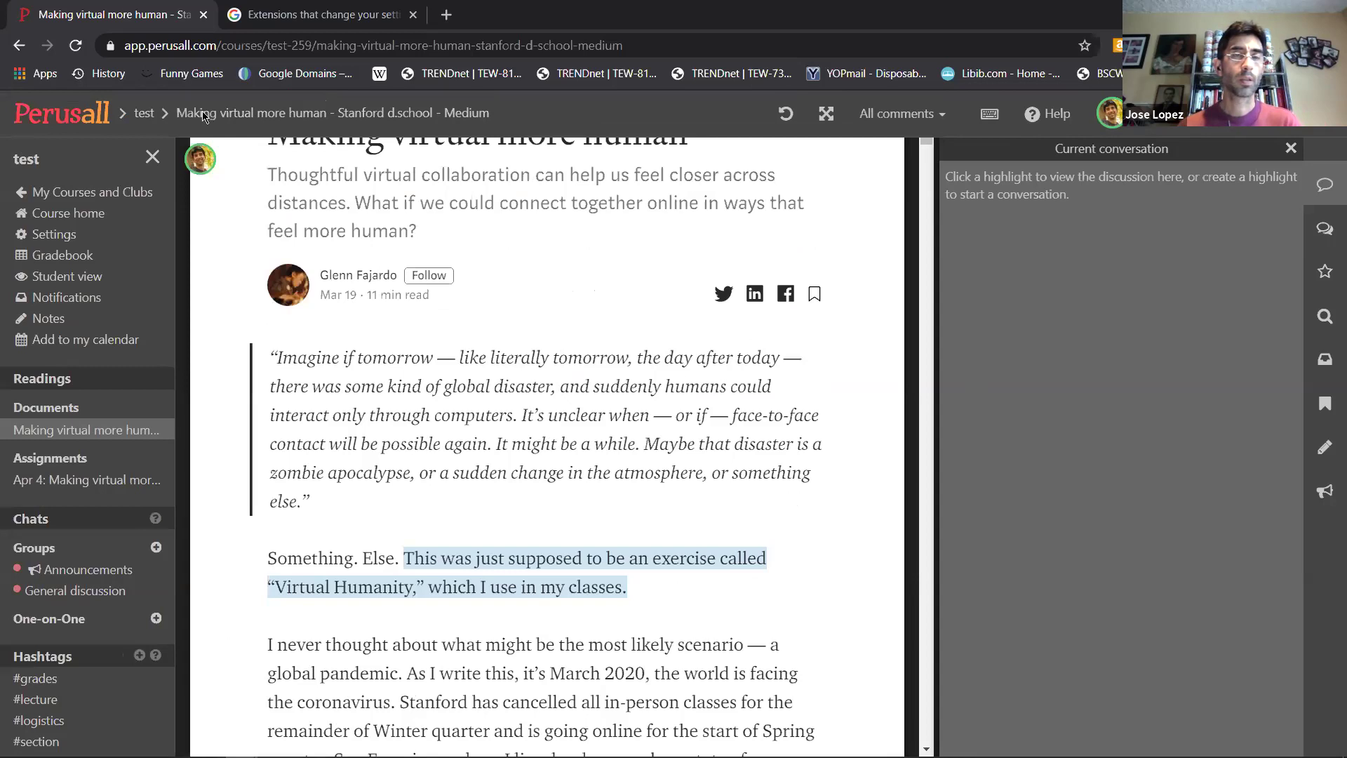
{"action": "left_click", "coordinate": [153, 117]}
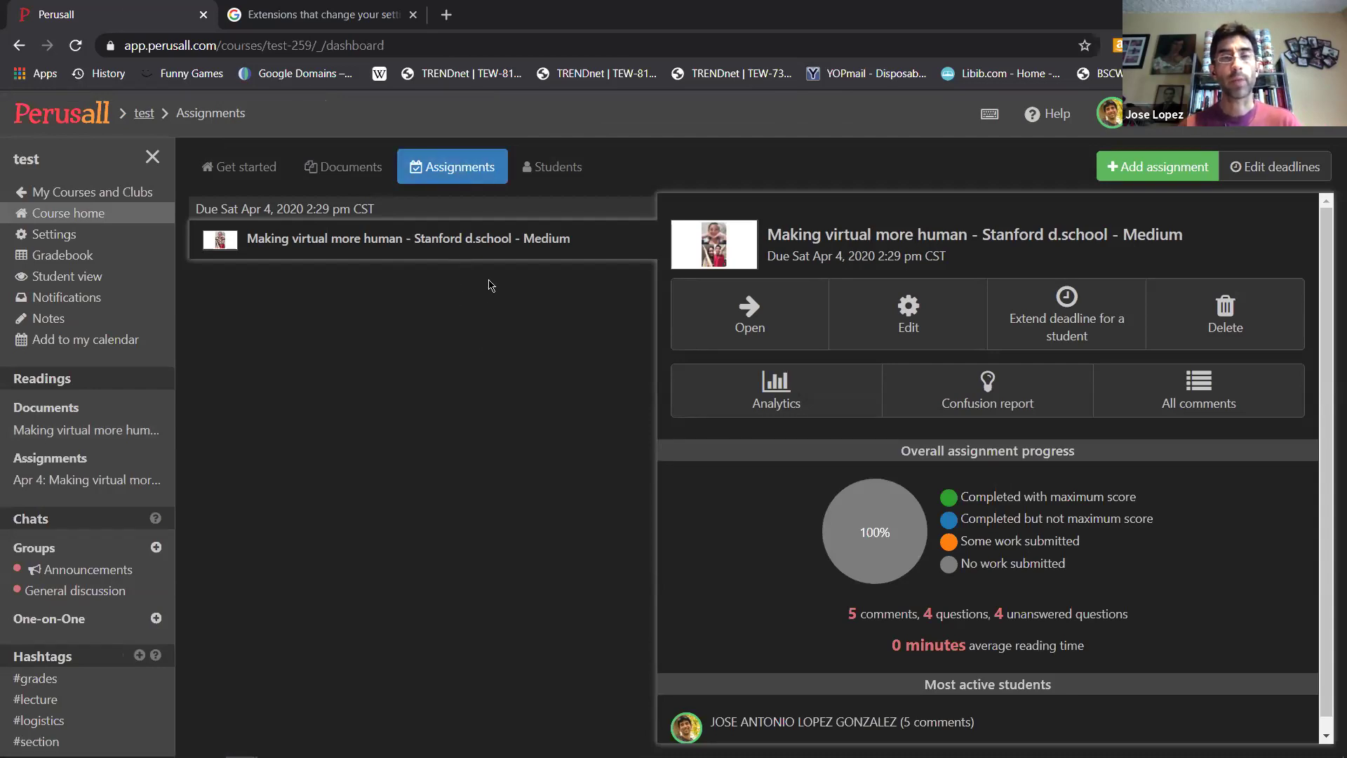
{"action": "left_click", "coordinate": [462, 176]}
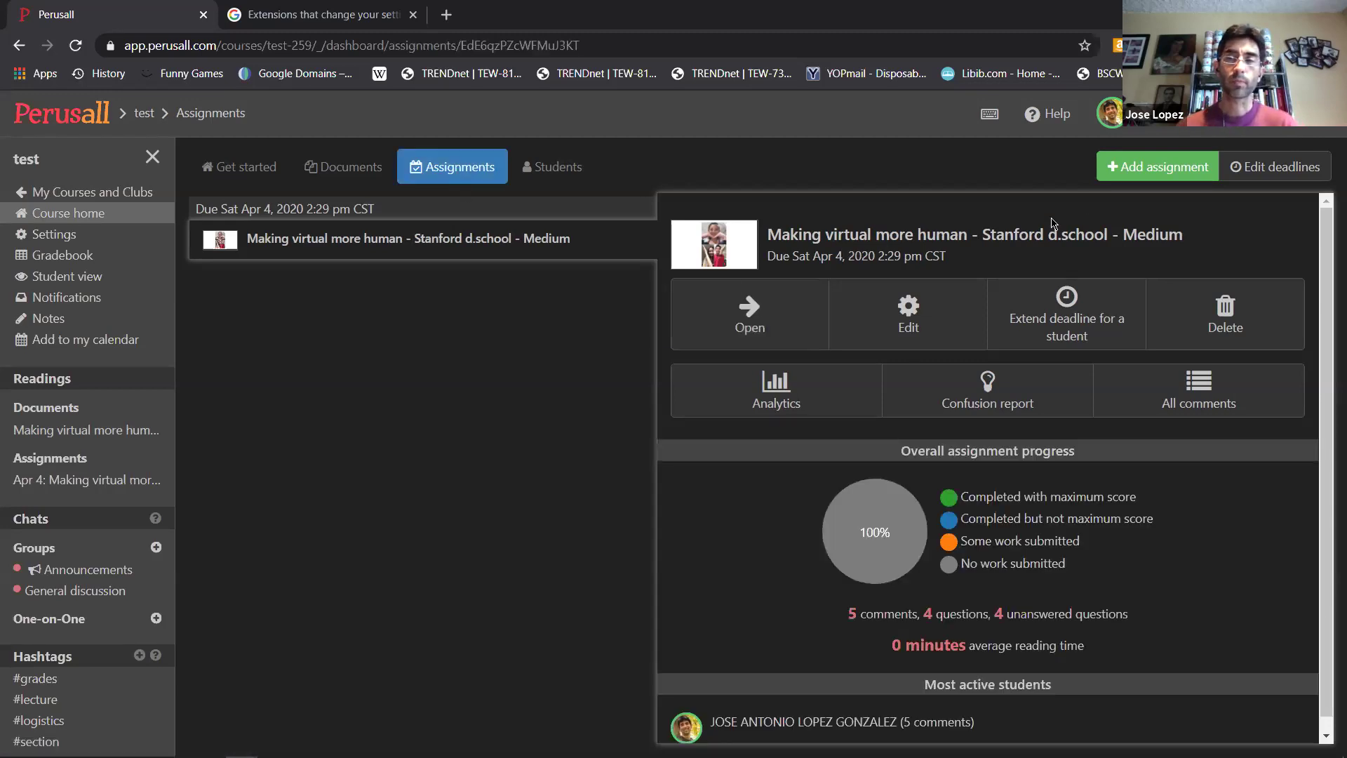
- Draft an assignment for the entire "Making virtual more human" document, review its deadline and advanced options, and cancel it
{"action": "left_click", "coordinate": [1129, 169]}
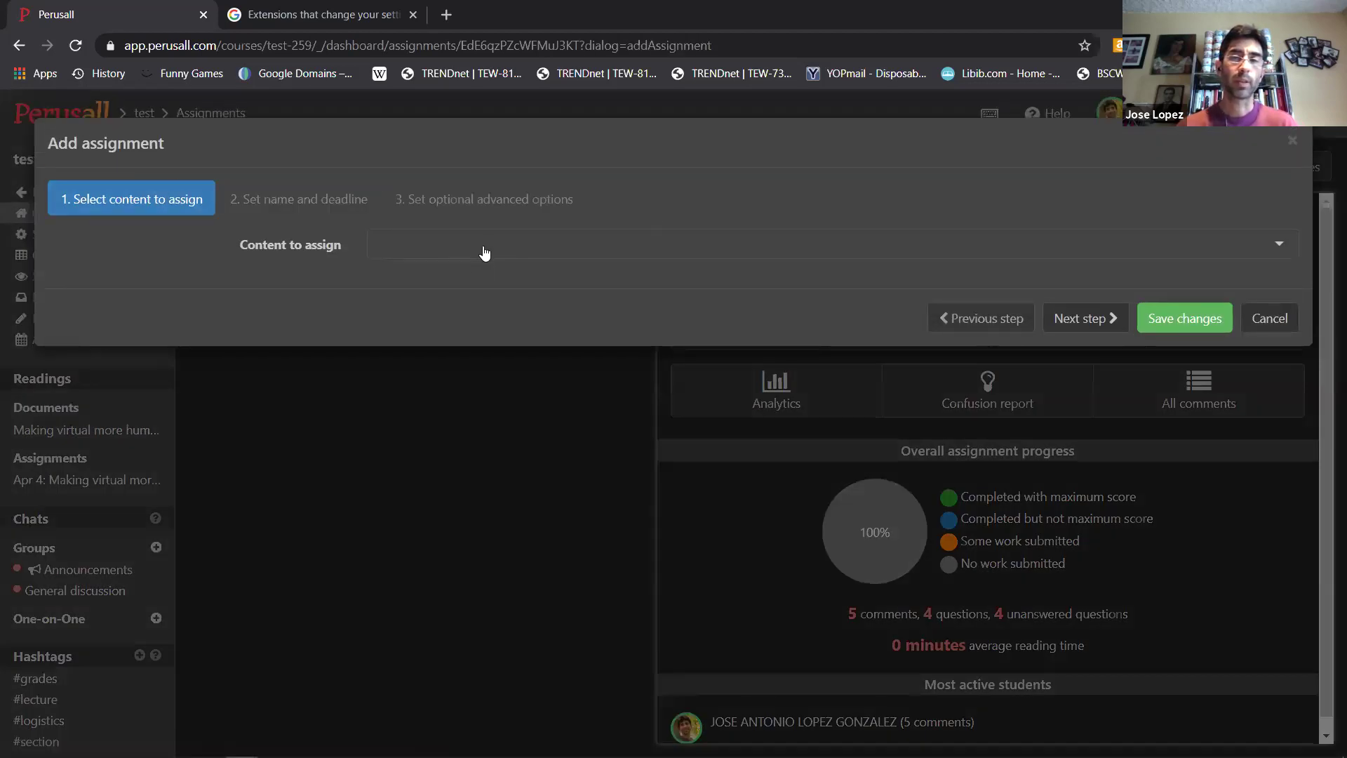
{"action": "left_click", "coordinate": [484, 249]}
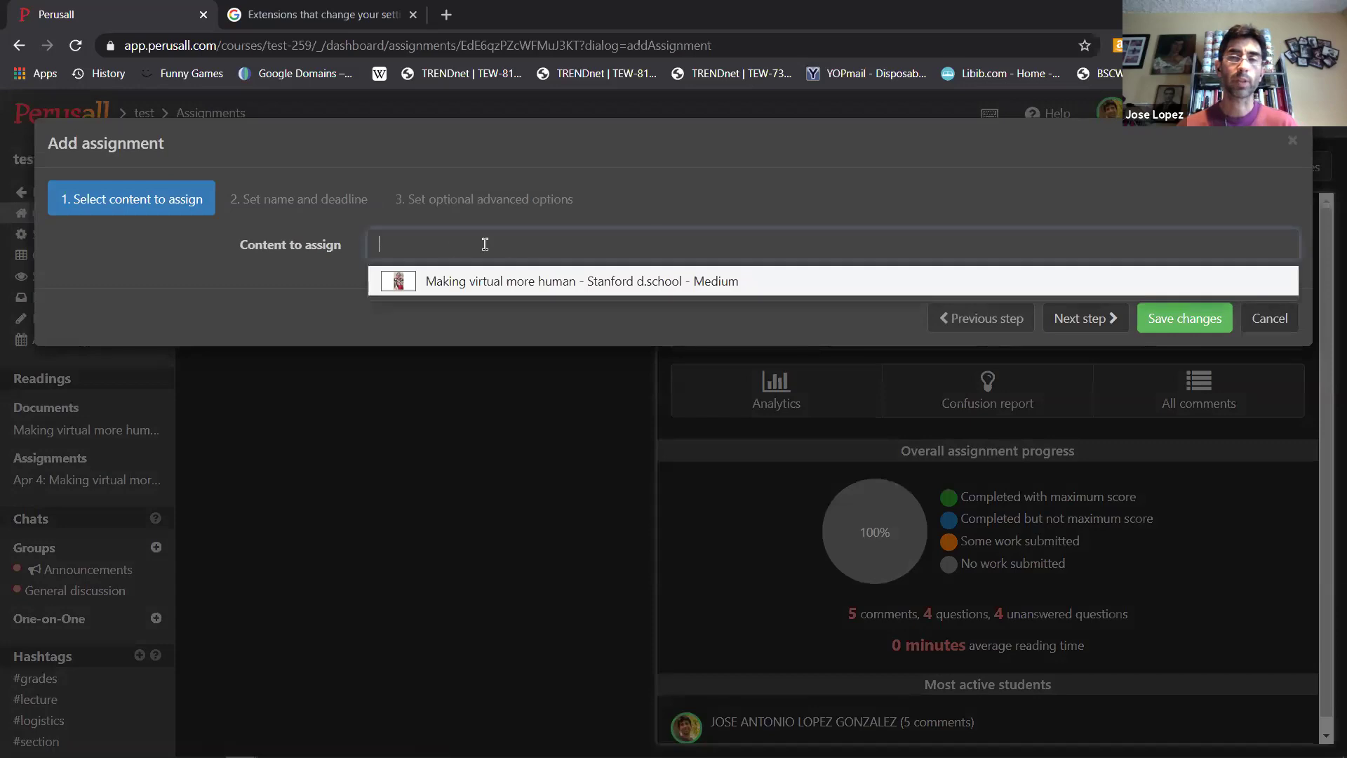
{"action": "left_click", "coordinate": [489, 288]}
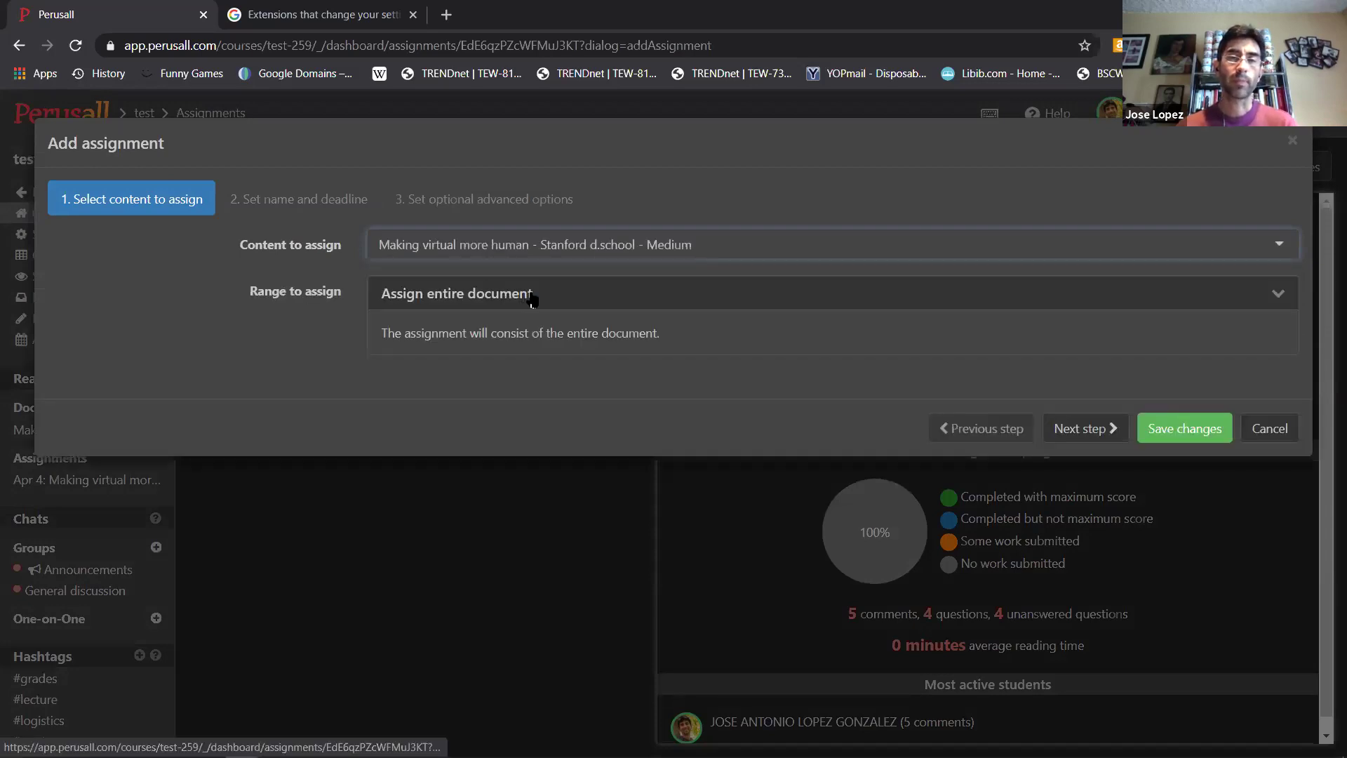
{"action": "left_click", "coordinate": [573, 264]}
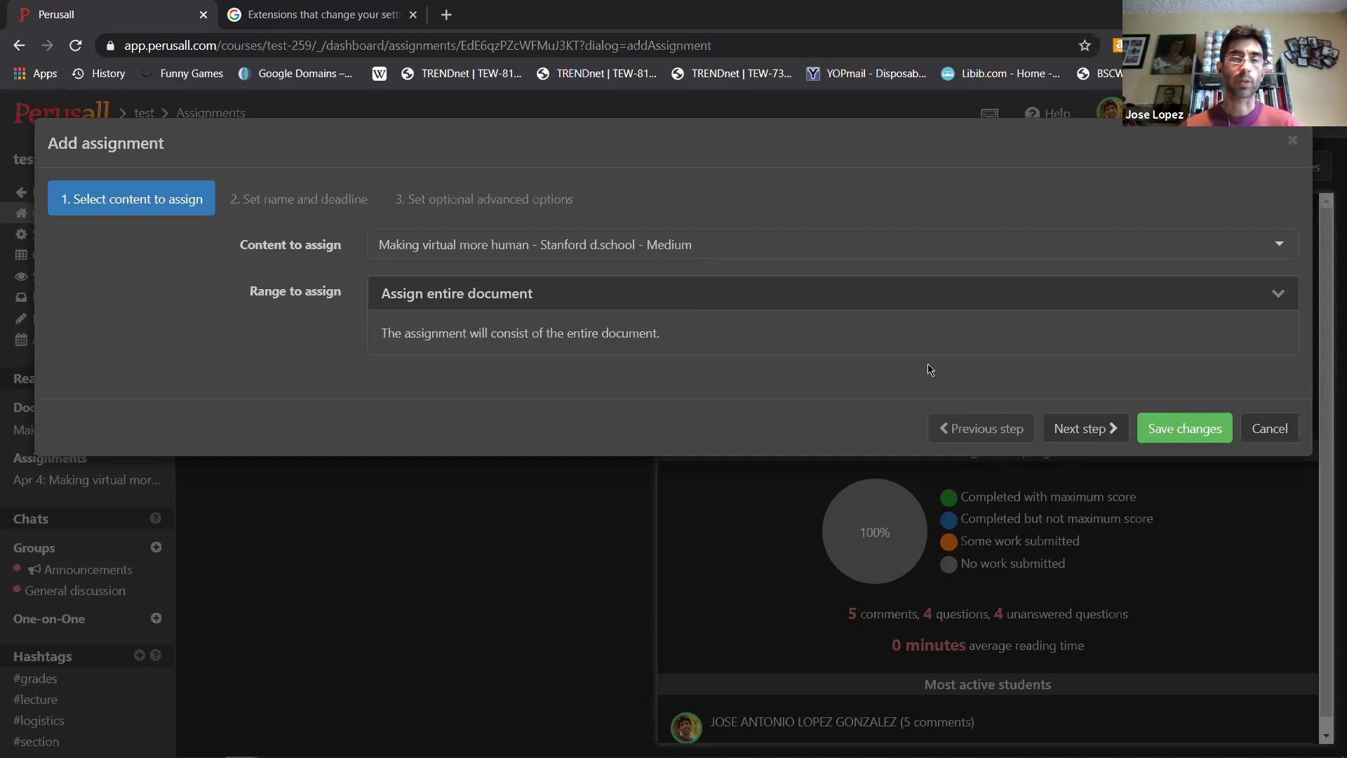
{"action": "left_click", "coordinate": [1089, 428]}
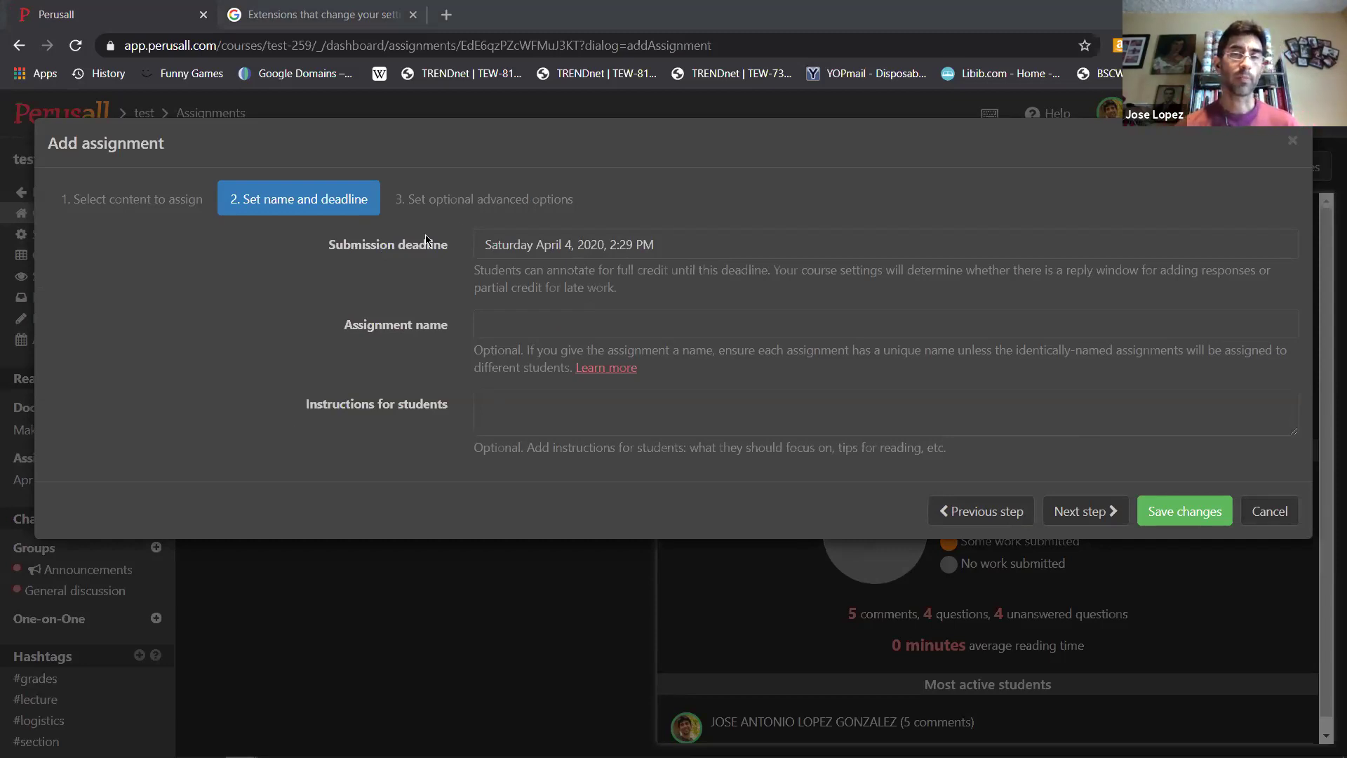
{"action": "left_click", "coordinate": [484, 212]}
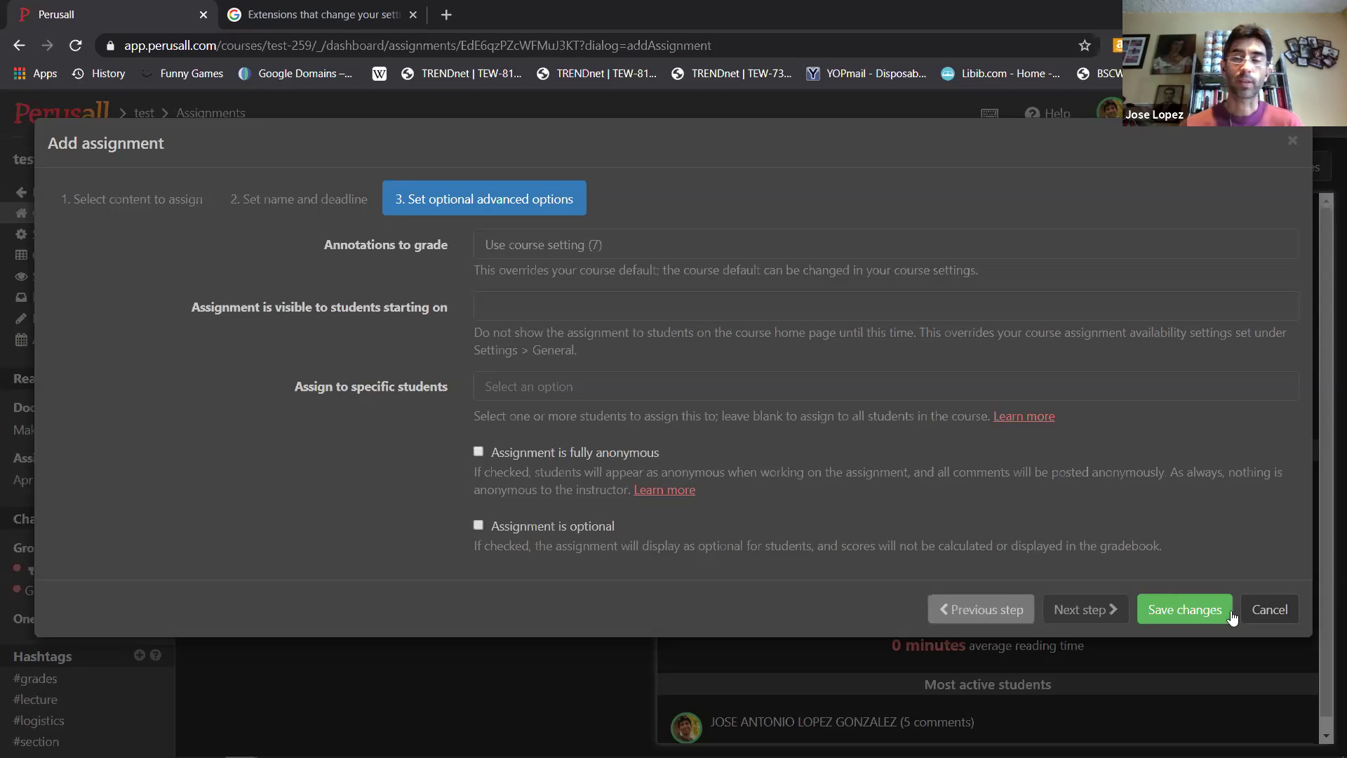
{"action": "left_click", "coordinate": [1271, 611]}
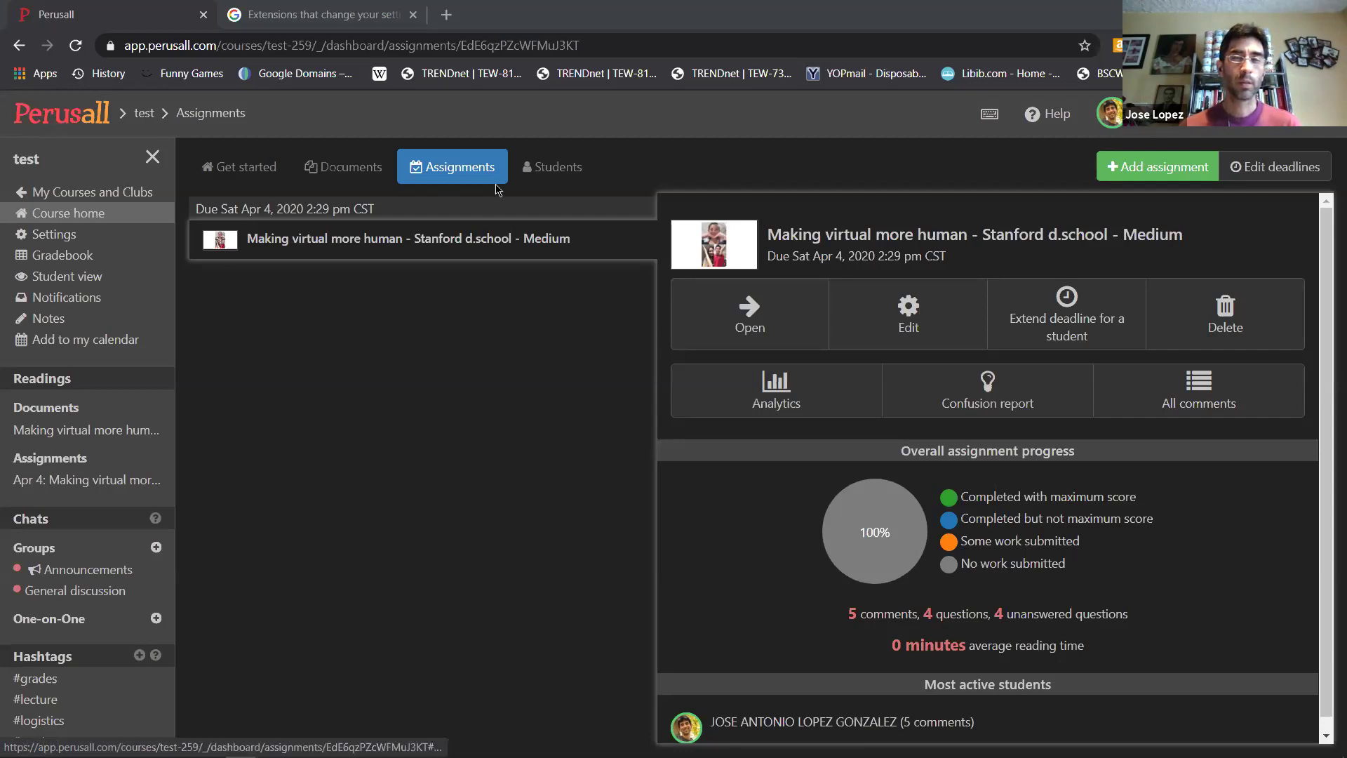
- Reopen the test course from the home page and copy its student course code from the course setup instructions
{"action": "left_click", "coordinate": [43, 110]}
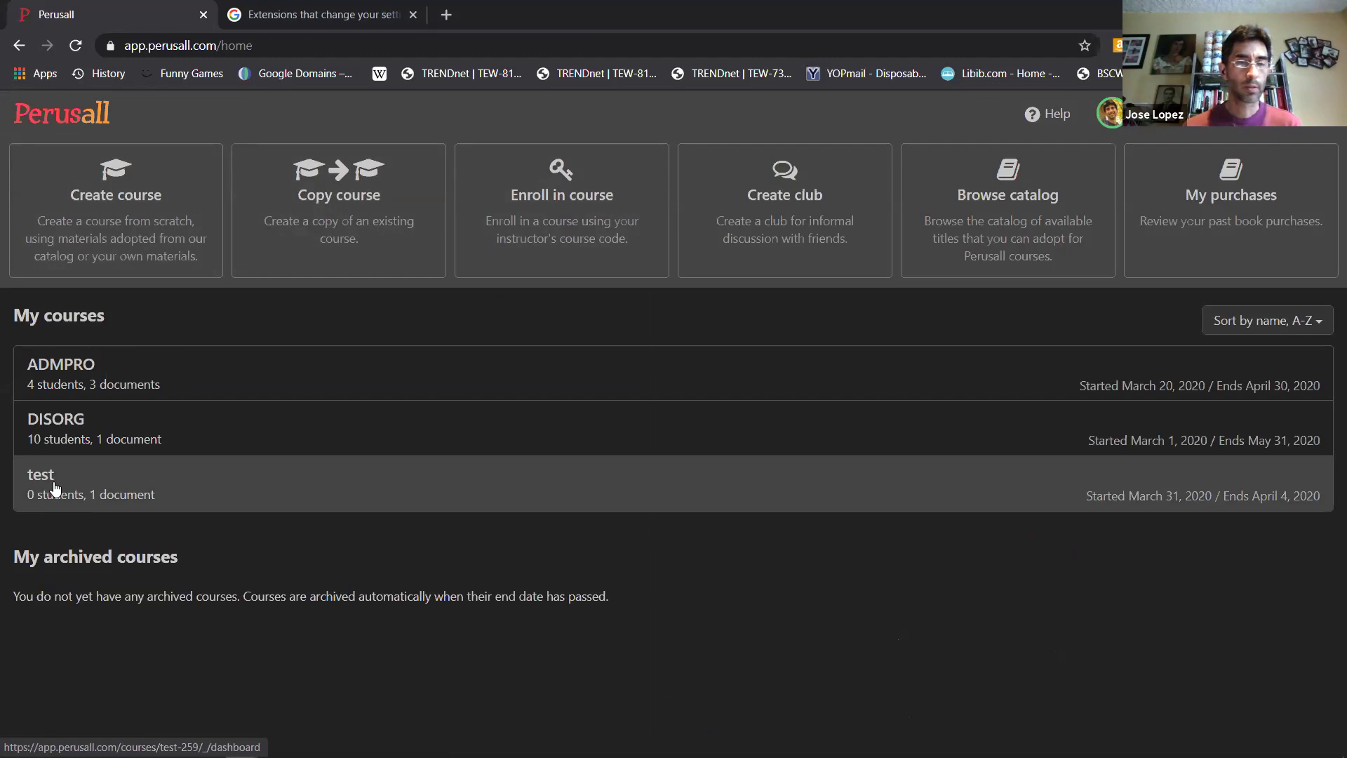
{"action": "left_click", "coordinate": [55, 489]}
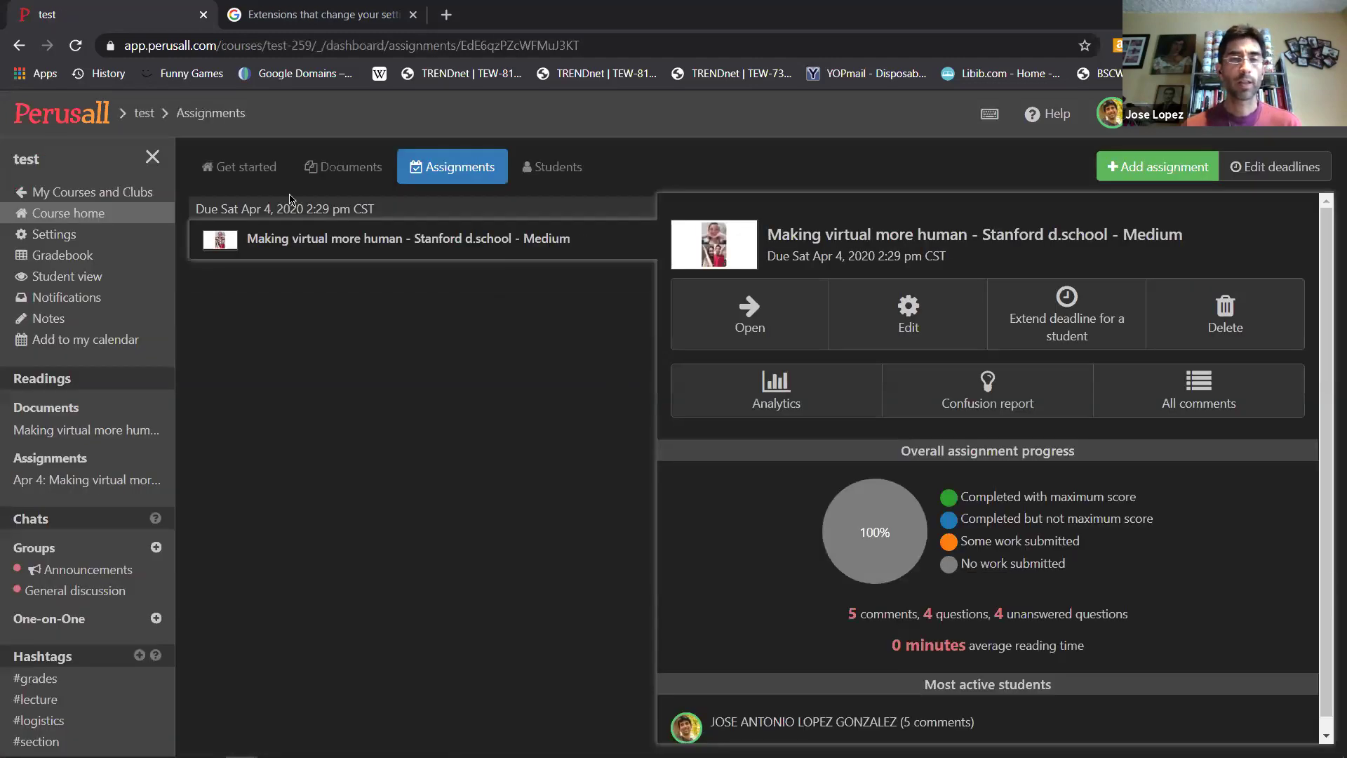
{"action": "left_click", "coordinate": [264, 180]}
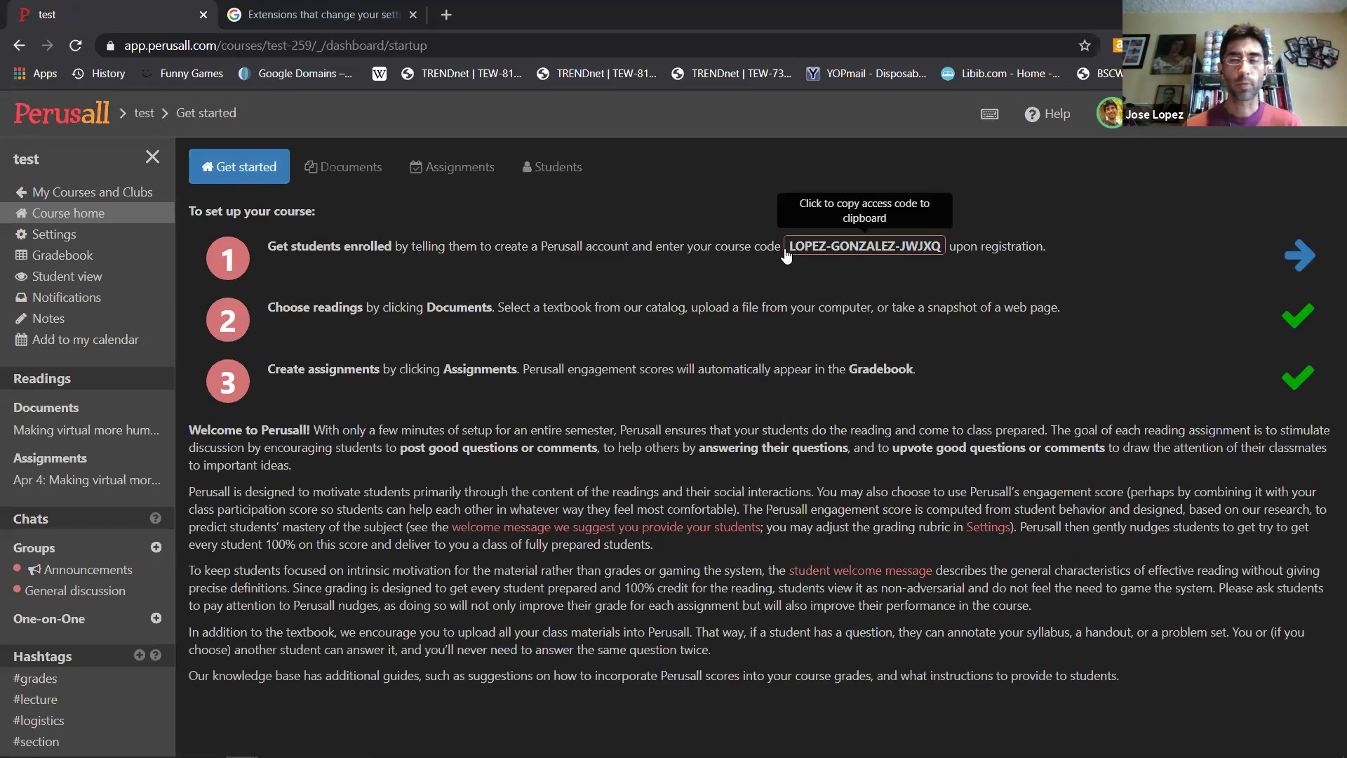
{"action": "double_click", "coordinate": [835, 252]}
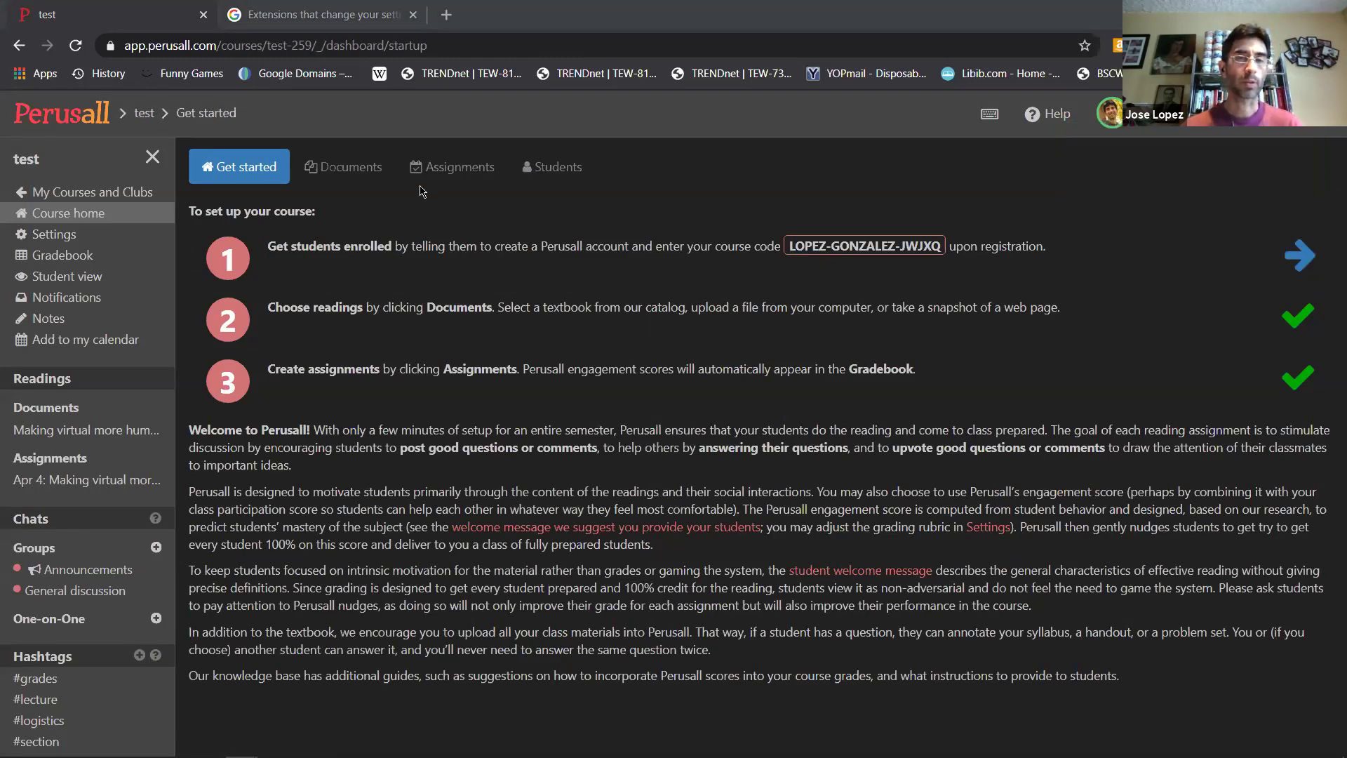
- Return to the home page, view the form for enrolling in a course by course code, and close it without enrolling
{"action": "left_click", "coordinate": [145, 116]}
{"action": "left_click", "coordinate": [91, 121]}
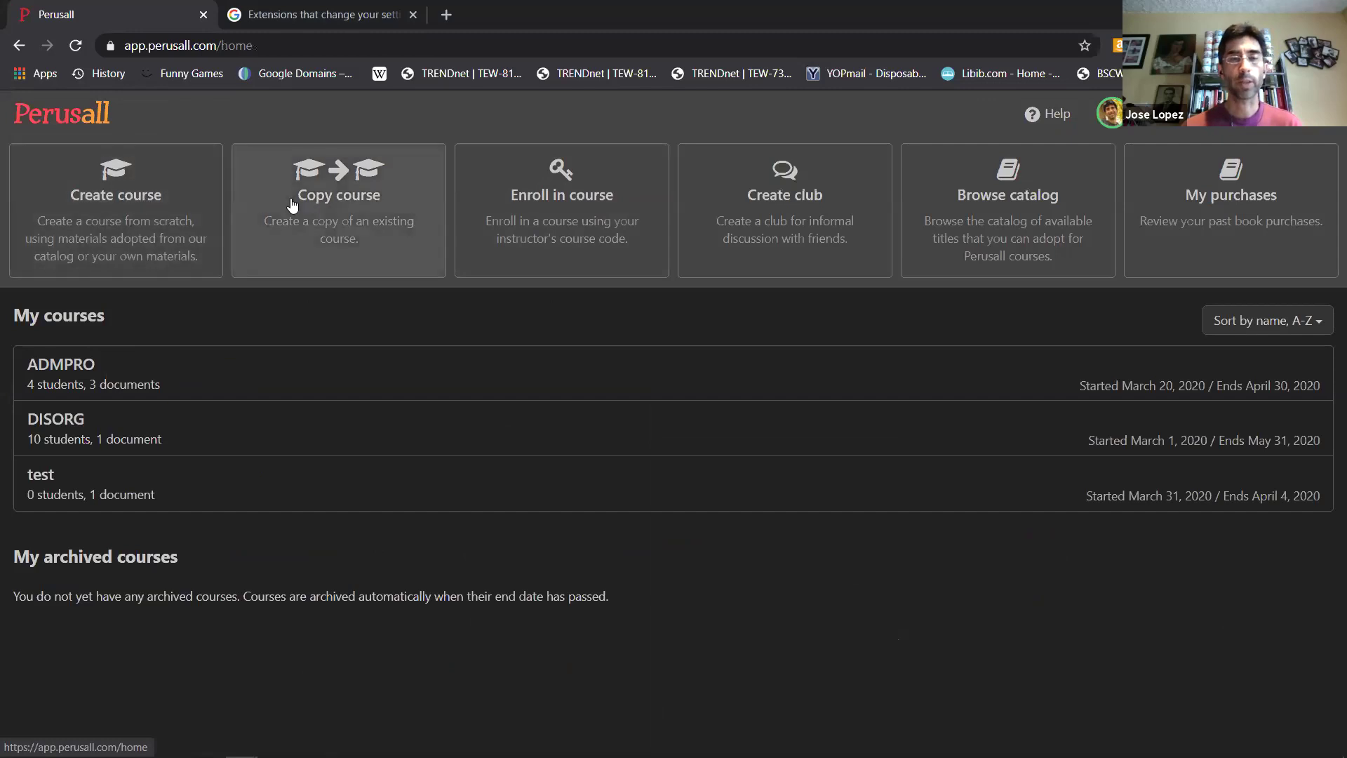
{"action": "left_click", "coordinate": [565, 227]}
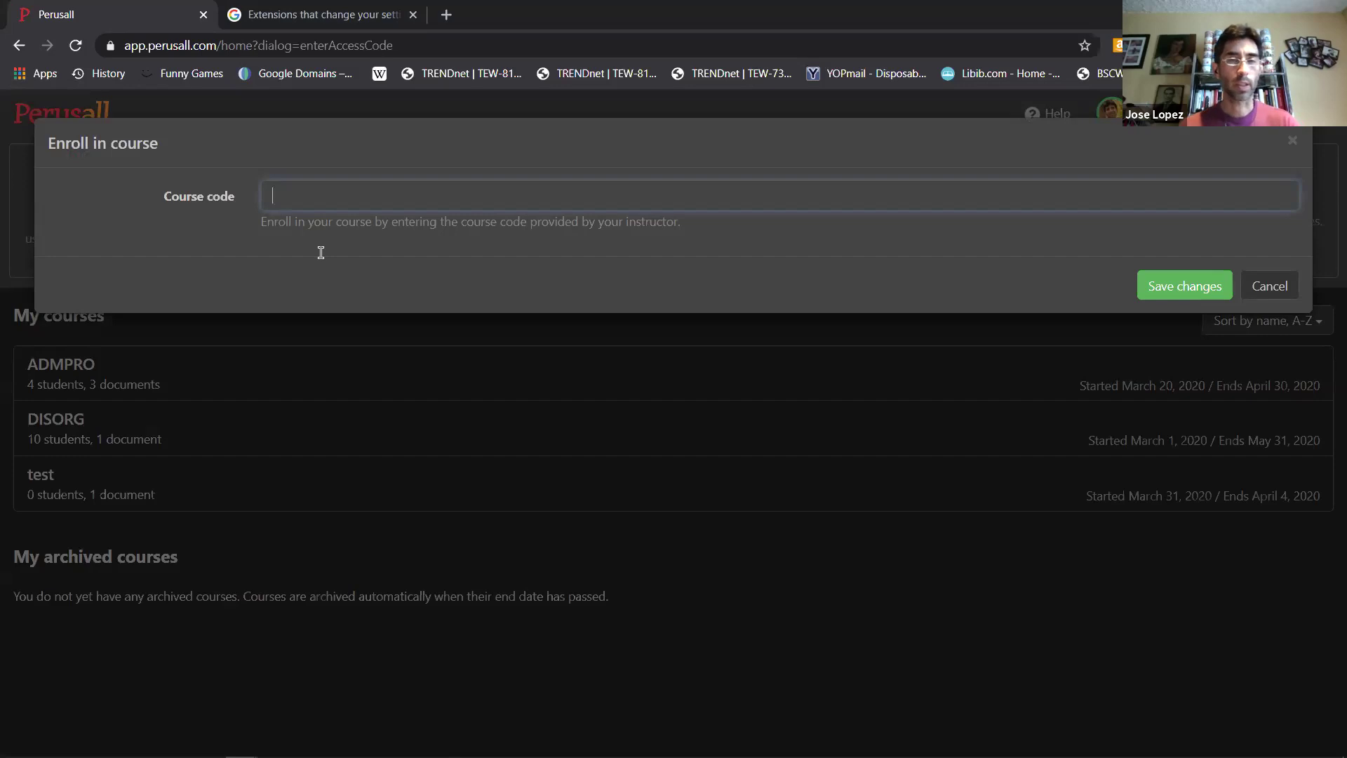
{"action": "left_click", "coordinate": [1269, 289]}
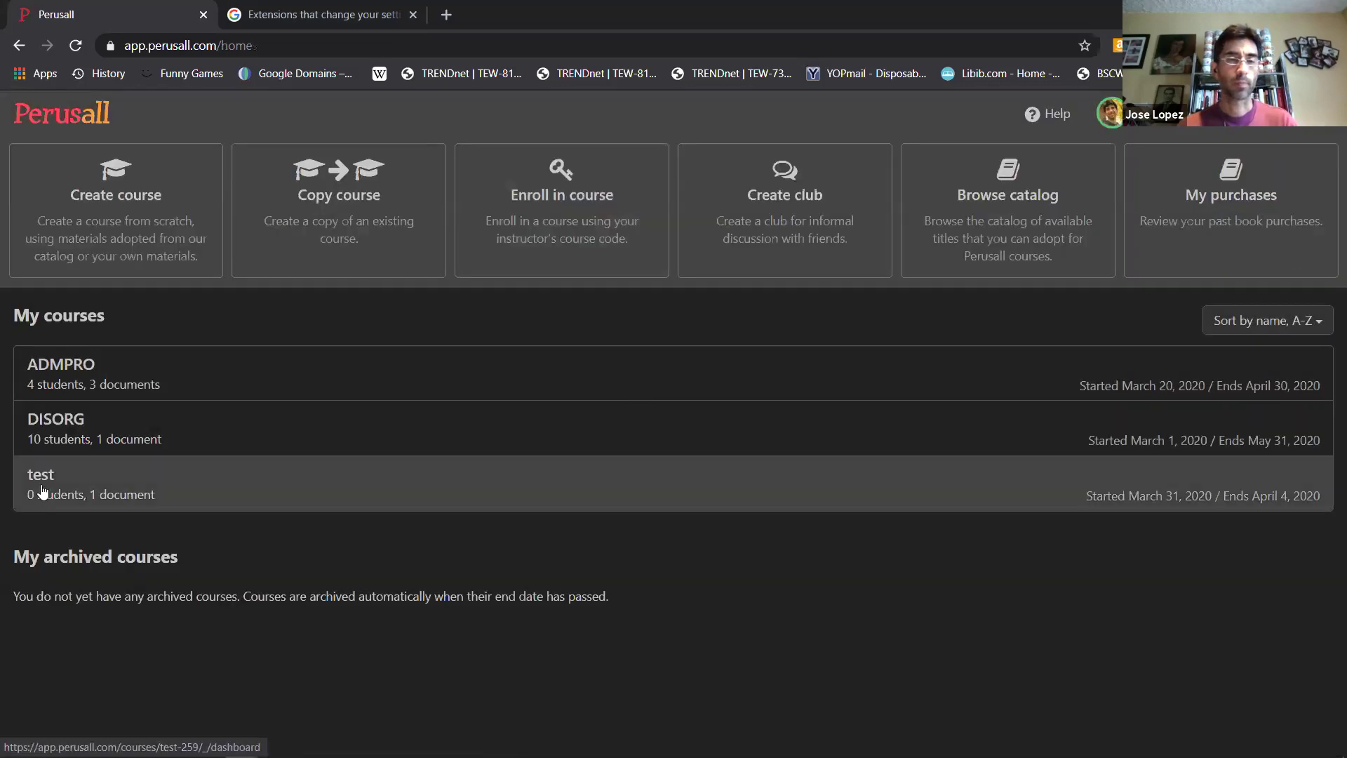
- Reopen the test course, view its list of enrolled students, and return to its assignments
{"action": "left_click", "coordinate": [44, 492]}
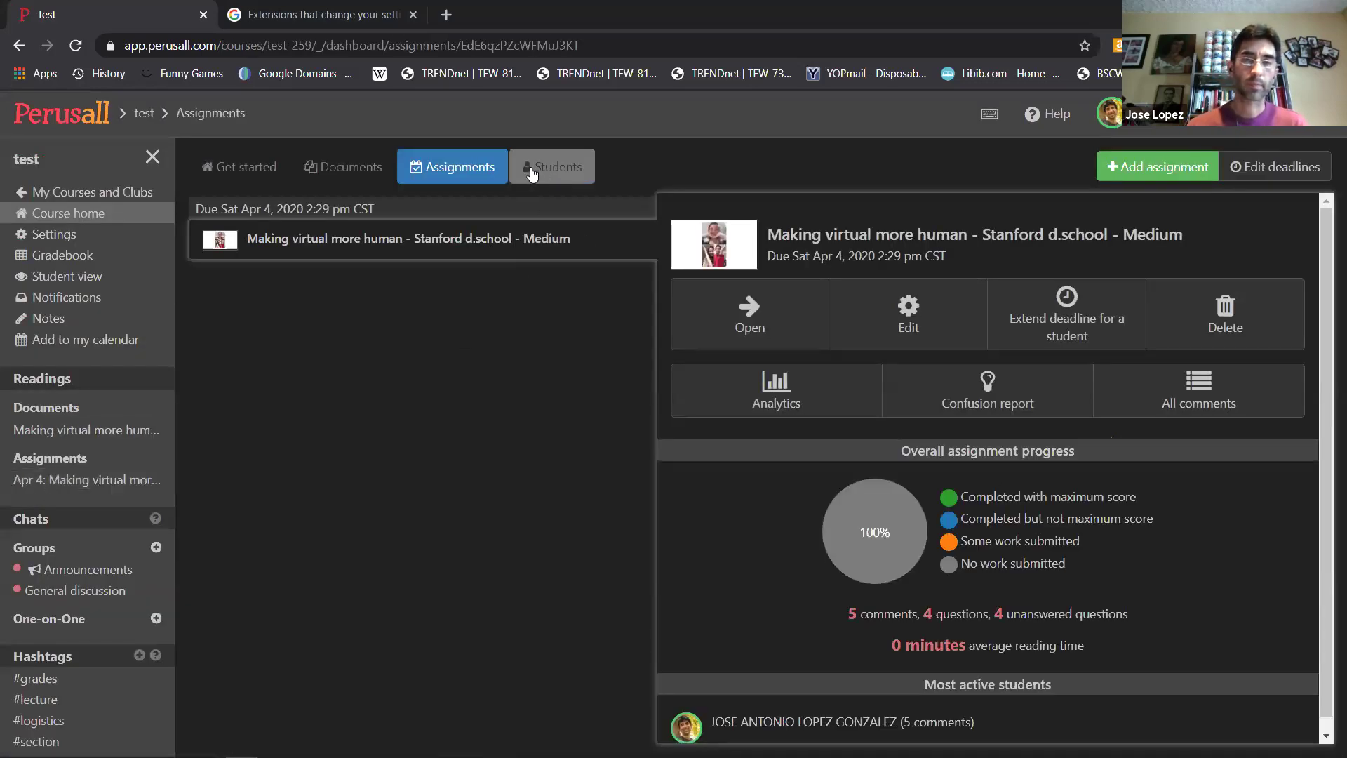
{"action": "left_click", "coordinate": [562, 175]}
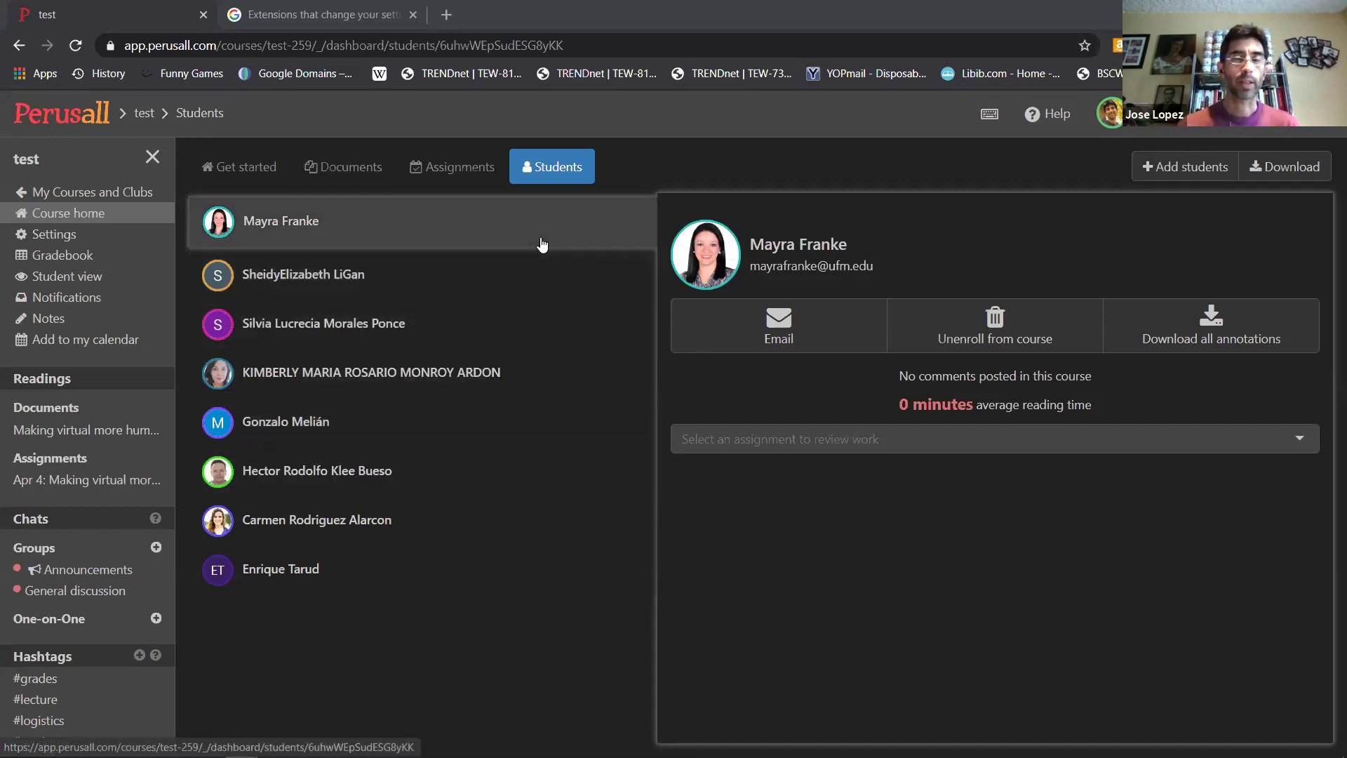
{"action": "left_click", "coordinate": [452, 171]}
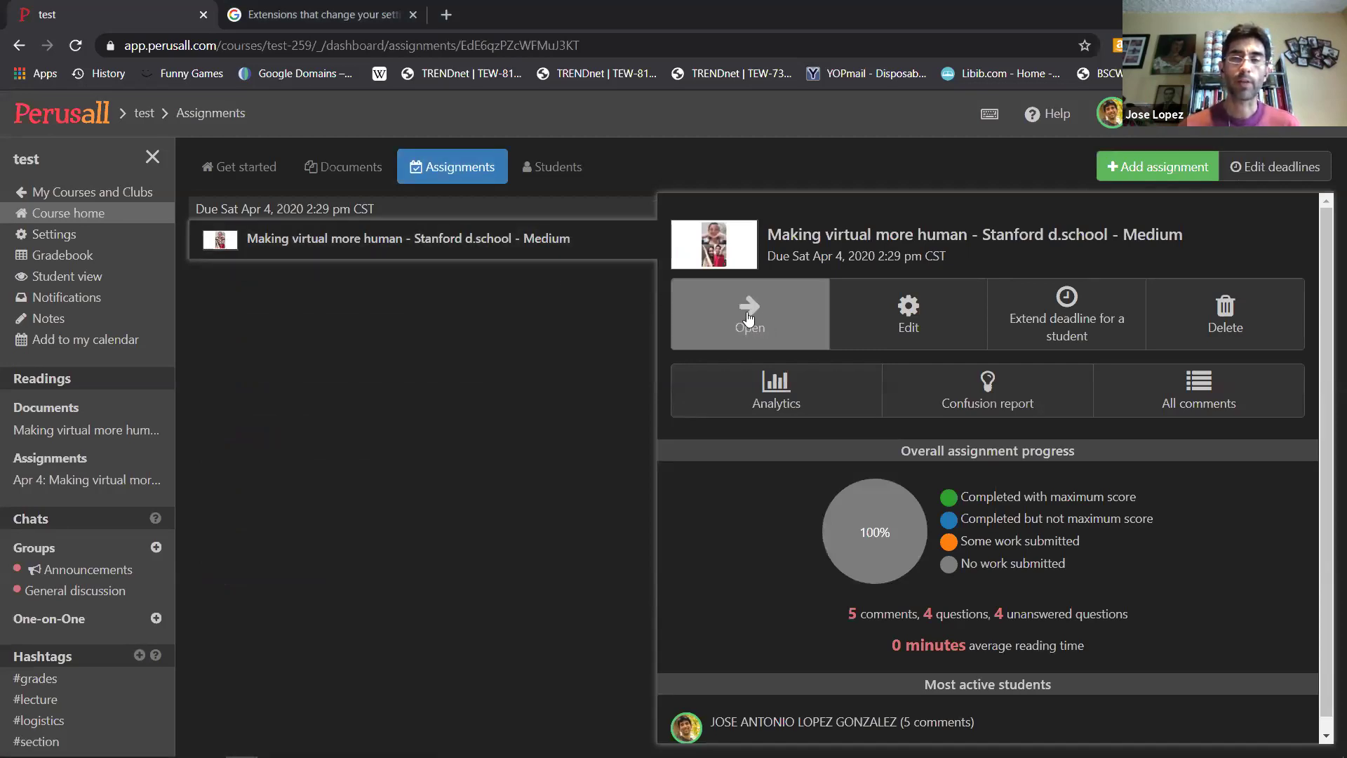
- Open the "Making virtual more human" assignment and view the conversation on the highlighted "This was just supposed to be an exercise" passage
{"action": "left_click", "coordinate": [748, 318]}
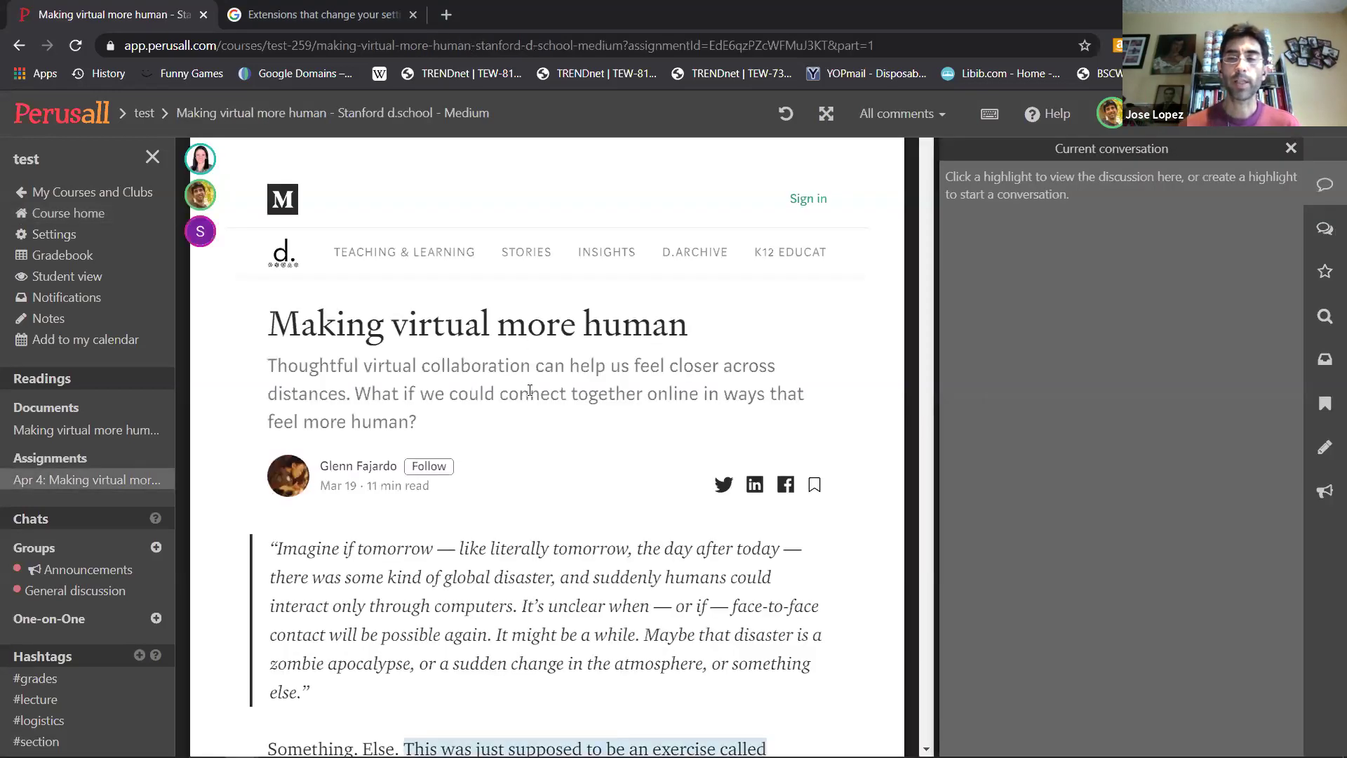
{"action": "scroll", "coordinate": [531, 409], "scroll_direction": "down", "scroll_amount": 2}
{"action": "scroll", "coordinate": [531, 409], "scroll_direction": "down", "scroll_amount": 2}
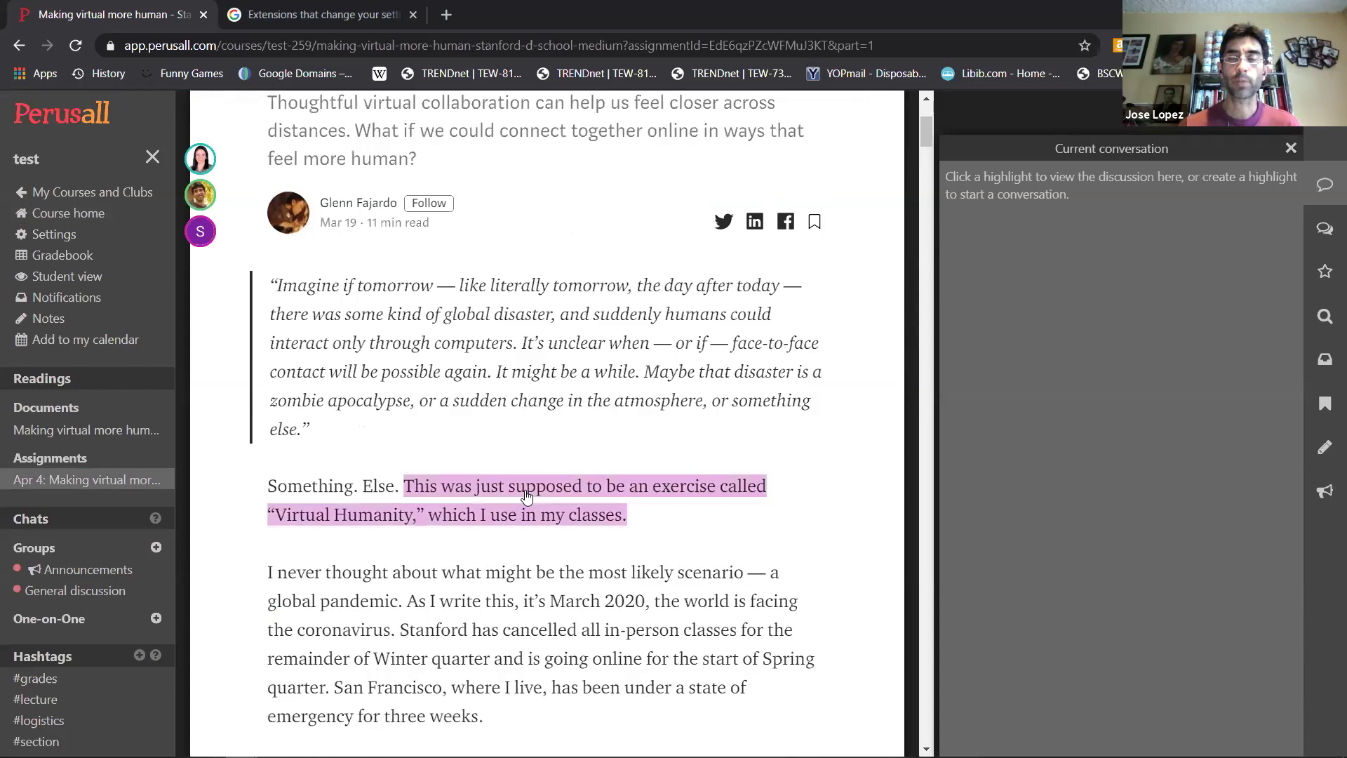
{"action": "left_click", "coordinate": [534, 489]}
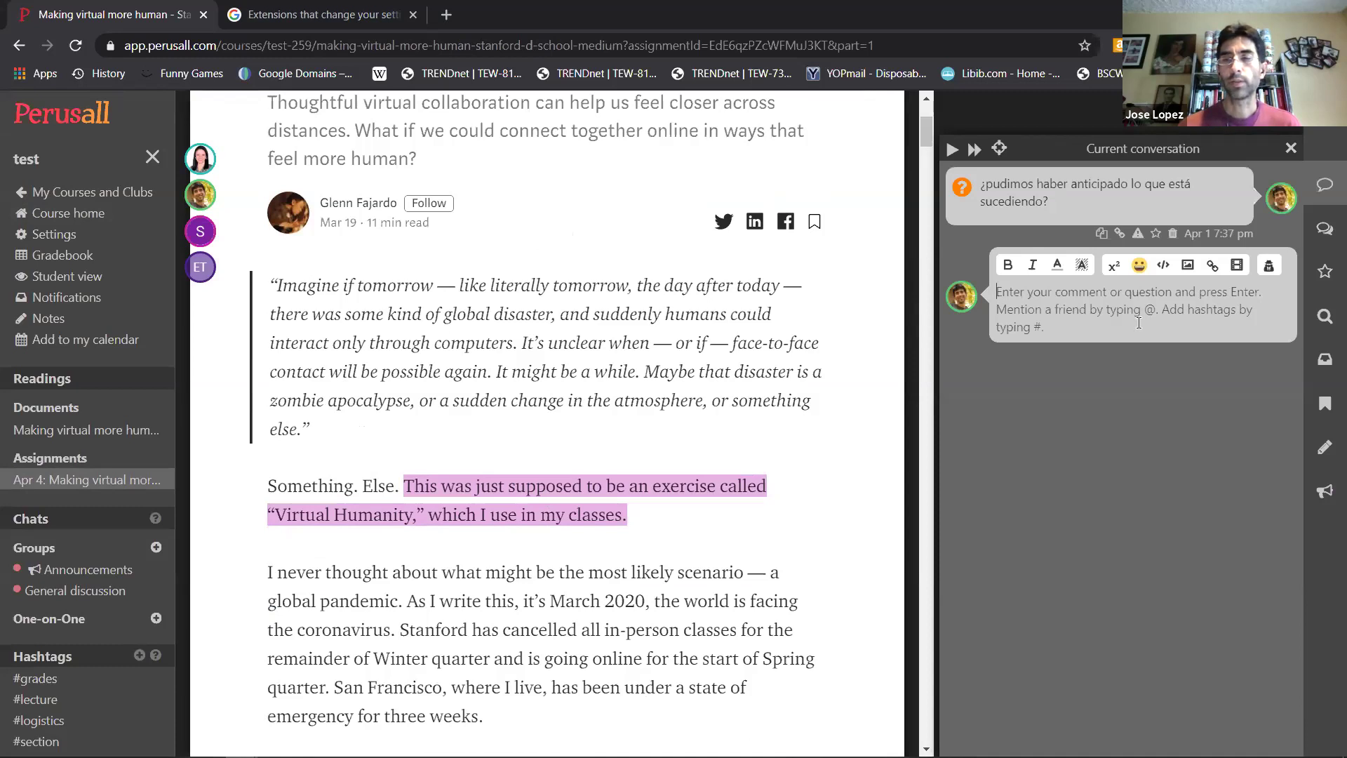
- Look through the rest of the reading for highlighted passages and their authors, down to the "Virtual is intrinsically voluntary" section
{"action": "scroll", "coordinate": [616, 392], "scroll_direction": "down", "scroll_amount": 10}
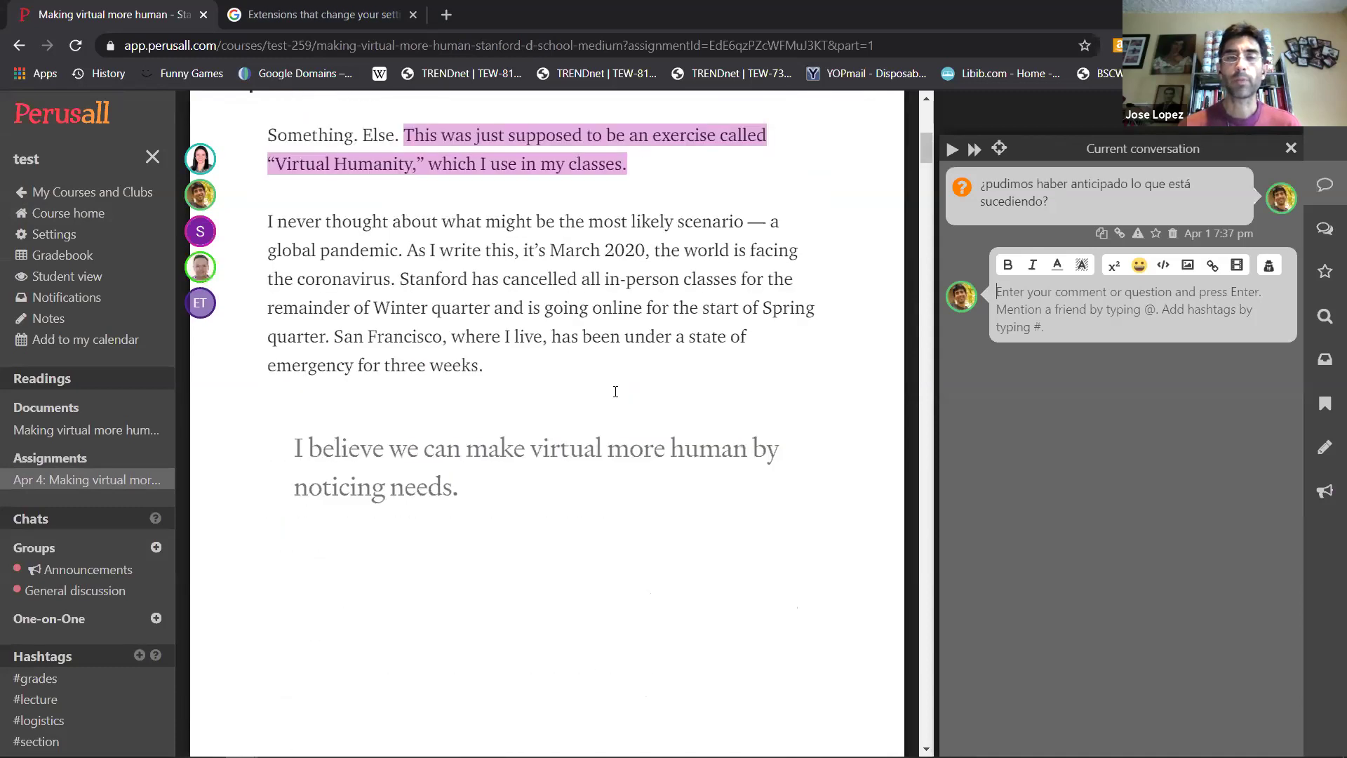
{"action": "scroll", "coordinate": [616, 392], "scroll_direction": "down", "scroll_amount": 15}
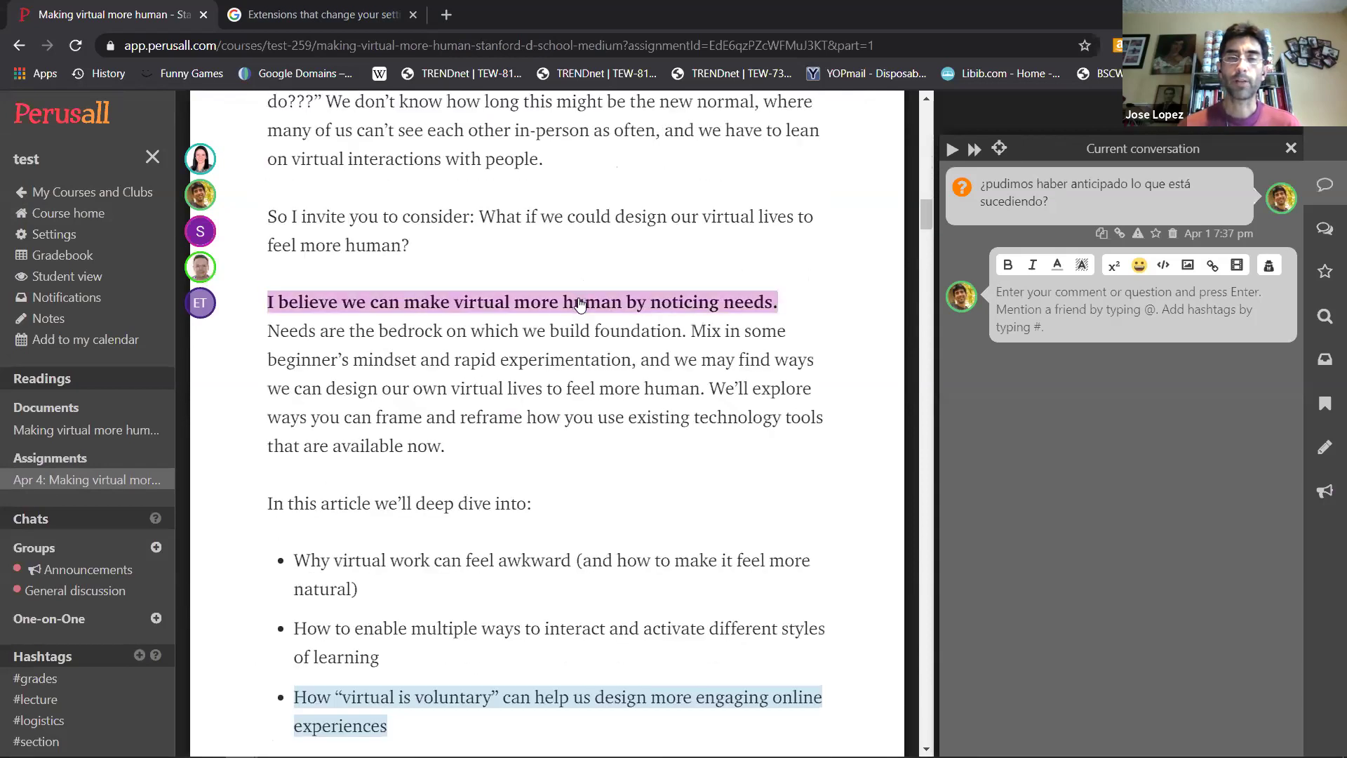
{"action": "scroll", "coordinate": [579, 304], "scroll_direction": "down", "scroll_amount": 1}
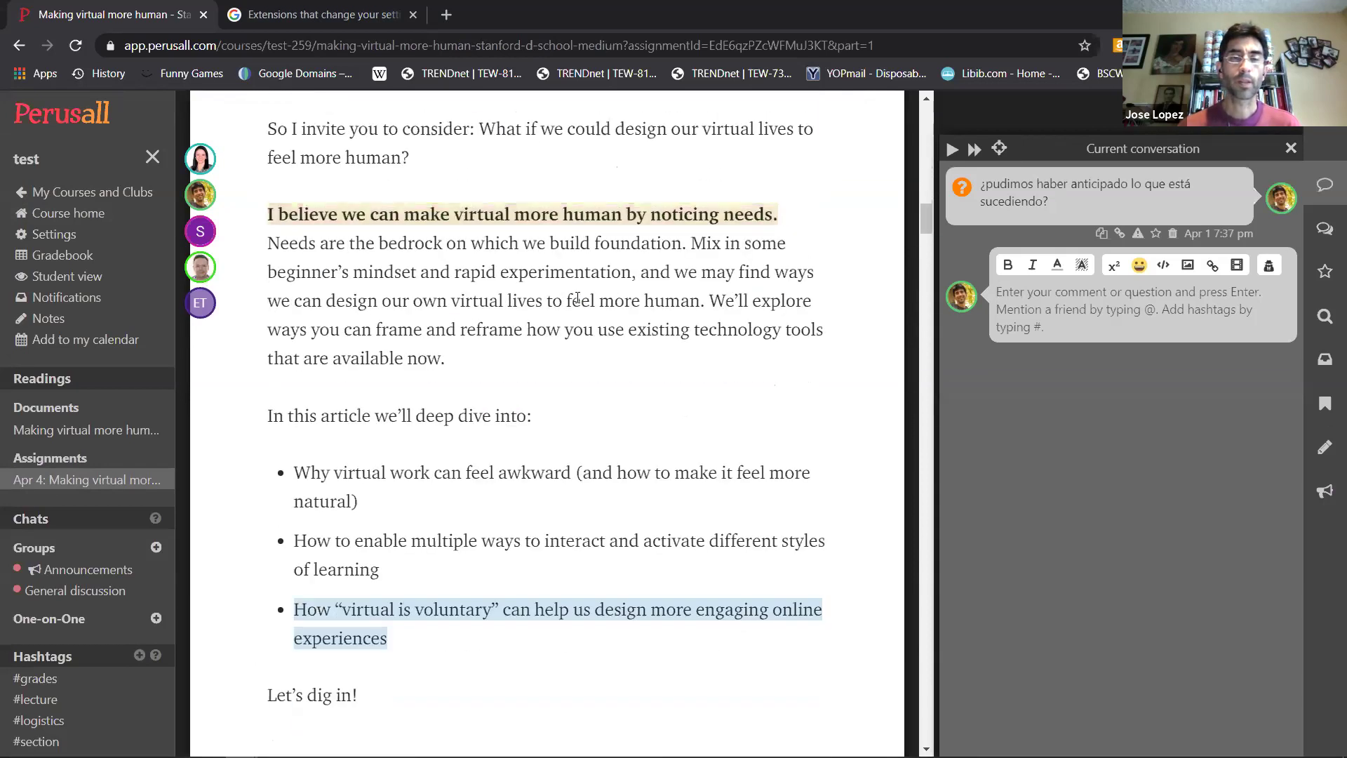
{"action": "scroll", "coordinate": [579, 303], "scroll_direction": "down", "scroll_amount": 4}
{"action": "scroll", "coordinate": [578, 304], "scroll_direction": "up", "scroll_amount": 4}
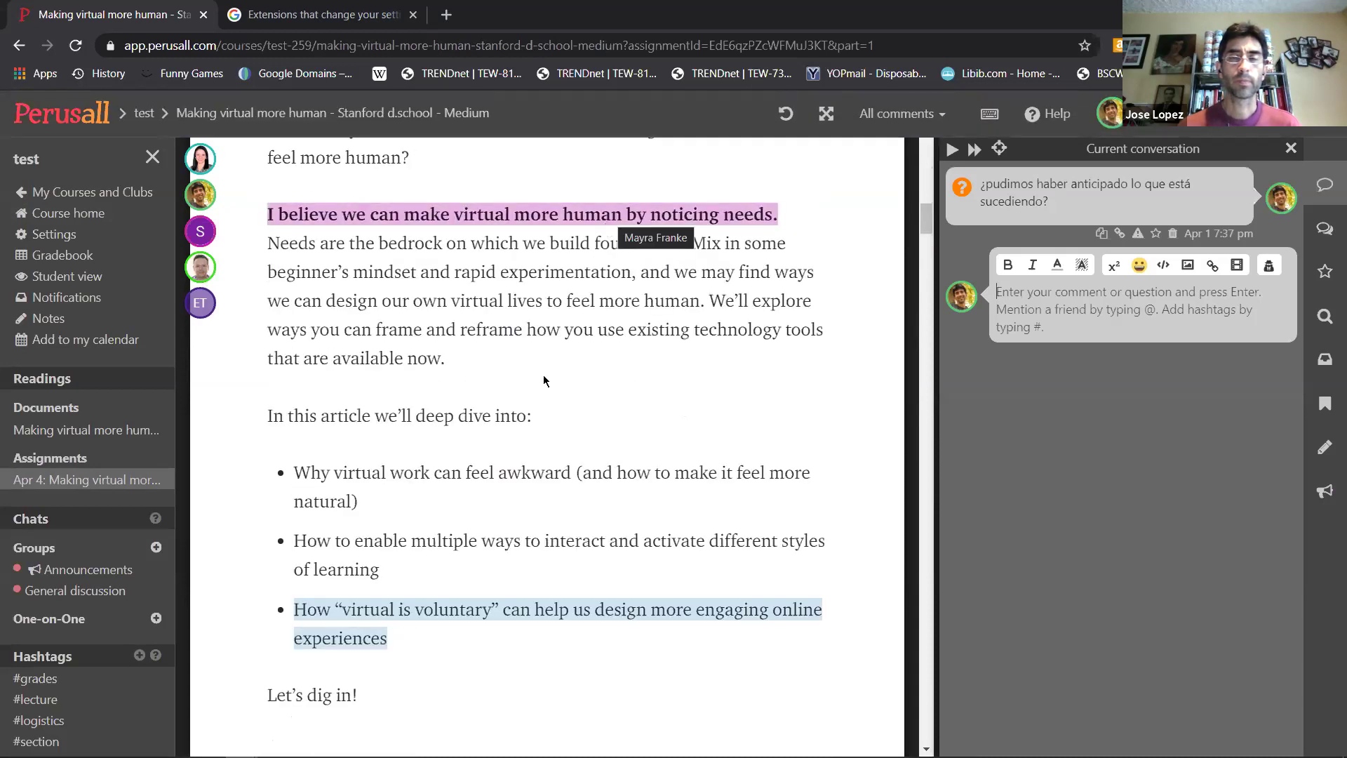
{"action": "scroll", "coordinate": [544, 357], "scroll_direction": "down", "scroll_amount": 4}
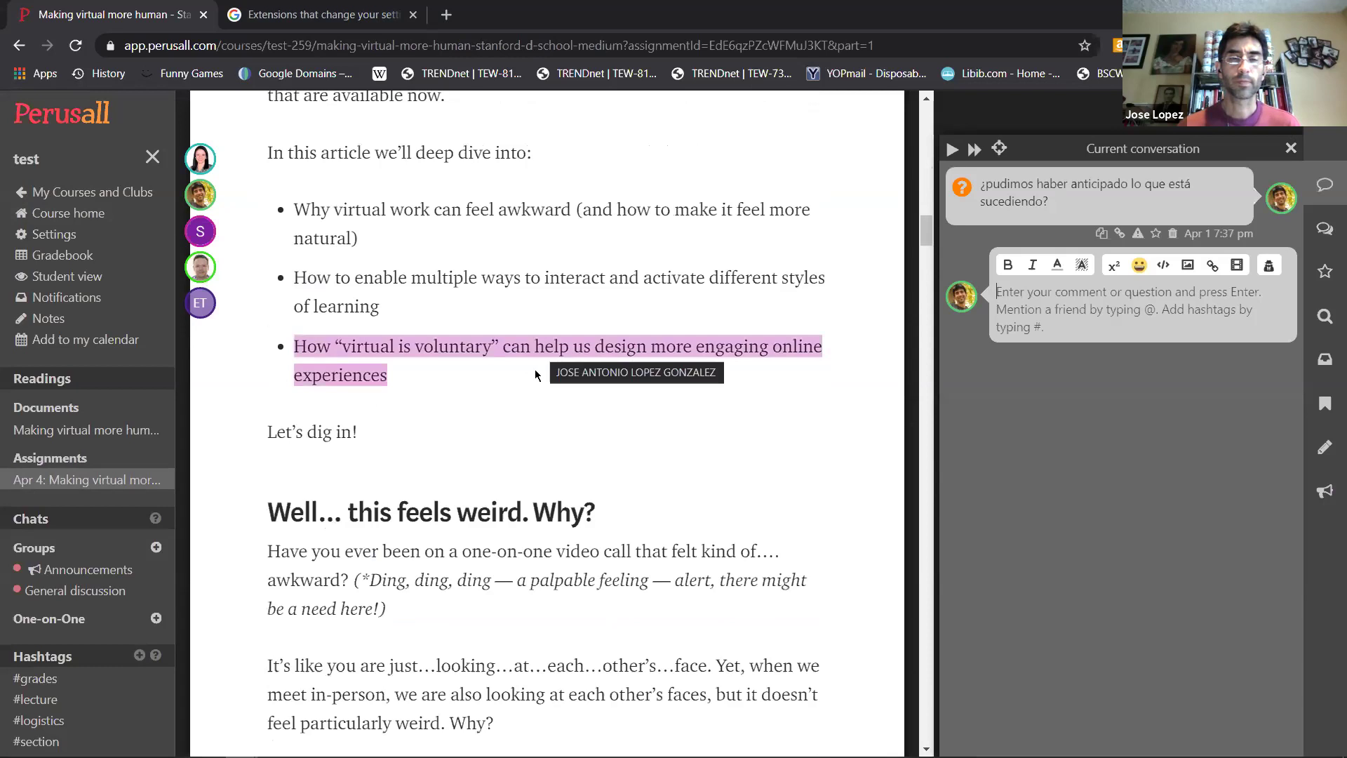
{"action": "scroll", "coordinate": [535, 373], "scroll_direction": "down", "scroll_amount": 15}
{"action": "scroll", "coordinate": [535, 373], "scroll_direction": "down", "scroll_amount": 20}
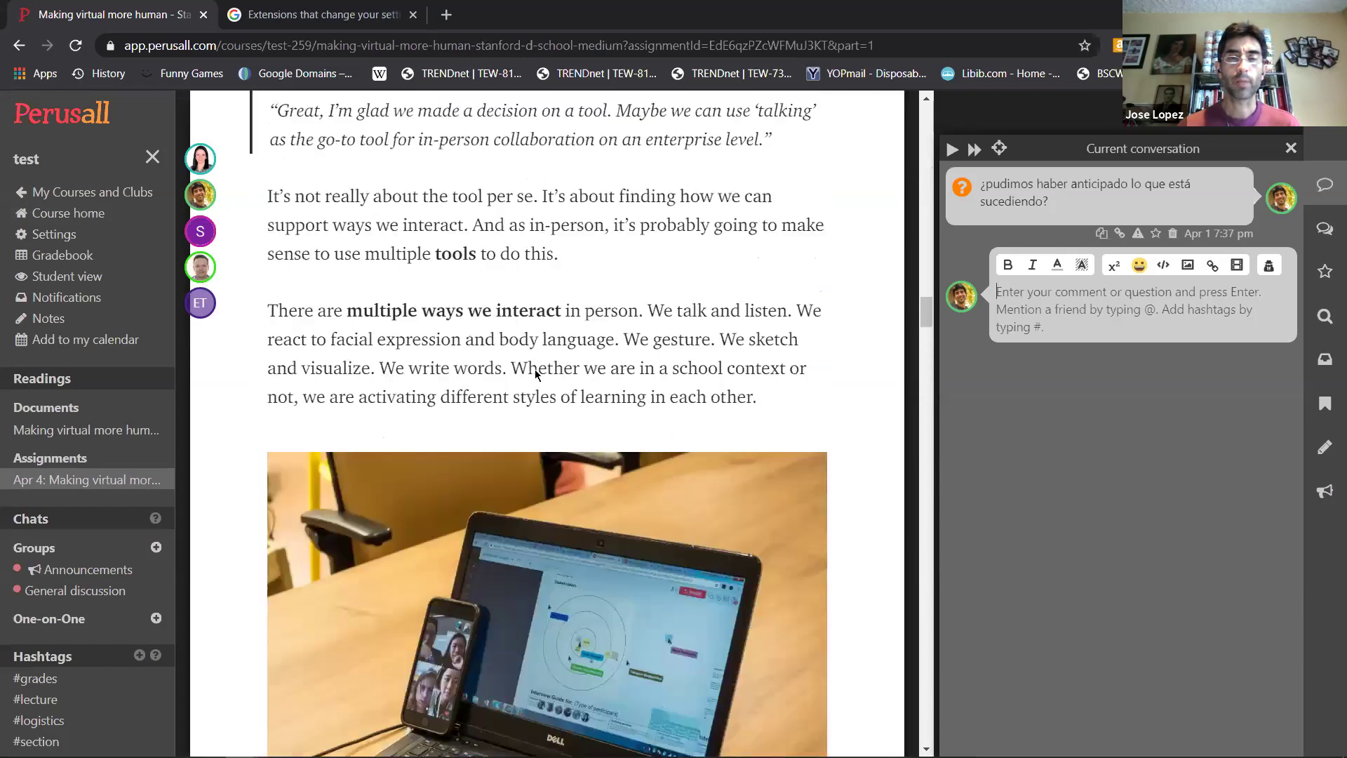
{"action": "scroll", "coordinate": [535, 374], "scroll_direction": "down", "scroll_amount": 8}
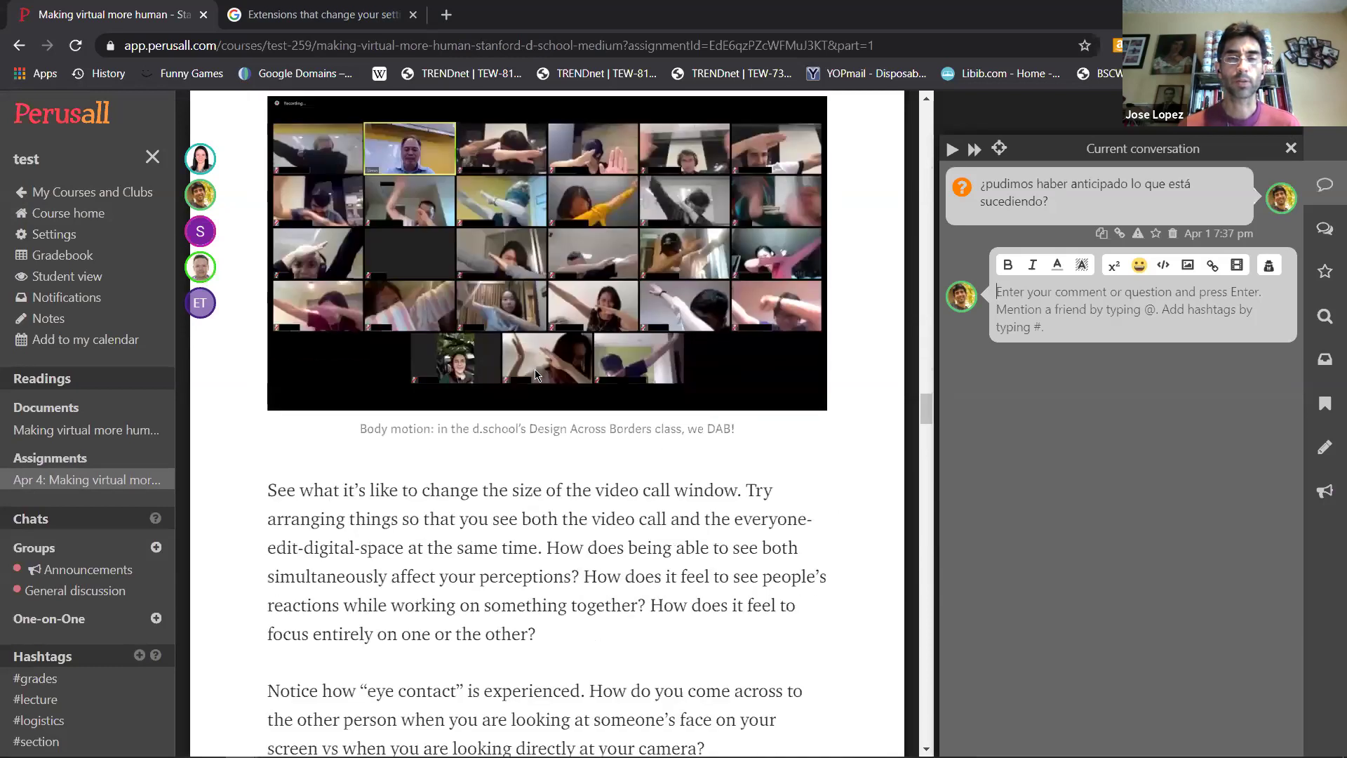
{"action": "scroll", "coordinate": [535, 374], "scroll_direction": "down", "scroll_amount": 20}
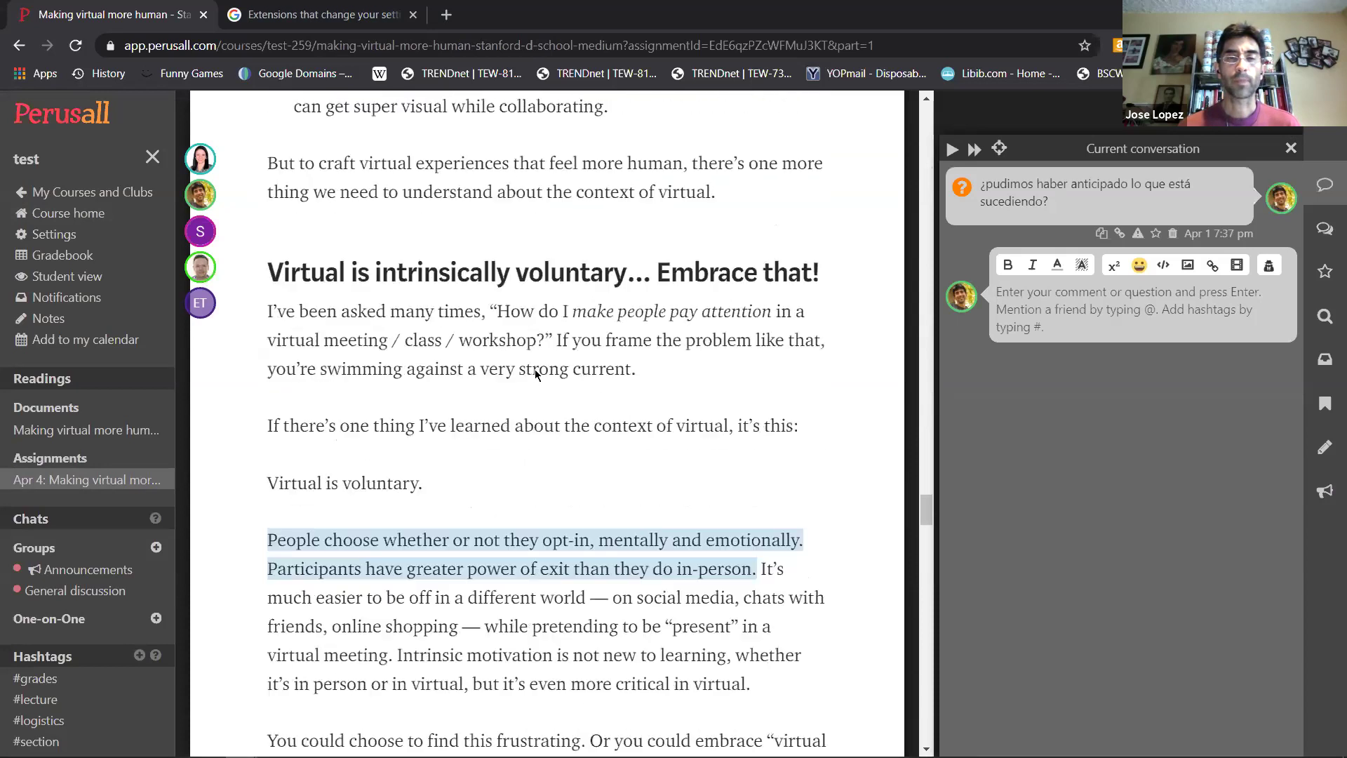
{"action": "scroll", "coordinate": [535, 372], "scroll_direction": "down", "scroll_amount": 1}
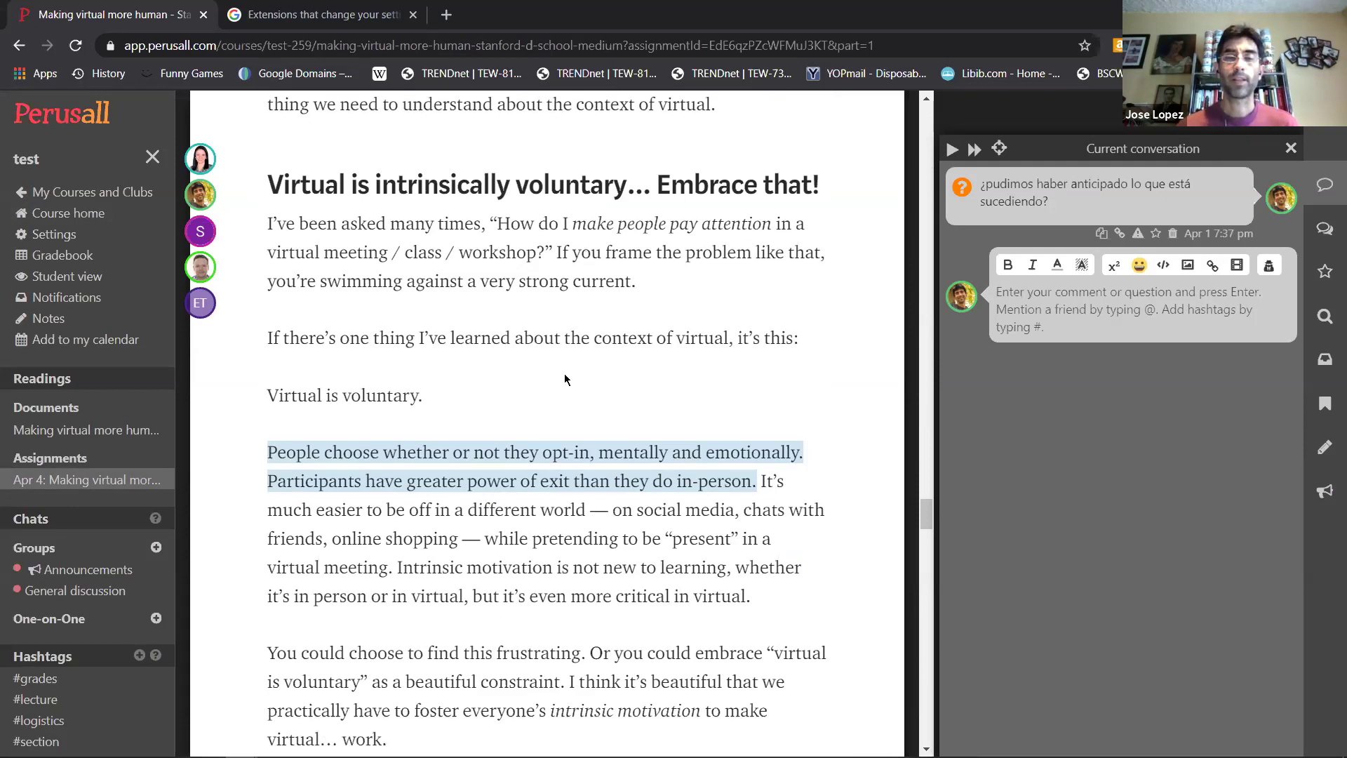
- Look back up through the reading's highlighted passages to the "I believe we can make virtual more human by noticing needs" sentence
{"action": "scroll", "coordinate": [594, 330], "scroll_direction": "up", "scroll_amount": 5}
{"action": "scroll", "coordinate": [594, 330], "scroll_direction": "up", "scroll_amount": 15}
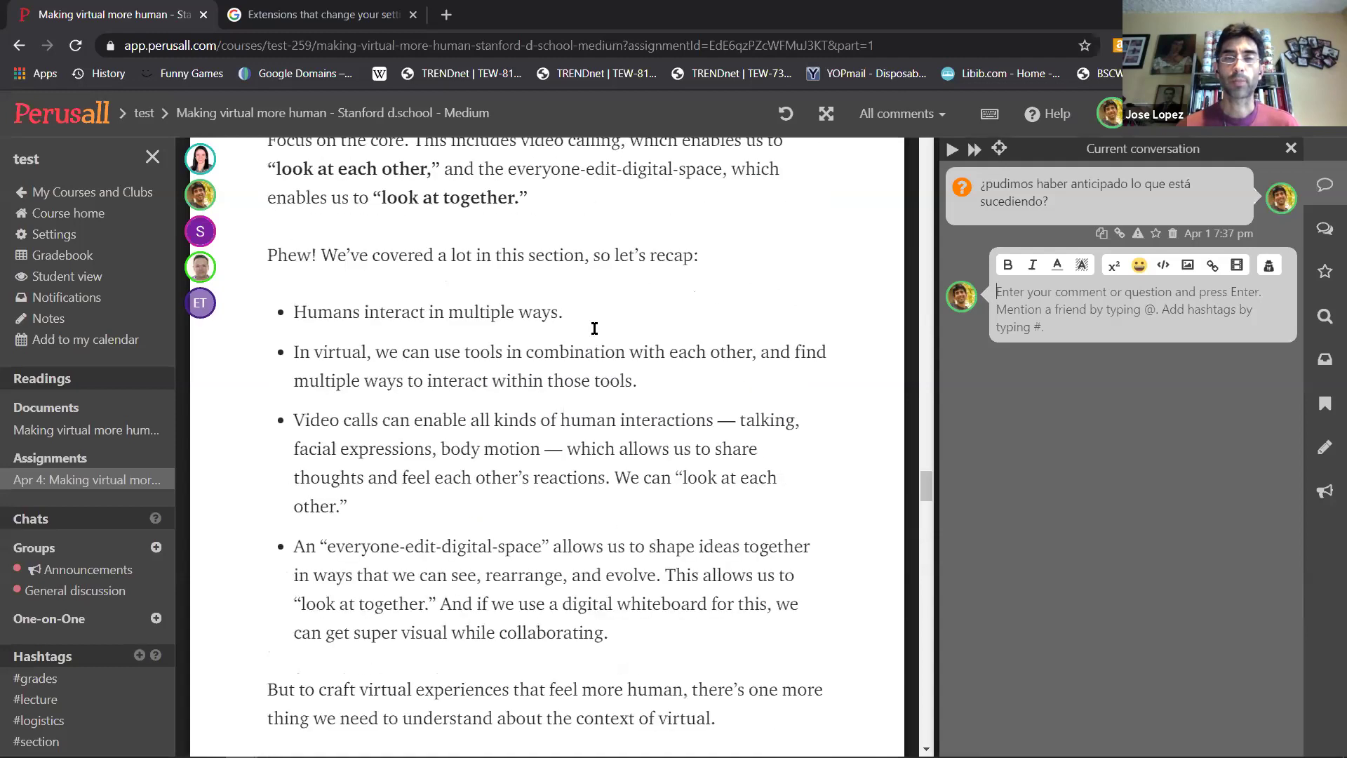
{"action": "scroll", "coordinate": [594, 329], "scroll_direction": "up", "scroll_amount": 15}
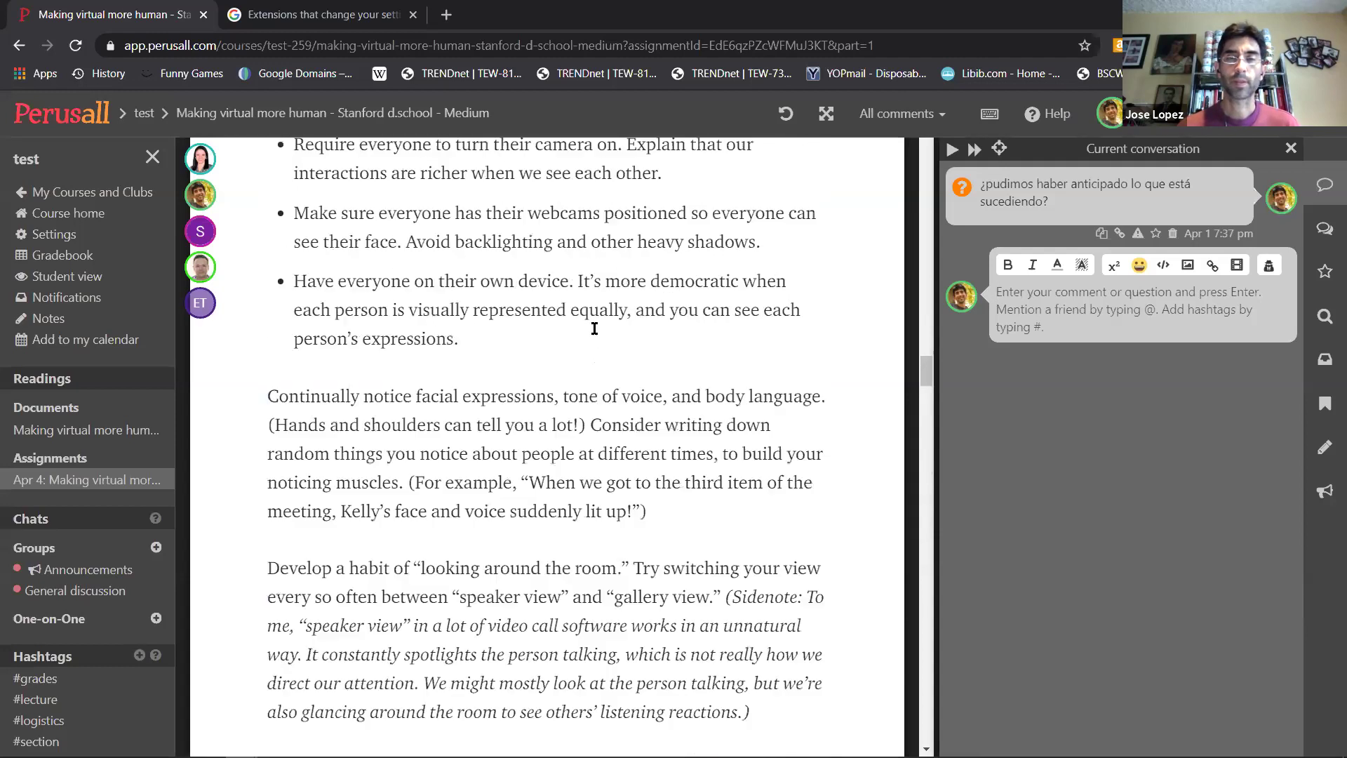
{"action": "scroll", "coordinate": [594, 328], "scroll_direction": "up", "scroll_amount": 15}
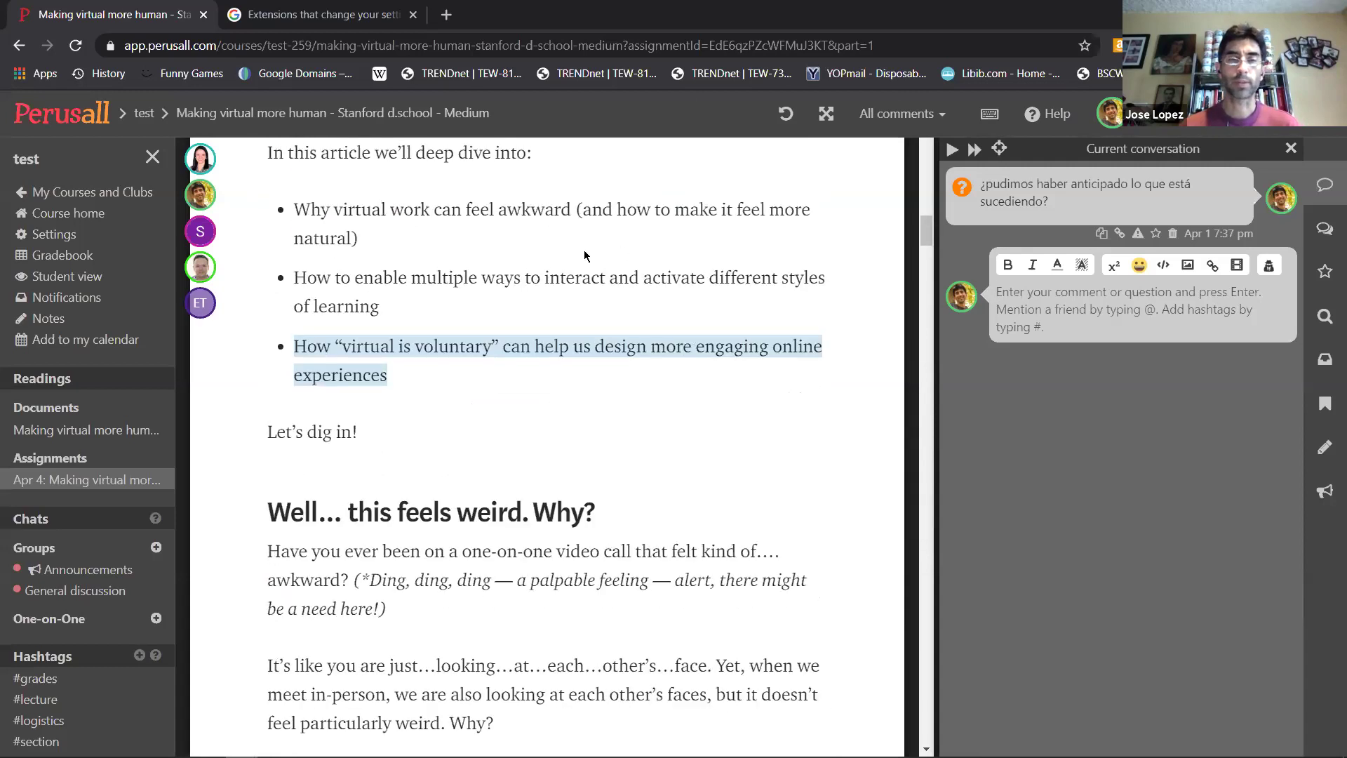
{"action": "scroll", "coordinate": [582, 254], "scroll_direction": "up", "scroll_amount": 1}
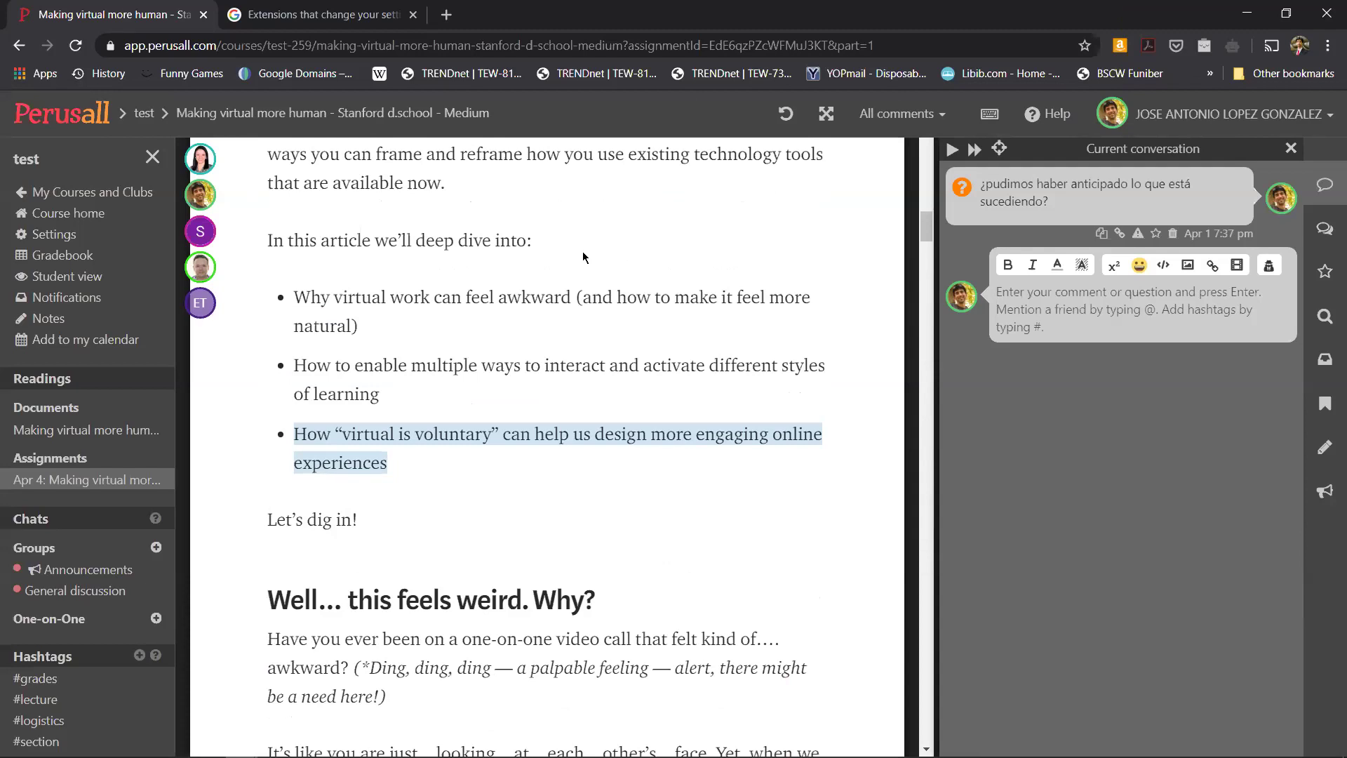
{"action": "scroll", "coordinate": [583, 251], "scroll_direction": "up", "scroll_amount": 5}
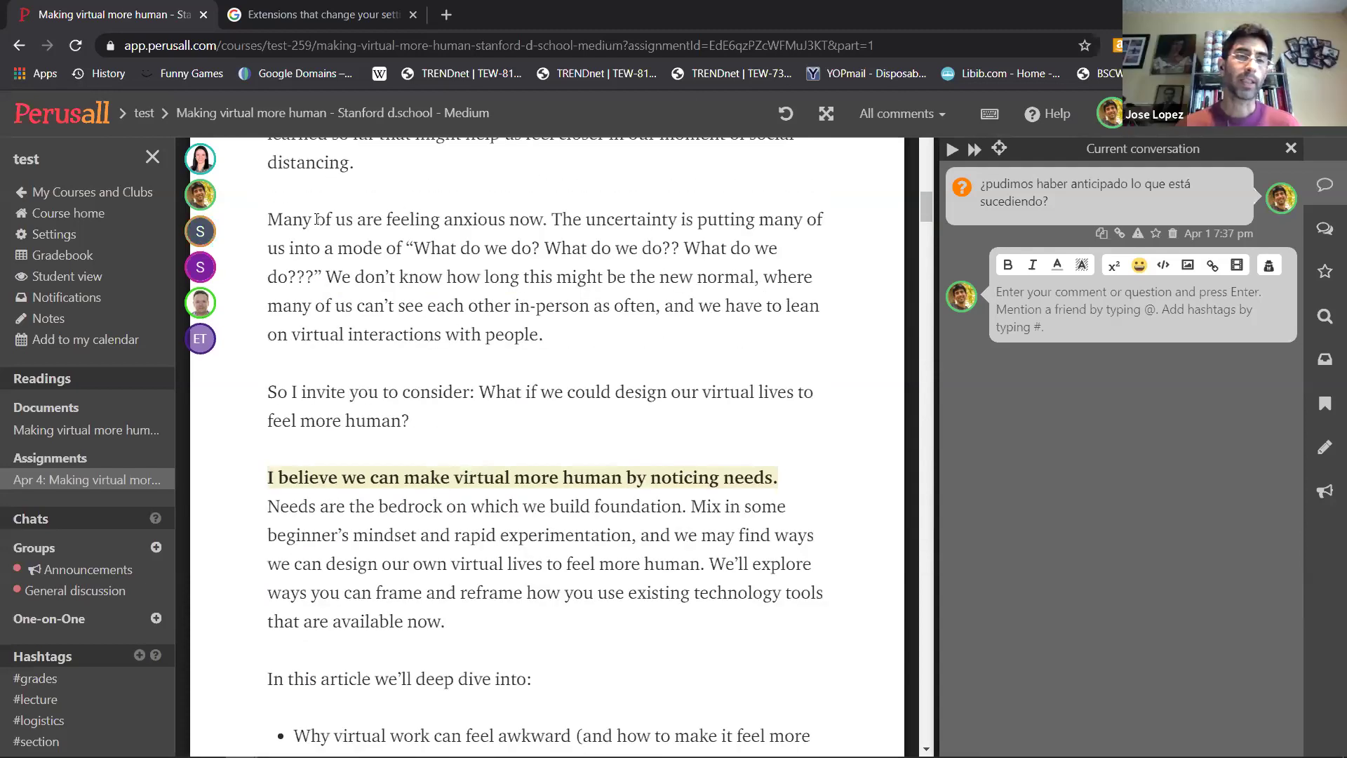
- Switch the test course to student view, accepting the login to a temporary student account
{"action": "left_click", "coordinate": [95, 276]}
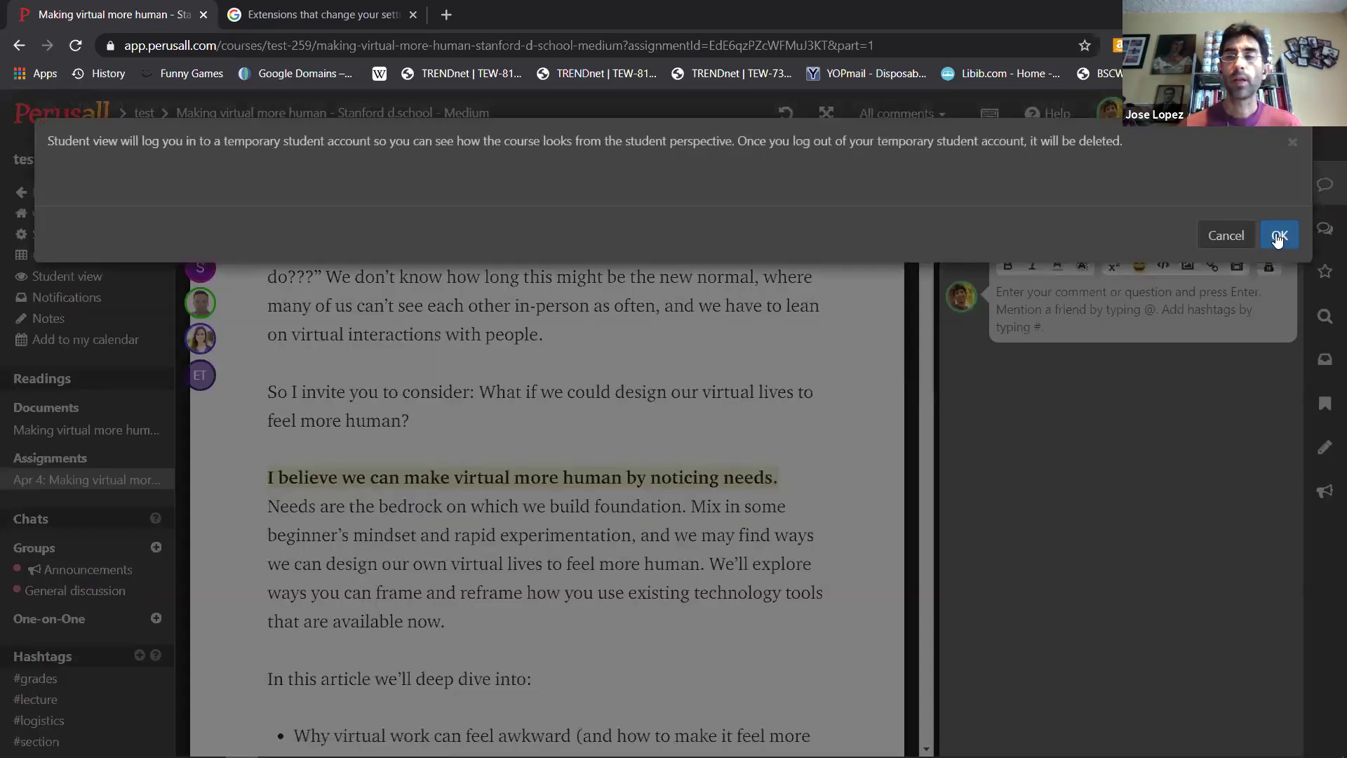
{"action": "left_click", "coordinate": [1298, 145]}
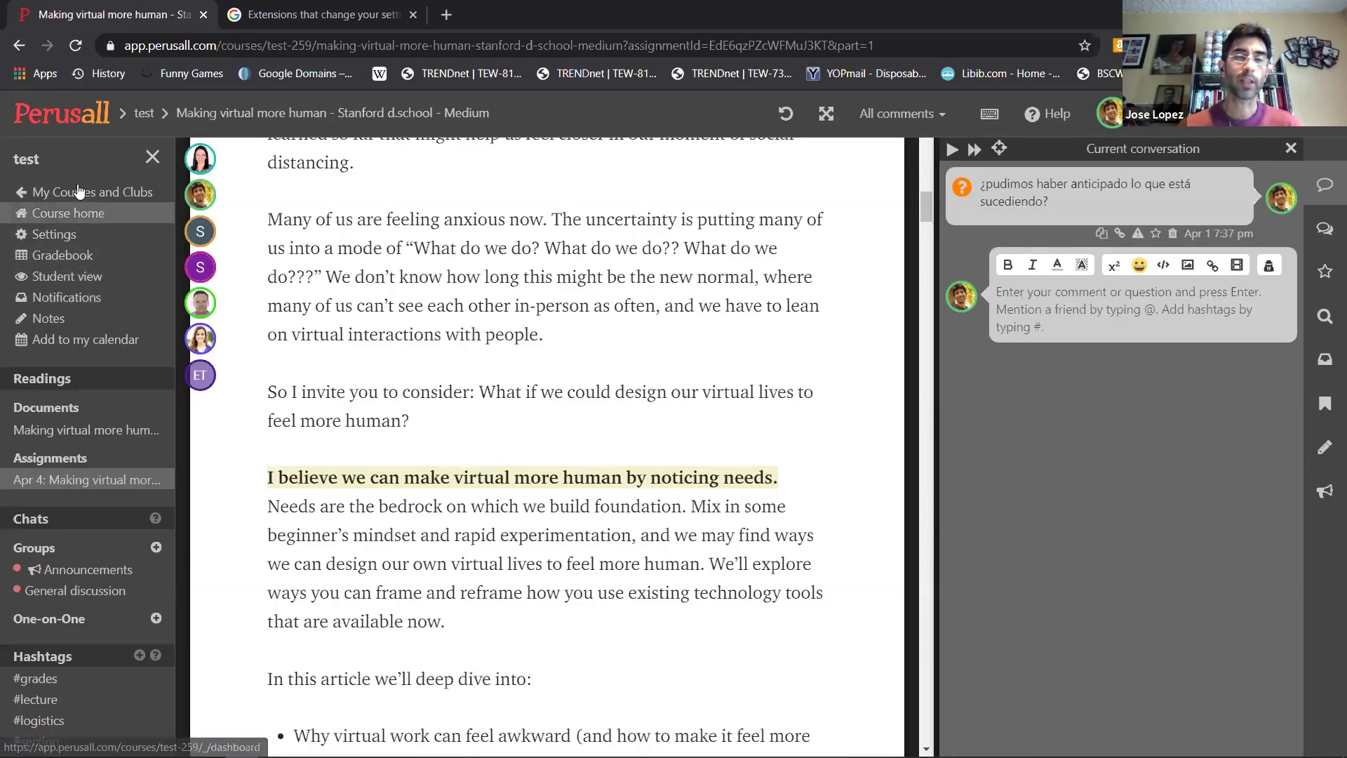
{"action": "left_click", "coordinate": [50, 280]}
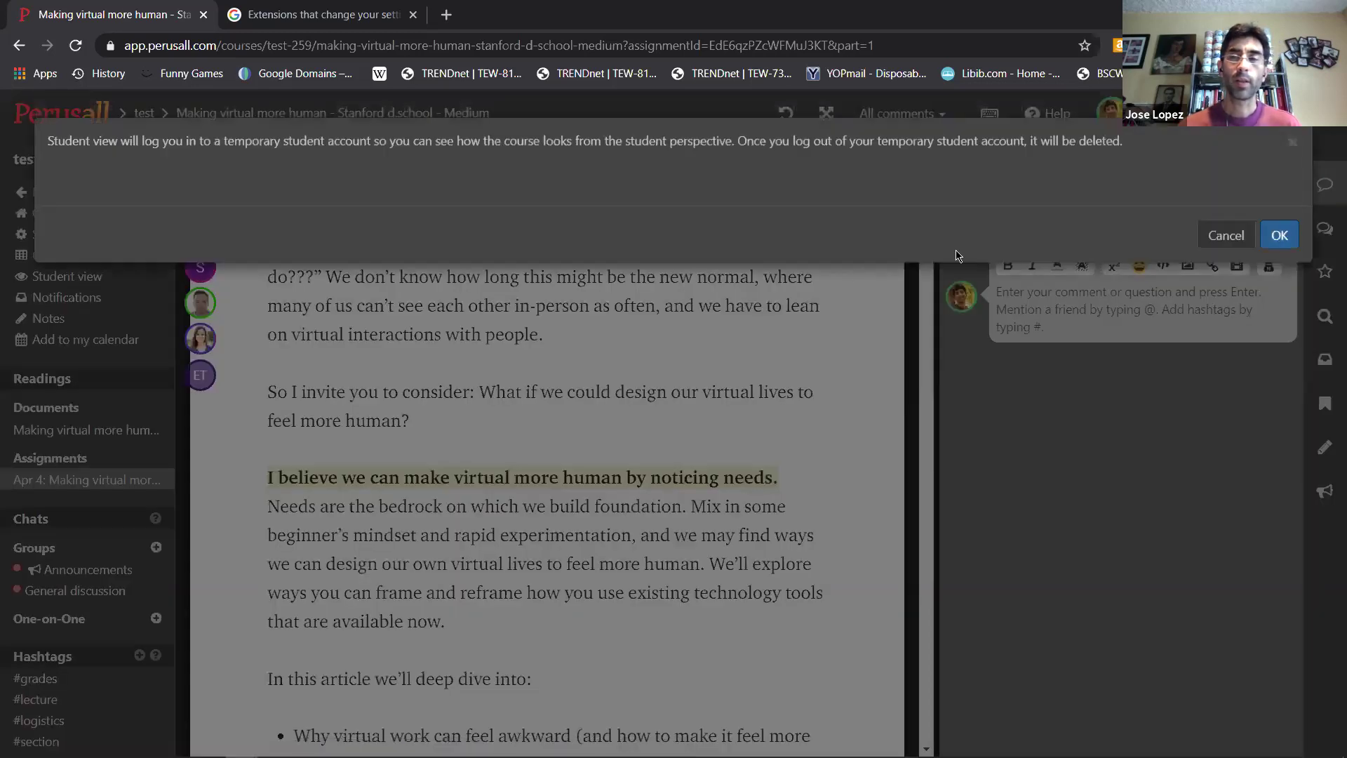
{"action": "left_click", "coordinate": [1278, 236]}
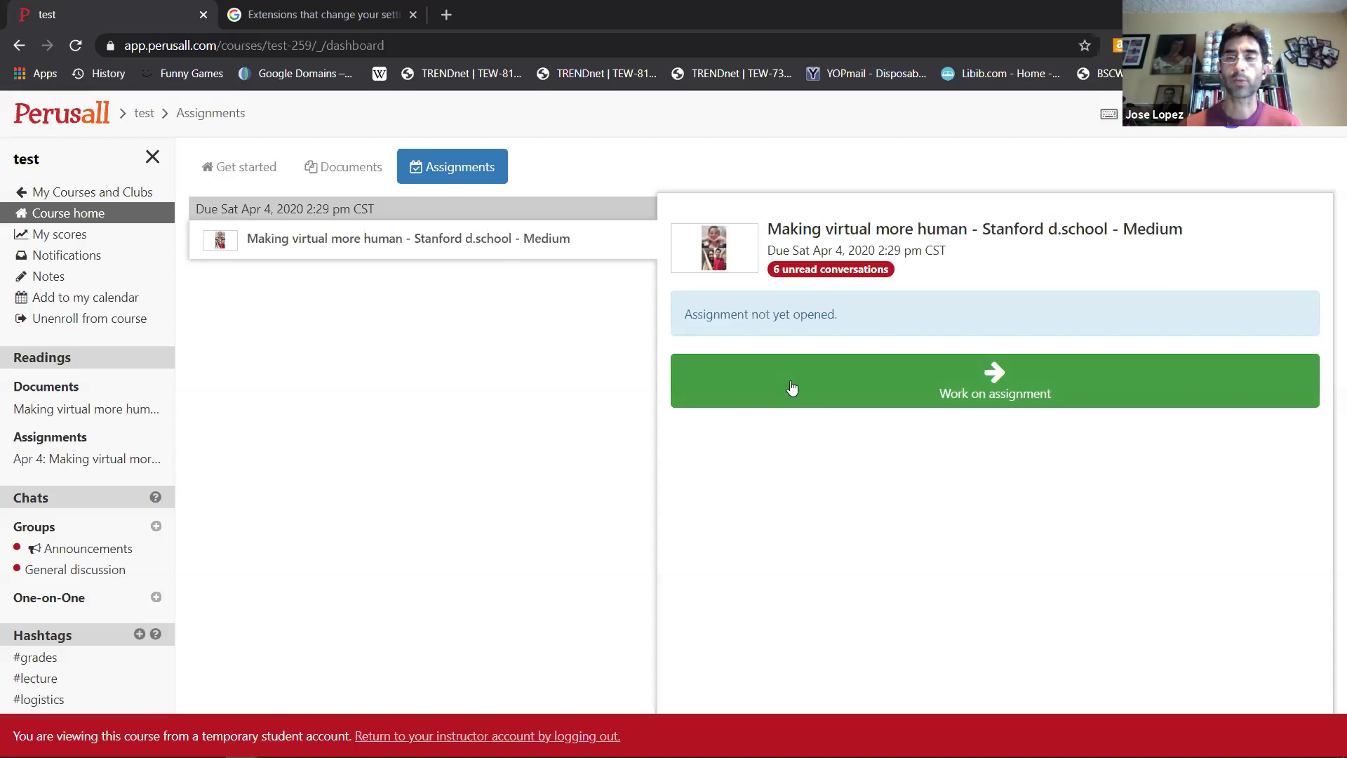
- Start work on the assignment, end the introductory tour, and view the conversation on the "This was just supposed to be an exercise" passage
{"action": "left_click", "coordinate": [890, 388]}
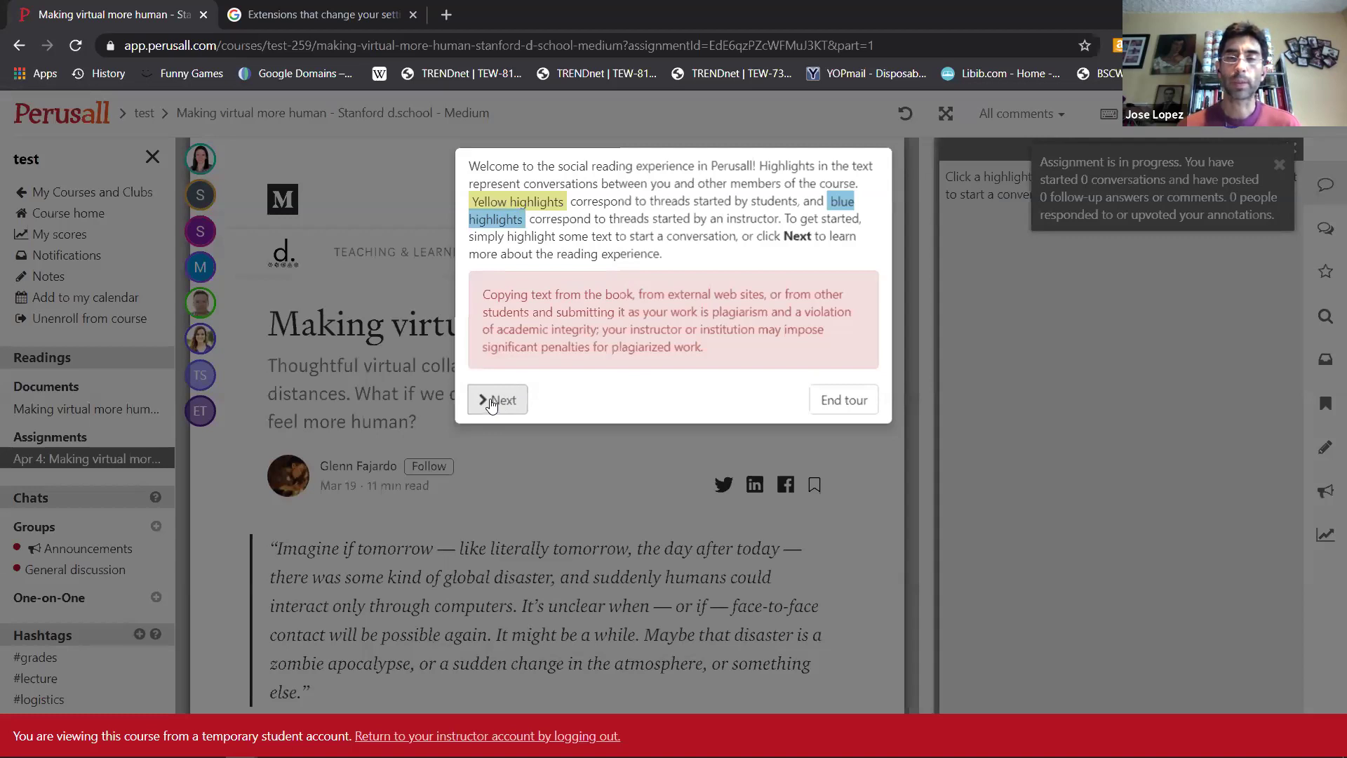
{"action": "left_click", "coordinate": [839, 402]}
{"action": "scroll", "coordinate": [523, 400], "scroll_direction": "down", "scroll_amount": 5}
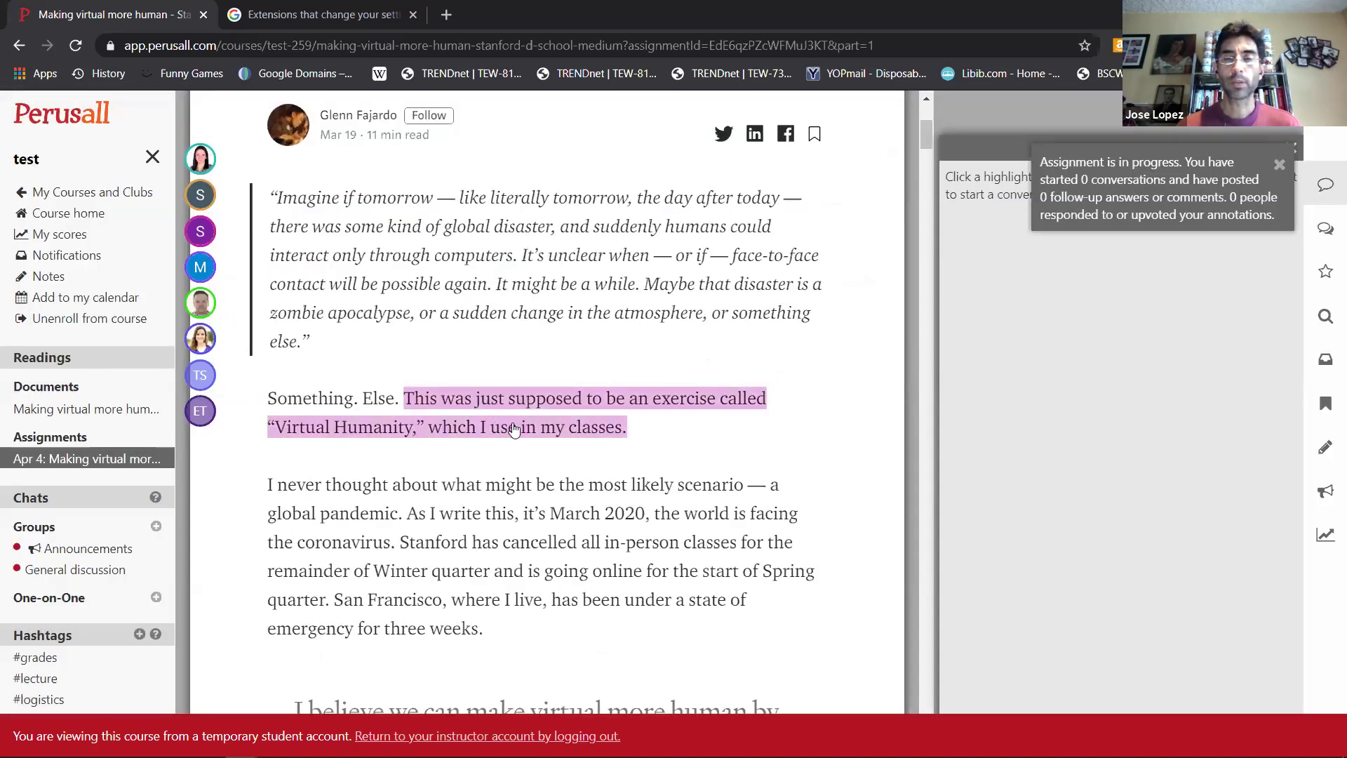
{"action": "left_click", "coordinate": [466, 408]}
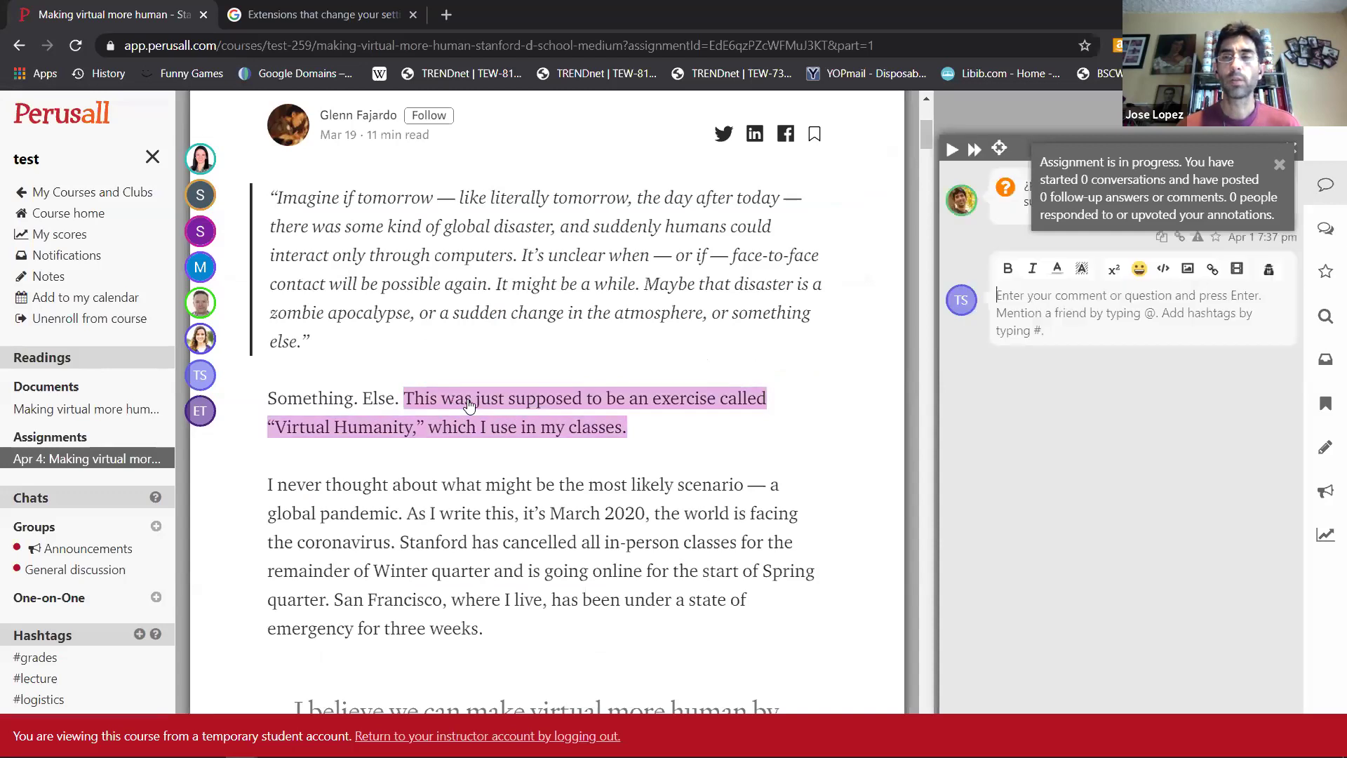
{"action": "left_click", "coordinate": [1280, 169]}
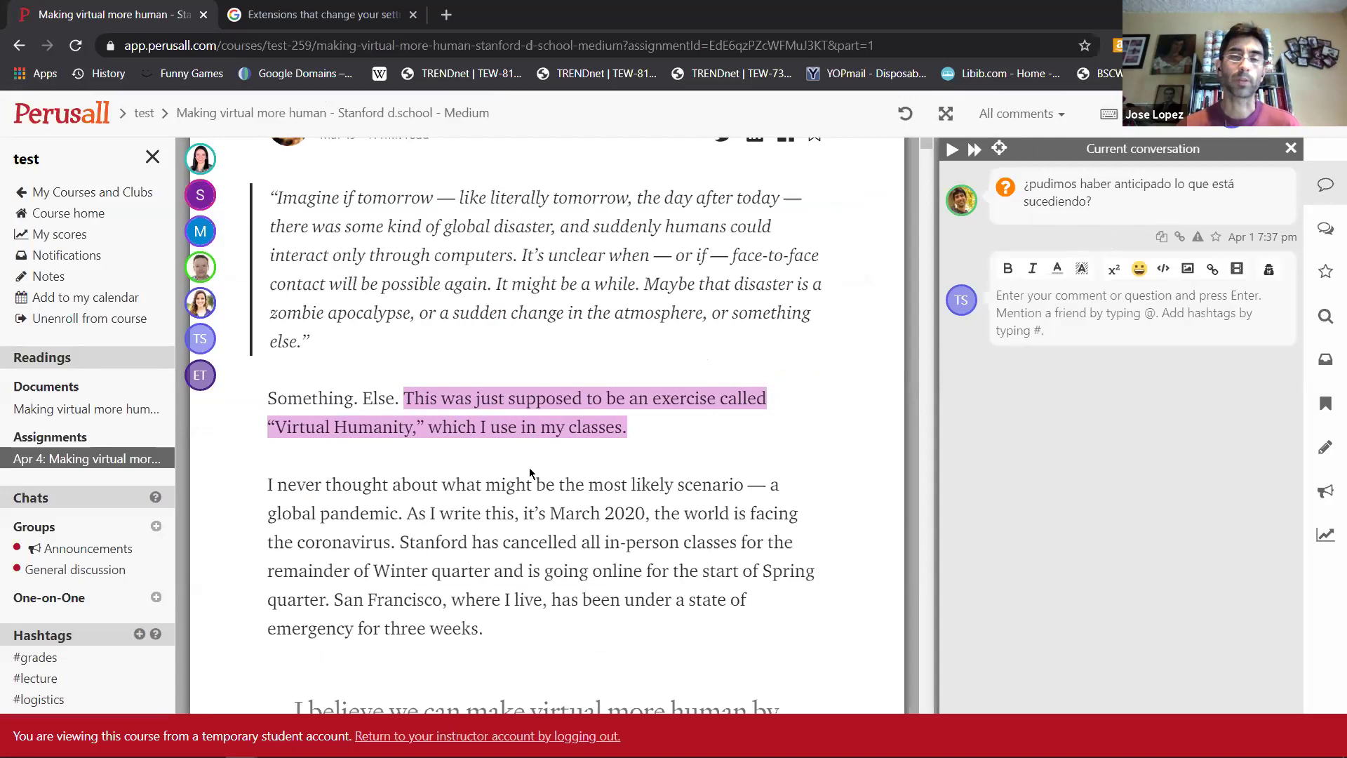
- Highlight the quote "I believe we can make virtual more human by noticing needs." and submit the comment "Interesante" on it
{"action": "scroll", "coordinate": [530, 474], "scroll_direction": "down", "scroll_amount": 1}
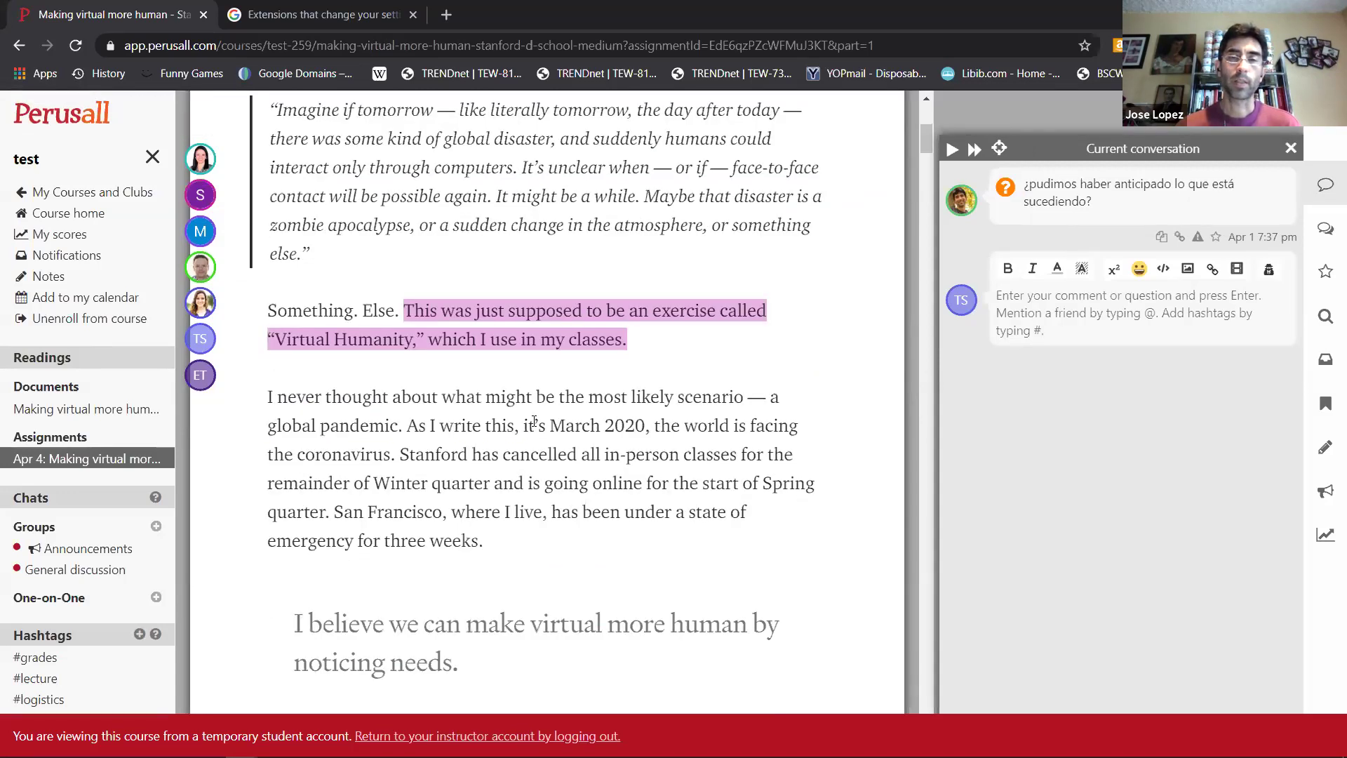
{"action": "scroll", "coordinate": [534, 421], "scroll_direction": "down", "scroll_amount": 1}
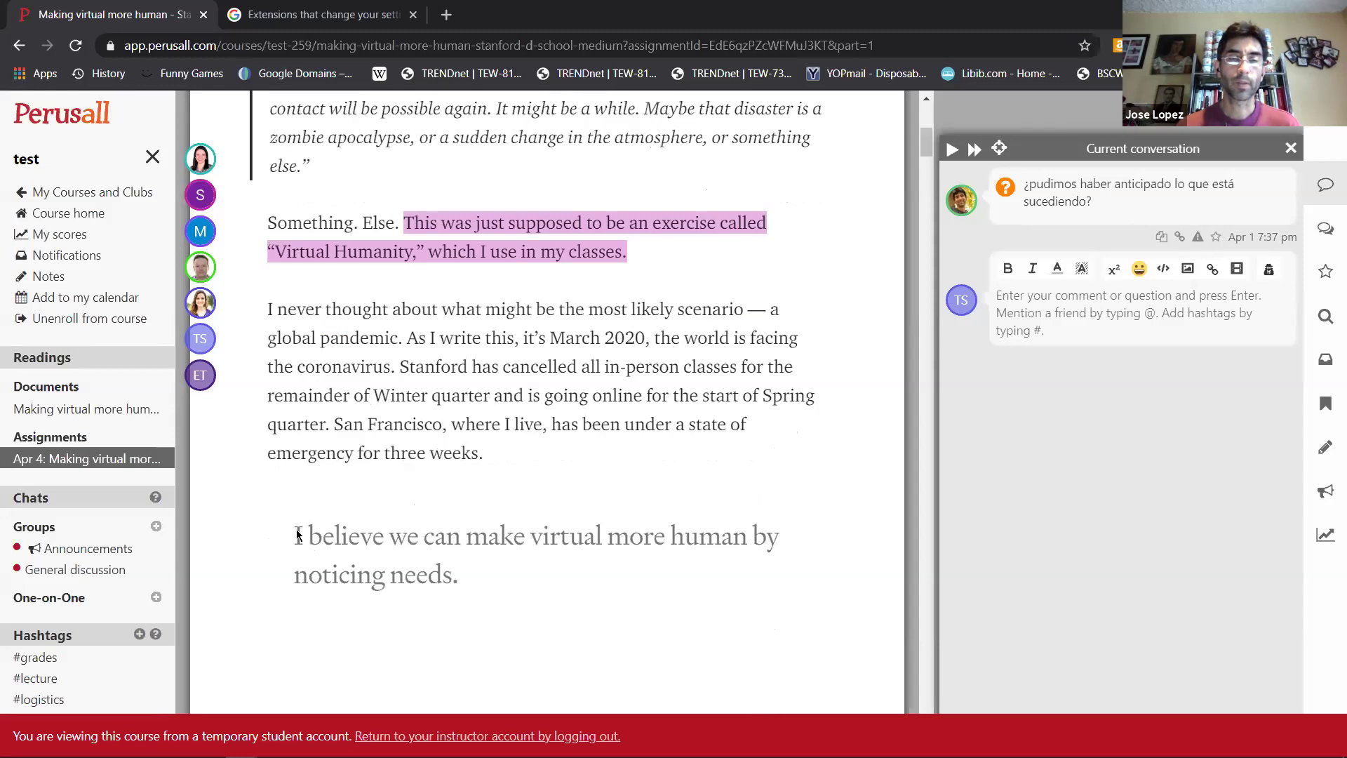
{"action": "left_click_drag", "start_coordinate": [297, 535], "coordinate": [469, 577]}
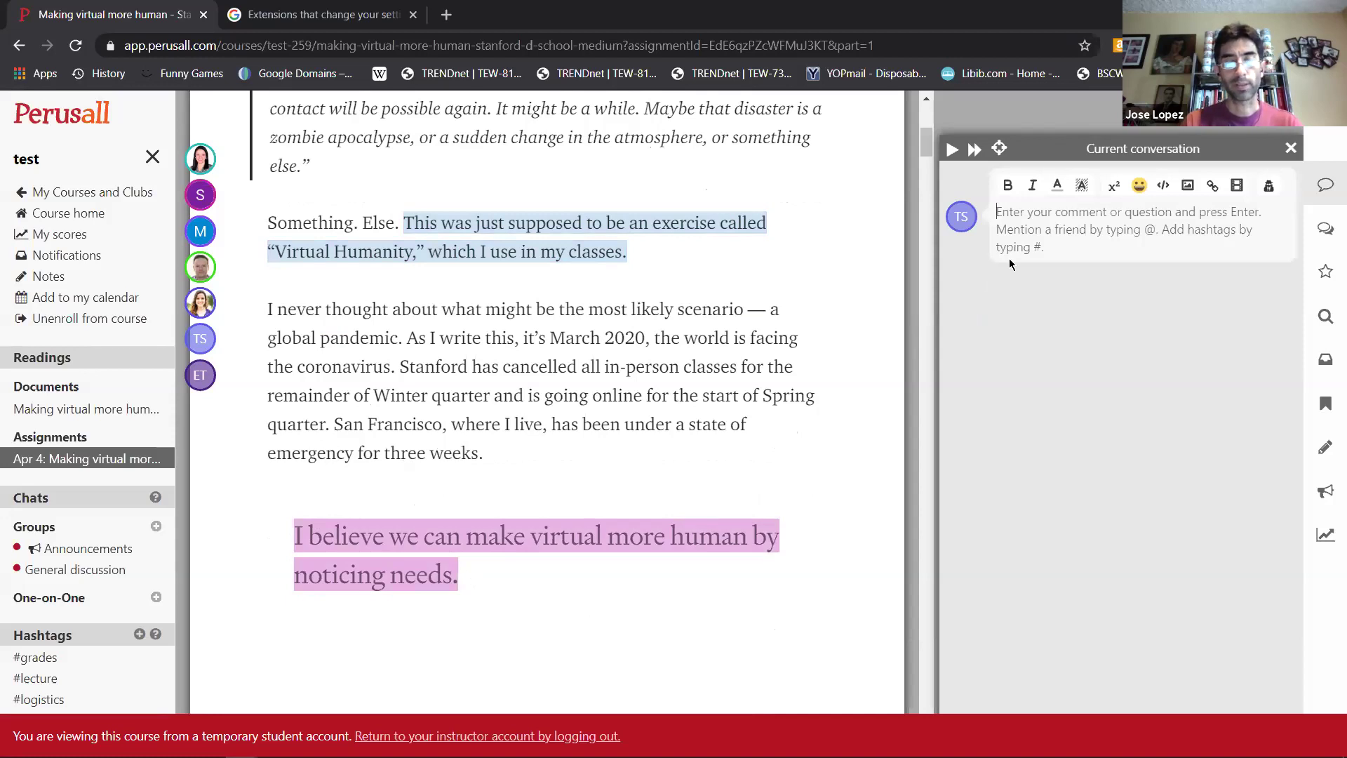
{"action": "type", "text": "Interesante"}
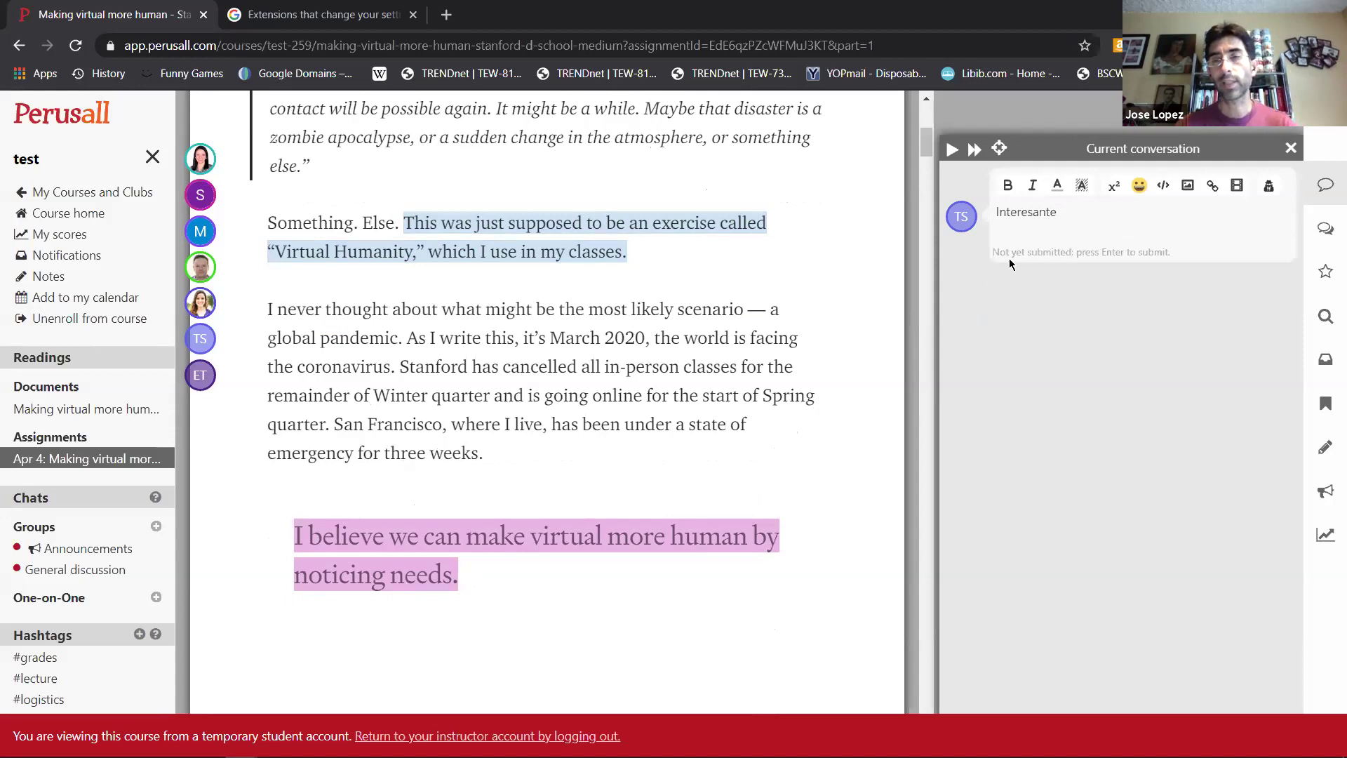
{"action": "key", "text": "Return"}
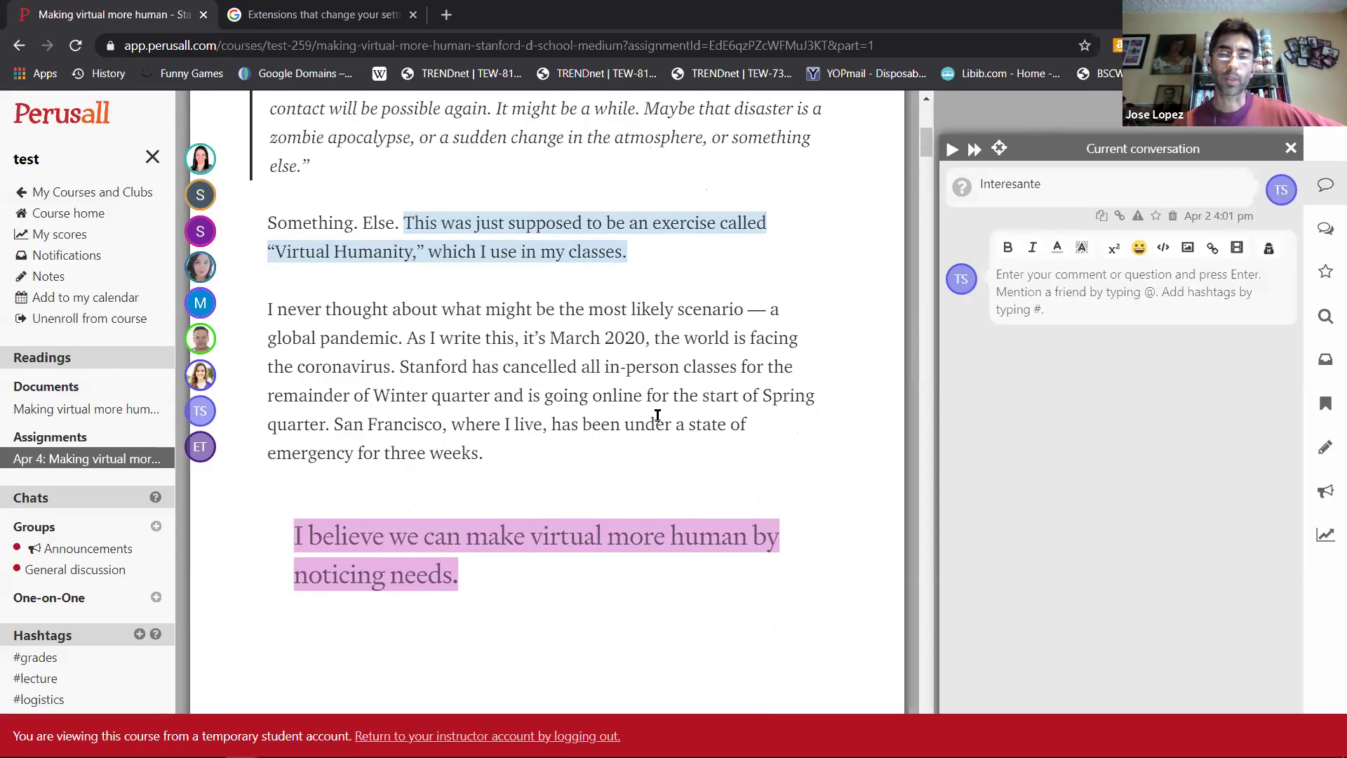
- Reply "si, Bill Gates lo dijo" in the conversation on the "This was just supposed to be an exercise" passage
{"action": "left_click", "coordinate": [577, 240]}
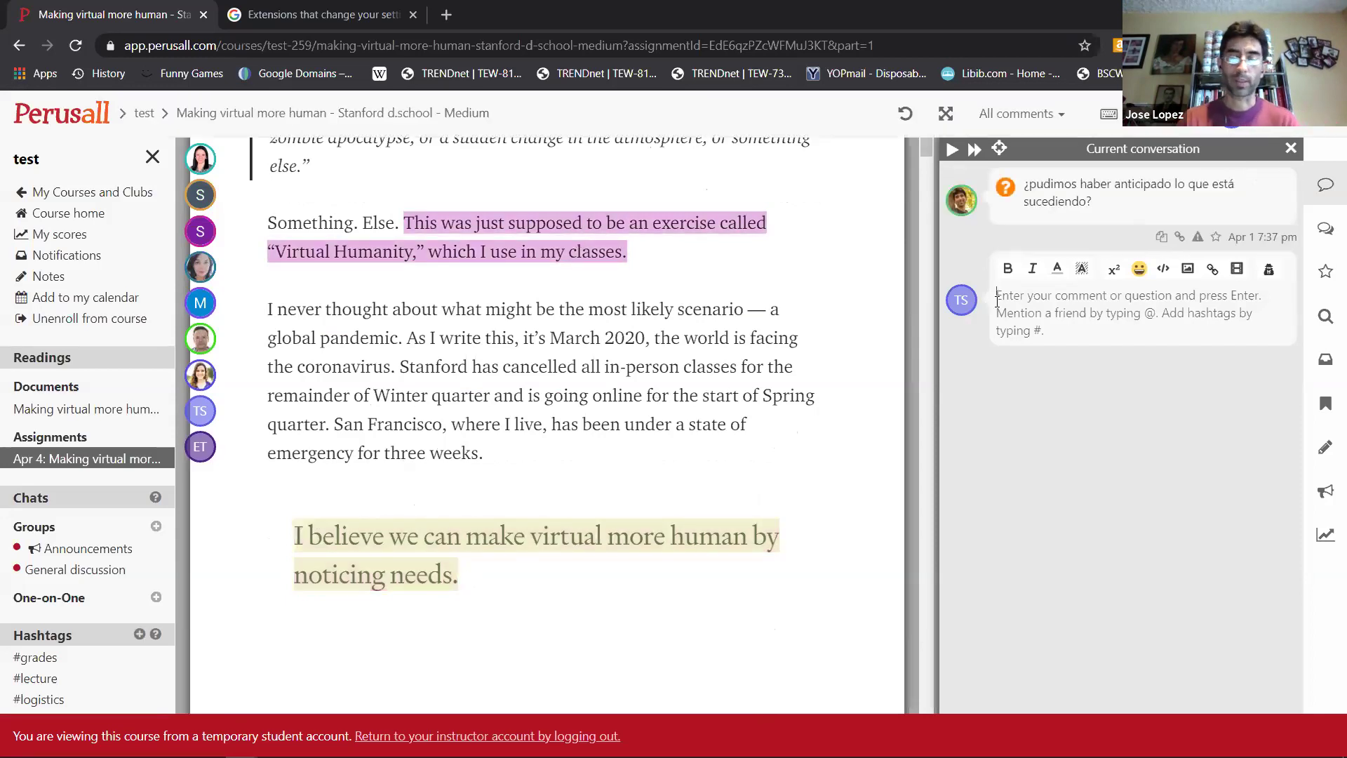
{"action": "type", "text": "si, Bill Gates lo dijo"}
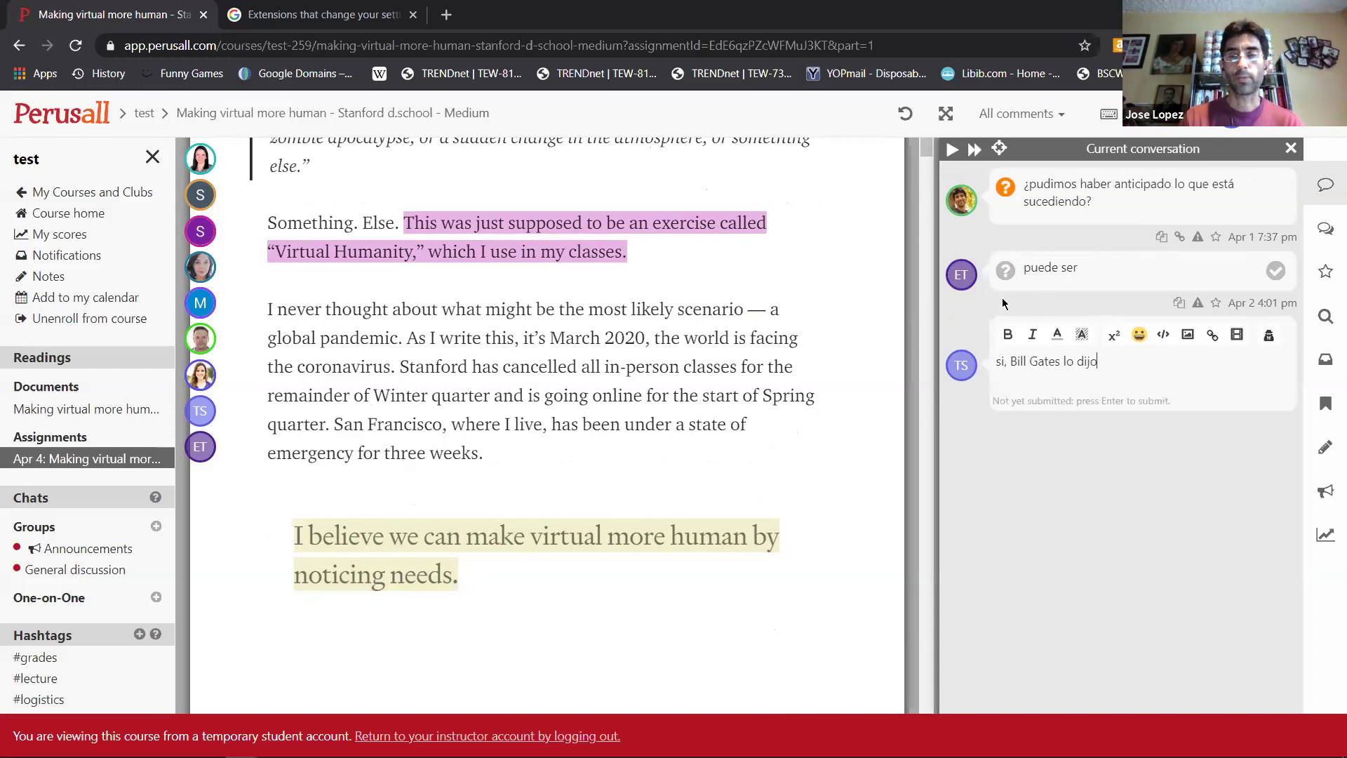
{"action": "key", "text": "Return"}
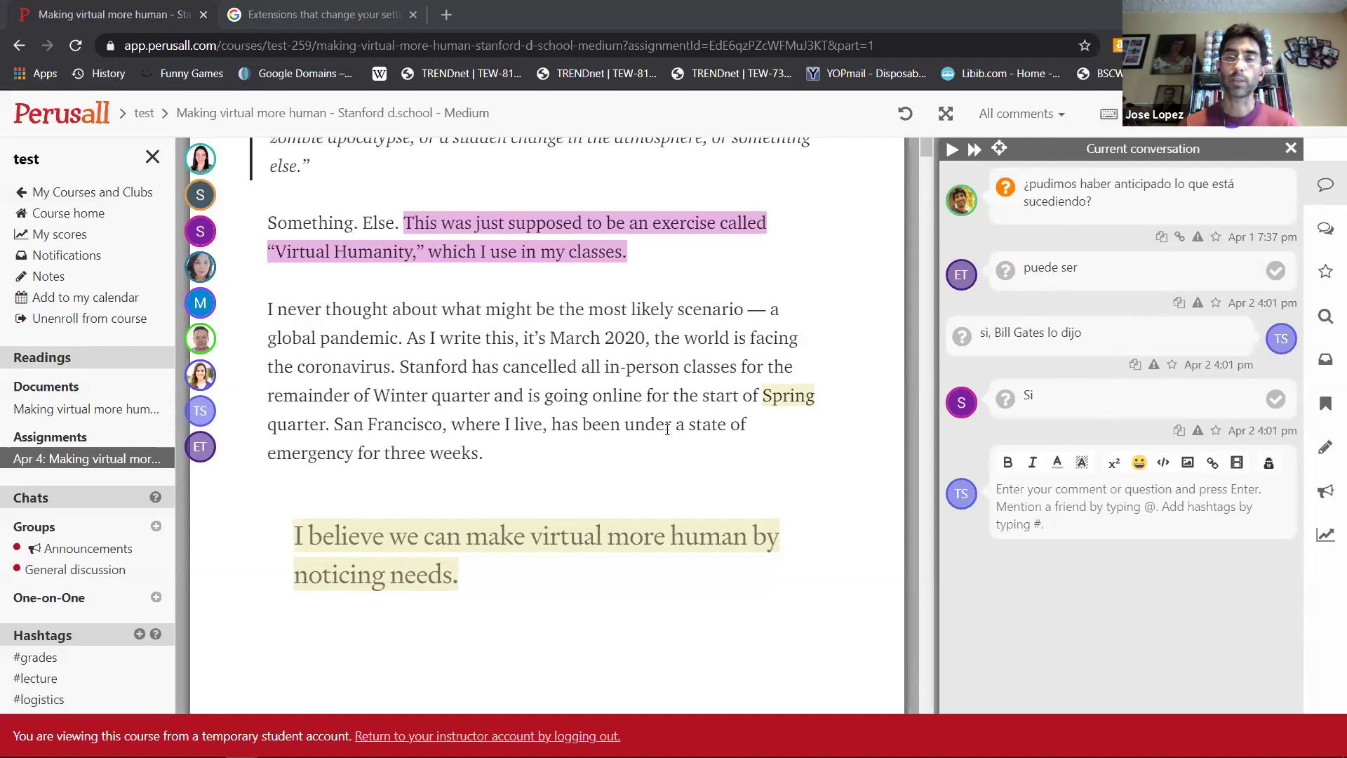
- Create a note reading "kdfsd sd ñlasñldfj" and add the paragraph starting "For 12 years" to it as a snippet
{"action": "scroll", "coordinate": [588, 463], "scroll_direction": "down", "scroll_amount": 5}
{"action": "scroll", "coordinate": [582, 422], "scroll_direction": "down", "scroll_amount": 4}
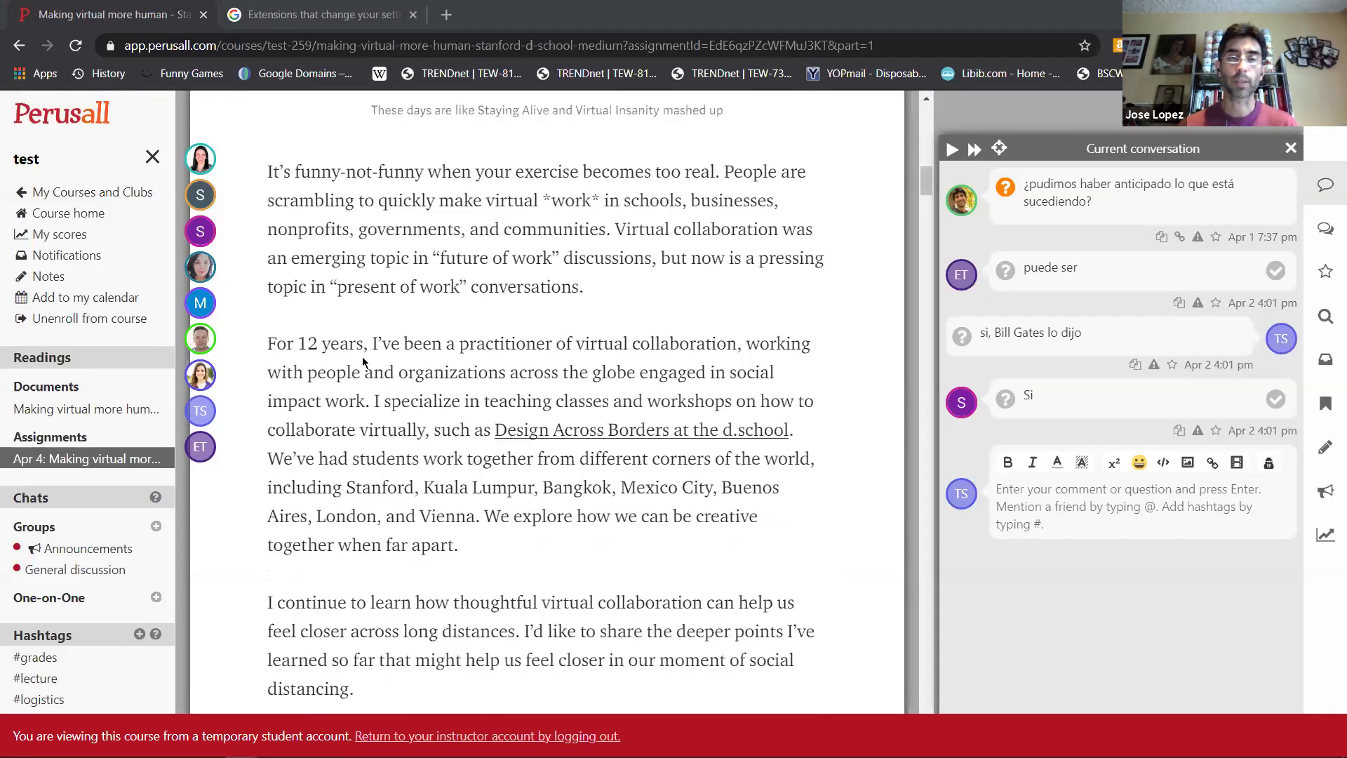
{"action": "left_click_drag", "start_coordinate": [366, 346], "coordinate": [267, 343]}
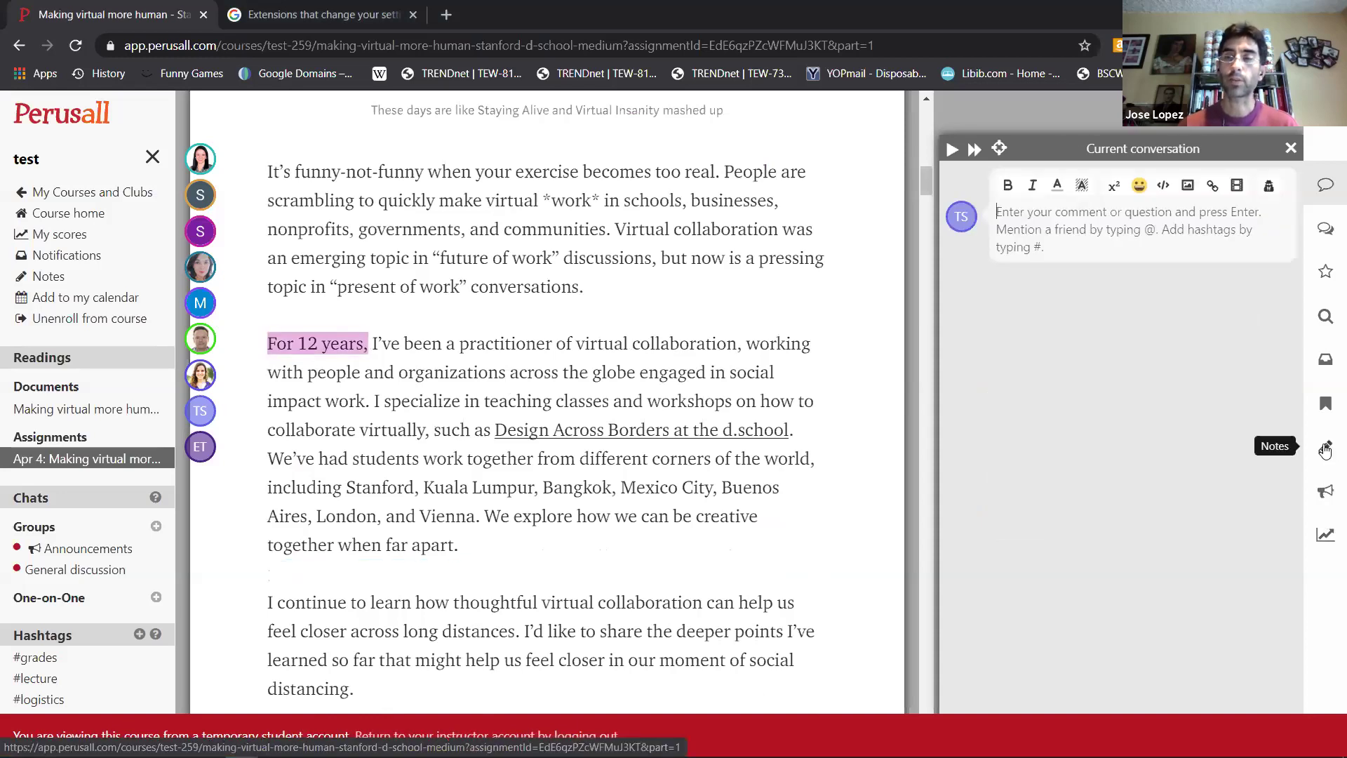
{"action": "left_click", "coordinate": [1326, 449]}
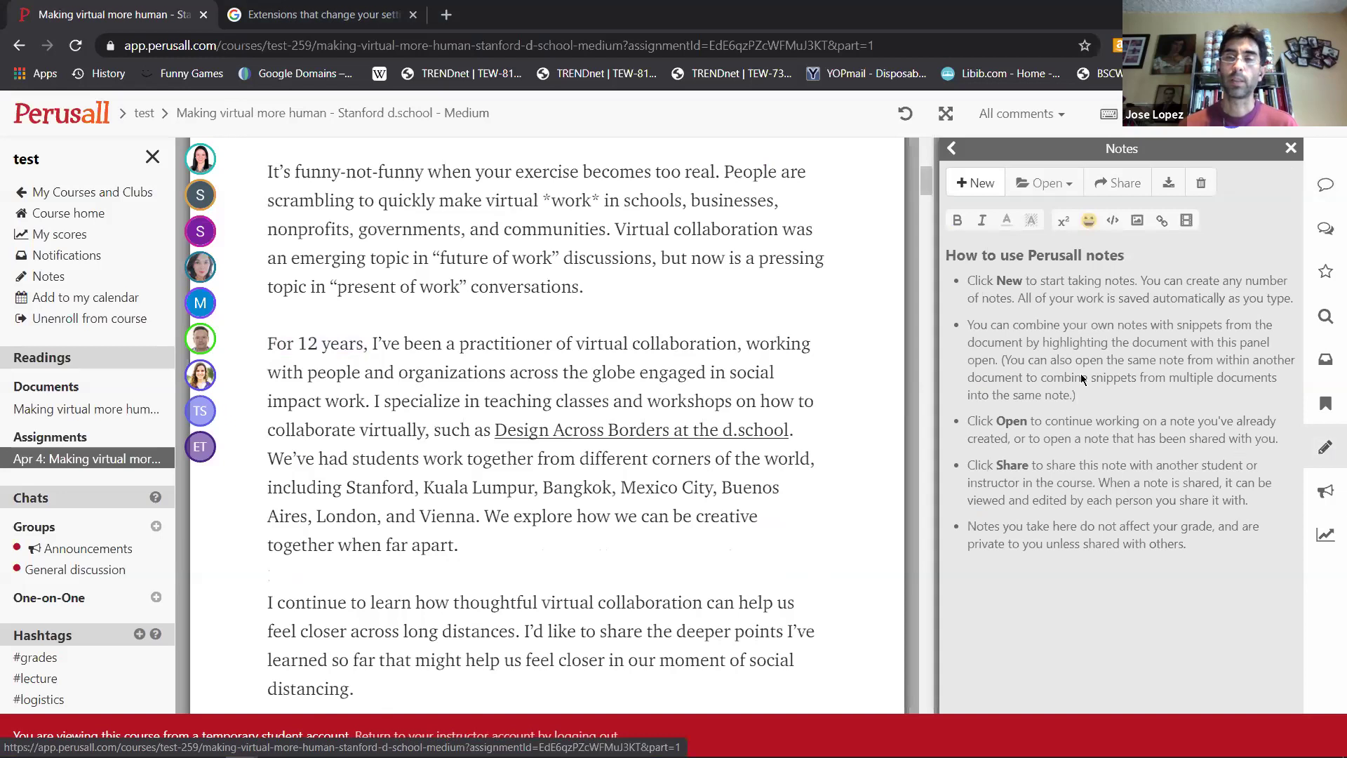
{"action": "left_click", "coordinate": [976, 187]}
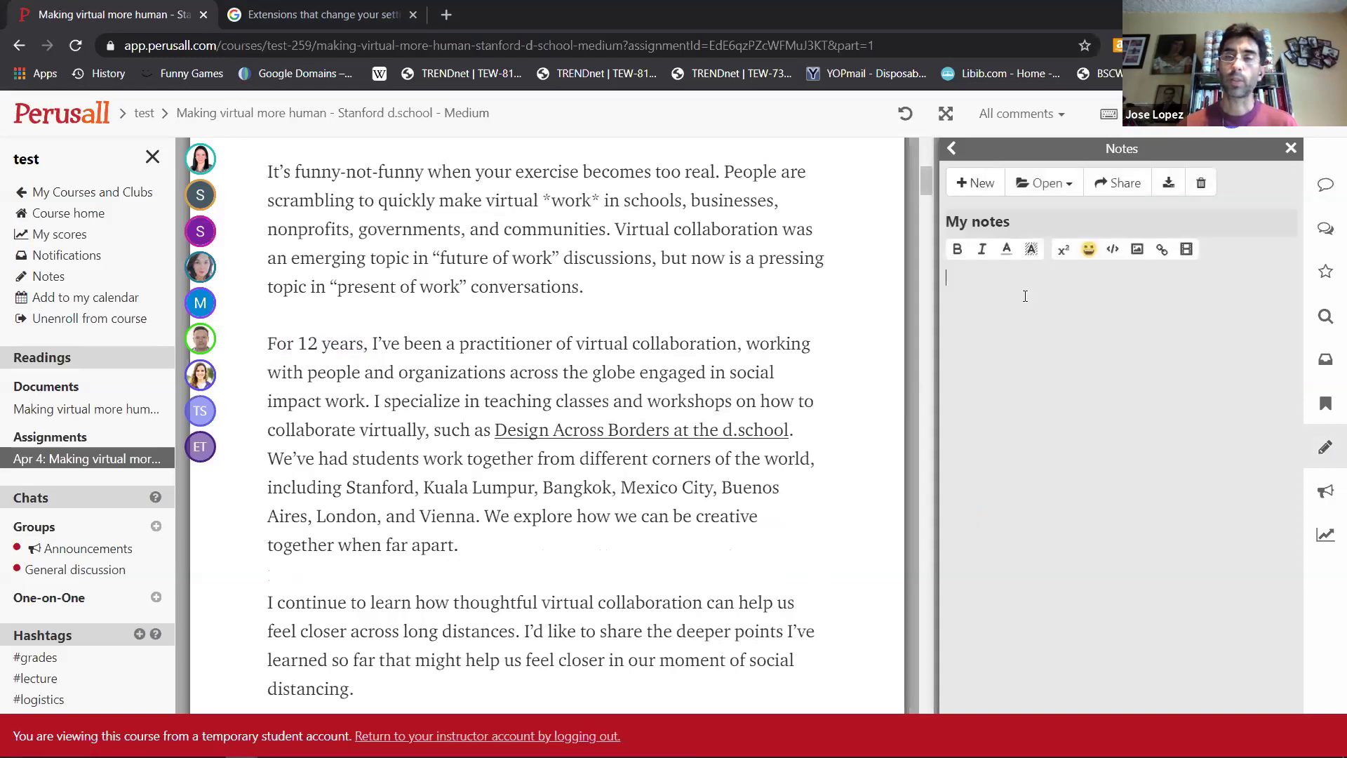
{"action": "type", "text": "kdfsd sd"}
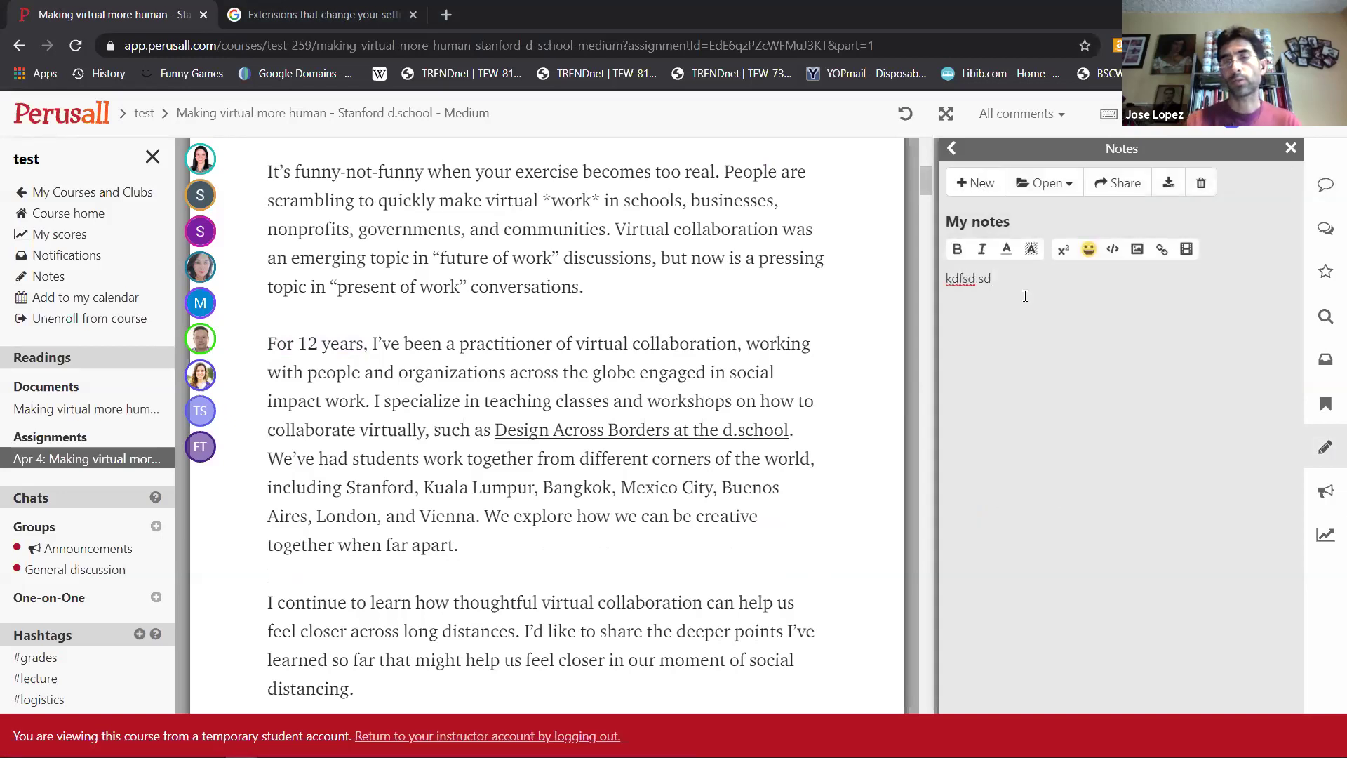
{"action": "type", "text": " ñlasñldfj"}
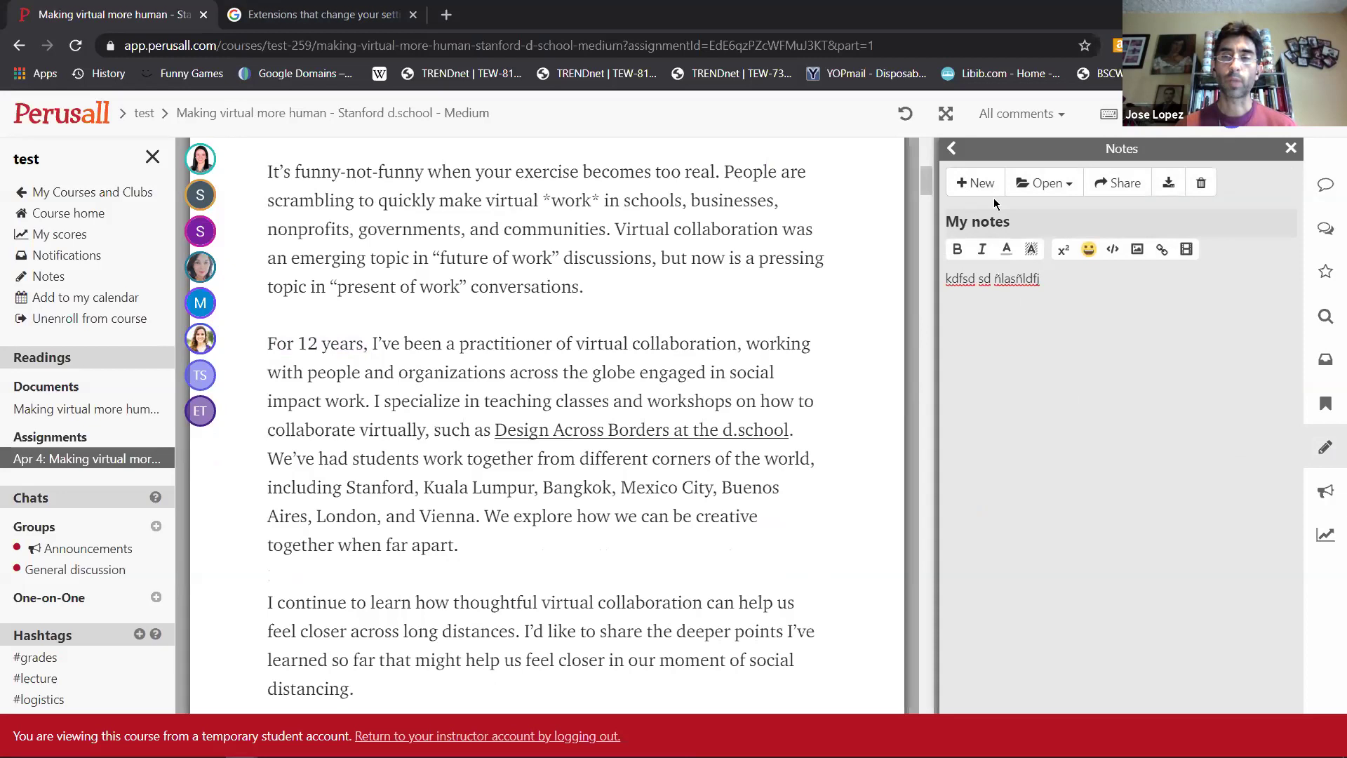
{"action": "mouse_move", "coordinate": [268, 344]}
{"action": "left_mouse_down"}
{"action": "mouse_move", "coordinate": [713, 445]}
{"action": "mouse_move", "coordinate": [775, 476]}
{"action": "mouse_move", "coordinate": [771, 539]}
{"action": "left_mouse_up"}
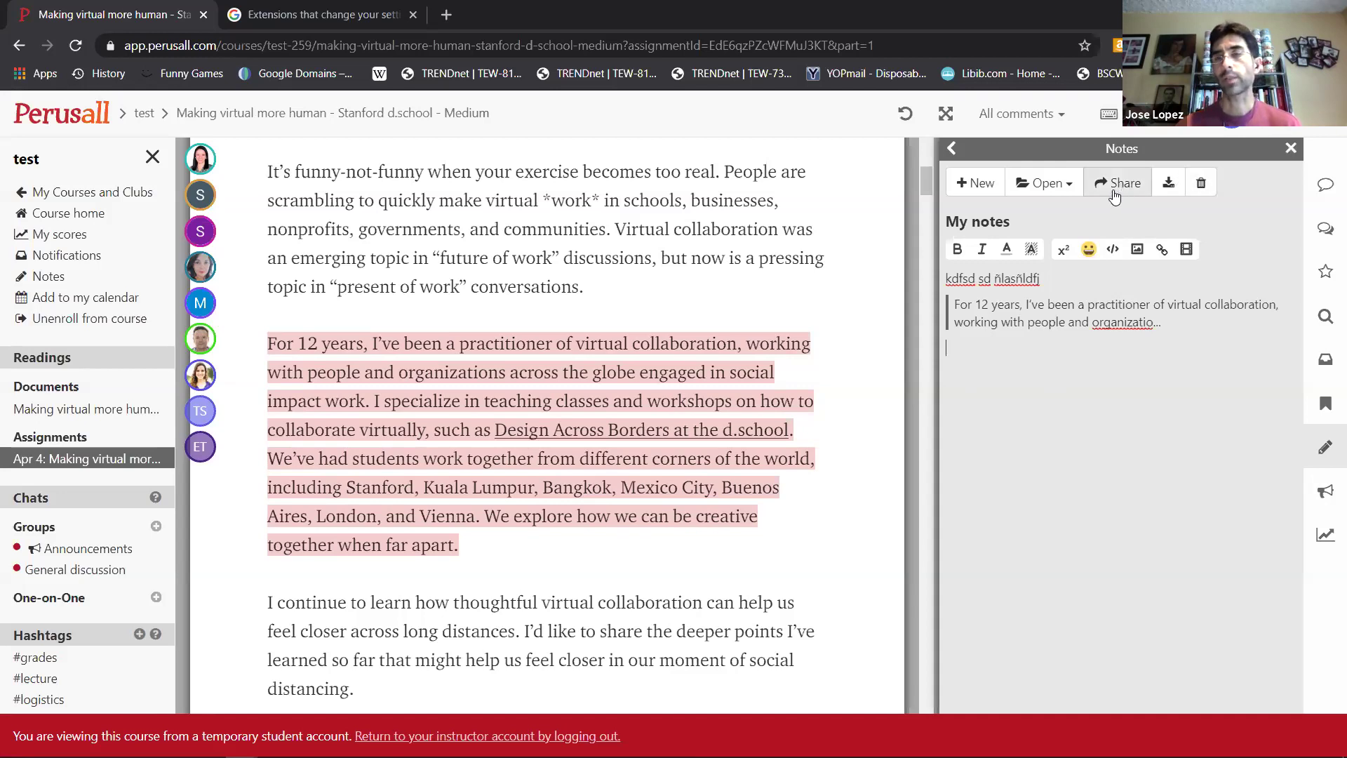
{"action": "left_click", "coordinate": [1291, 149]}
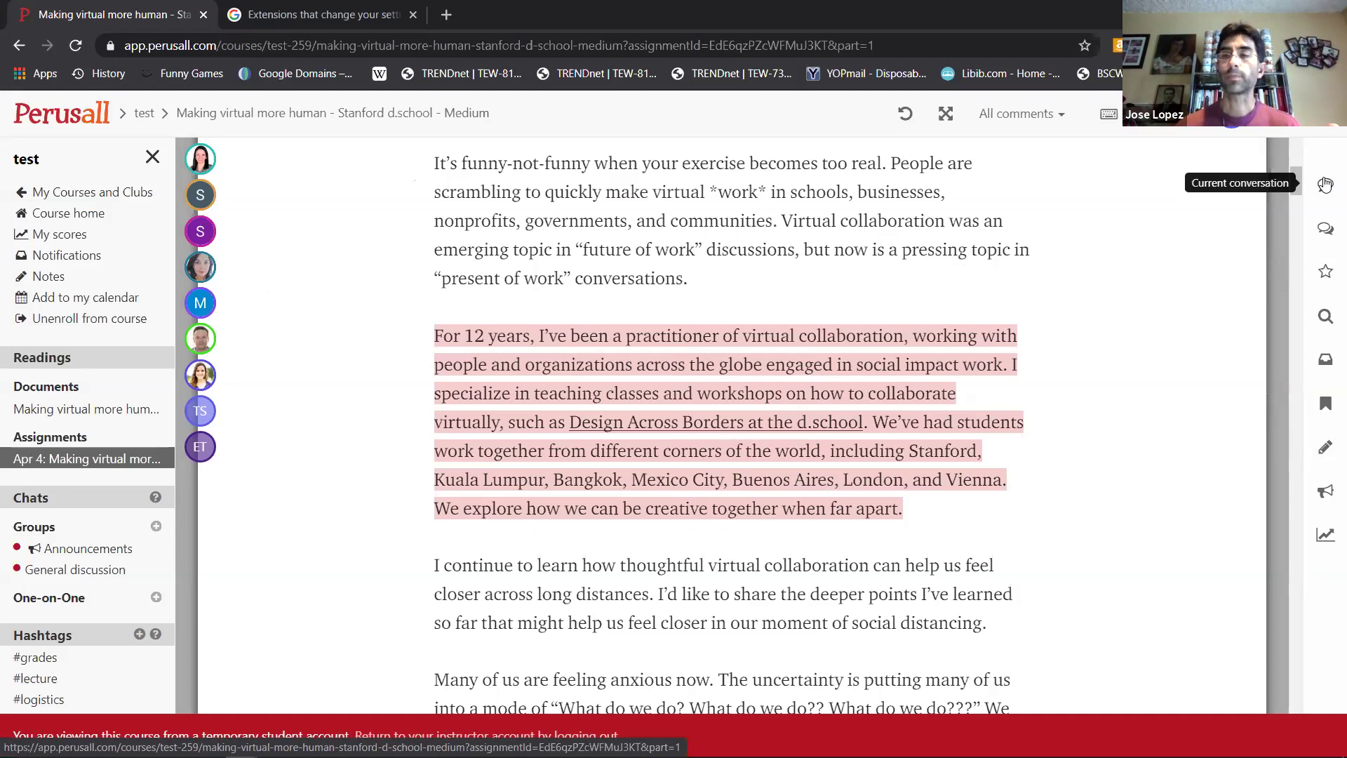
- List all conversations of the reading and view the one asking "¿pudimos haber anticipado lo que está sucediendo?"
{"action": "left_click", "coordinate": [1326, 233]}
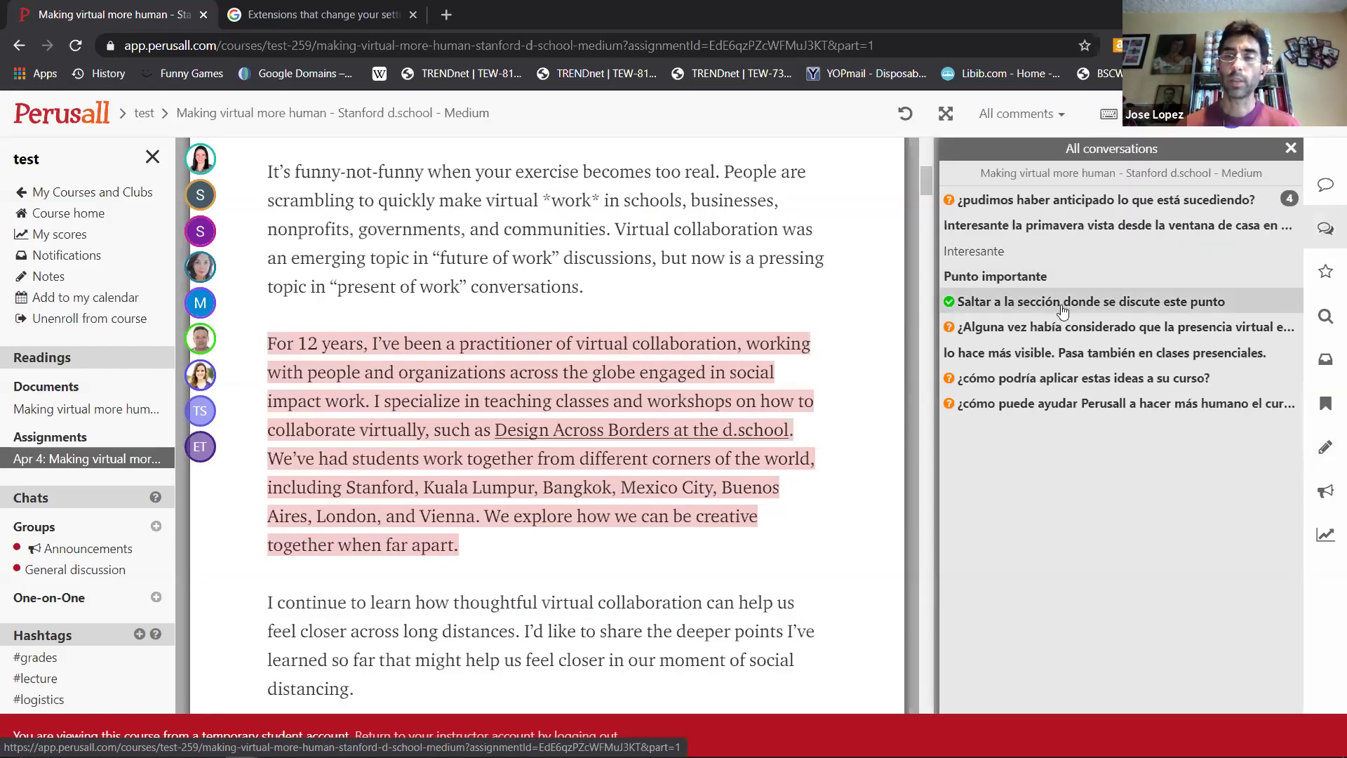
{"action": "left_click", "coordinate": [1059, 204]}
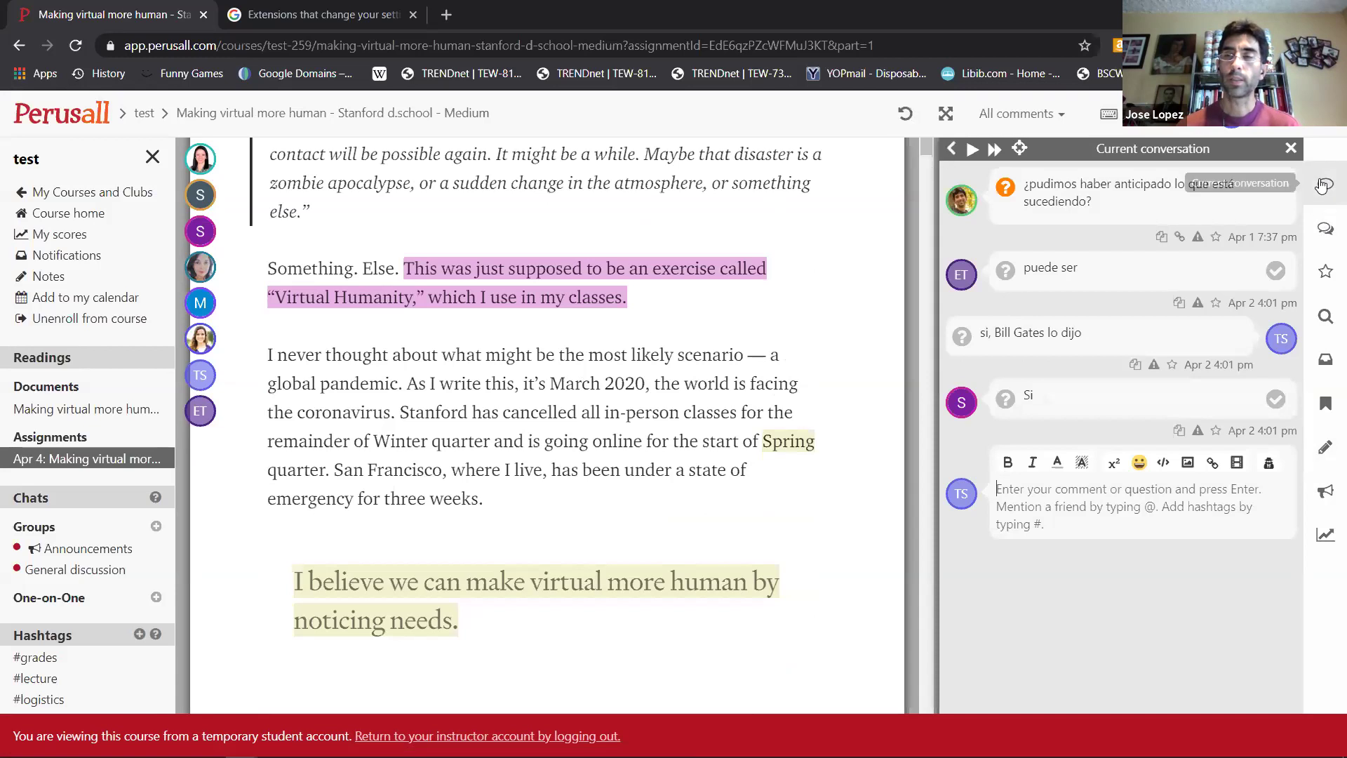
{"action": "left_click", "coordinate": [1322, 200]}
- From all conversations, upvote the comment "Interesante la primavera vista desde la ventana de casa en Madrid." and move to the next thread
{"action": "left_click", "coordinate": [1323, 228]}
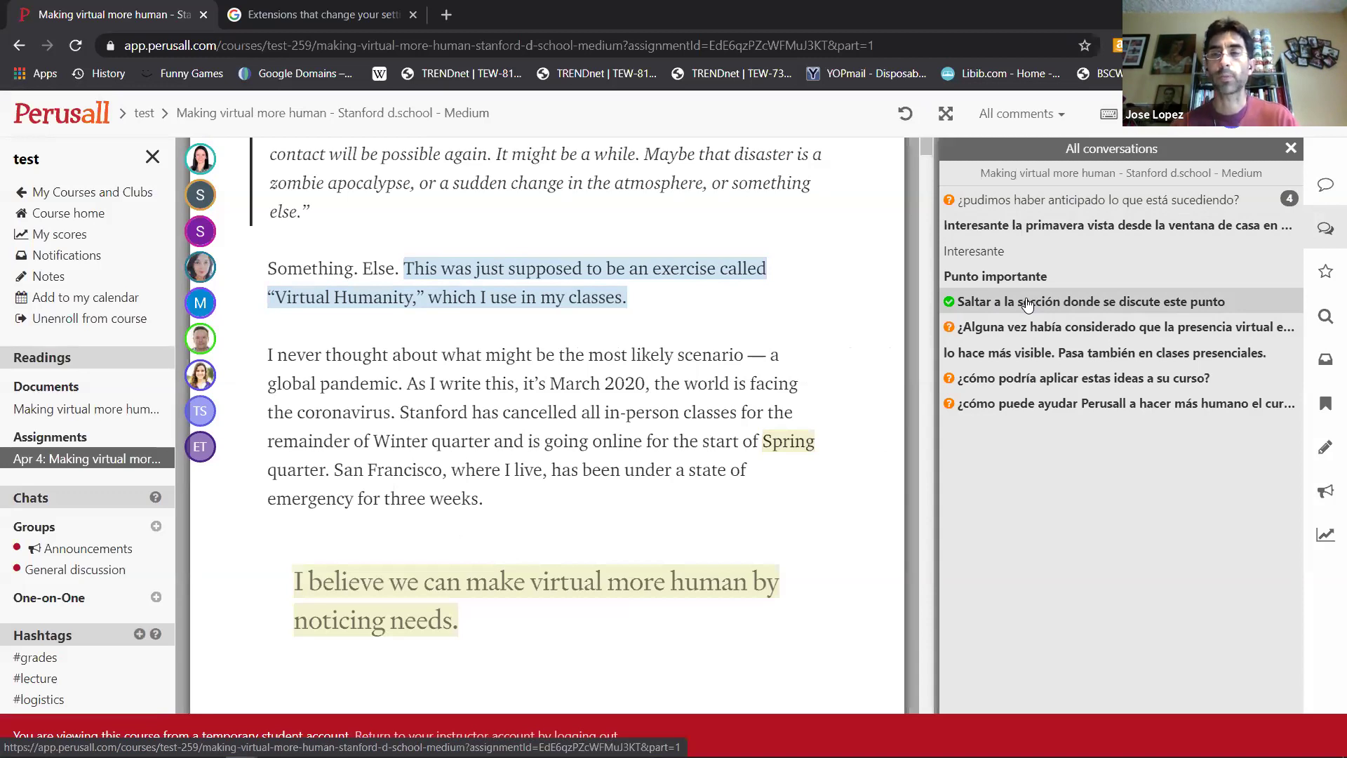
{"action": "left_click", "coordinate": [1064, 227]}
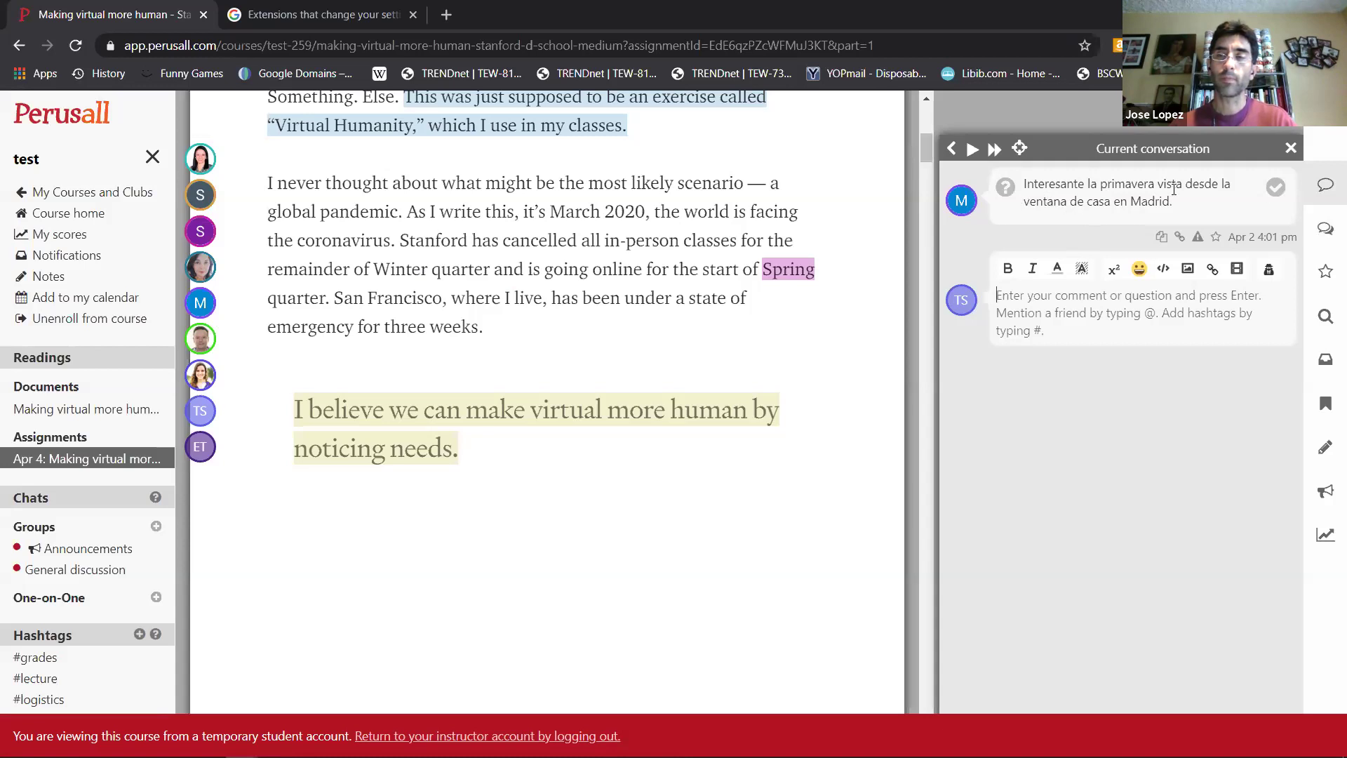
{"action": "left_click", "coordinate": [1274, 188]}
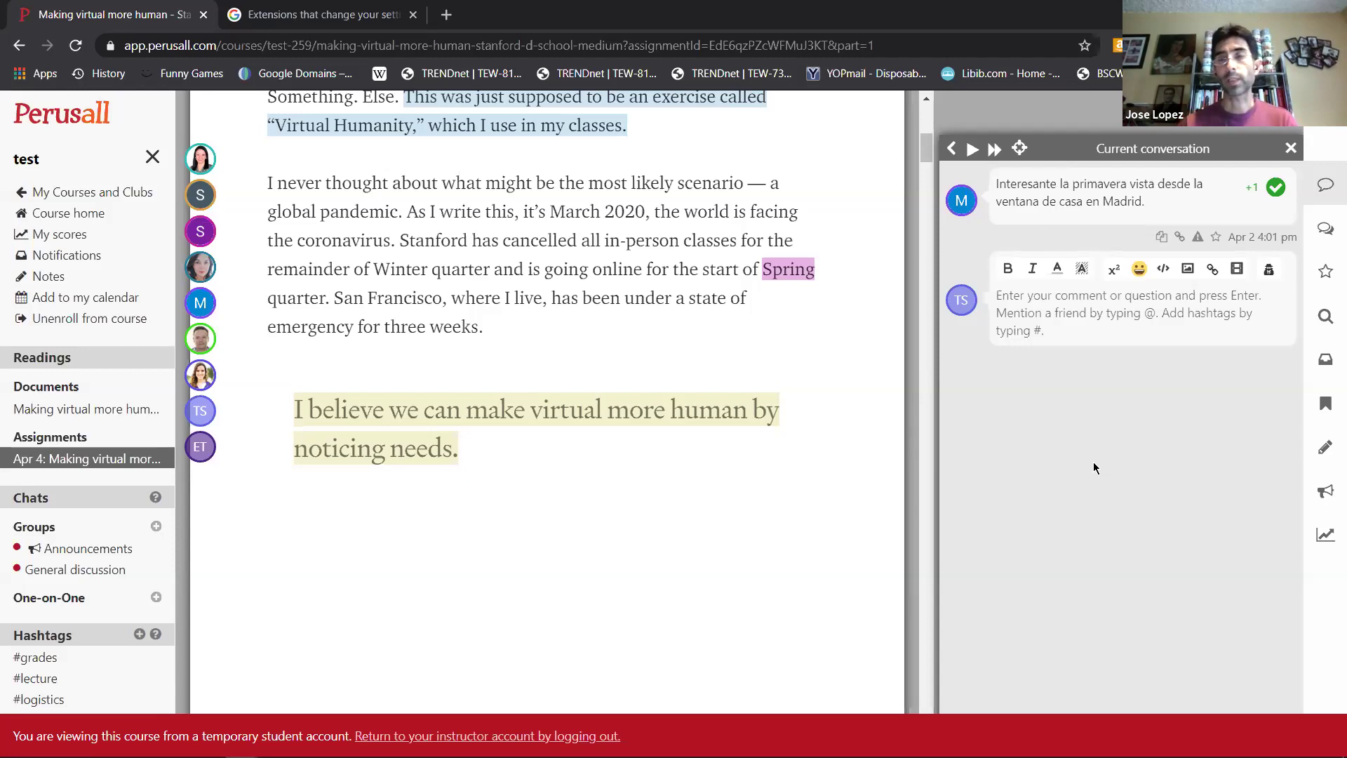
{"action": "left_click", "coordinate": [974, 149]}
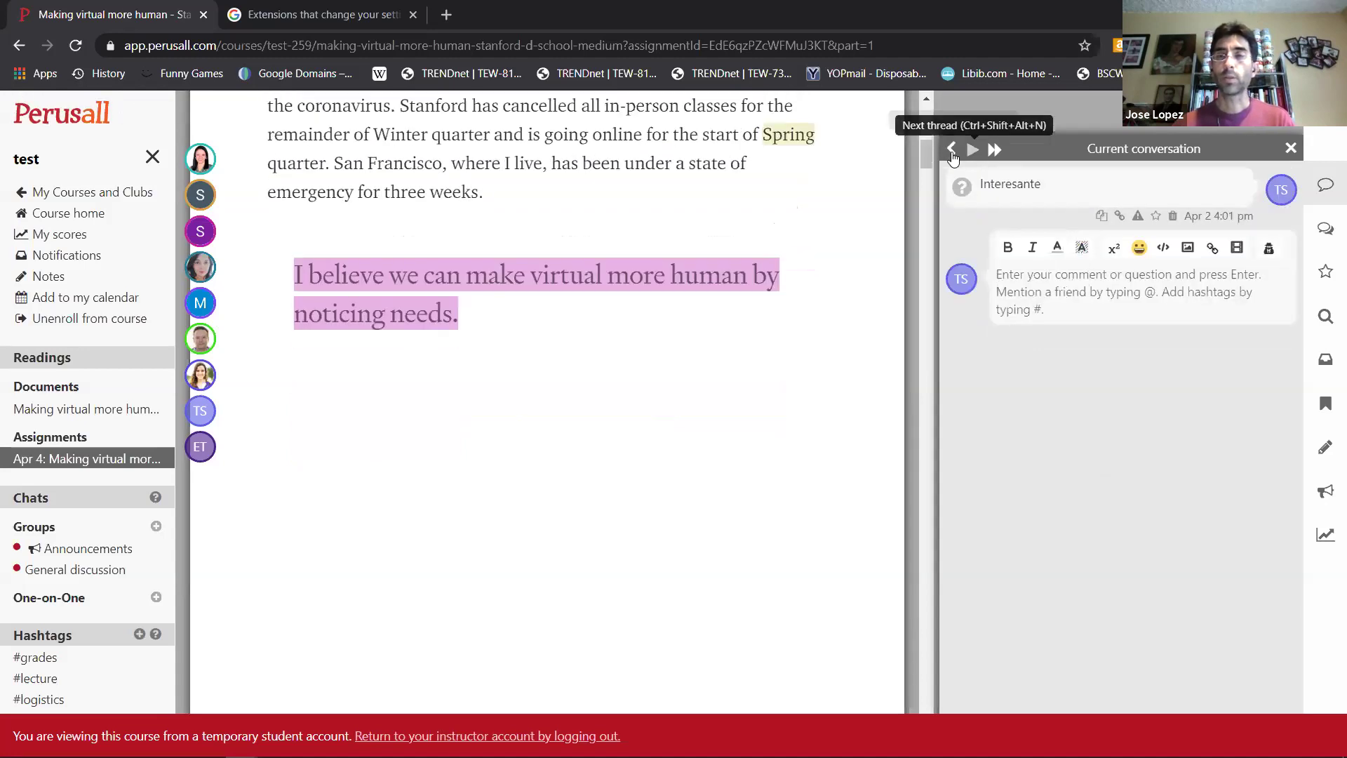
- Return to the list of all conversations and view the thread asking "¿pudimos haber anticipado lo que está sucediendo?"
{"action": "left_click", "coordinate": [1320, 232]}
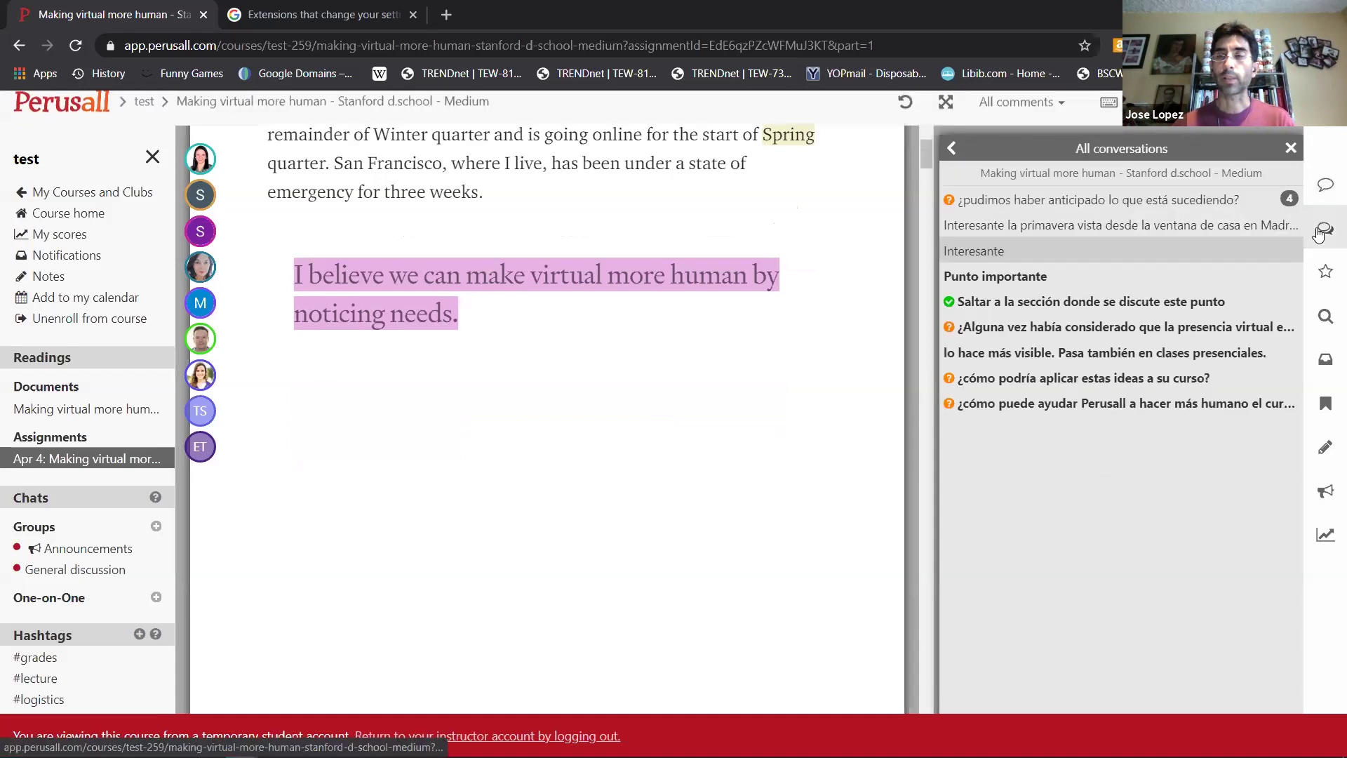
{"action": "left_click", "coordinate": [1056, 201]}
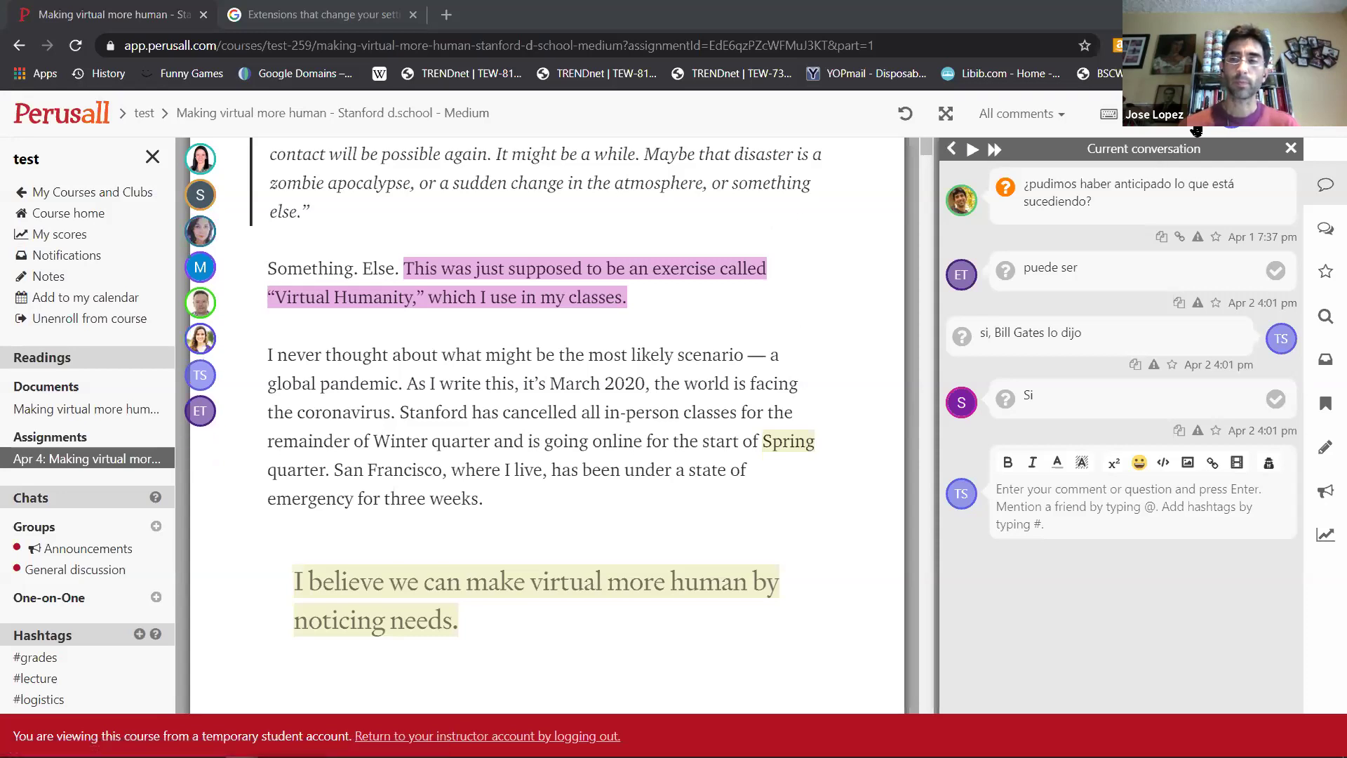
- Sign out of the temporary student account, sign back in with the instructor's Google account and open the test course
{"action": "left_click", "coordinate": [1232, 121]}
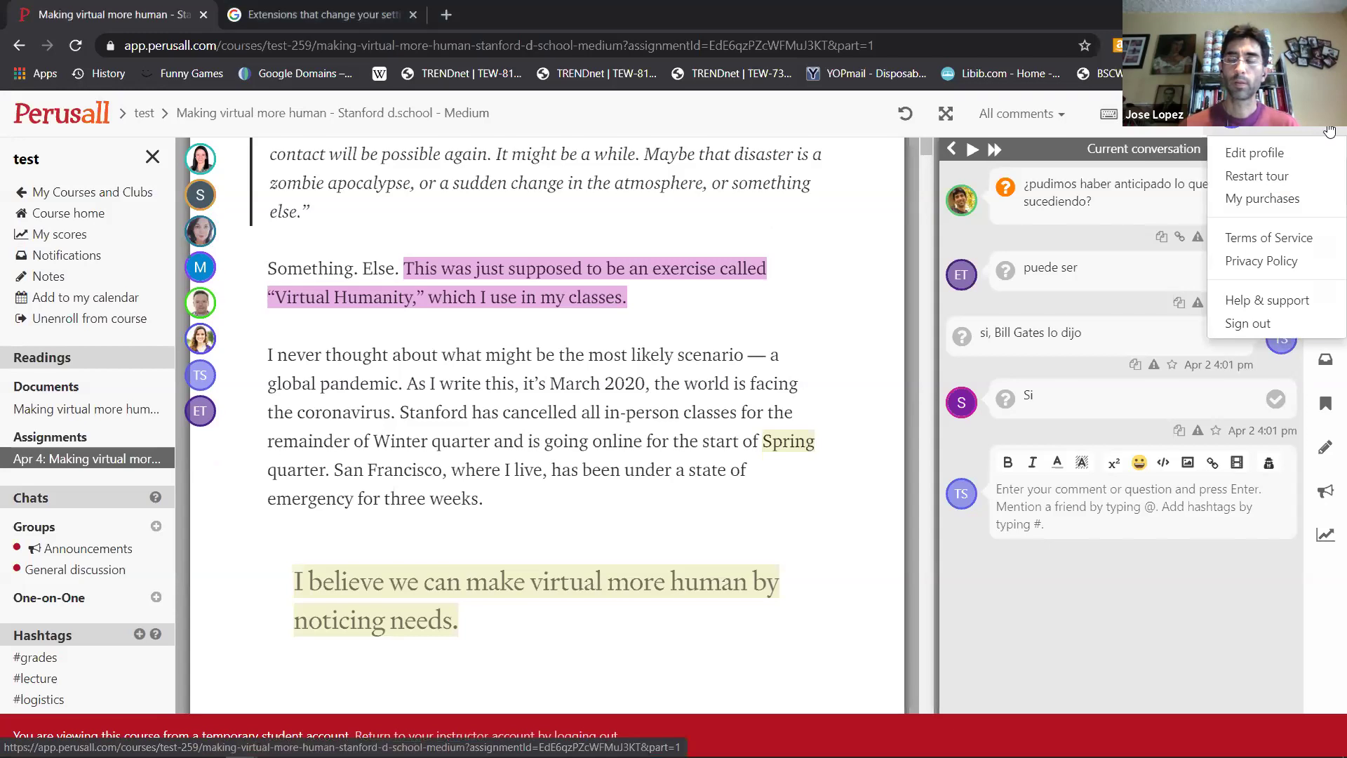
{"action": "left_click", "coordinate": [1270, 324]}
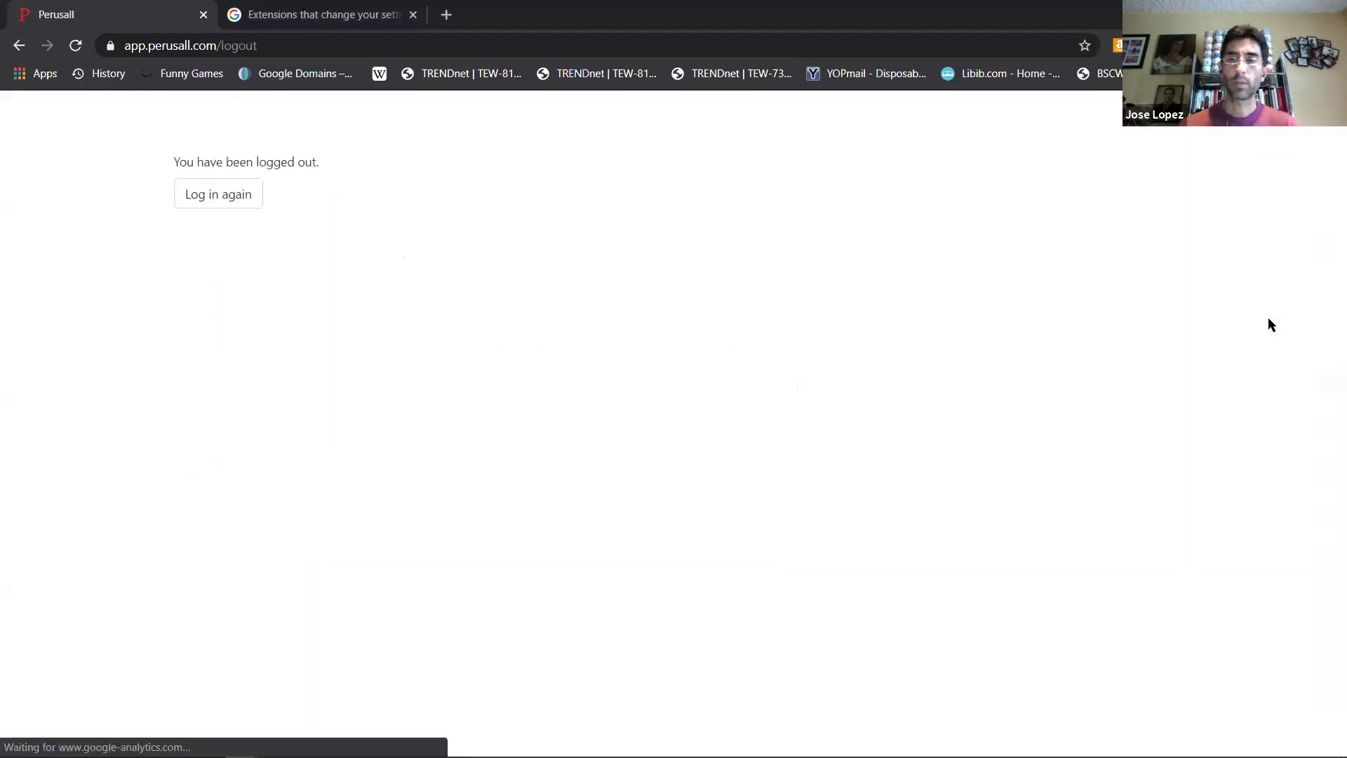
{"action": "left_click", "coordinate": [233, 198]}
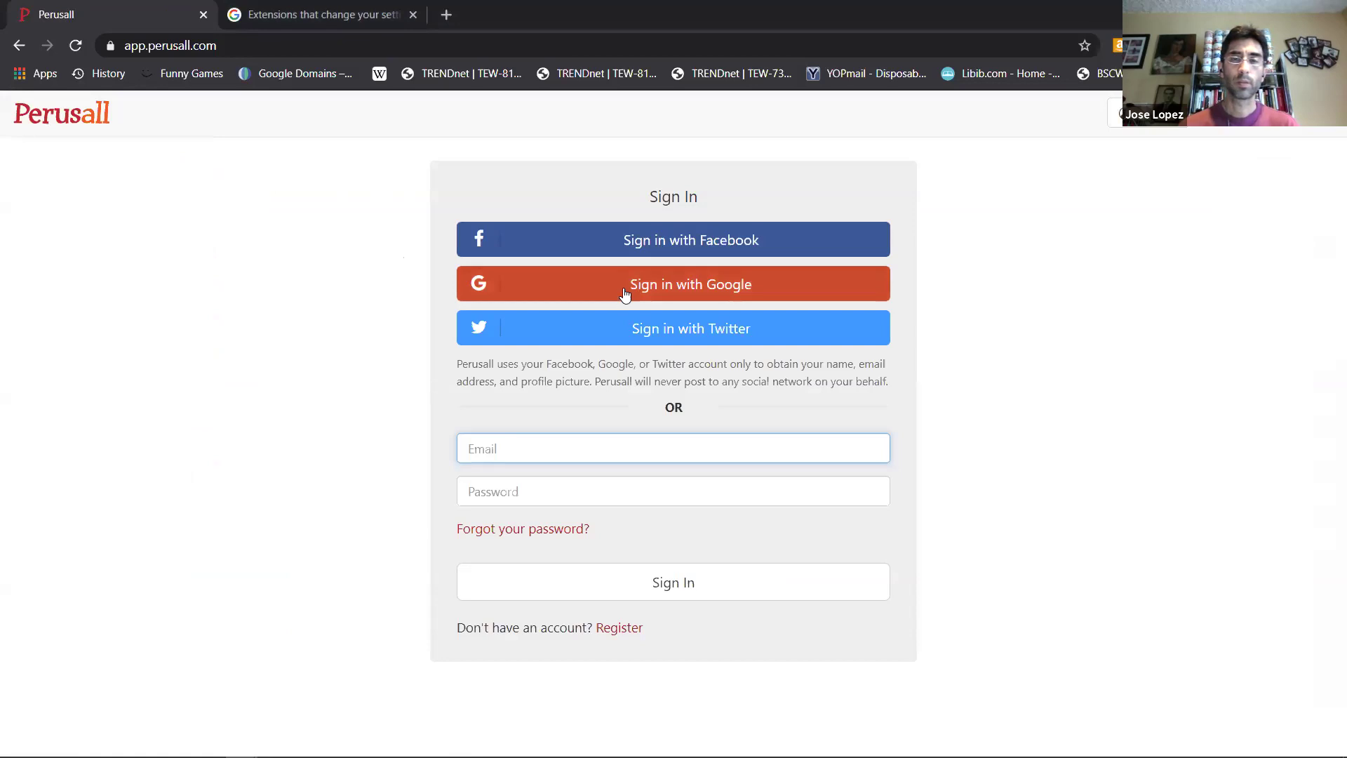
{"action": "left_click", "coordinate": [625, 295]}
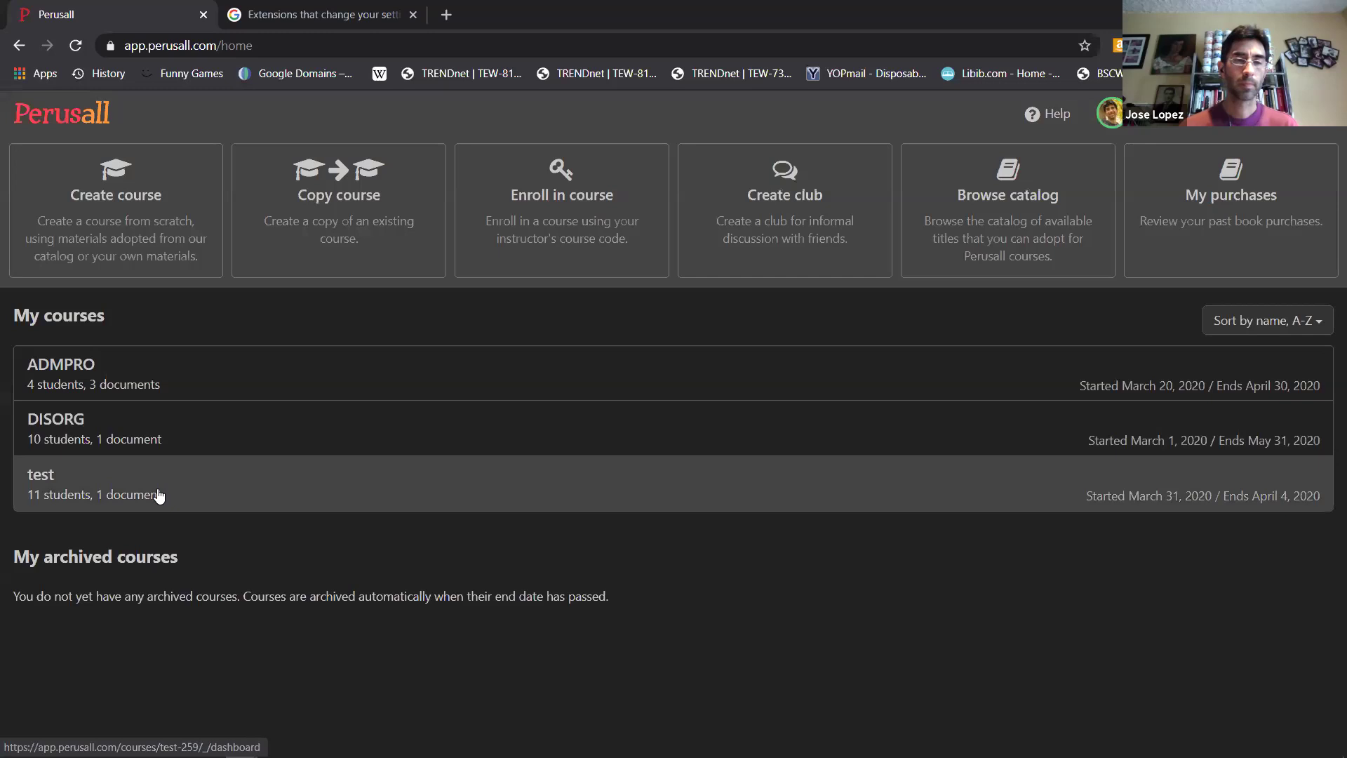
{"action": "left_click", "coordinate": [159, 495]}
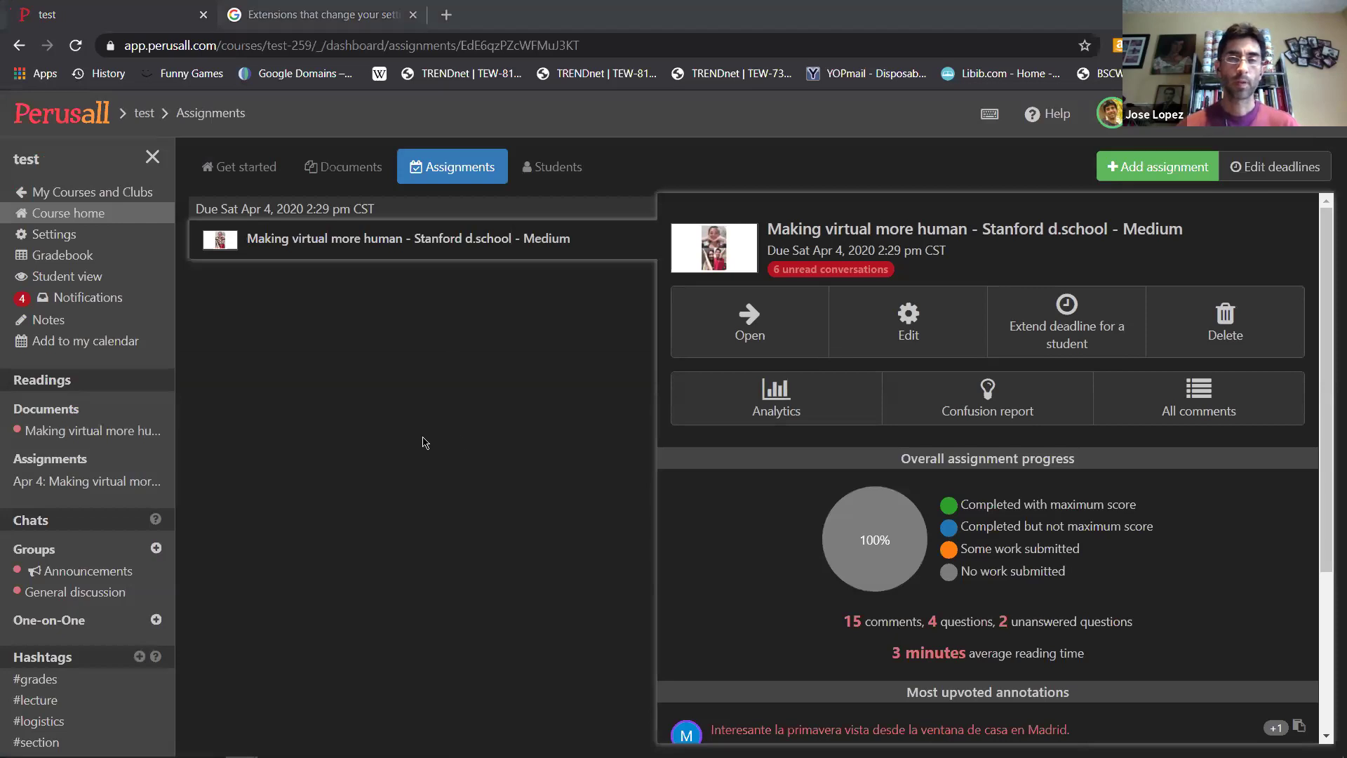
- Check the enrolled students, then open the "Making virtual more human" assignment with all its conversations listed
{"action": "left_click", "coordinate": [560, 175]}
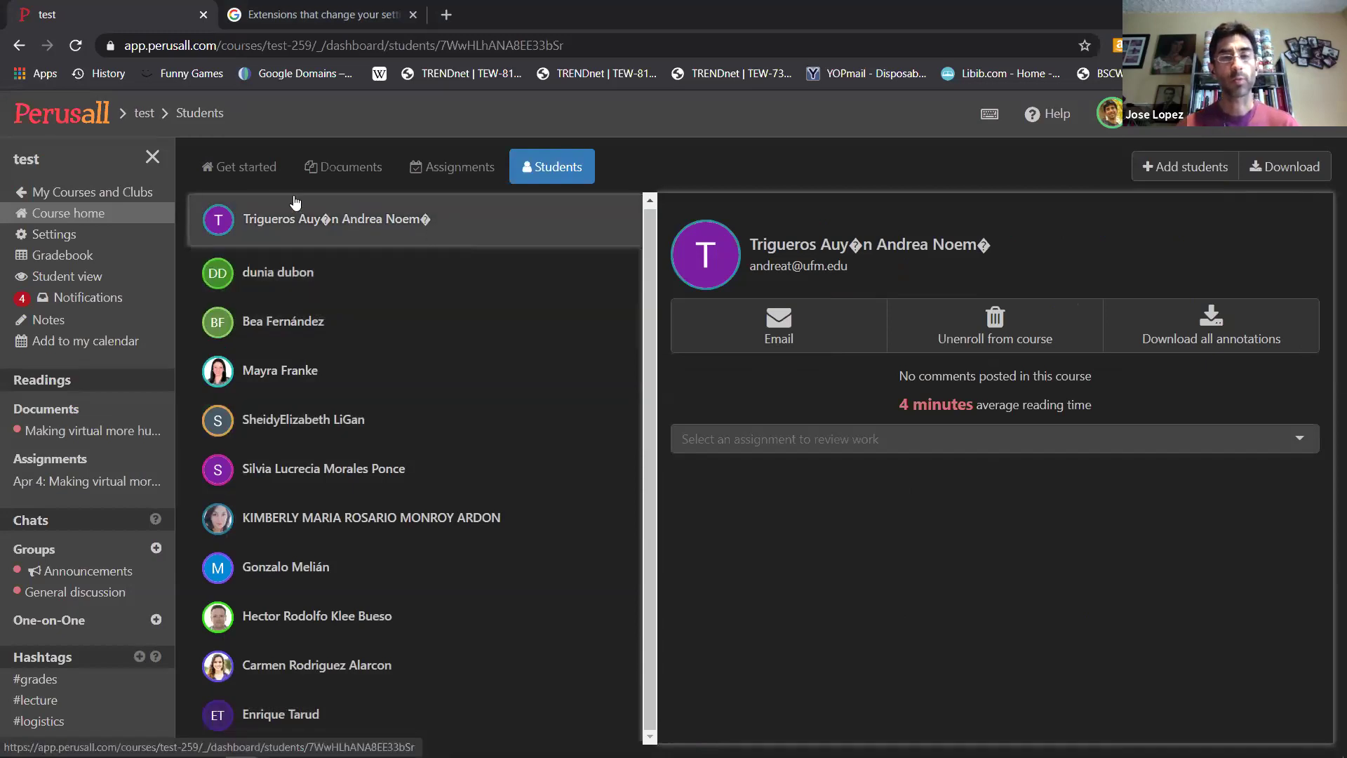
{"action": "left_click", "coordinate": [443, 168]}
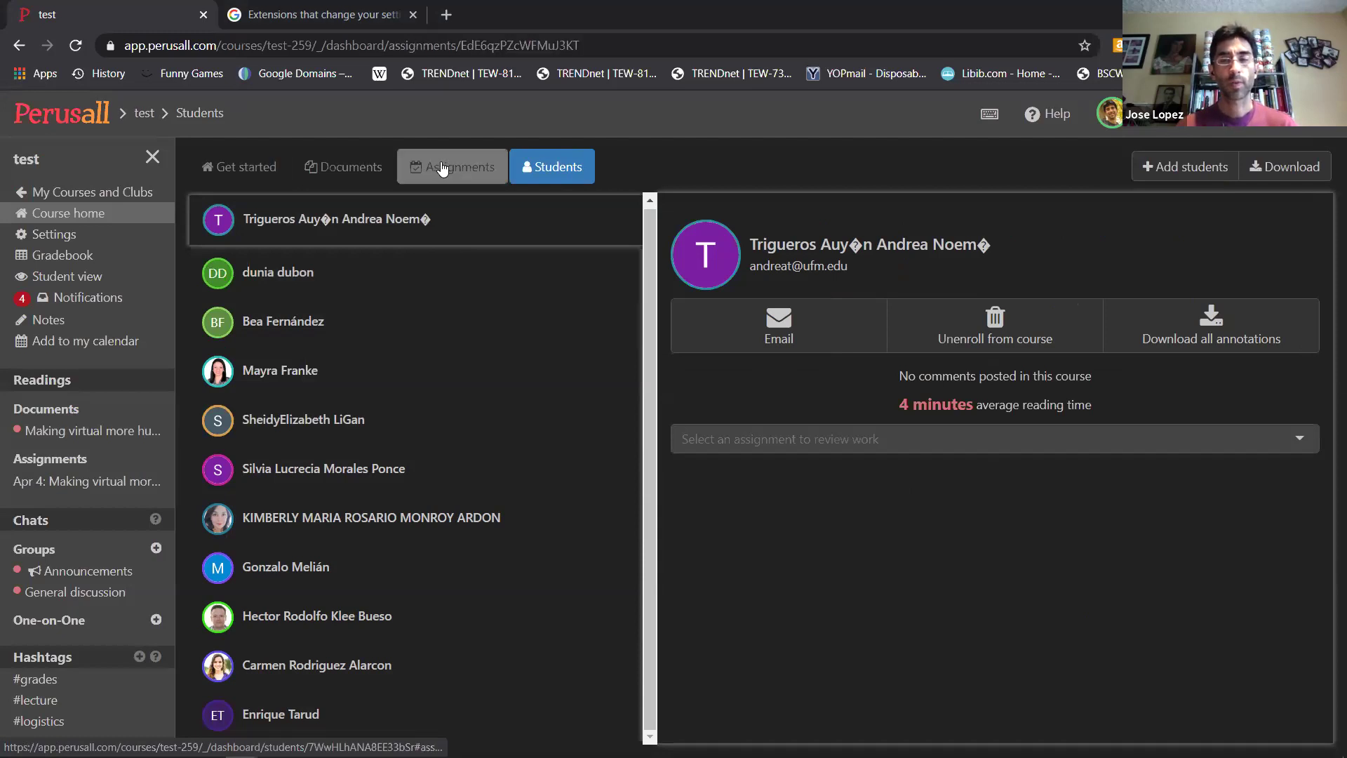
{"action": "left_click", "coordinate": [738, 324]}
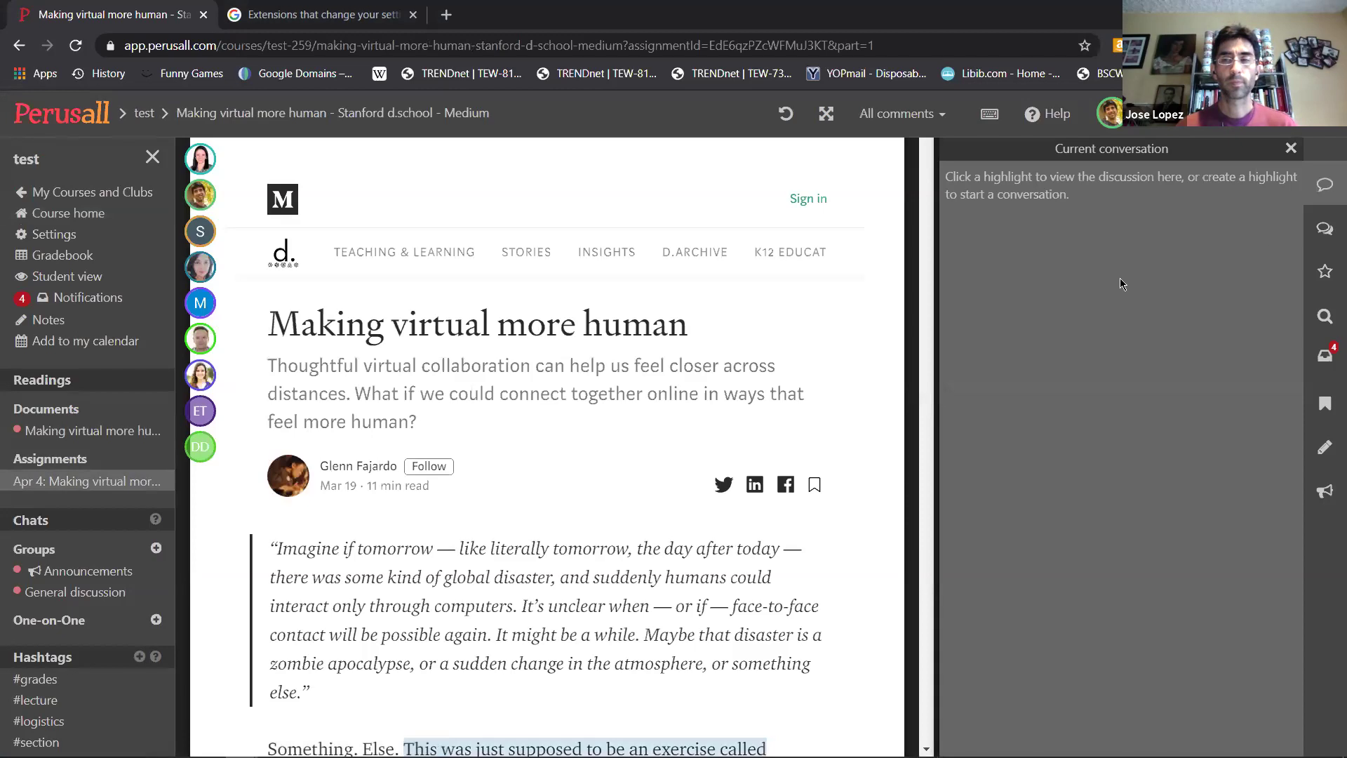
{"action": "left_click", "coordinate": [1324, 228]}
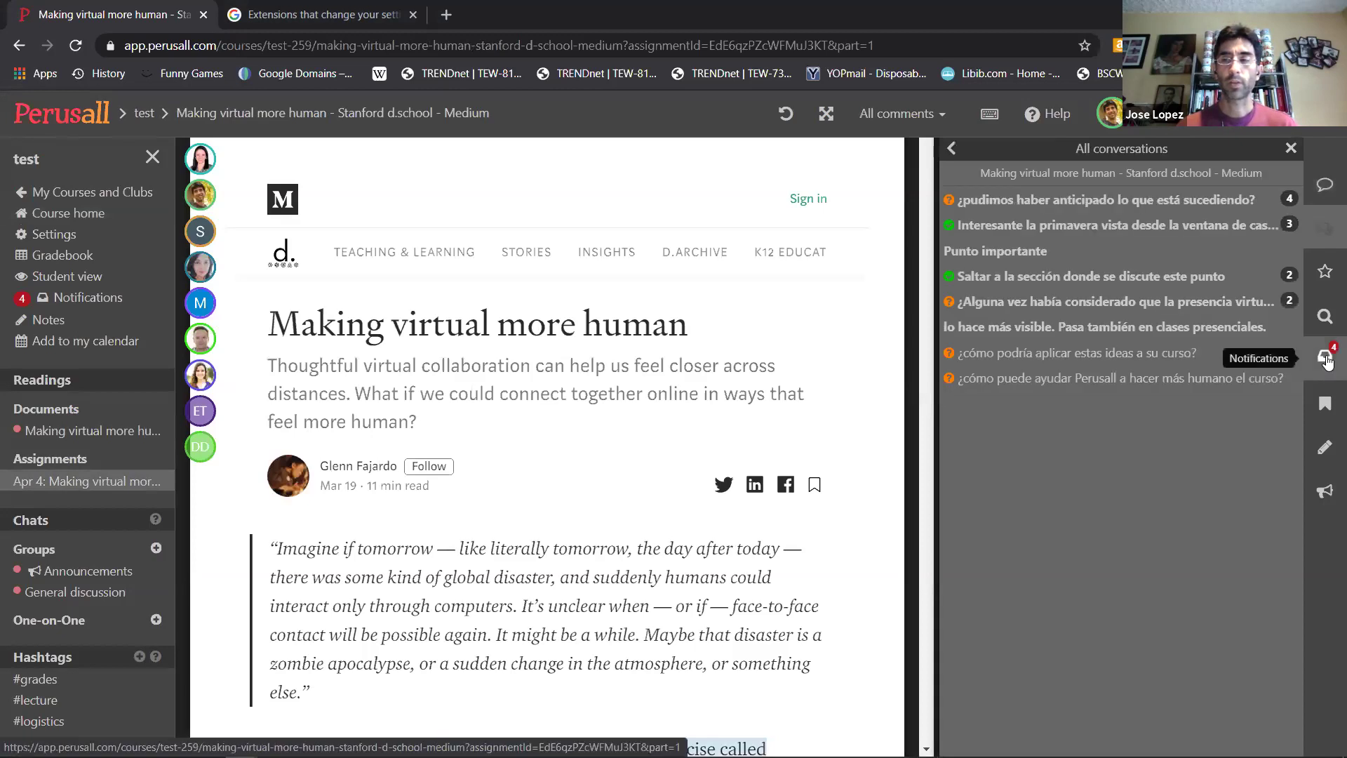
- Review the notifications of replies to comments and mark all of the course's notifications as read
{"action": "left_click", "coordinate": [1326, 359]}
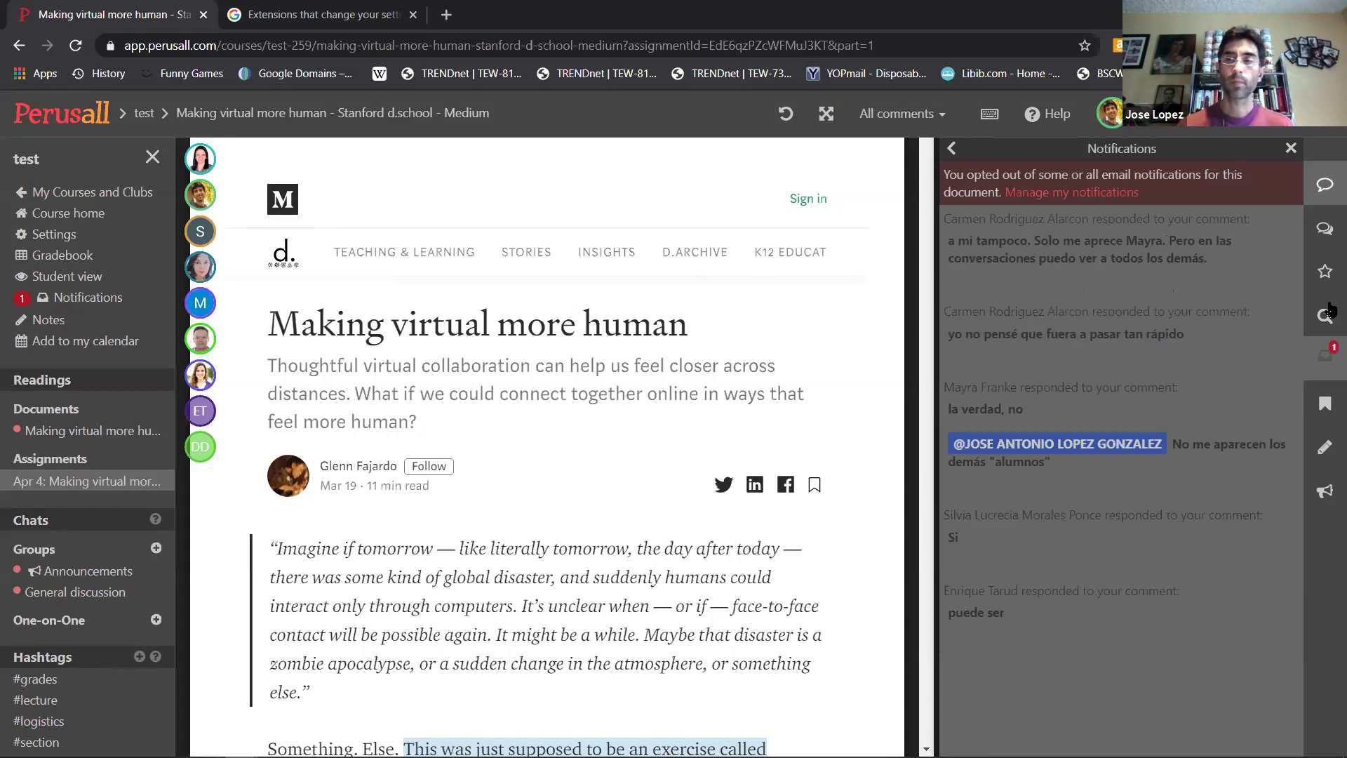
{"action": "left_click", "coordinate": [97, 306]}
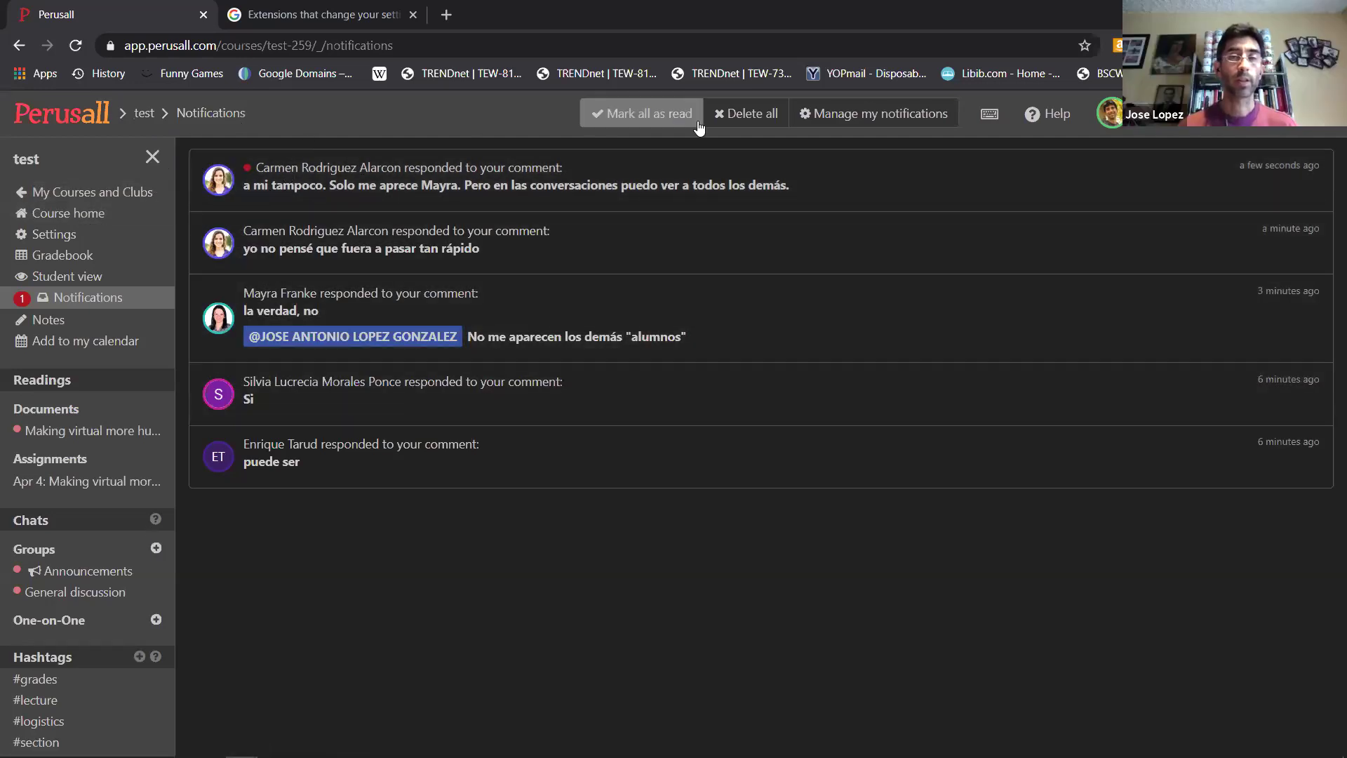
{"action": "left_click", "coordinate": [611, 116]}
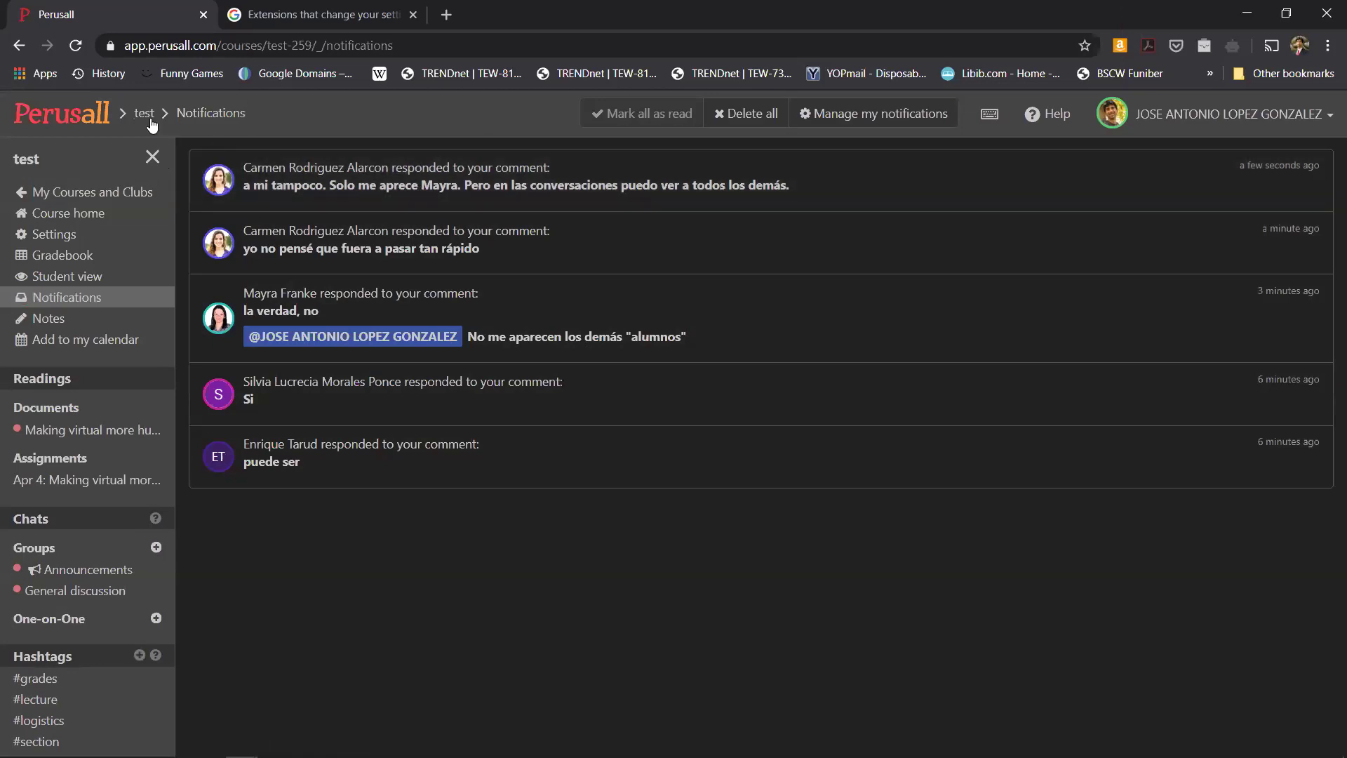
- Reopen the assignment from the course home and view its list of conversations and the starred comments
{"action": "left_click", "coordinate": [150, 121]}
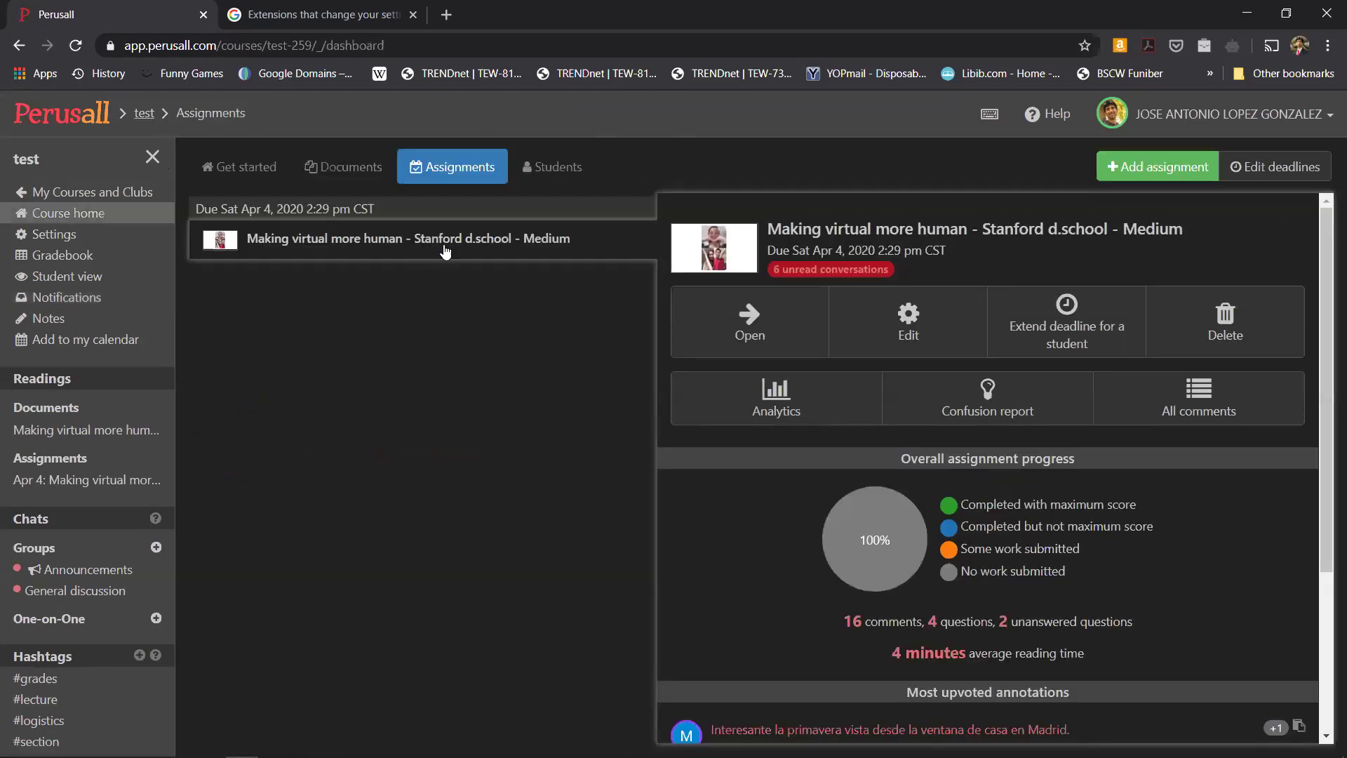
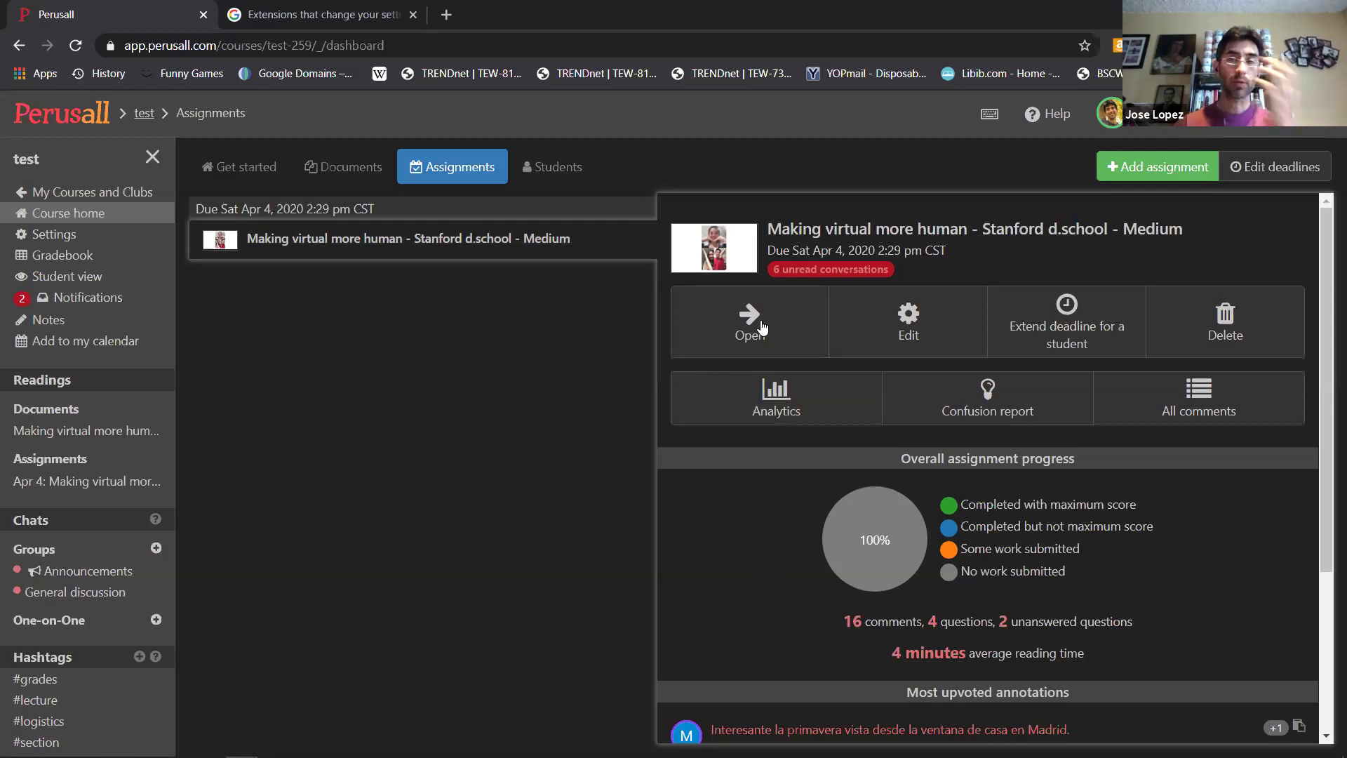
{"action": "left_click", "coordinate": [763, 328]}
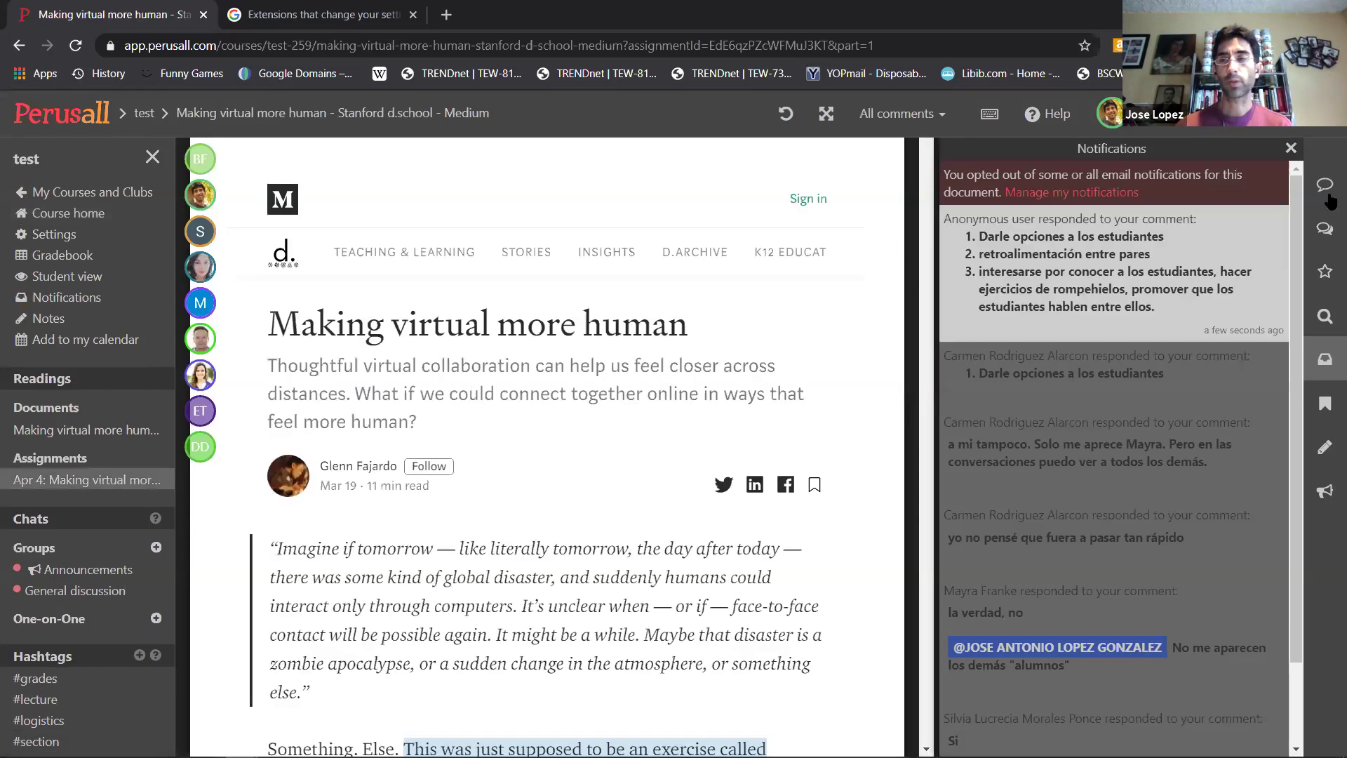
{"action": "left_click", "coordinate": [1324, 229]}
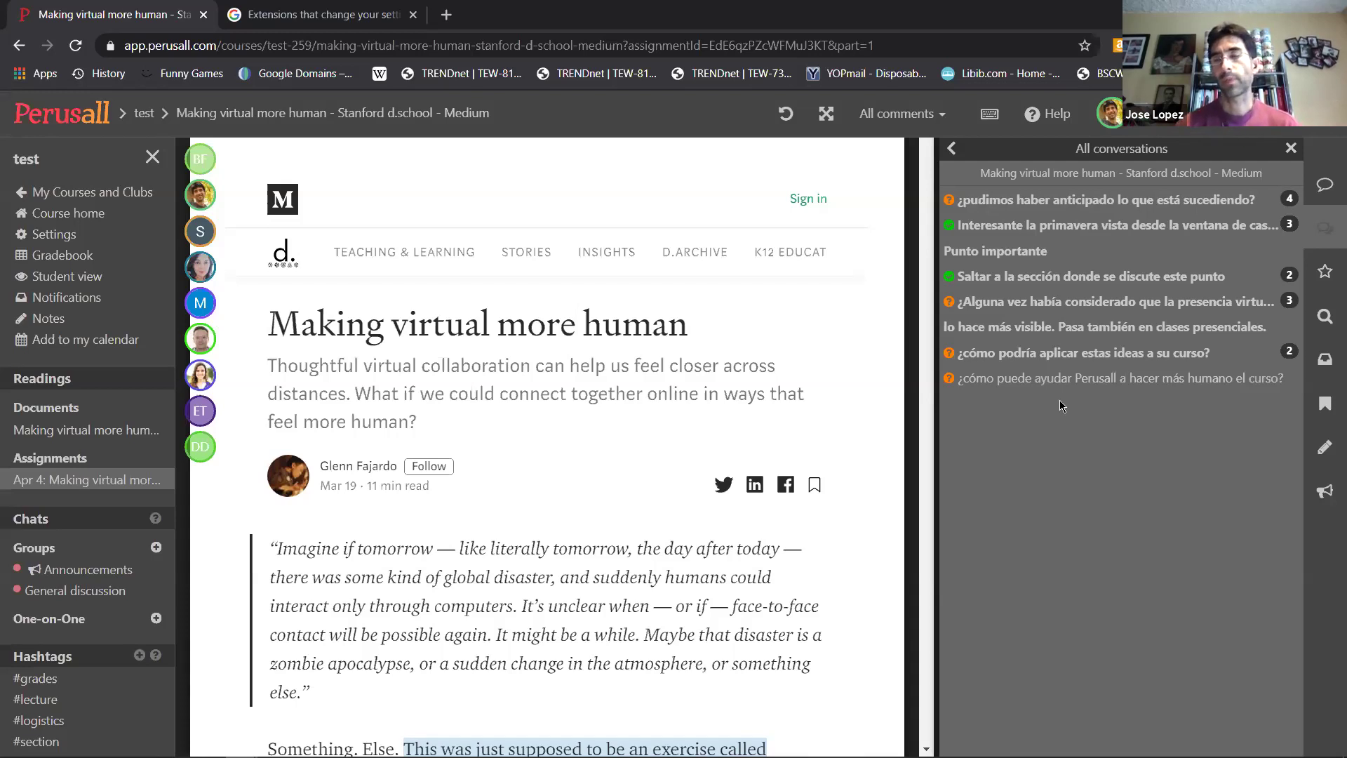
{"action": "left_click", "coordinate": [1323, 275]}
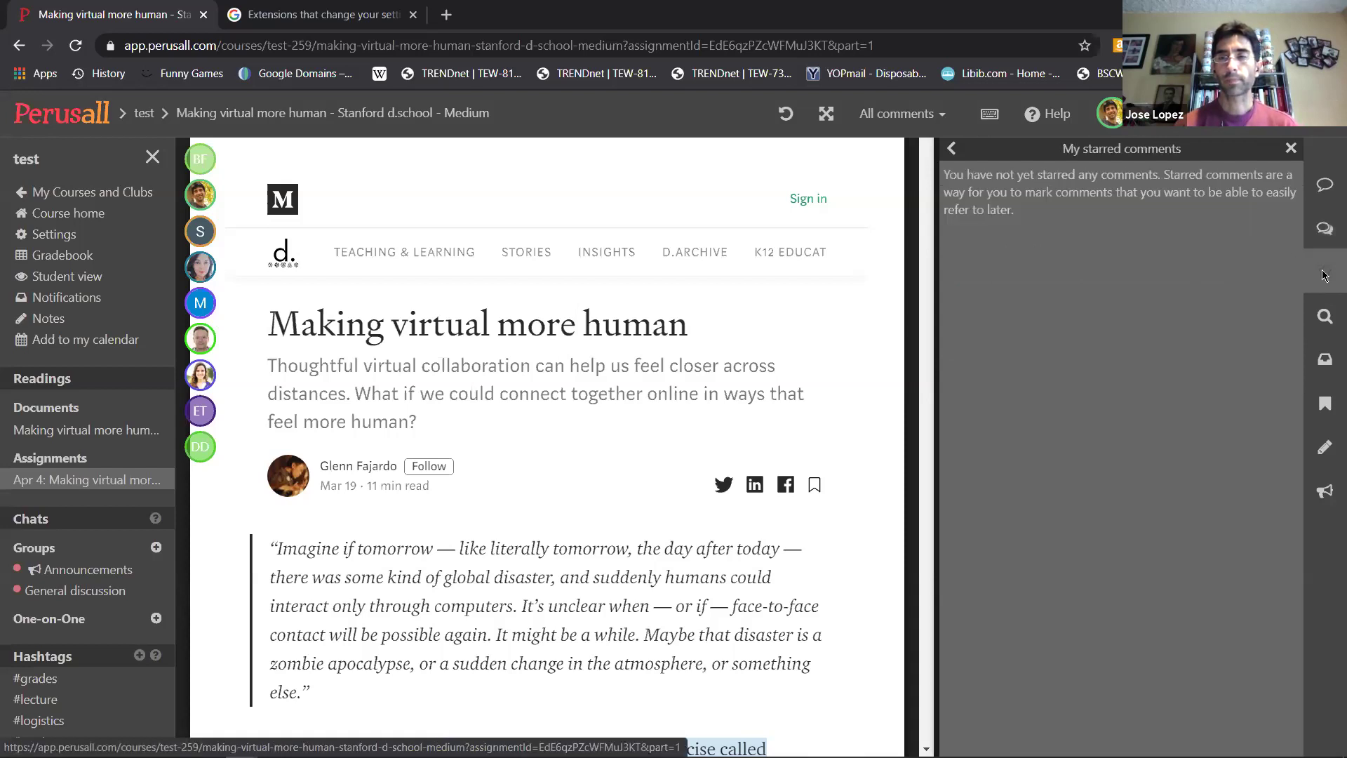
{"action": "left_click", "coordinate": [952, 148]}
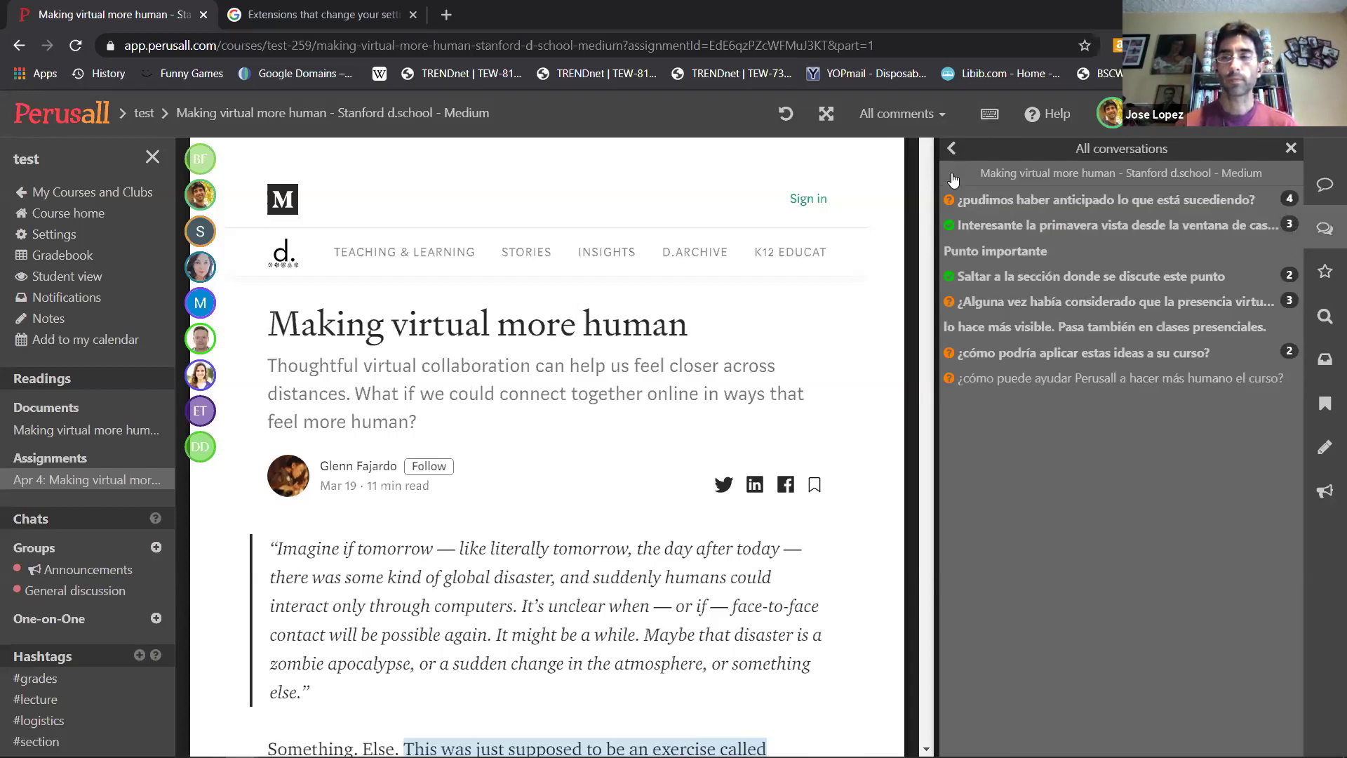
- Look through the highlighted passages of the reading as instructor and close the list of conversations
{"action": "scroll", "coordinate": [542, 495], "scroll_direction": "down", "scroll_amount": 5}
{"action": "scroll", "coordinate": [542, 494], "scroll_direction": "down", "scroll_amount": 12}
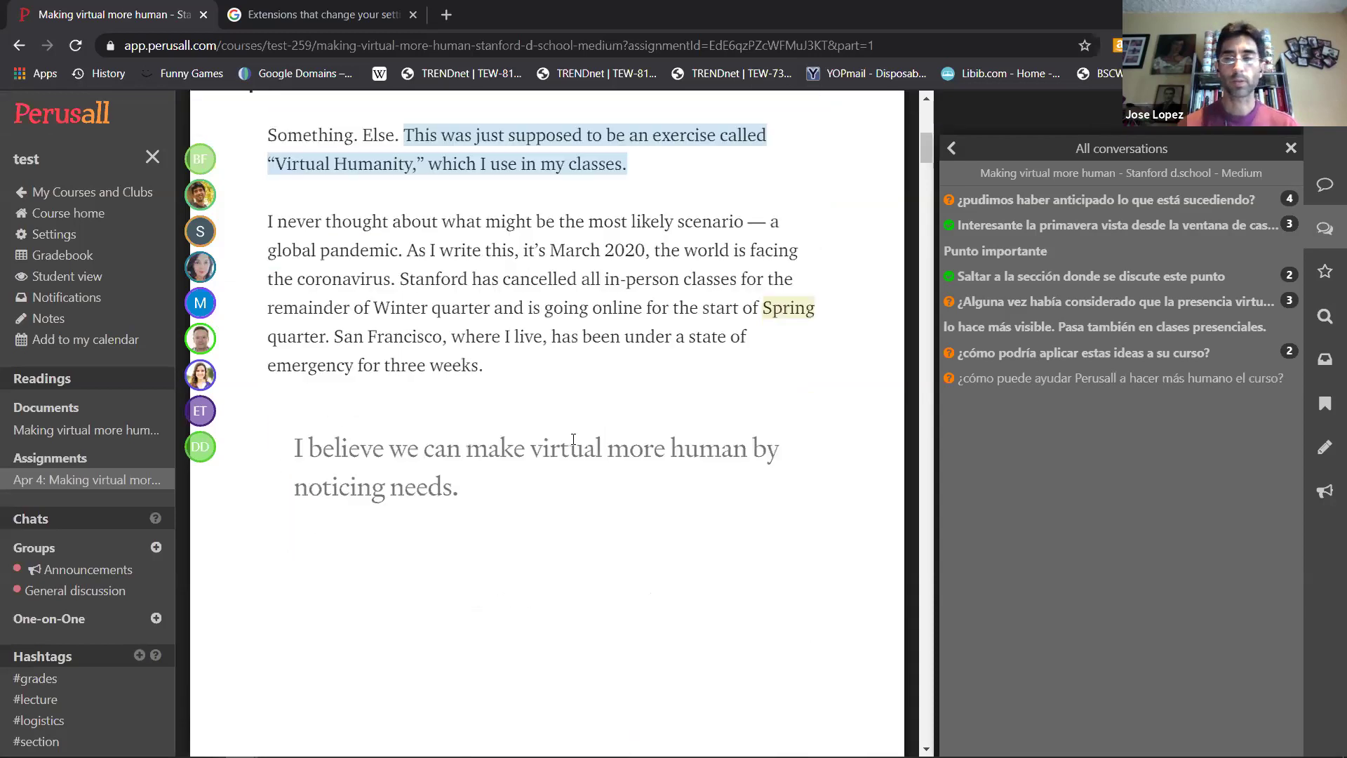
{"action": "scroll", "coordinate": [600, 414], "scroll_direction": "down", "scroll_amount": 18}
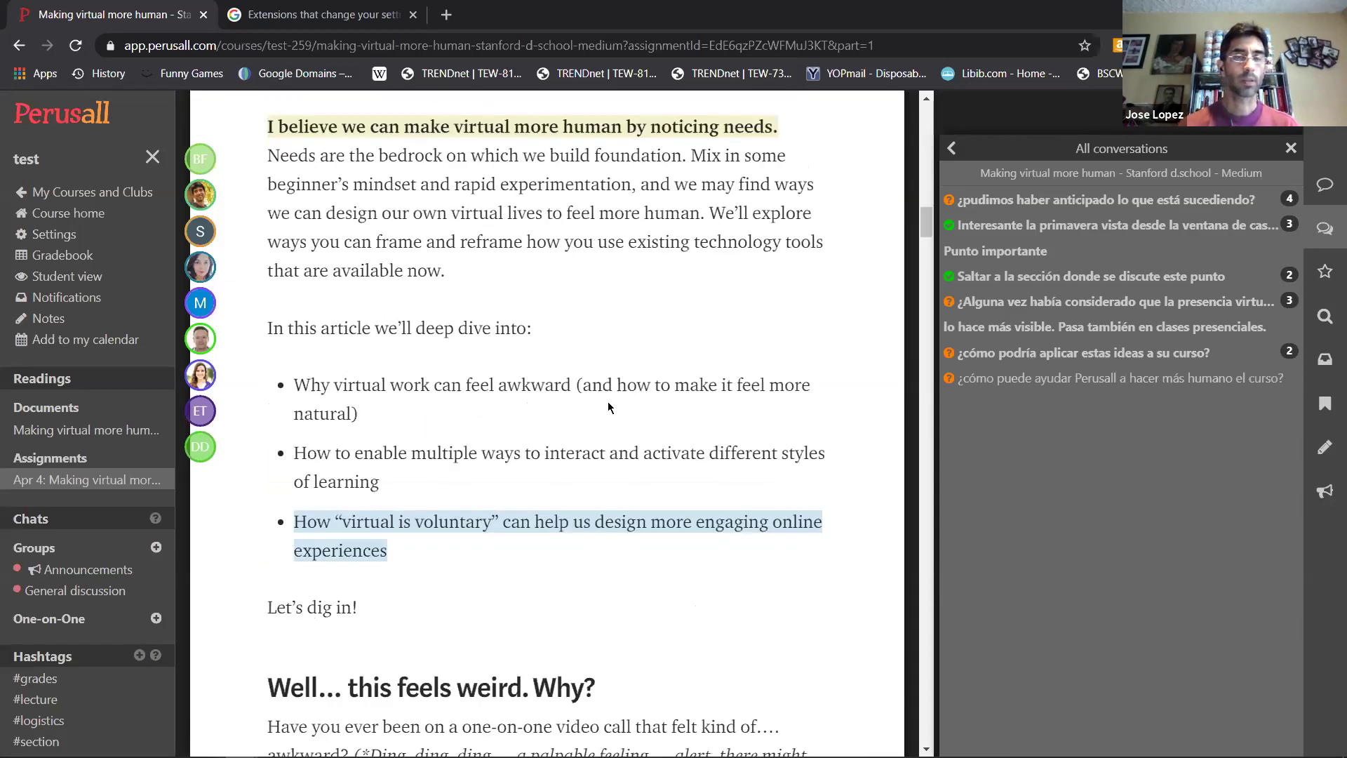
{"action": "scroll", "coordinate": [606, 411], "scroll_direction": "down", "scroll_amount": 4}
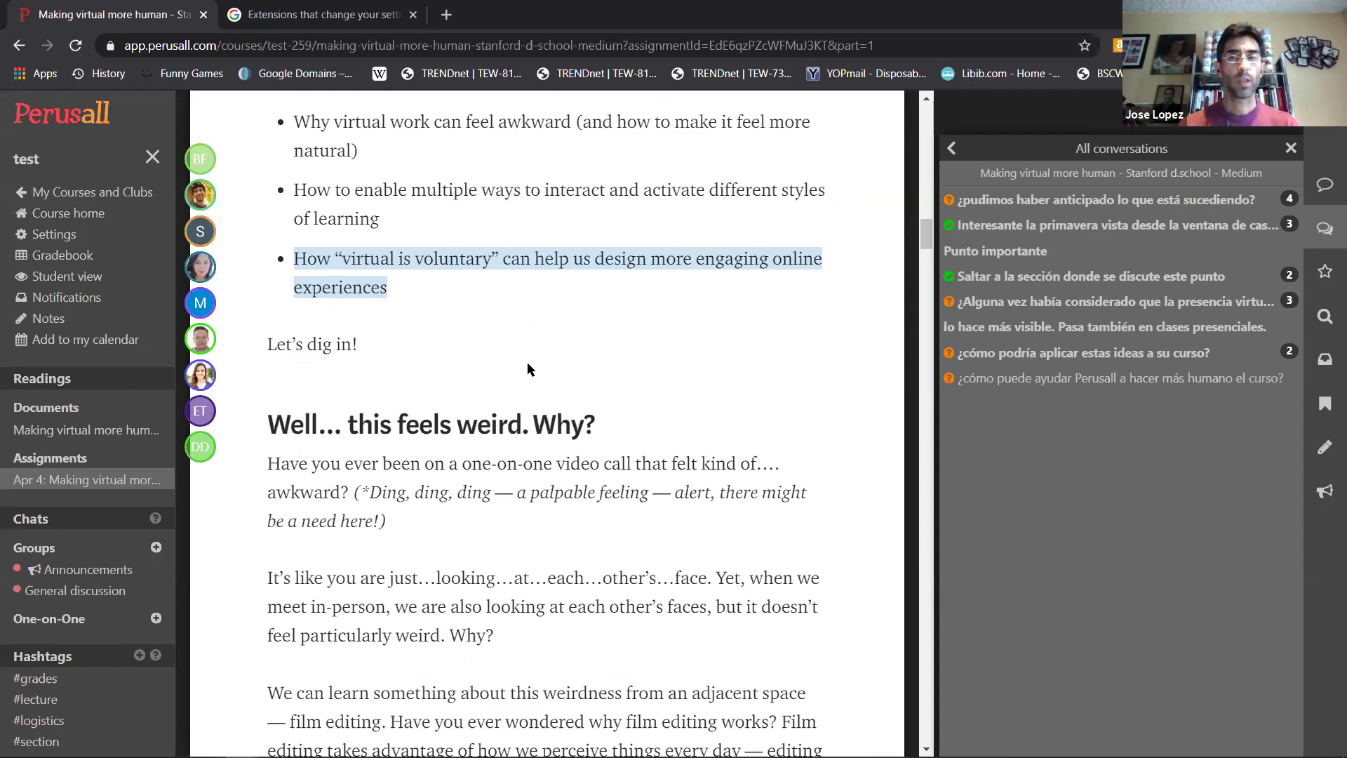
{"action": "scroll", "coordinate": [589, 295], "scroll_direction": "up", "scroll_amount": 10}
{"action": "scroll", "coordinate": [574, 271], "scroll_direction": "up", "scroll_amount": 10}
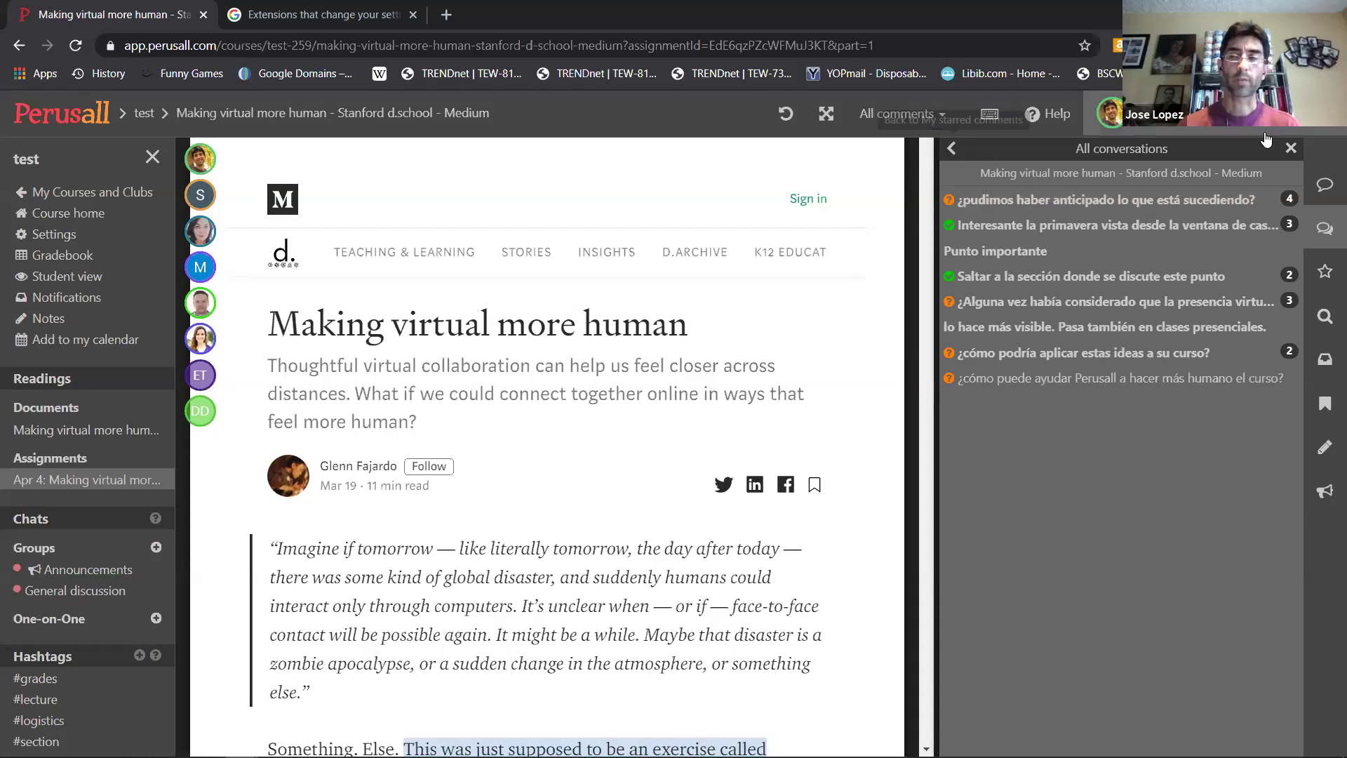
{"action": "left_click", "coordinate": [1290, 148]}
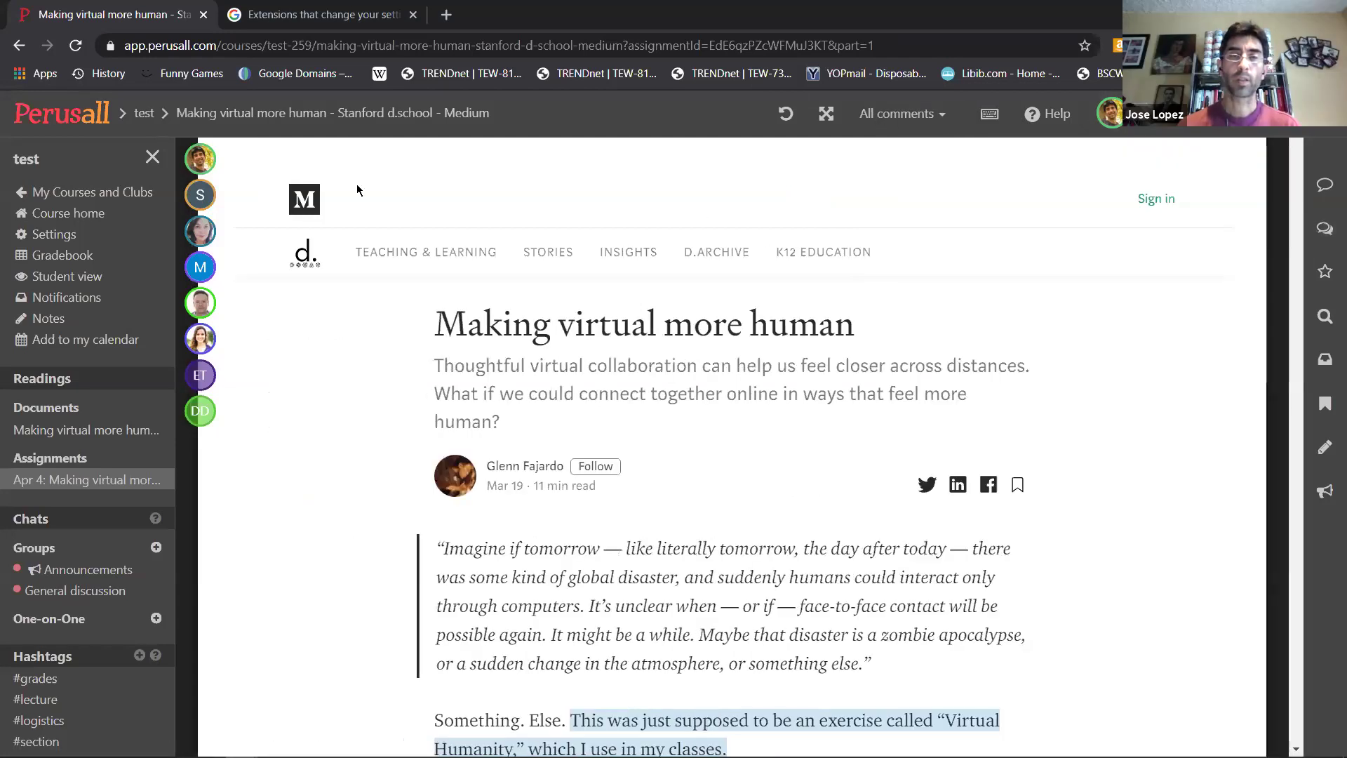
- Return to the test course home and view its documents and the assignment that uses the reading
{"action": "left_click", "coordinate": [144, 115]}
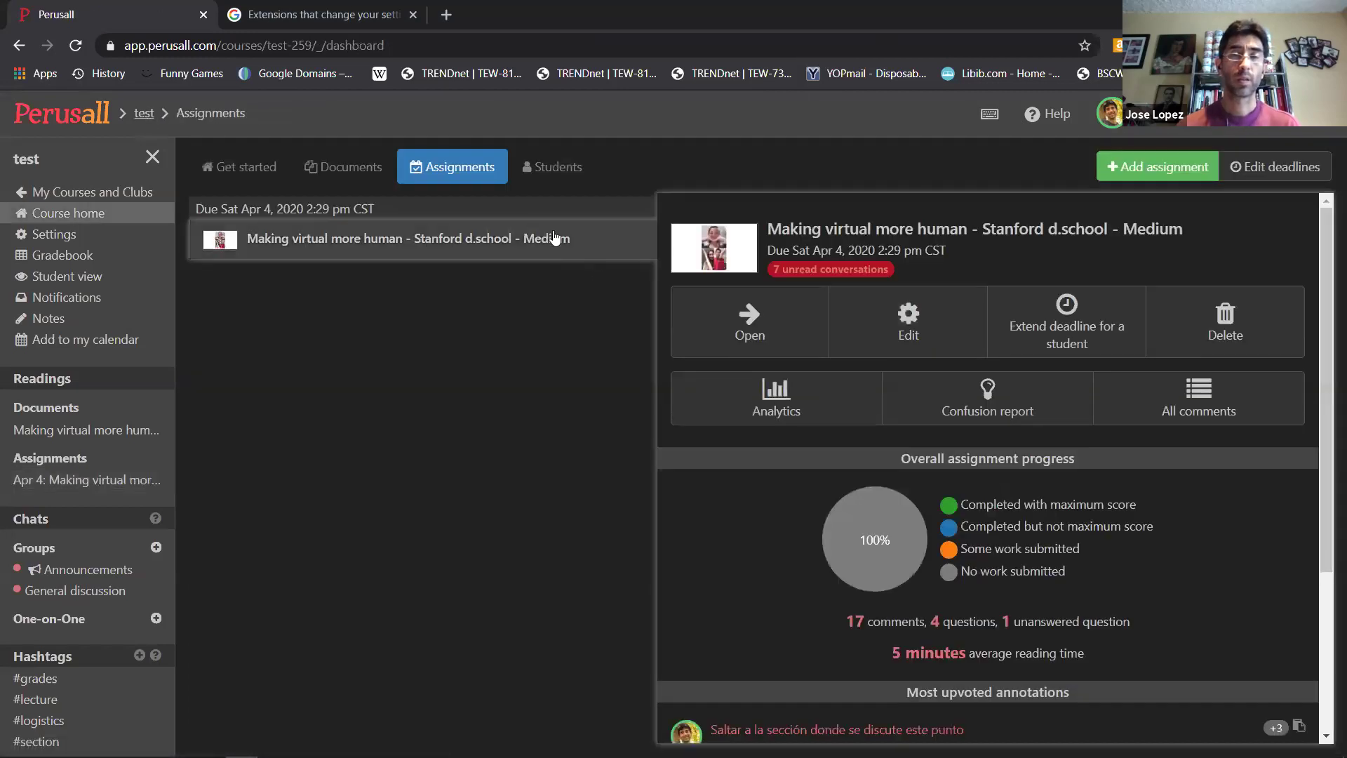
{"action": "left_click", "coordinate": [346, 171]}
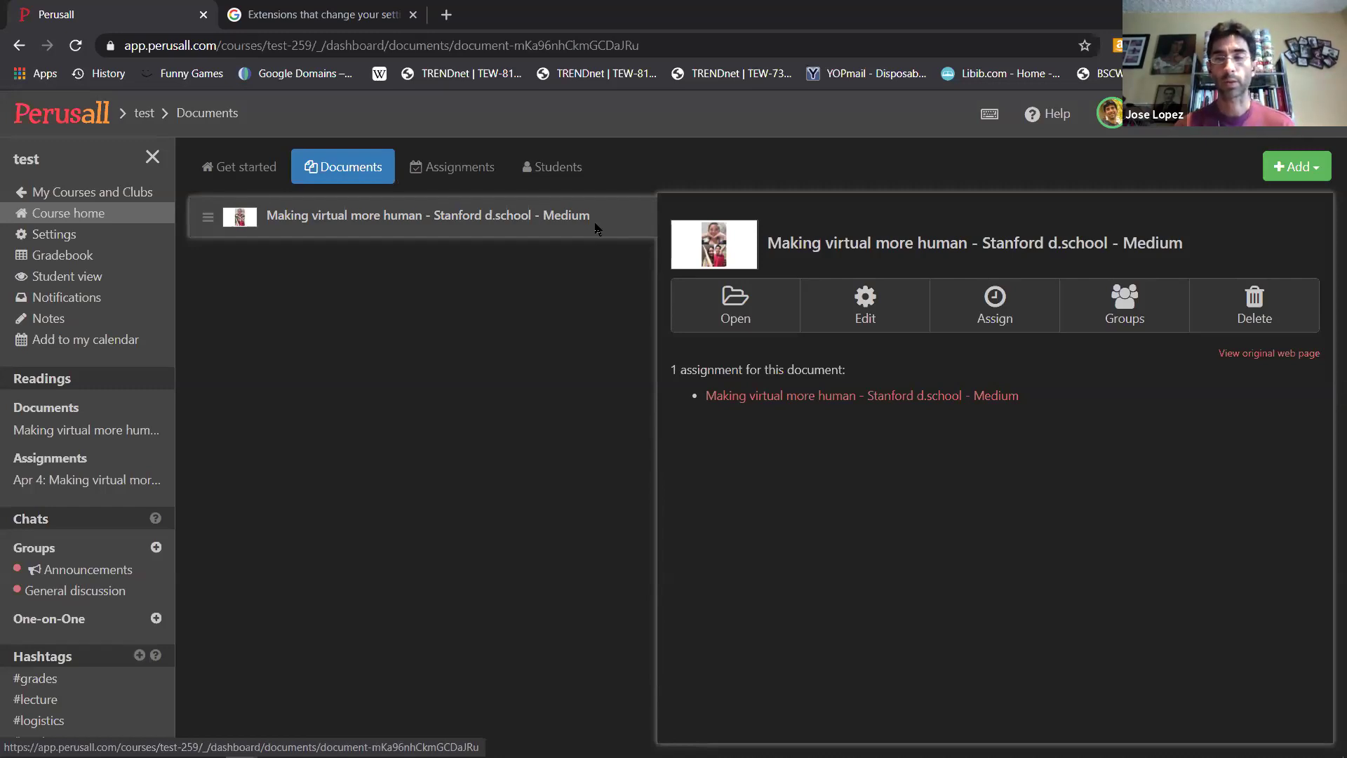
{"action": "left_click", "coordinate": [463, 176]}
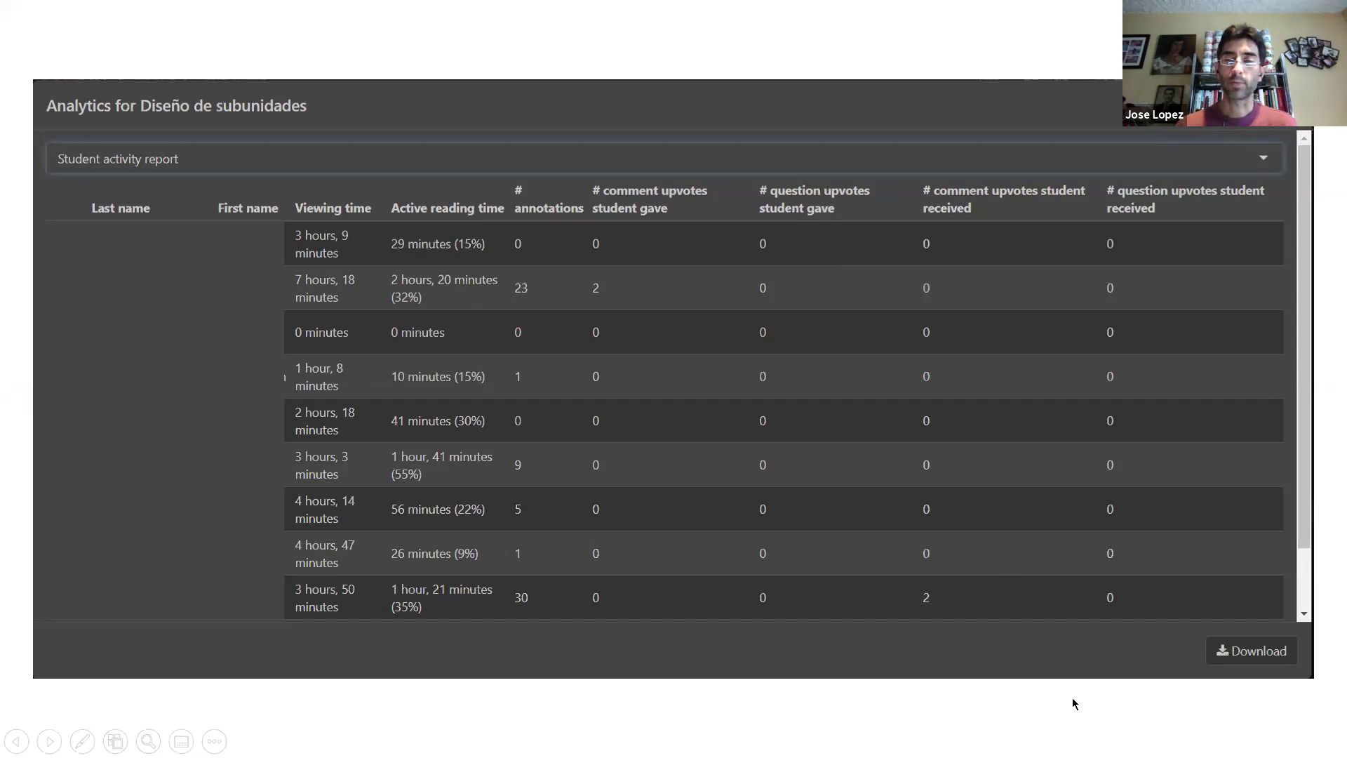
{"action": "key", "text": "Right"}
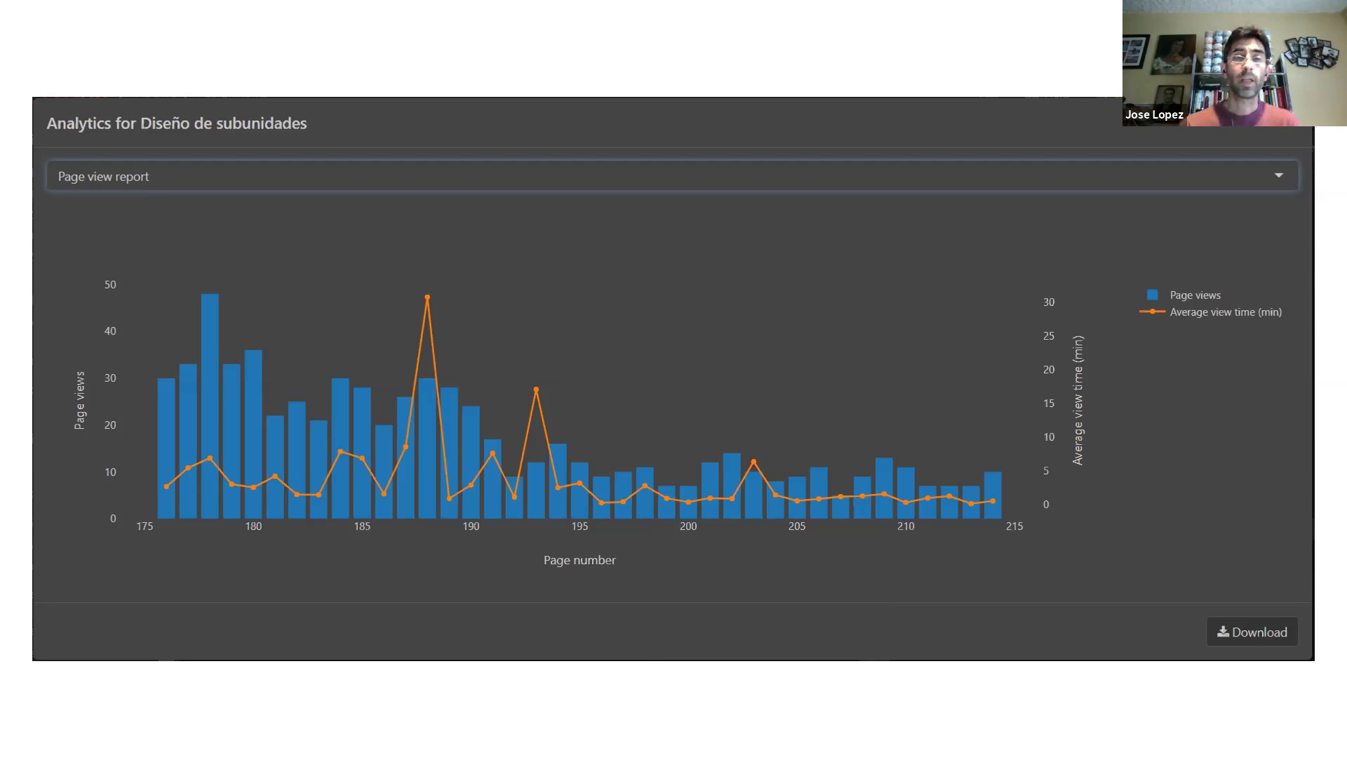
{"action": "key", "text": "Right"}
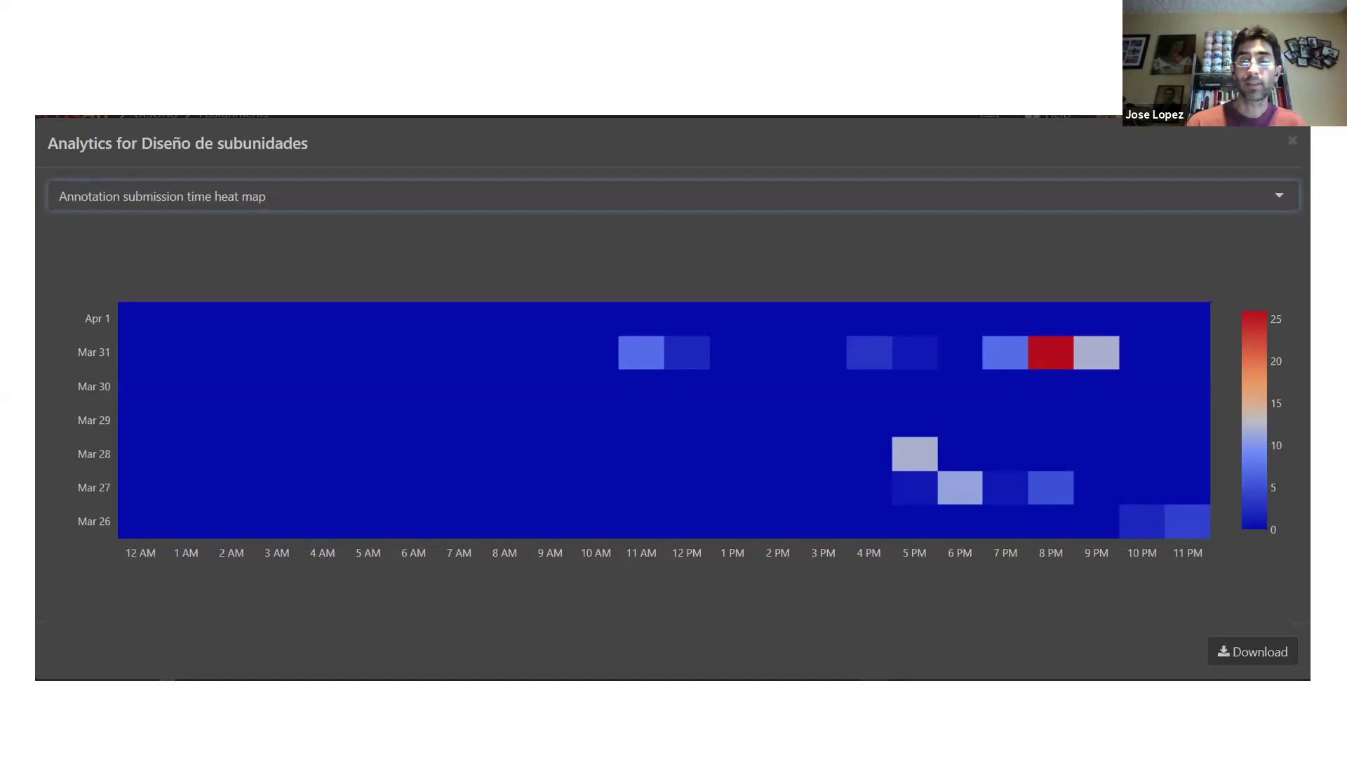
{"action": "left_click", "coordinate": [725, 227]}
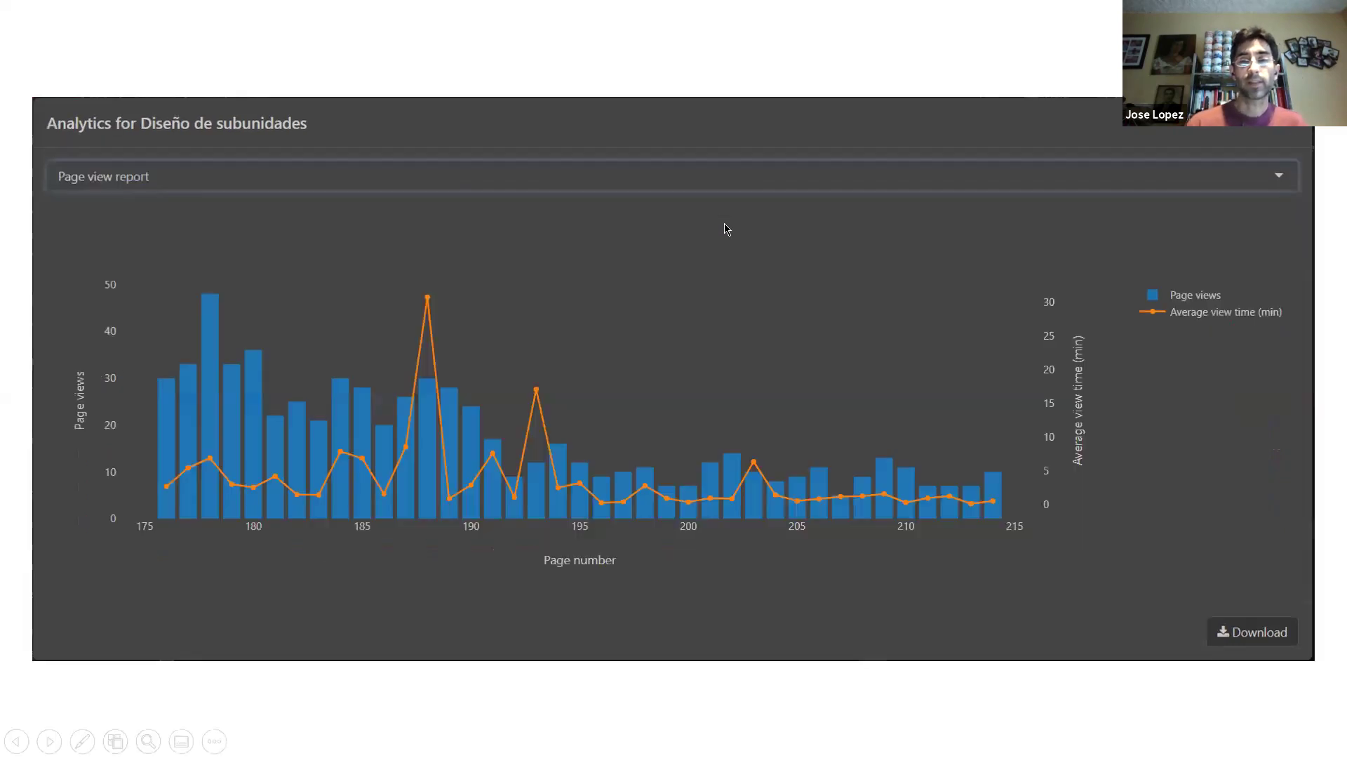
{"action": "left_click", "coordinate": [726, 227]}
{"action": "left_click", "coordinate": [725, 227]}
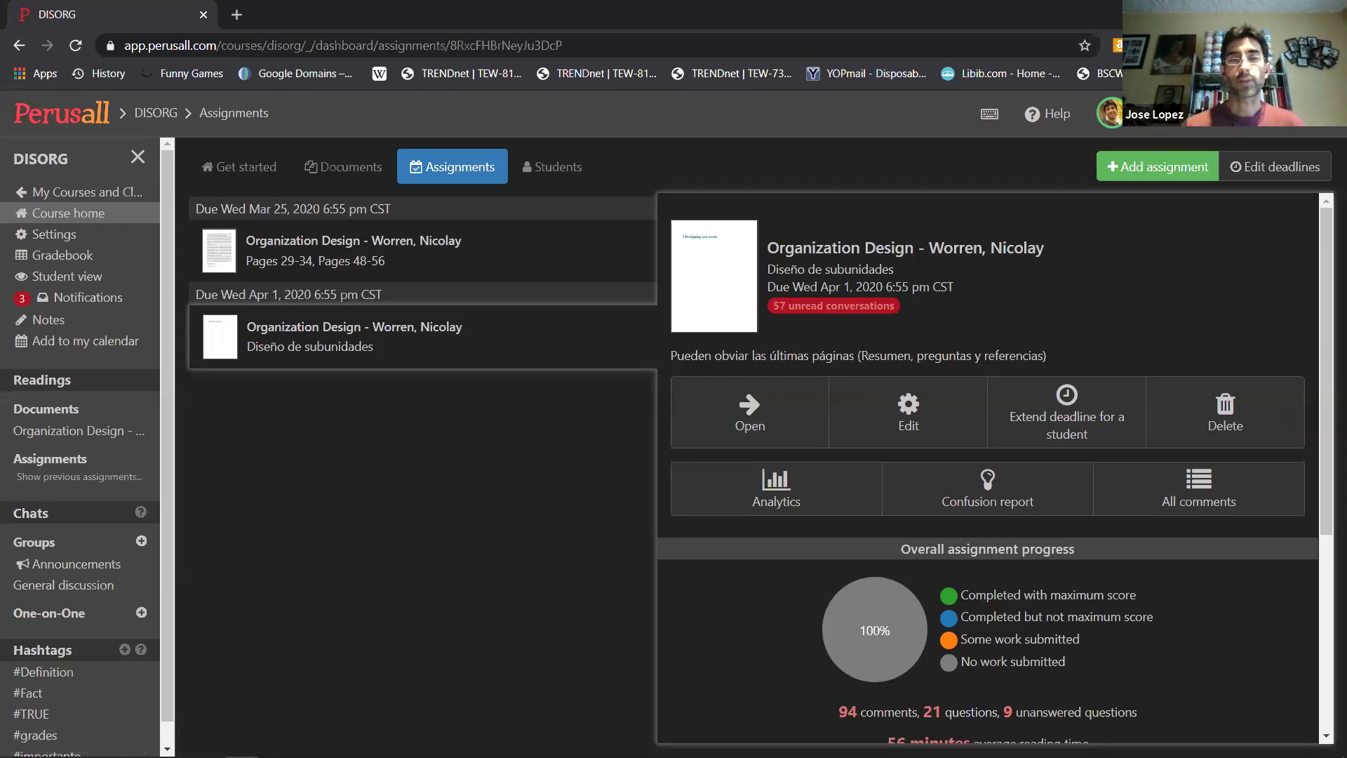
{"action": "key", "text": "Left"}
{"action": "key", "text": "Left"}
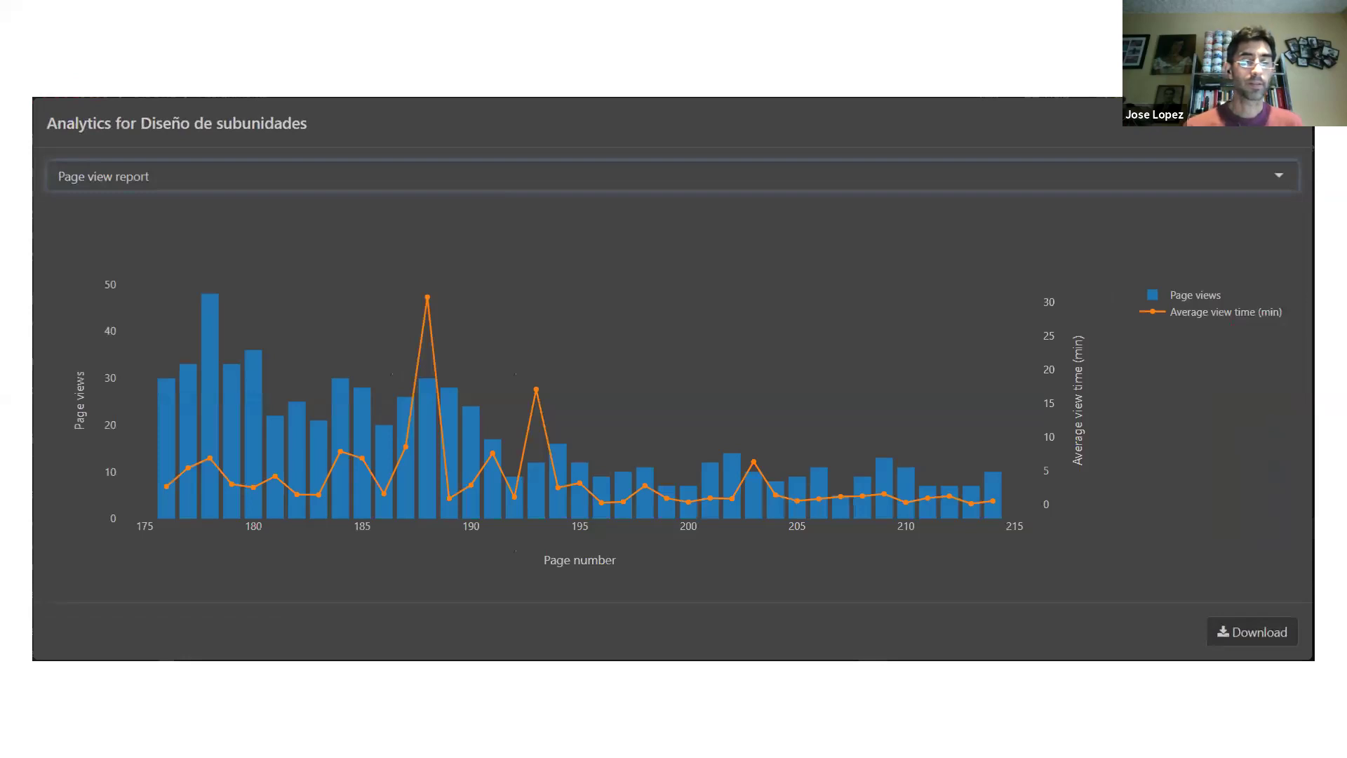
{"action": "key", "text": "Left"}
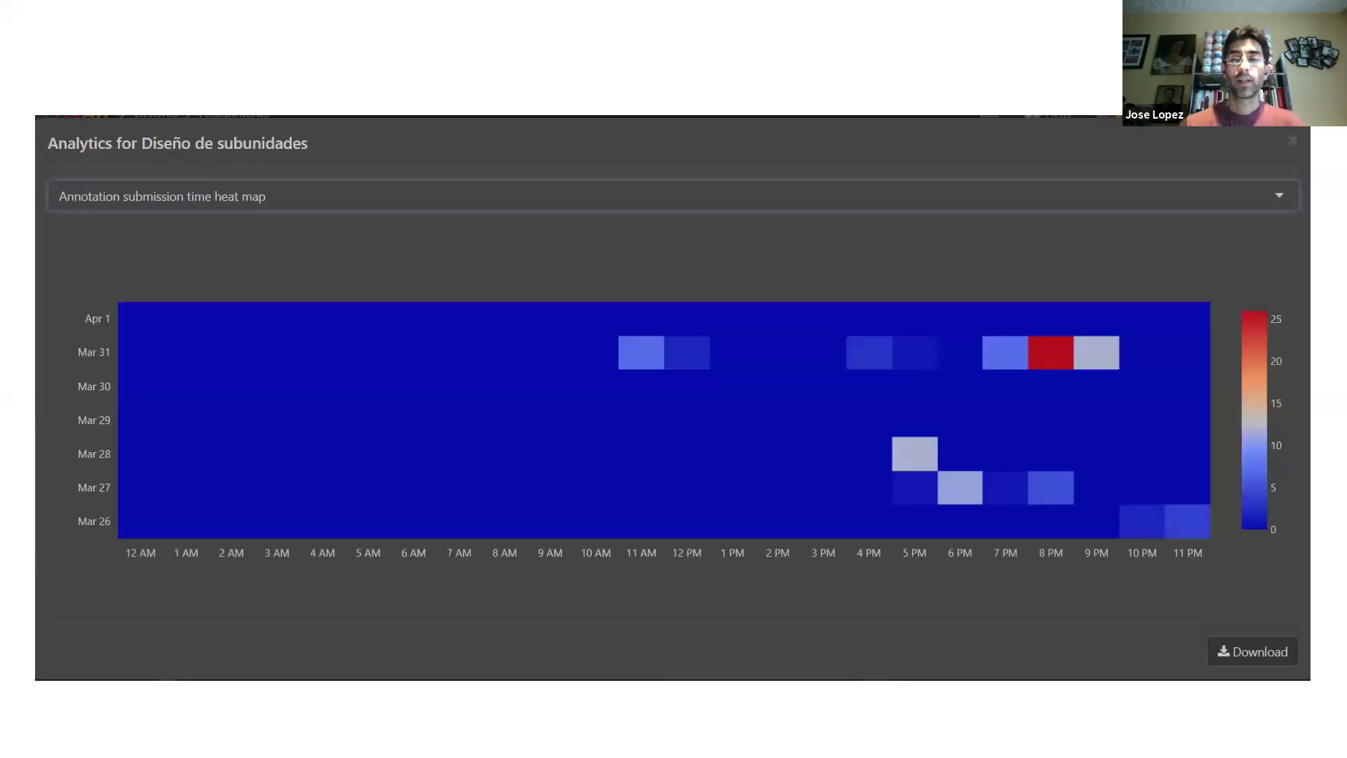
{"action": "key", "text": "Left"}
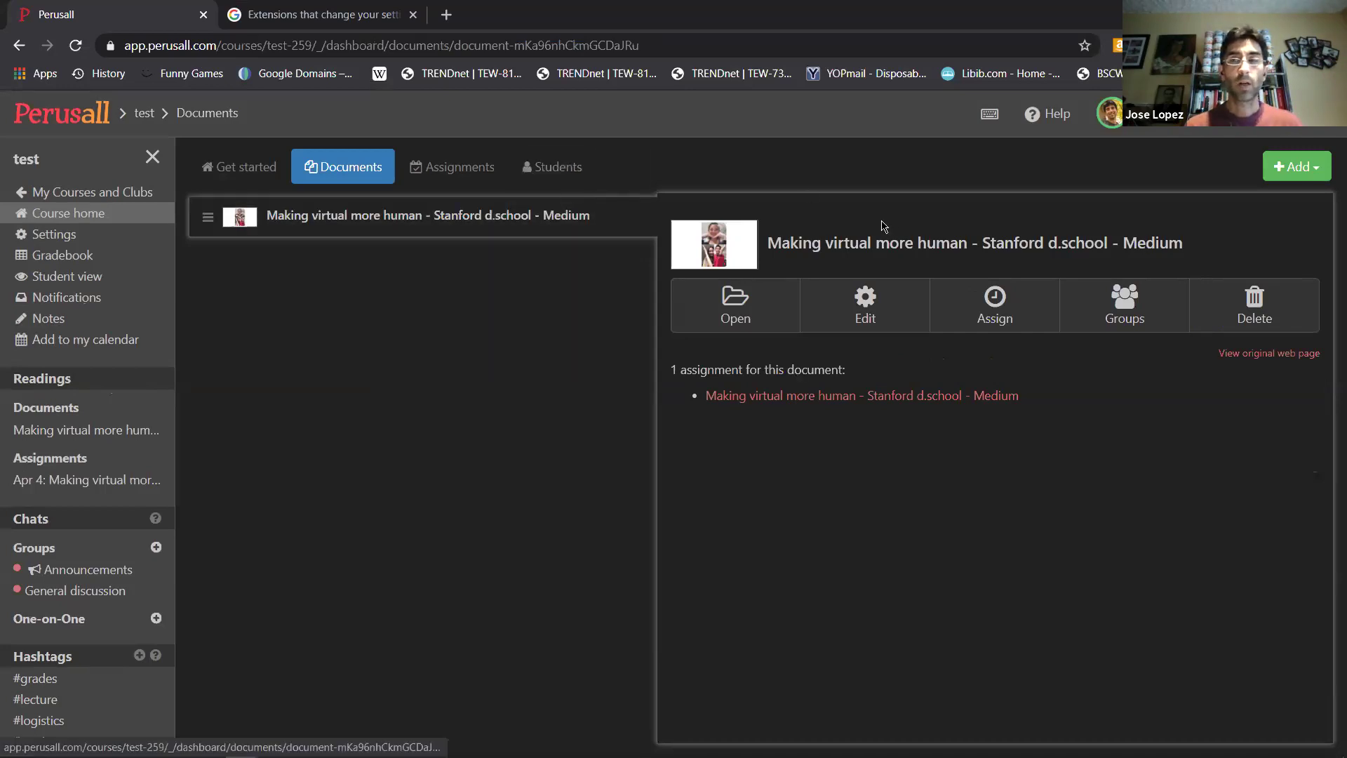
- Review the test course's setup guide, assignments and students, and reopen the course from the list of courses
{"action": "left_click", "coordinate": [241, 177]}
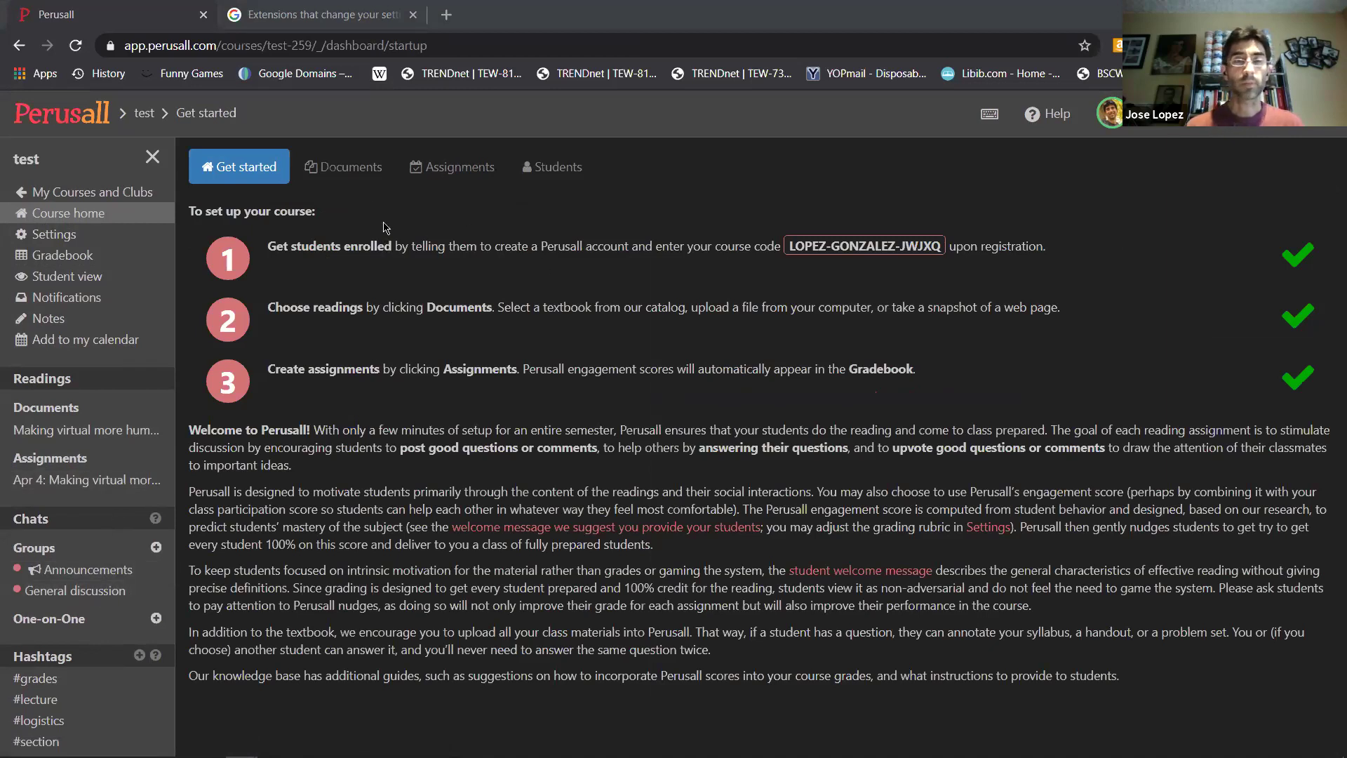
{"action": "left_click", "coordinate": [143, 116]}
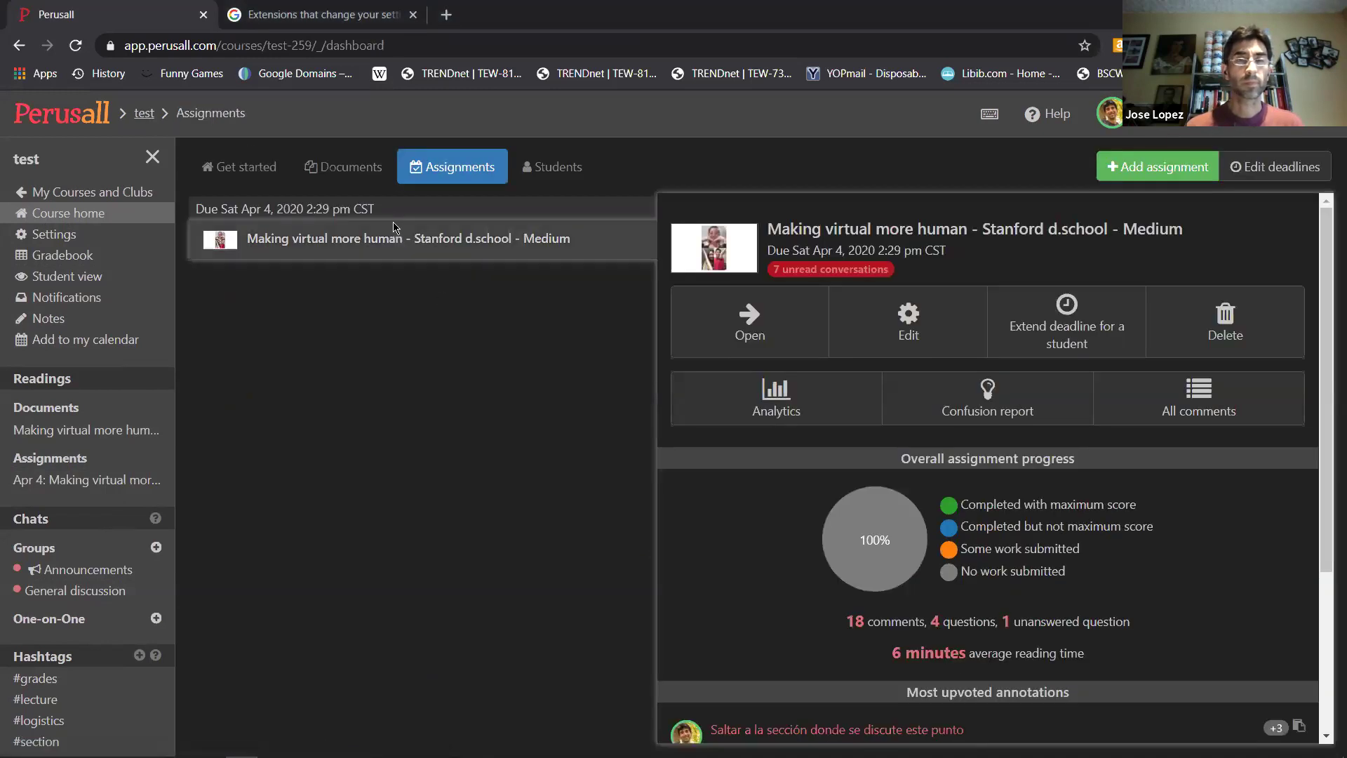
{"action": "left_click", "coordinate": [546, 172]}
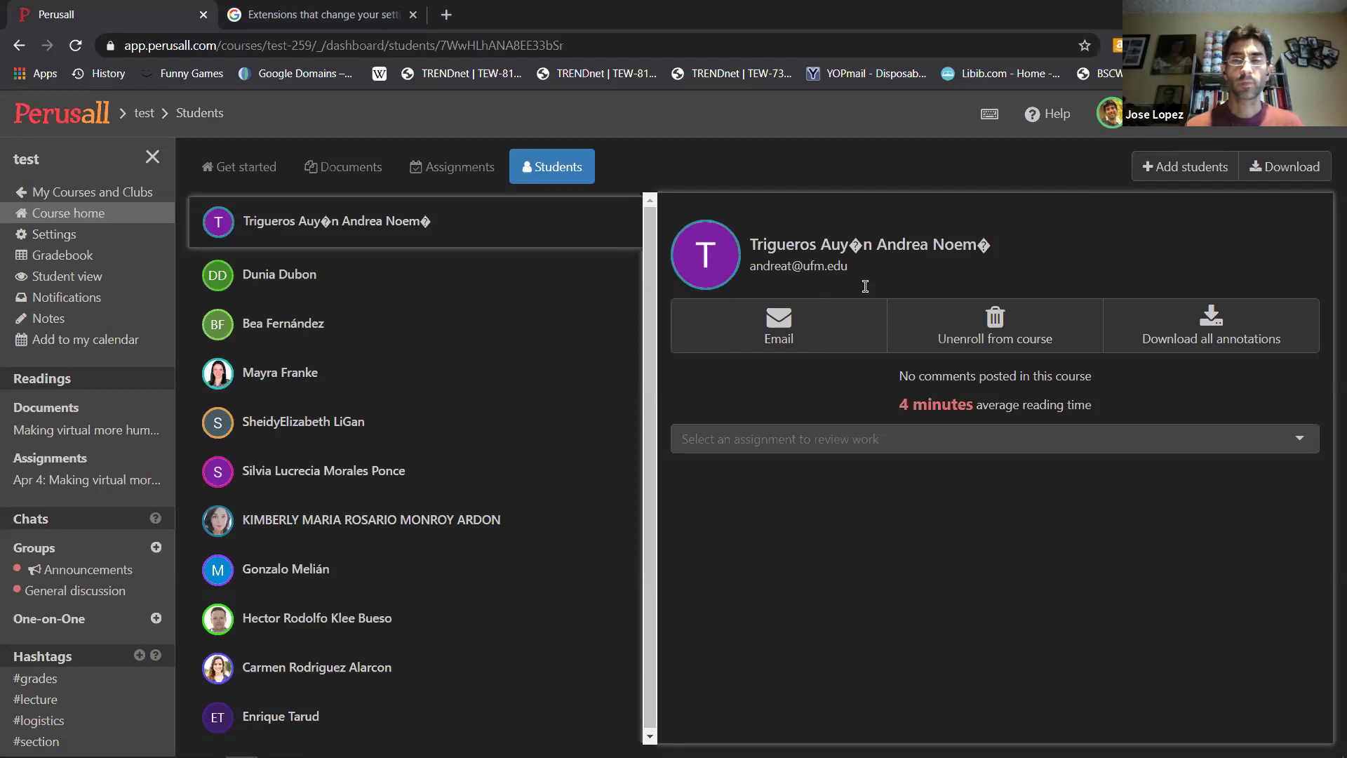
{"action": "left_click", "coordinate": [251, 175]}
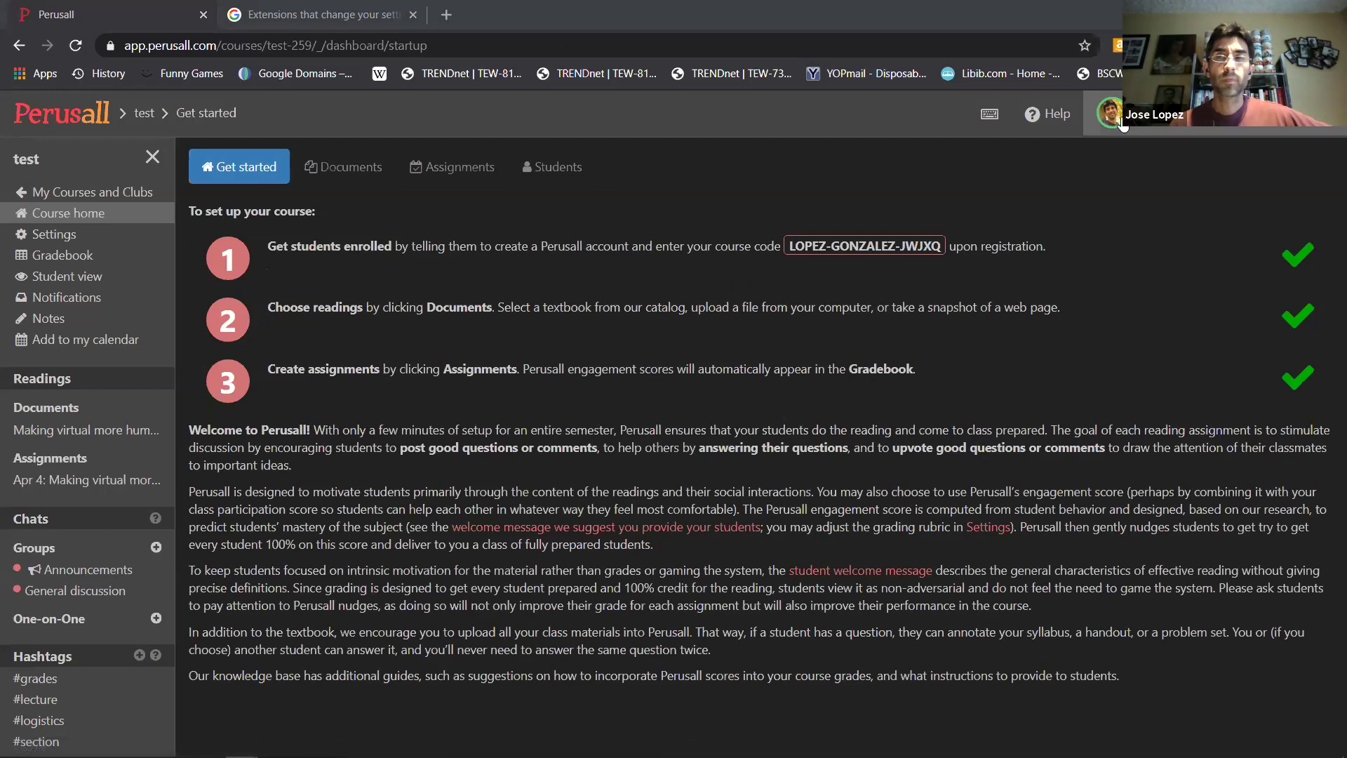
{"action": "left_click", "coordinate": [78, 118]}
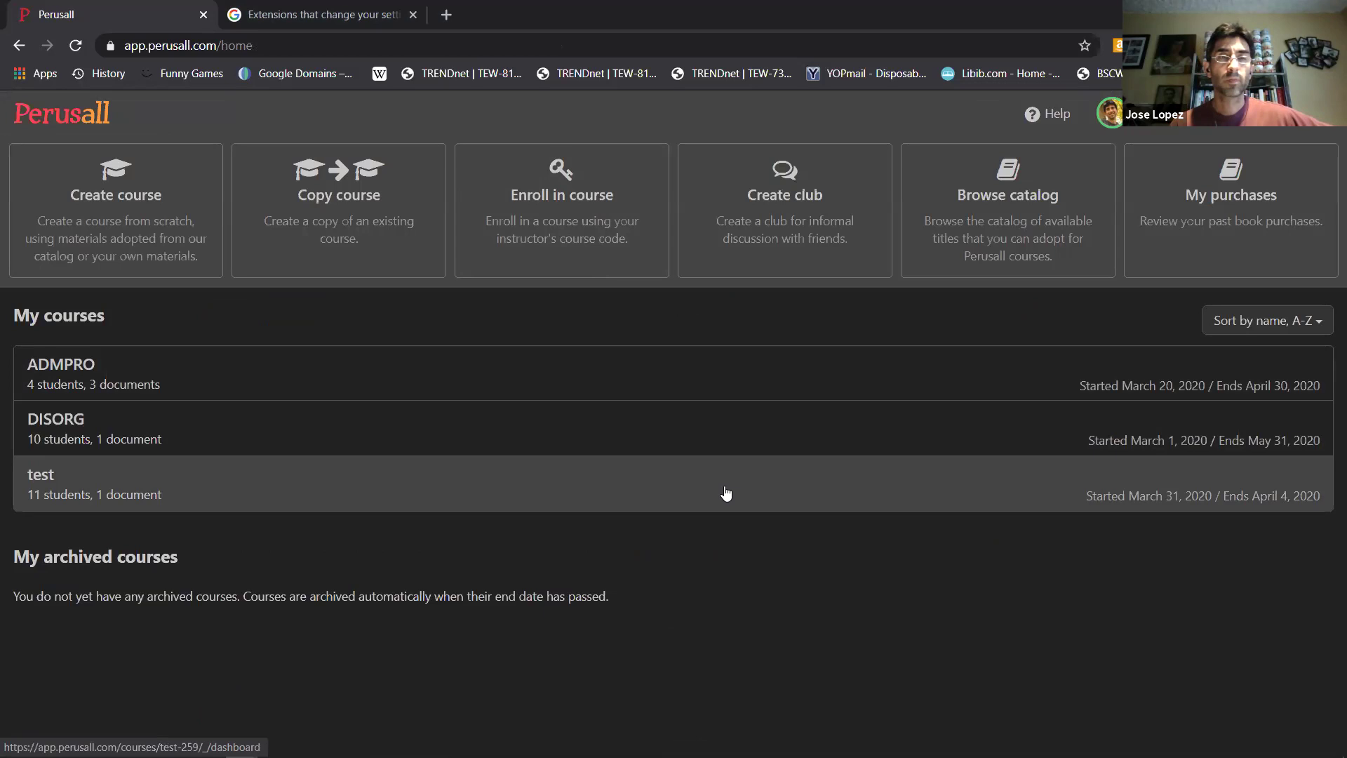
{"action": "left_click", "coordinate": [726, 493]}
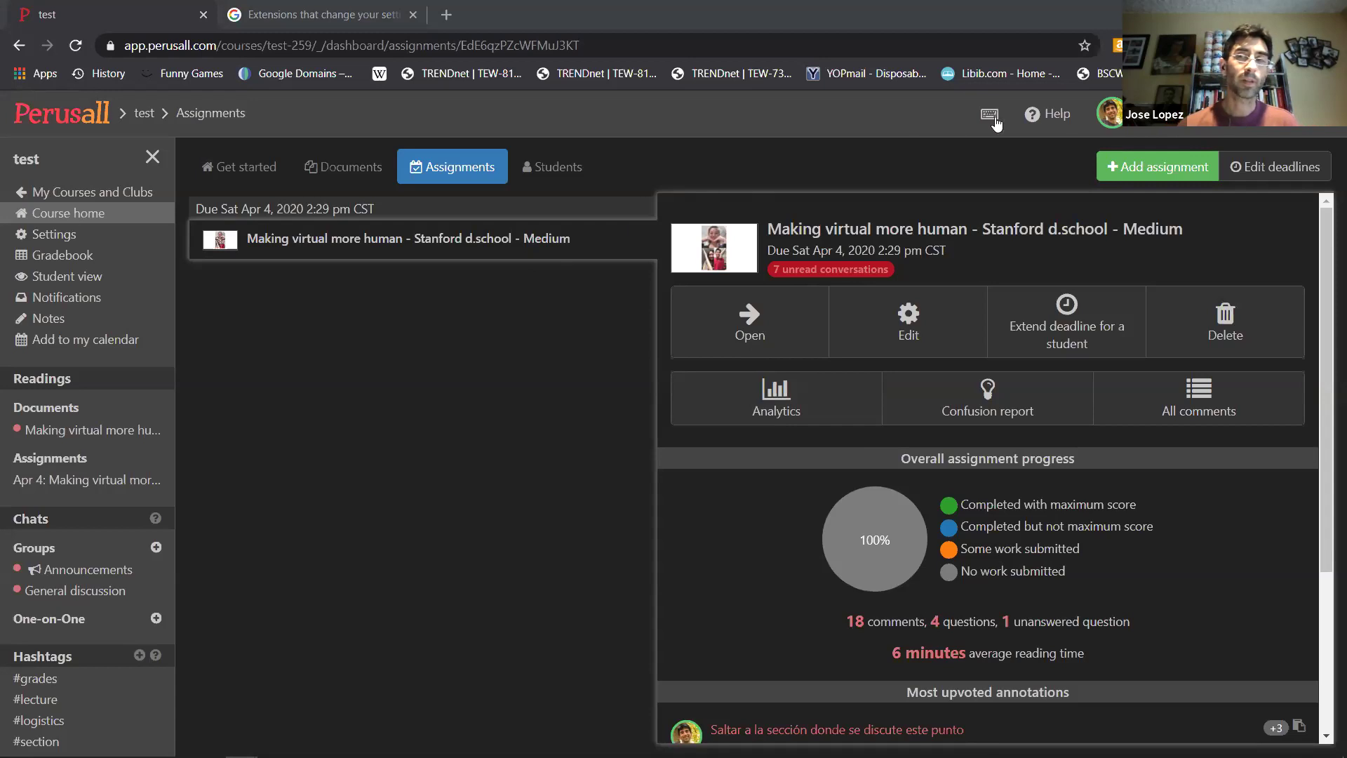
- Search the help for "invite", view the article on collaborating with other instructors, and return to the results
{"action": "left_click", "coordinate": [1034, 114]}
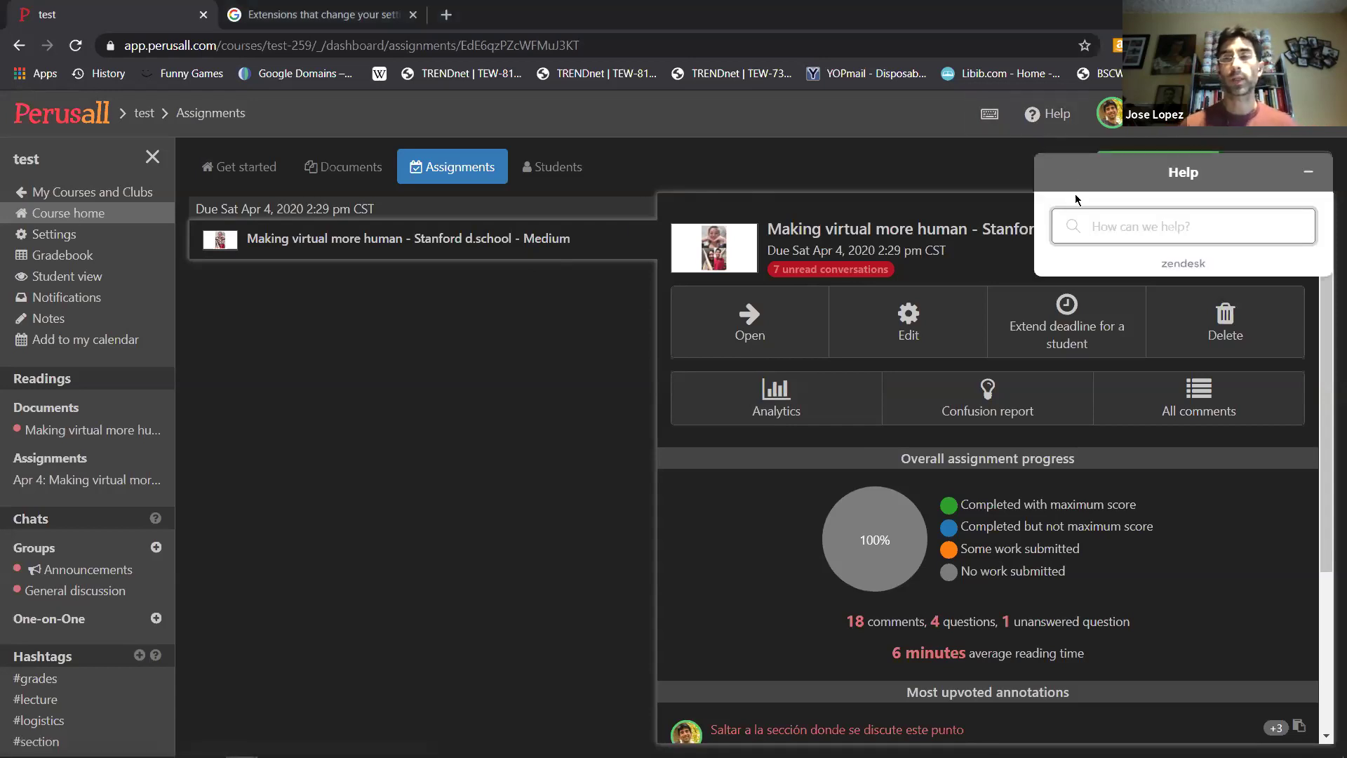
{"action": "type", "text": "invite"}
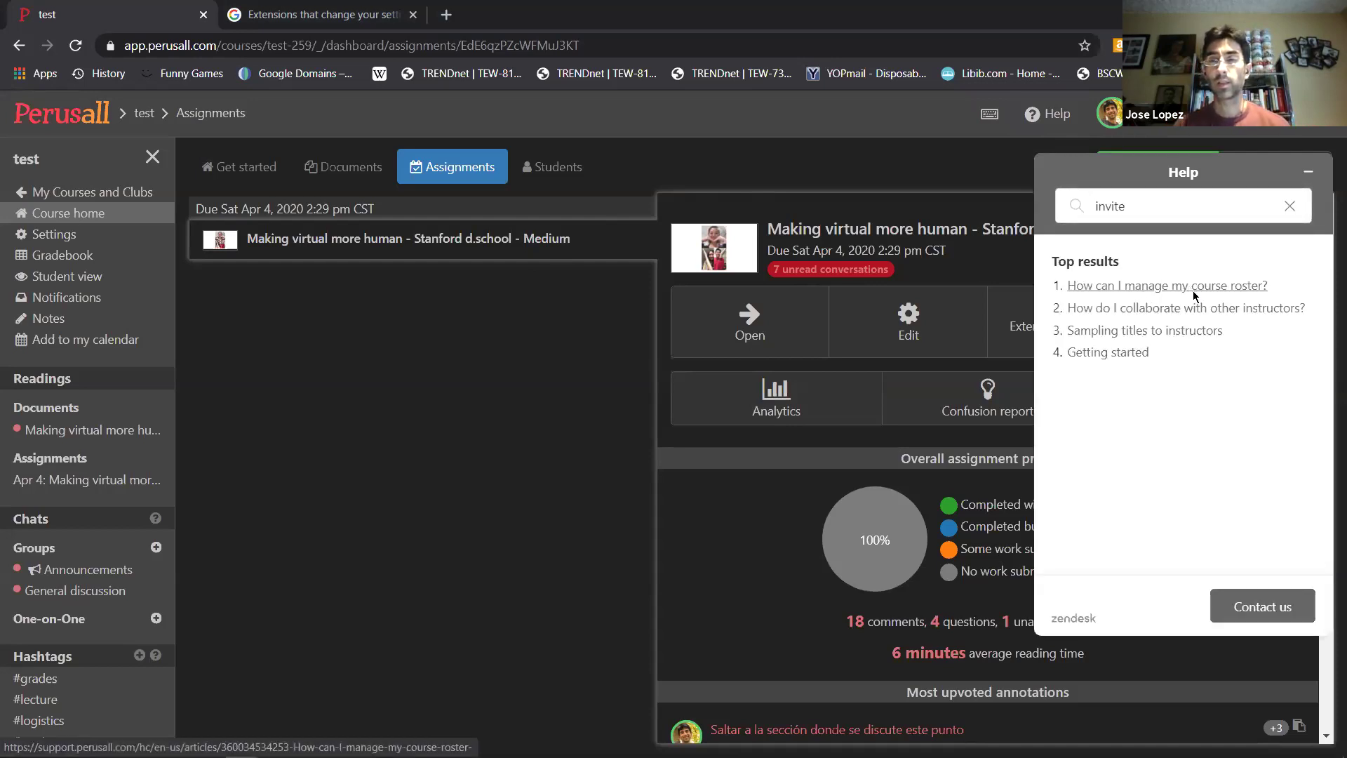
{"action": "left_click", "coordinate": [1195, 313]}
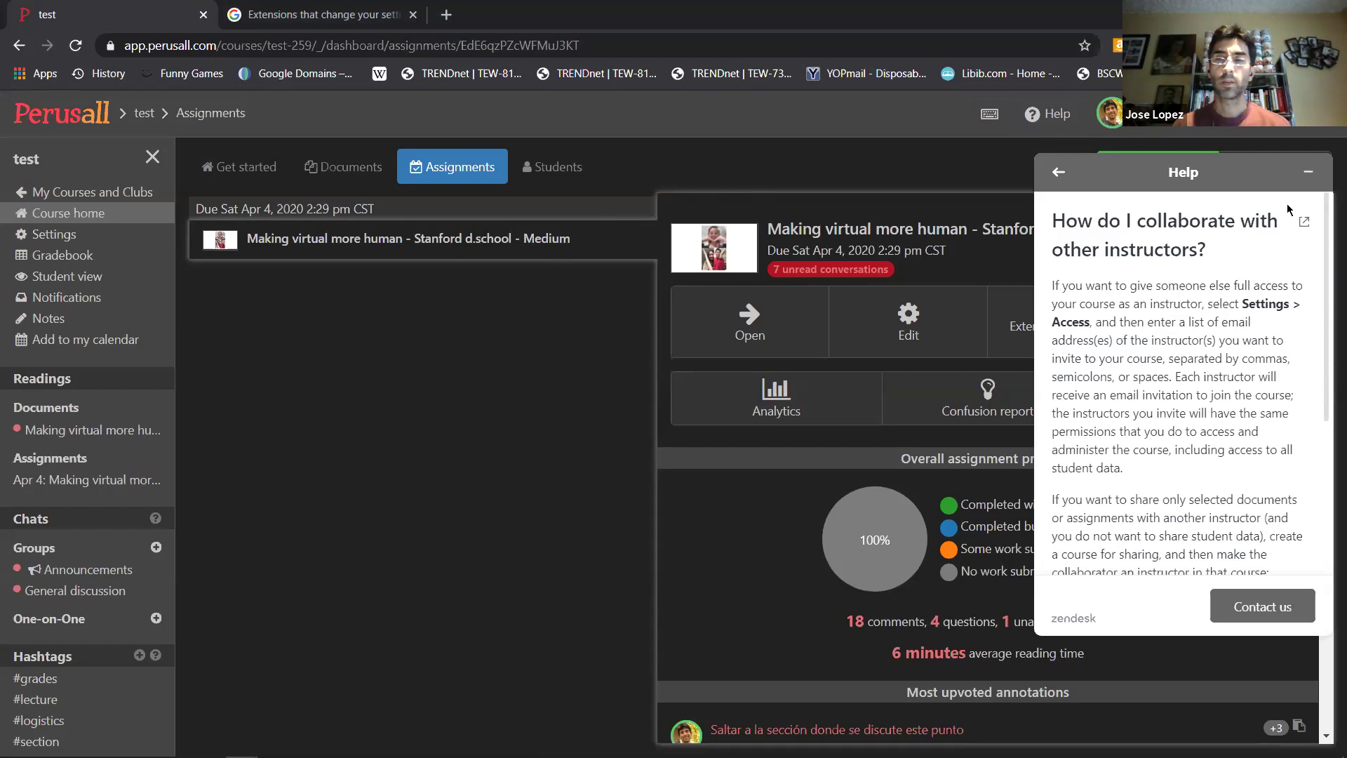
{"action": "left_click", "coordinate": [1059, 172]}
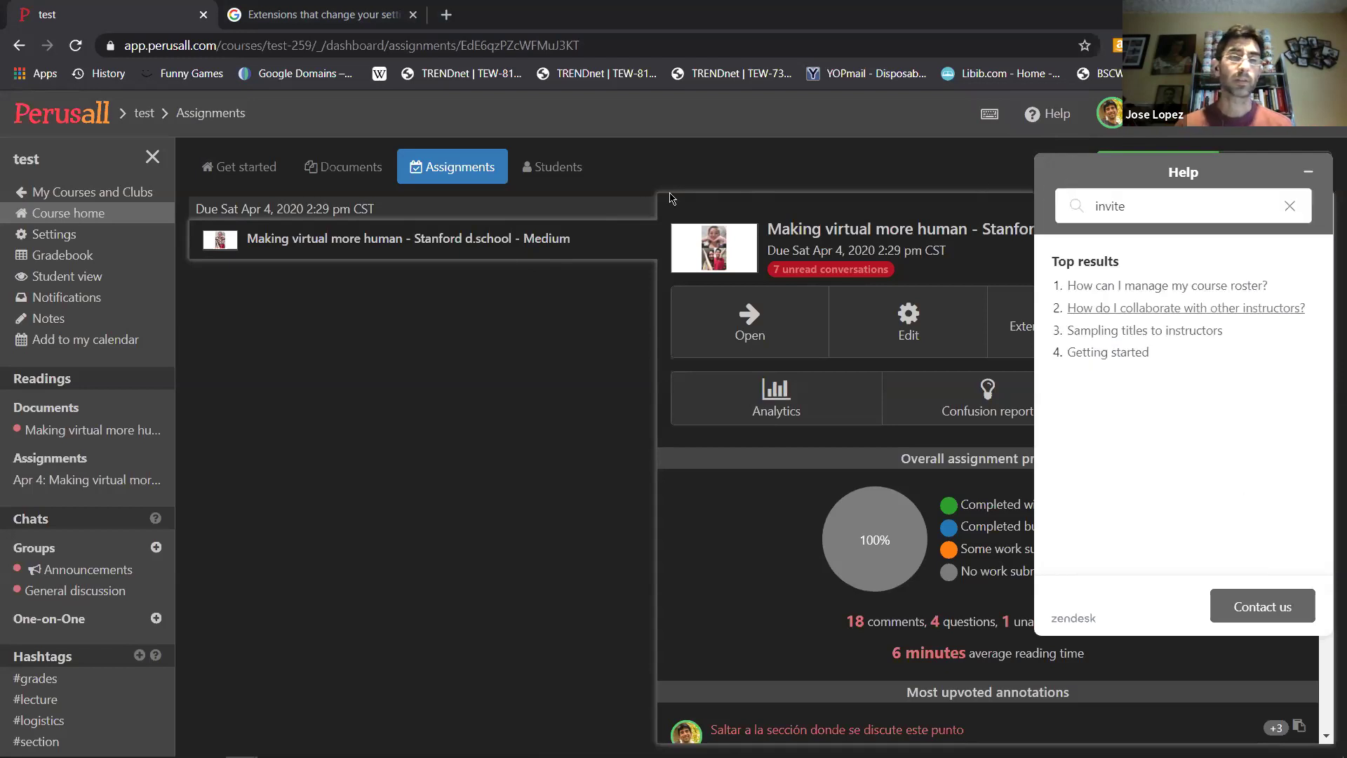
- Close the help and view the test course's access settings for inviting other instructors
{"action": "left_click", "coordinate": [99, 250]}
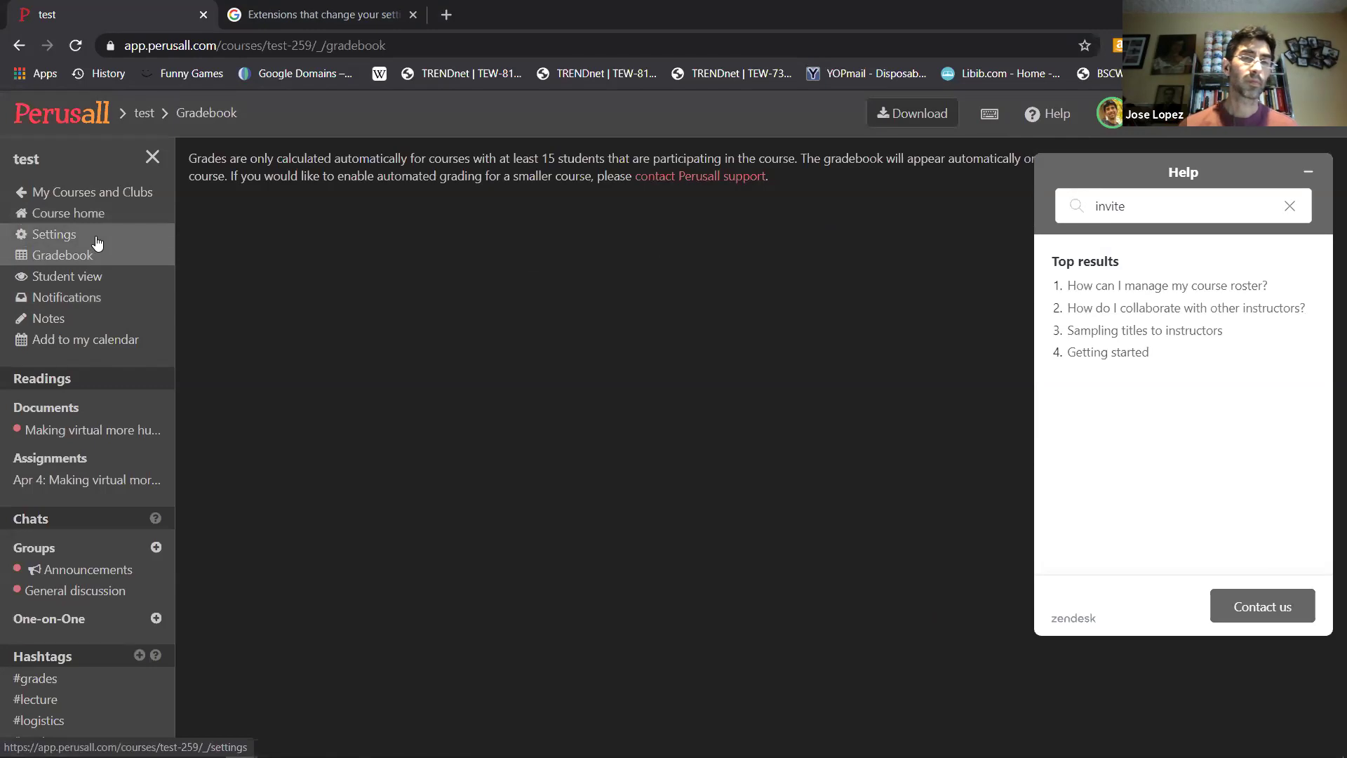
{"action": "left_click", "coordinate": [97, 241]}
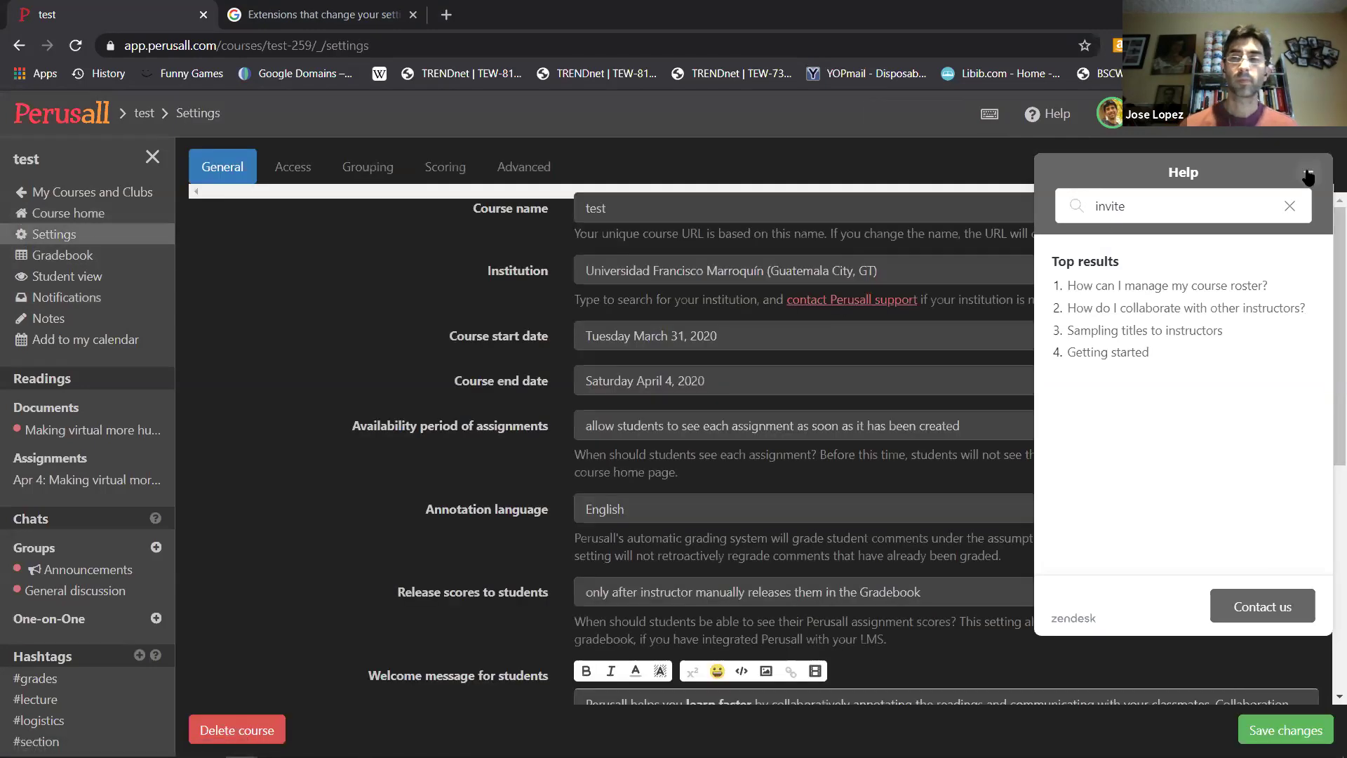
{"action": "left_click", "coordinate": [1309, 177]}
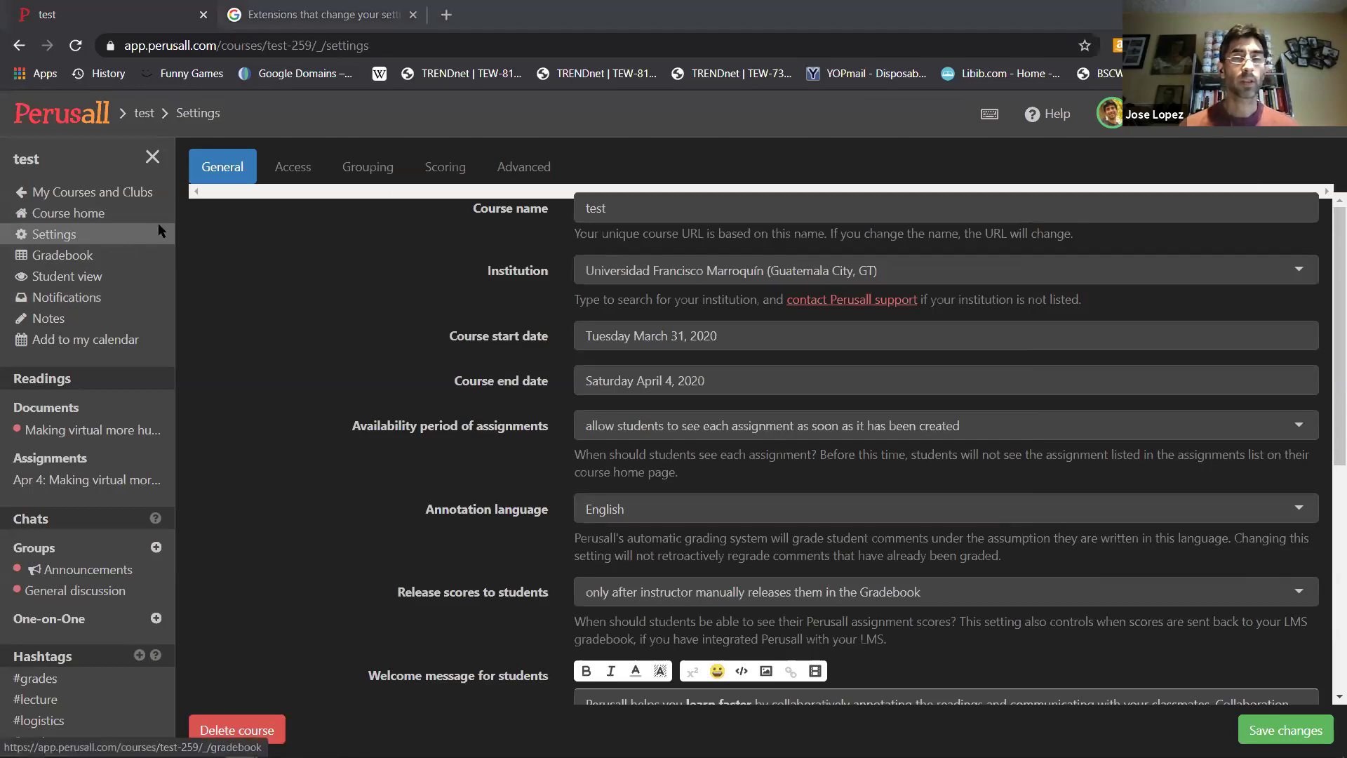
{"action": "left_click", "coordinate": [299, 171]}
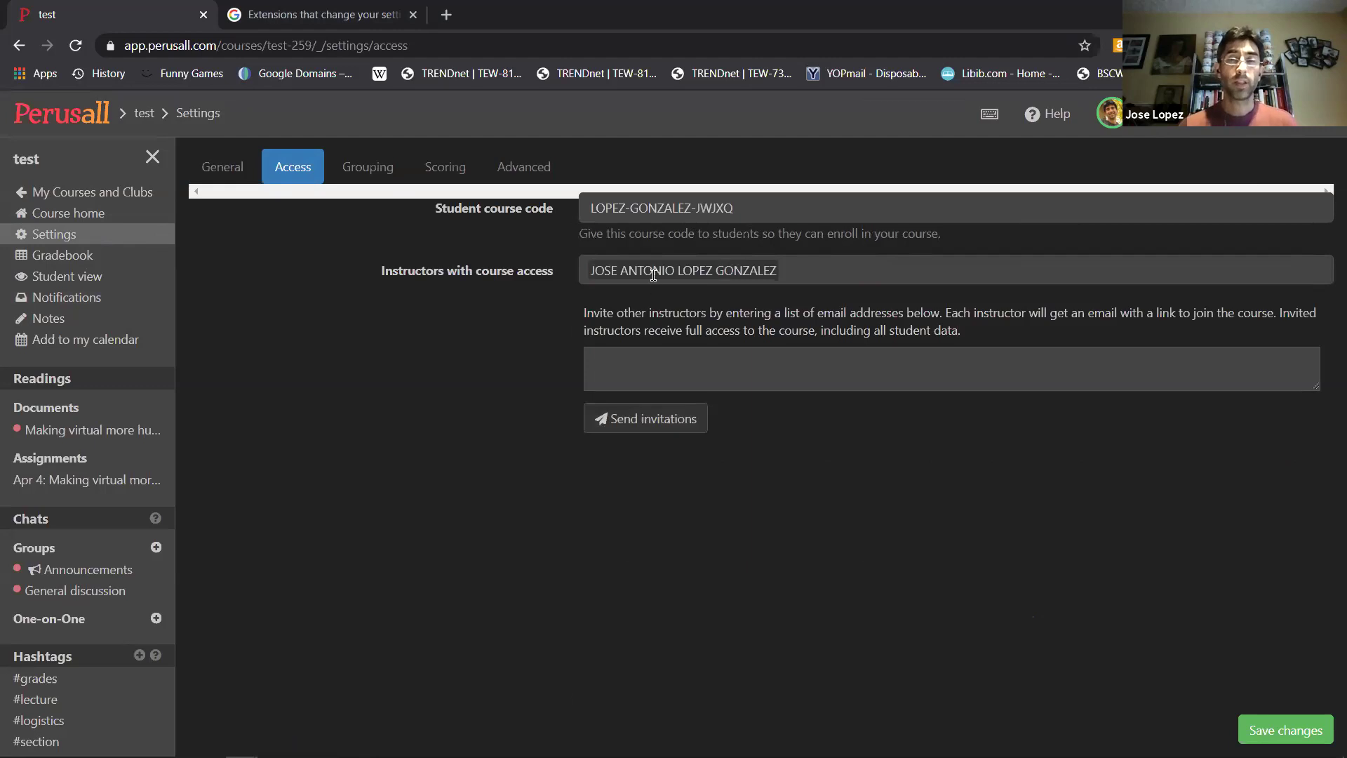
{"action": "left_click", "coordinate": [614, 362]}
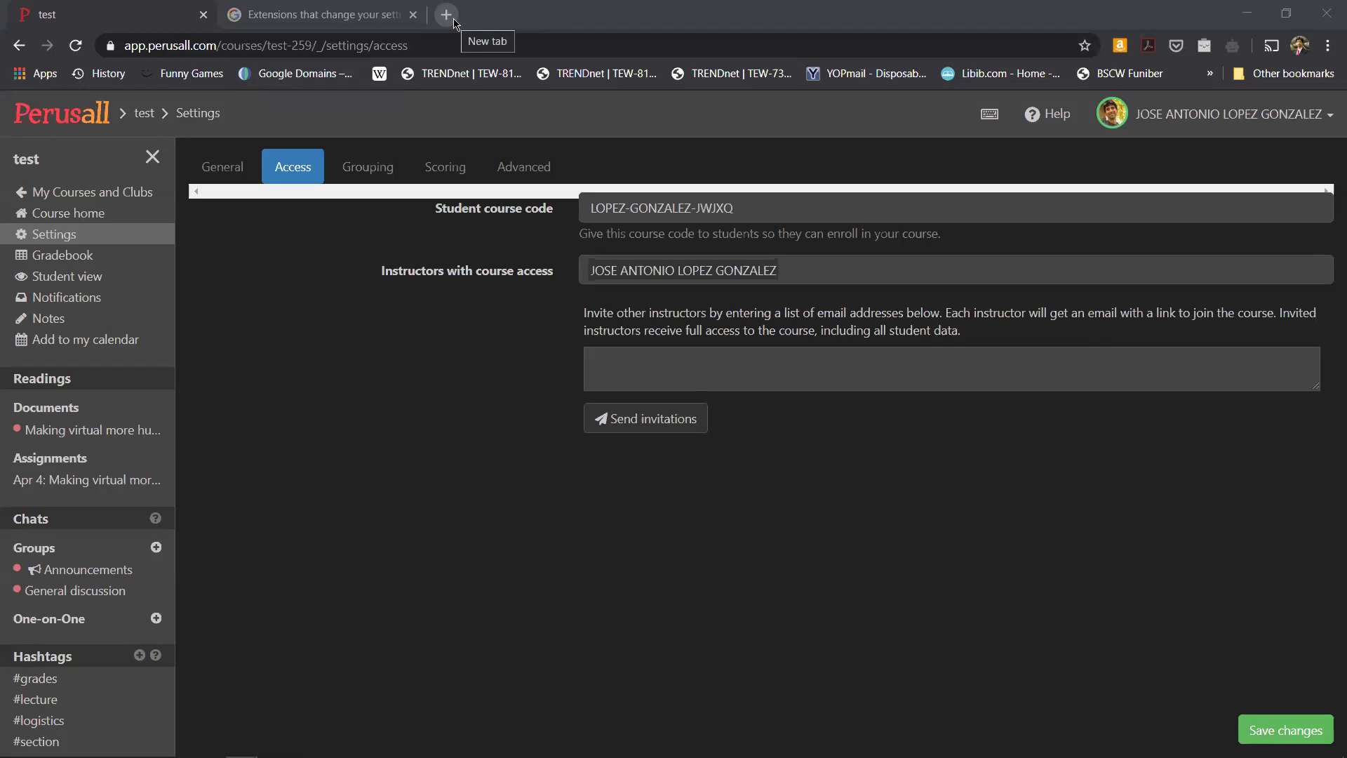
- Return to the list of courses, look through the account's profile settings, and close them without changes
{"action": "left_click", "coordinate": [61, 118]}
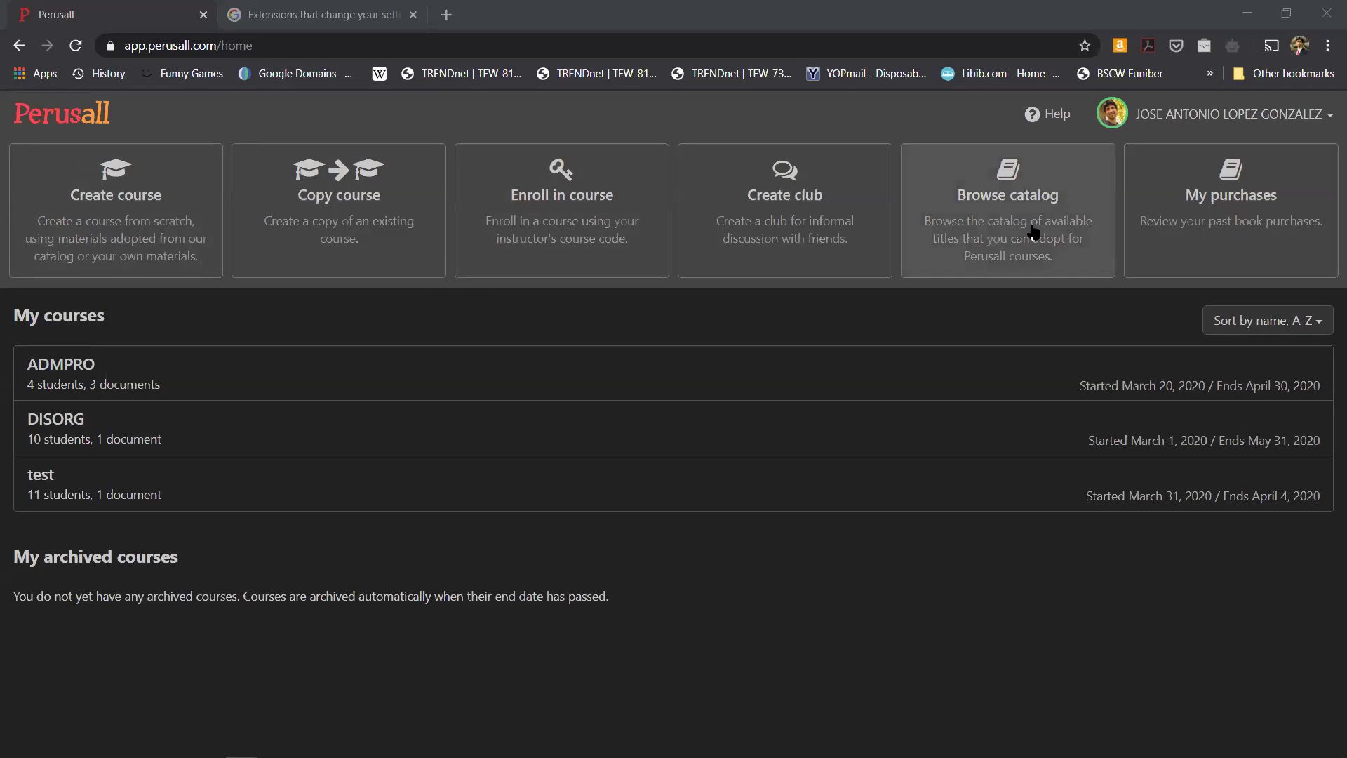
{"action": "left_click", "coordinate": [1330, 121]}
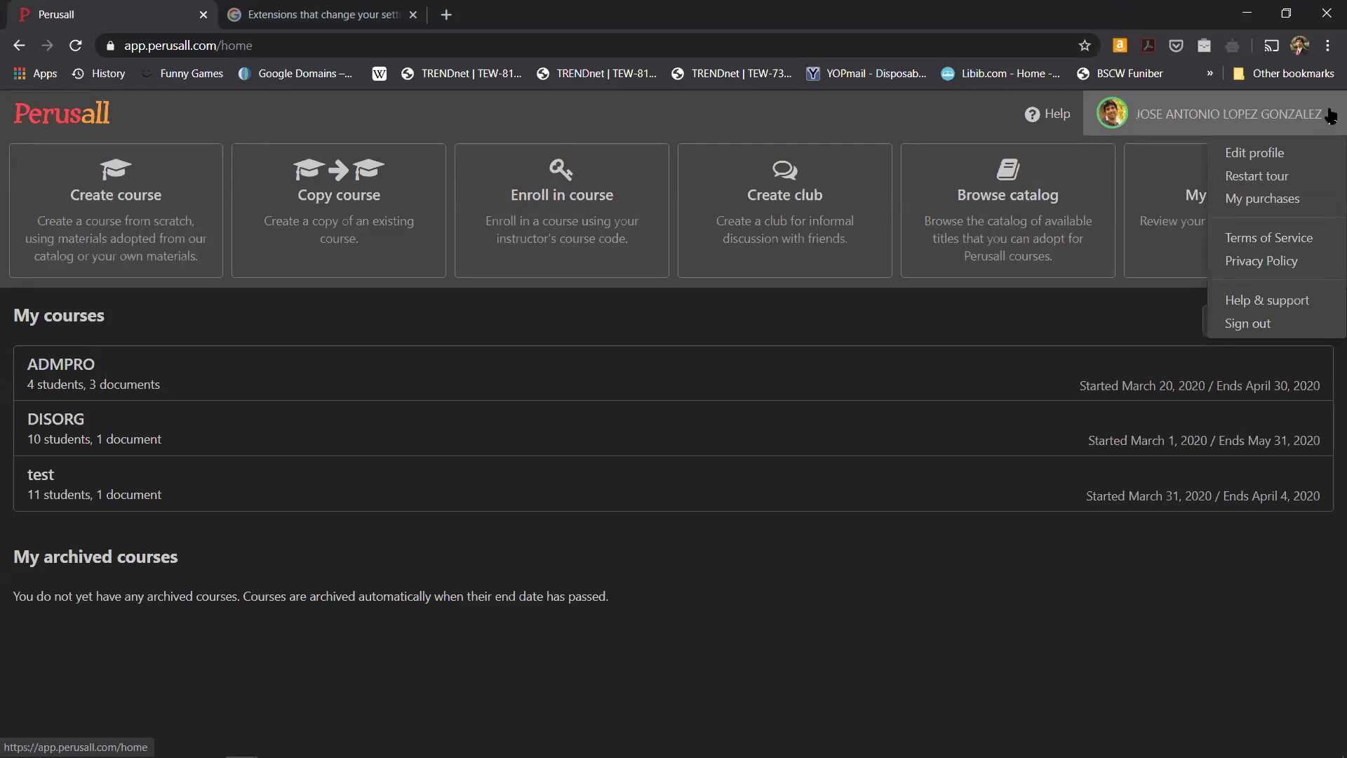
{"action": "left_click", "coordinate": [1331, 116]}
{"action": "left_click", "coordinate": [1331, 116]}
{"action": "left_click", "coordinate": [1331, 116]}
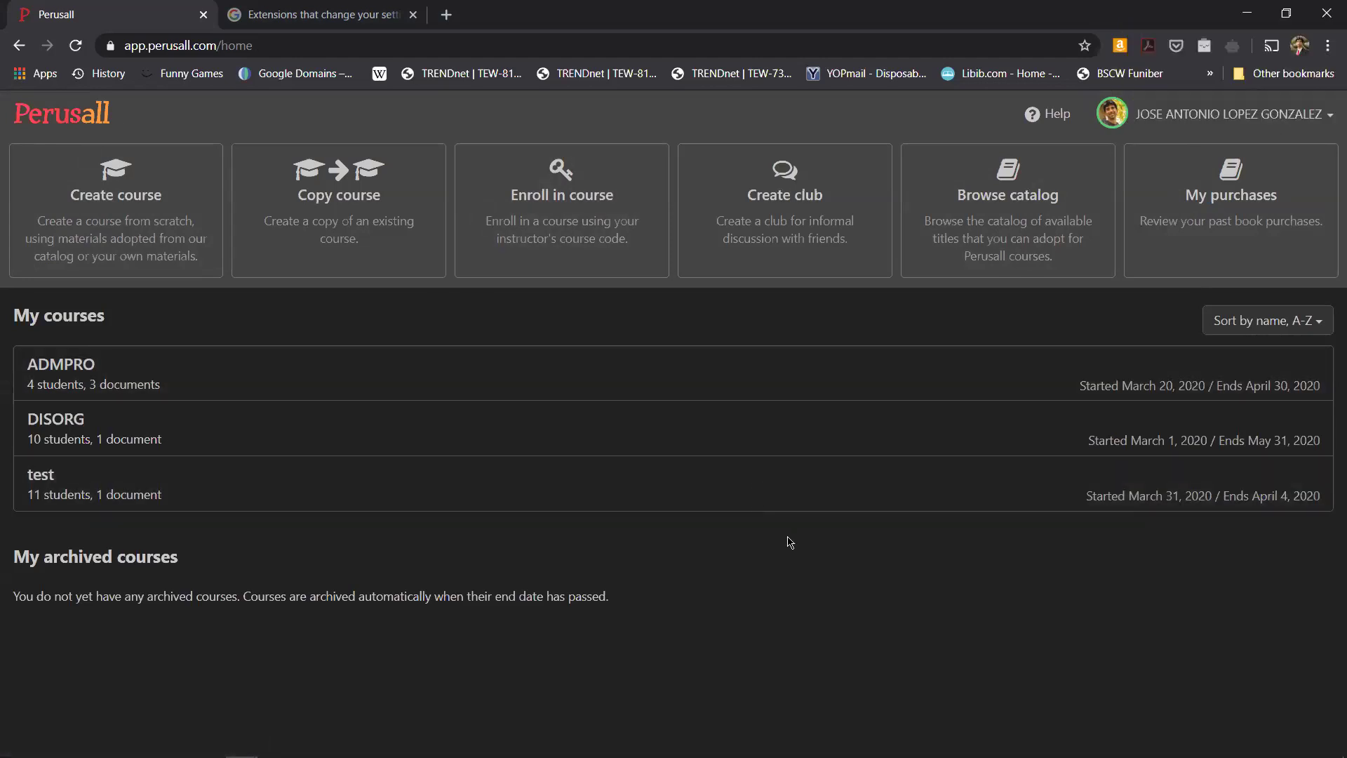
{"action": "left_click", "coordinate": [1330, 121]}
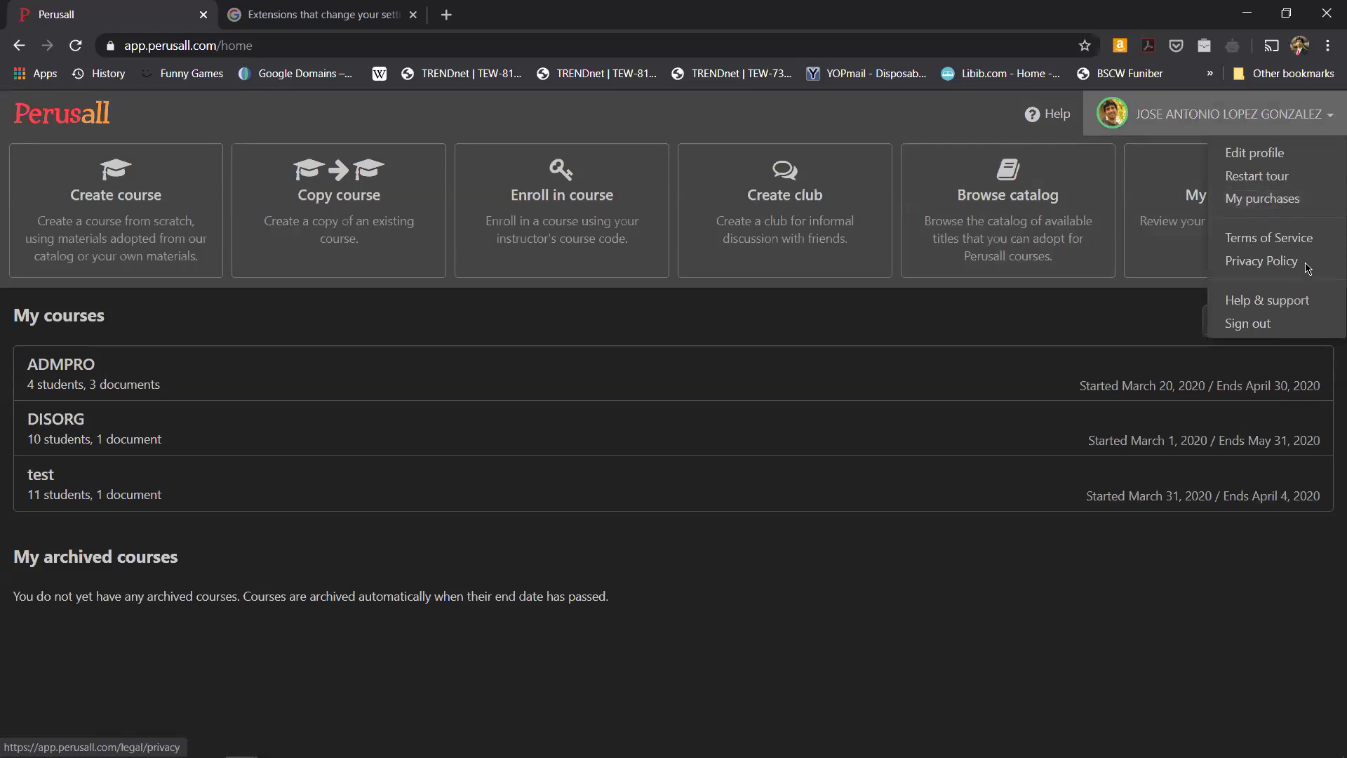
{"action": "left_click", "coordinate": [1284, 155]}
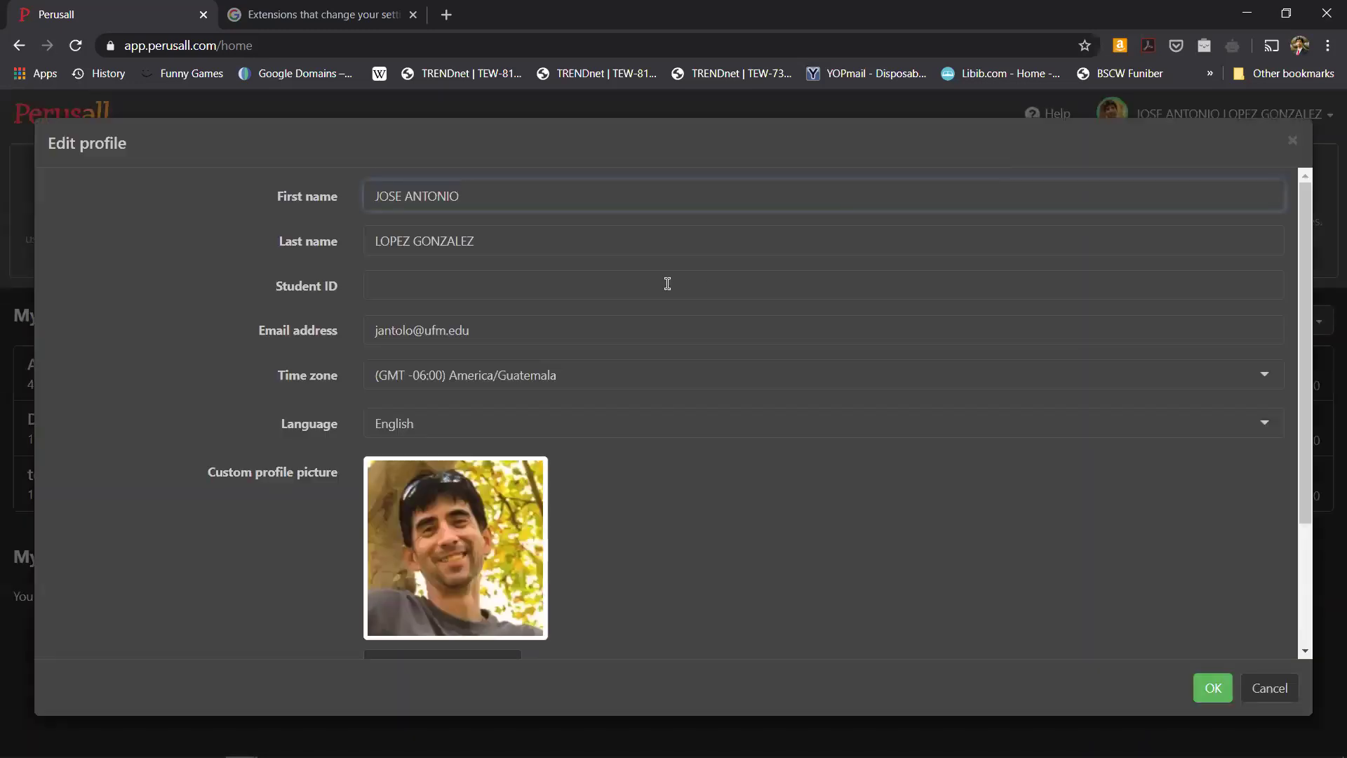
{"action": "scroll", "coordinate": [624, 409], "scroll_direction": "down", "scroll_amount": 3}
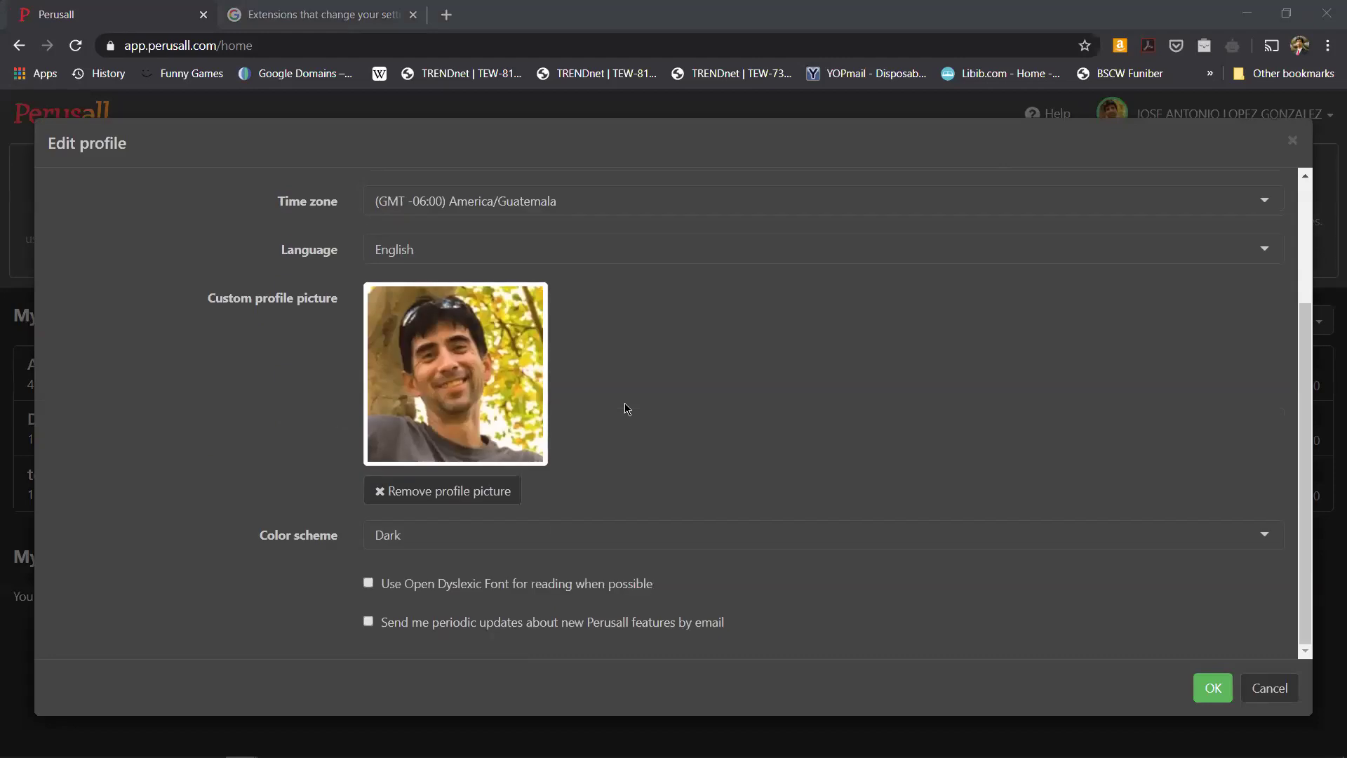
{"action": "scroll", "coordinate": [626, 409], "scroll_direction": "up", "scroll_amount": 3}
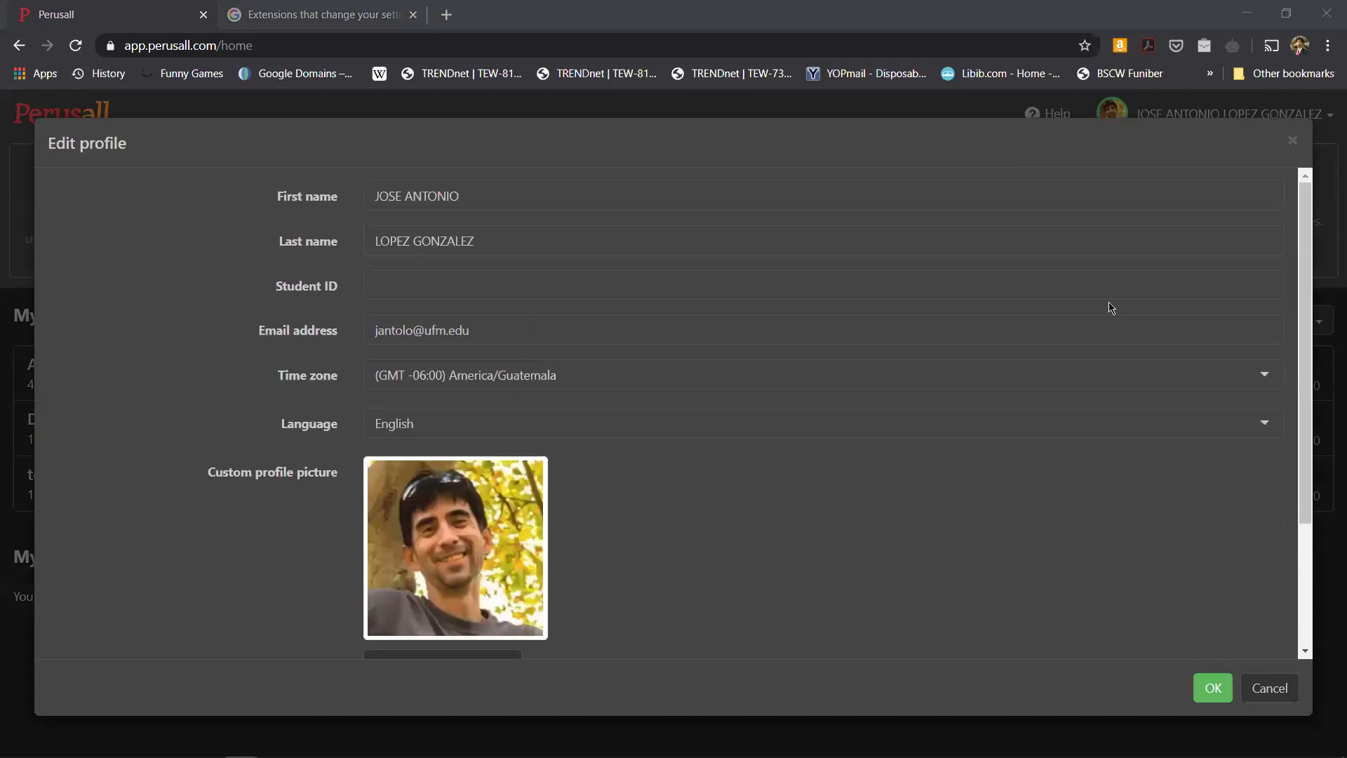
{"action": "left_click", "coordinate": [1293, 148]}
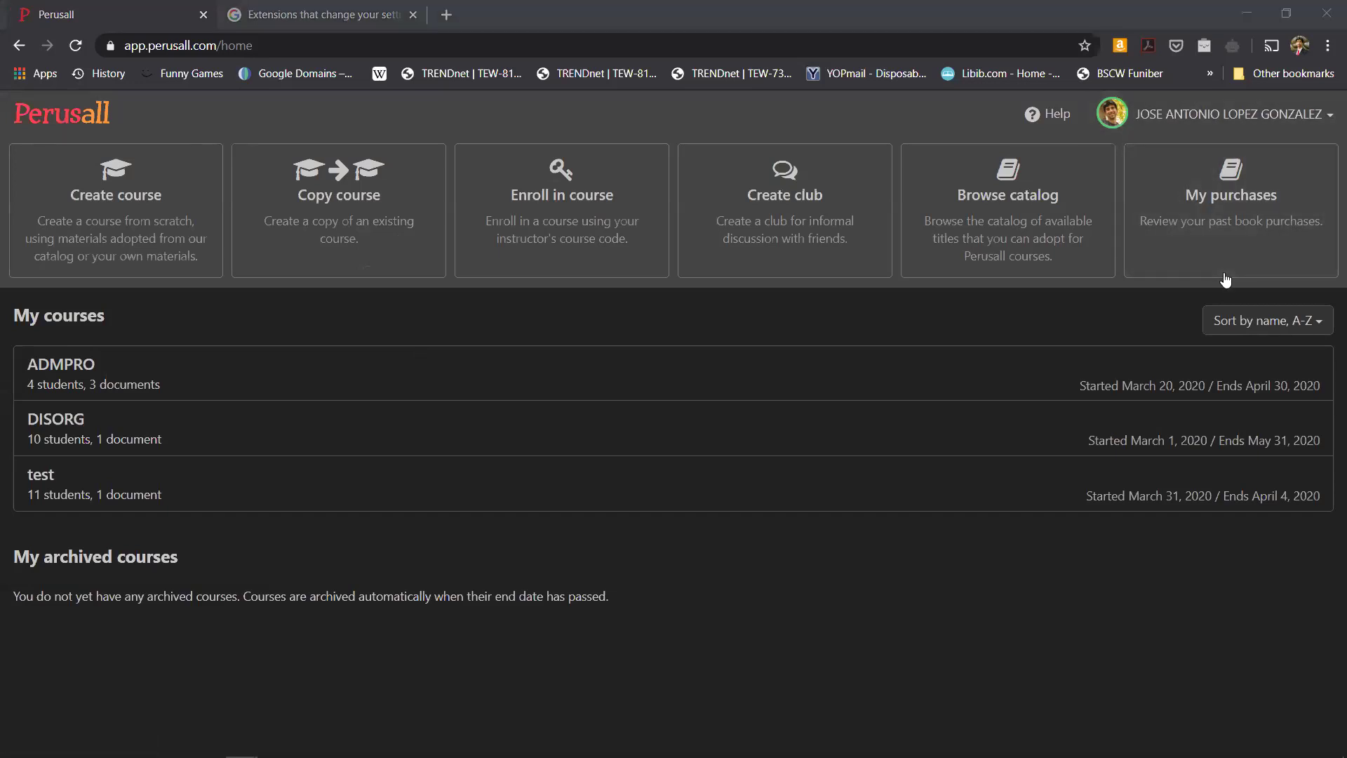
{"action": "left_click", "coordinate": [1328, 121]}
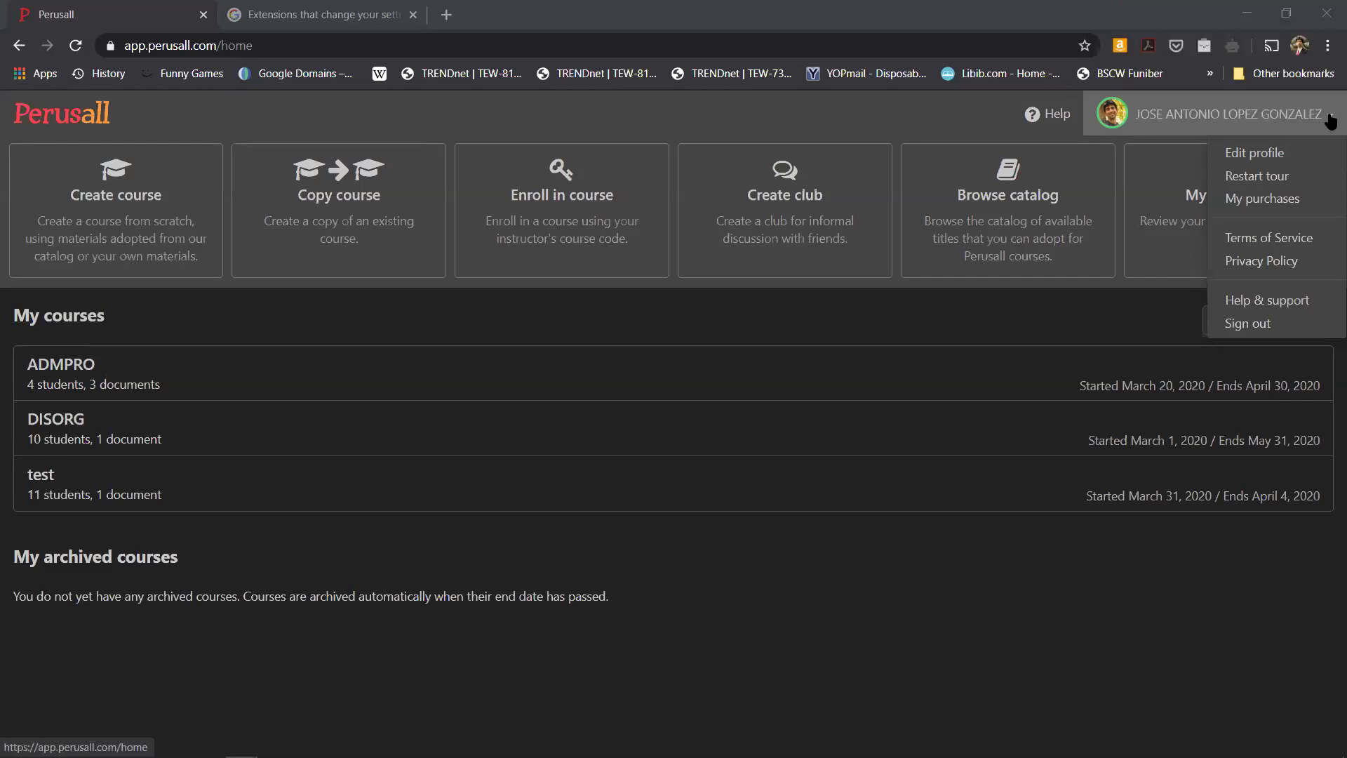
{"action": "left_click", "coordinate": [1186, 154]}
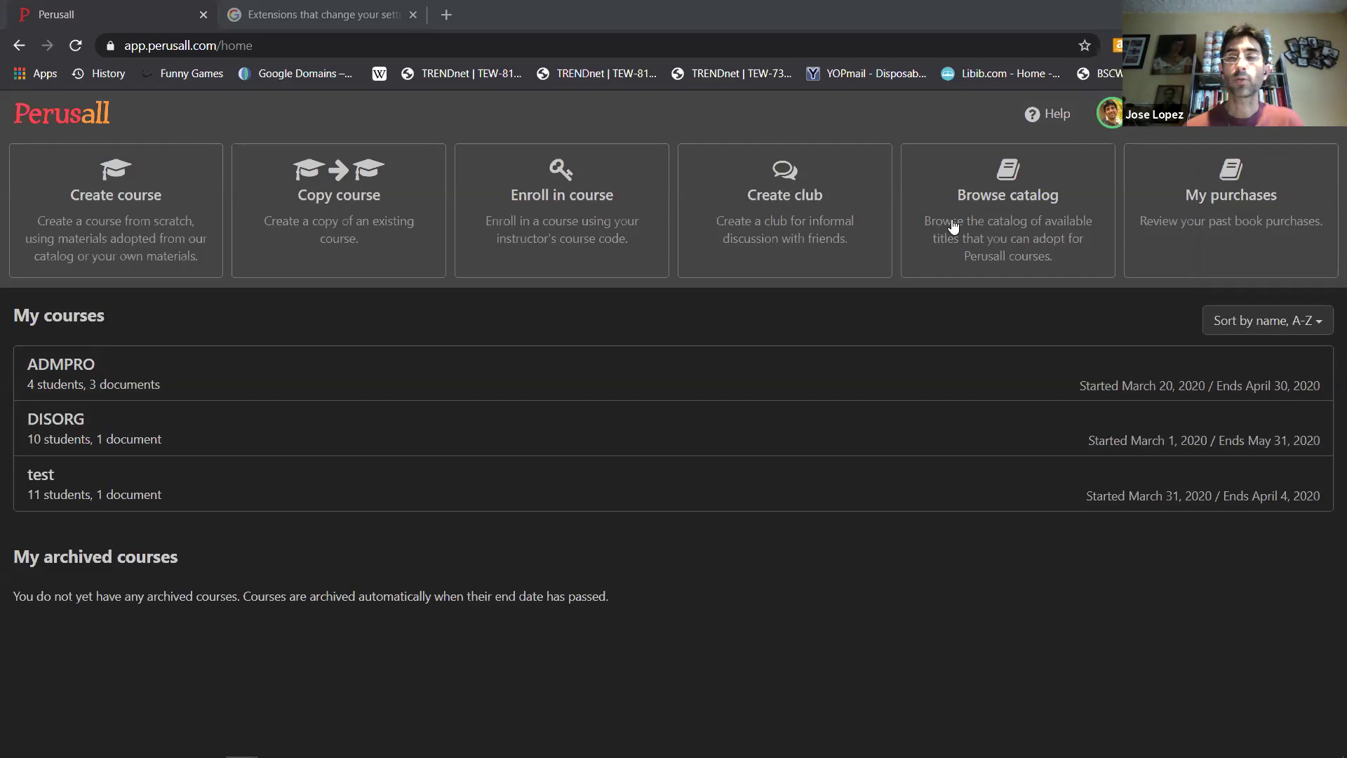
{"action": "left_click", "coordinate": [869, 371]}
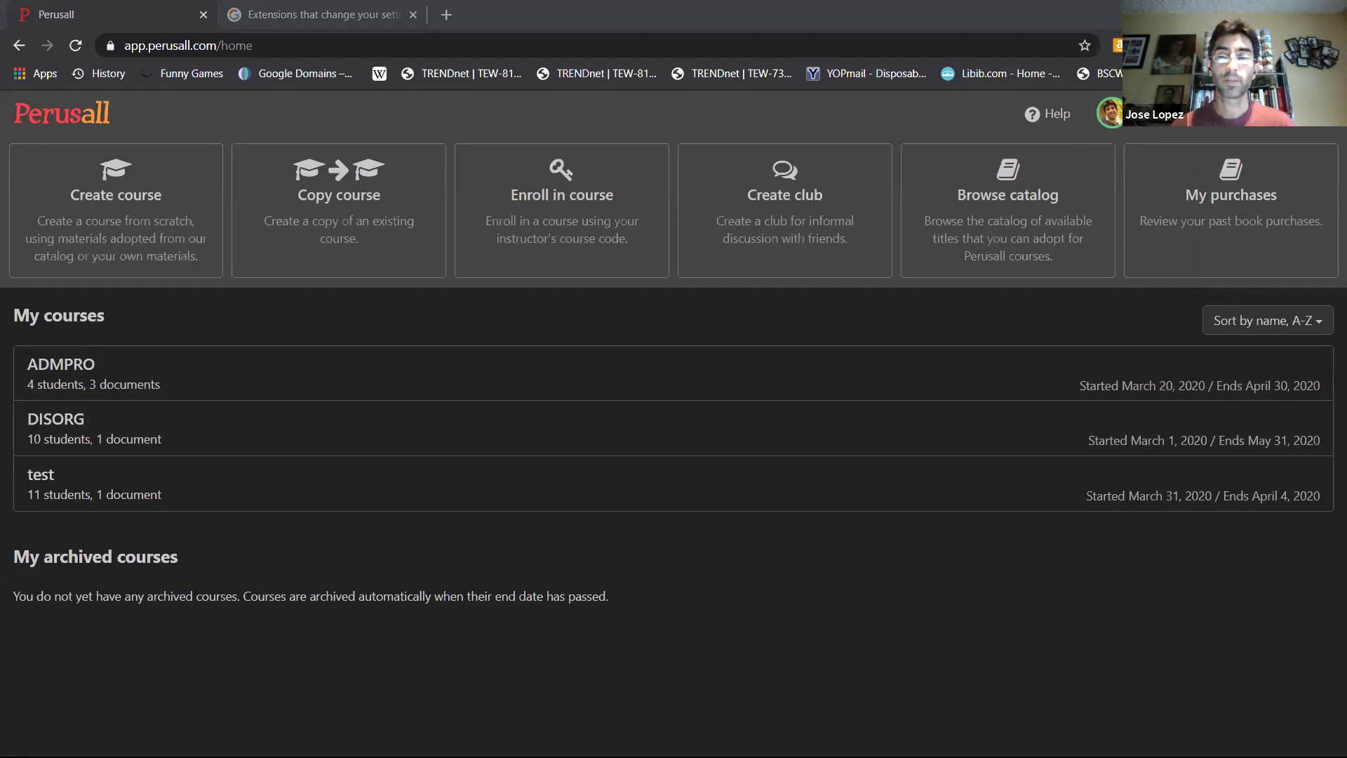
- Switch to the PowerPoint presentation Perusall UFM.pptx, run its slide show and browse the slides, ending on the PERUSALL definition slide
{"action": "key", "text": "alt+Tab"}
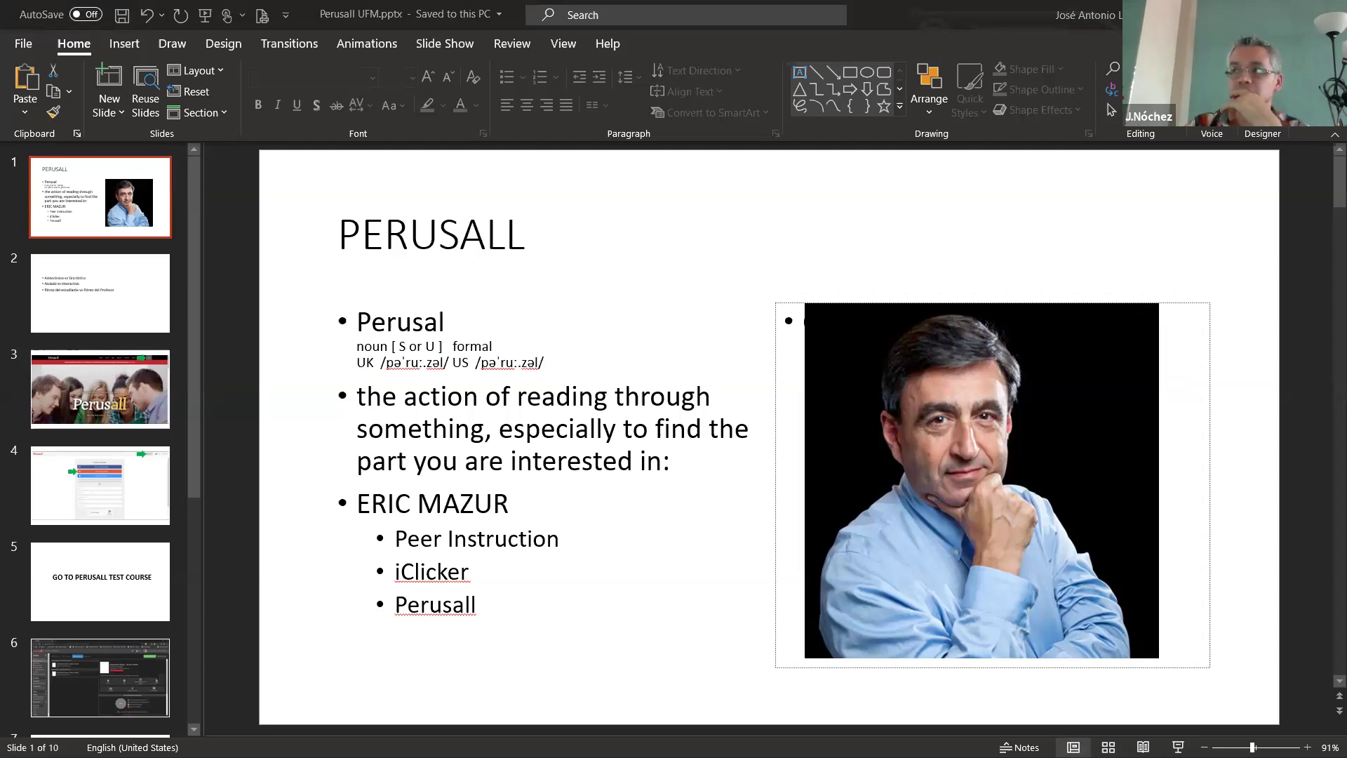
{"action": "left_click", "coordinate": [1178, 746]}
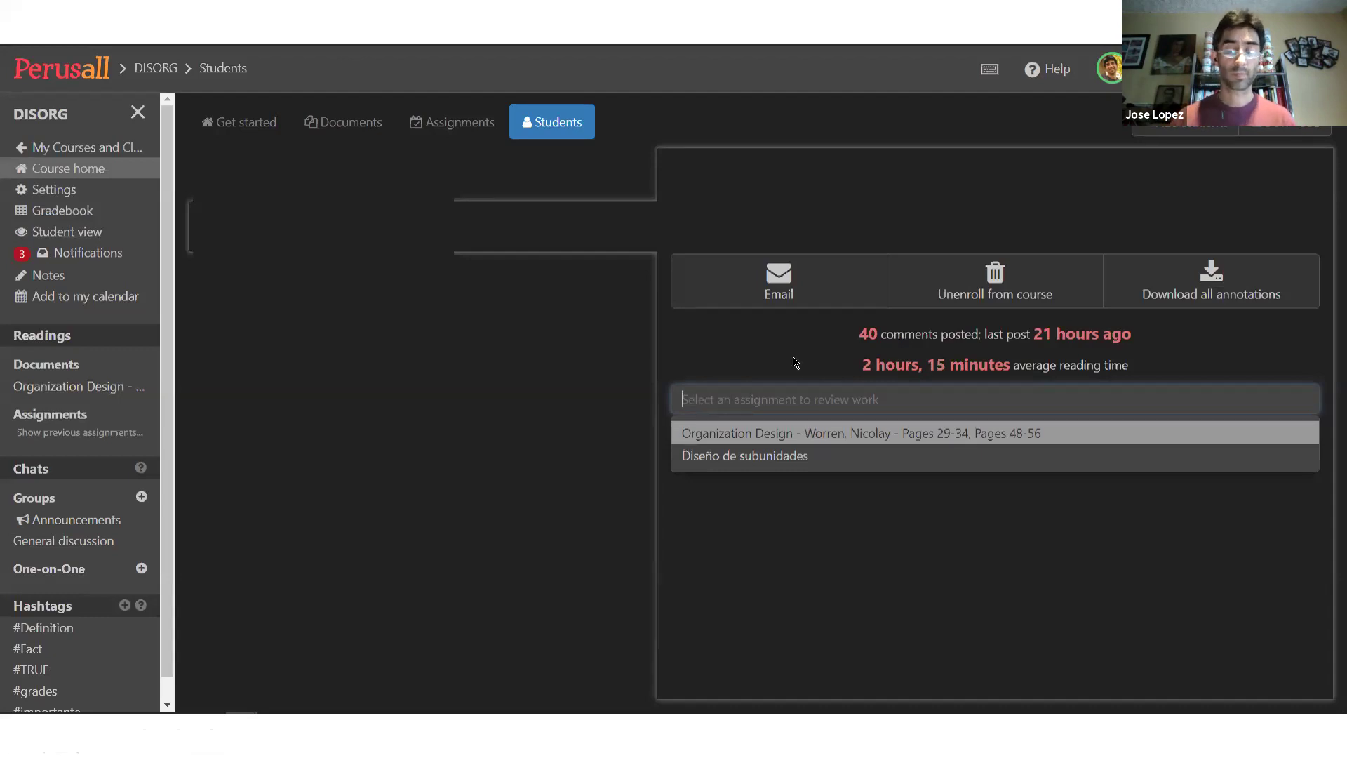
{"action": "key", "text": "Right"}
{"action": "key", "text": "Right"}
{"action": "key", "text": "Right"}
{"action": "key", "text": "Right"}
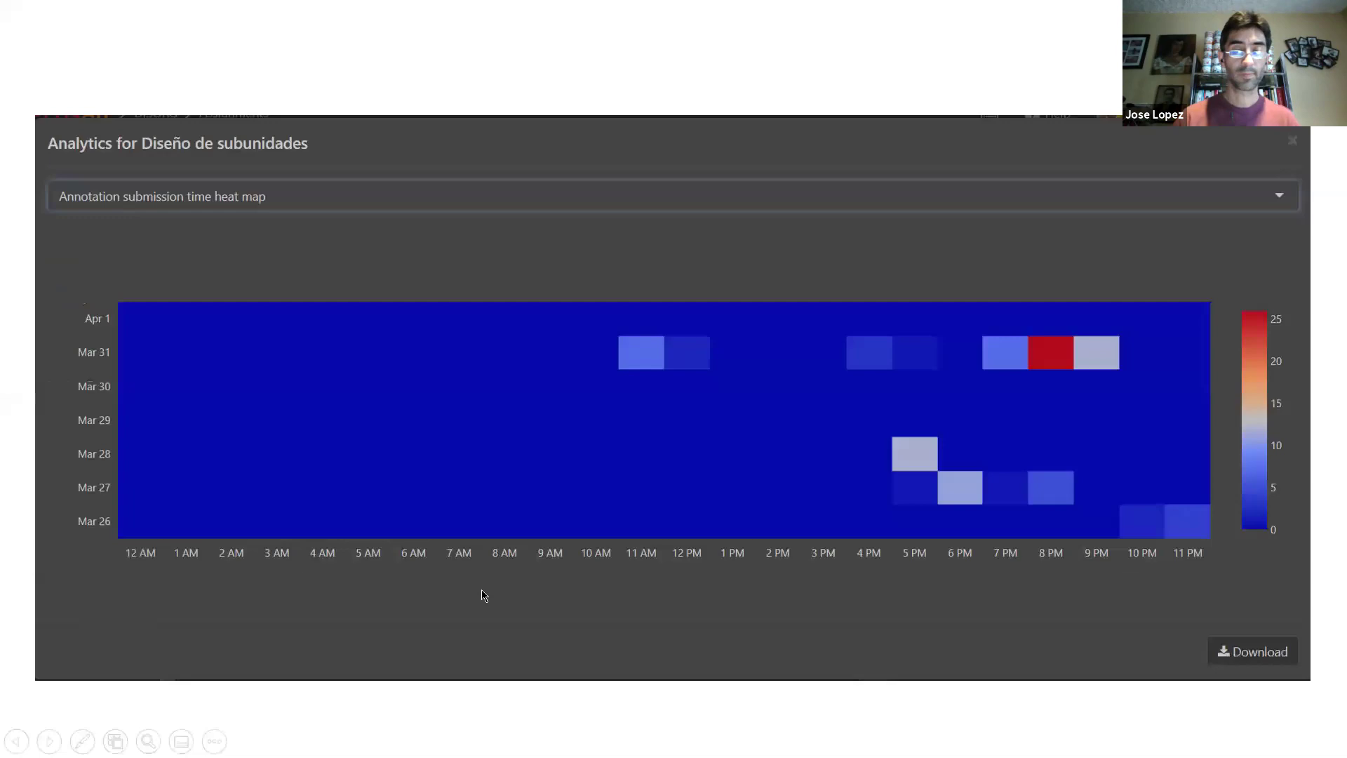
{"action": "key", "text": "Right"}
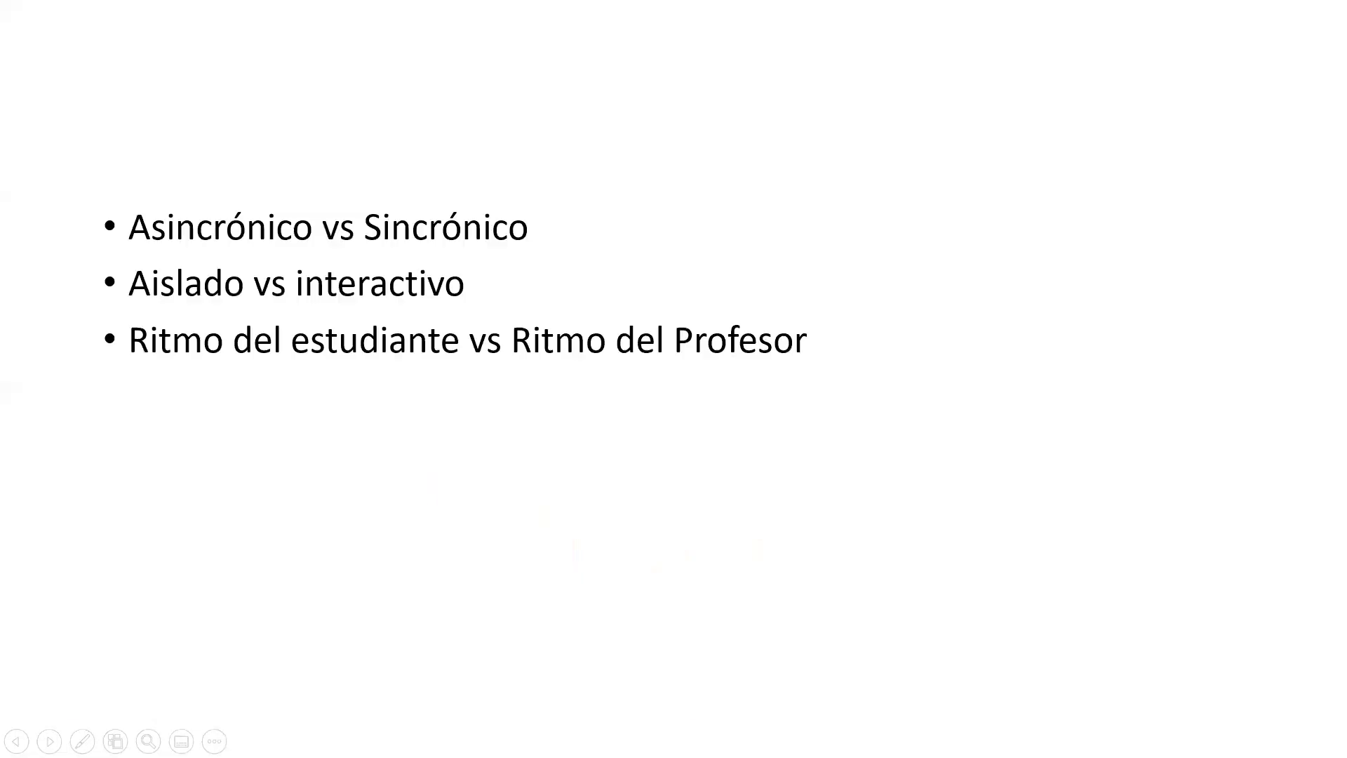
{"action": "key", "text": "Right"}
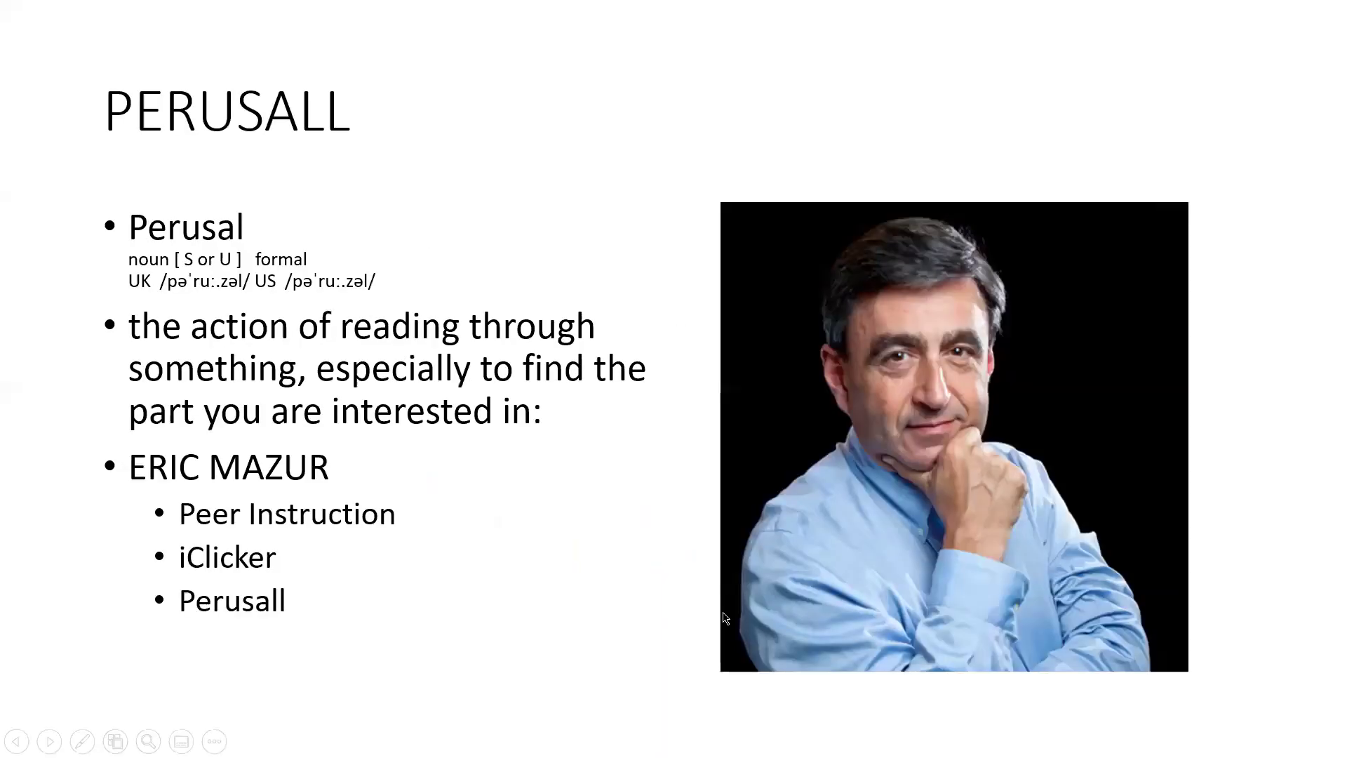
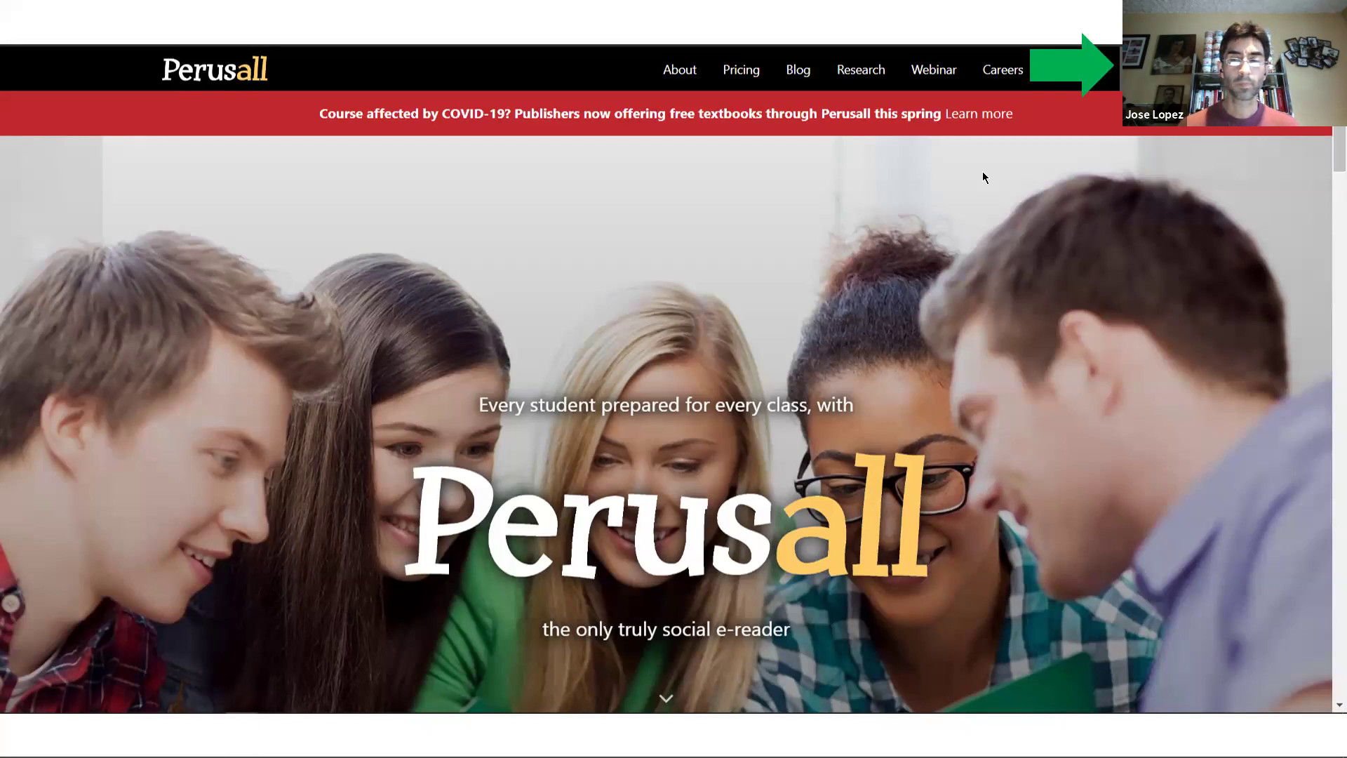
- Switch to the Perusall sign-in page in the browser and register a new account by signing in with Twitter
{"action": "key", "text": "alt+Tab"}
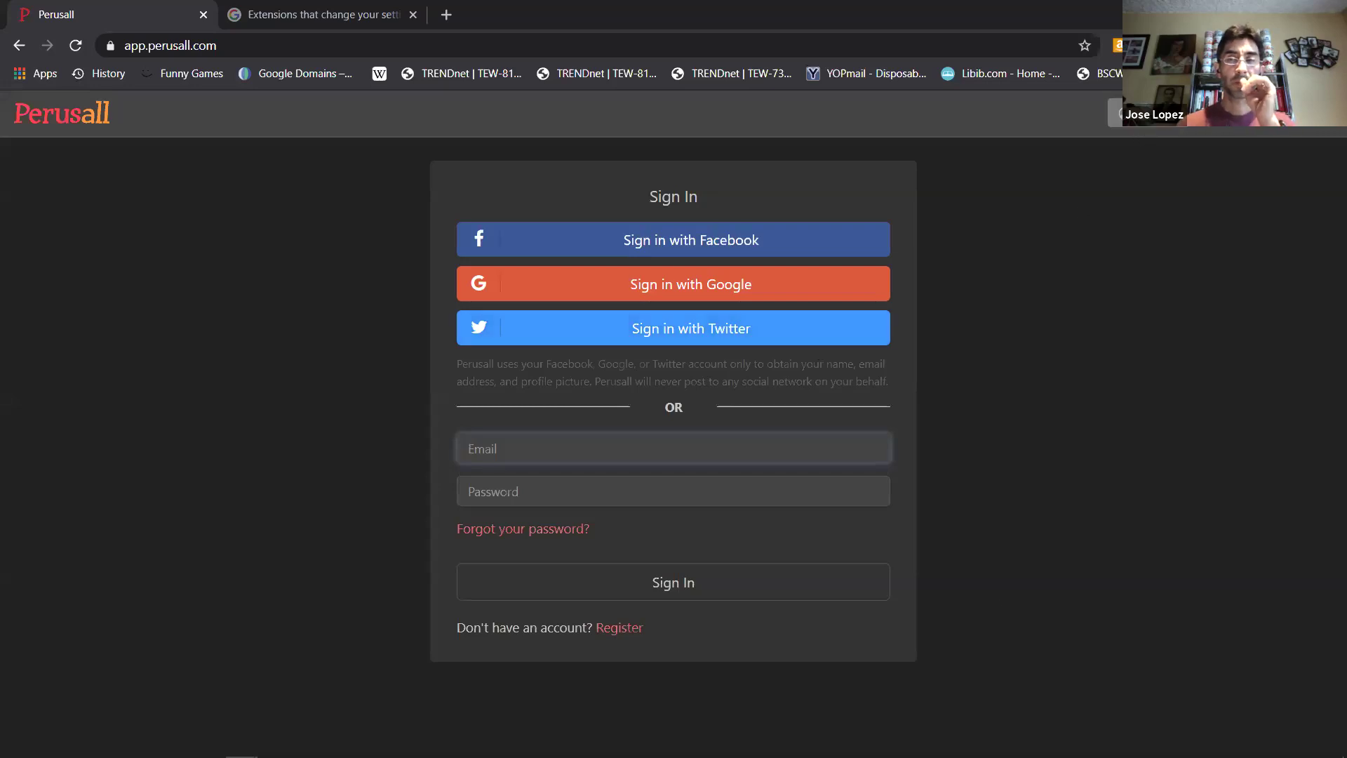
{"action": "left_click", "coordinate": [1149, 128]}
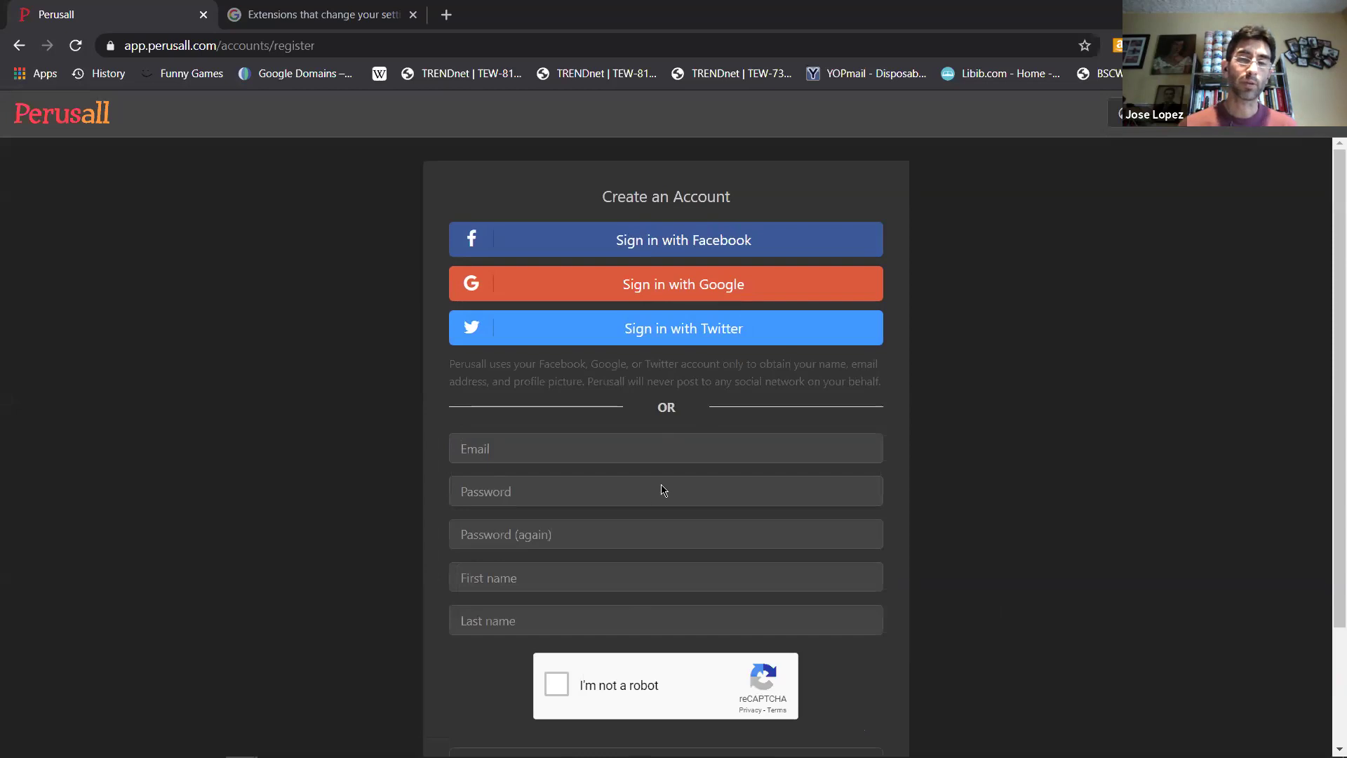
{"action": "scroll", "coordinate": [642, 517], "scroll_direction": "down", "scroll_amount": 1}
{"action": "scroll", "coordinate": [643, 517], "scroll_direction": "up", "scroll_amount": 1}
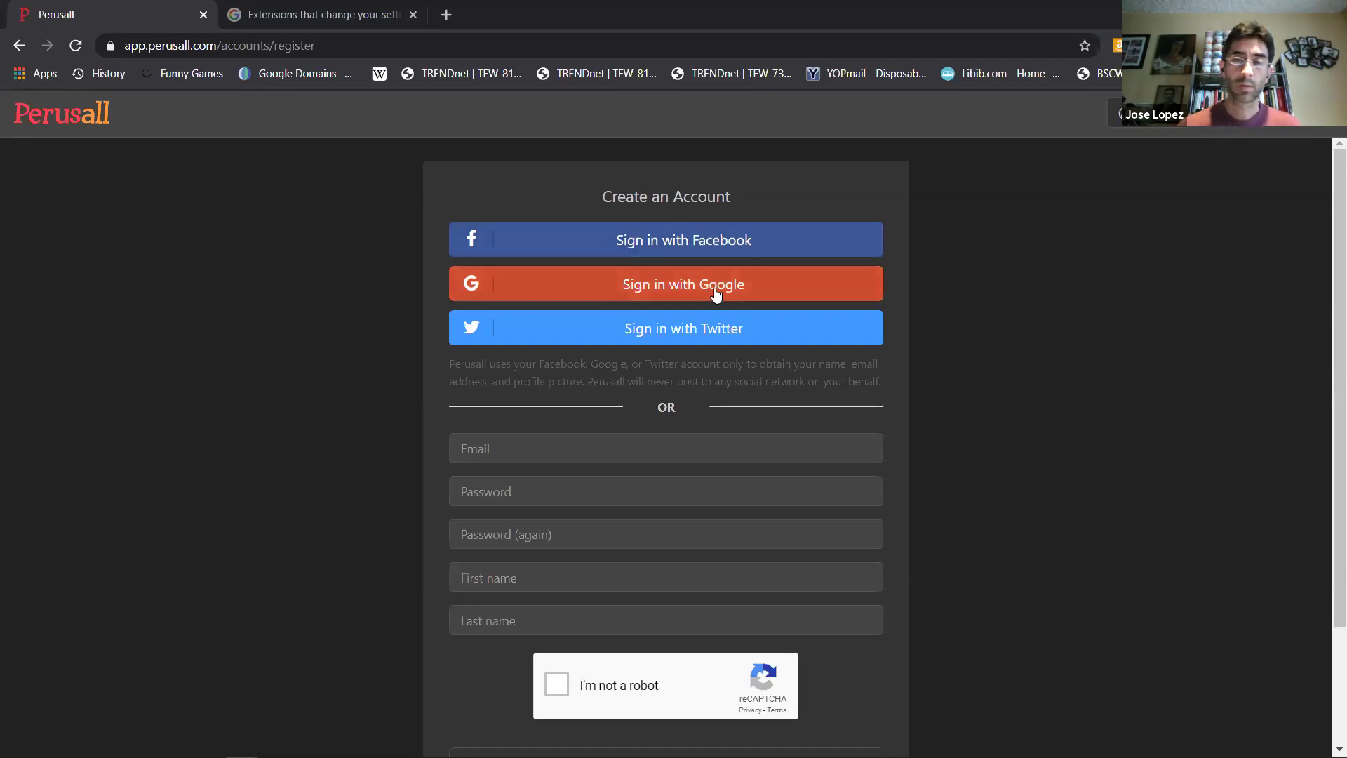
{"action": "left_click", "coordinate": [706, 340]}
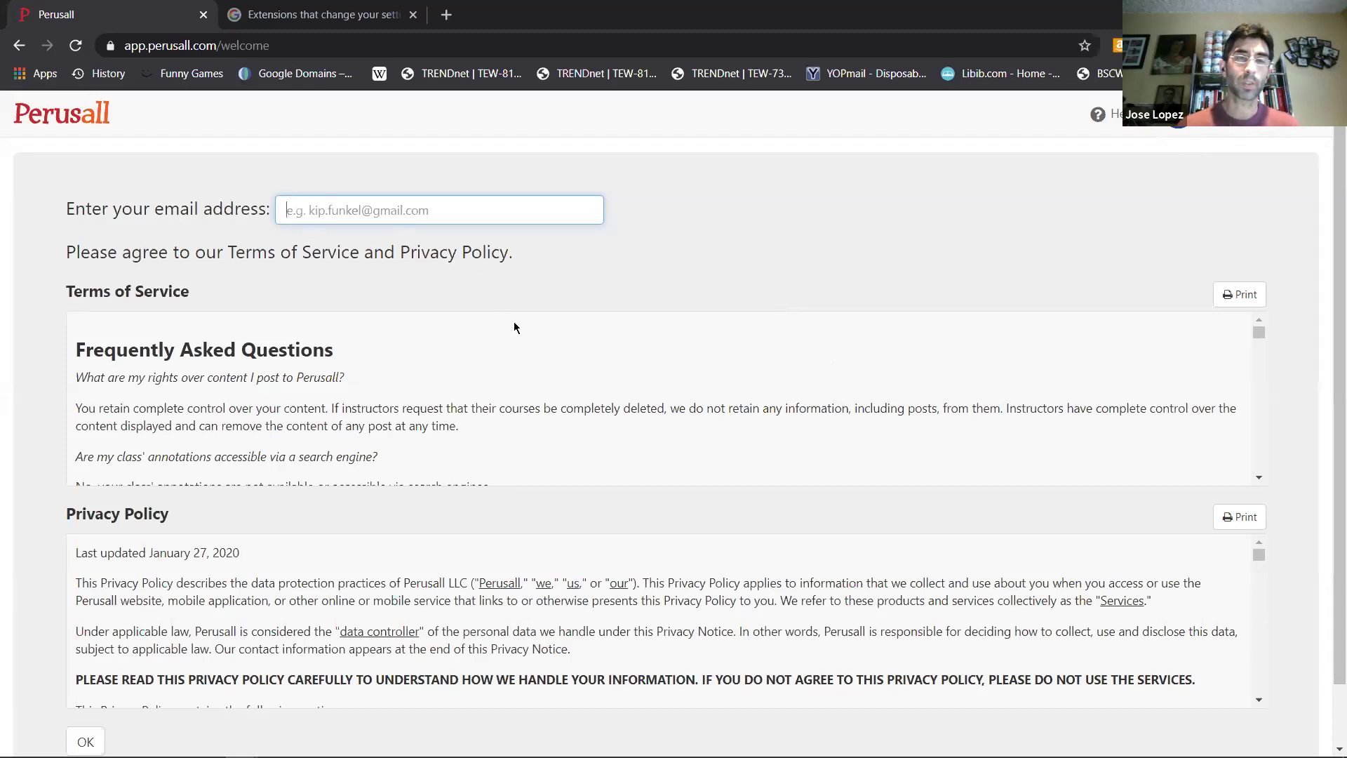
- Enter the account holder's email address and accept the Terms of Service and Privacy Policy
{"action": "scroll", "coordinate": [530, 319], "scroll_direction": "down", "scroll_amount": 2}
{"action": "scroll", "coordinate": [529, 319], "scroll_direction": "up", "scroll_amount": 2}
{"action": "scroll", "coordinate": [58, 531], "scroll_direction": "down", "scroll_amount": 1}
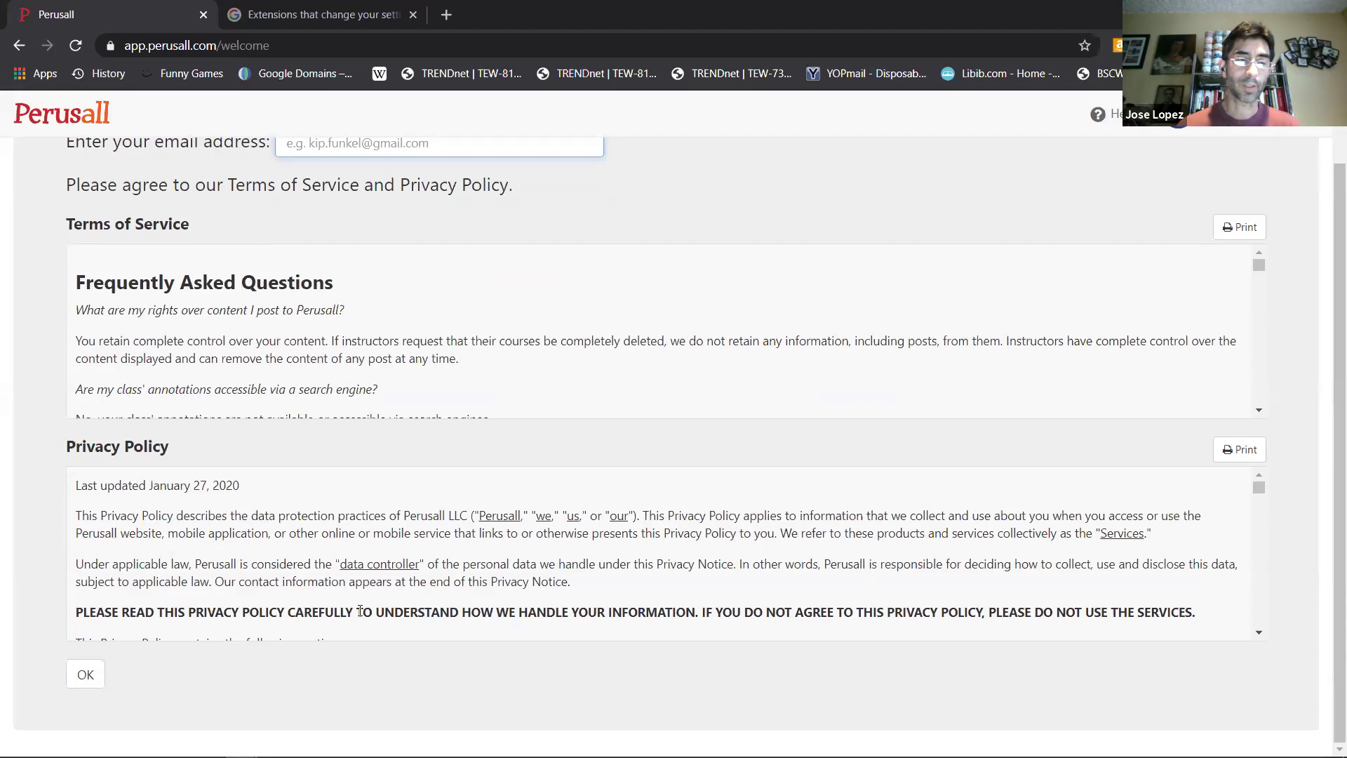
{"action": "scroll", "coordinate": [327, 284], "scroll_direction": "up", "scroll_amount": 1}
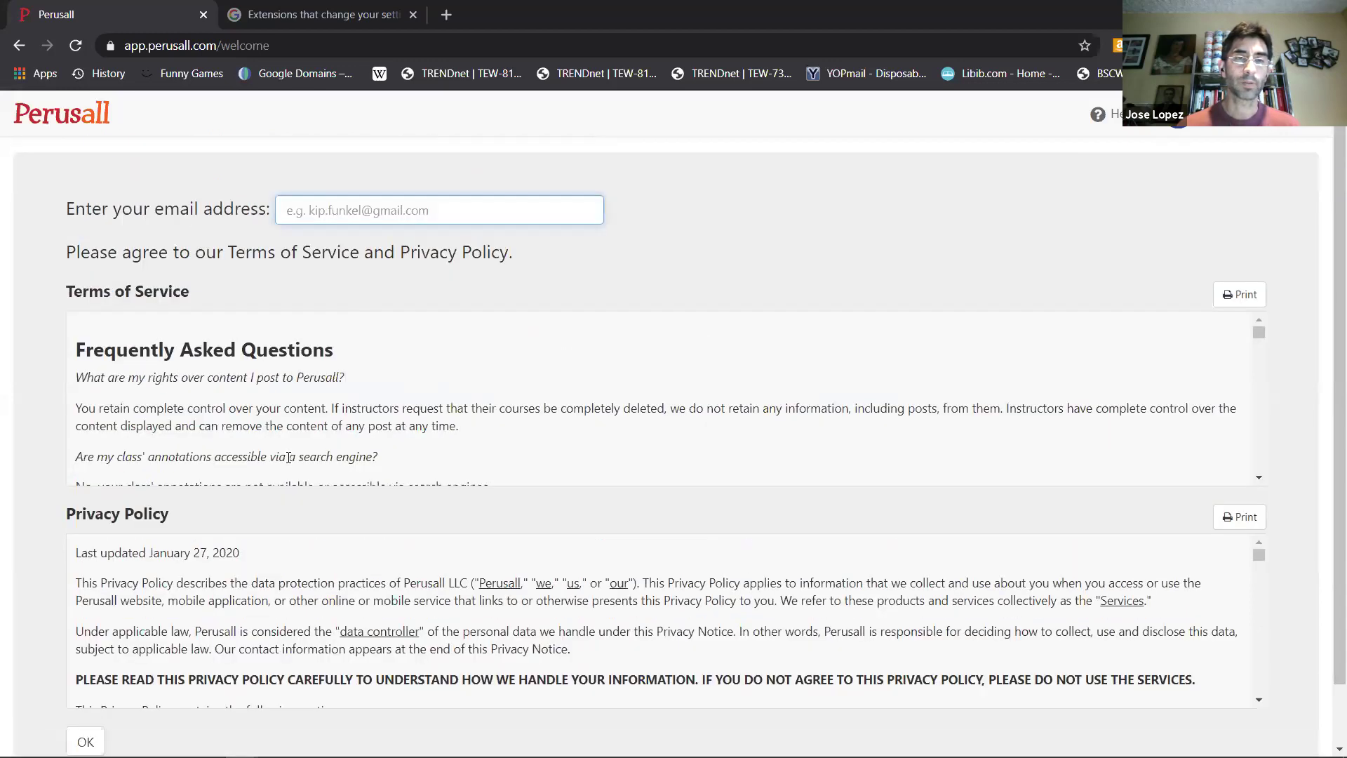
{"action": "left_click", "coordinate": [335, 215]}
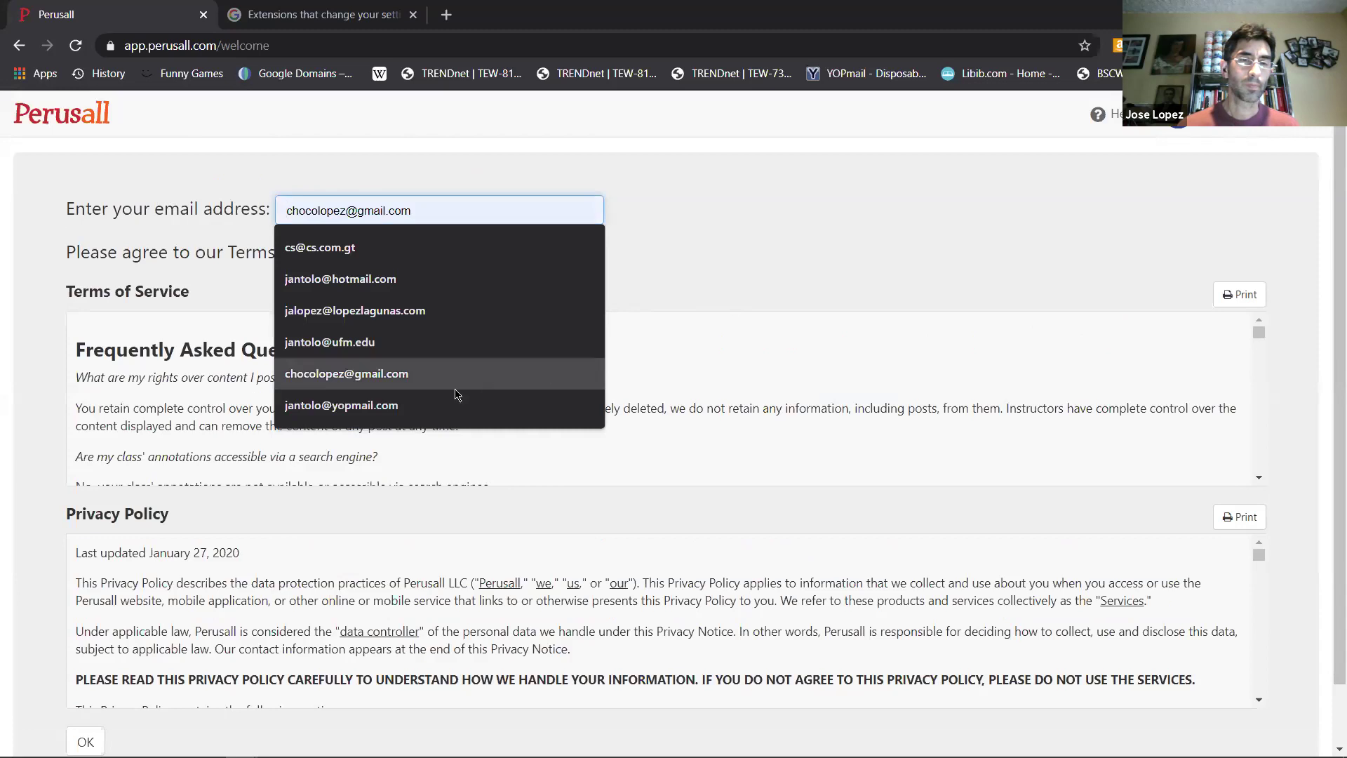
{"action": "left_click", "coordinate": [435, 405]}
{"action": "left_click", "coordinate": [86, 742]}
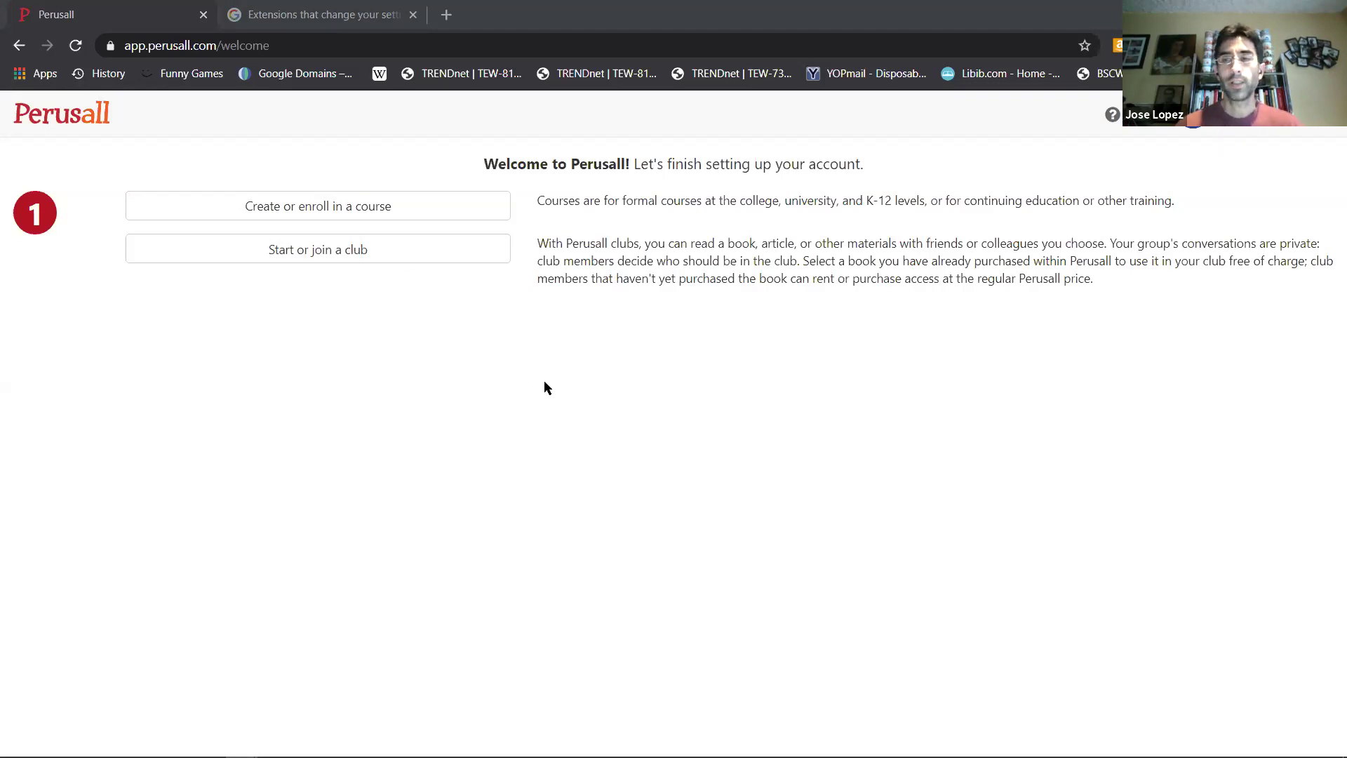
- Set up the account as an instructor creating a course for students to access directly at perusall.com
{"action": "left_click", "coordinate": [338, 214]}
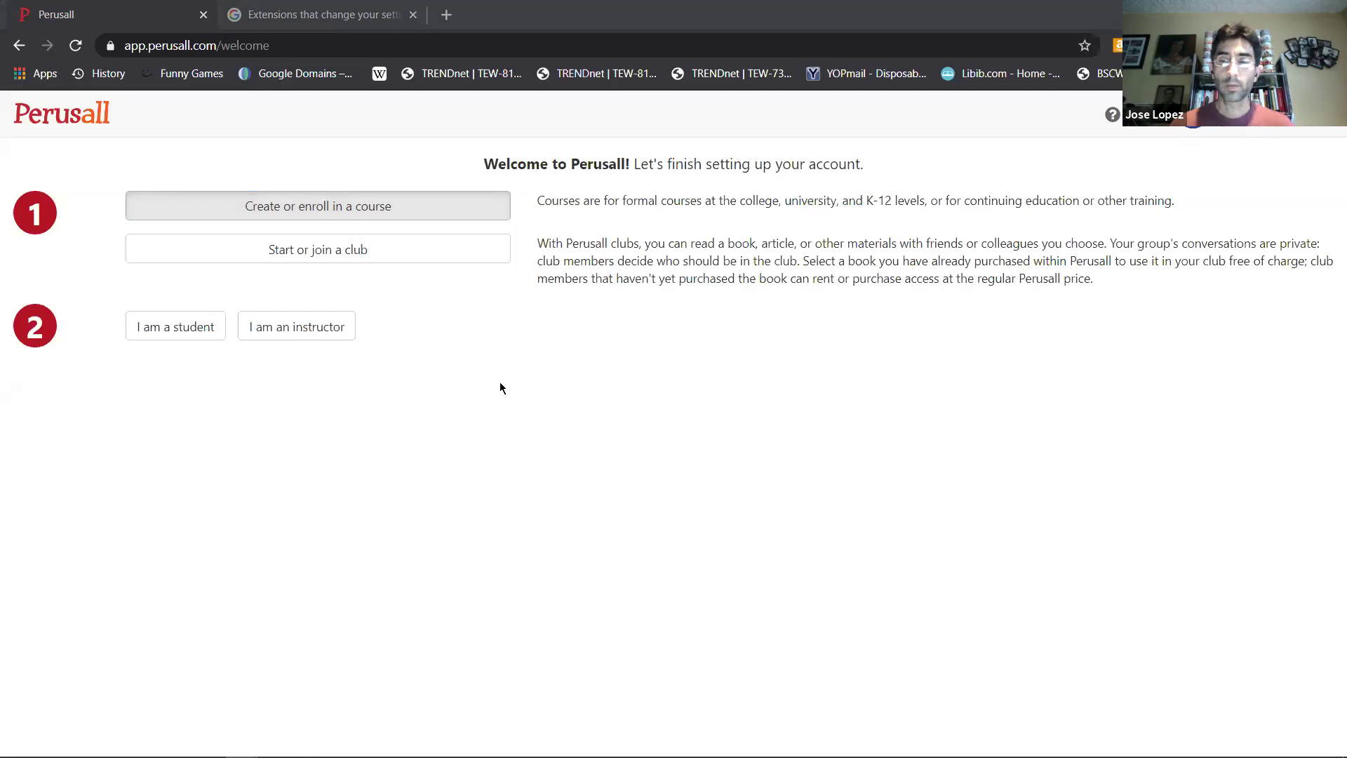
{"action": "left_click", "coordinate": [306, 338]}
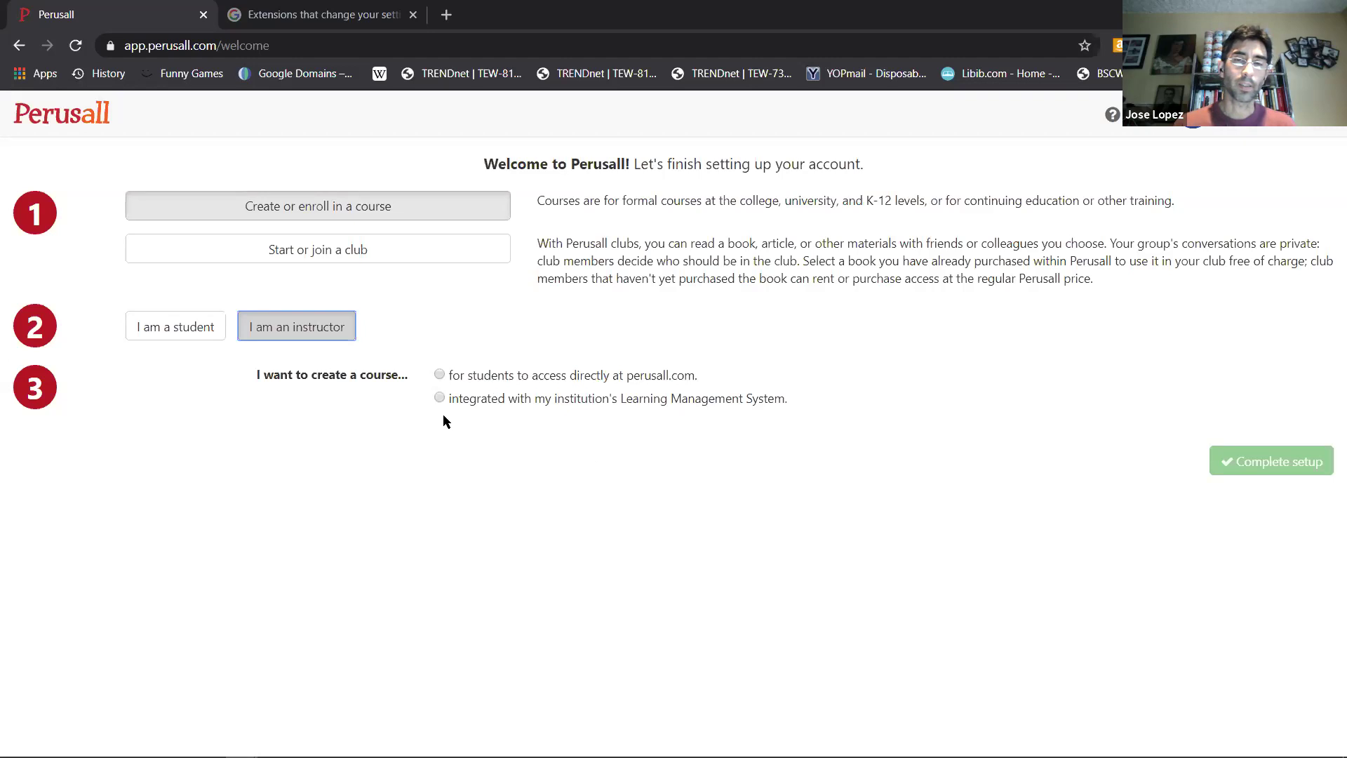
{"action": "left_click", "coordinate": [439, 374]}
- Name the new course "test"
{"action": "left_click", "coordinate": [480, 435]}
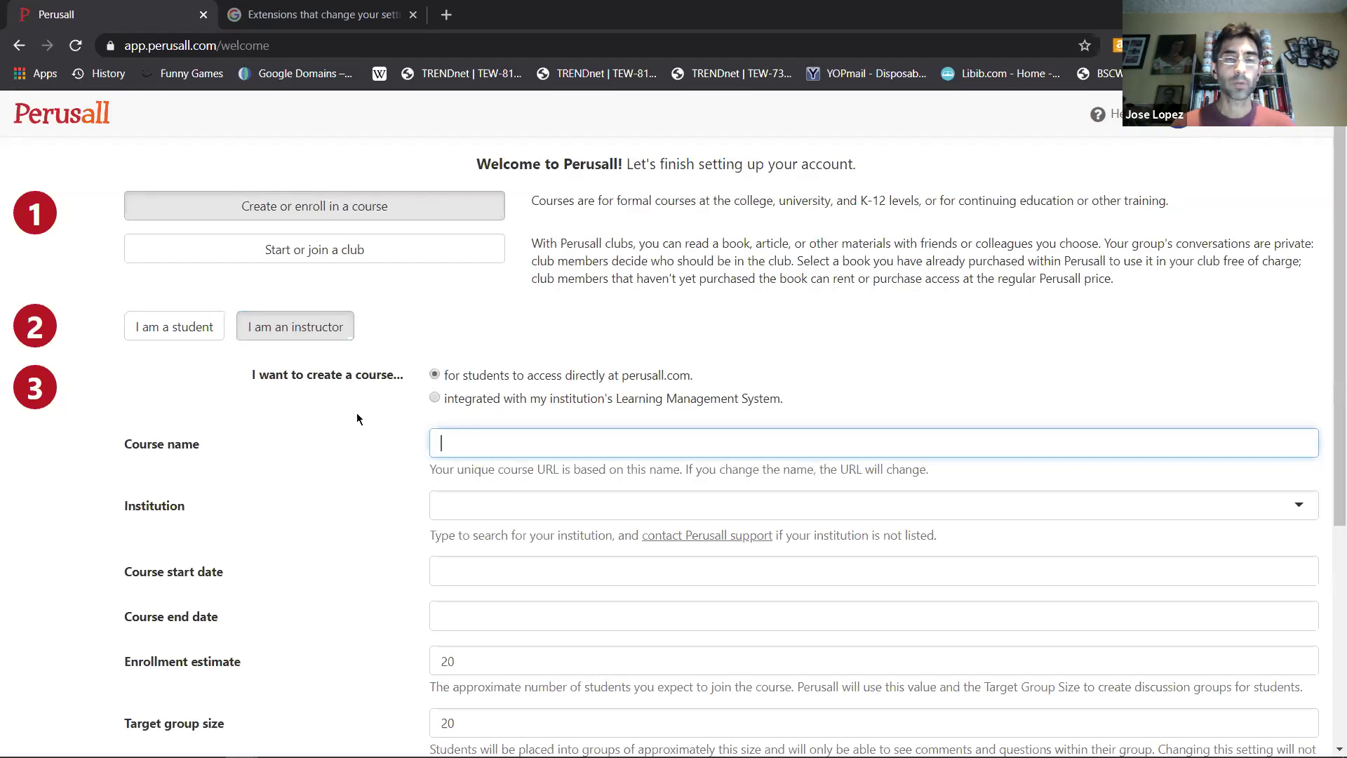
{"action": "scroll", "coordinate": [357, 415], "scroll_direction": "down", "scroll_amount": 1}
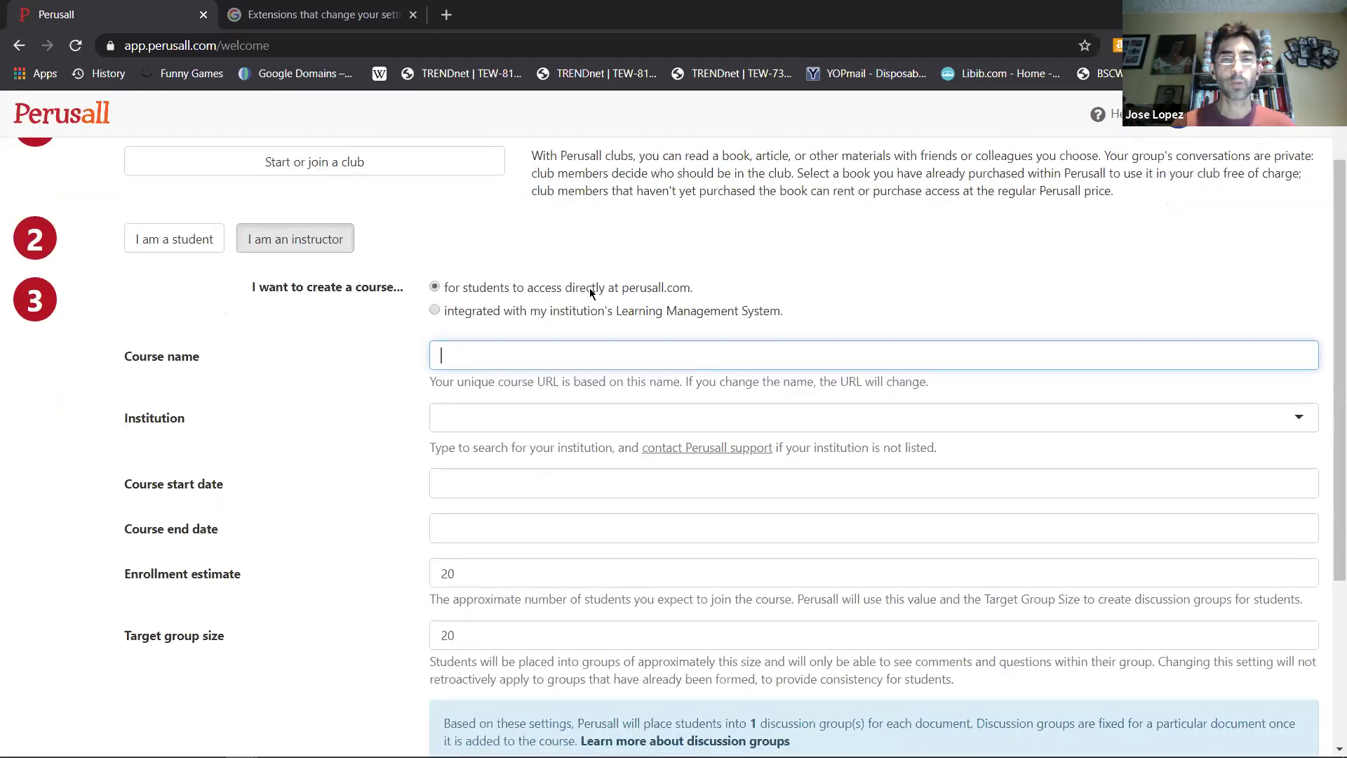
{"action": "scroll", "coordinate": [804, 328], "scroll_direction": "down", "scroll_amount": 1}
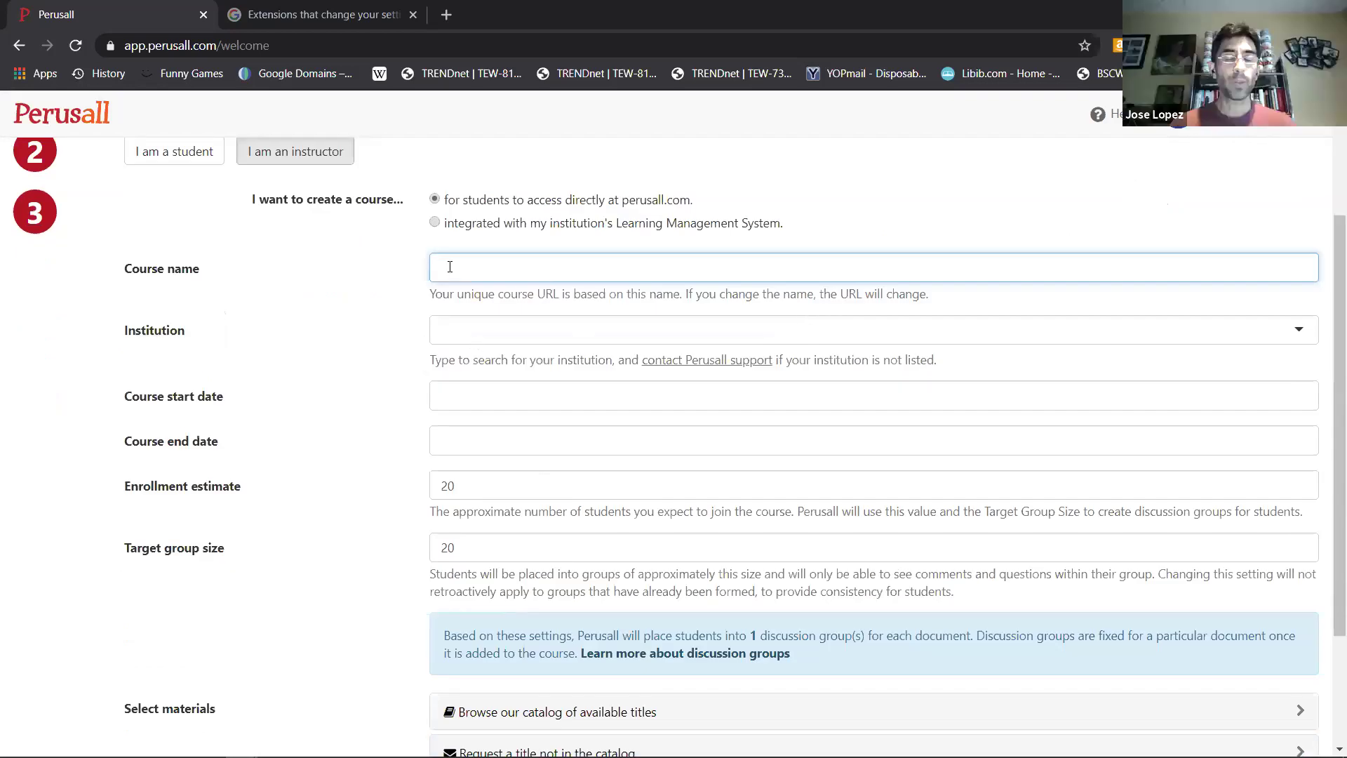
{"action": "type", "text": "test"}
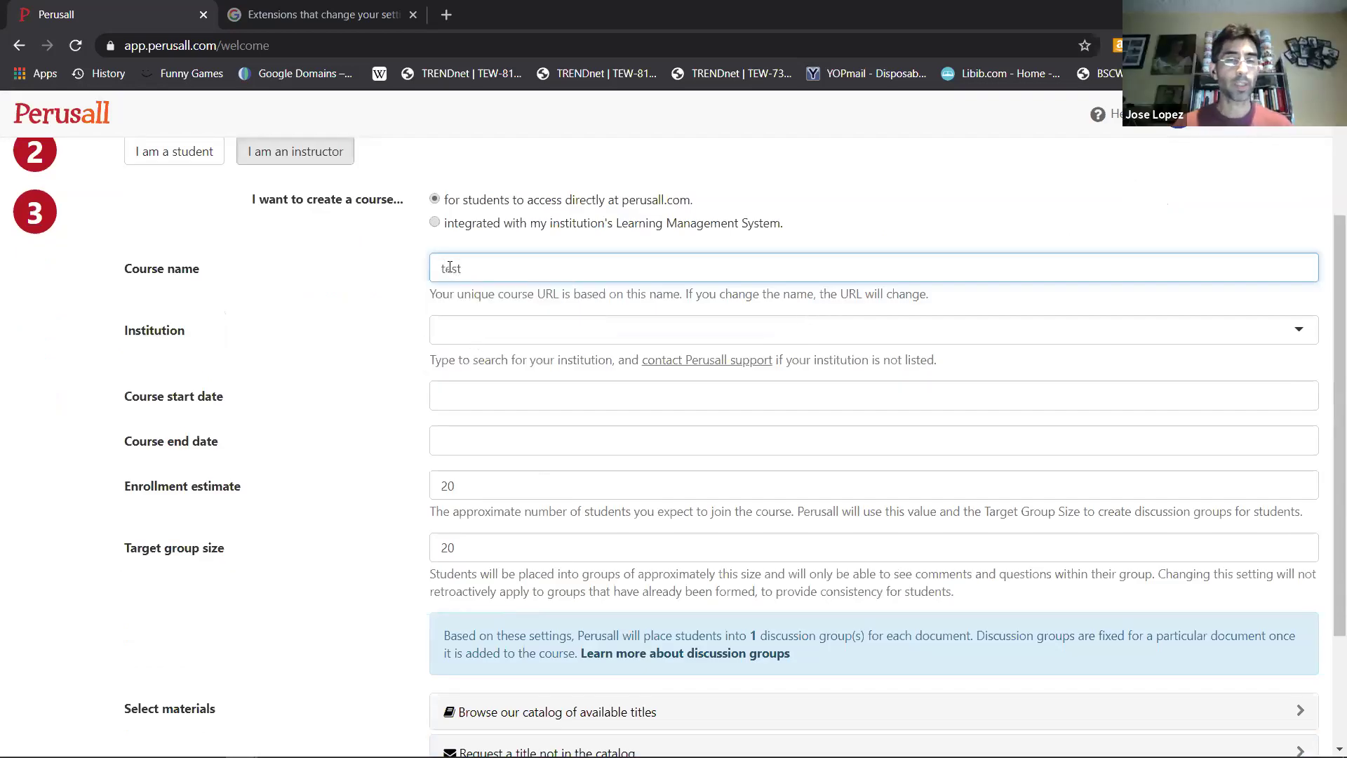
- Set the course's institution to Universidad Francisco Marroquín (Guatemala City, GT)
{"action": "left_click", "coordinate": [451, 327]}
{"action": "type", "text": "Univers"}
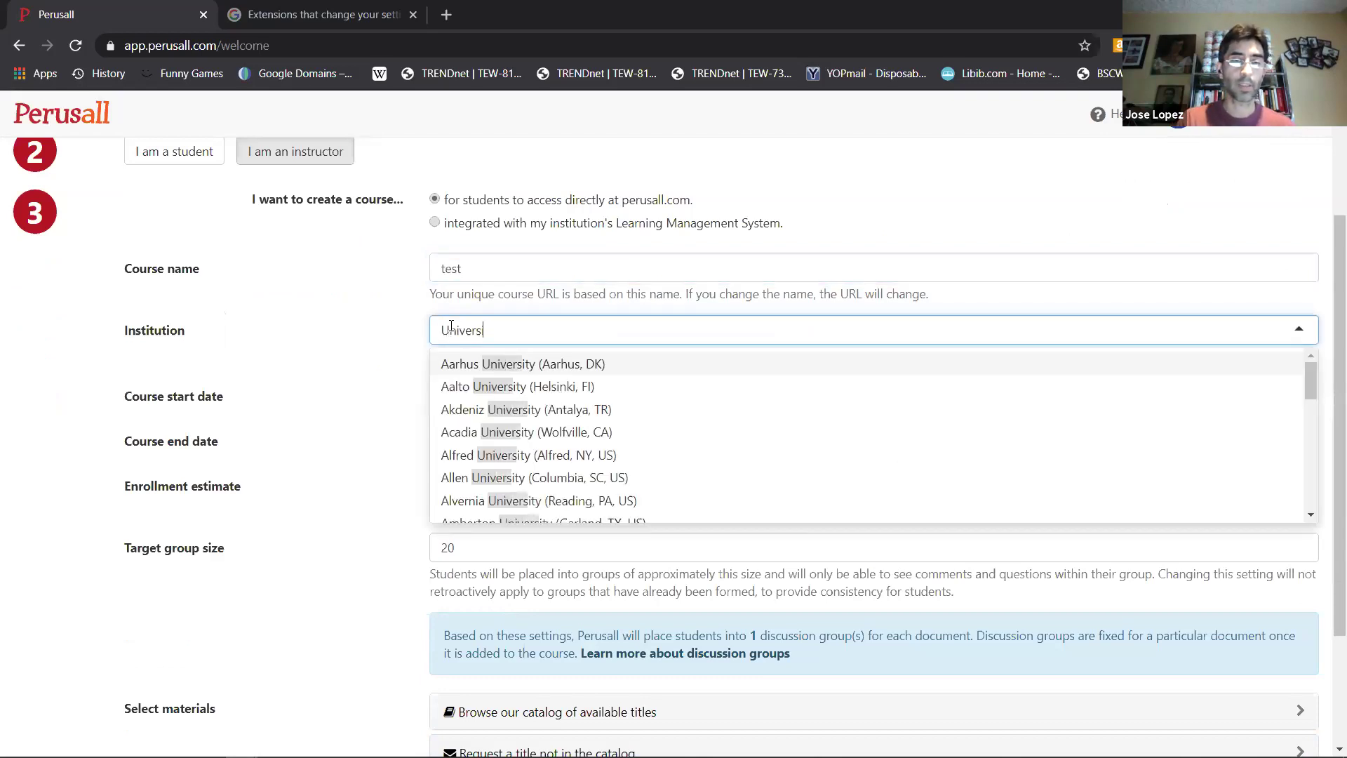
{"action": "type", "text": "idad Francisco Marroqu"}
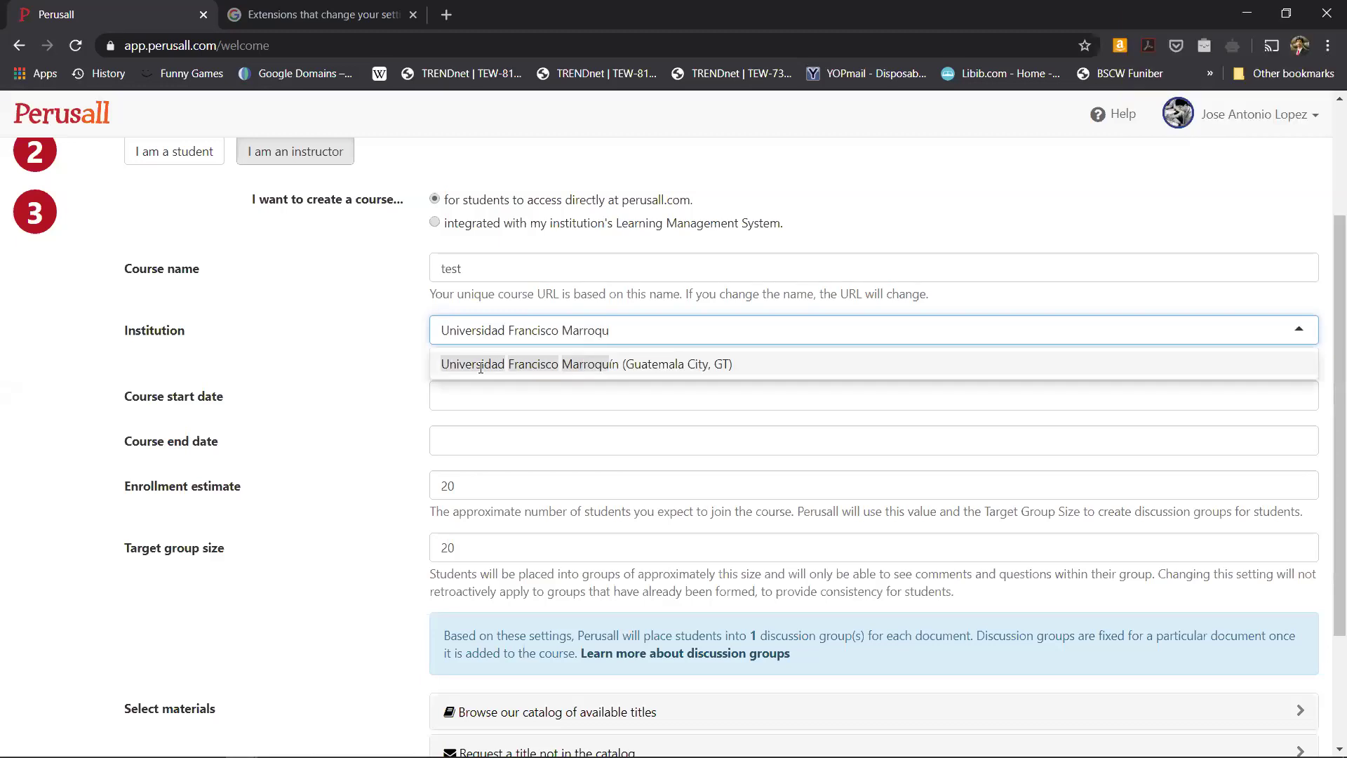
{"action": "left_click", "coordinate": [597, 364]}
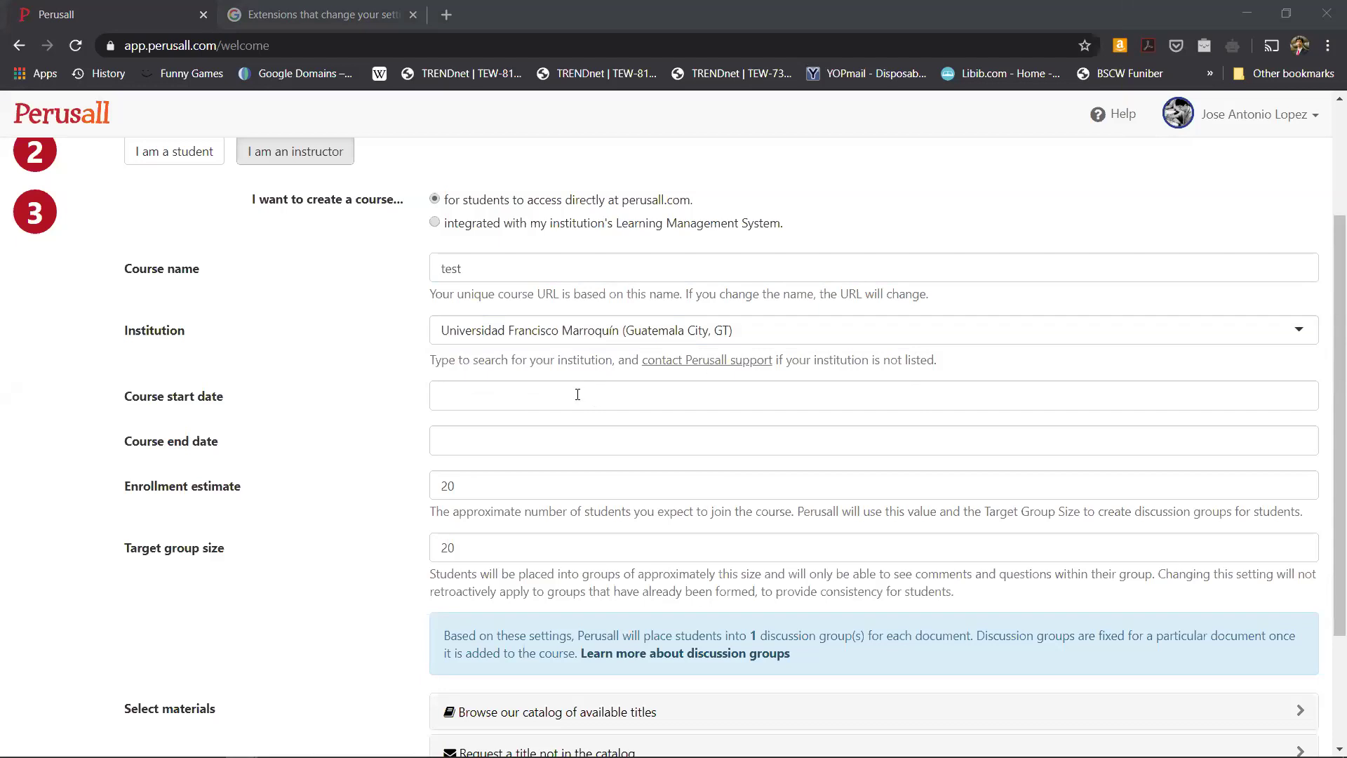
- Reopen the institution choice and select Universidad Francisco Marroquín (Guatemala City, GT) again
{"action": "left_click", "coordinate": [583, 329]}
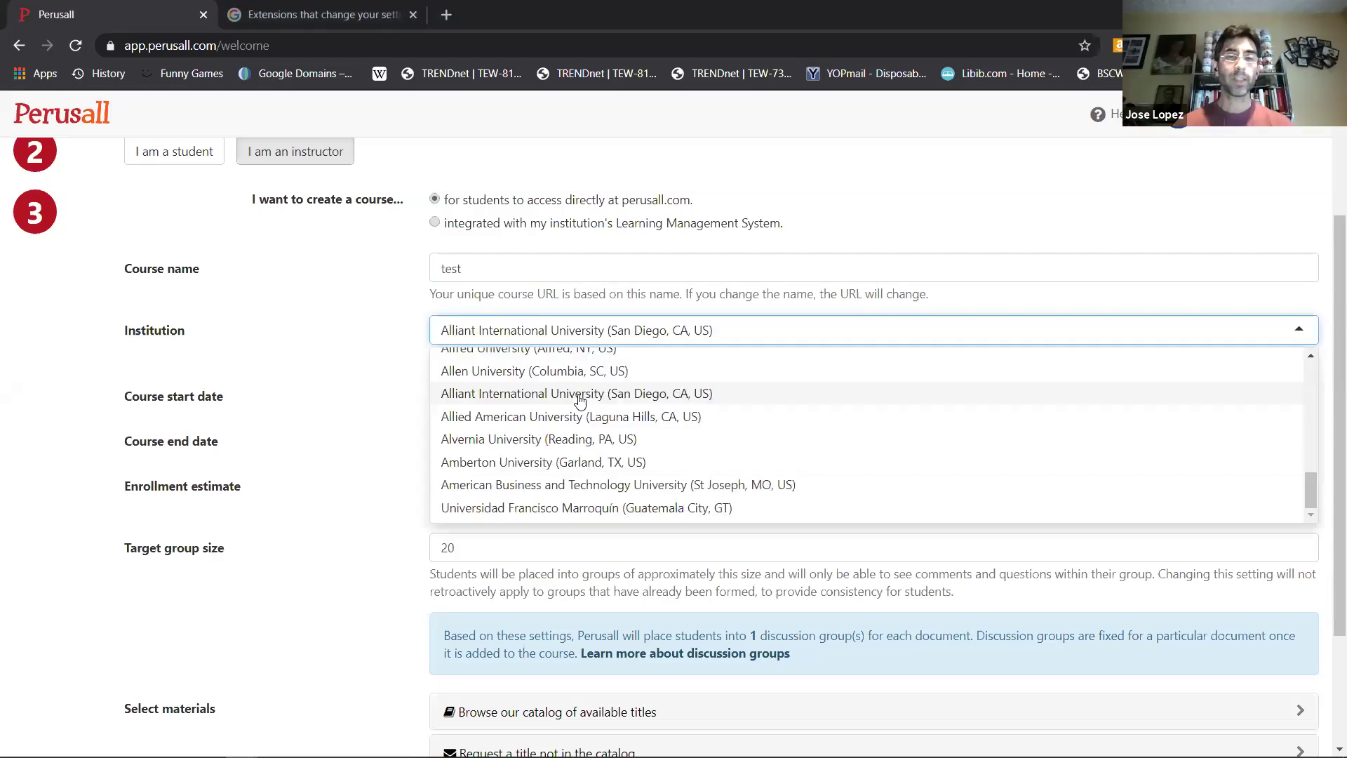
{"action": "left_click", "coordinate": [358, 379]}
{"action": "left_click", "coordinate": [720, 330]}
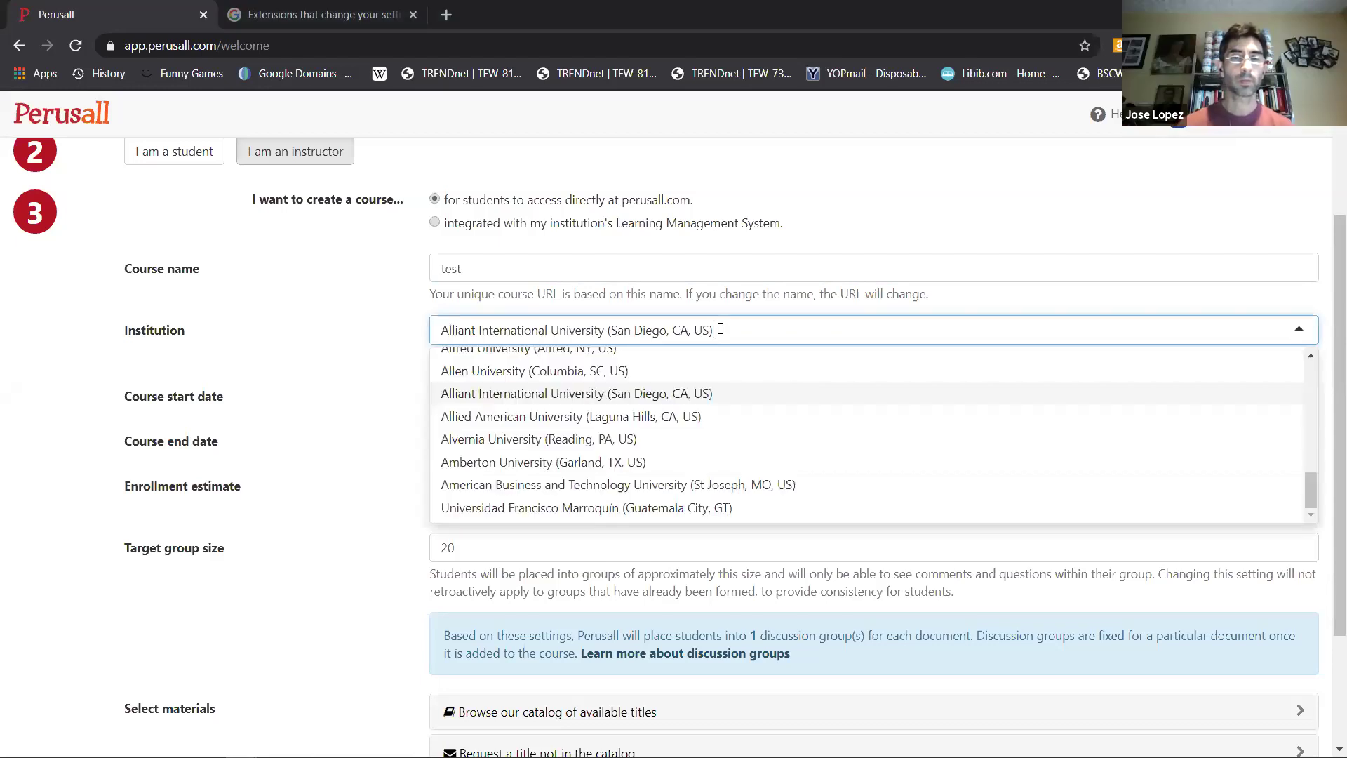
{"action": "key", "text": "BackSpace"}
{"action": "type", "text": "universidad fr"}
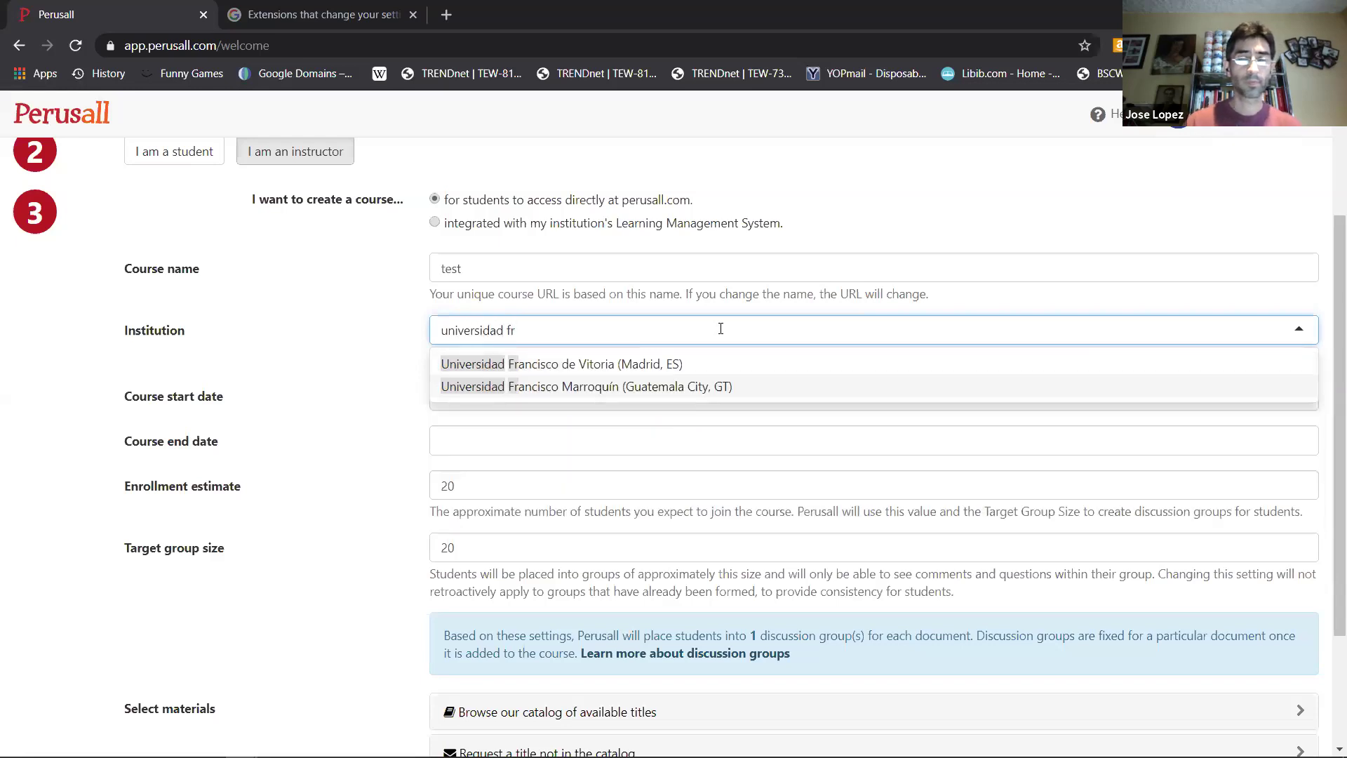
{"action": "left_click", "coordinate": [703, 387]}
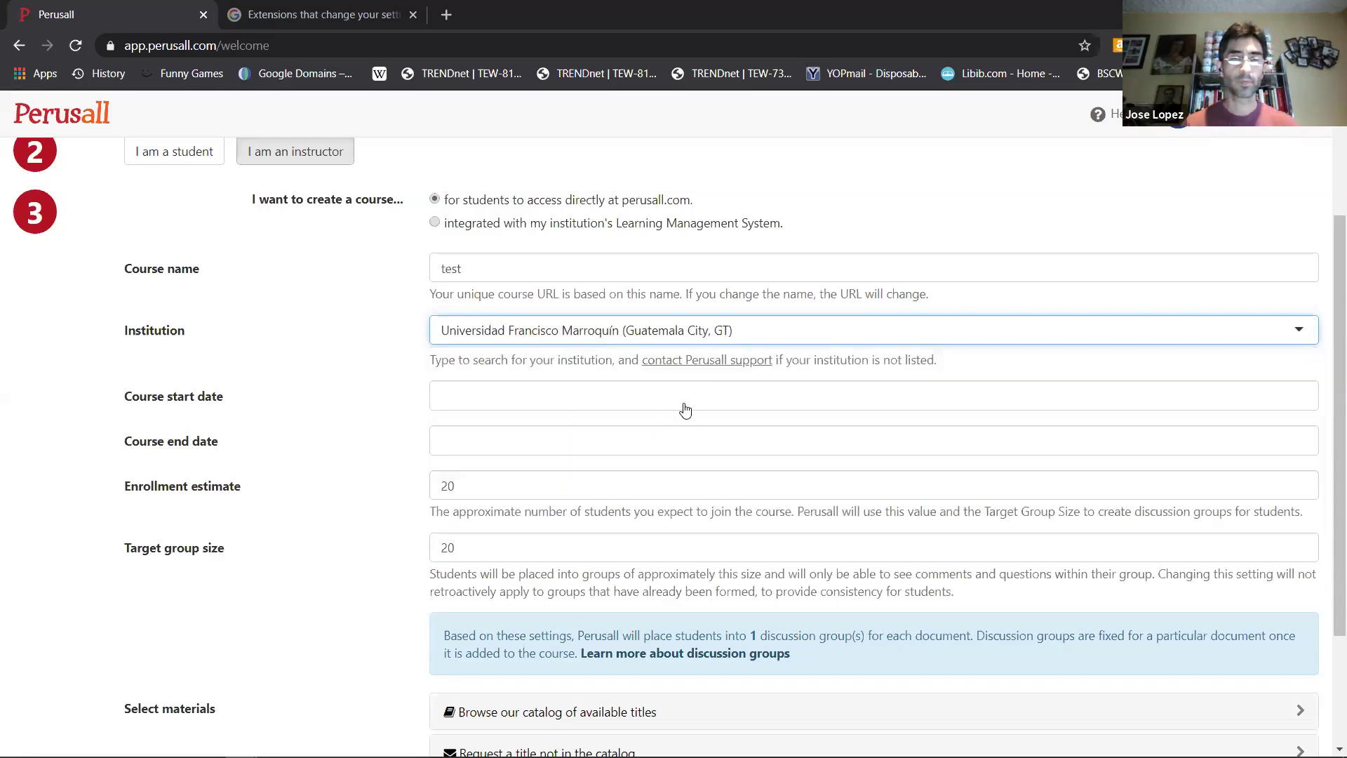
- Set the course to start on April 1, 2020 and end on April 3, 2020
{"action": "left_click", "coordinate": [683, 402]}
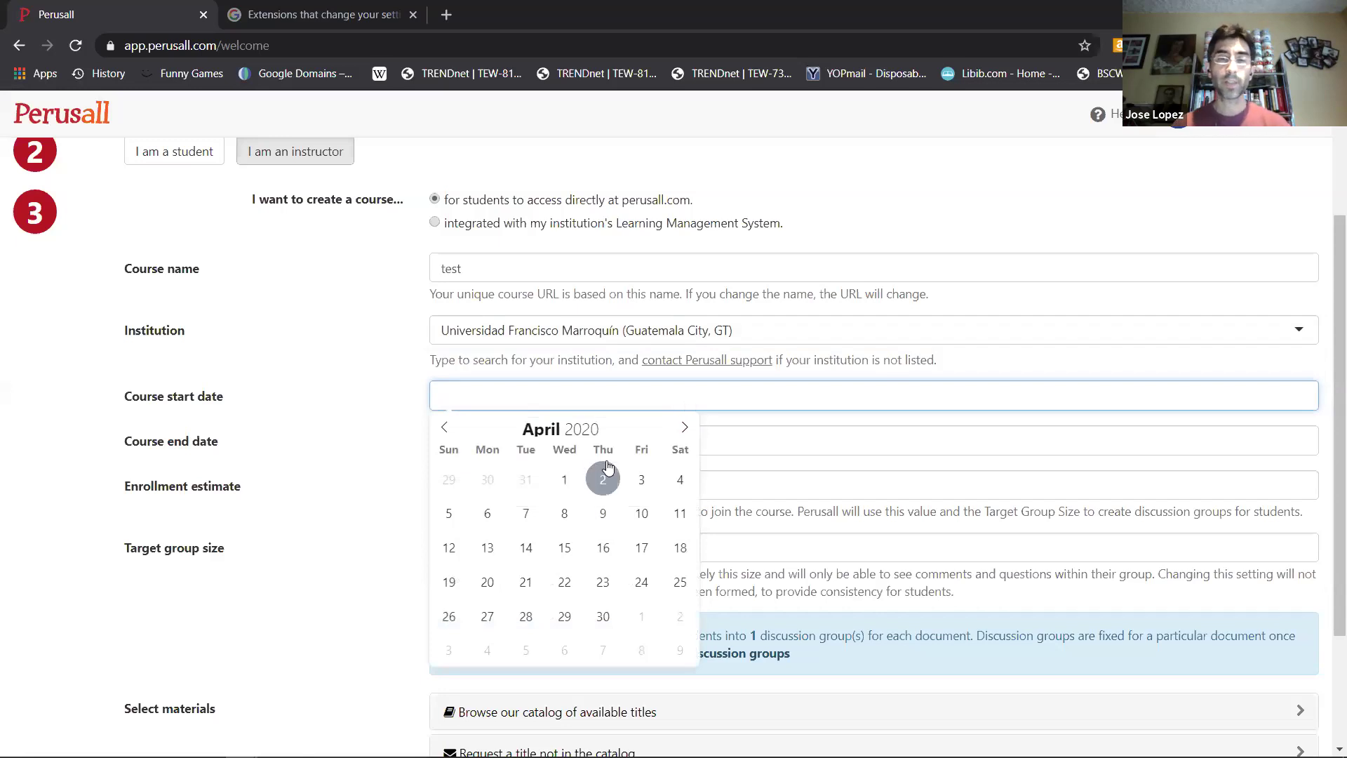
{"action": "left_click", "coordinate": [564, 479]}
{"action": "left_click", "coordinate": [569, 442]}
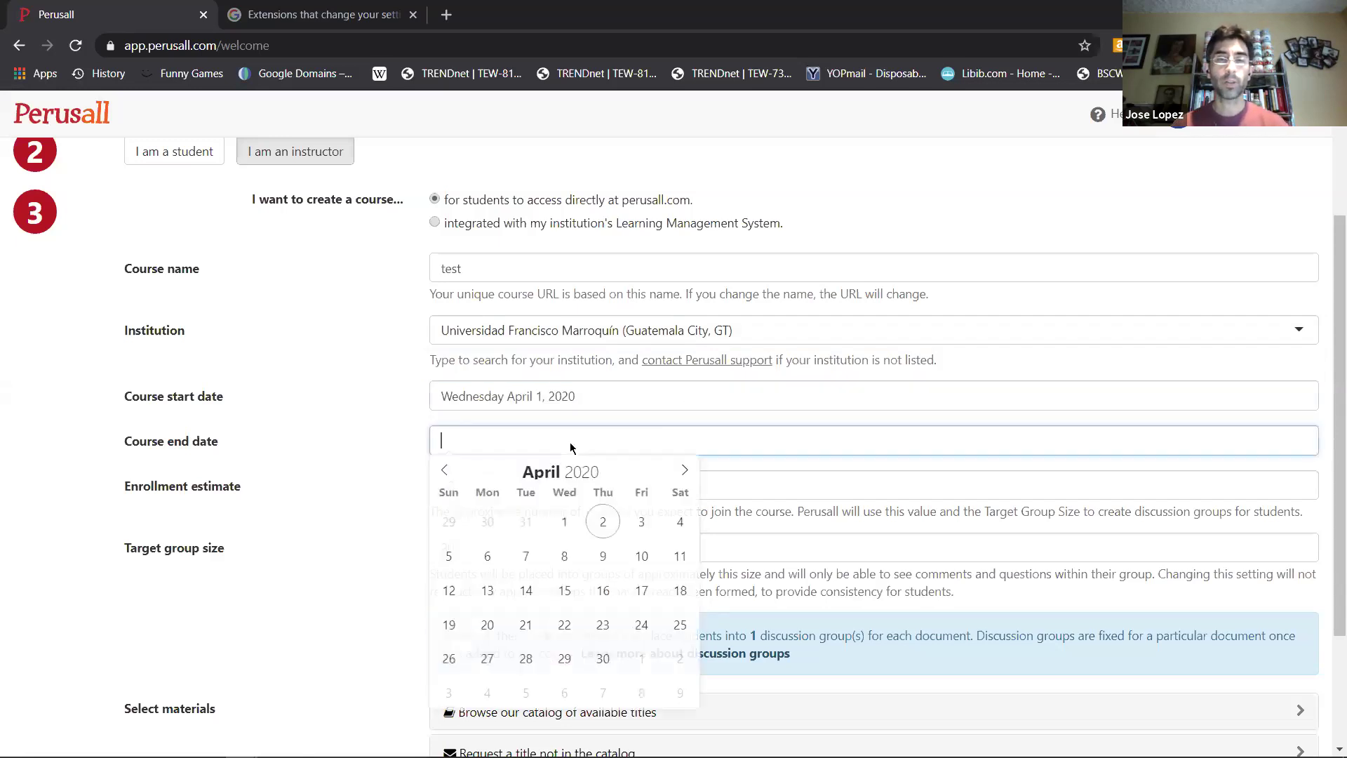
{"action": "left_click", "coordinate": [640, 525]}
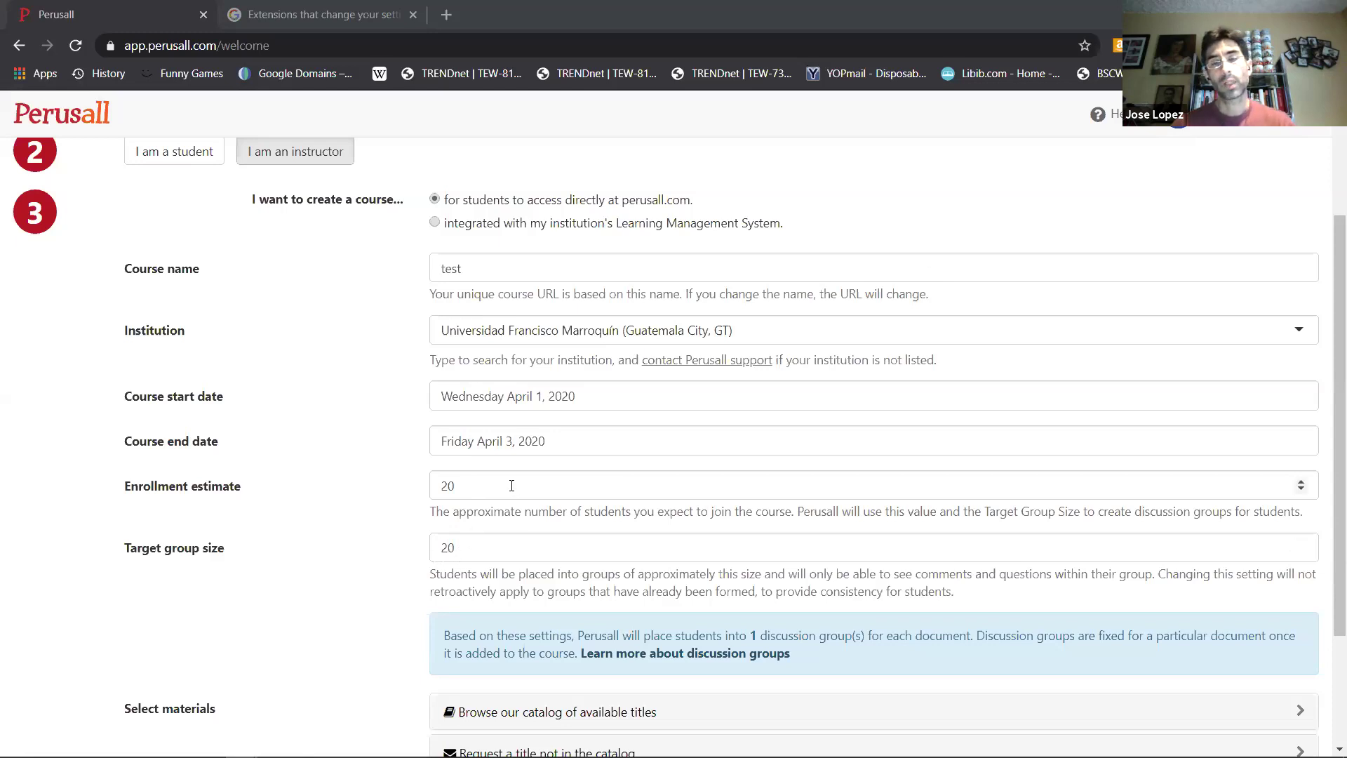
- Set the course's enrollment estimate to 100 students
{"action": "left_click", "coordinate": [751, 484]}
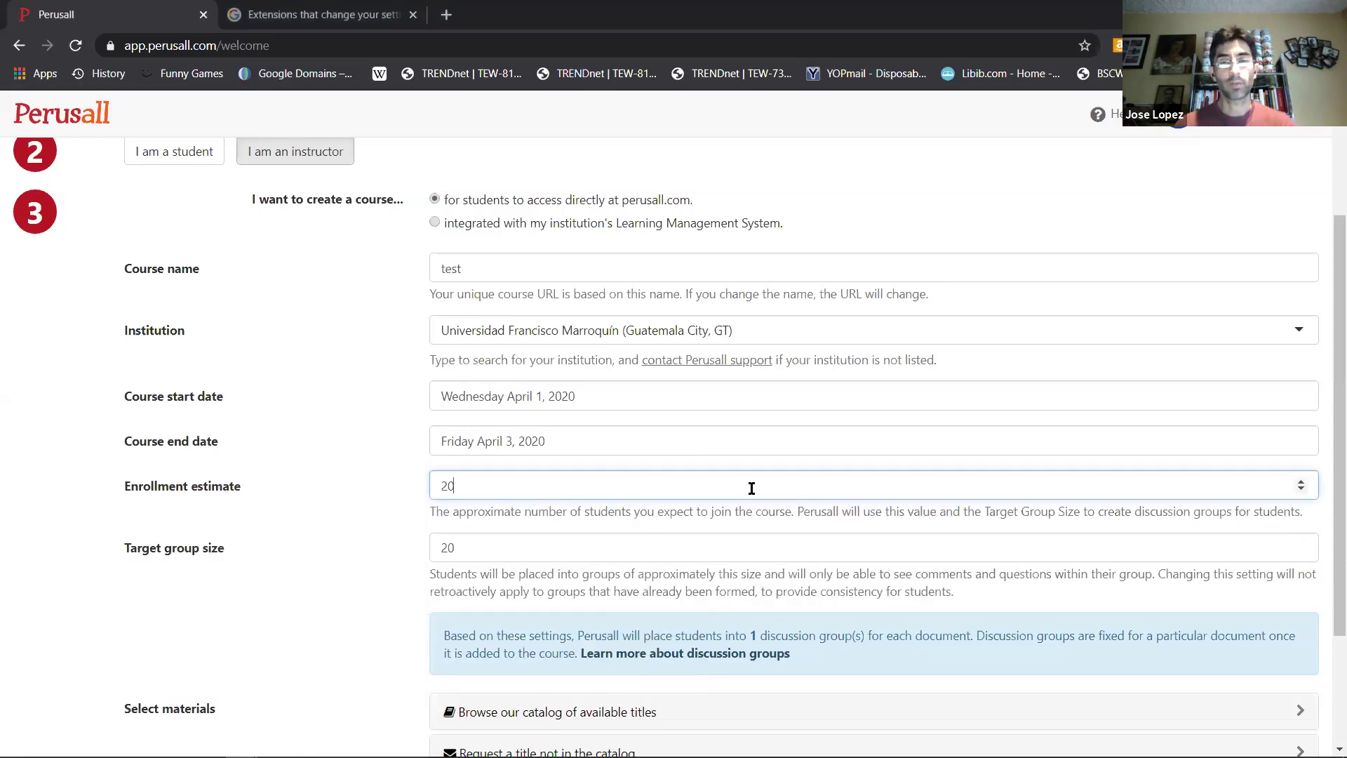
{"action": "key", "text": "BackSpace"}
{"action": "key", "text": "BackSpace"}
{"action": "type", "text": "100"}
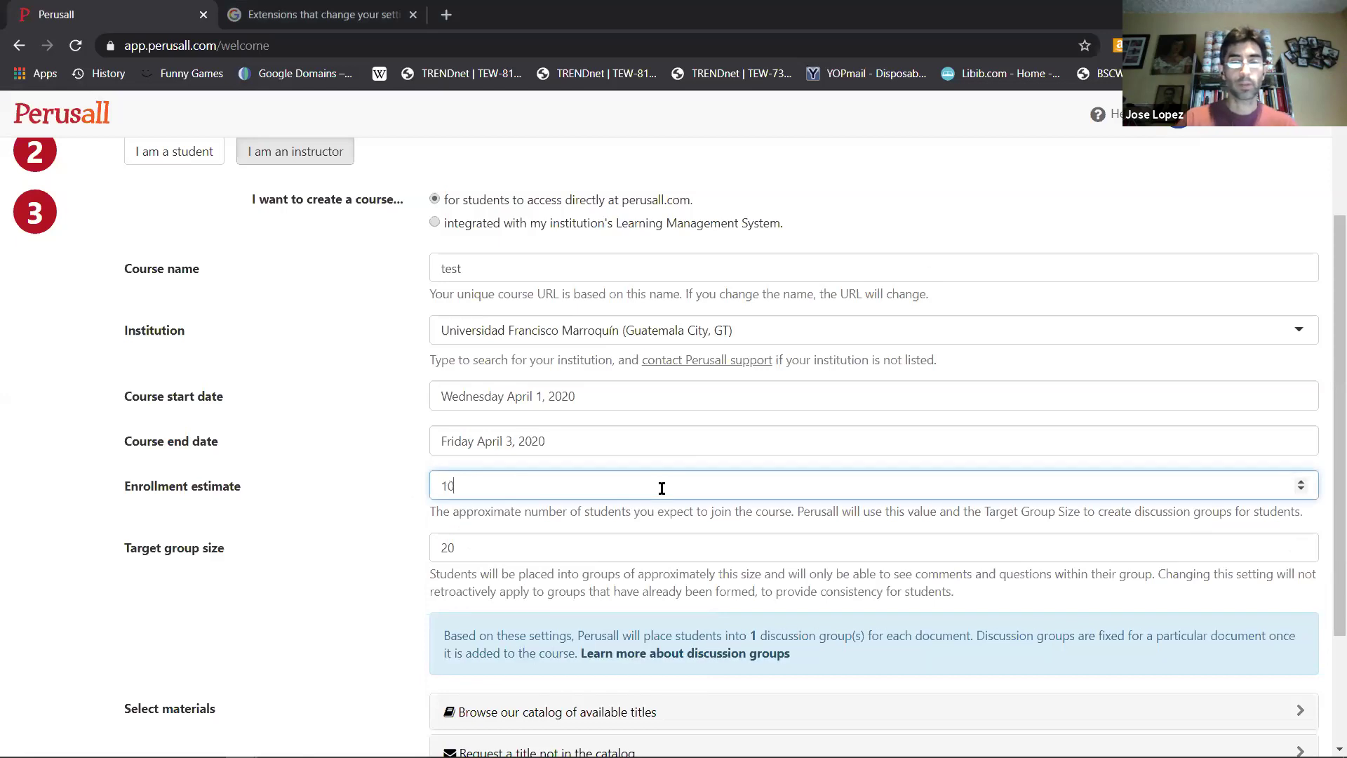
{"action": "left_click", "coordinate": [631, 542]}
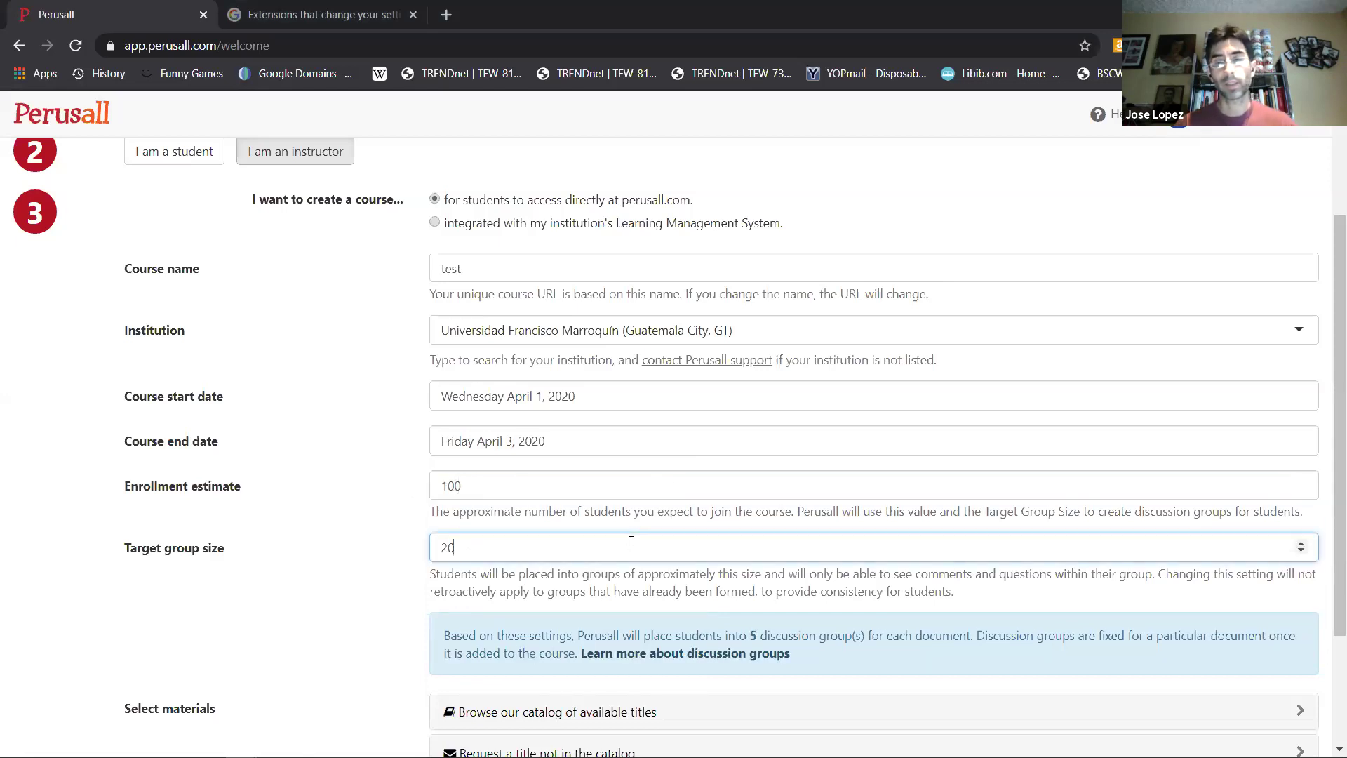
- Set the course's enrollment estimate back to 20 students
{"action": "left_click", "coordinate": [524, 489]}
{"action": "key", "text": "BackSpace"}
{"action": "key", "text": "BackSpace"}
{"action": "key", "text": "BackSpace"}
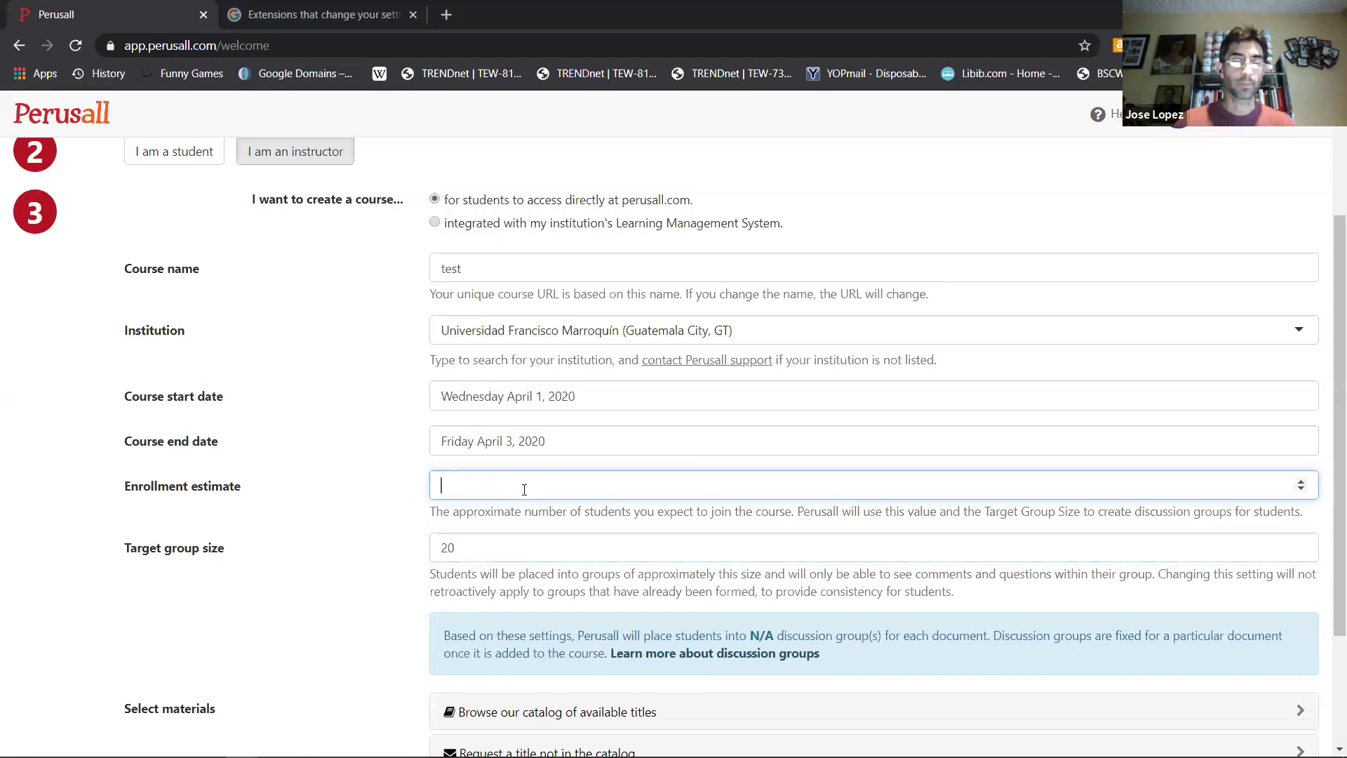
{"action": "type", "text": "20"}
- Set the target size of the discussion groups to 19 students
{"action": "left_click", "coordinate": [529, 546]}
{"action": "key", "text": "BackSpace"}
{"action": "key", "text": "BackSpace"}
{"action": "type", "text": "19"}
- Set the target size of the discussion groups back to 20 students
{"action": "scroll", "coordinate": [527, 545], "scroll_direction": "down", "scroll_amount": 3}
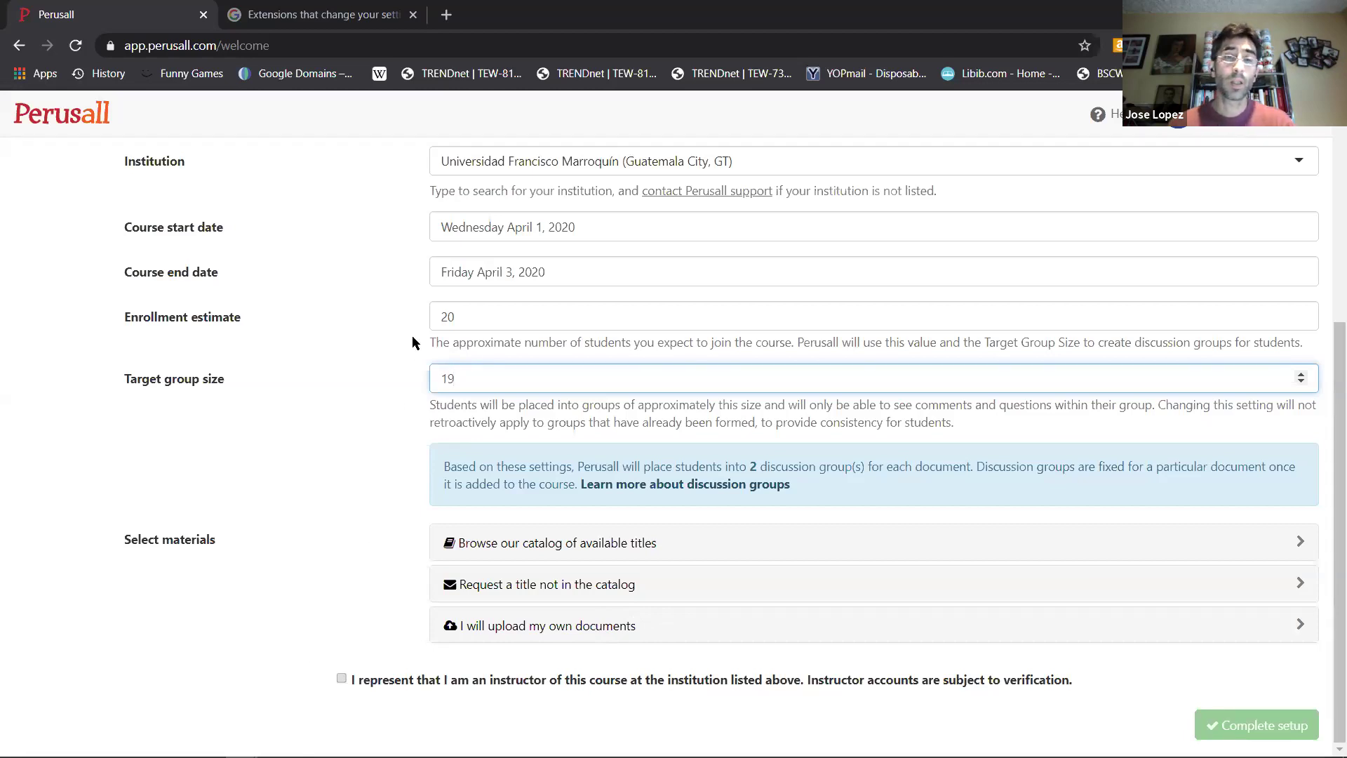
{"action": "left_click_drag", "start_coordinate": [474, 376], "coordinate": [399, 381]}
{"action": "type", "text": "20"}
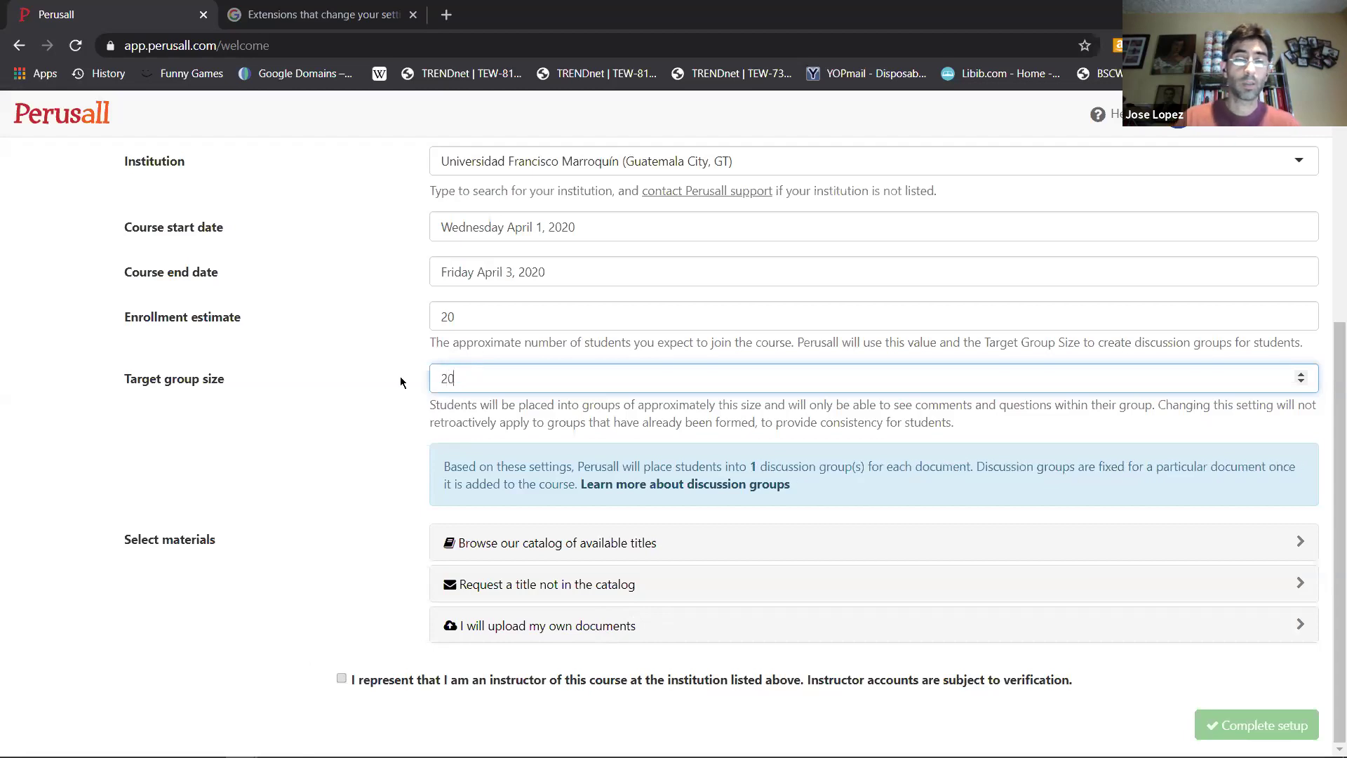
{"action": "left_click", "coordinate": [544, 320]}
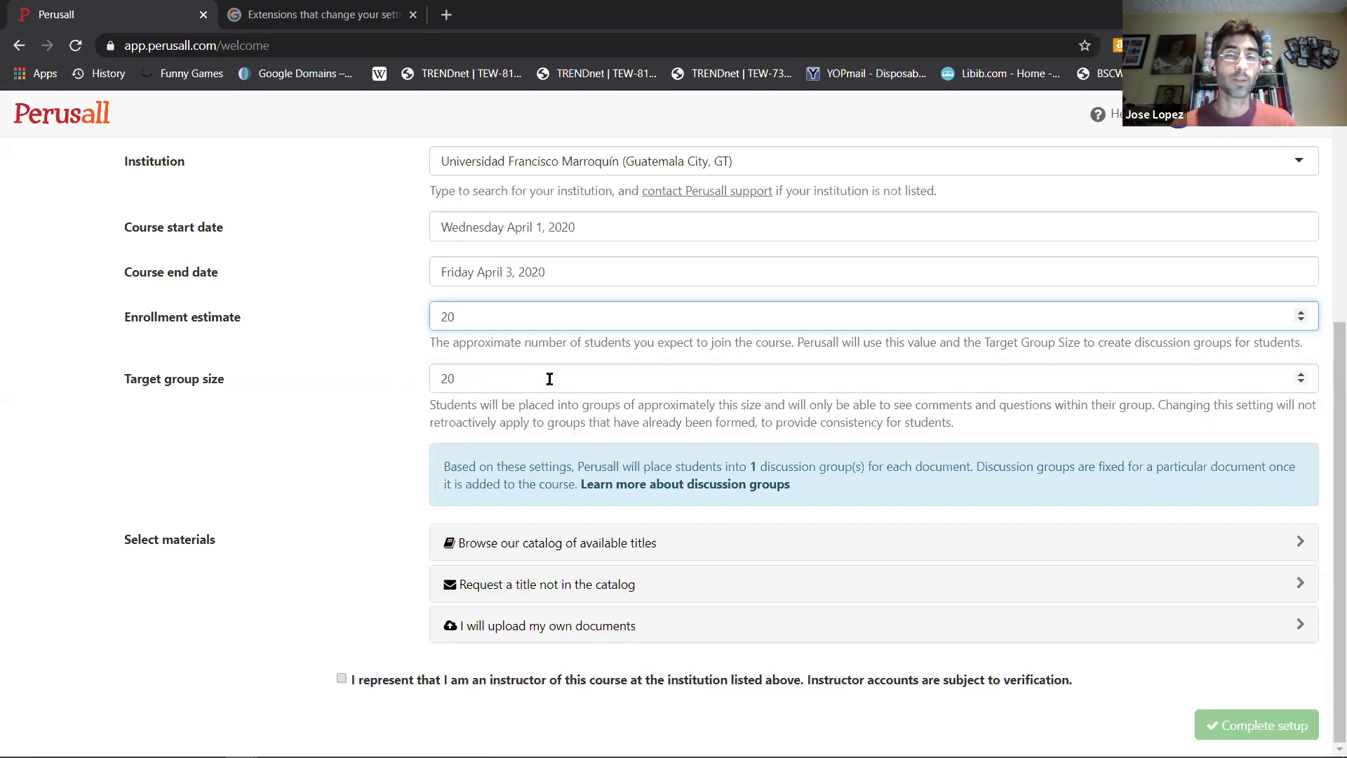
- Complete the course setup with the instructor declaration accepted, and end the introductory tour
{"action": "left_click", "coordinate": [341, 679]}
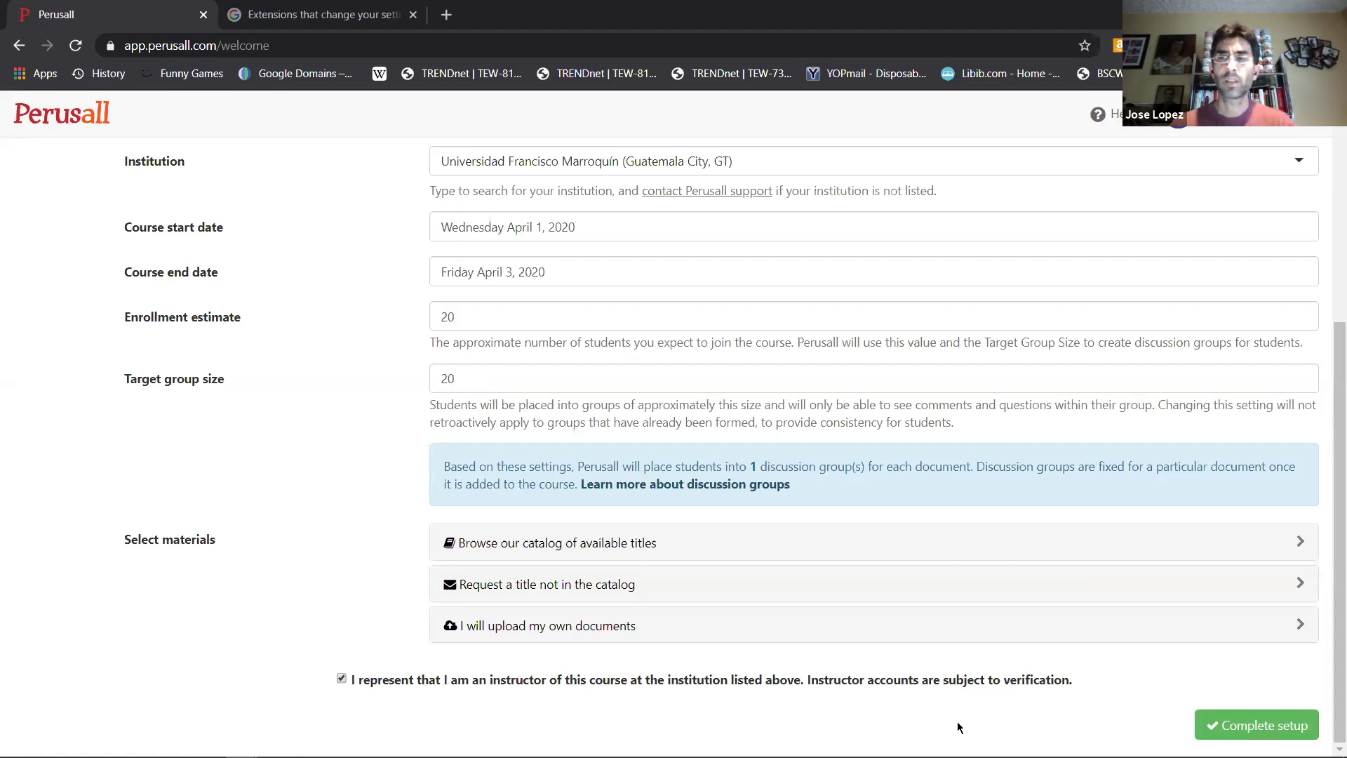
{"action": "left_click", "coordinate": [1249, 730]}
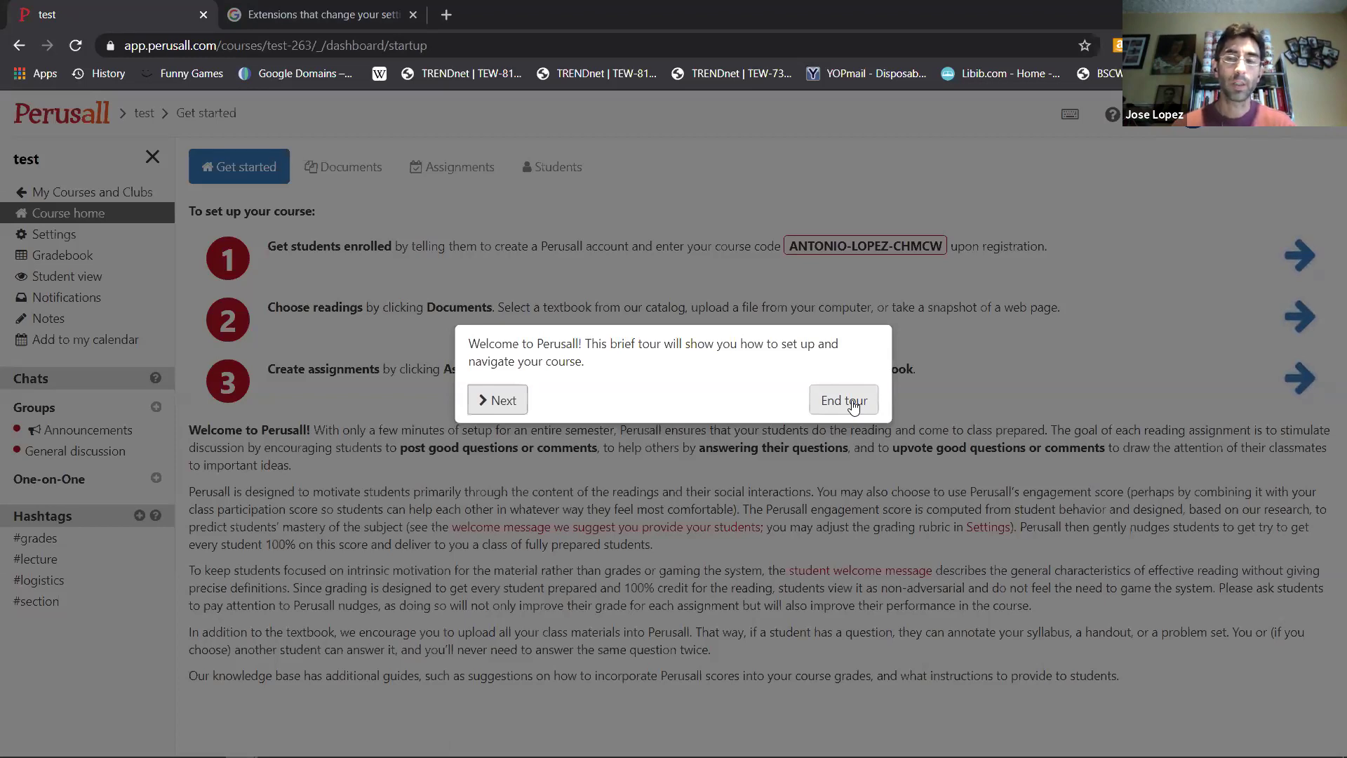
{"action": "left_click", "coordinate": [852, 405]}
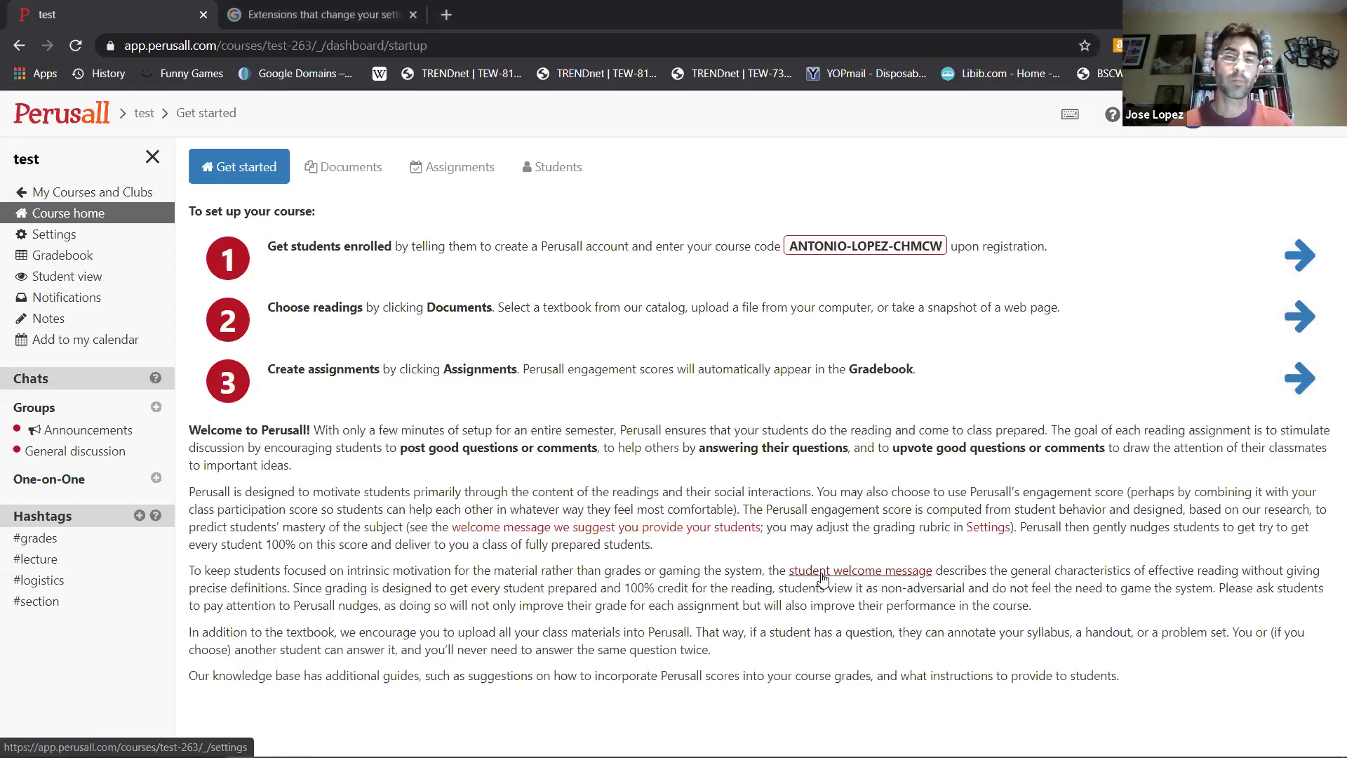
- View the test course's general settings with their tour ended, and return to the course home page
{"action": "left_click", "coordinate": [642, 534]}
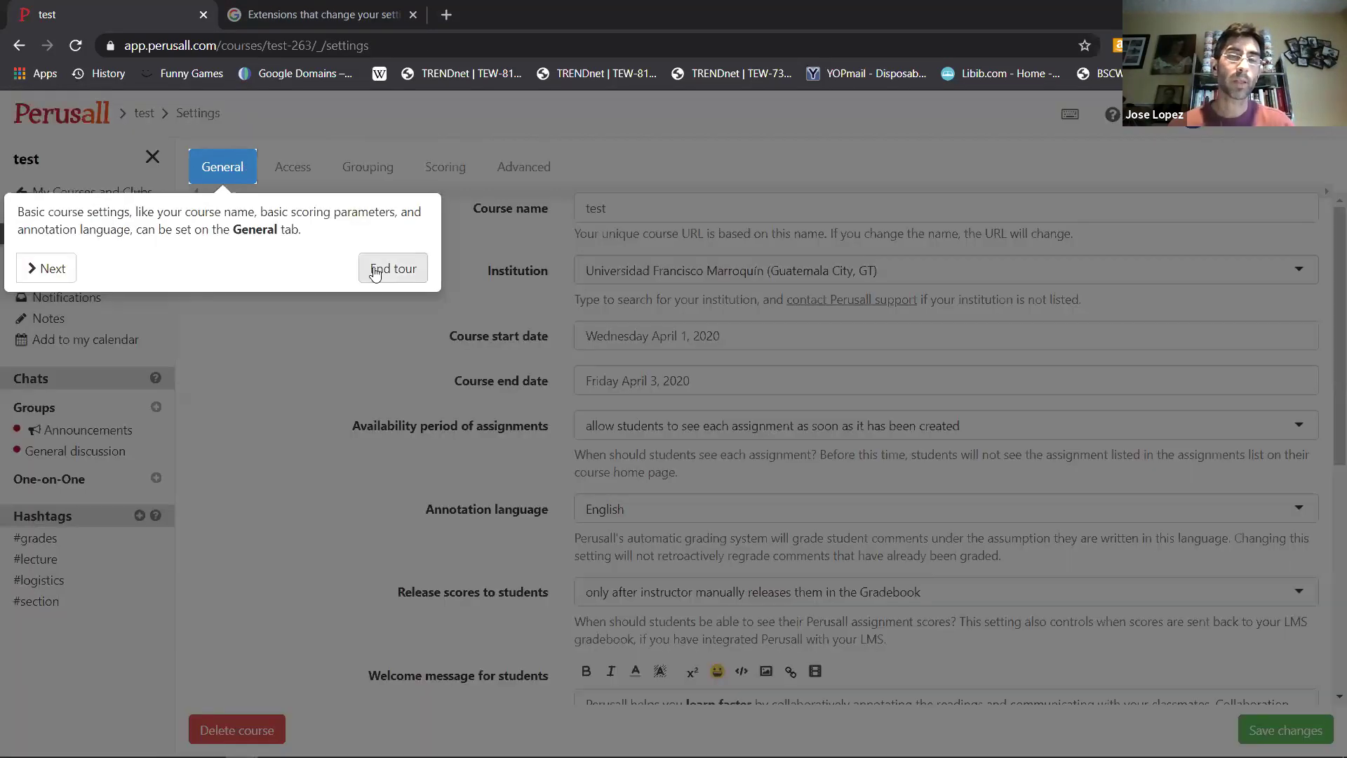
{"action": "left_click", "coordinate": [398, 272]}
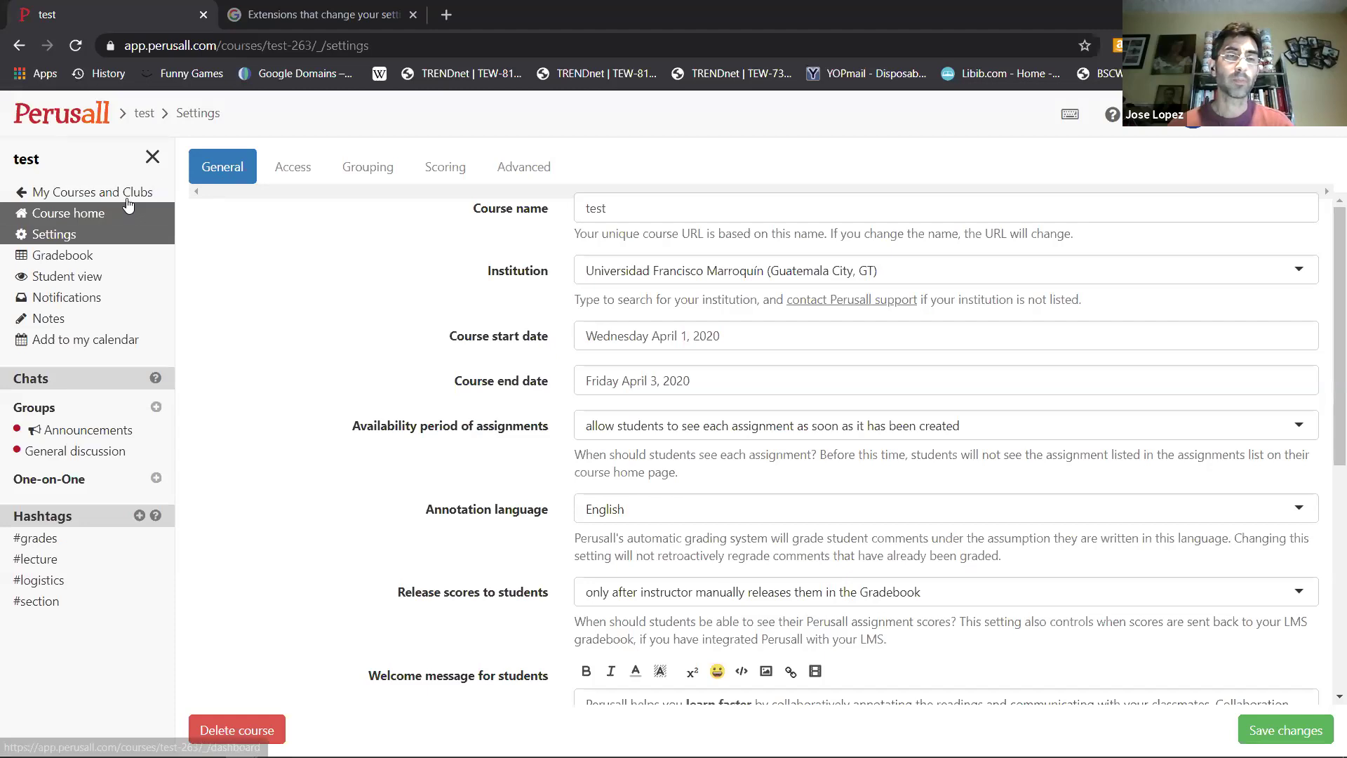
{"action": "left_click", "coordinate": [26, 159]}
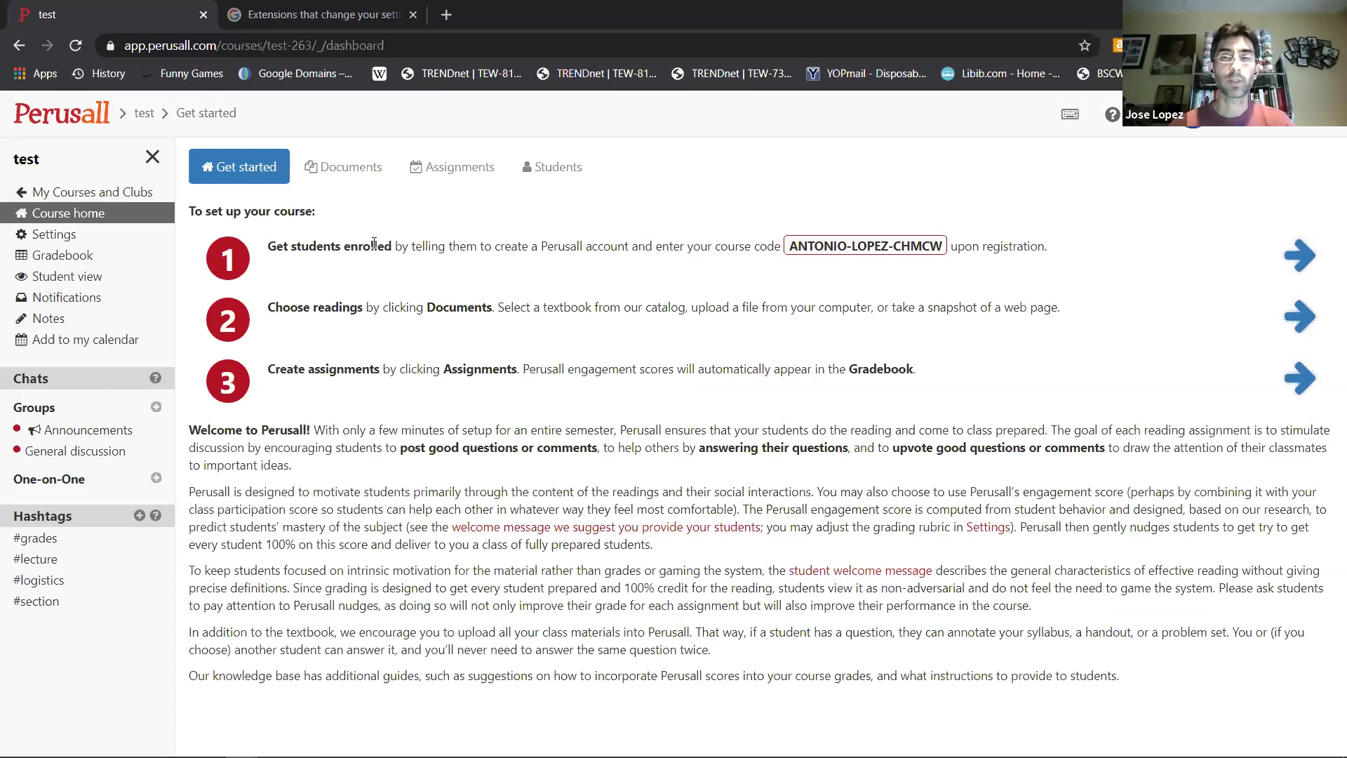
- Examine the options for adding course documents, including the file selection for documents from the computer, without uploading anything
{"action": "left_click", "coordinate": [357, 172]}
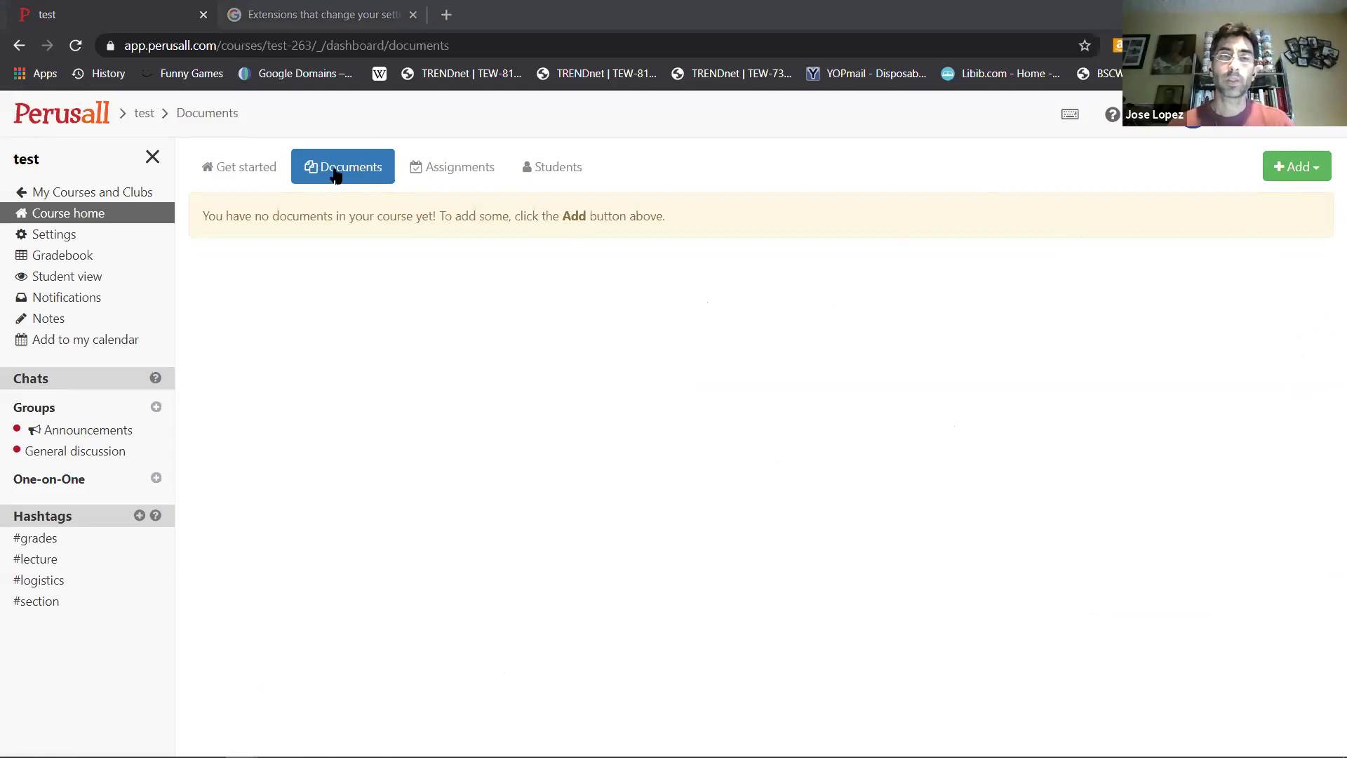
{"action": "left_click", "coordinate": [1283, 173]}
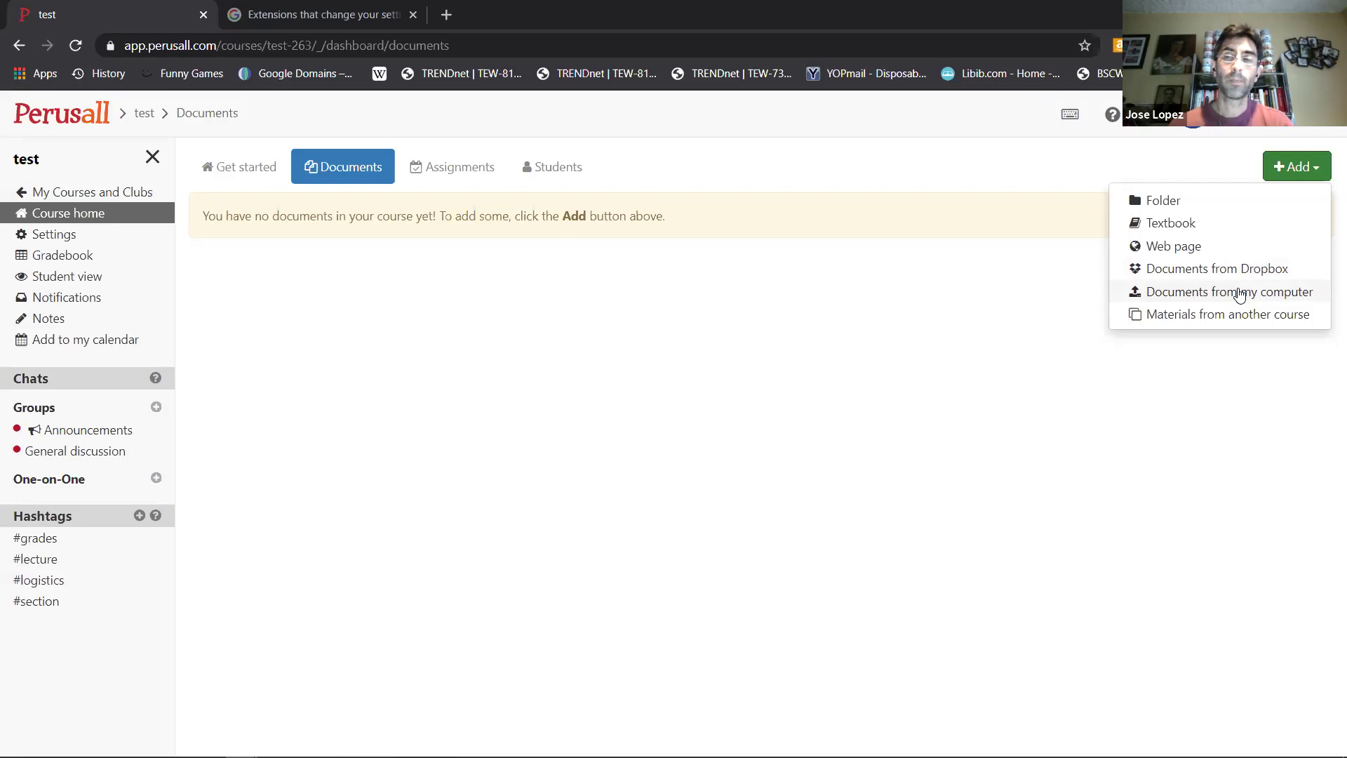
{"action": "left_click", "coordinate": [1239, 294]}
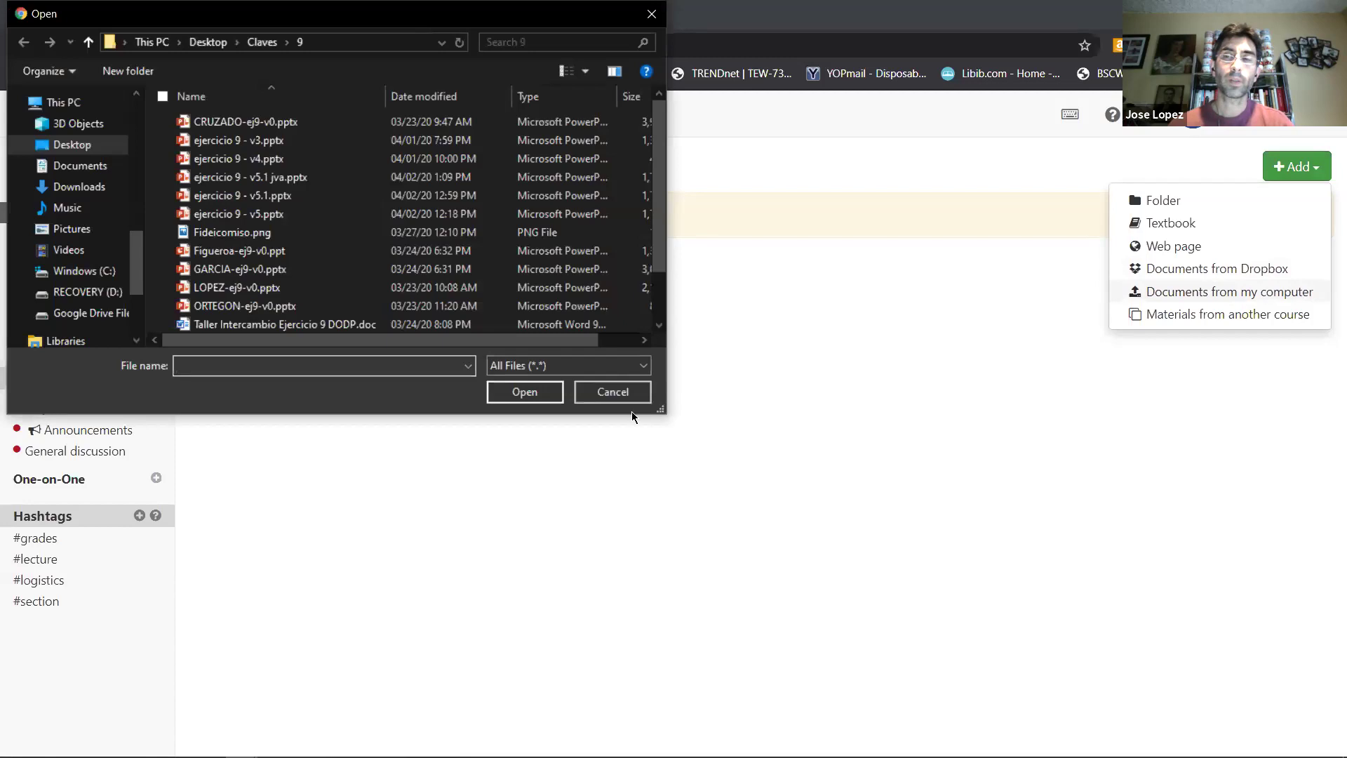
{"action": "left_click", "coordinate": [619, 397]}
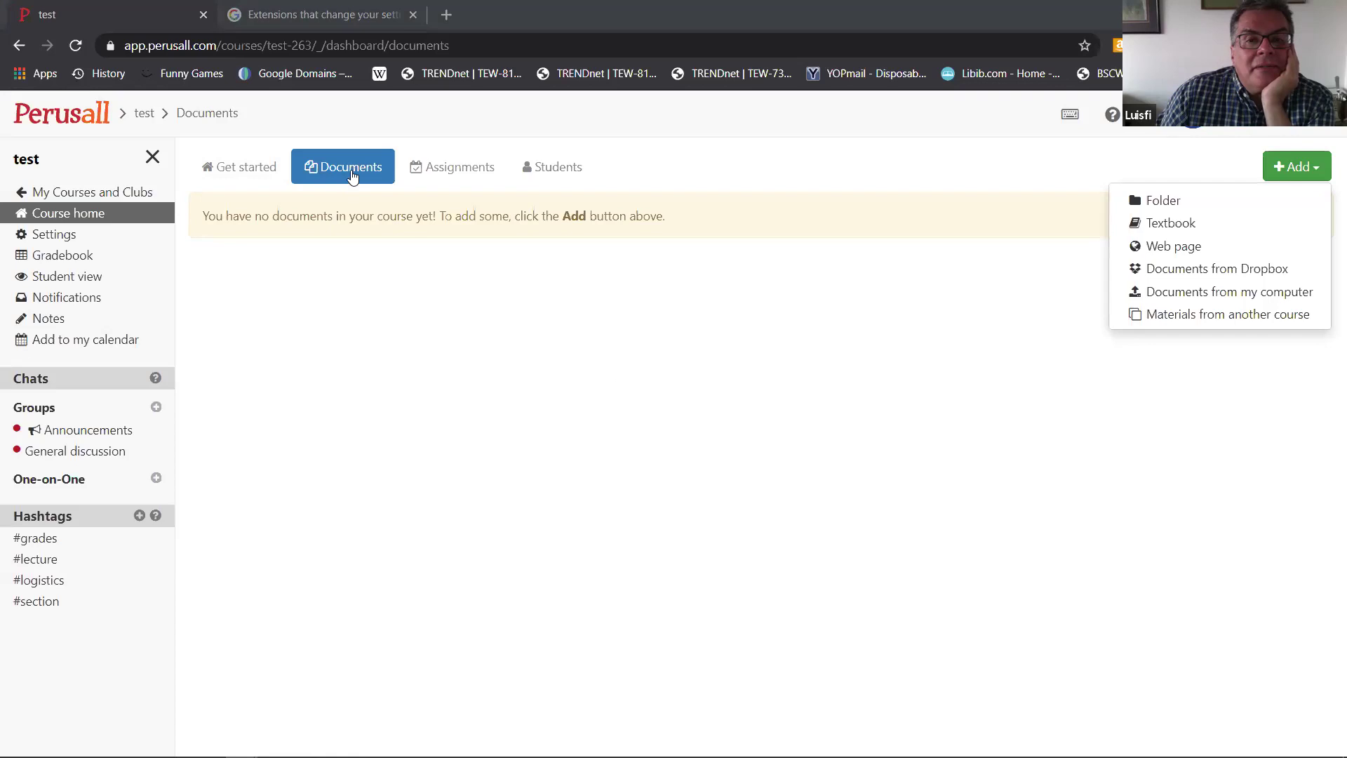
{"action": "left_click", "coordinate": [666, 426]}
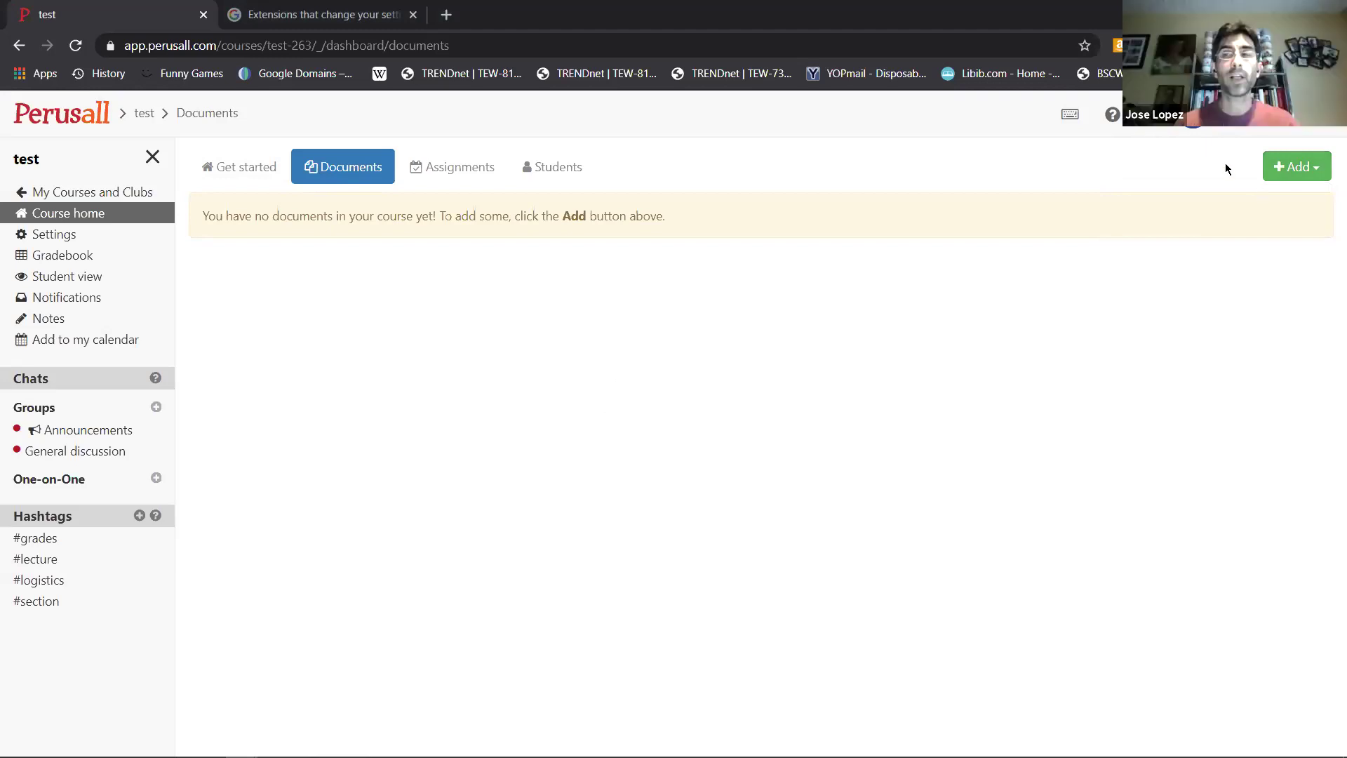
{"action": "left_click", "coordinate": [1316, 173]}
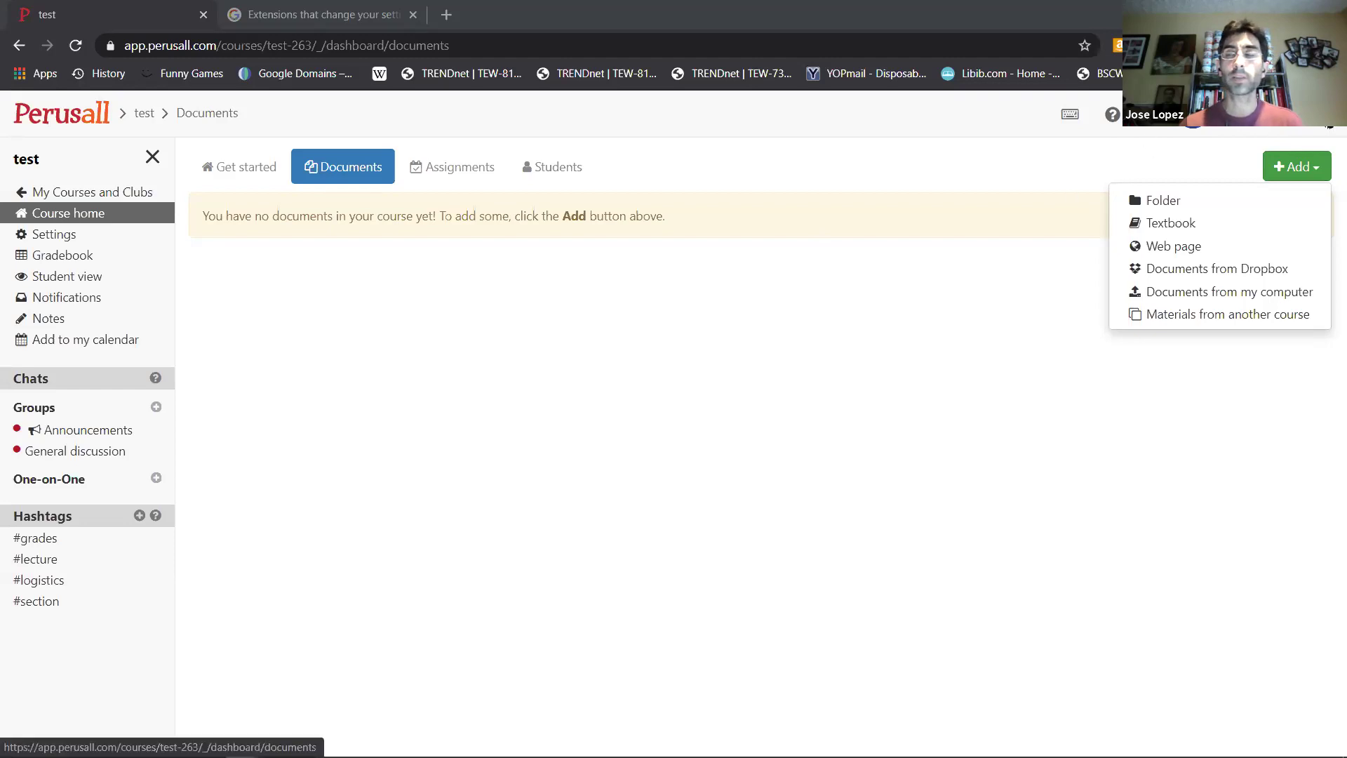
- Sign out of the current Perusall account and sign in again with Google
{"action": "left_click", "coordinate": [1193, 119]}
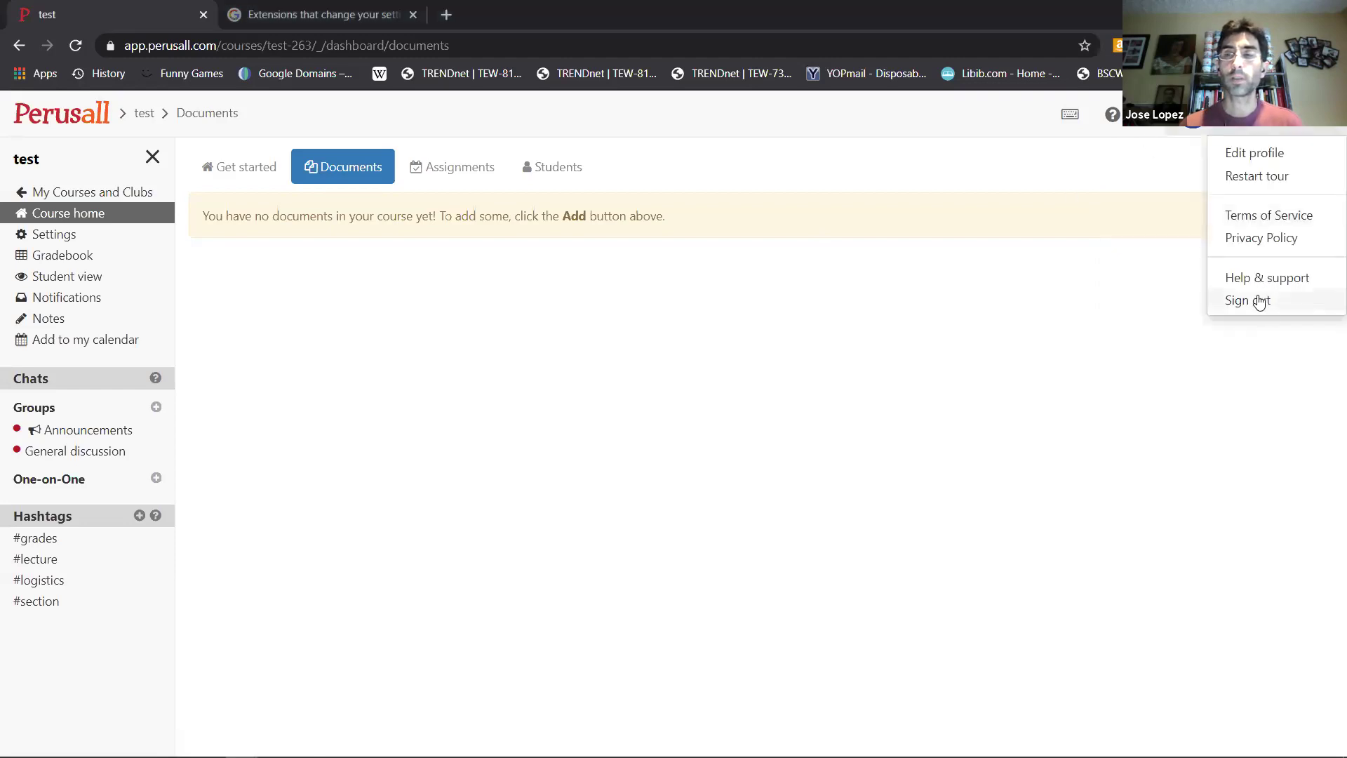
{"action": "left_click", "coordinate": [1258, 301]}
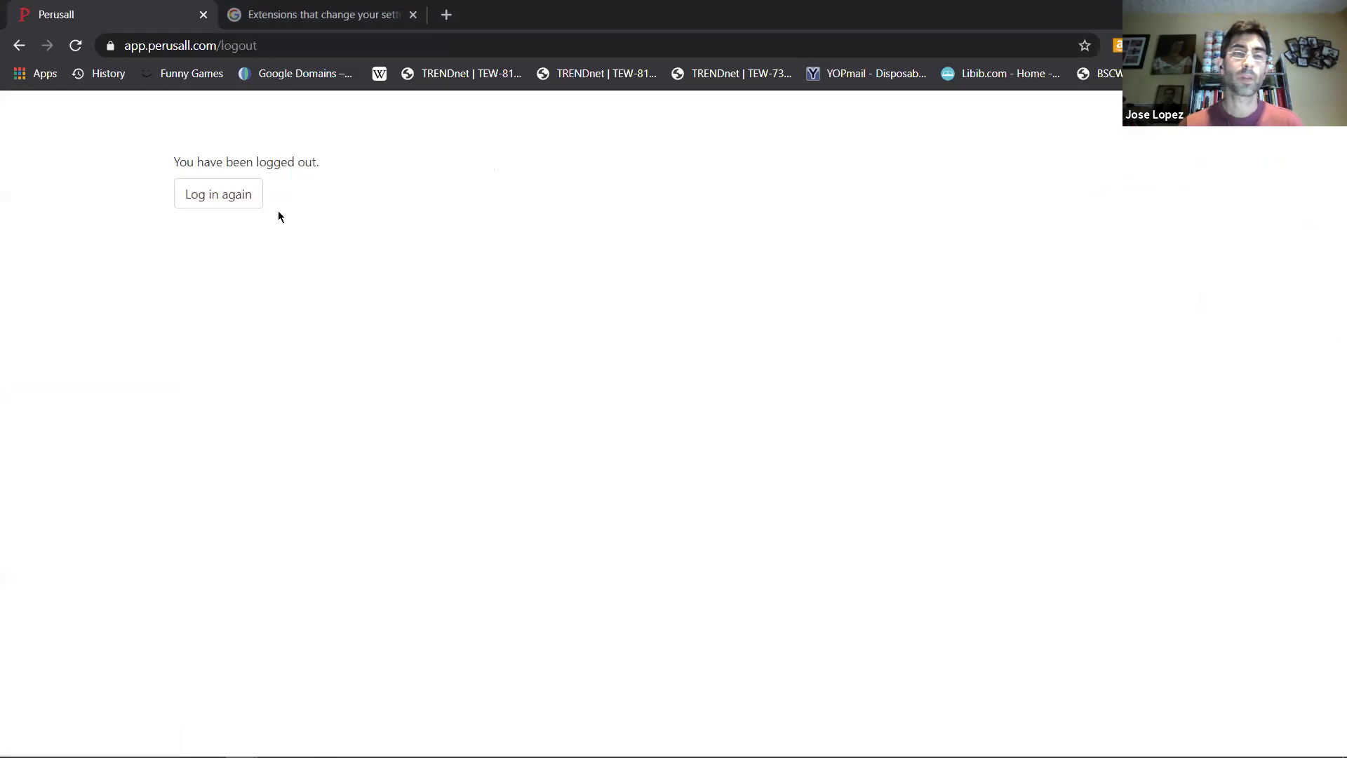
{"action": "left_click", "coordinate": [217, 200]}
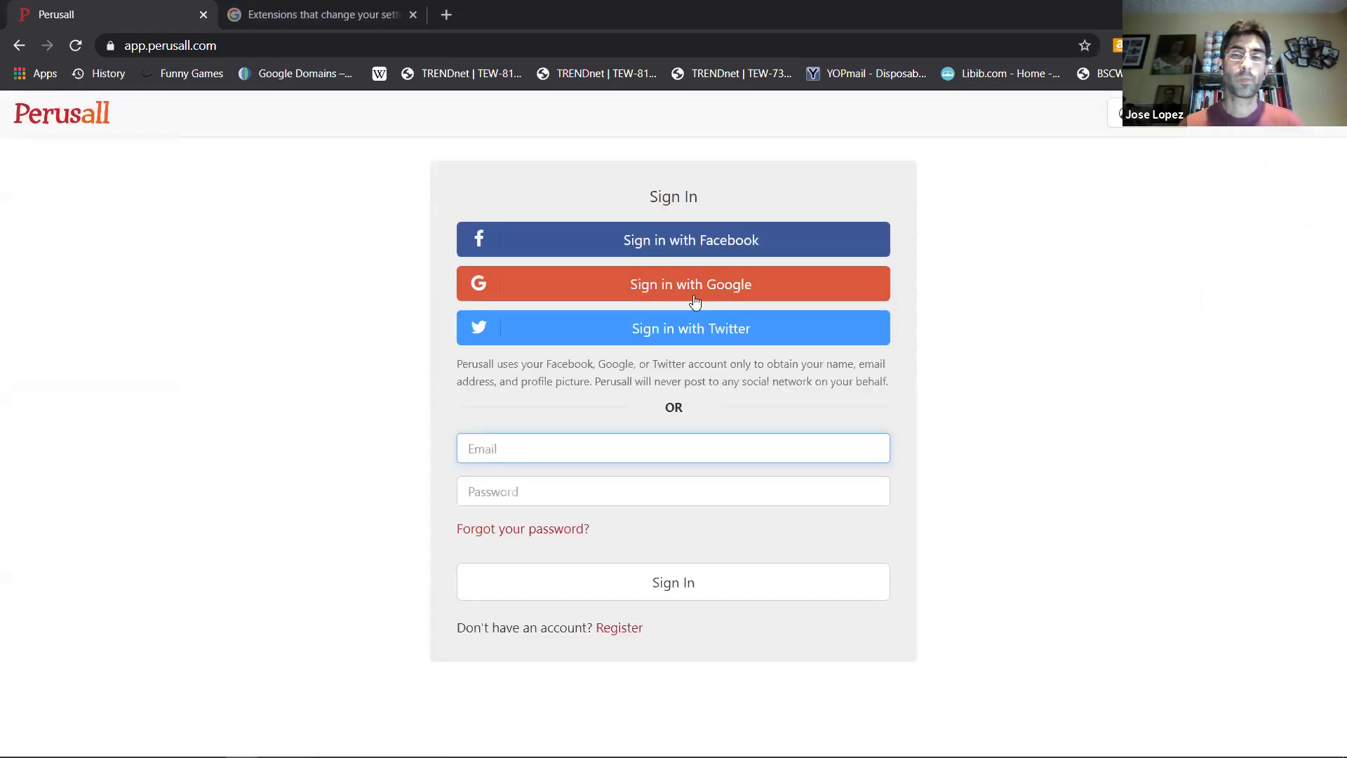
{"action": "left_click", "coordinate": [700, 295]}
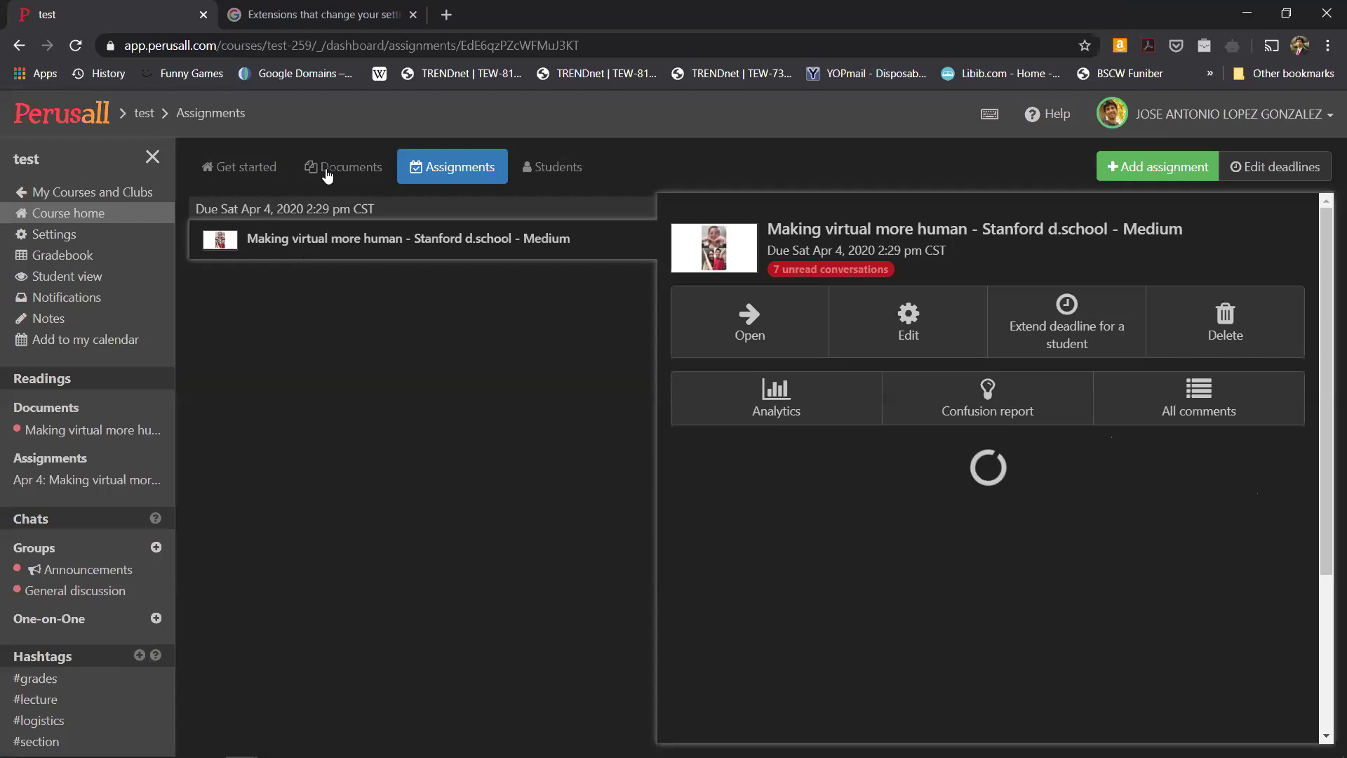
- View the document library of the existing test course, reopening the course from the home page
{"action": "left_click", "coordinate": [328, 176]}
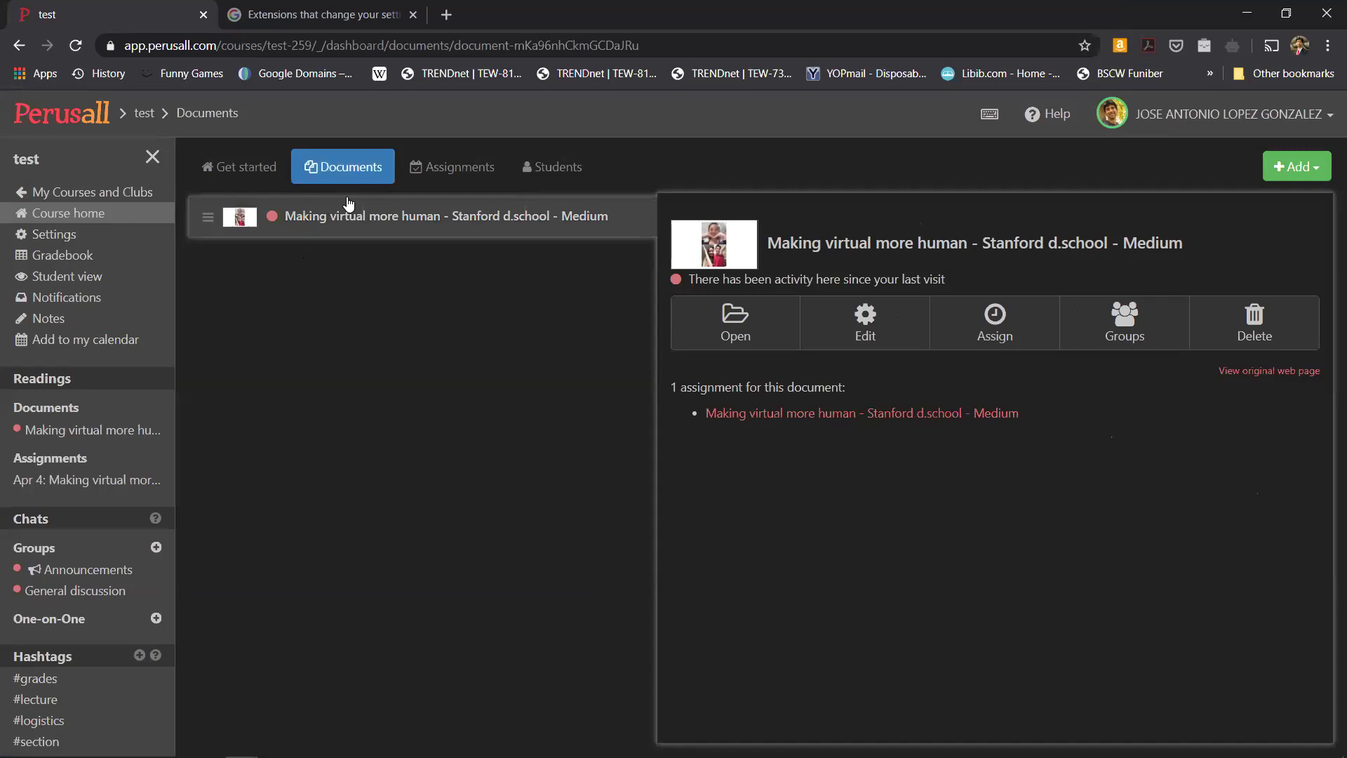
{"action": "left_click", "coordinate": [1321, 172]}
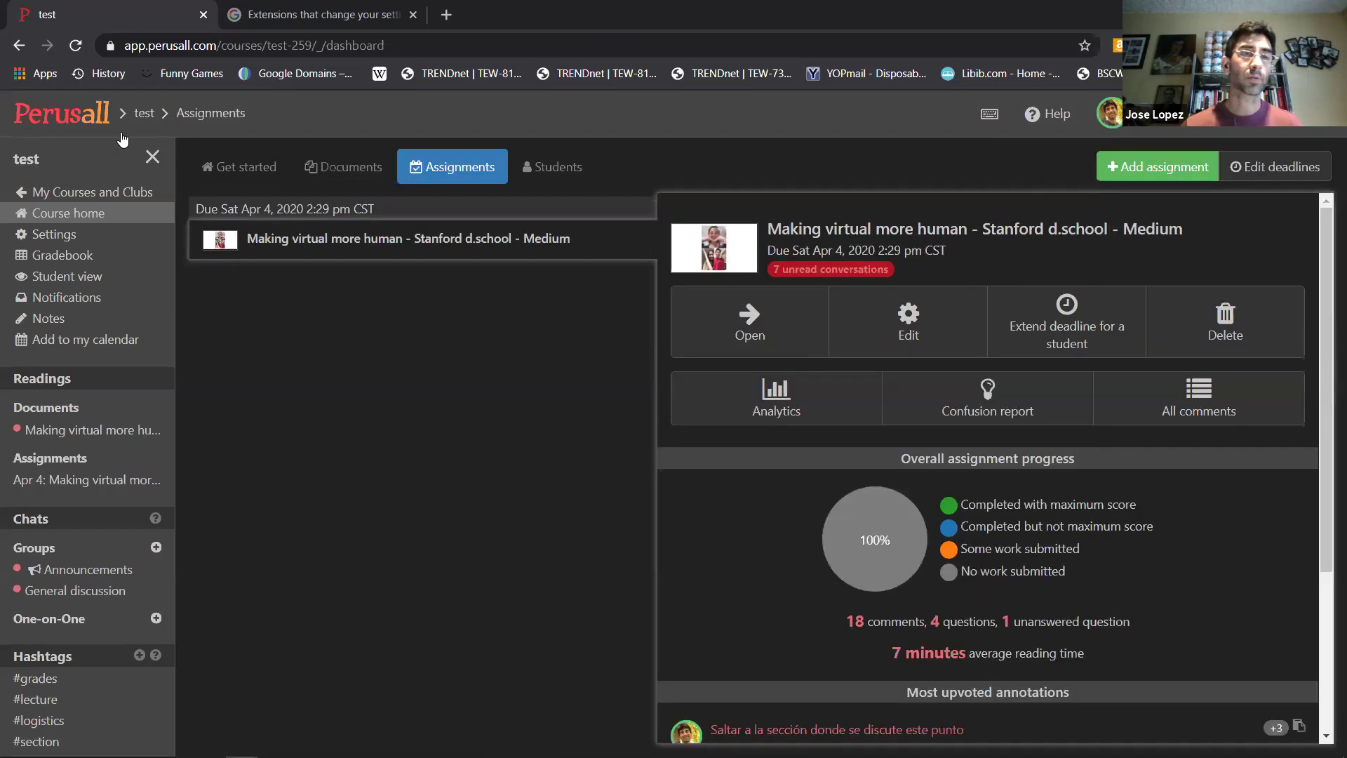
{"action": "left_click", "coordinate": [78, 120]}
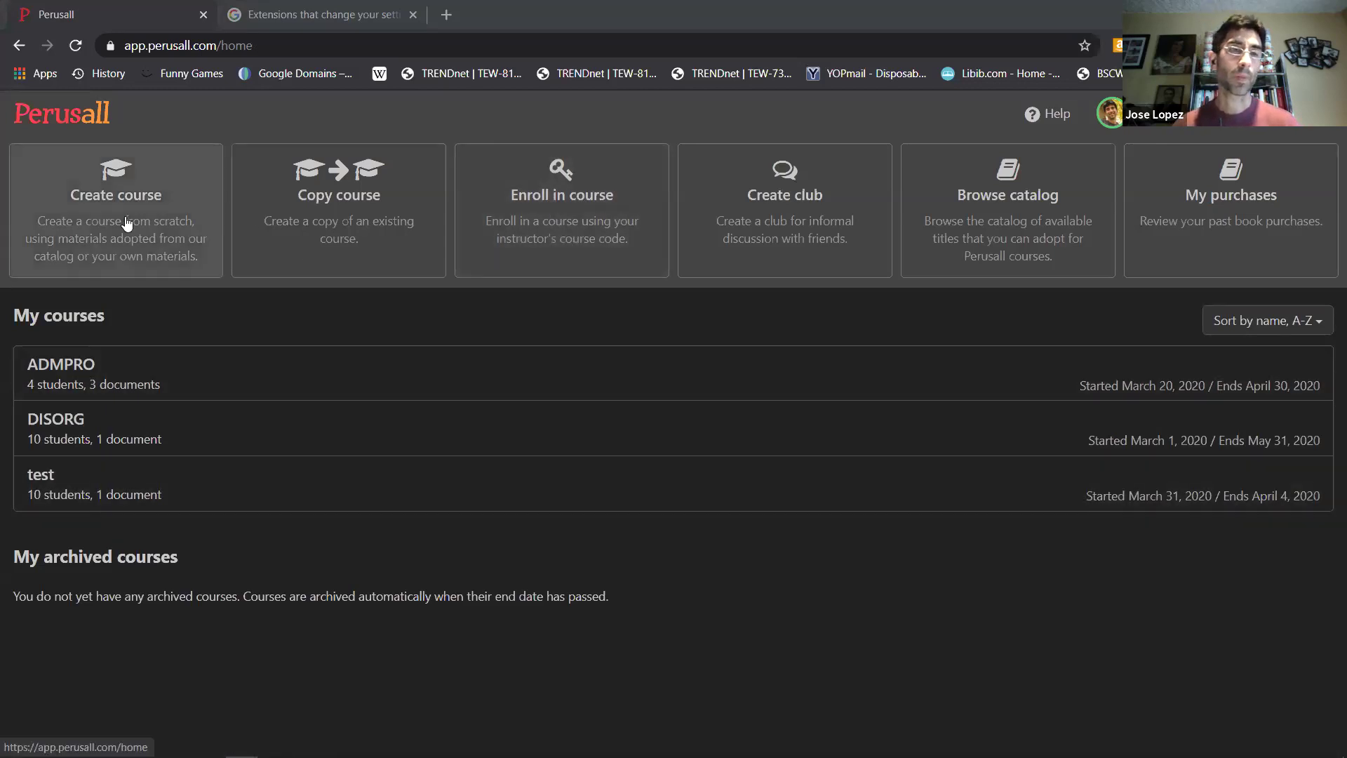
{"action": "left_click", "coordinate": [292, 471]}
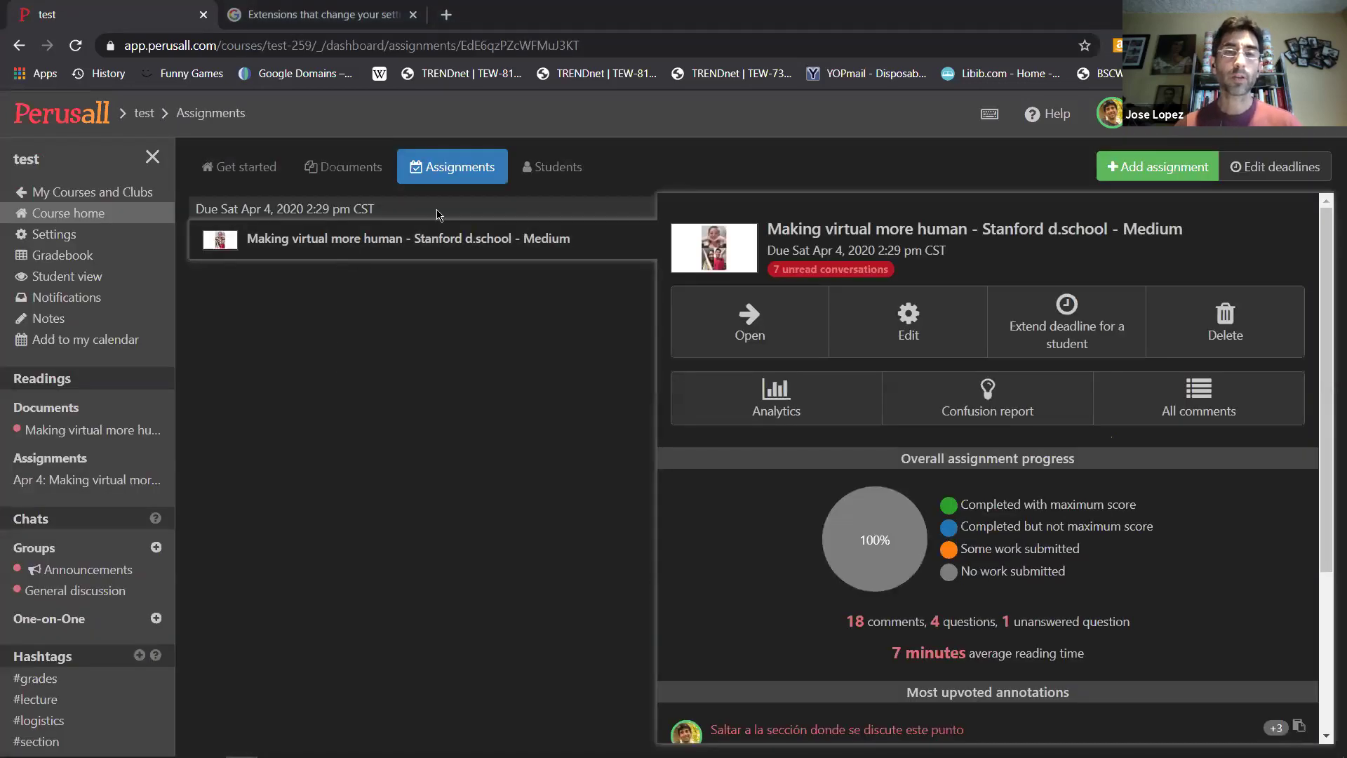
{"action": "left_click", "coordinate": [344, 179]}
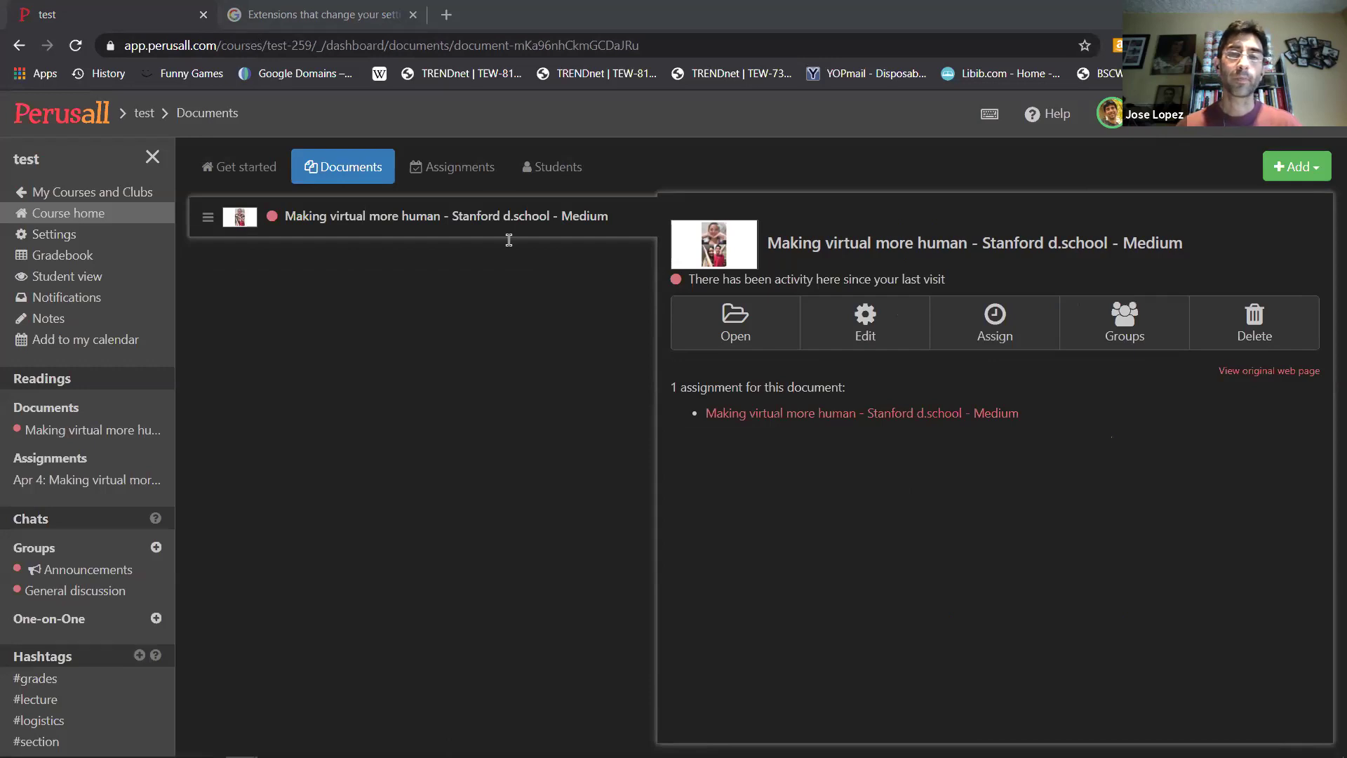
- Start a new assignment with "Making virtual more human - Stanford d.school - Medium" as its content, assigning the entire document
{"action": "left_click", "coordinate": [453, 172]}
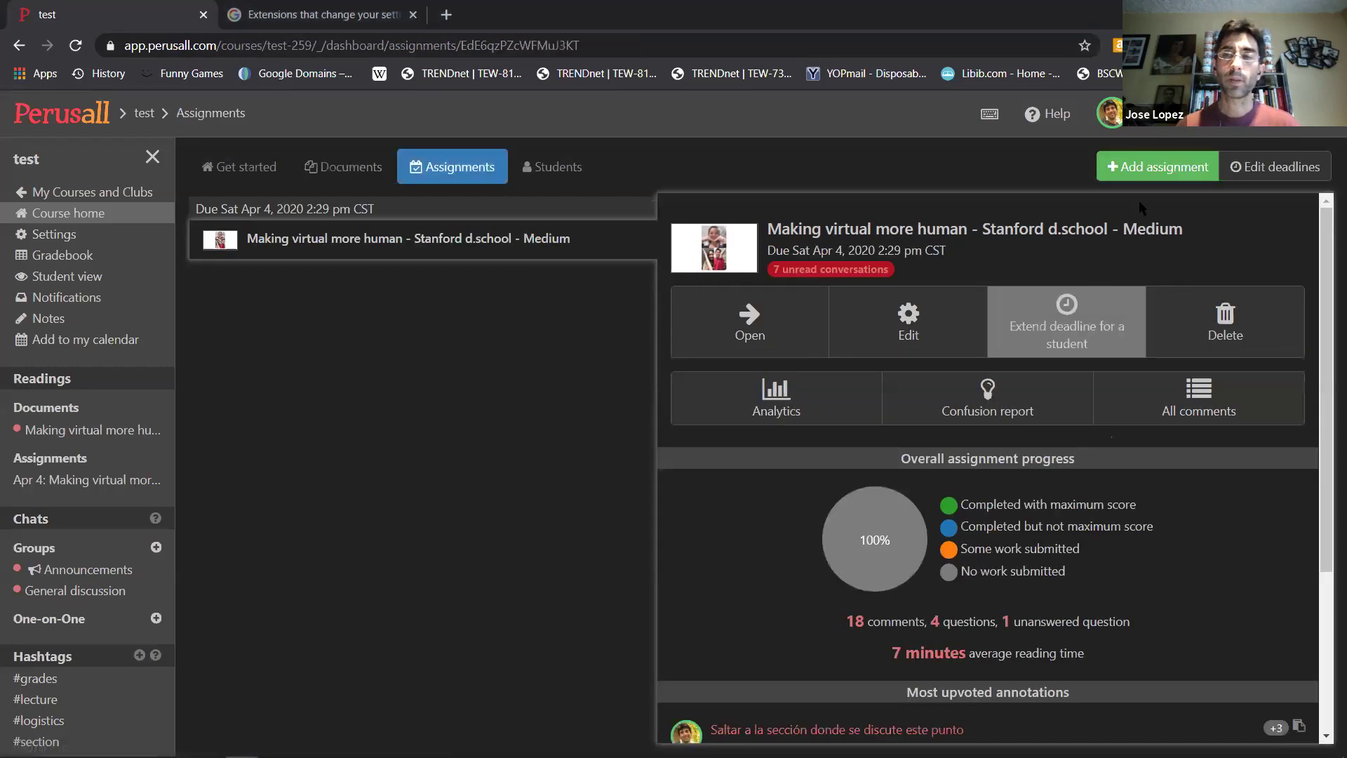
{"action": "left_click", "coordinate": [1137, 169]}
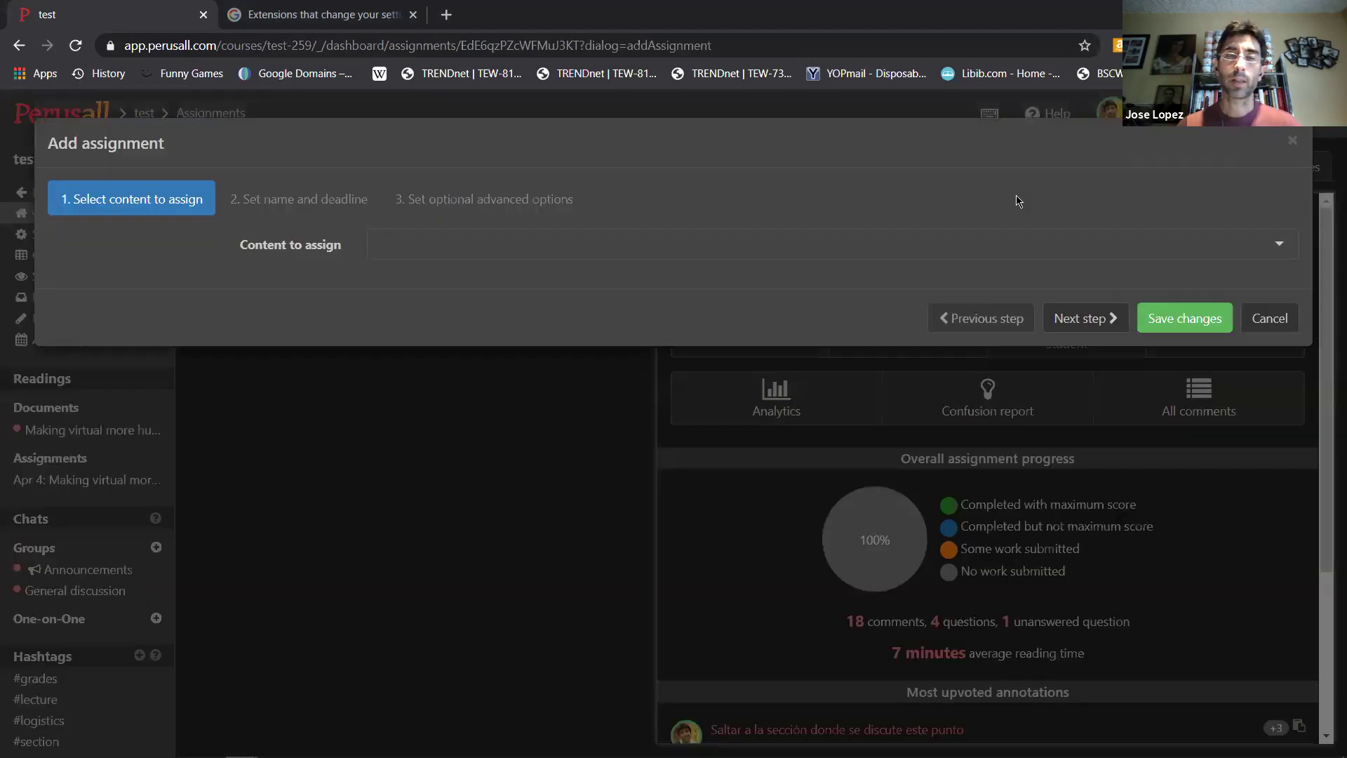
{"action": "left_click", "coordinate": [554, 250]}
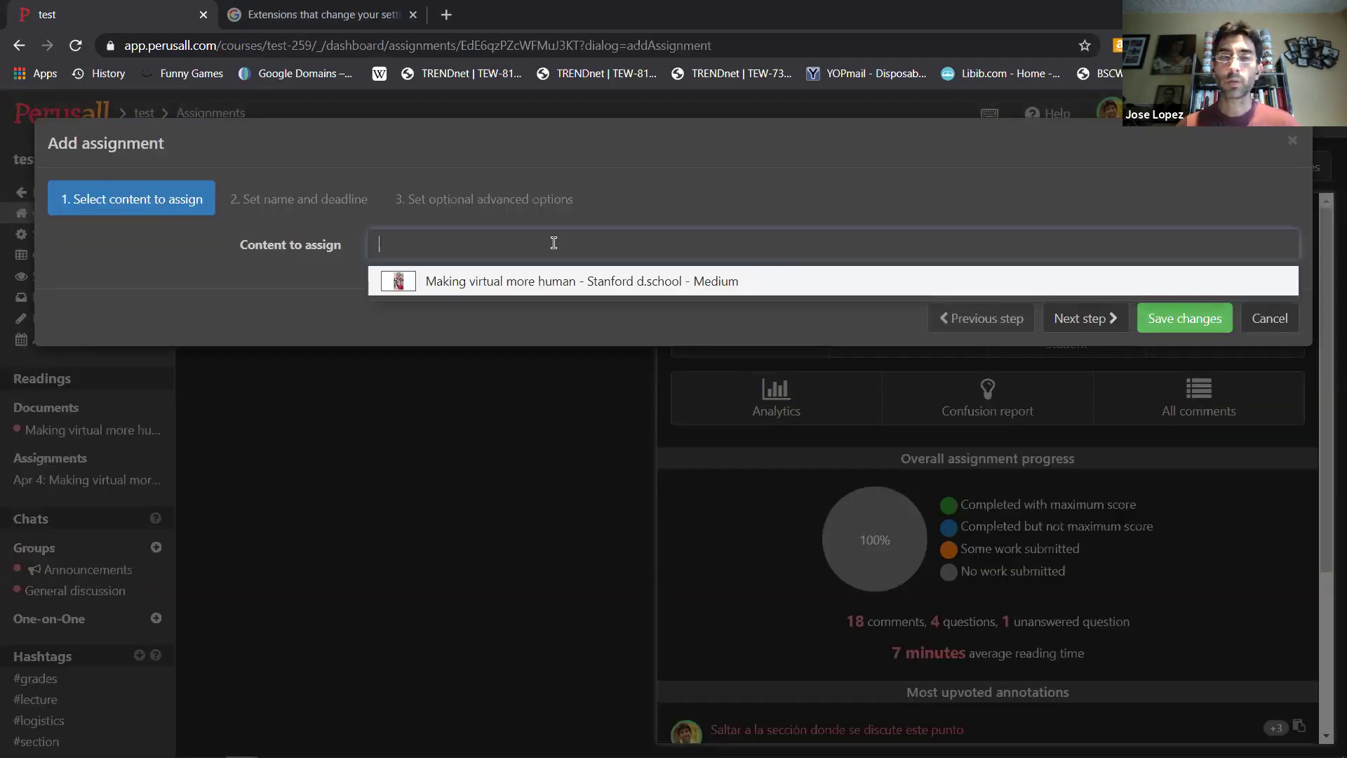
{"action": "left_click", "coordinate": [554, 284]}
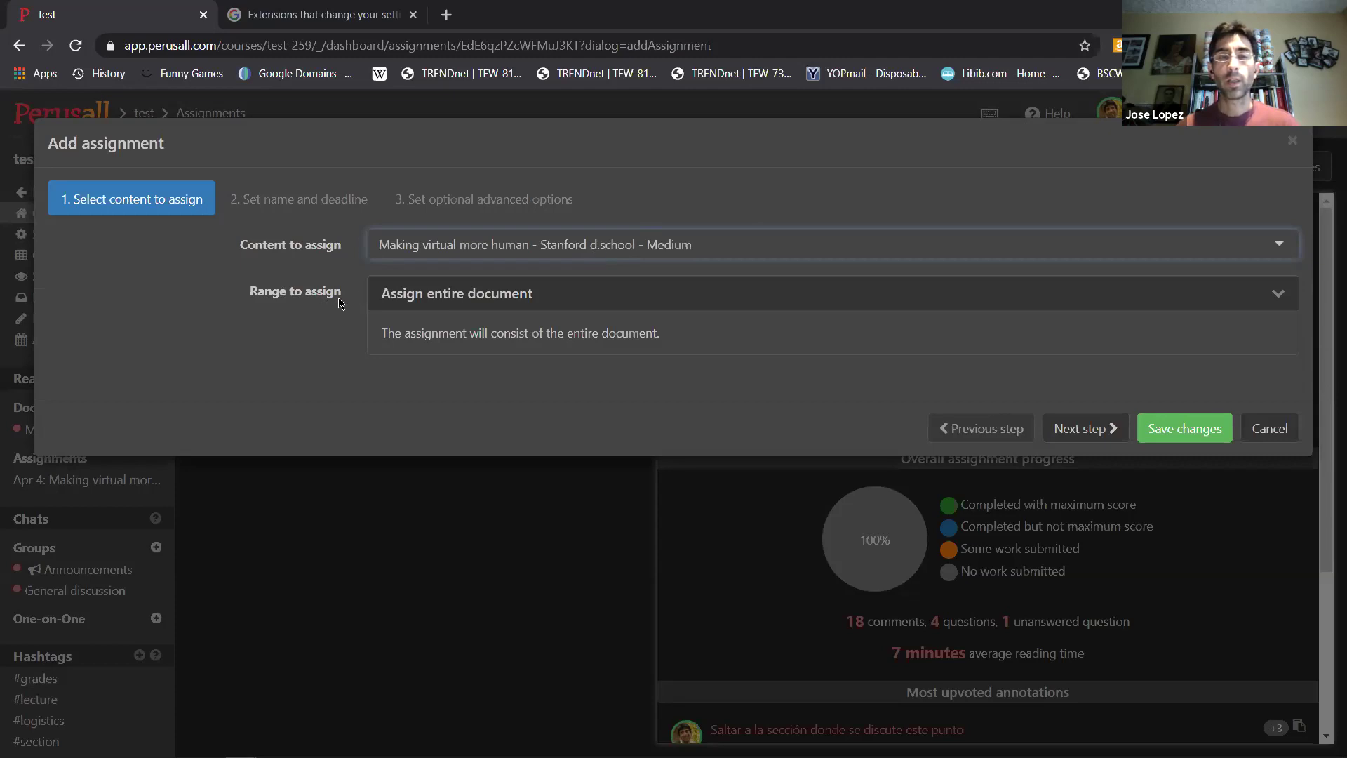
{"action": "left_click", "coordinate": [413, 303]}
{"action": "left_click", "coordinate": [411, 300]}
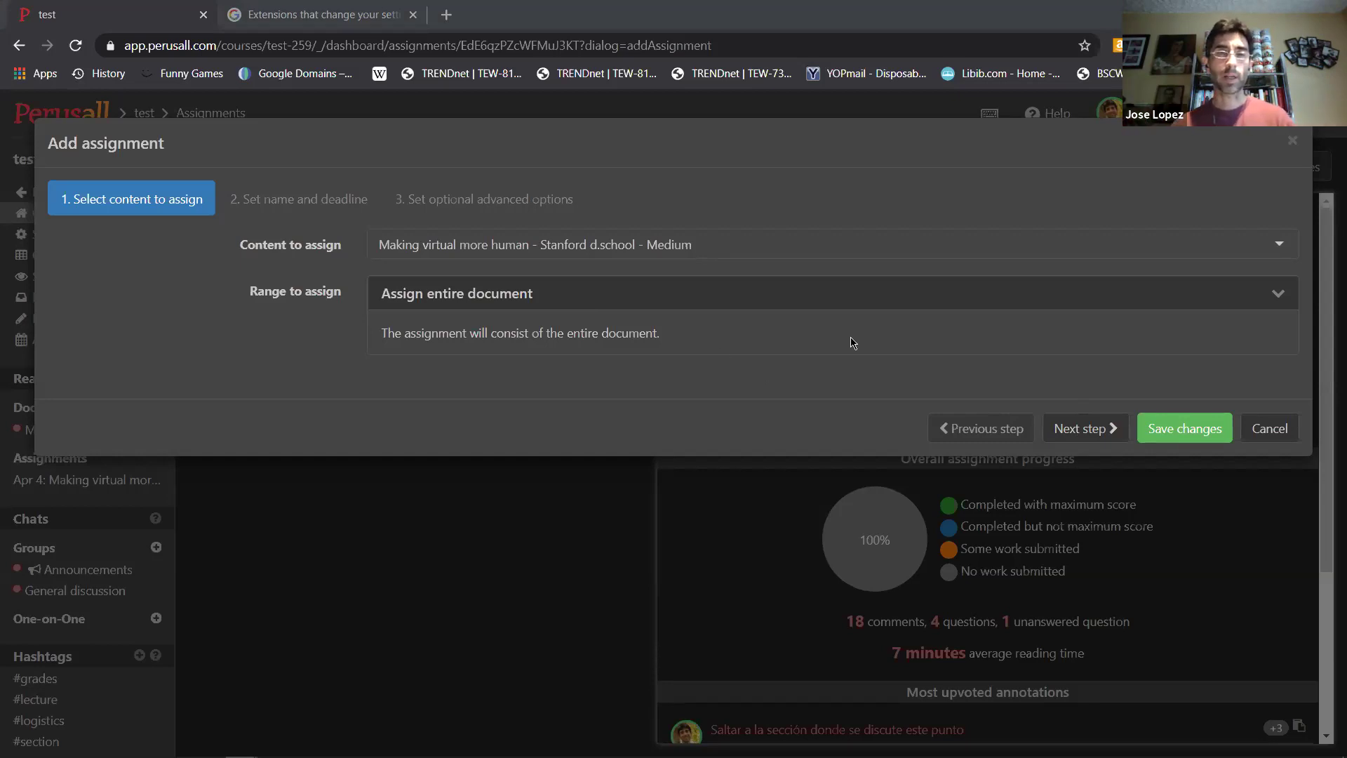
- Save the new assignment with the offered deadline and the default advanced options, leaving its name and instructions blank
{"action": "left_click", "coordinate": [1073, 430]}
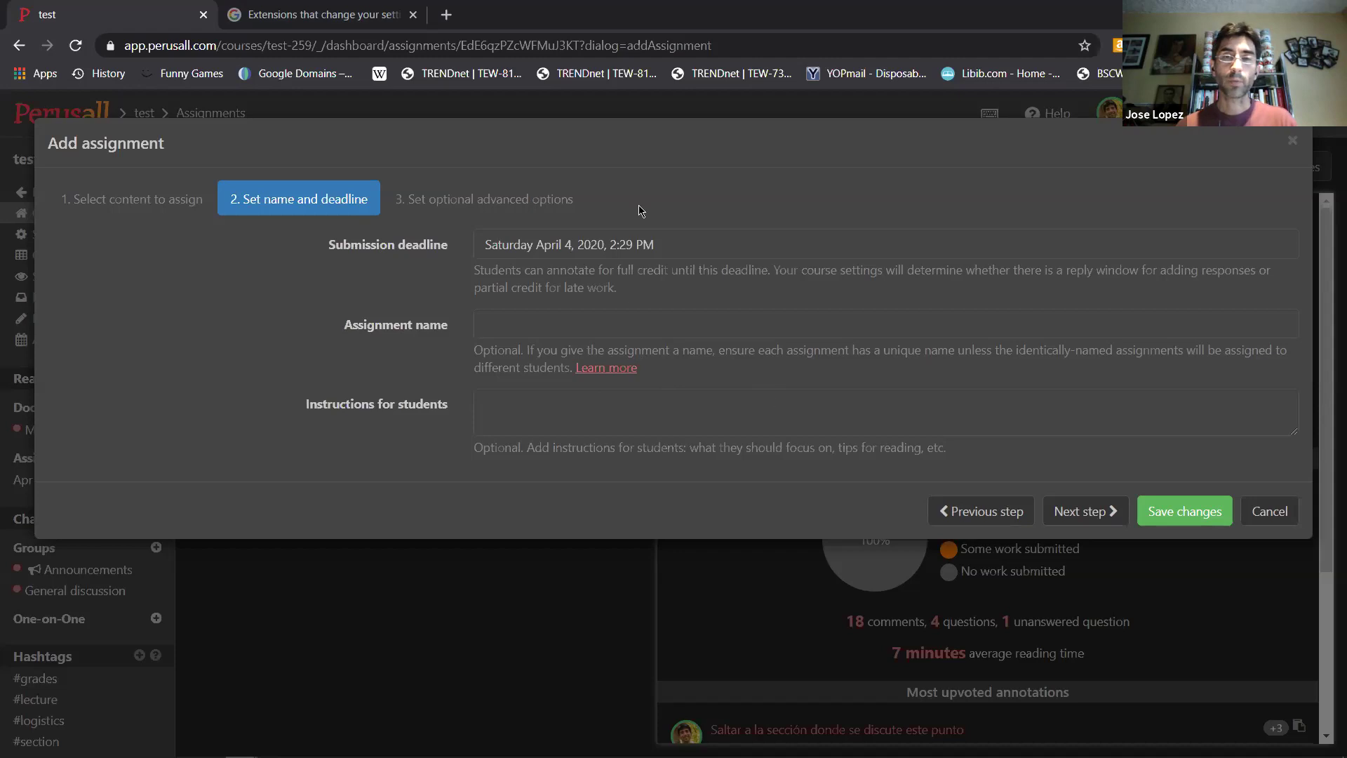
{"action": "left_click", "coordinate": [523, 201]}
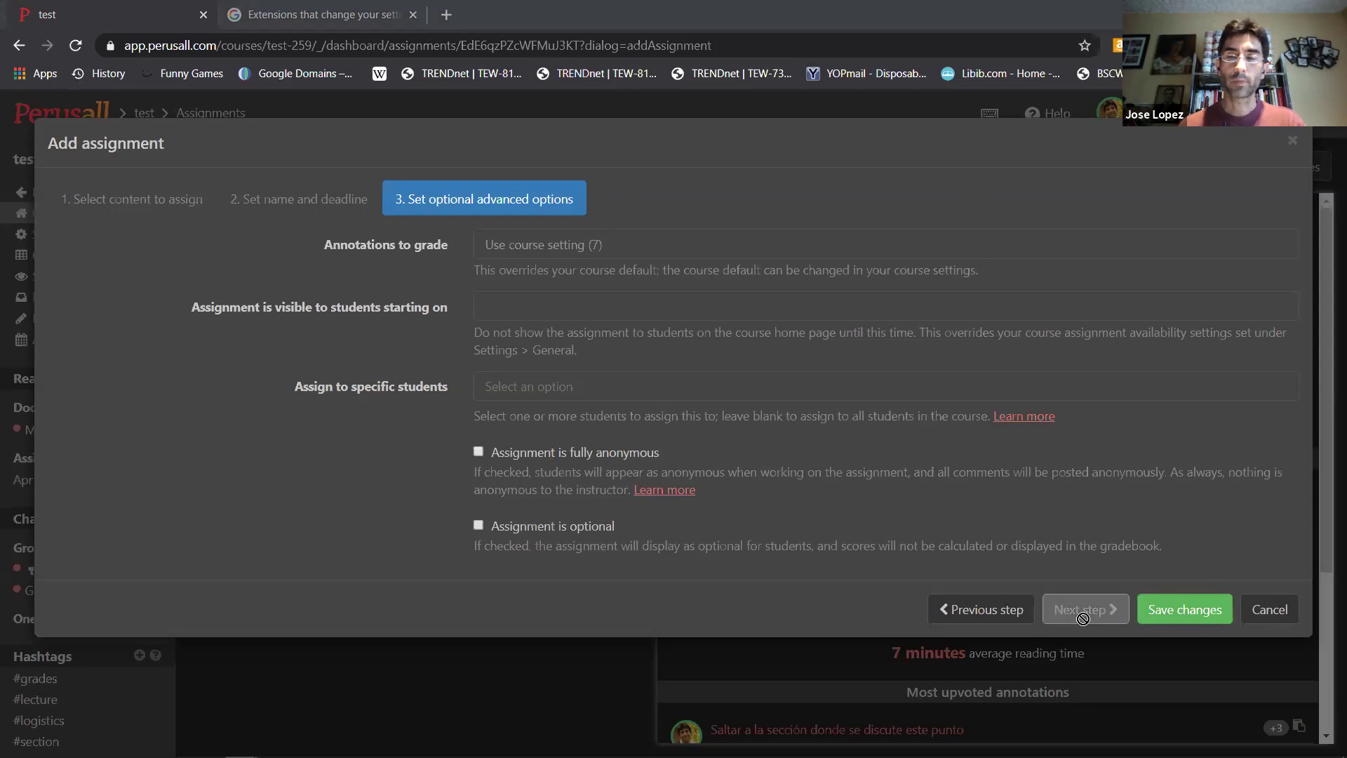
{"action": "left_click", "coordinate": [1168, 611]}
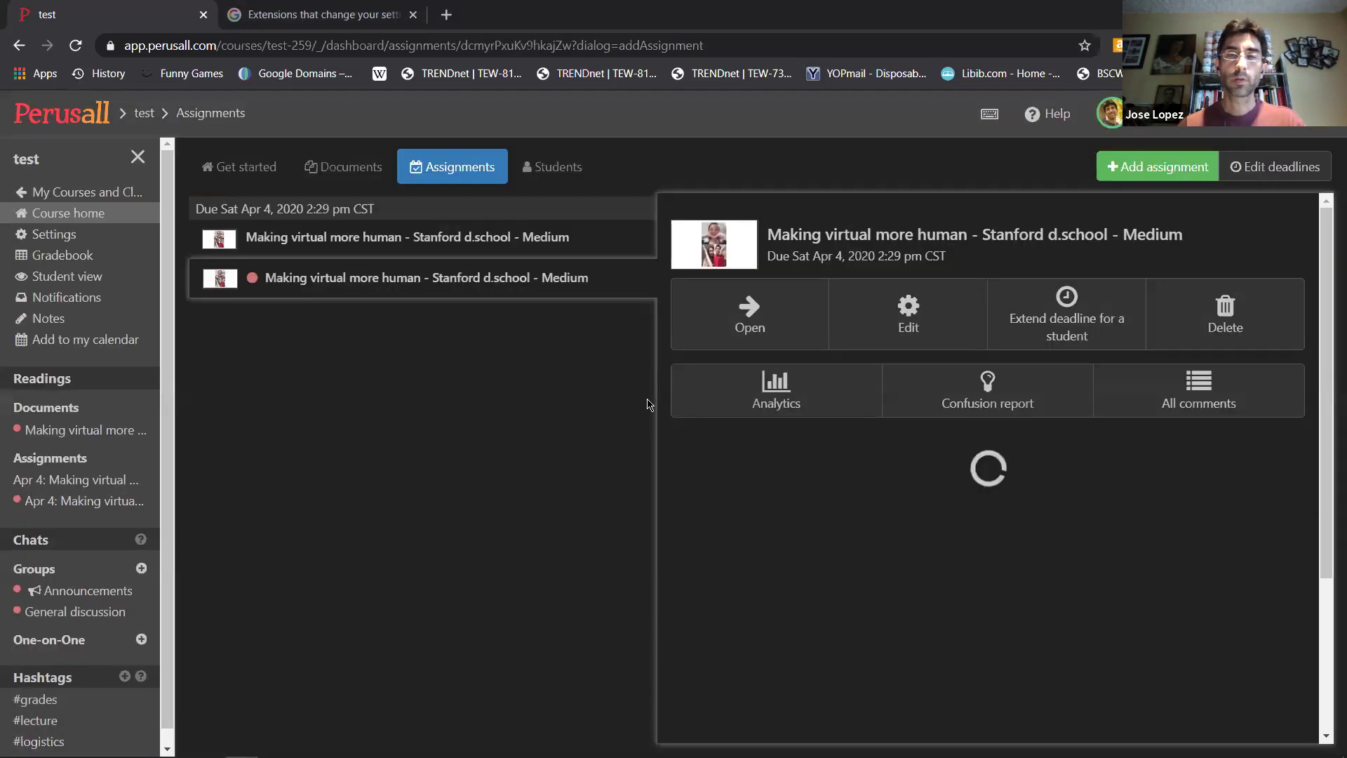
- Compare the two "Making virtual more human" assignments and open the newly added one
{"action": "left_click", "coordinate": [509, 253]}
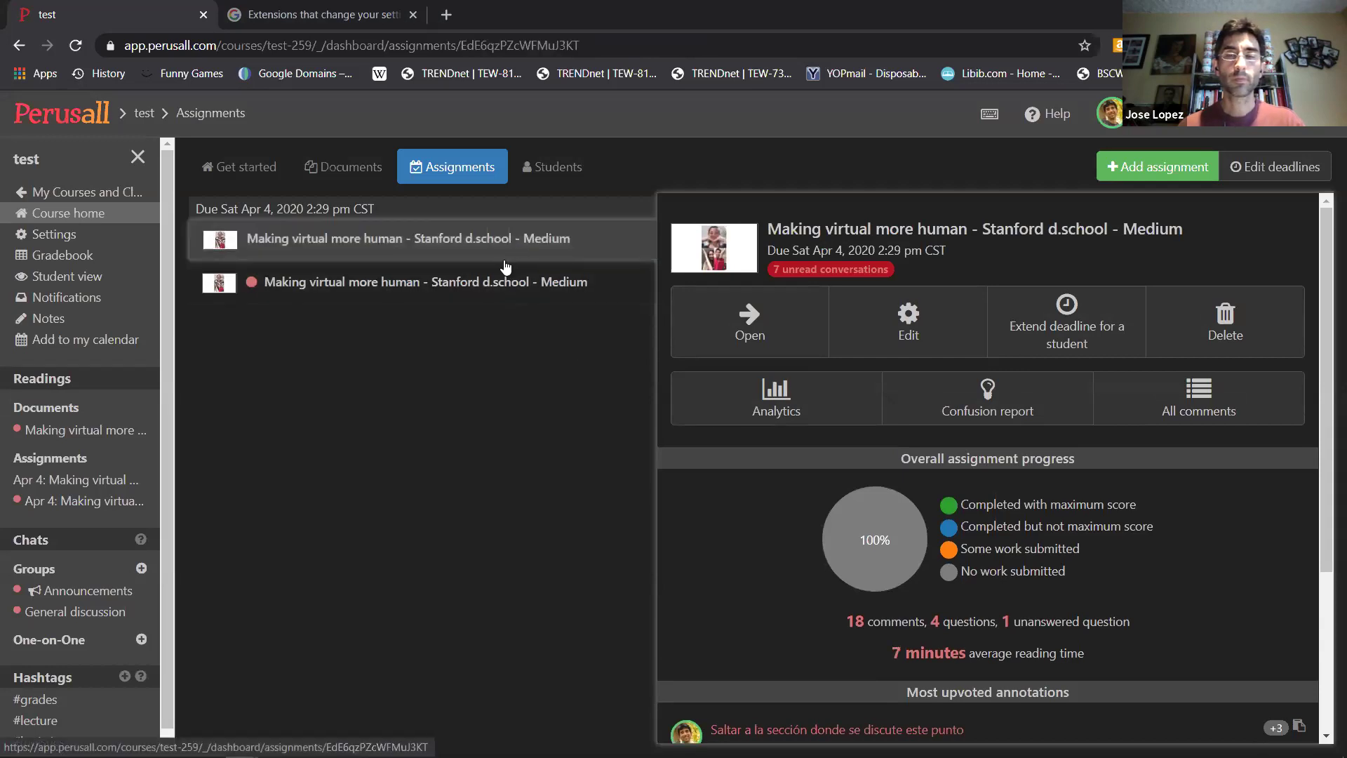
{"action": "left_click", "coordinate": [502, 289]}
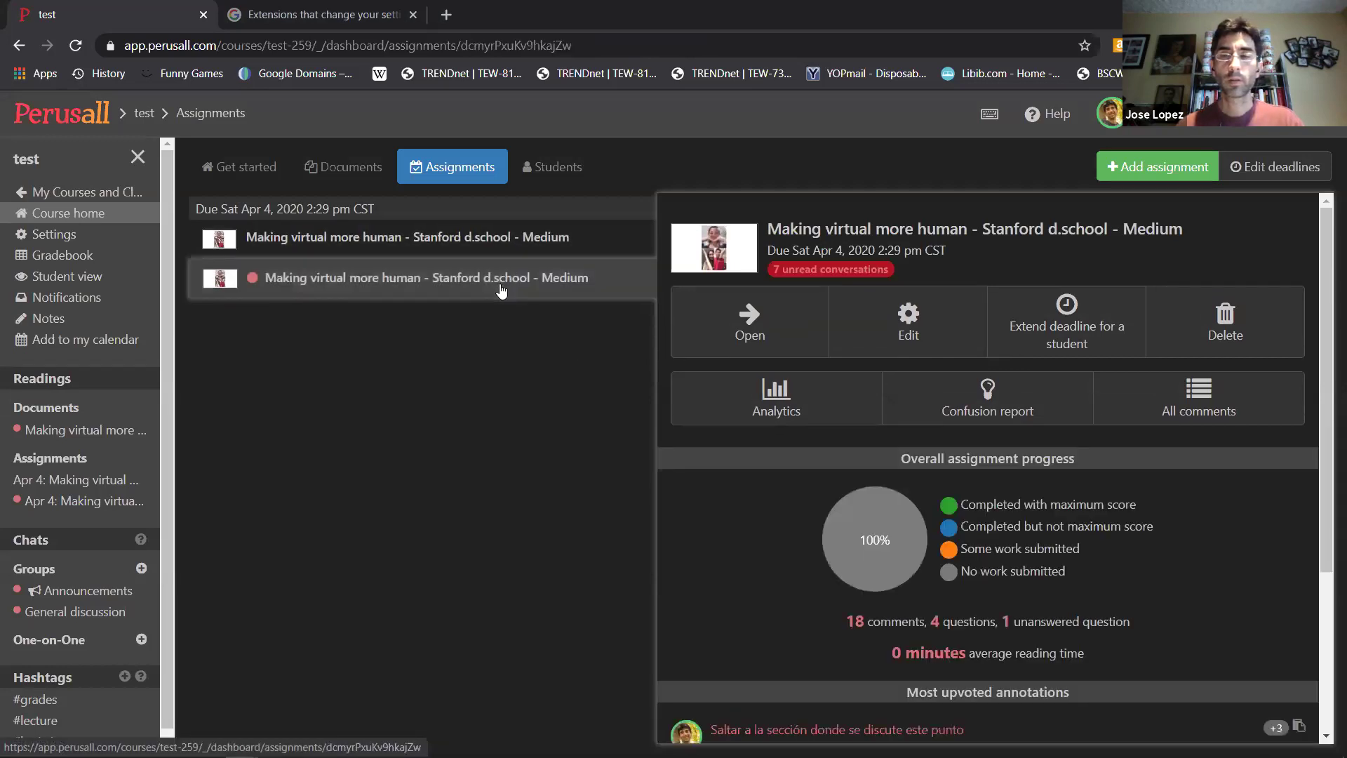
{"action": "left_click", "coordinate": [515, 247]}
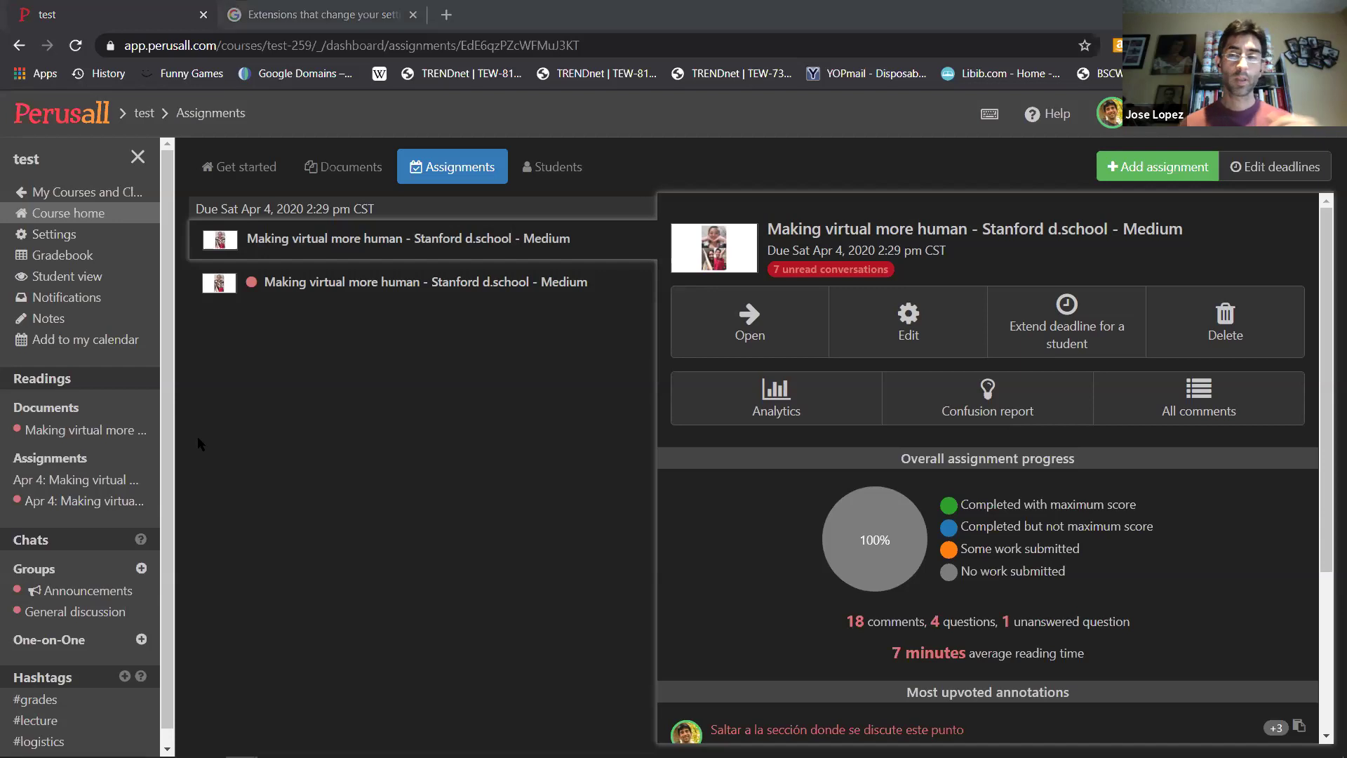
{"action": "left_click", "coordinate": [457, 284]}
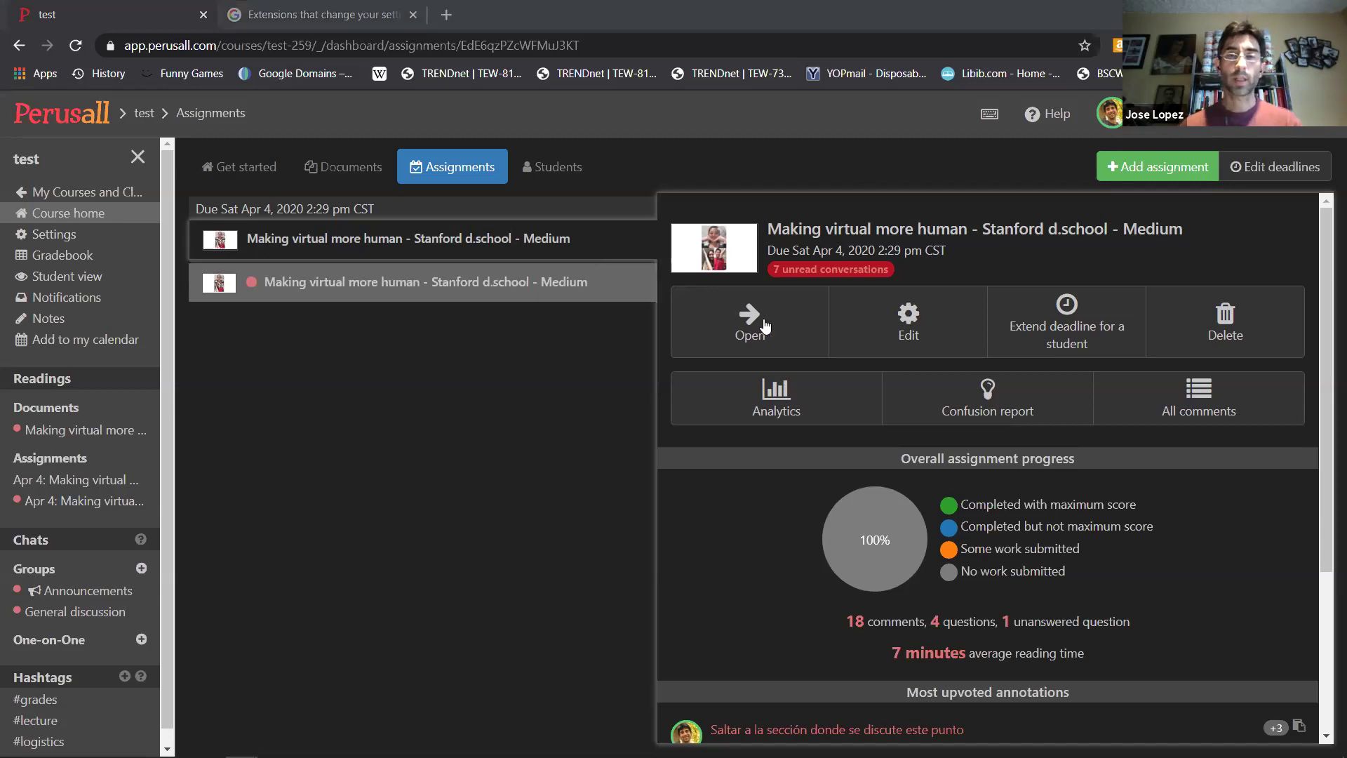
{"action": "left_click", "coordinate": [758, 323]}
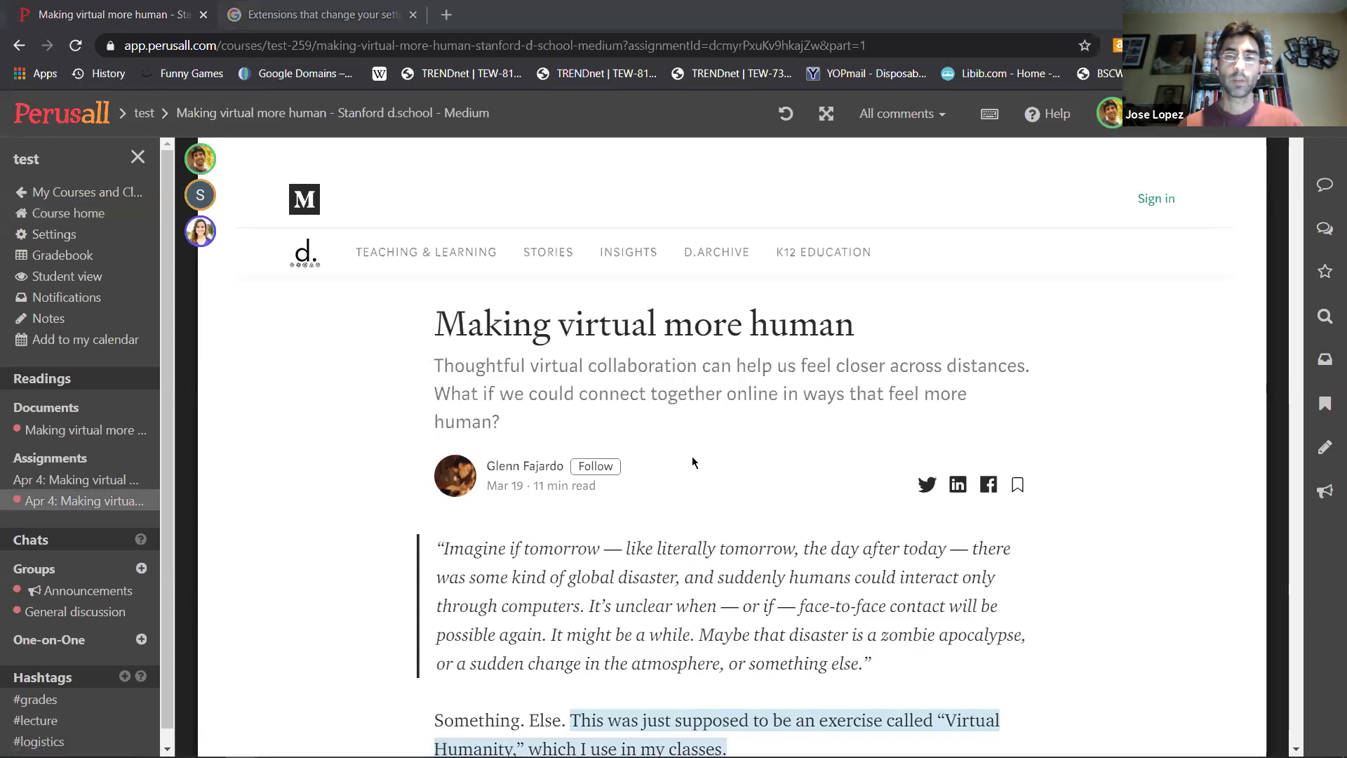
- View the conversation on the highlighted "Virtual Humanity" sentence, and list all conversations in the reading
{"action": "scroll", "coordinate": [695, 448], "scroll_direction": "down", "scroll_amount": 3}
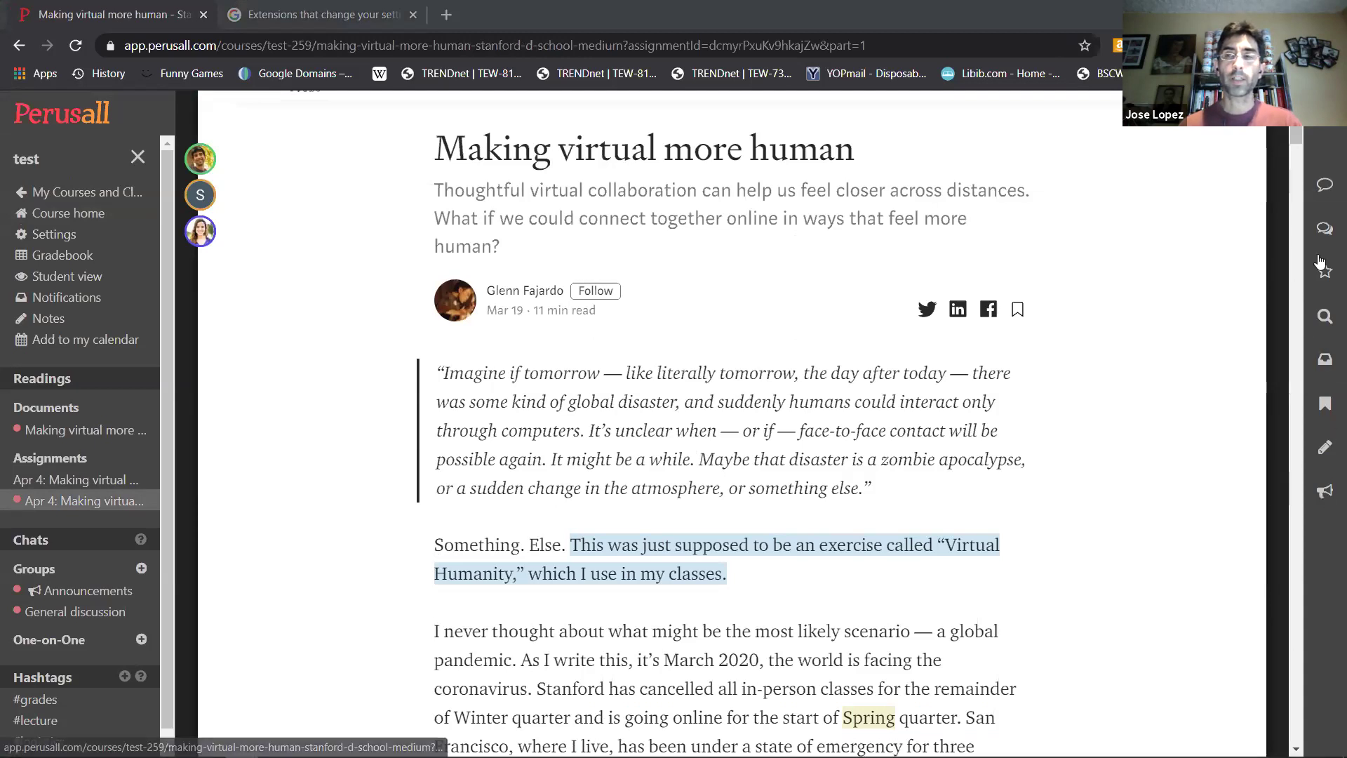
{"action": "left_click", "coordinate": [1322, 190]}
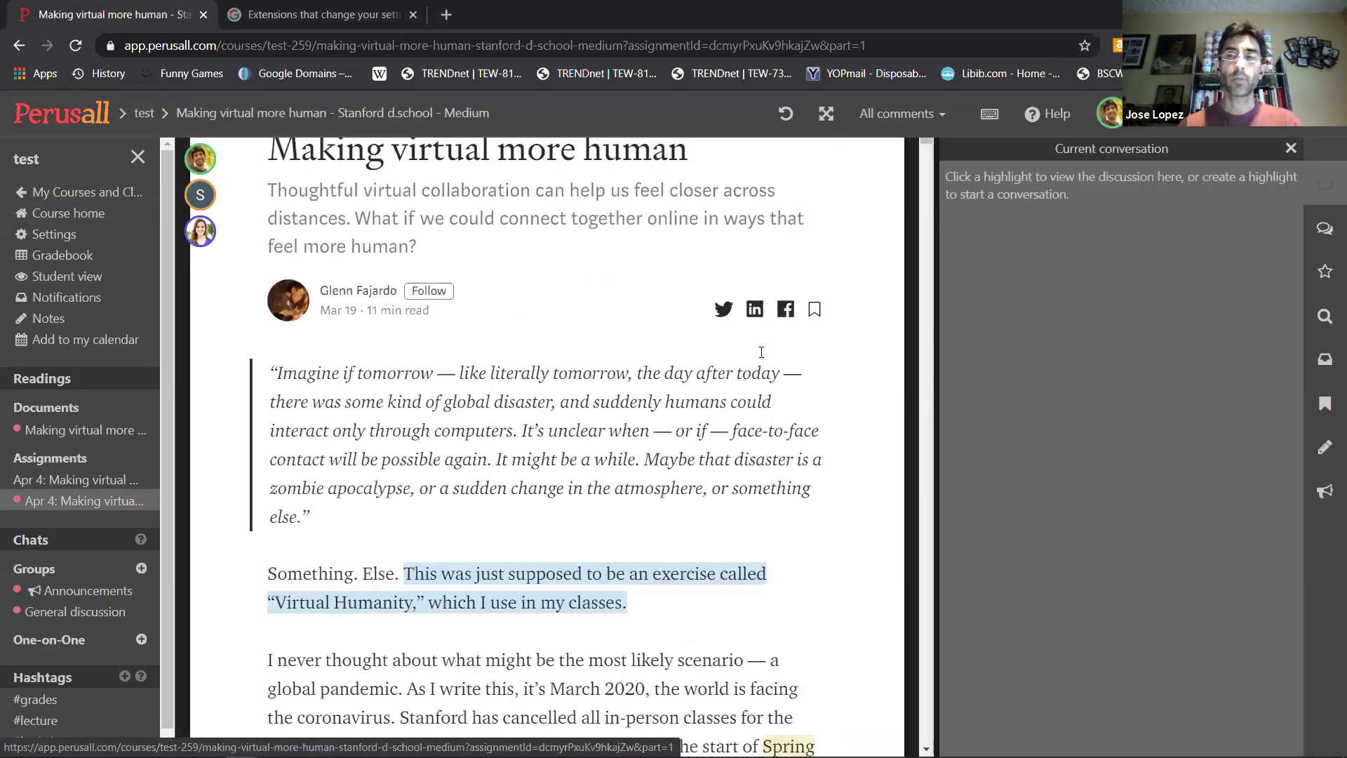
{"action": "left_click", "coordinate": [551, 589]}
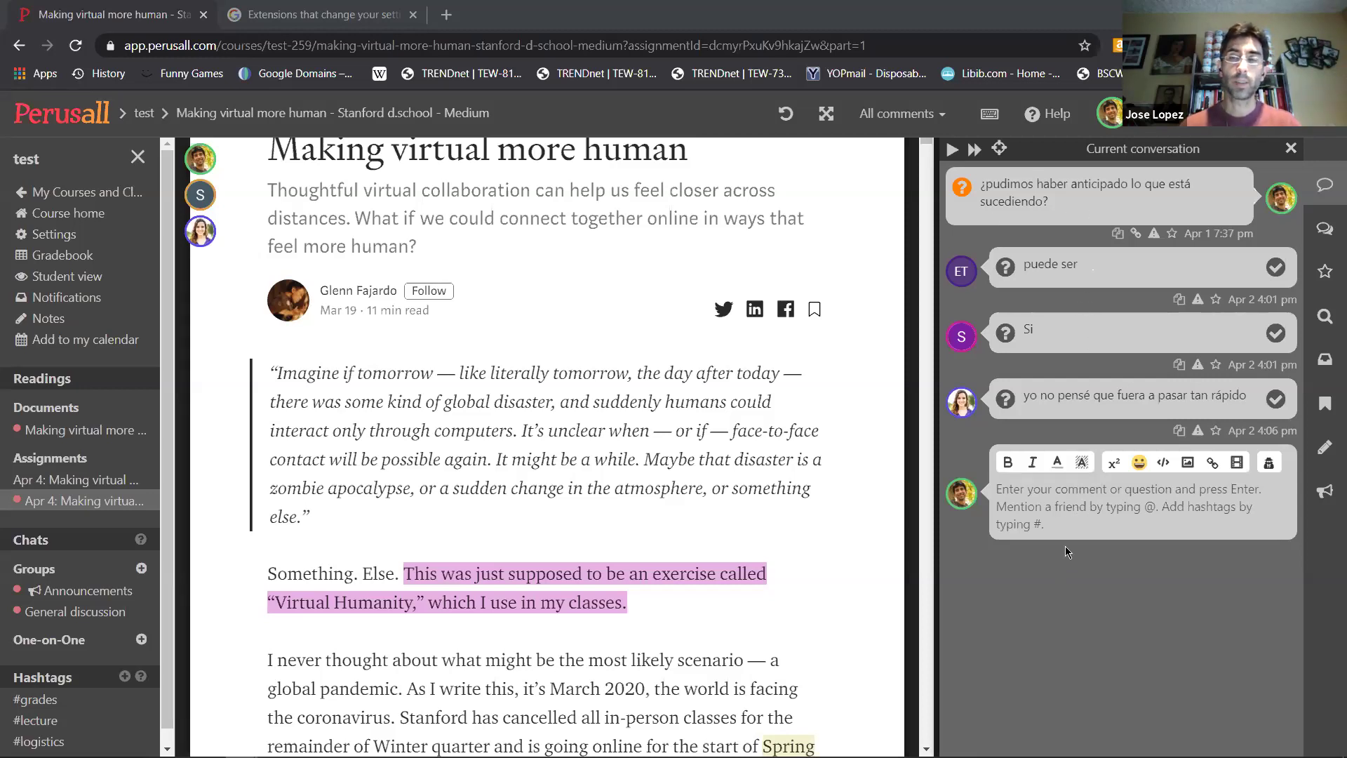
{"action": "left_click", "coordinate": [1325, 228]}
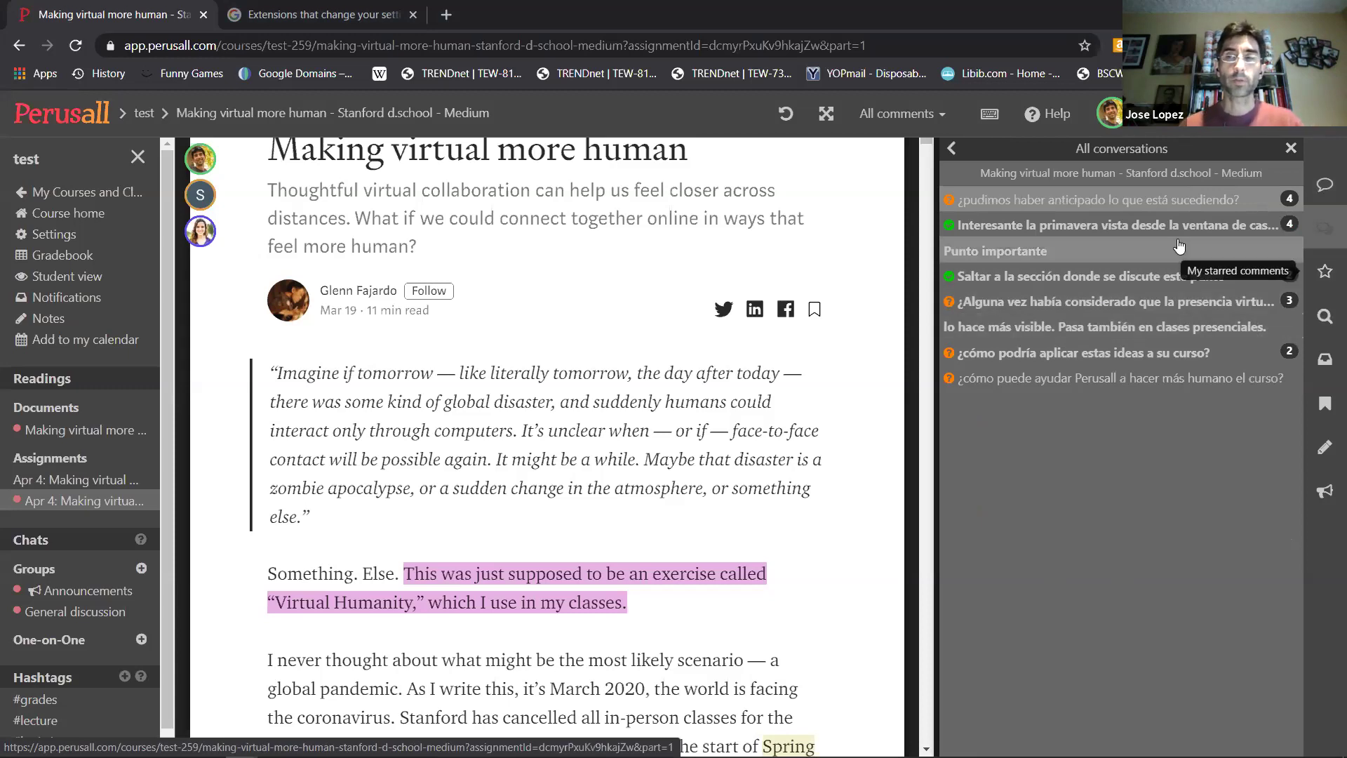
- View the conversation about spring in Madrid, check the starred comments, and return to that conversation
{"action": "left_click", "coordinate": [1110, 225]}
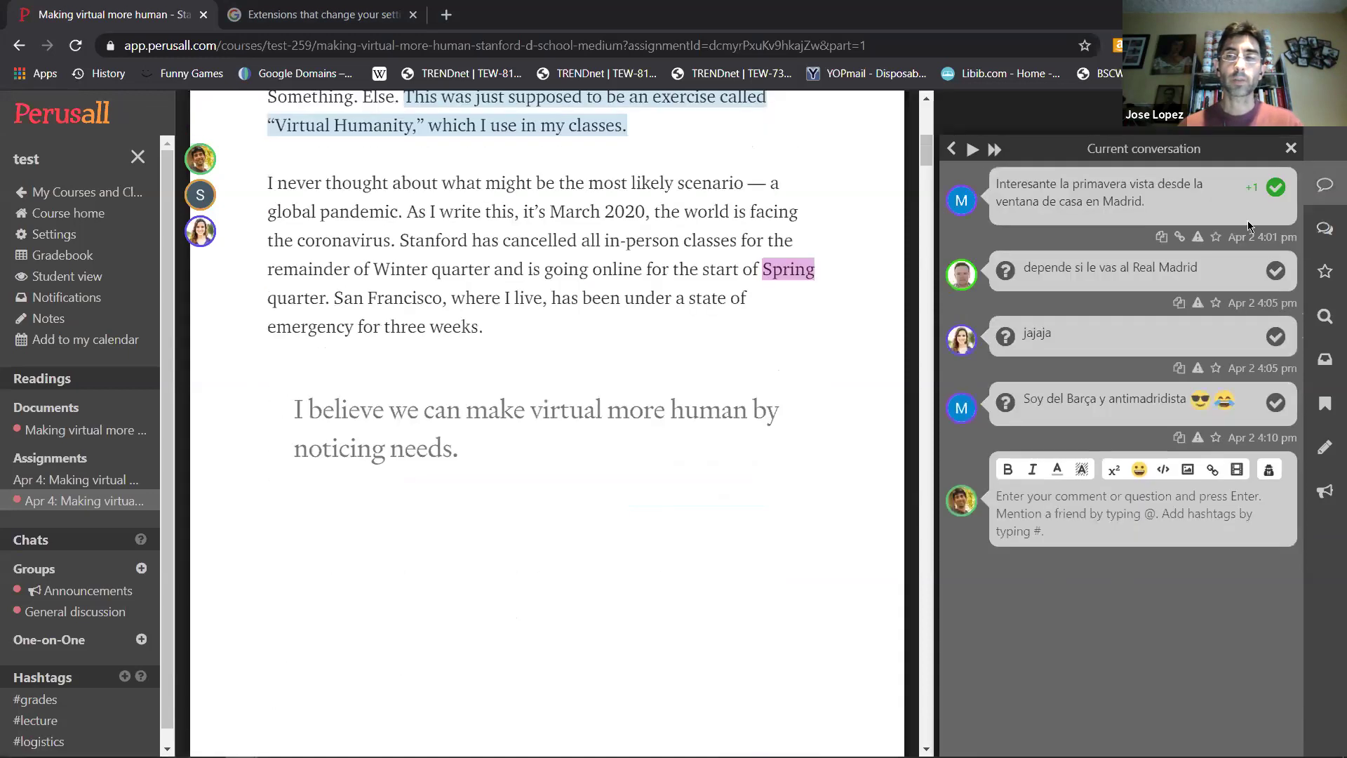
{"action": "left_click", "coordinate": [1325, 275]}
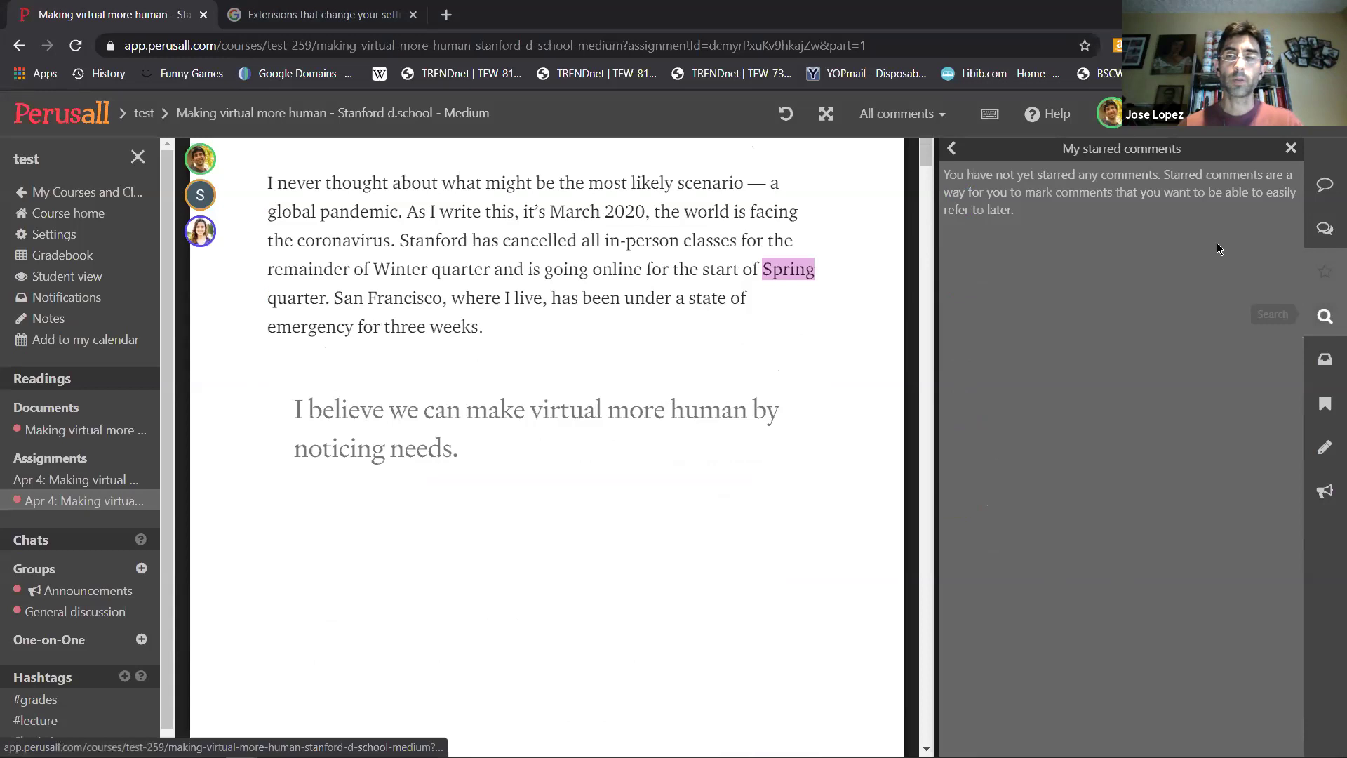
{"action": "left_click", "coordinate": [952, 149]}
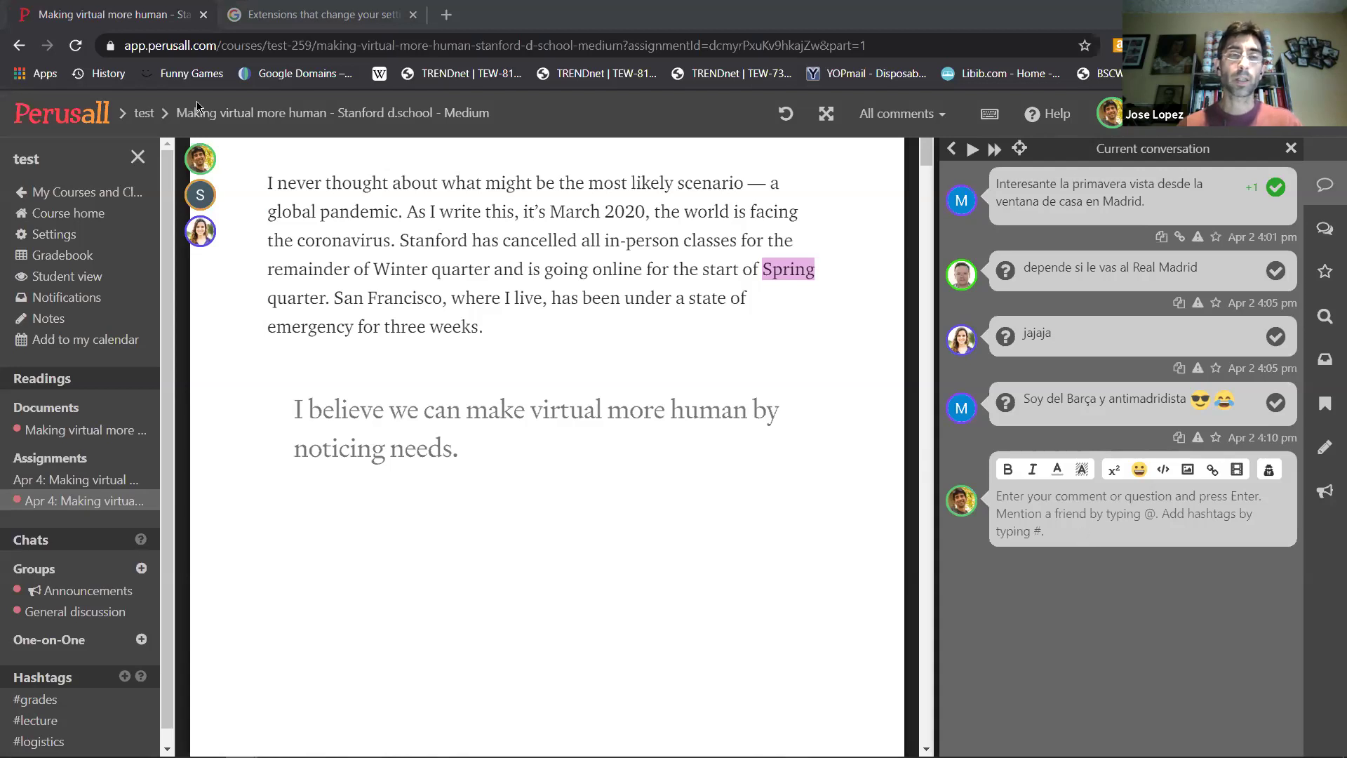
- Reopen the second "Making virtual more human" assignment from the test course and view the conversation on the "Virtual Humanity" sentence
{"action": "left_click", "coordinate": [145, 117]}
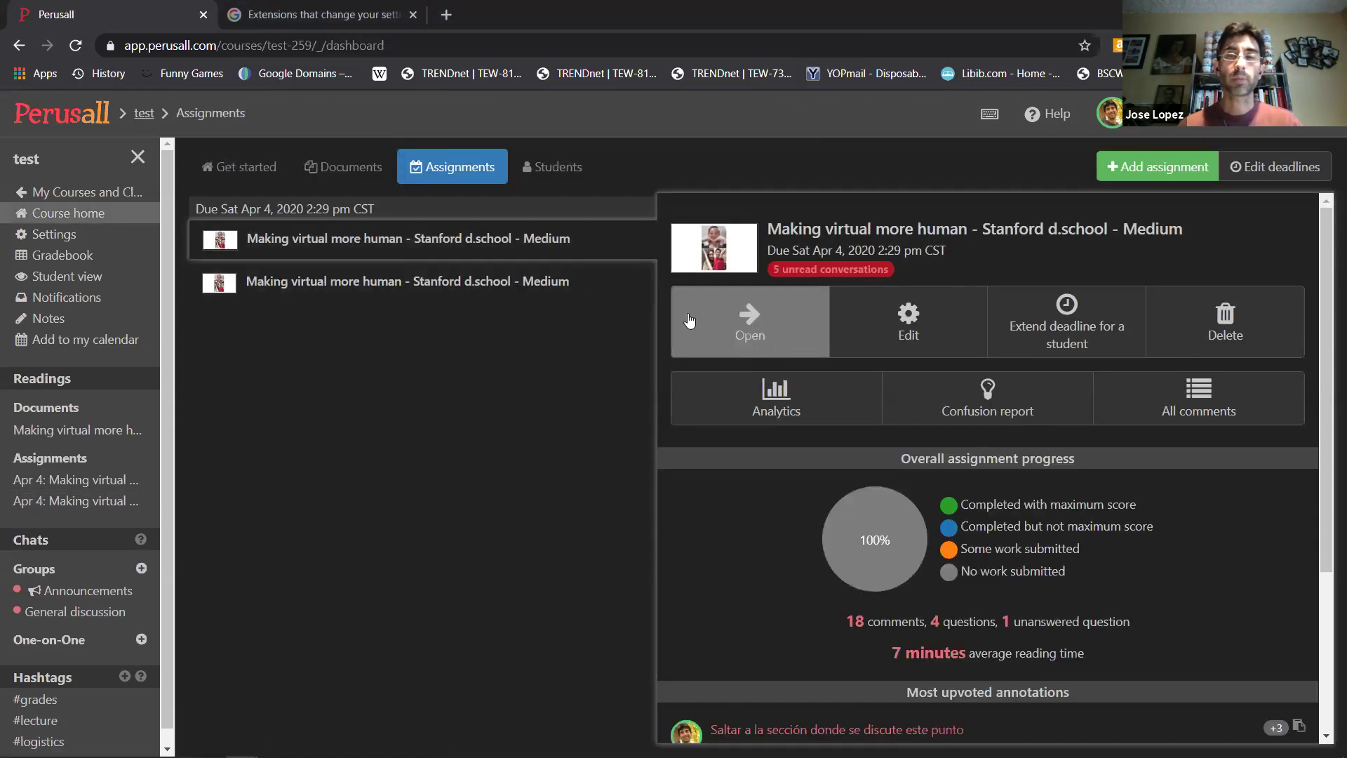
{"action": "left_click", "coordinate": [572, 299]}
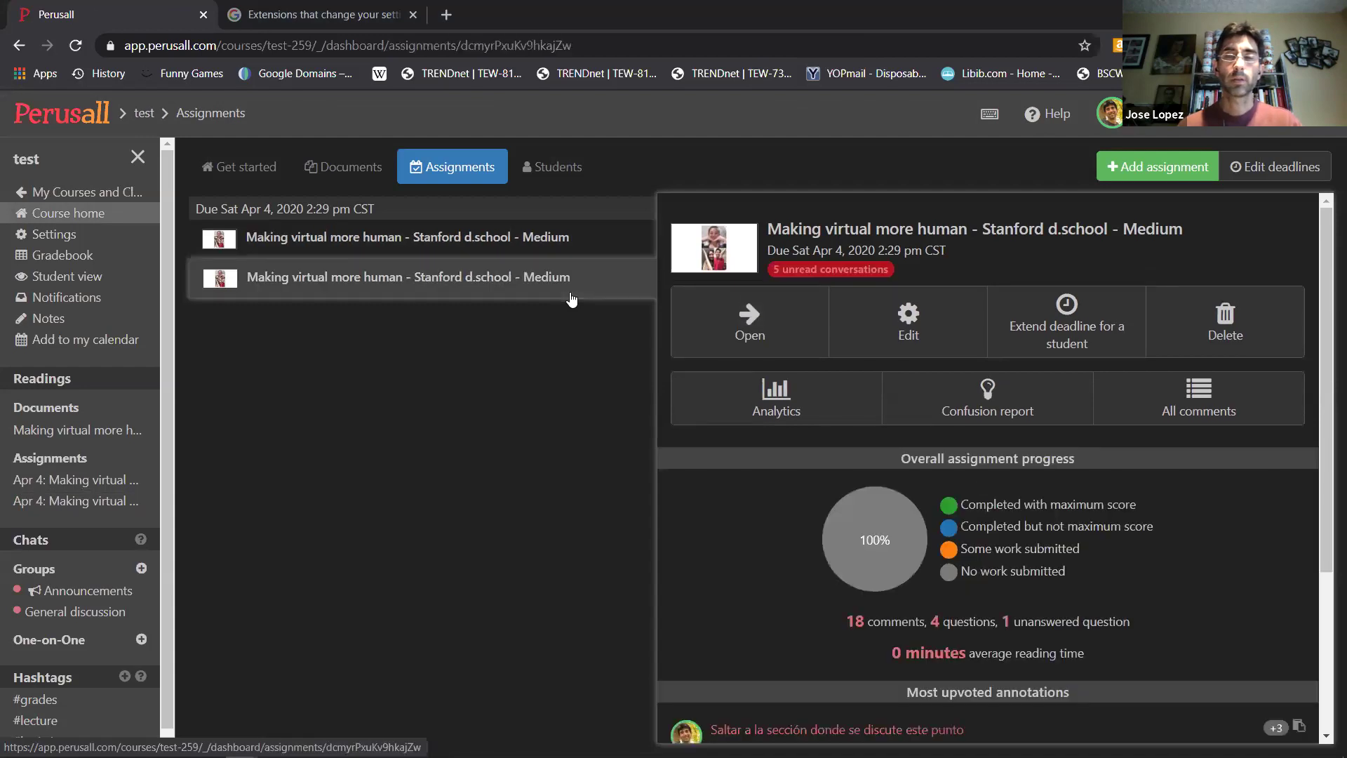
{"action": "left_click", "coordinate": [755, 318]}
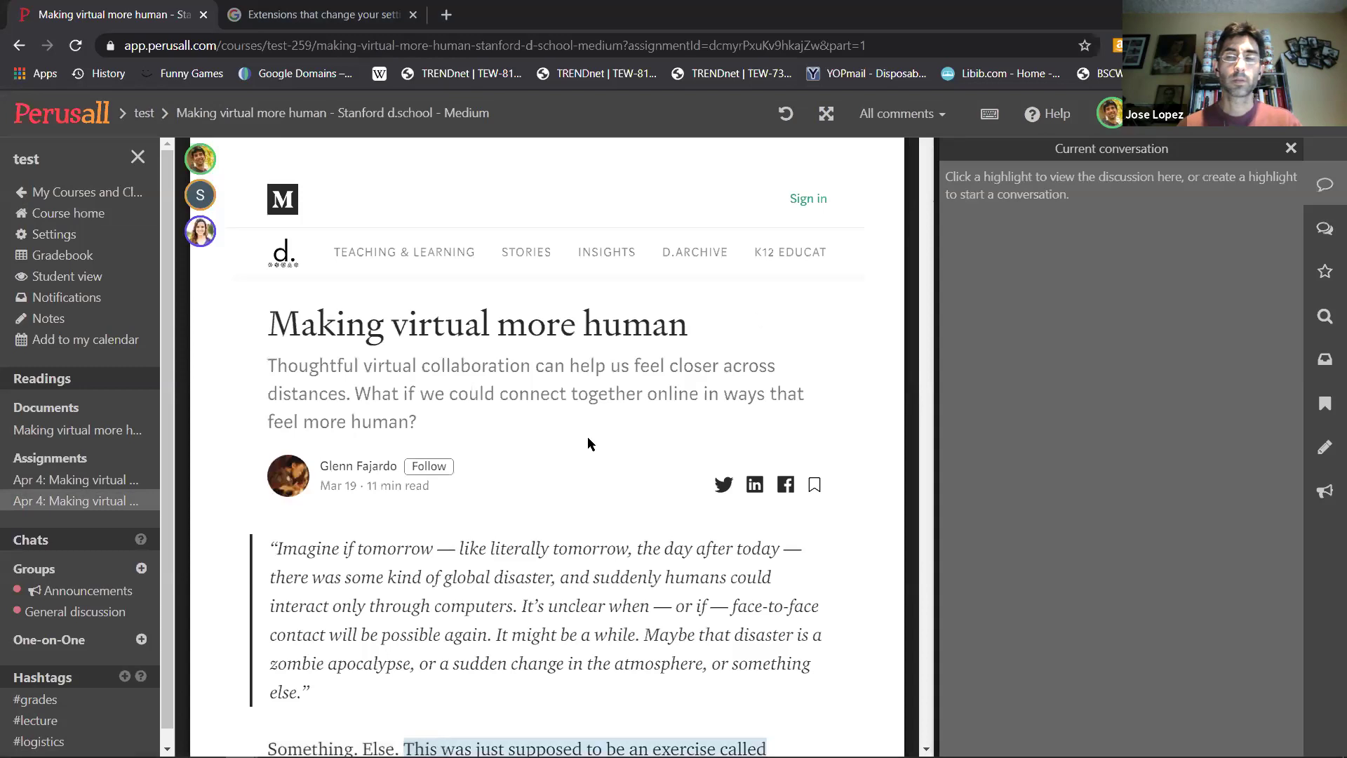
{"action": "scroll", "coordinate": [587, 449], "scroll_direction": "down", "scroll_amount": 3}
{"action": "scroll", "coordinate": [587, 484], "scroll_direction": "down", "scroll_amount": 1}
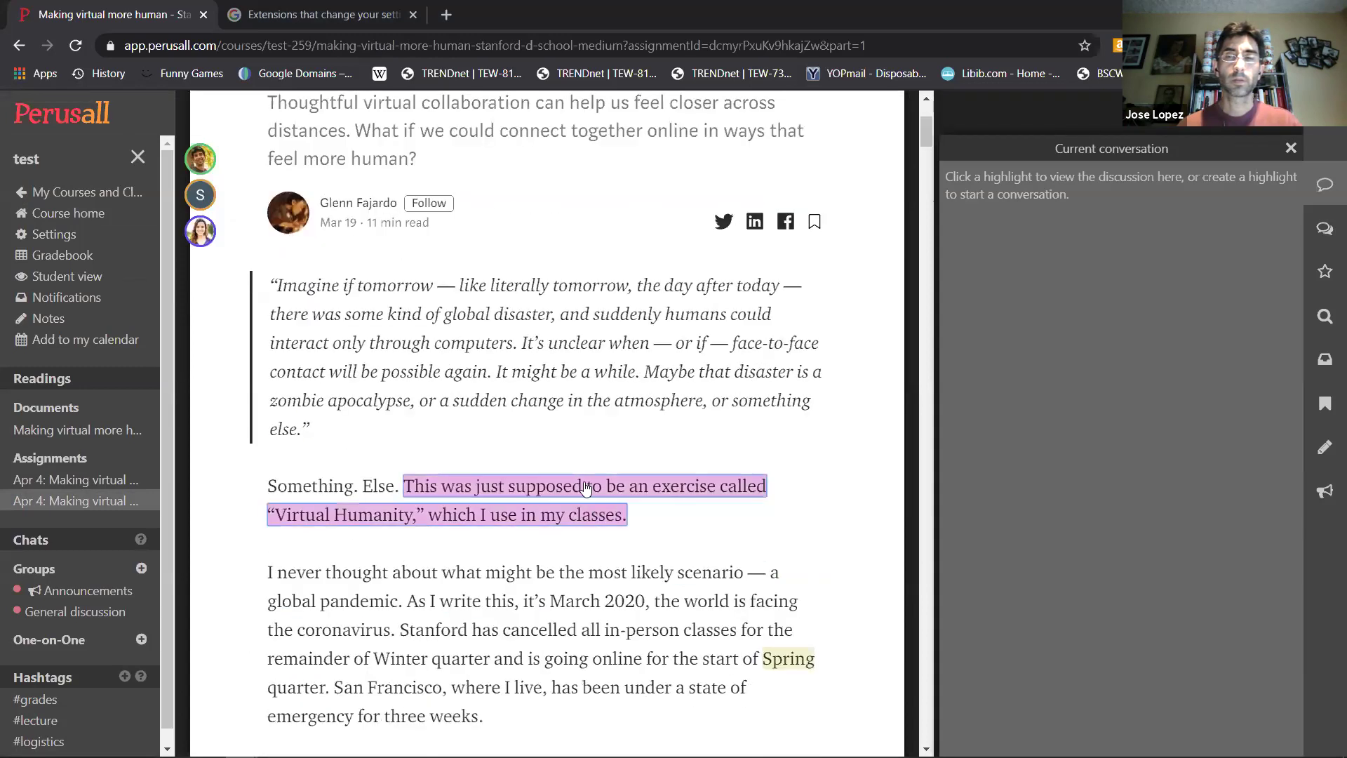
{"action": "left_click", "coordinate": [588, 485]}
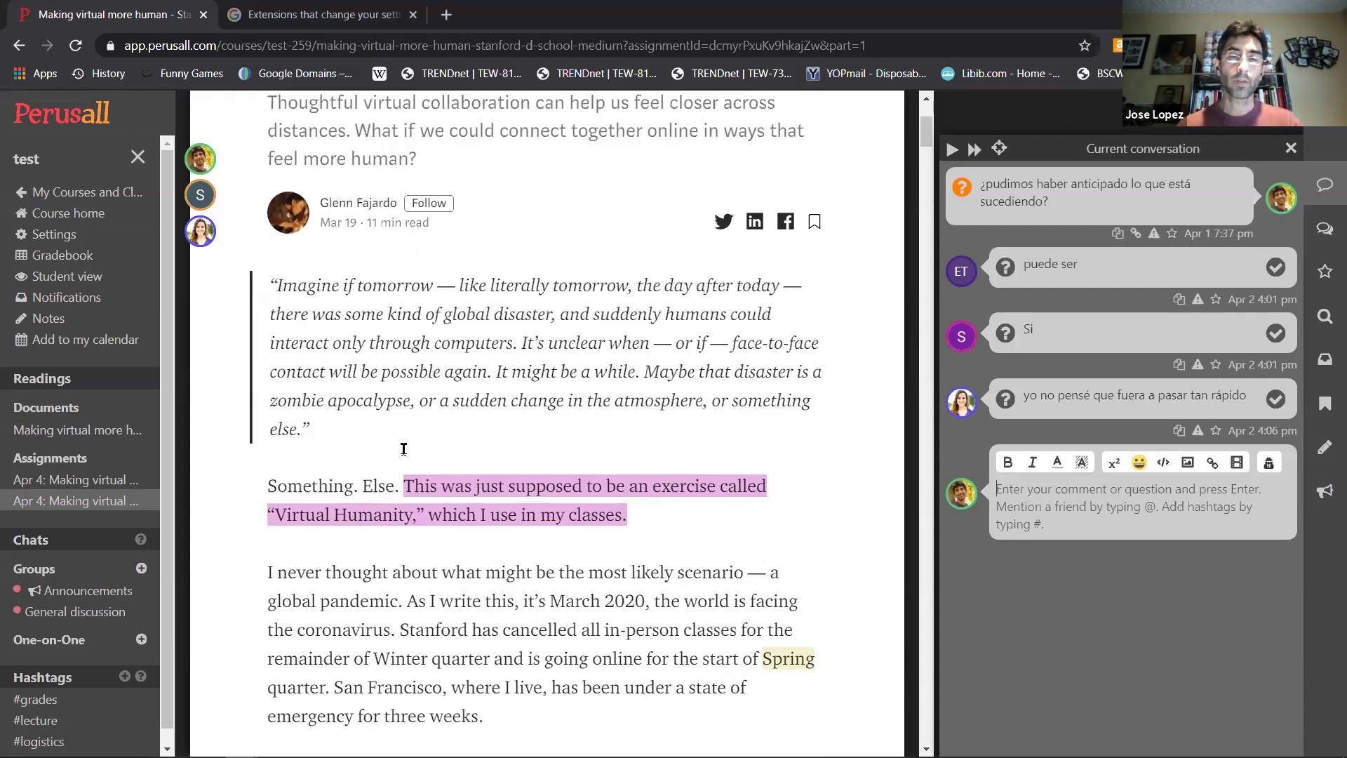
- Highlight "As I write this, it's March 2020," in the reading and post the comment "nota al futuro" on it
{"action": "scroll", "coordinate": [400, 449], "scroll_direction": "down", "scroll_amount": 2}
{"action": "left_click", "coordinate": [532, 430]}
{"action": "left_click_drag", "start_coordinate": [407, 425], "coordinate": [650, 424]}
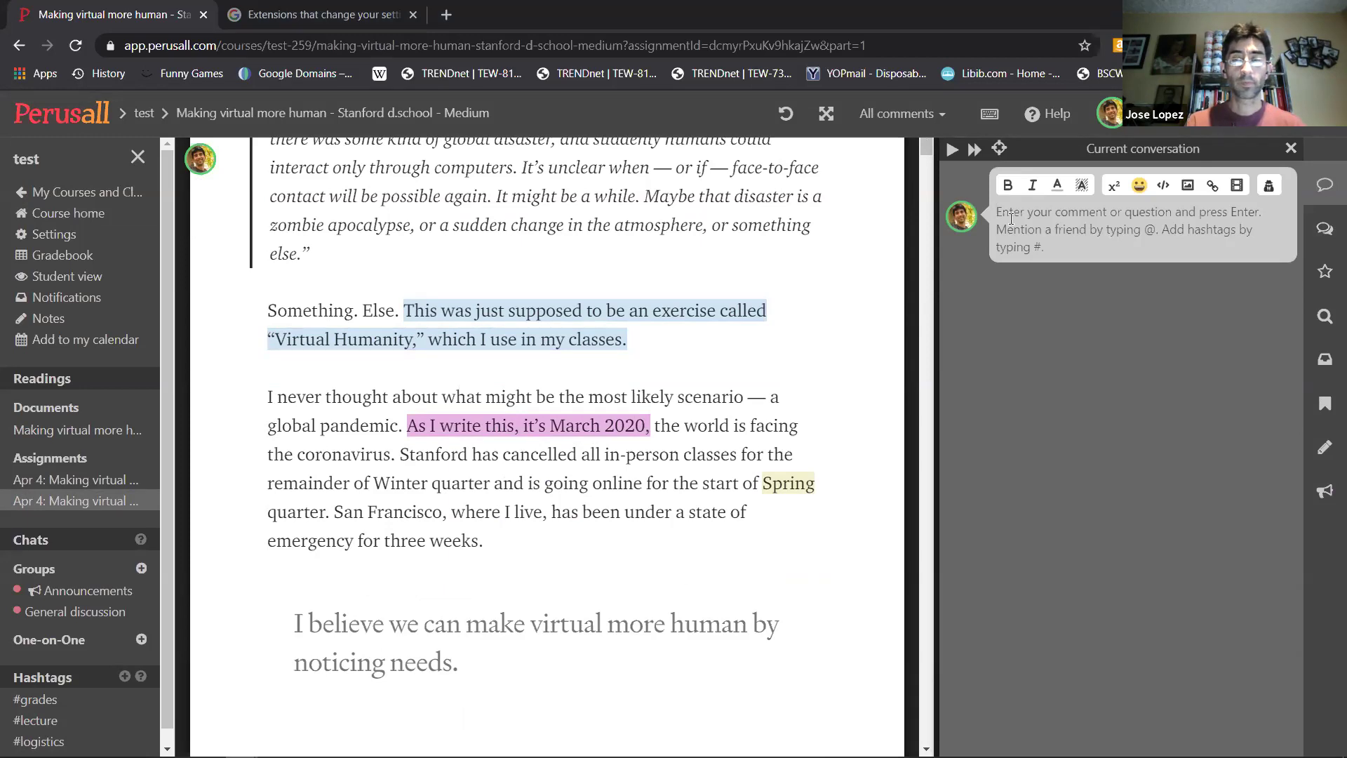
{"action": "type", "text": "note a"}
{"action": "type", "text": "al futurp"}
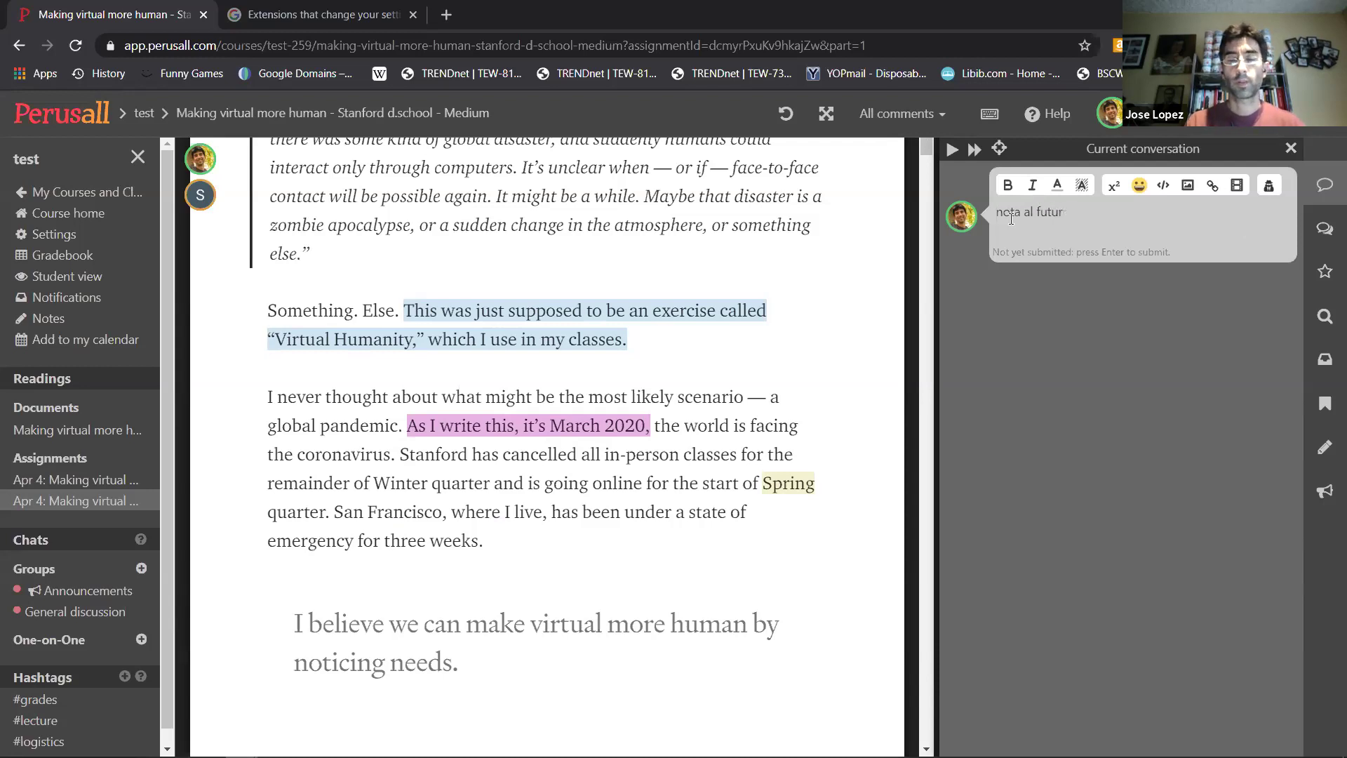
{"action": "key", "text": "Return"}
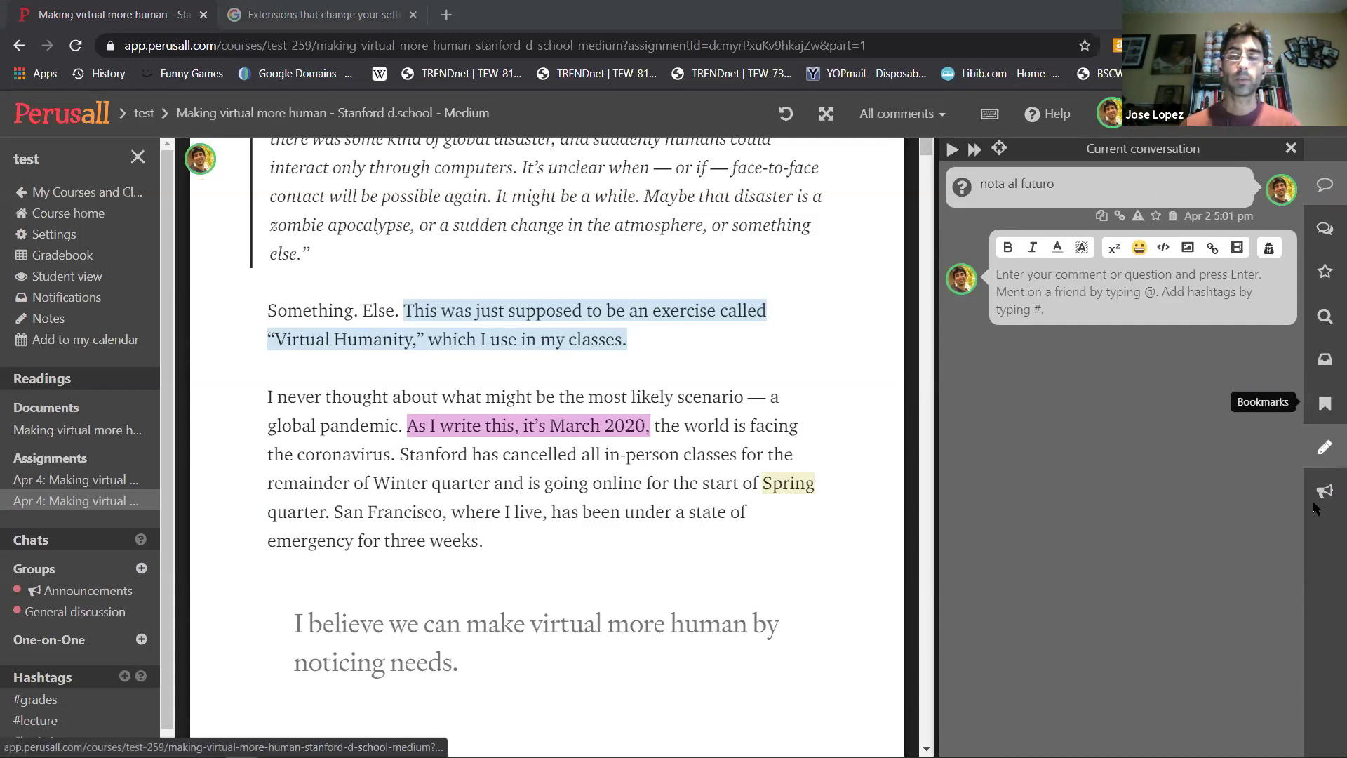
- Create a new note for the reading with the text "parece ciencia ficción"
{"action": "left_click", "coordinate": [1326, 451]}
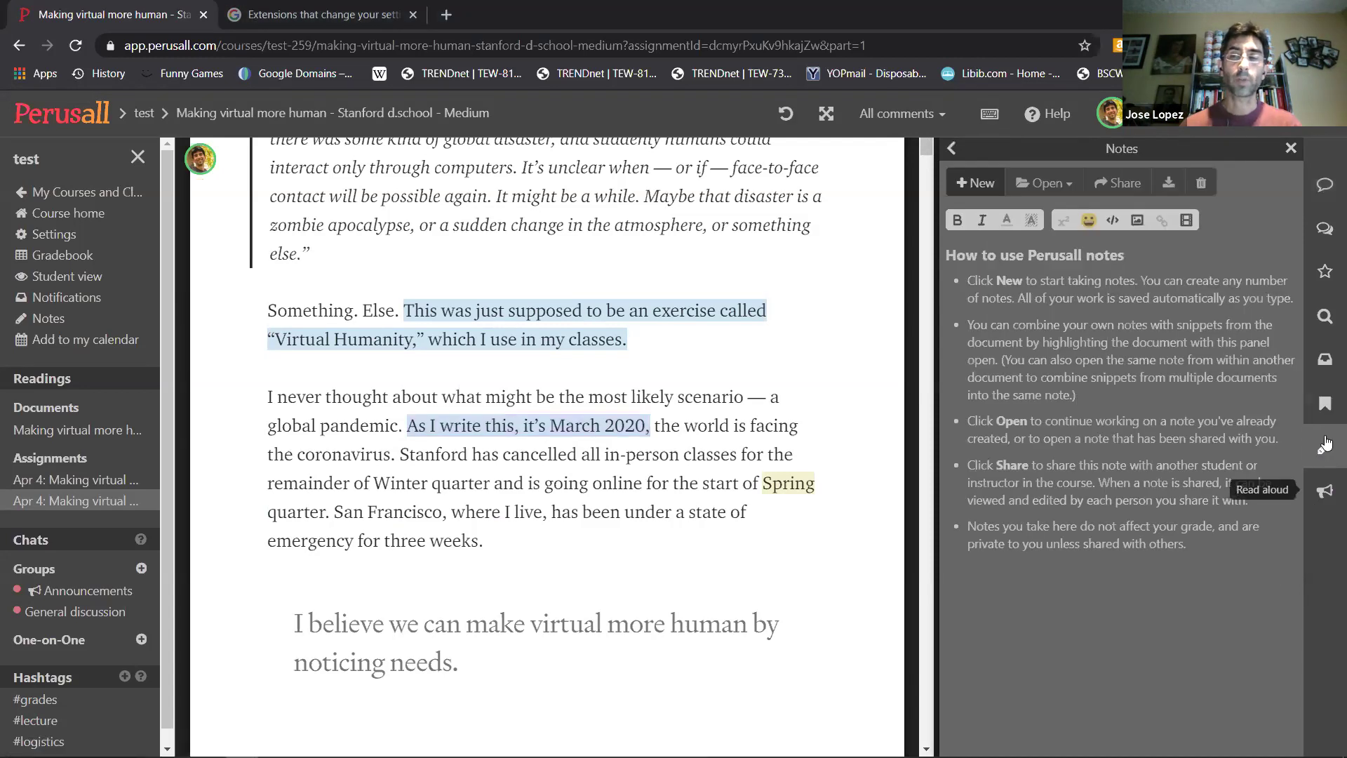
{"action": "left_click", "coordinate": [976, 188]}
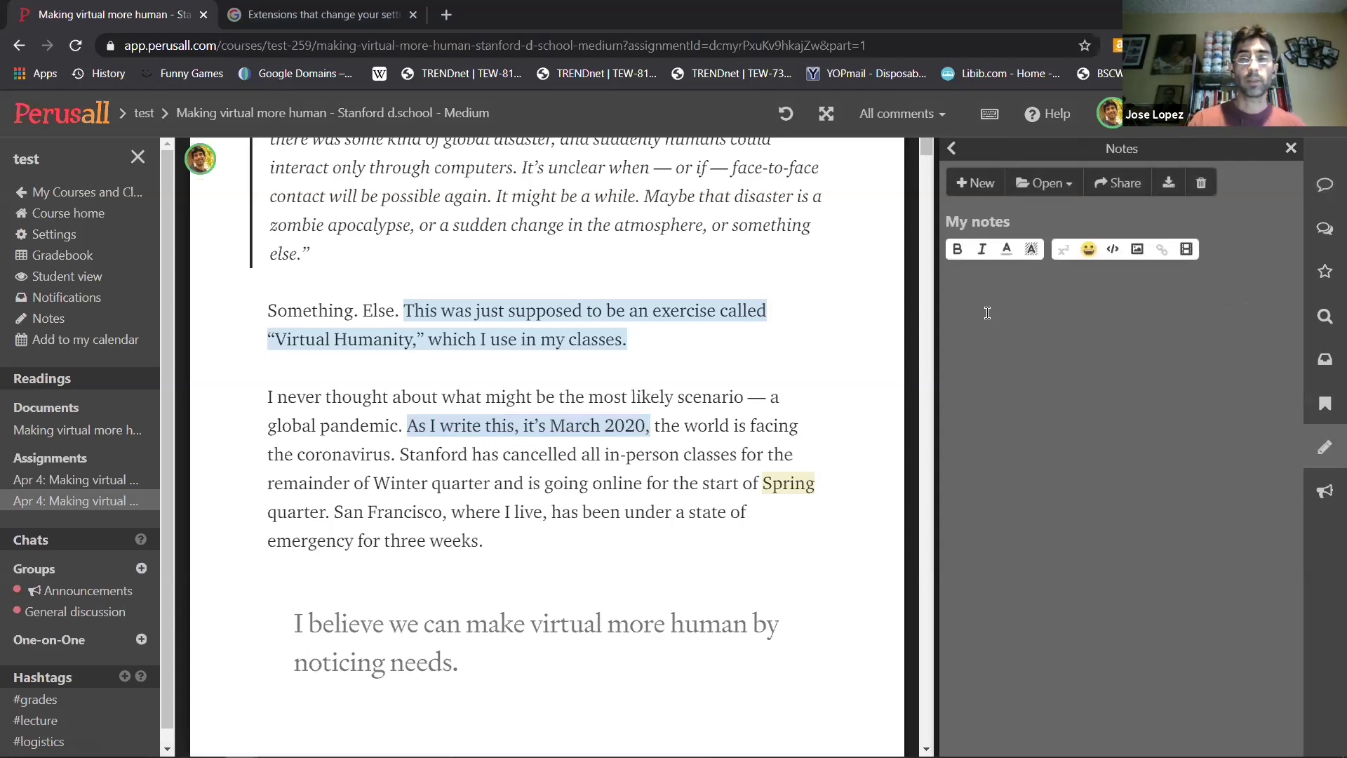
{"action": "type", "text": "parece ciencoa"}
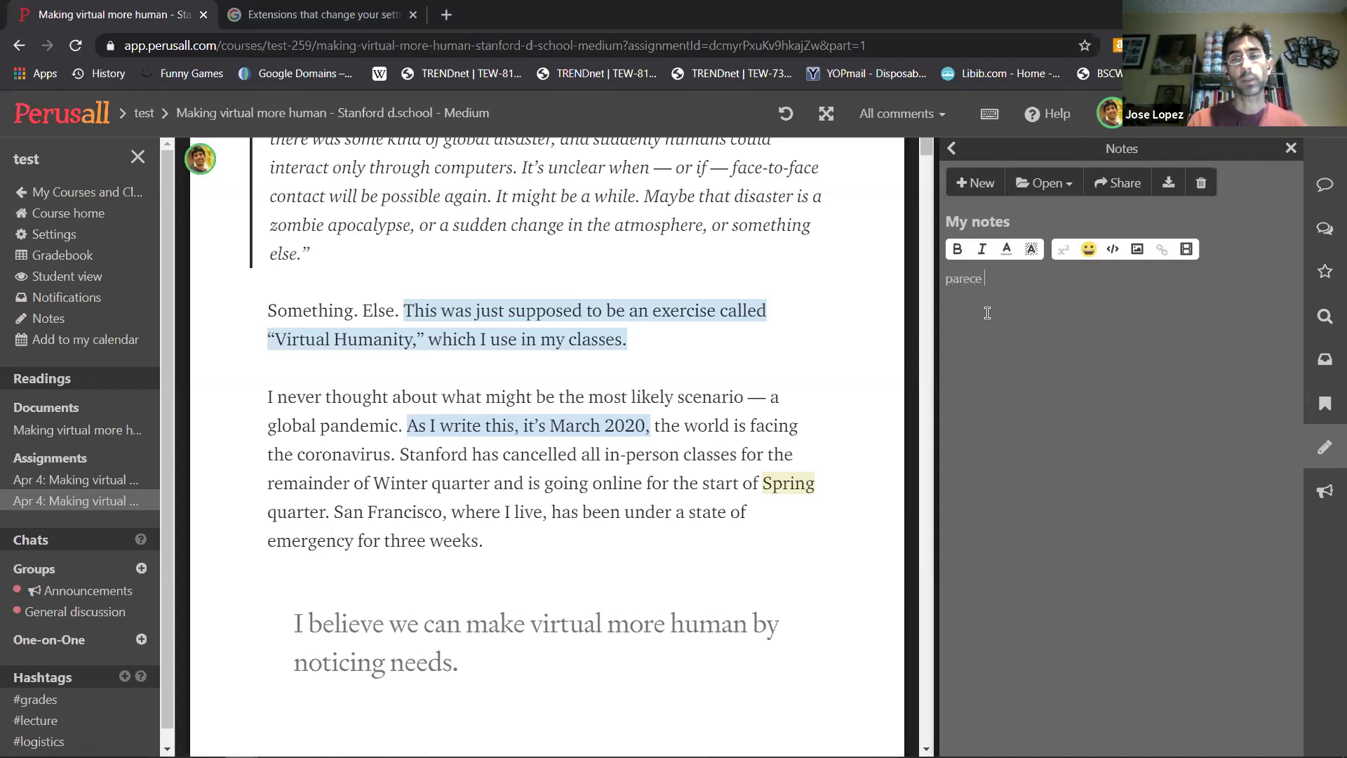
{"action": "key", "text": "BackSpace"}
{"action": "type", "text": "ia "}
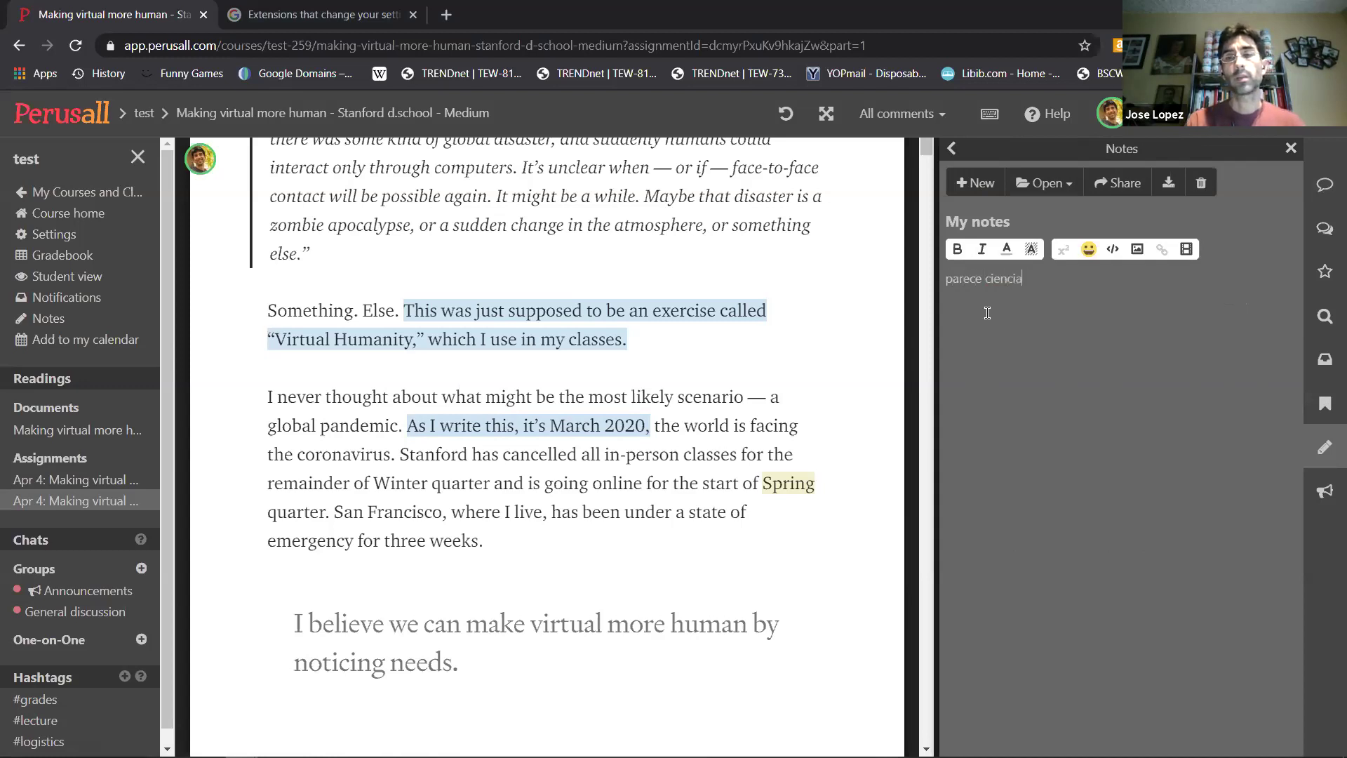
{"action": "type", "text": "ficción"}
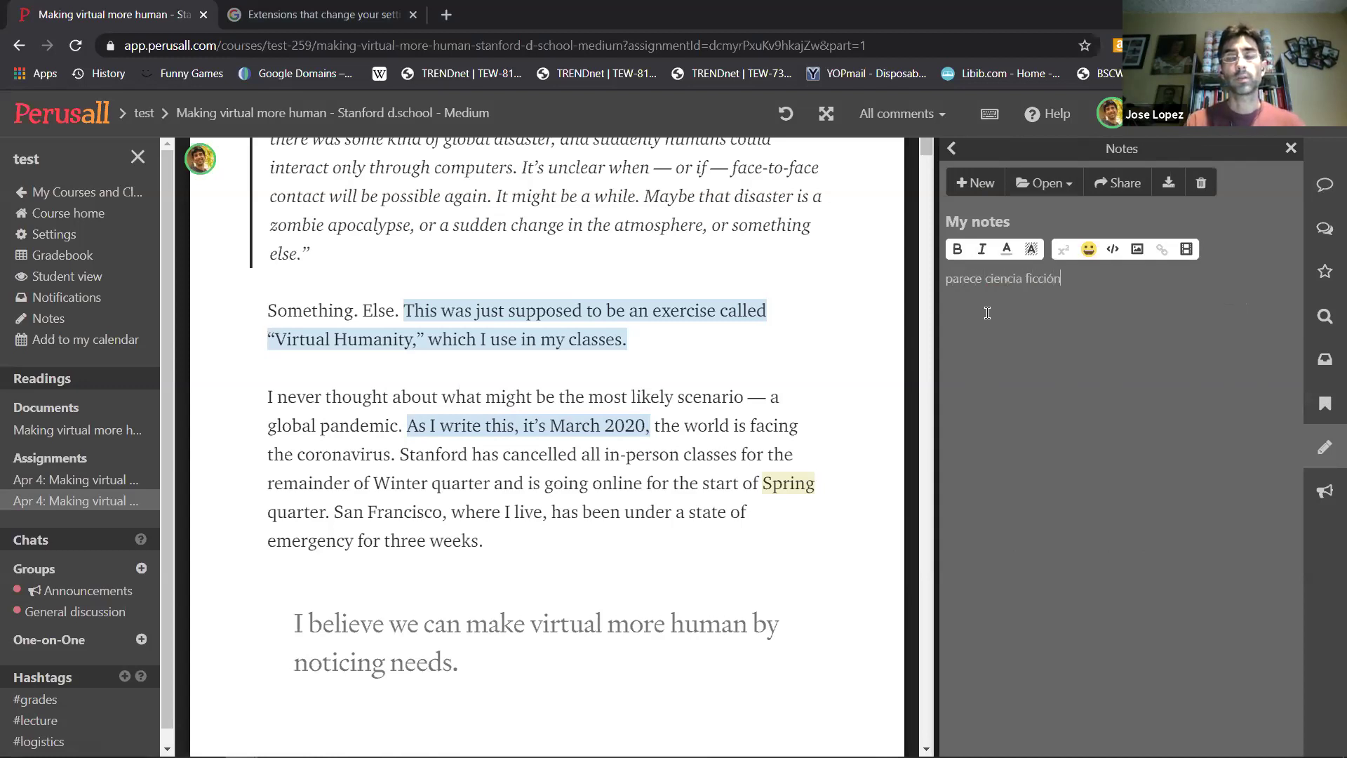
{"action": "left_click", "coordinate": [413, 428]}
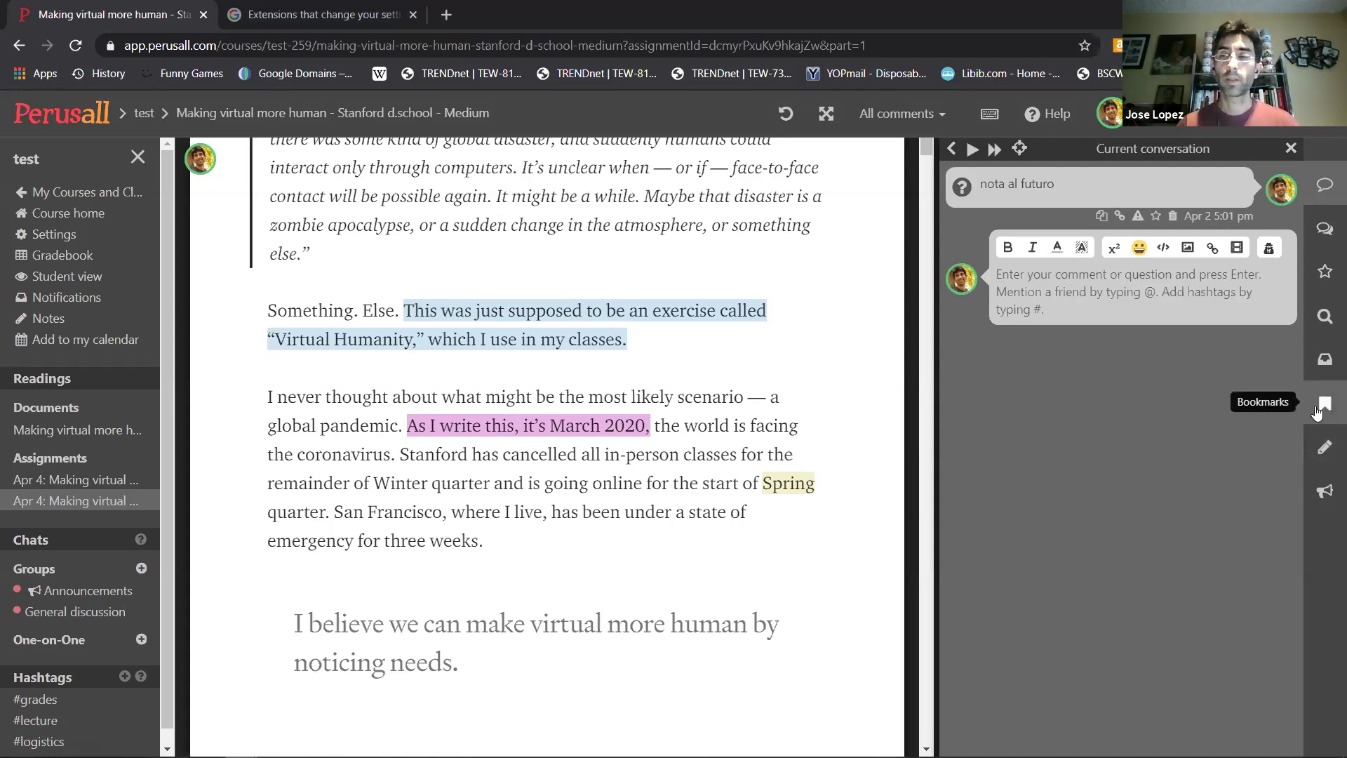
{"action": "left_click", "coordinate": [1323, 405]}
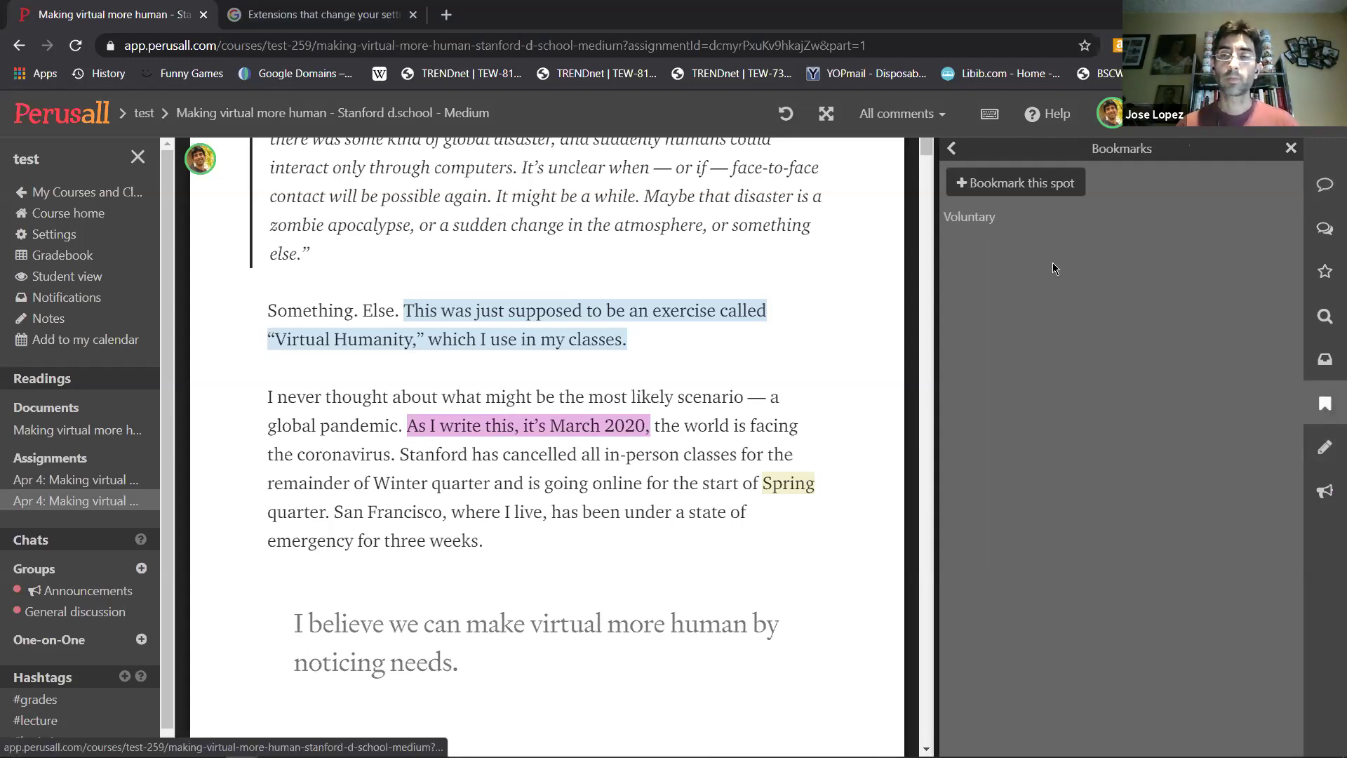
{"action": "left_click", "coordinate": [1003, 183]}
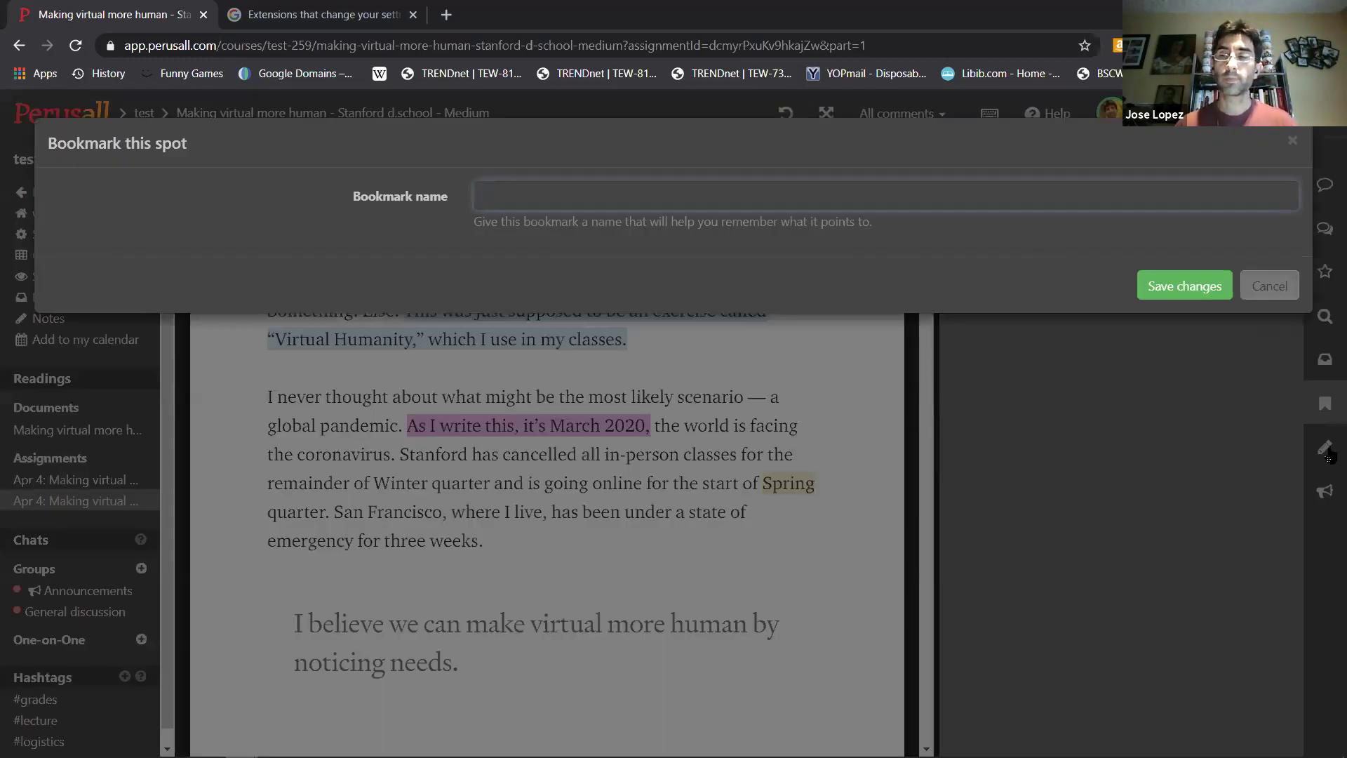
- Reopen the "parece ciencia ficción" note and add the reading snippet "ndemic. As I write this, it's March 2020, the" to it
{"action": "left_click", "coordinate": [1326, 449]}
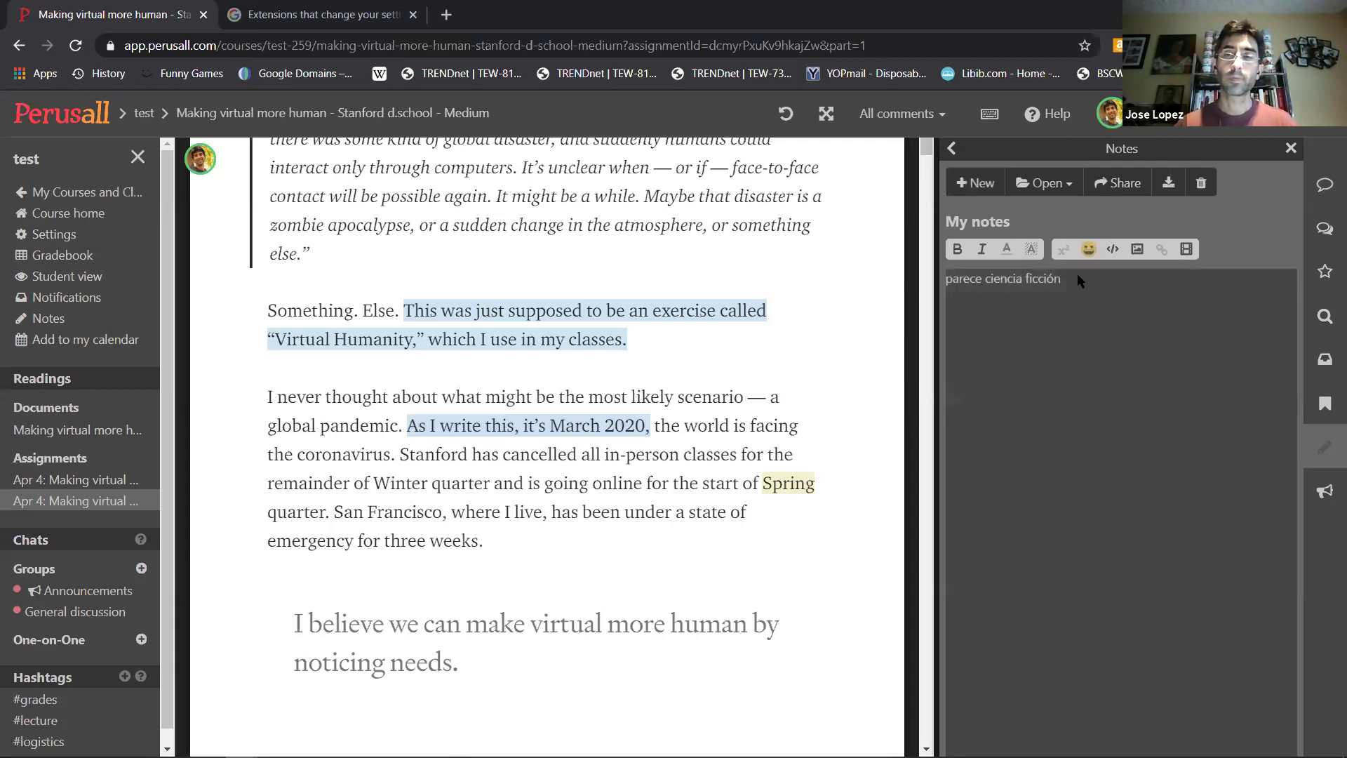
{"action": "left_click", "coordinate": [1077, 280]}
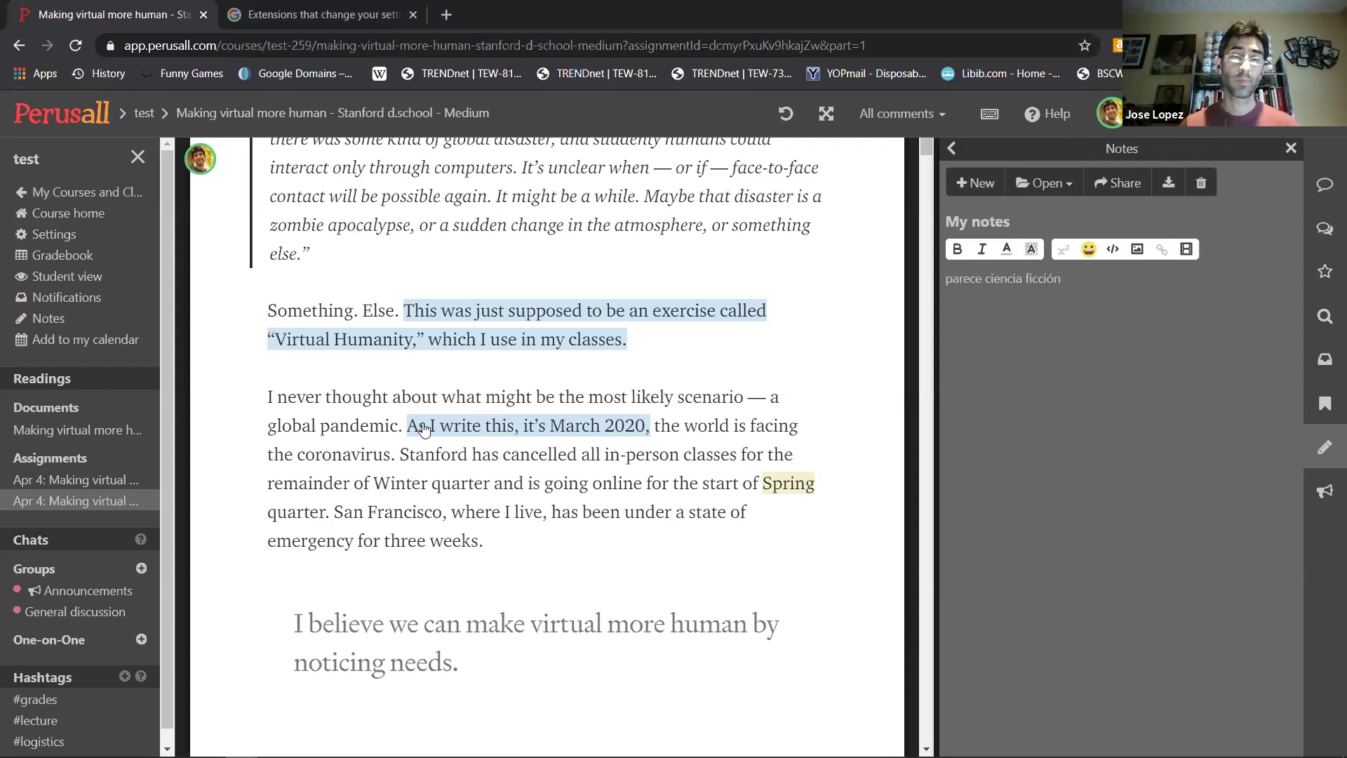
{"action": "left_click_drag", "start_coordinate": [339, 425], "coordinate": [680, 425]}
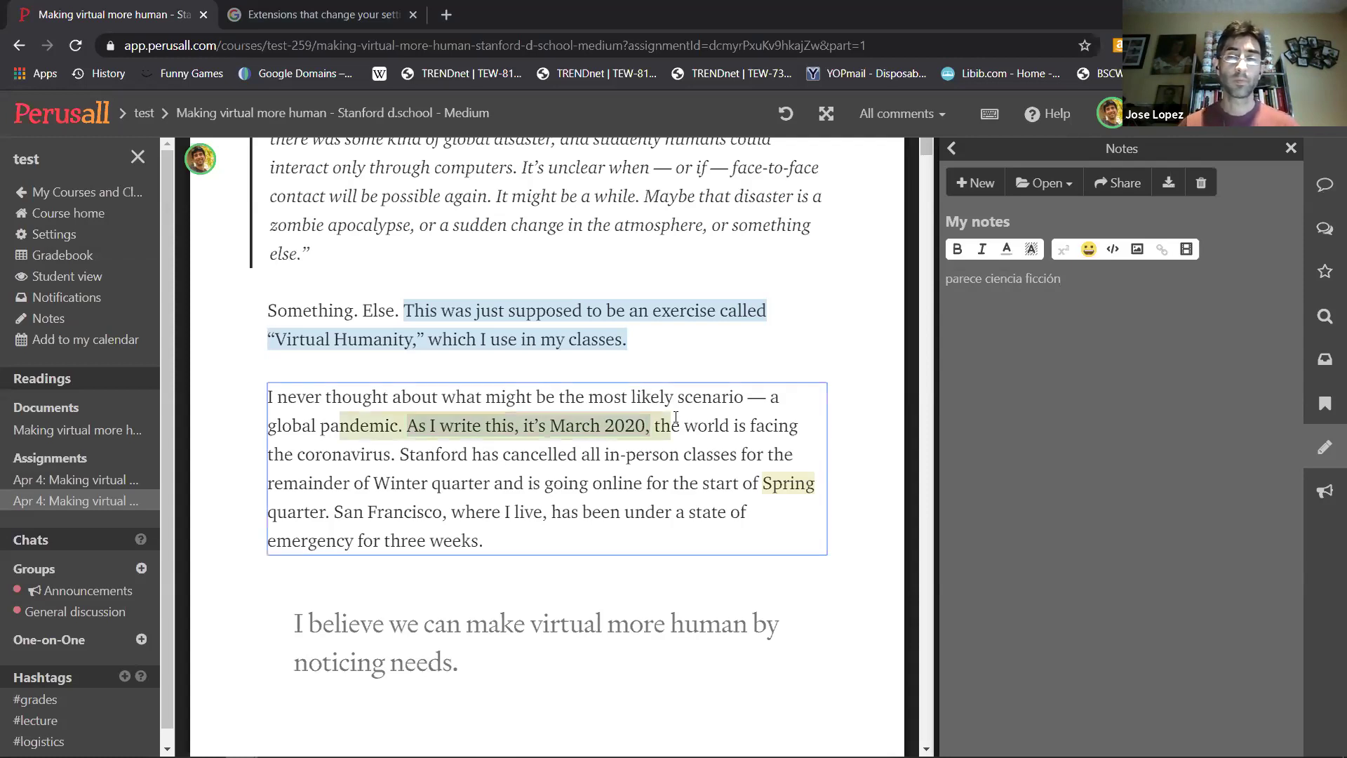
{"action": "left_click_drag", "start_coordinate": [505, 426], "coordinate": [1088, 336]}
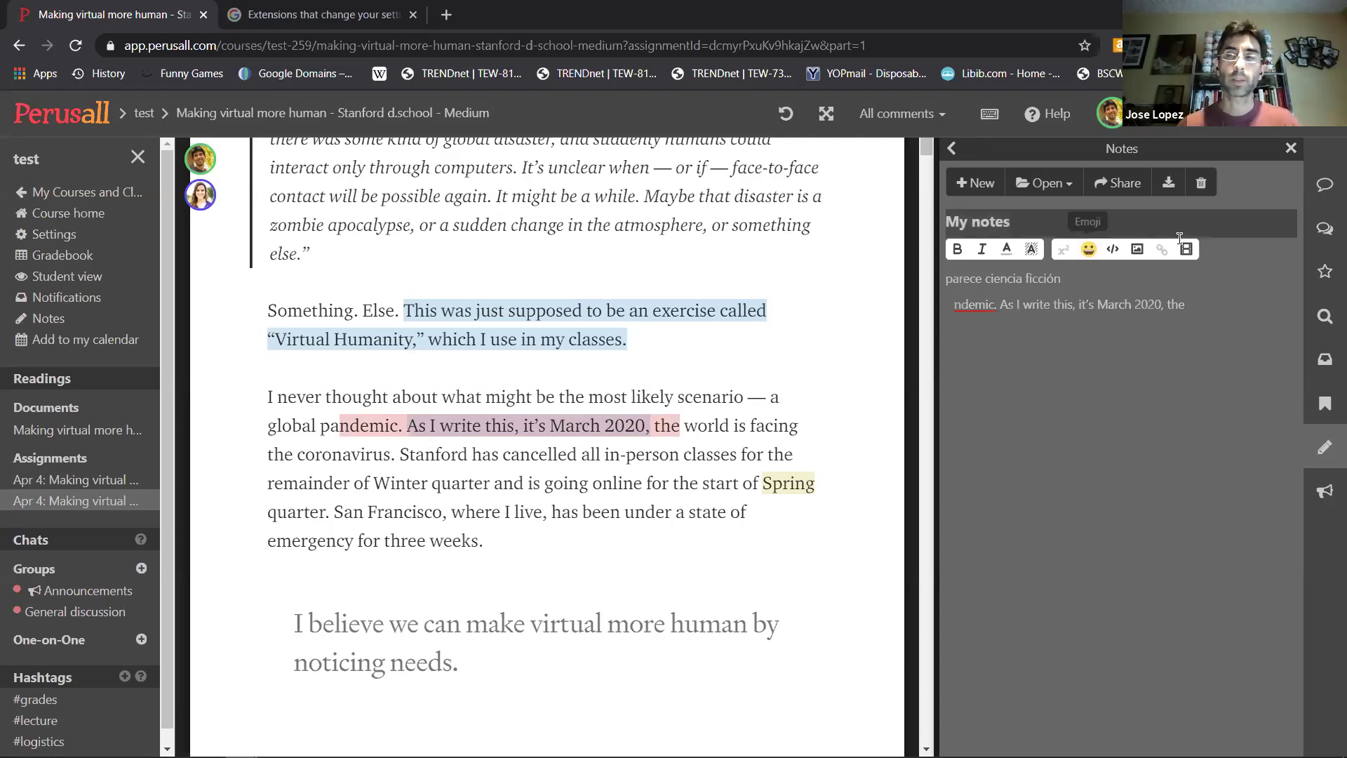
- Switch to the temporary student view of the course and open the first "Making virtual more human" assignment, ending the welcome tour
{"action": "left_click", "coordinate": [1324, 229]}
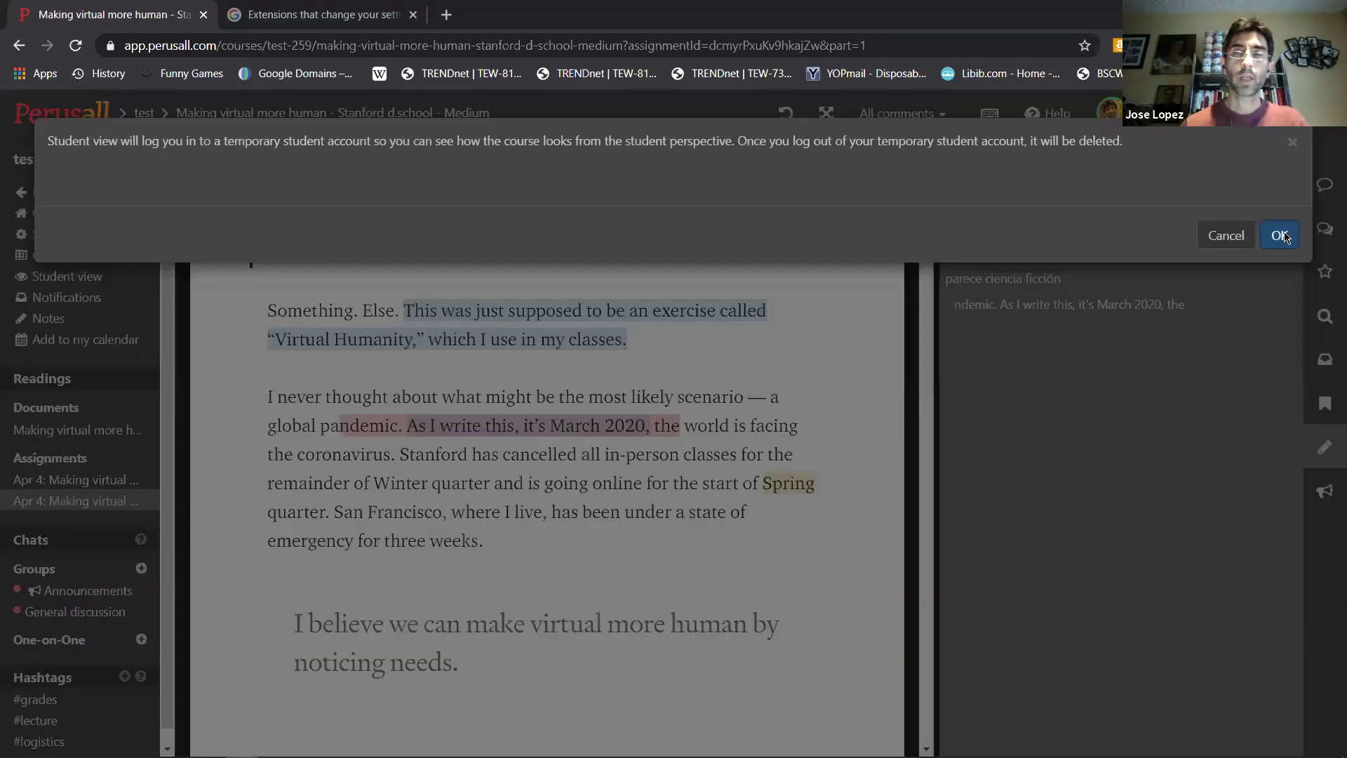
{"action": "left_click", "coordinate": [1282, 234]}
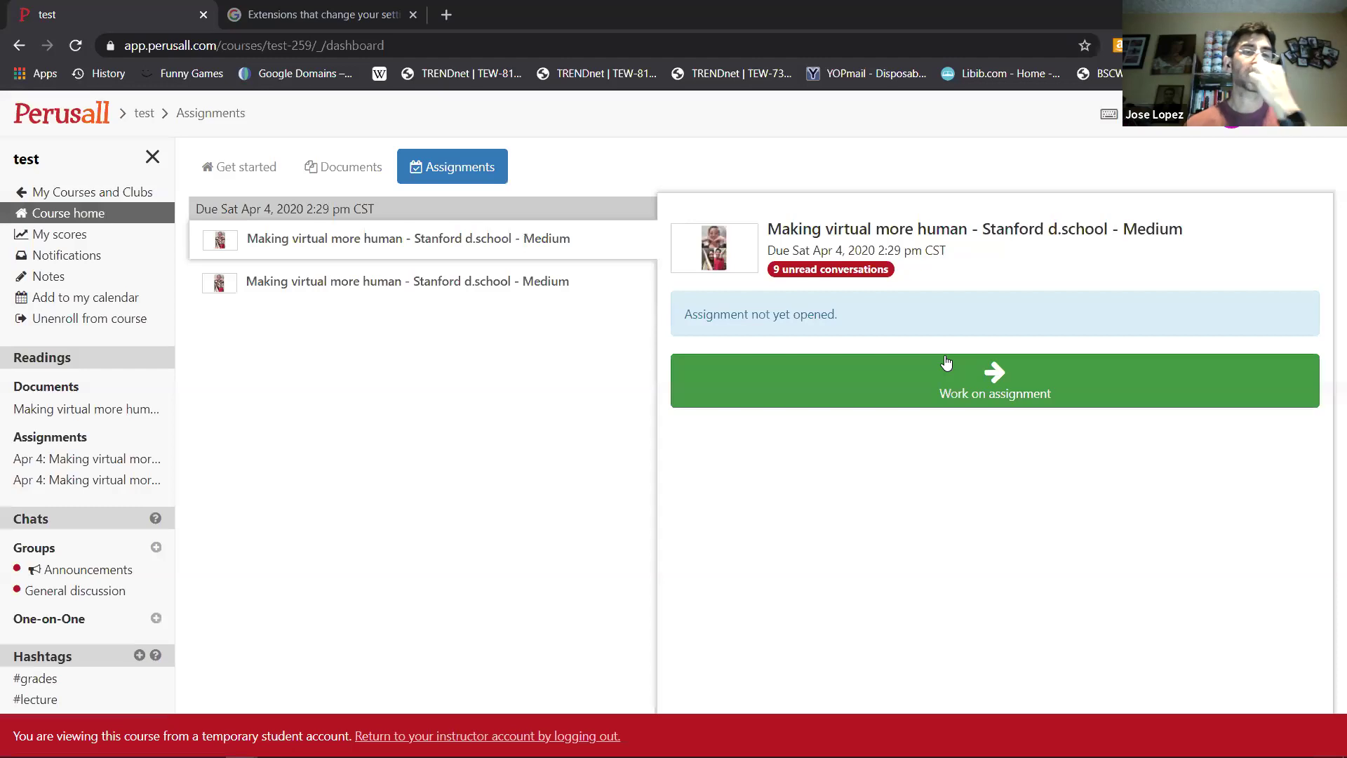
{"action": "left_click", "coordinate": [992, 372]}
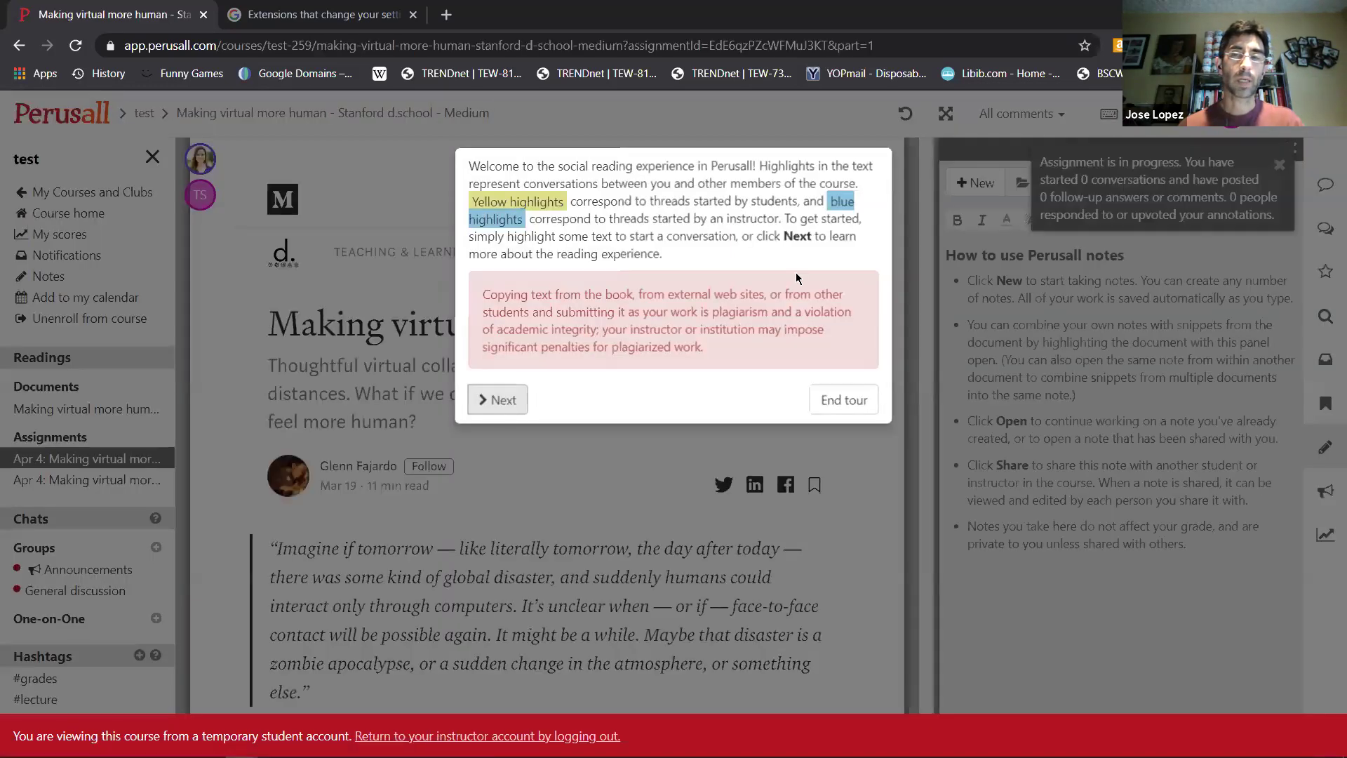
{"action": "left_click", "coordinate": [844, 400]}
- Examine how the reading and its instructor and student highlights appear from the student account
{"action": "scroll", "coordinate": [619, 372], "scroll_direction": "down", "scroll_amount": 3}
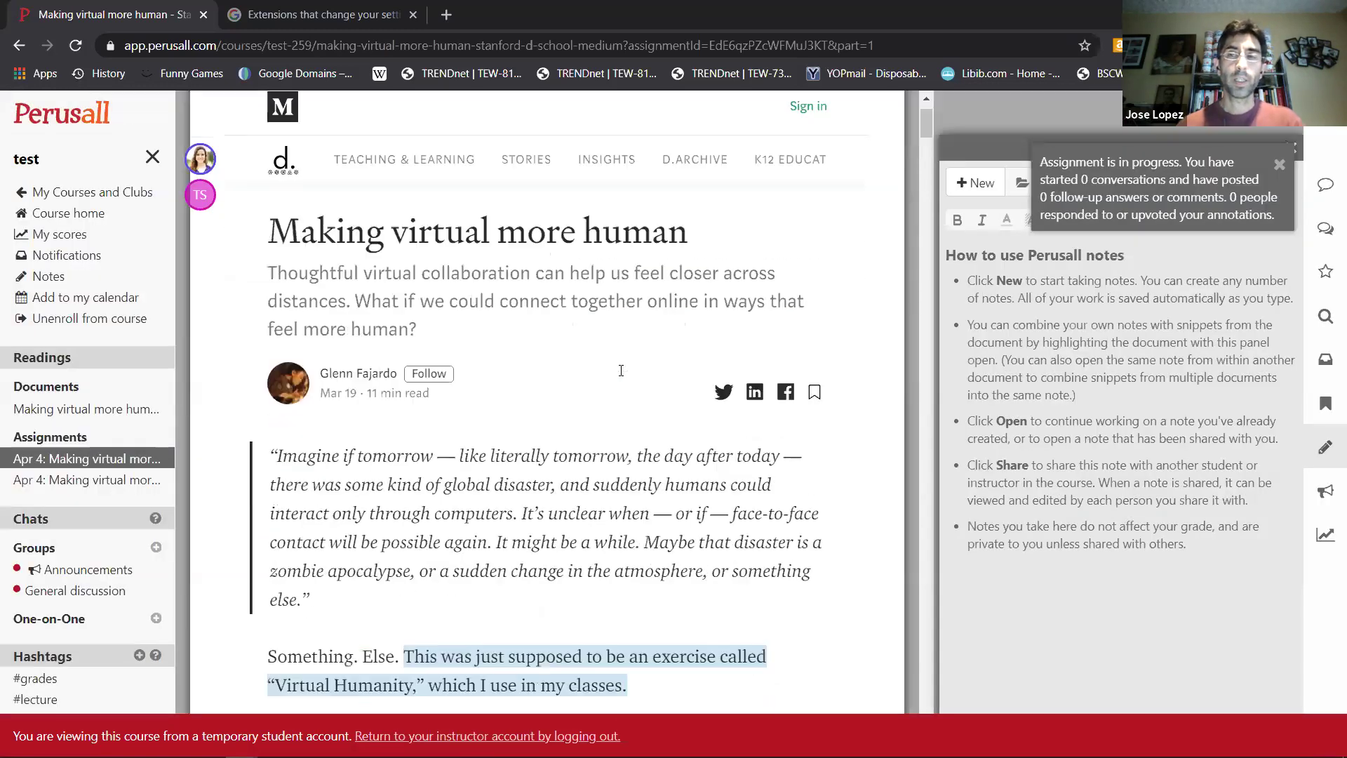
{"action": "scroll", "coordinate": [619, 371], "scroll_direction": "down", "scroll_amount": 3}
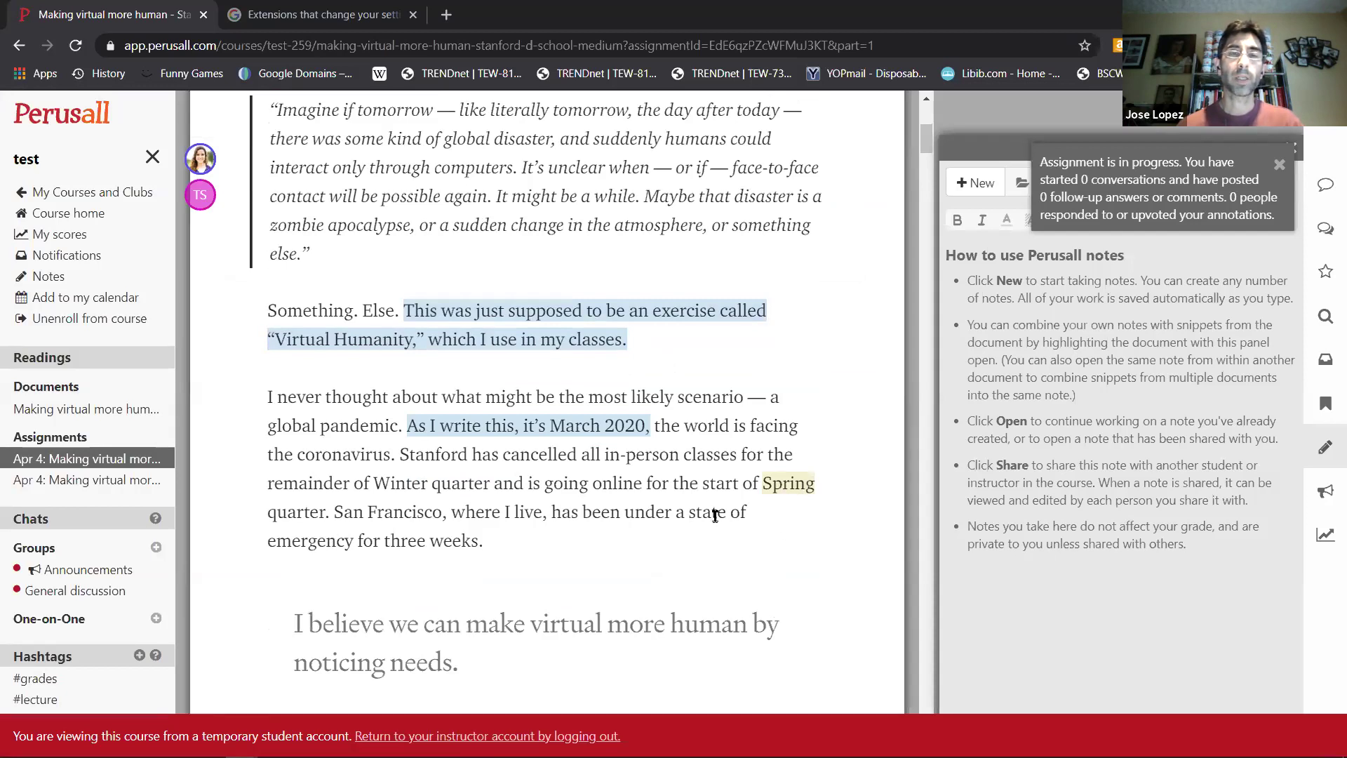
{"action": "scroll", "coordinate": [712, 516], "scroll_direction": "down", "scroll_amount": 1}
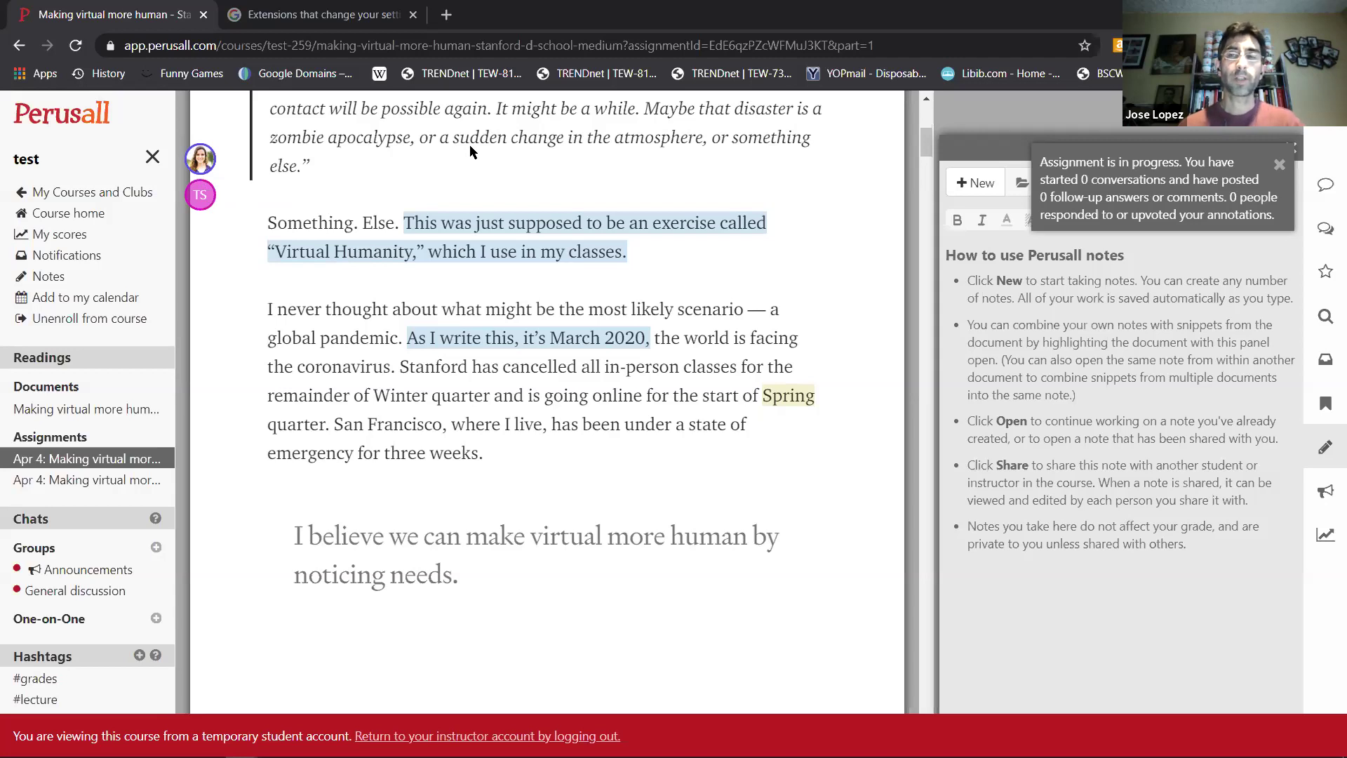
{"action": "scroll", "coordinate": [452, 160], "scroll_direction": "up", "scroll_amount": 1}
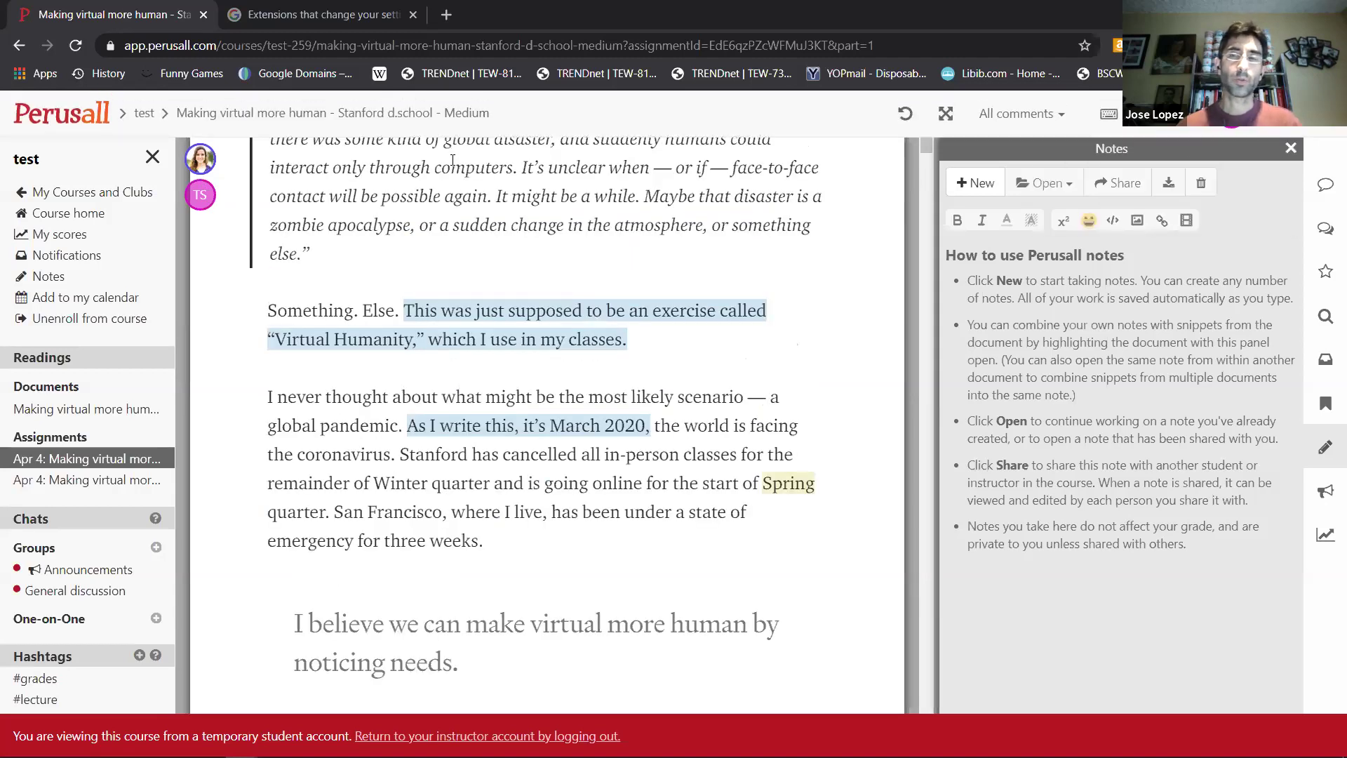
{"action": "scroll", "coordinate": [501, 216], "scroll_direction": "down", "scroll_amount": 3}
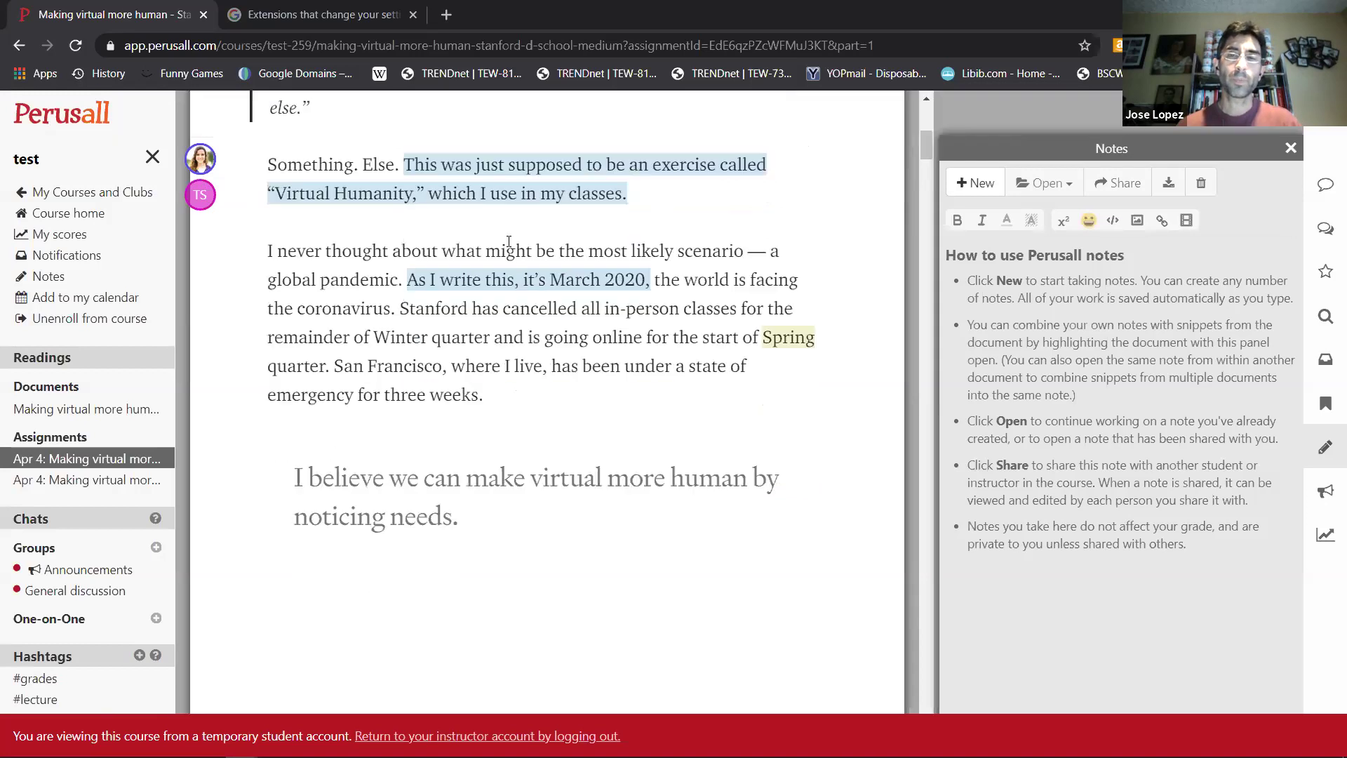
{"action": "scroll", "coordinate": [566, 428], "scroll_direction": "down", "scroll_amount": 3}
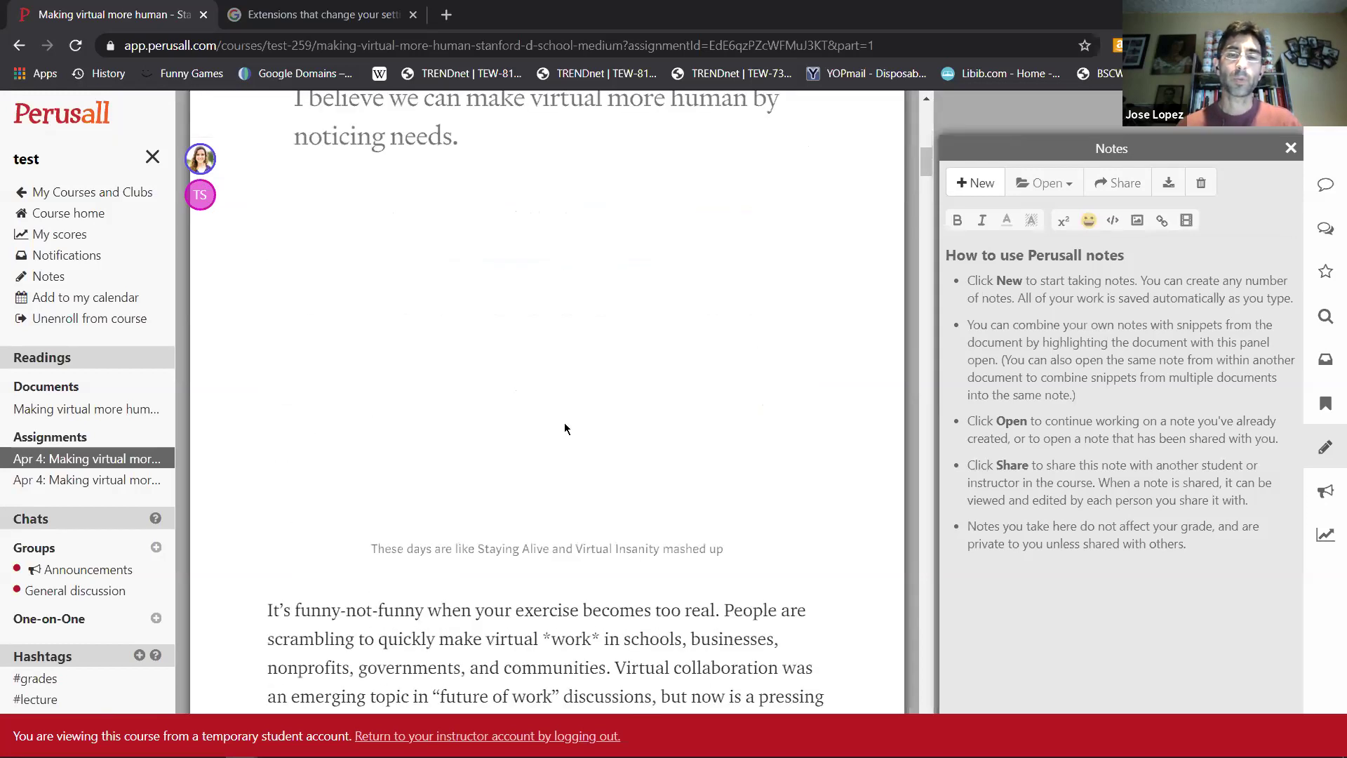
{"action": "scroll", "coordinate": [566, 428], "scroll_direction": "down", "scroll_amount": 6}
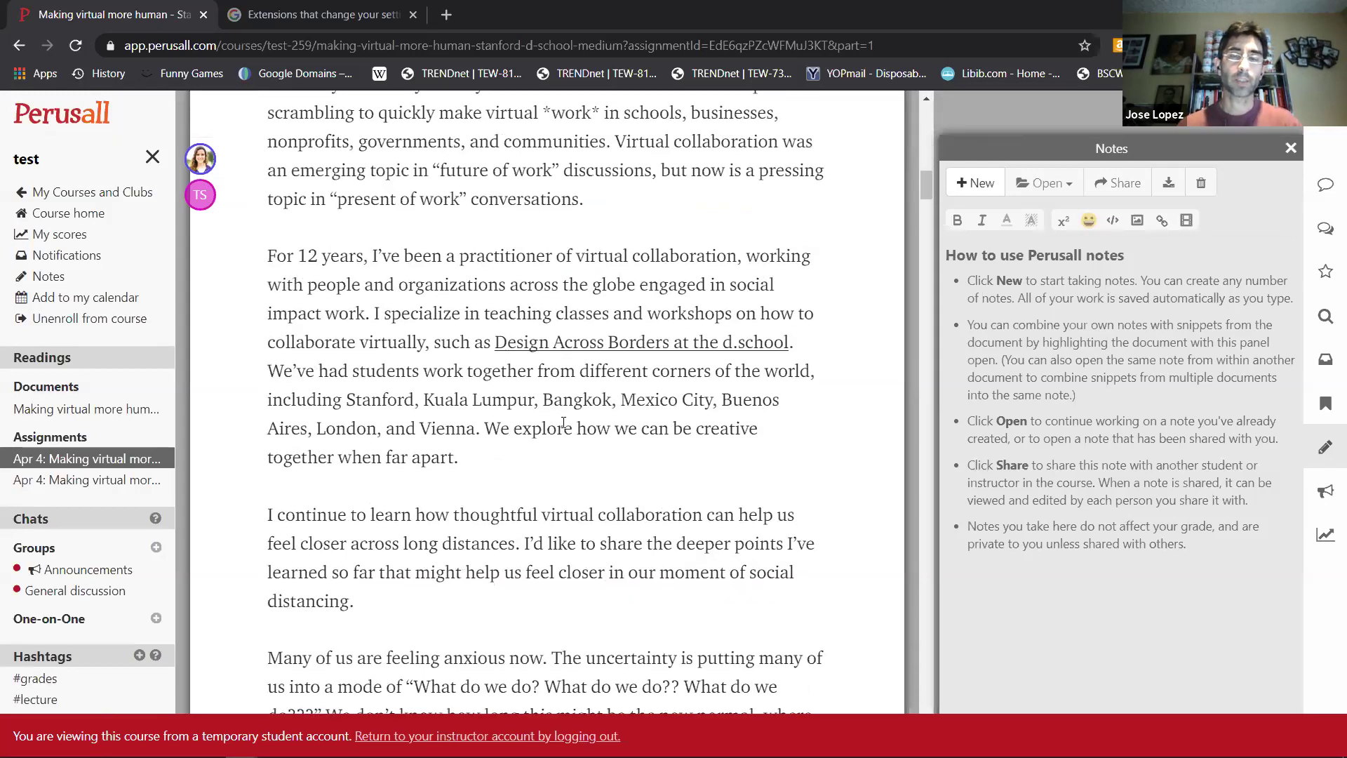
{"action": "scroll", "coordinate": [574, 389], "scroll_direction": "up", "scroll_amount": 7}
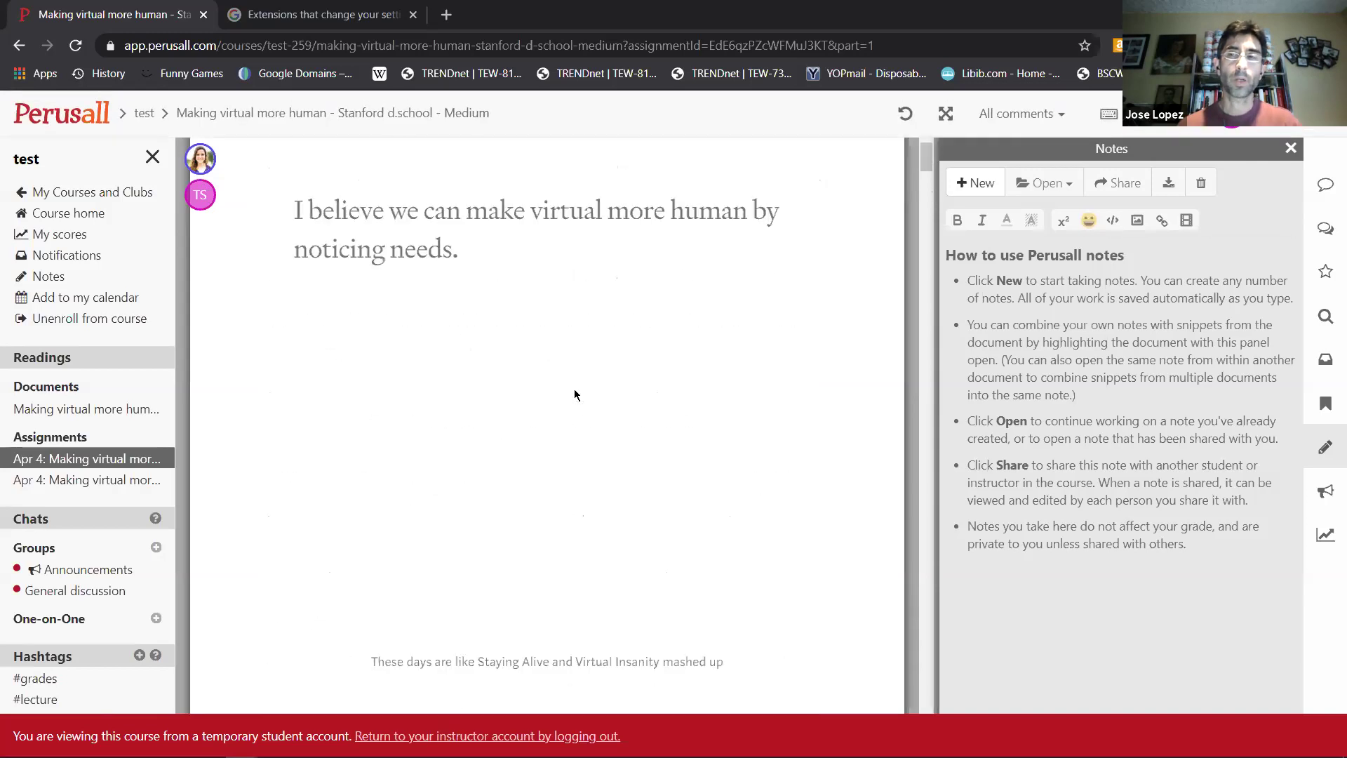
{"action": "scroll", "coordinate": [566, 395], "scroll_direction": "up", "scroll_amount": 5}
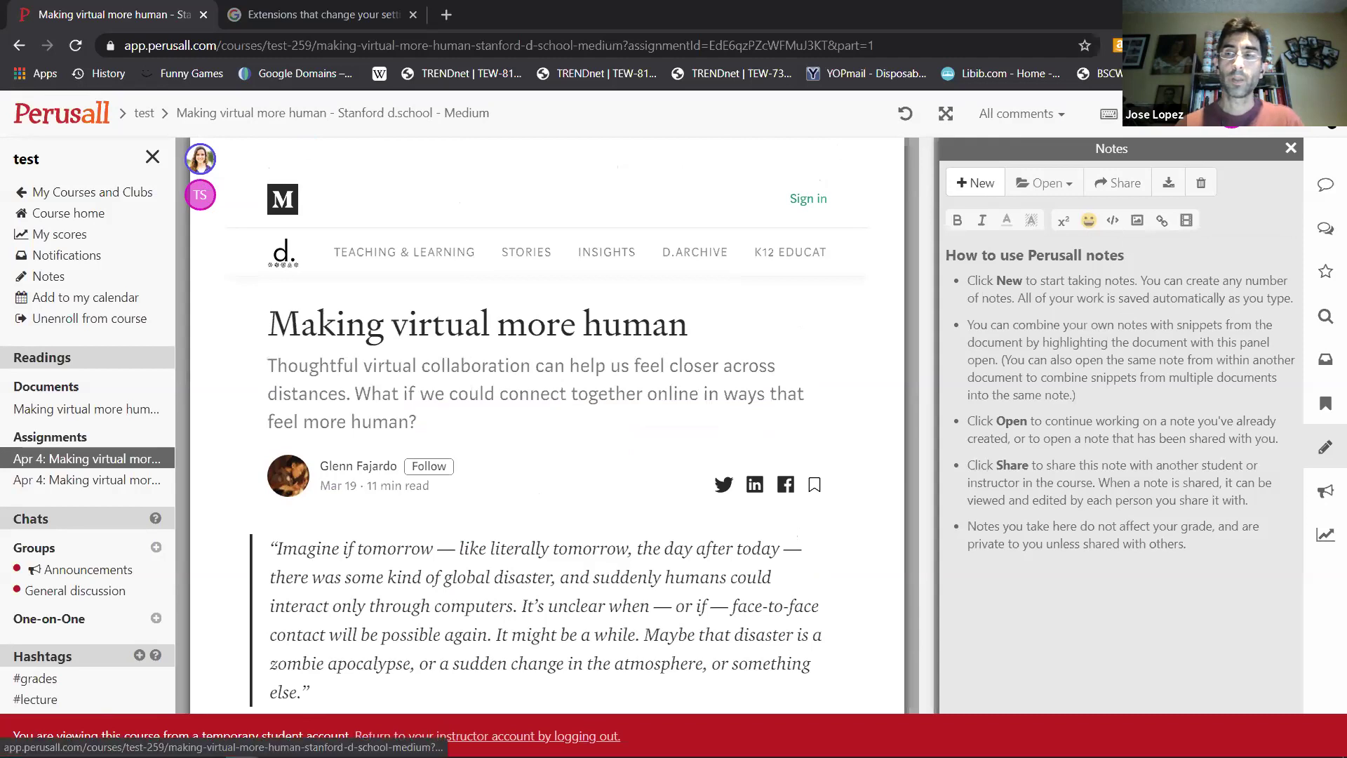
- Sign out of the temporary student account, sign back in with the instructor's Google account and open the test course
{"action": "left_click", "coordinate": [1328, 126]}
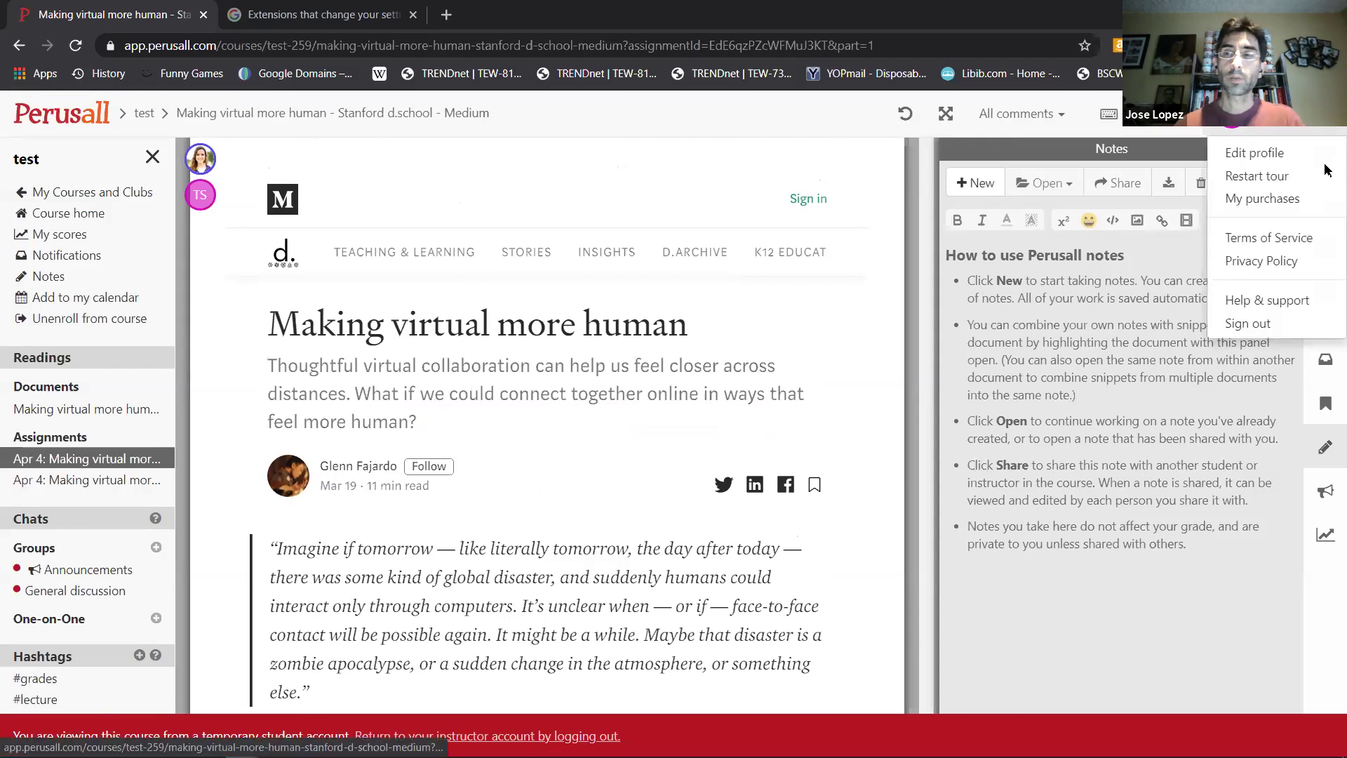
{"action": "left_click", "coordinate": [1252, 324]}
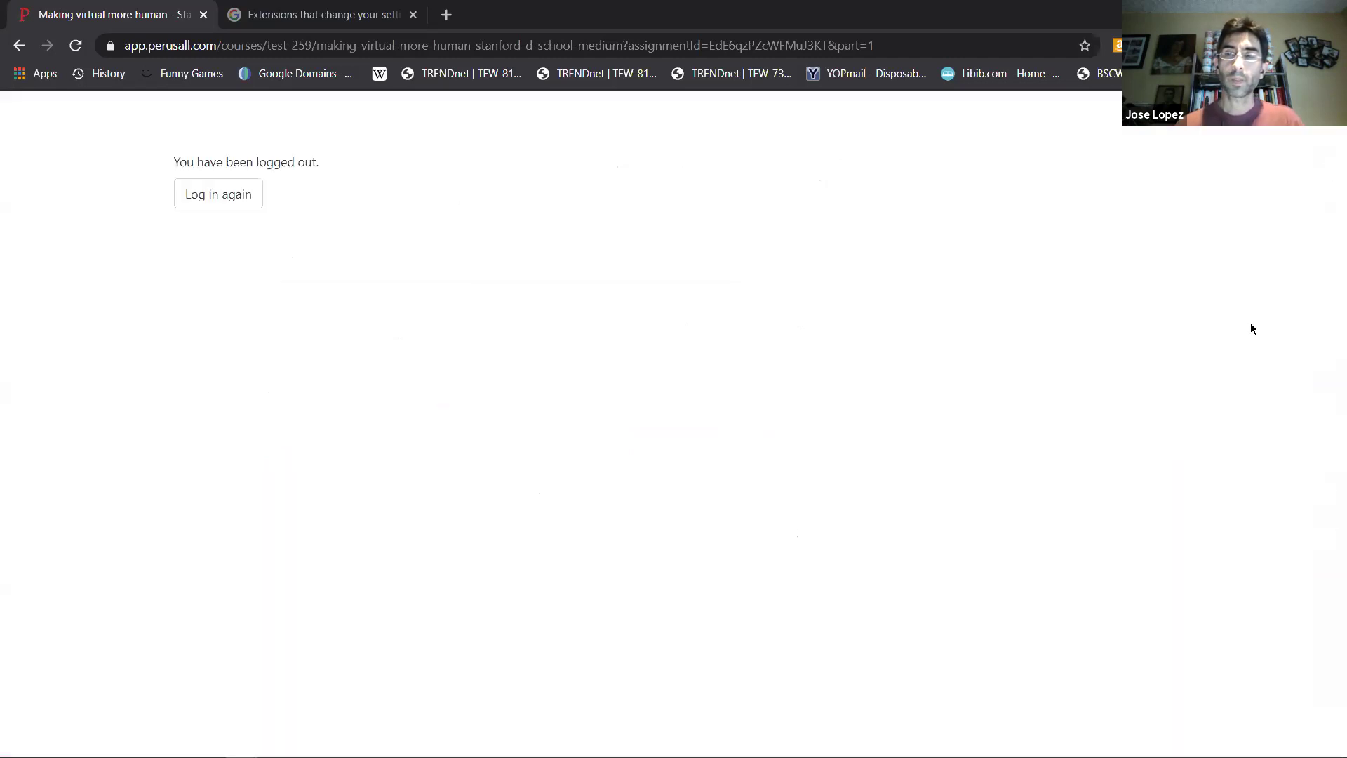
{"action": "left_click", "coordinate": [217, 195]}
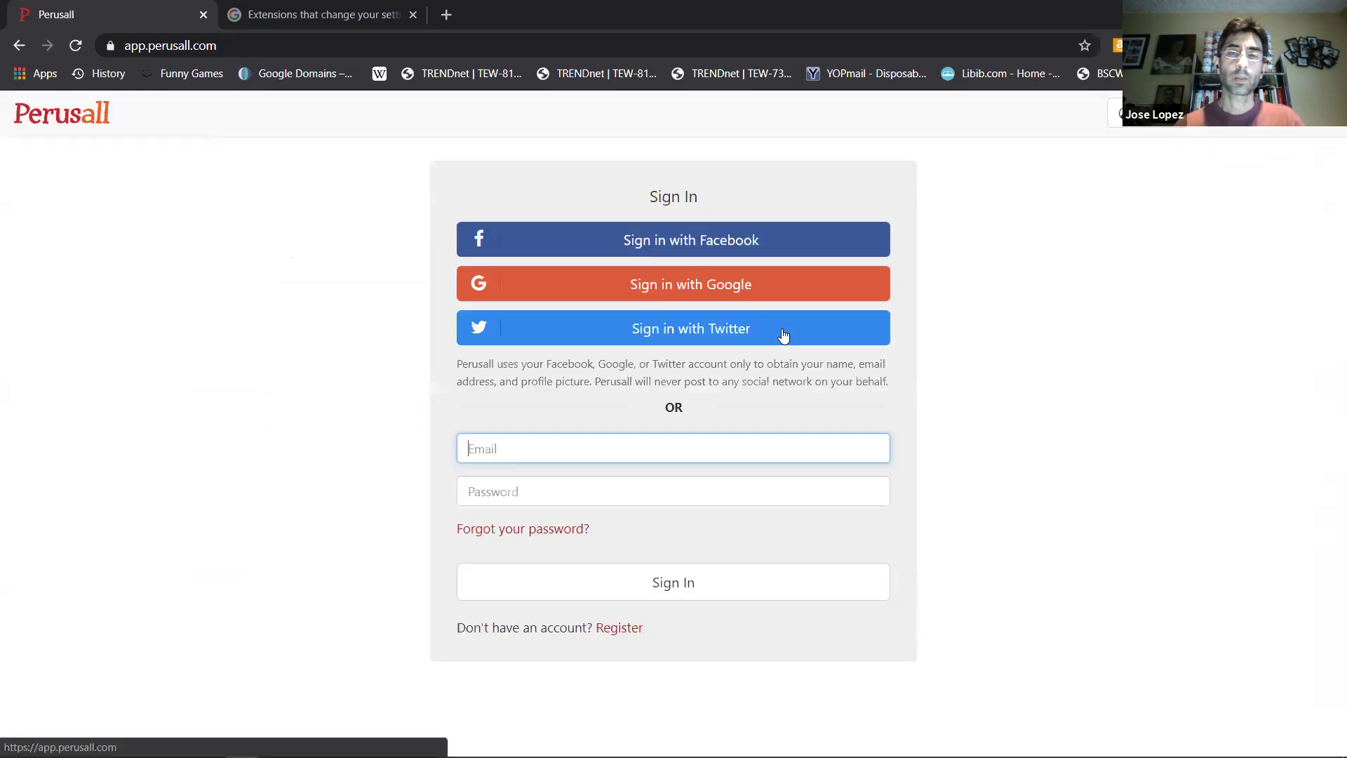
{"action": "left_click", "coordinate": [715, 291]}
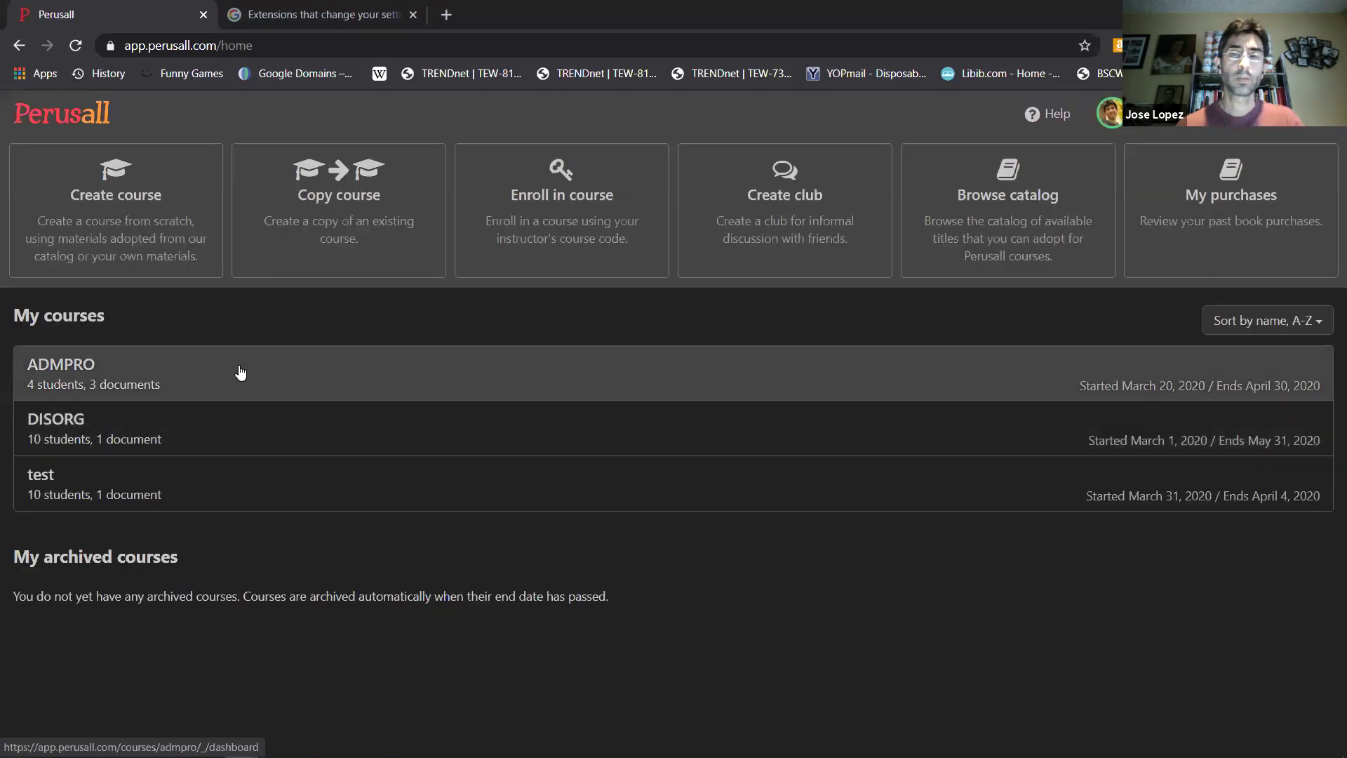
{"action": "left_click", "coordinate": [240, 372]}
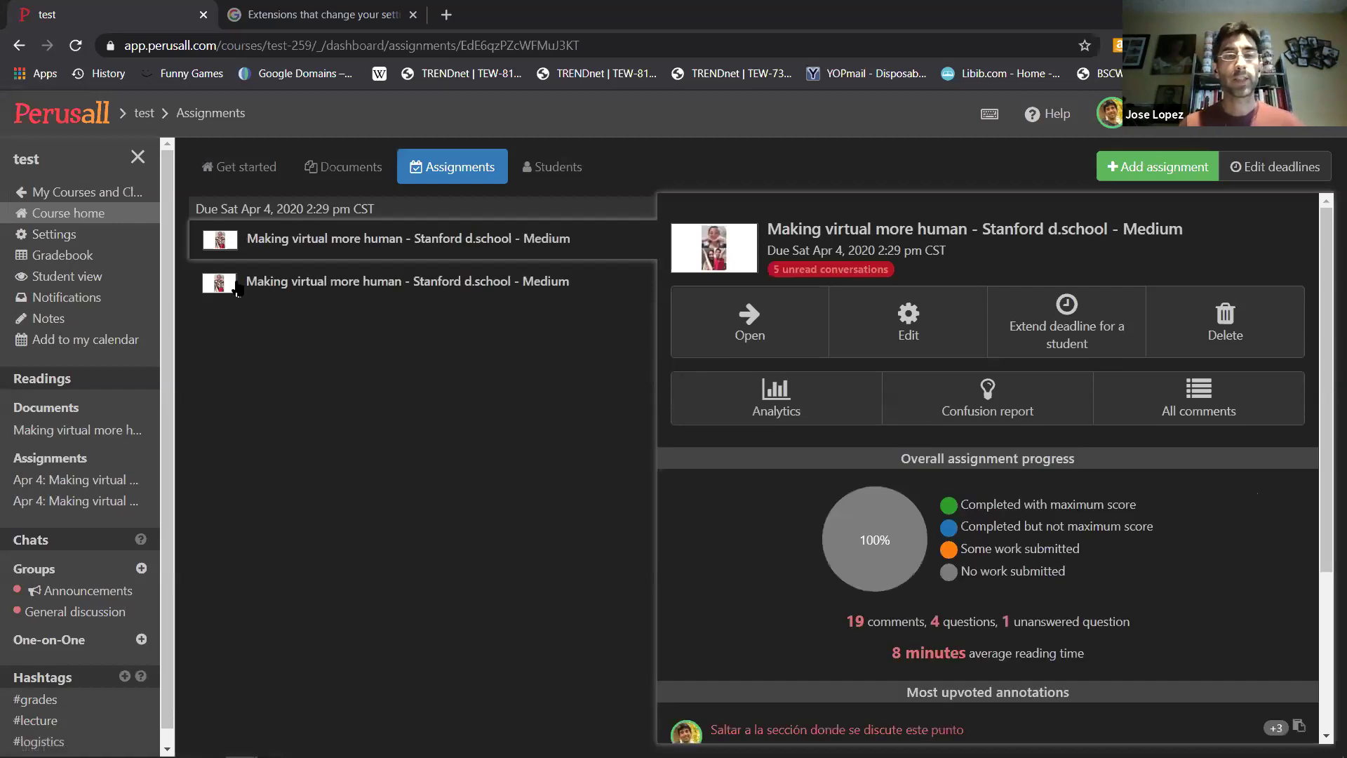
- View the course-code enrollment form from the home page, close it without enrolling and reopen the test course
{"action": "left_click", "coordinate": [7, 109]}
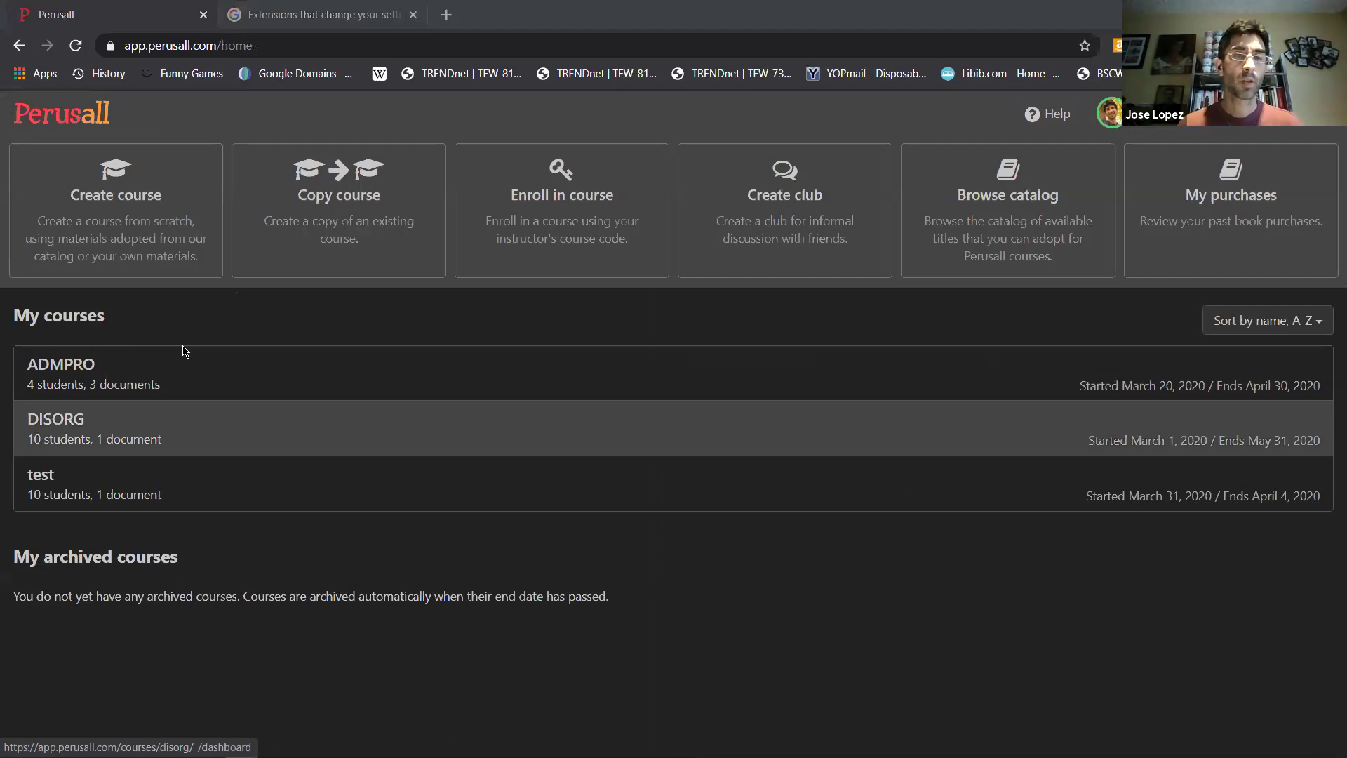
{"action": "left_click", "coordinate": [561, 207]}
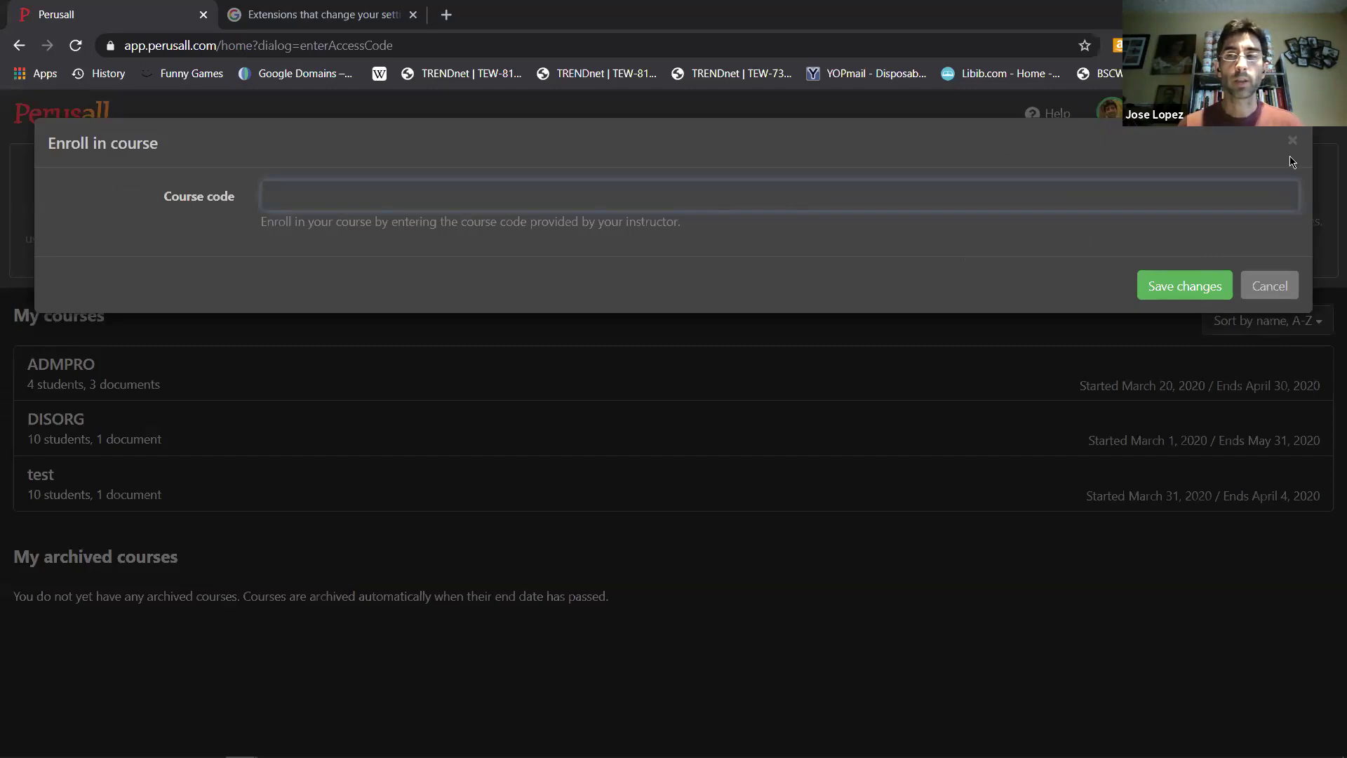
{"action": "left_click", "coordinate": [804, 346]}
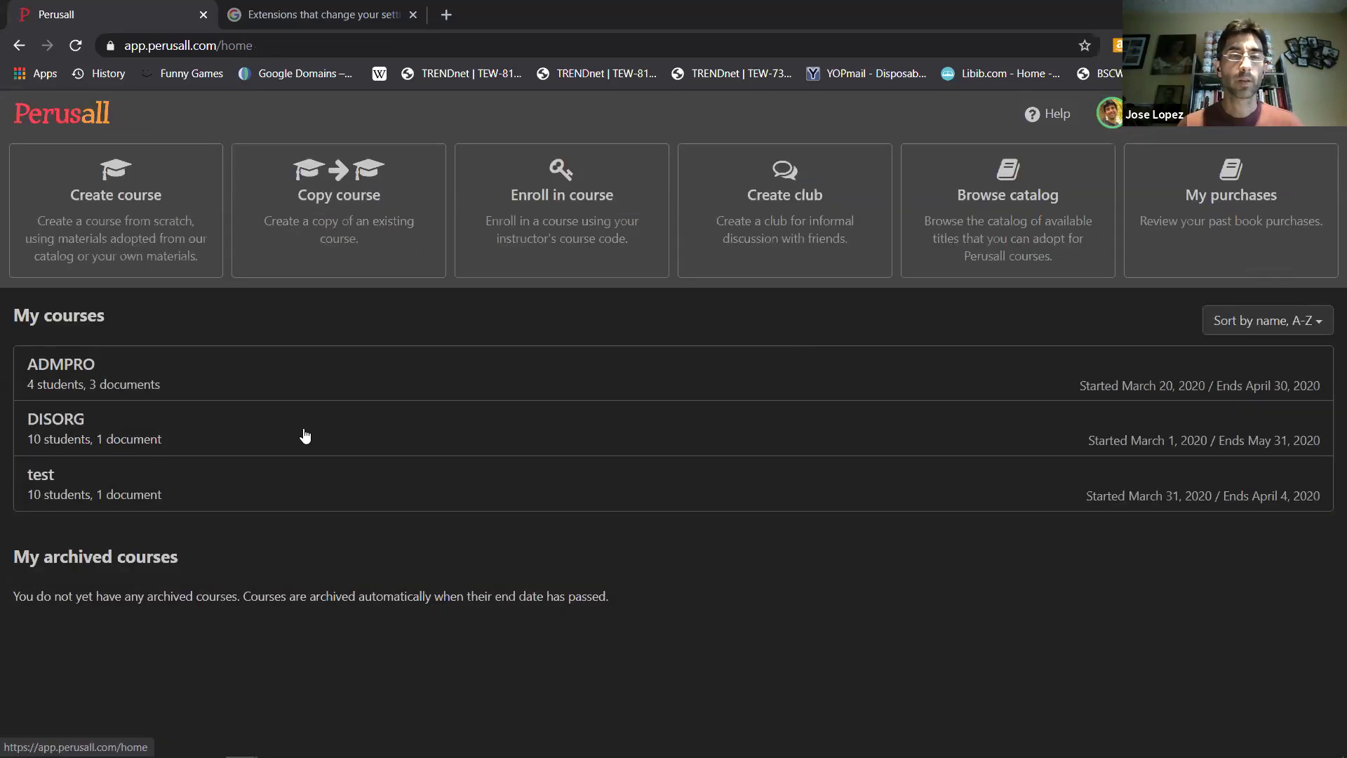
{"action": "left_click", "coordinate": [316, 459]}
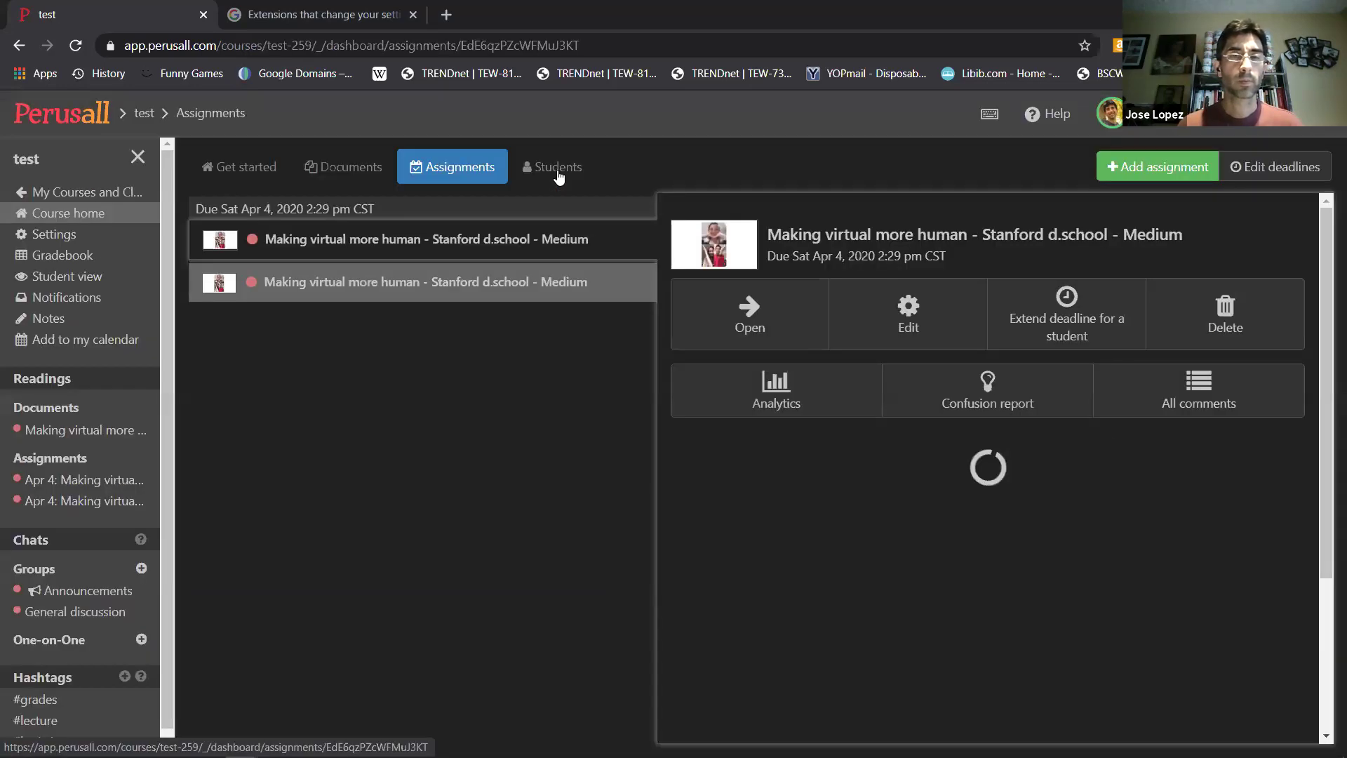
- Examine the test course's list of enrolled students, comparing it with the assignments view
{"action": "left_click", "coordinate": [559, 176]}
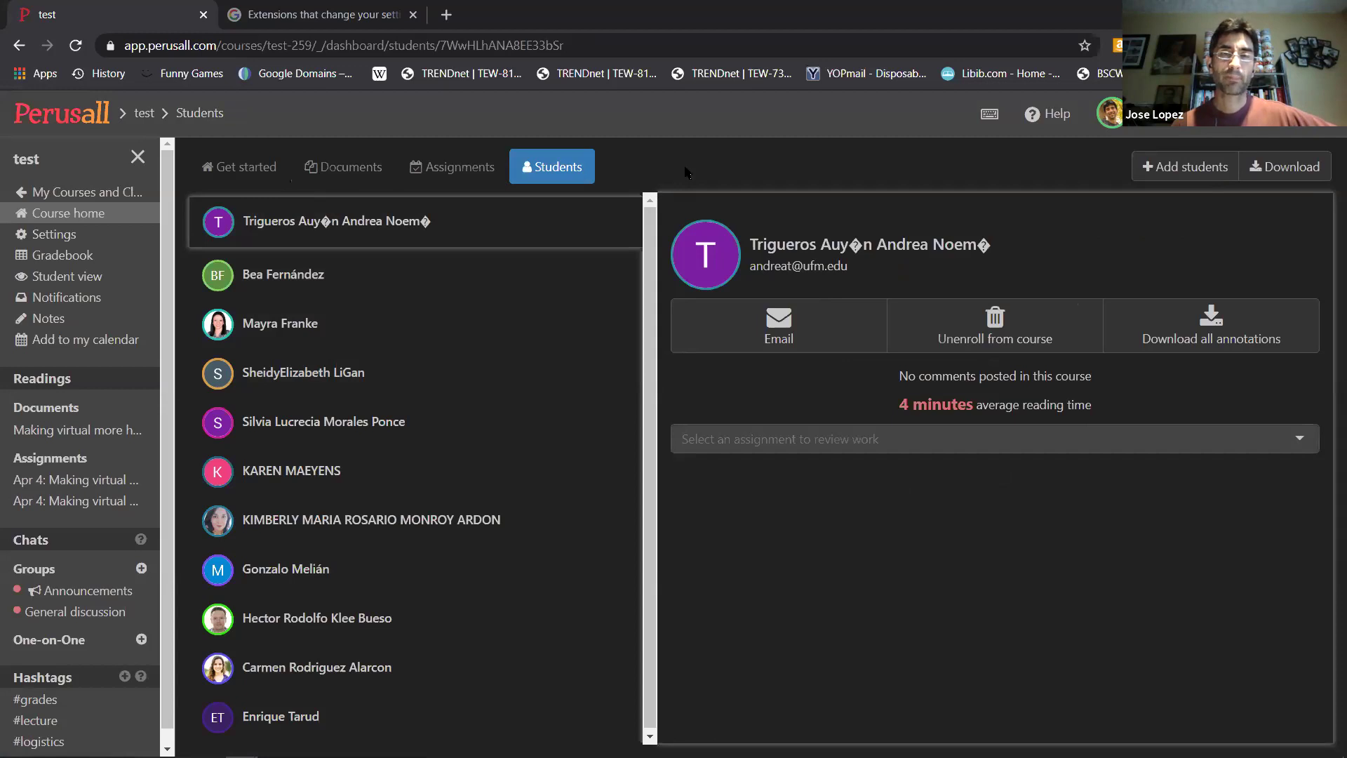
{"action": "left_click", "coordinate": [447, 169]}
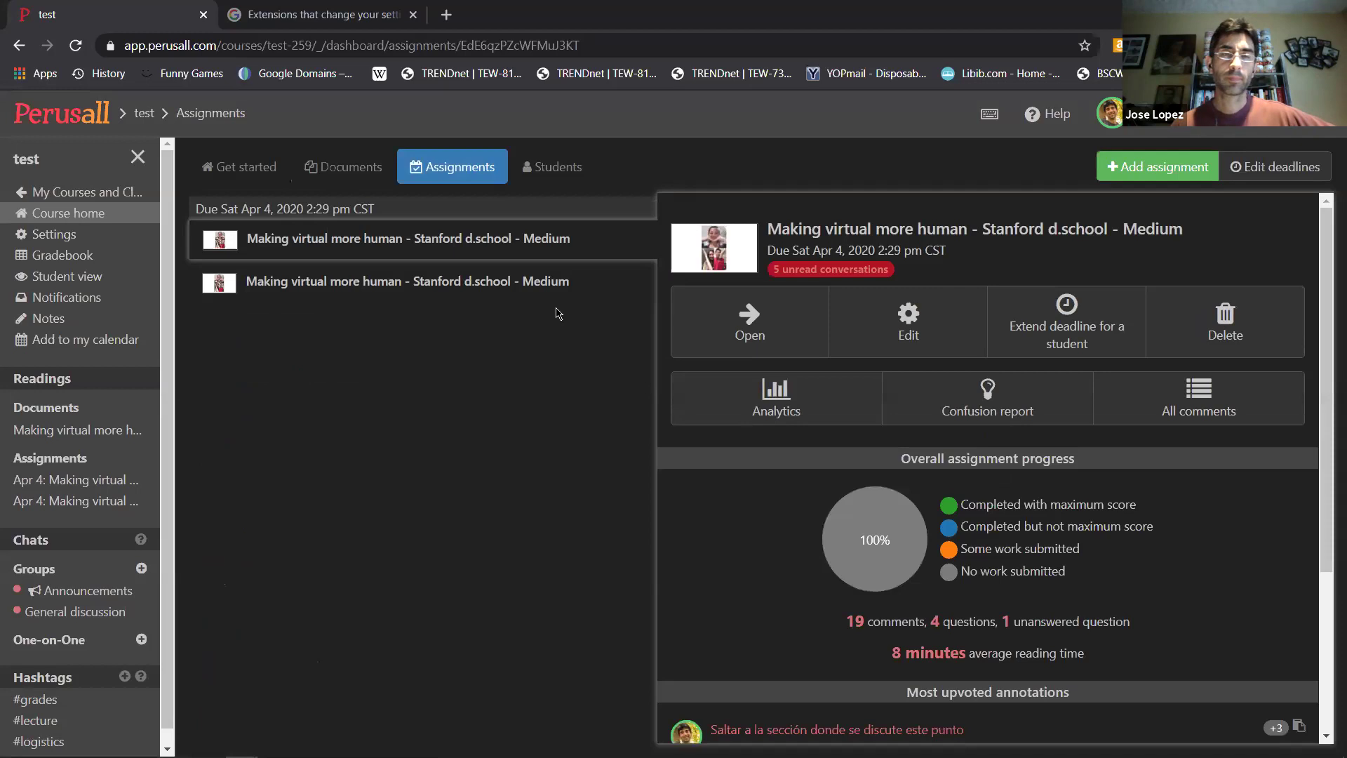
{"action": "left_click", "coordinate": [545, 175]}
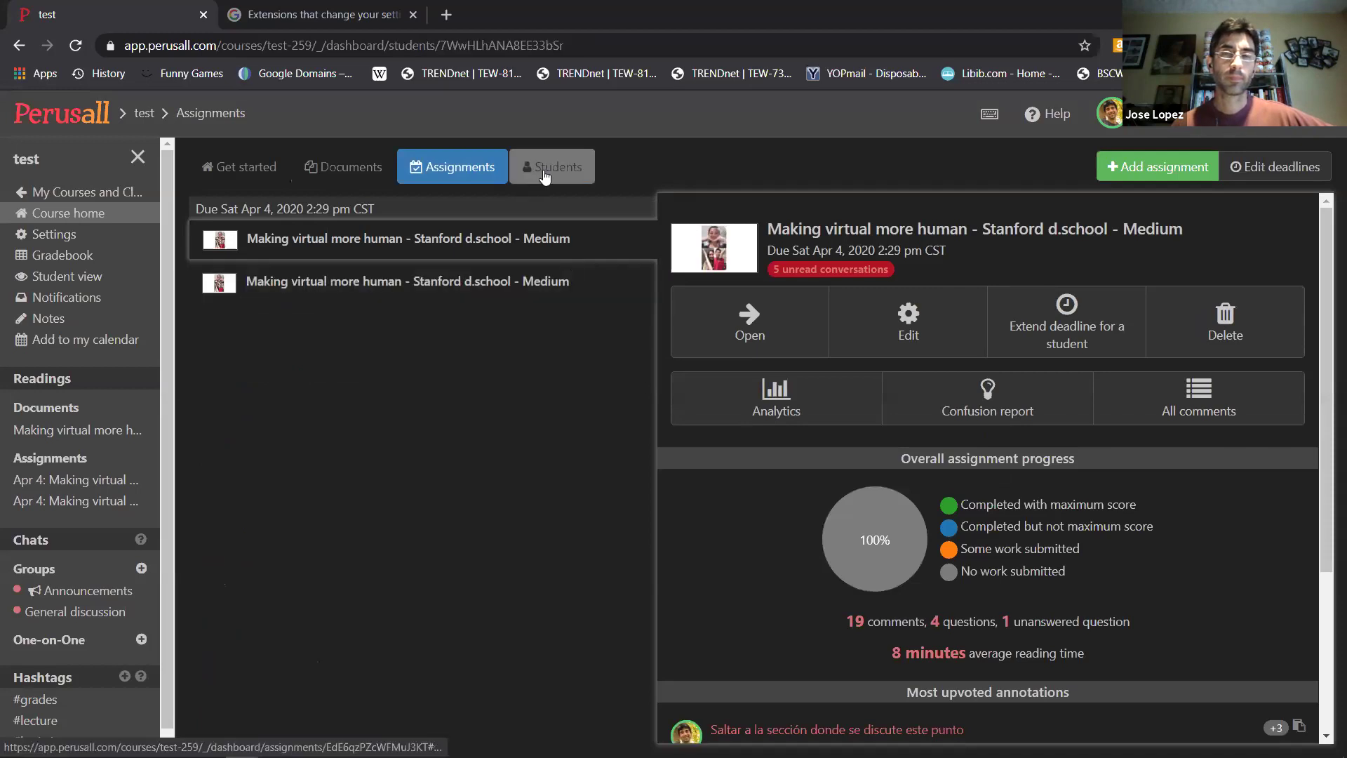
{"action": "left_click", "coordinate": [475, 173]}
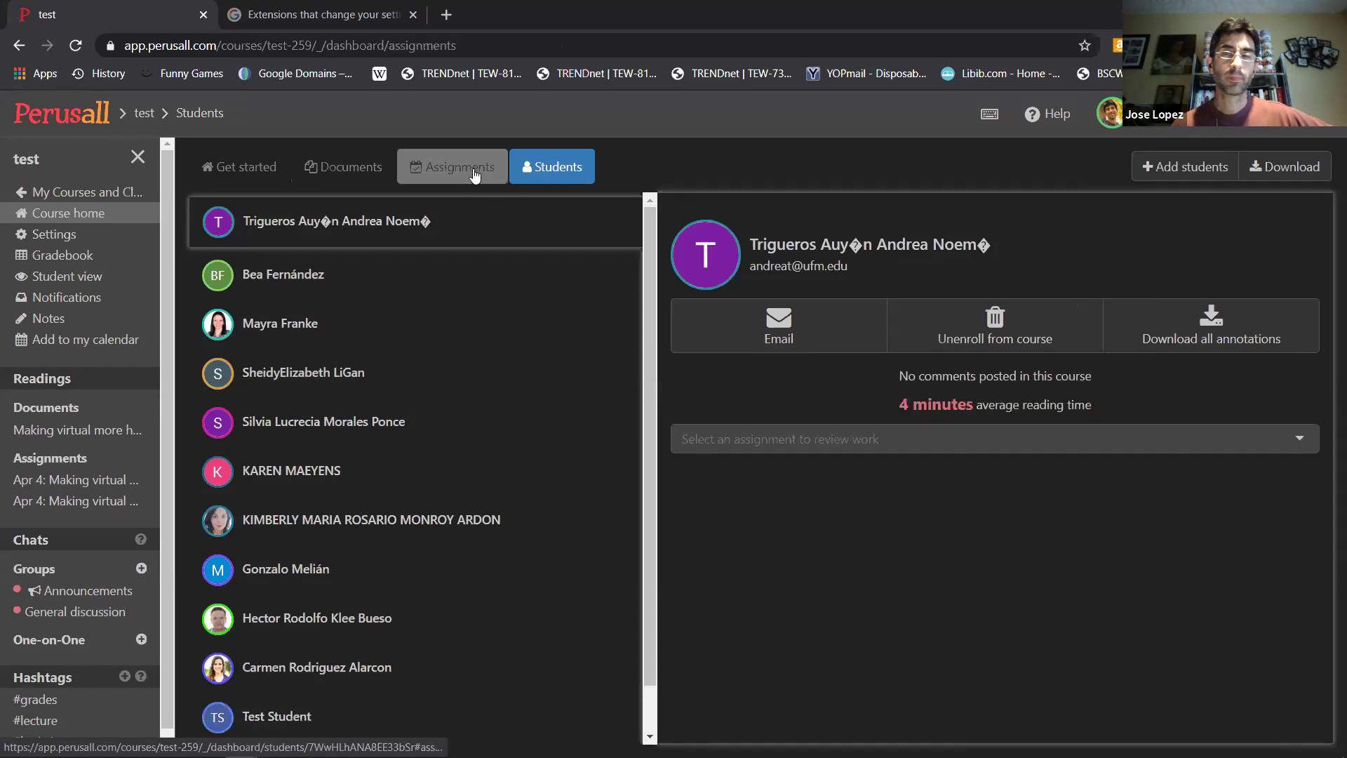
{"action": "left_click", "coordinate": [554, 168]}
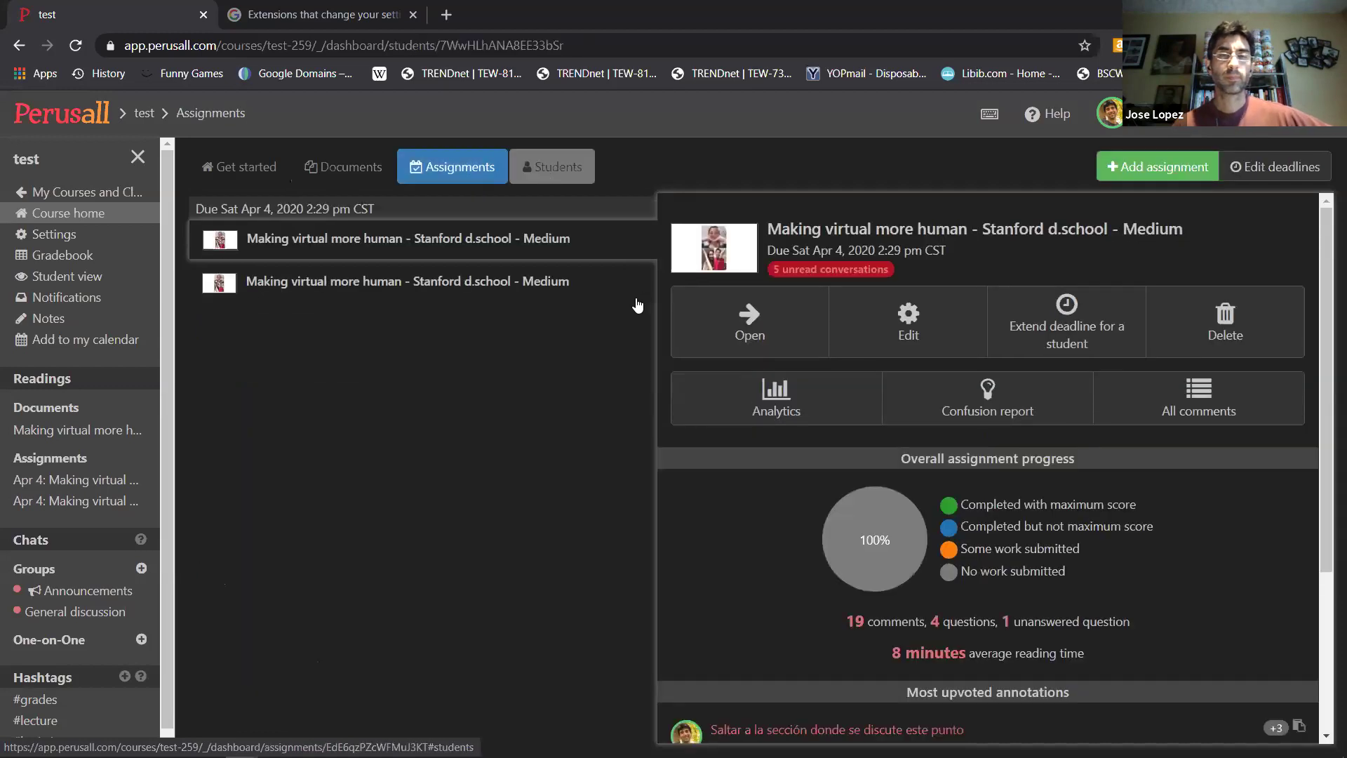
{"action": "scroll", "coordinate": [553, 474], "scroll_direction": "down", "scroll_amount": 1}
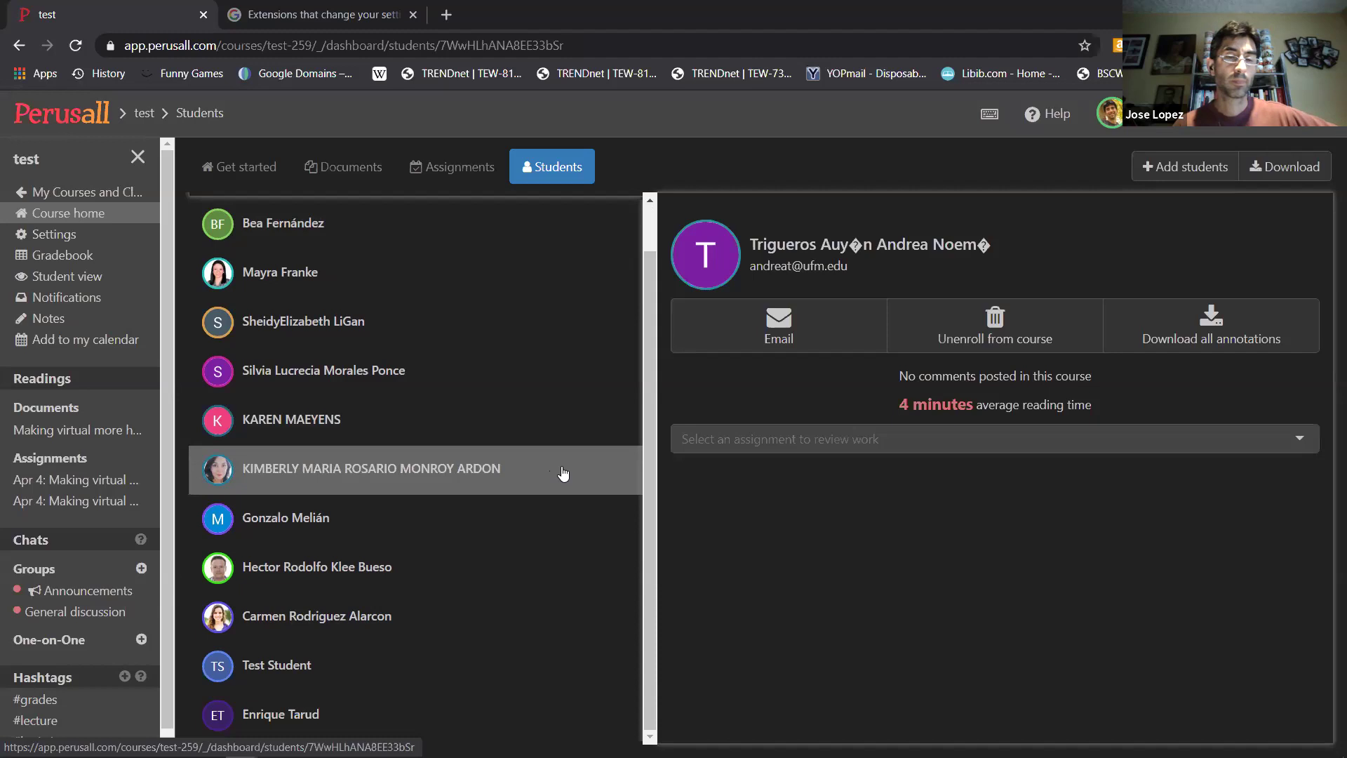
{"action": "scroll", "coordinate": [563, 474], "scroll_direction": "up", "scroll_amount": 1}
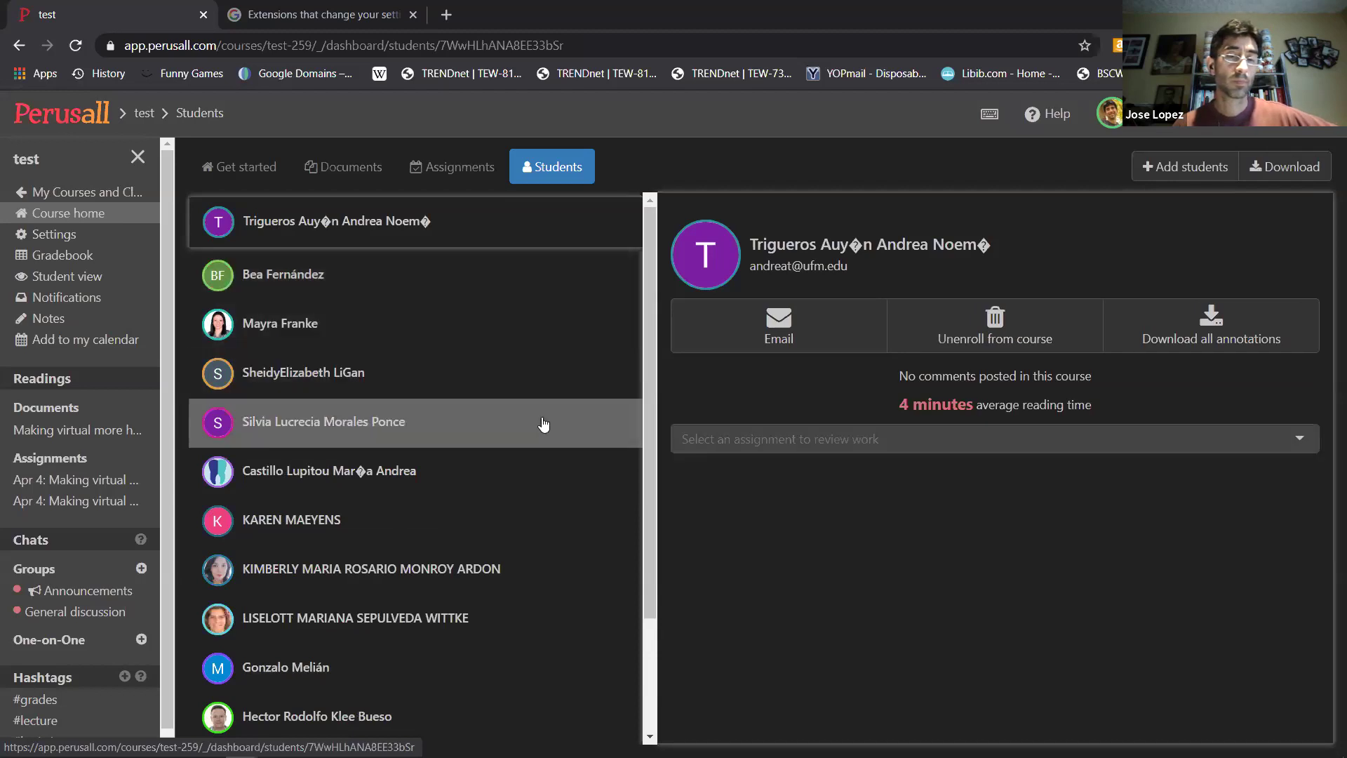
{"action": "scroll", "coordinate": [544, 424], "scroll_direction": "down", "scroll_amount": 2}
{"action": "scroll", "coordinate": [544, 424], "scroll_direction": "up", "scroll_amount": 2}
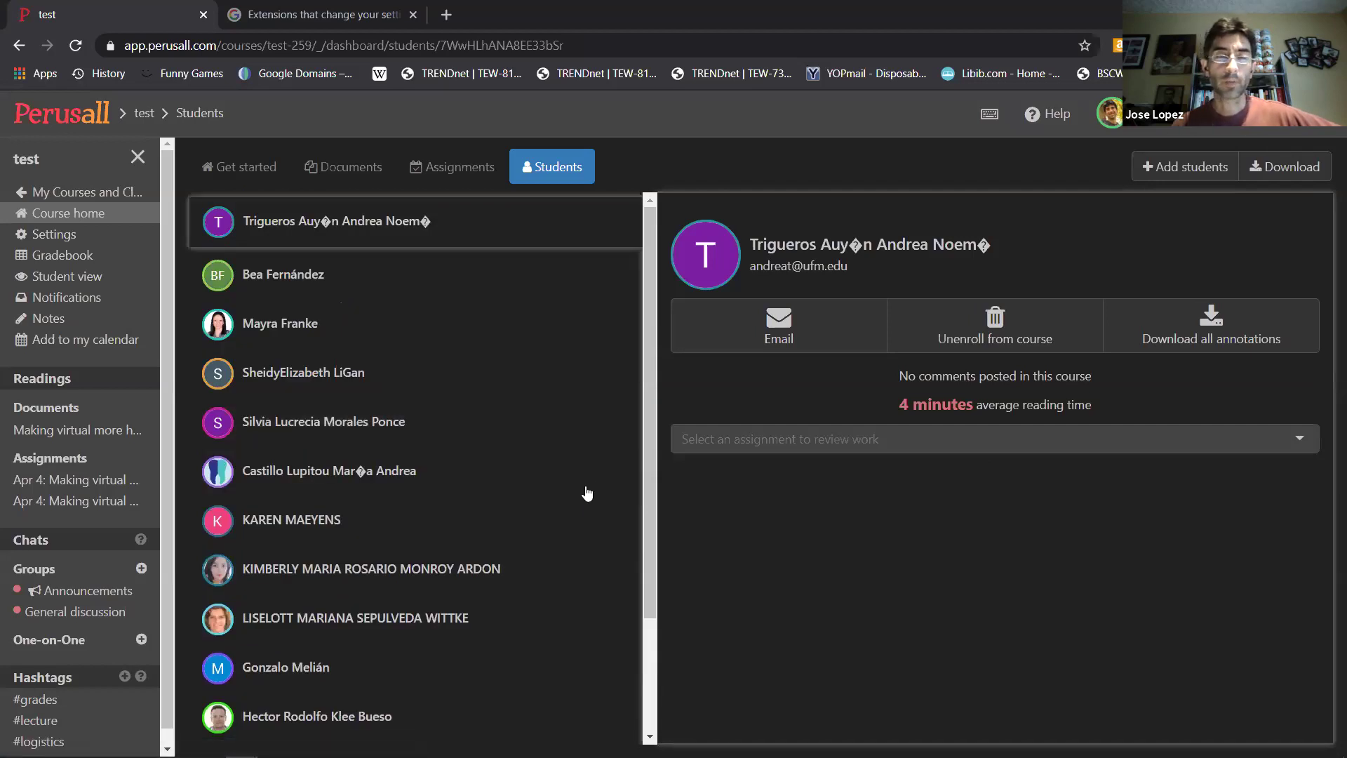
- Unenroll the first Test Student entry from the course
{"action": "scroll", "coordinate": [589, 505], "scroll_direction": "down", "scroll_amount": 3}
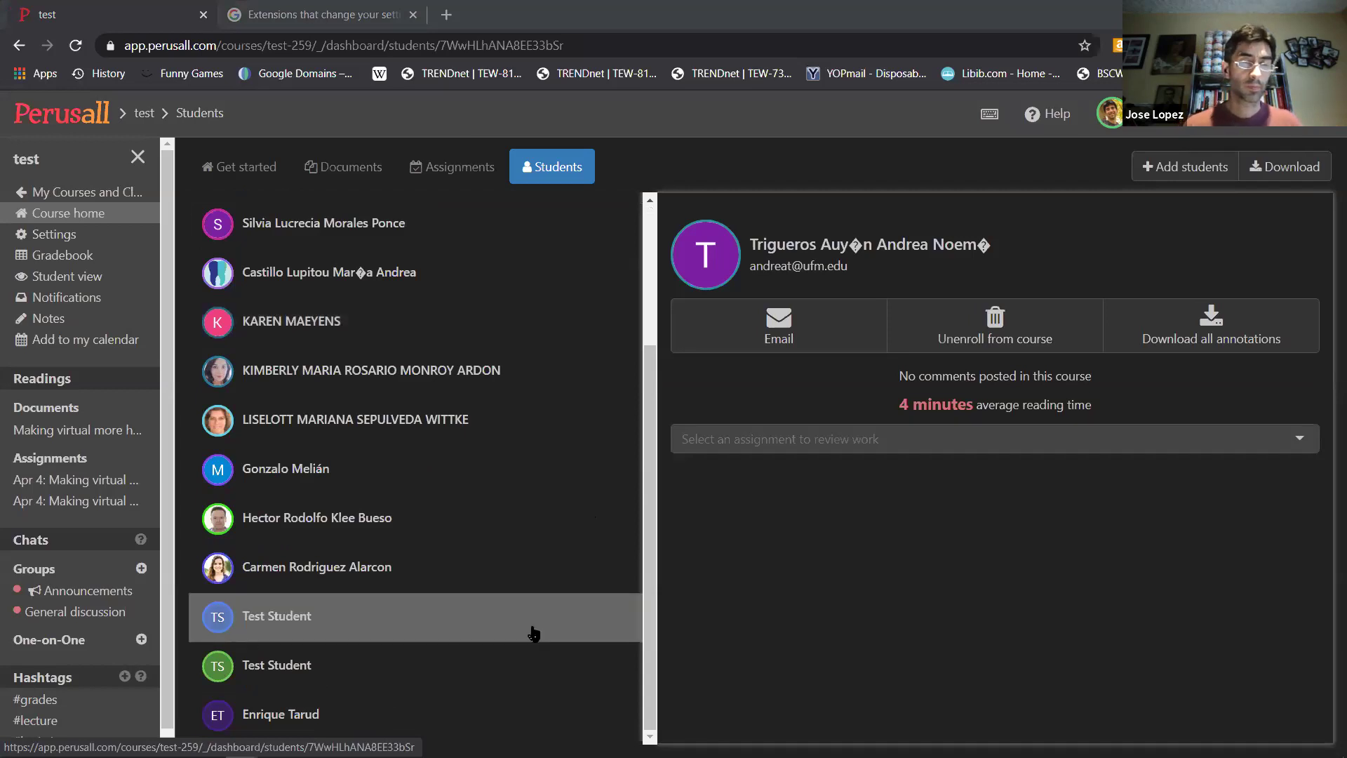
{"action": "left_click", "coordinate": [541, 620]}
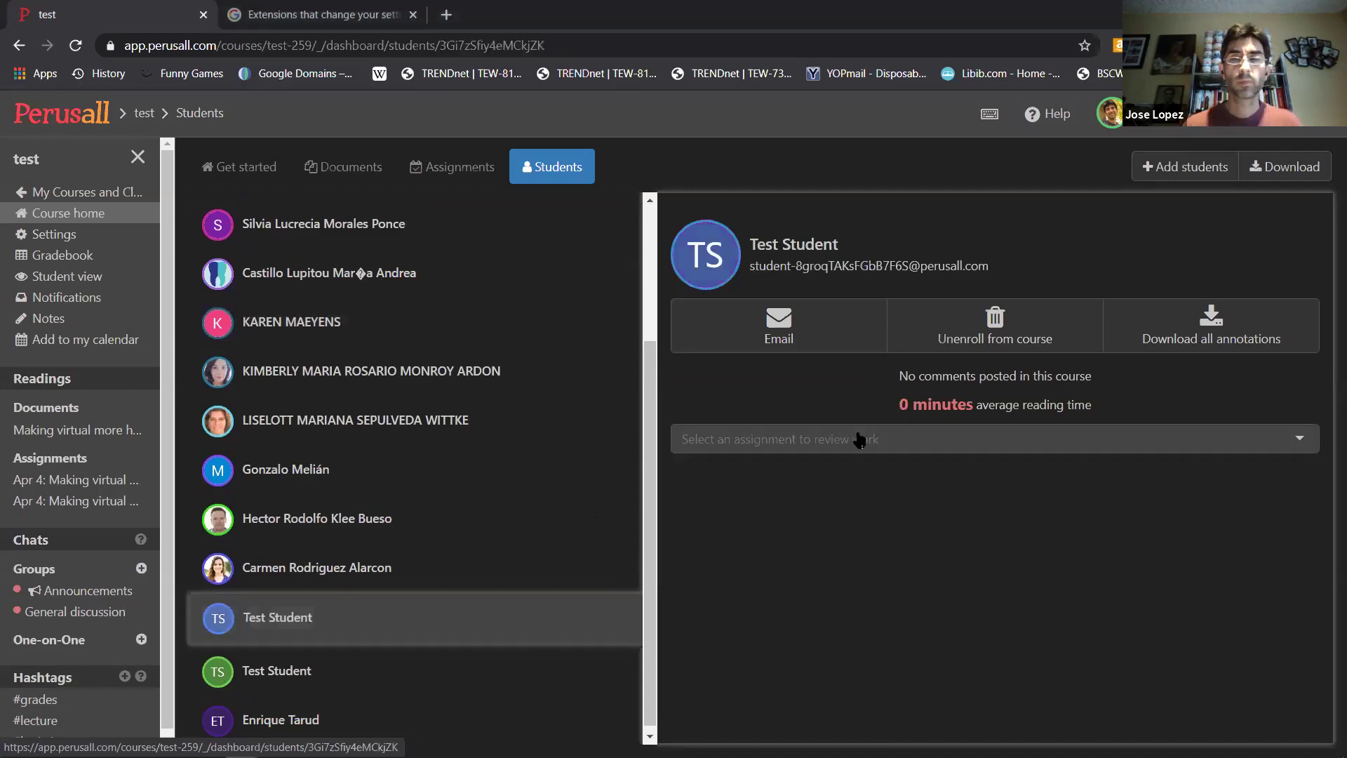
{"action": "left_click", "coordinate": [984, 324]}
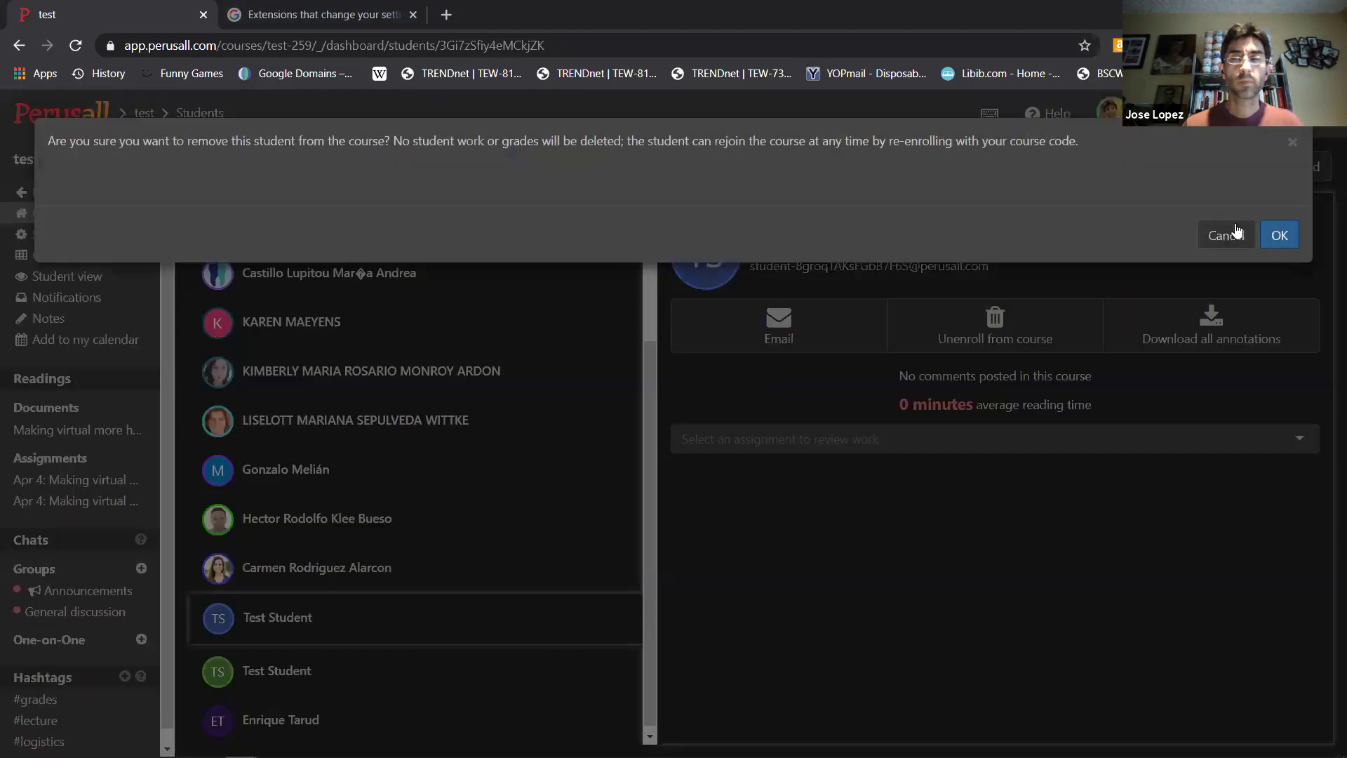
{"action": "left_click", "coordinate": [1281, 234]}
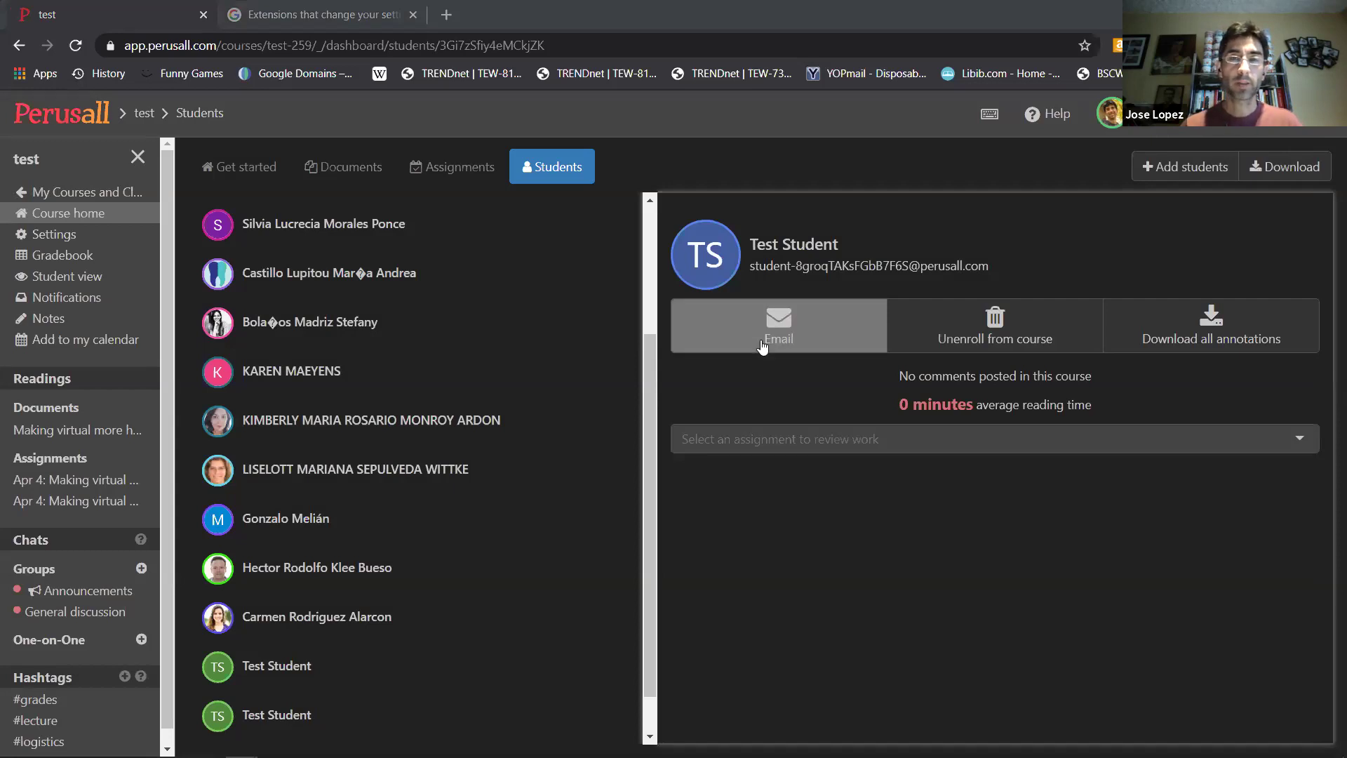
- View another student's record and the instructions for adding students, highlighting the course code before closing them
{"action": "left_click", "coordinate": [358, 281]}
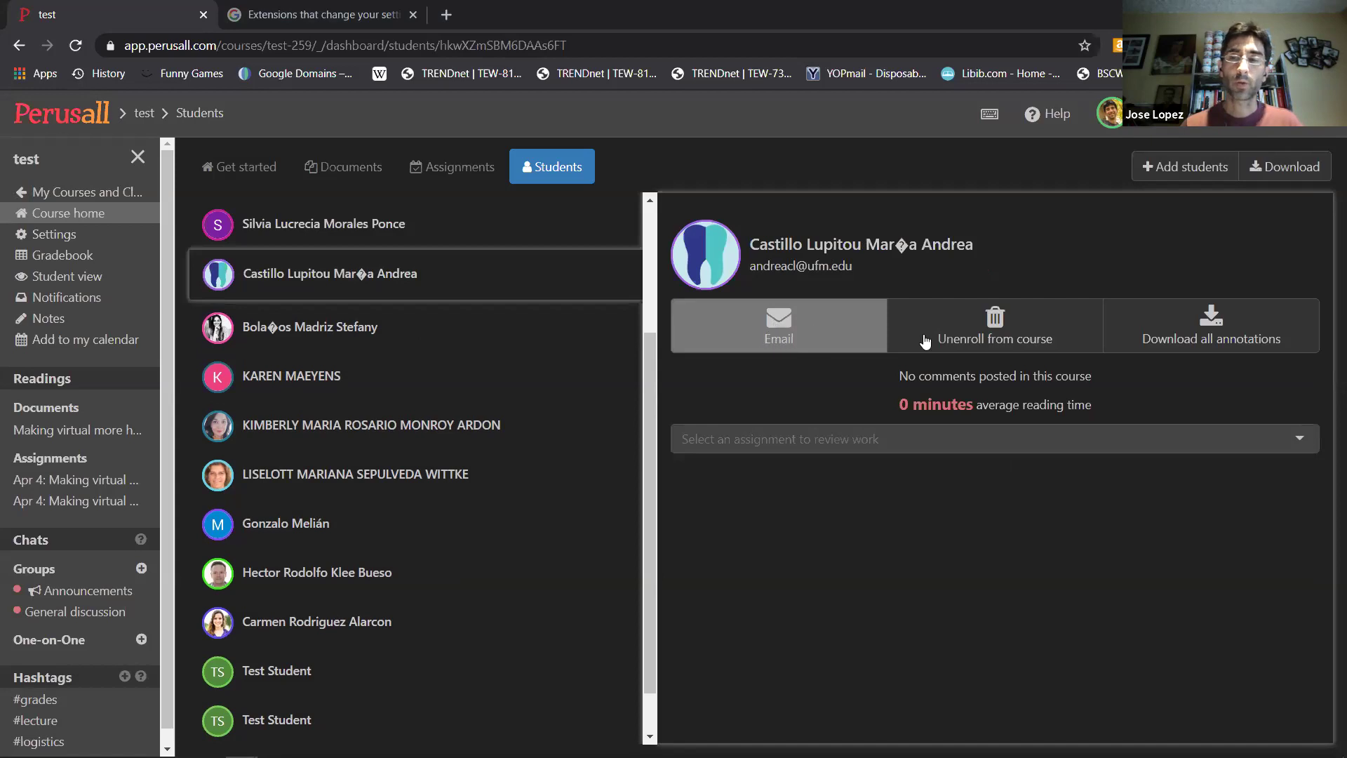
{"action": "left_click", "coordinate": [1188, 339]}
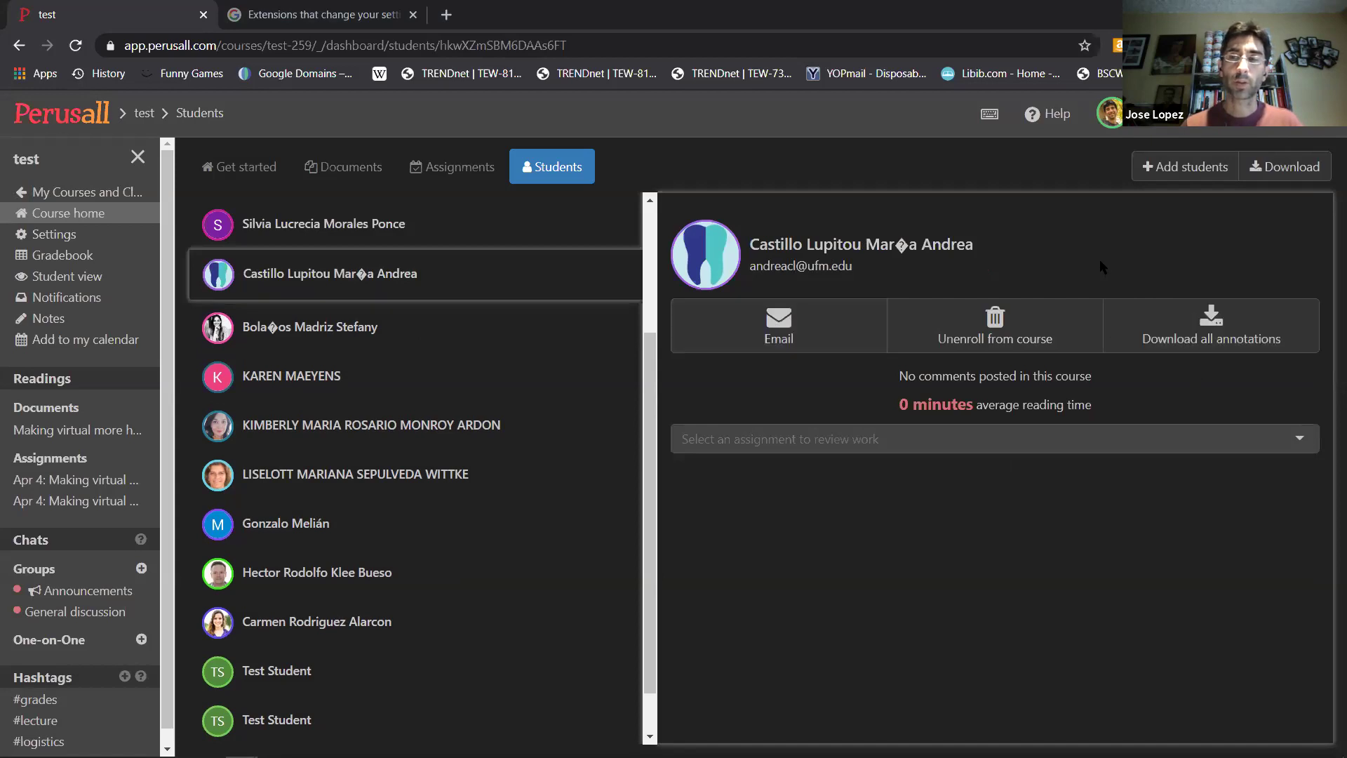
{"action": "left_click", "coordinate": [1157, 168]}
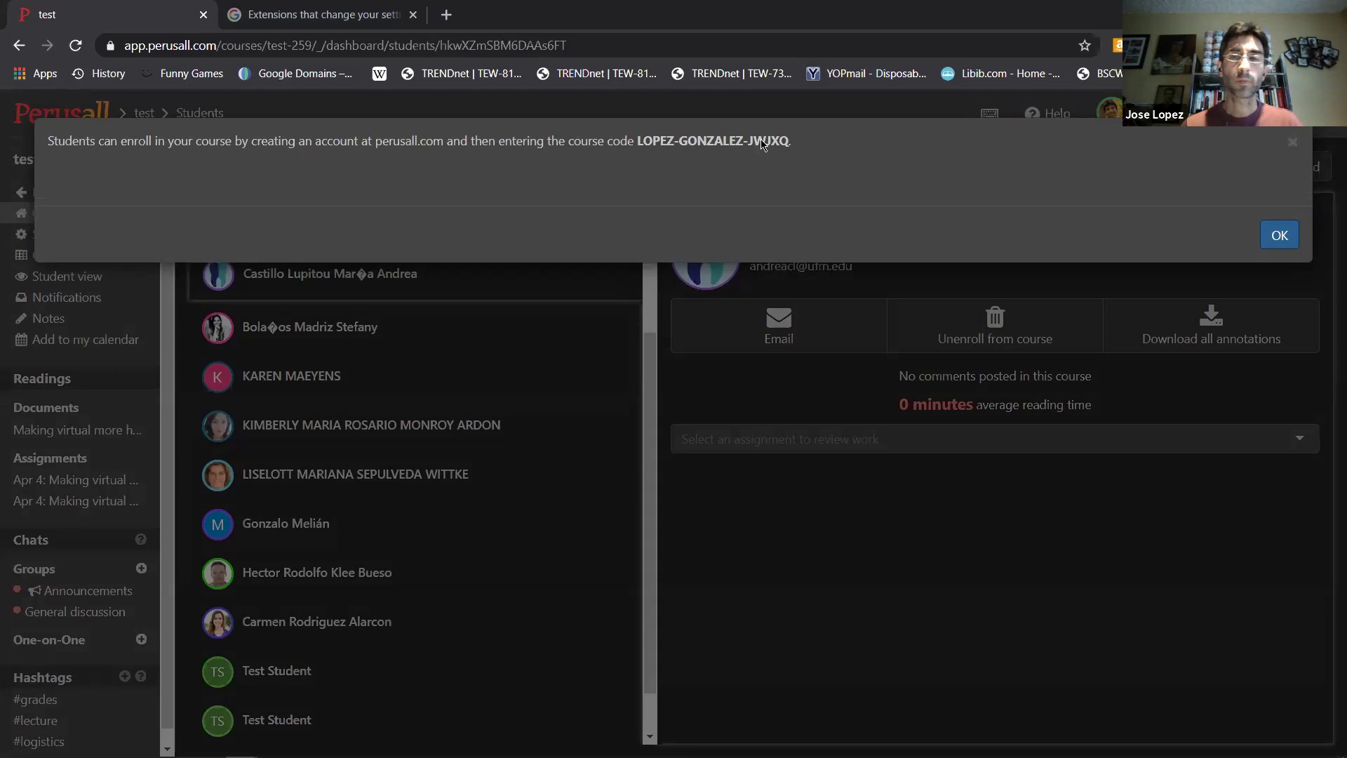
{"action": "left_click", "coordinate": [1293, 144]}
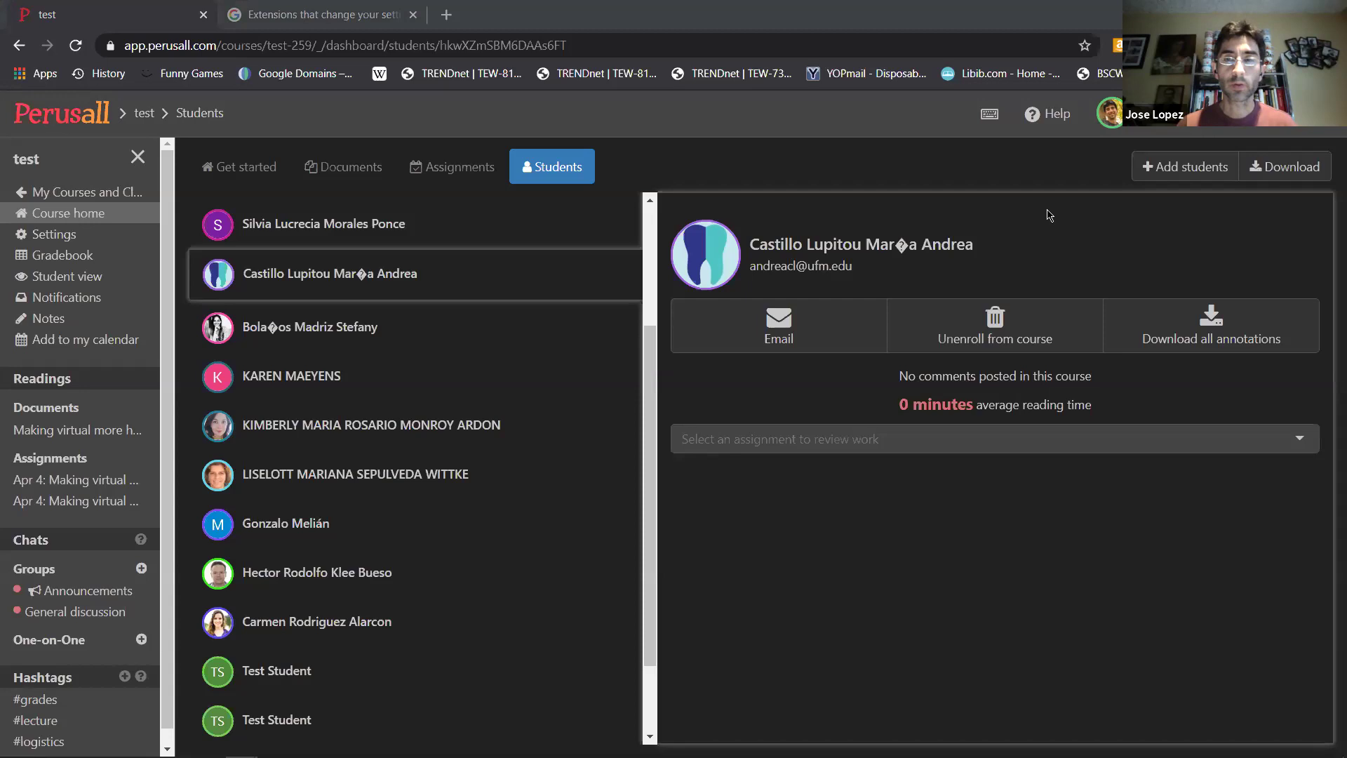
{"action": "left_click", "coordinate": [1179, 172]}
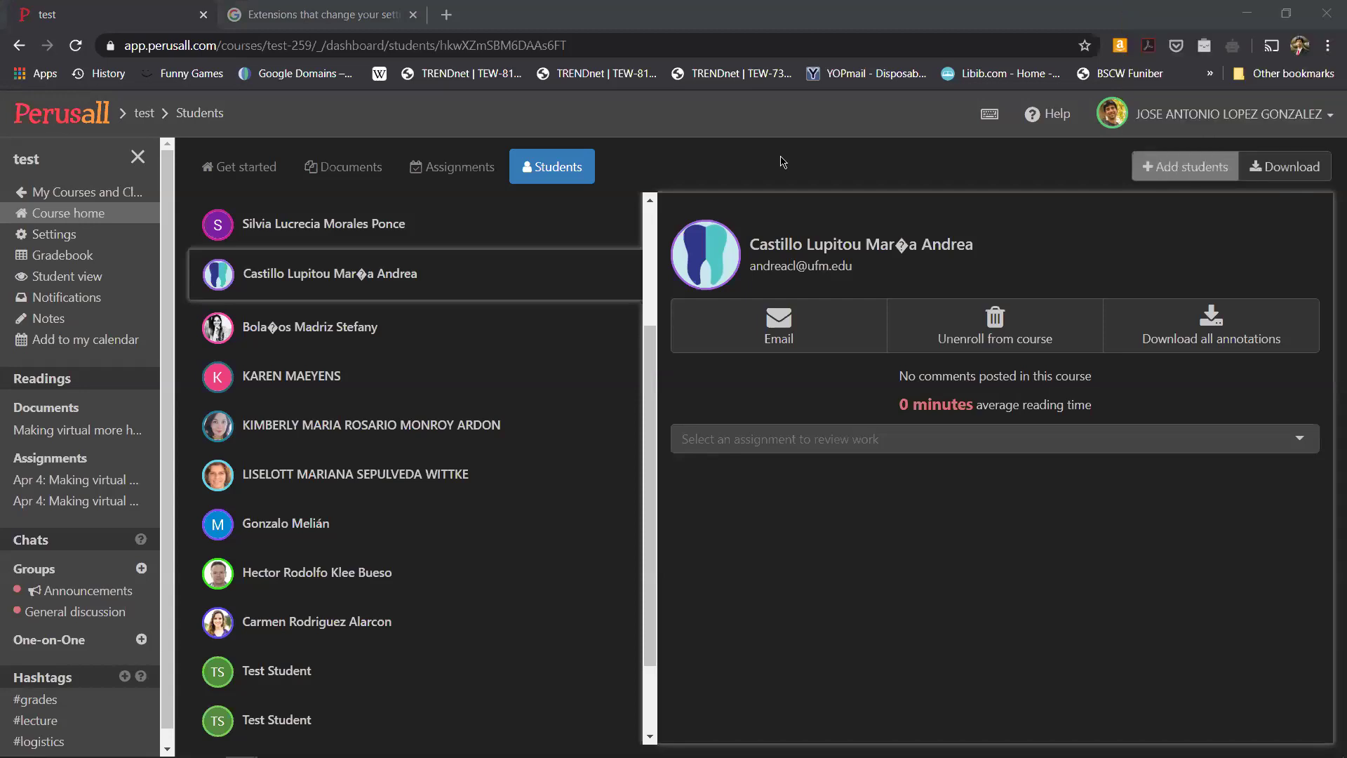
{"action": "left_click_drag", "start_coordinate": [636, 143], "coordinate": [810, 198]}
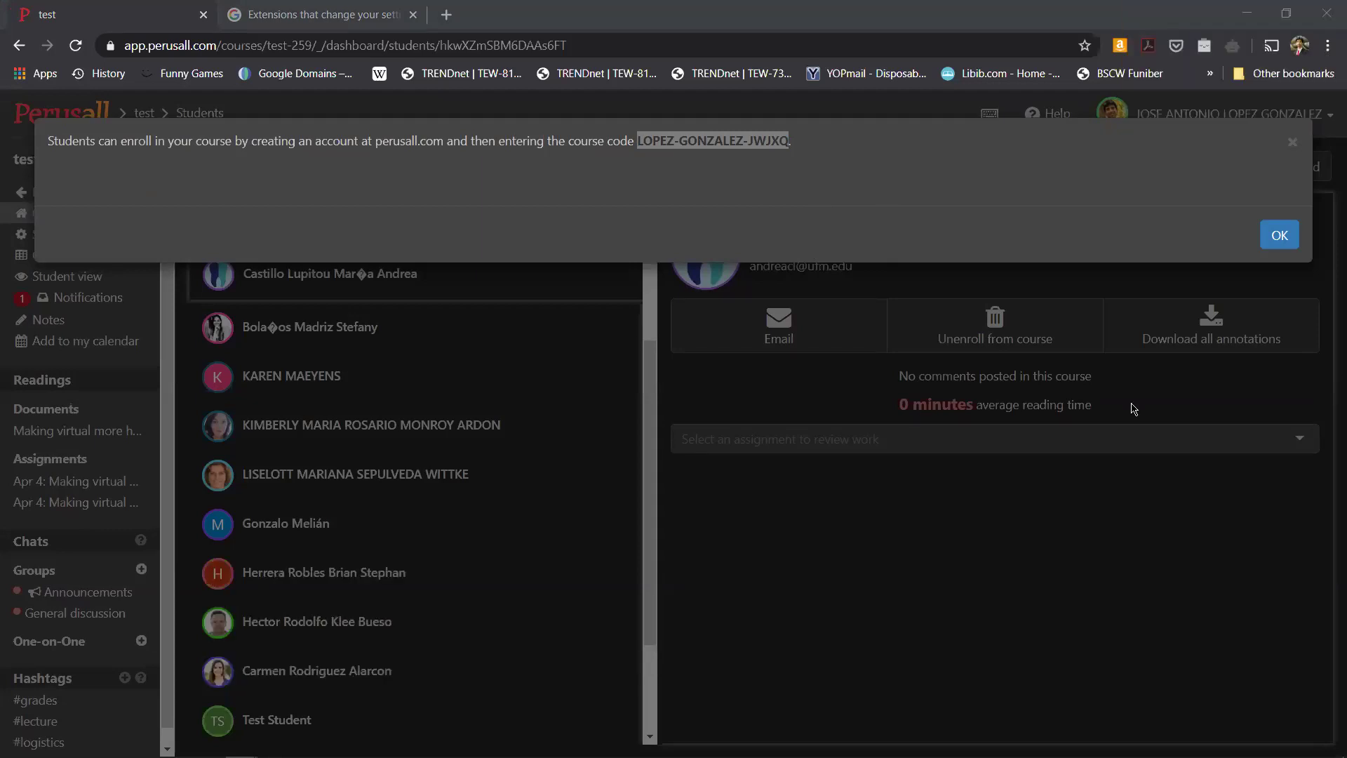
{"action": "left_click", "coordinate": [458, 428]}
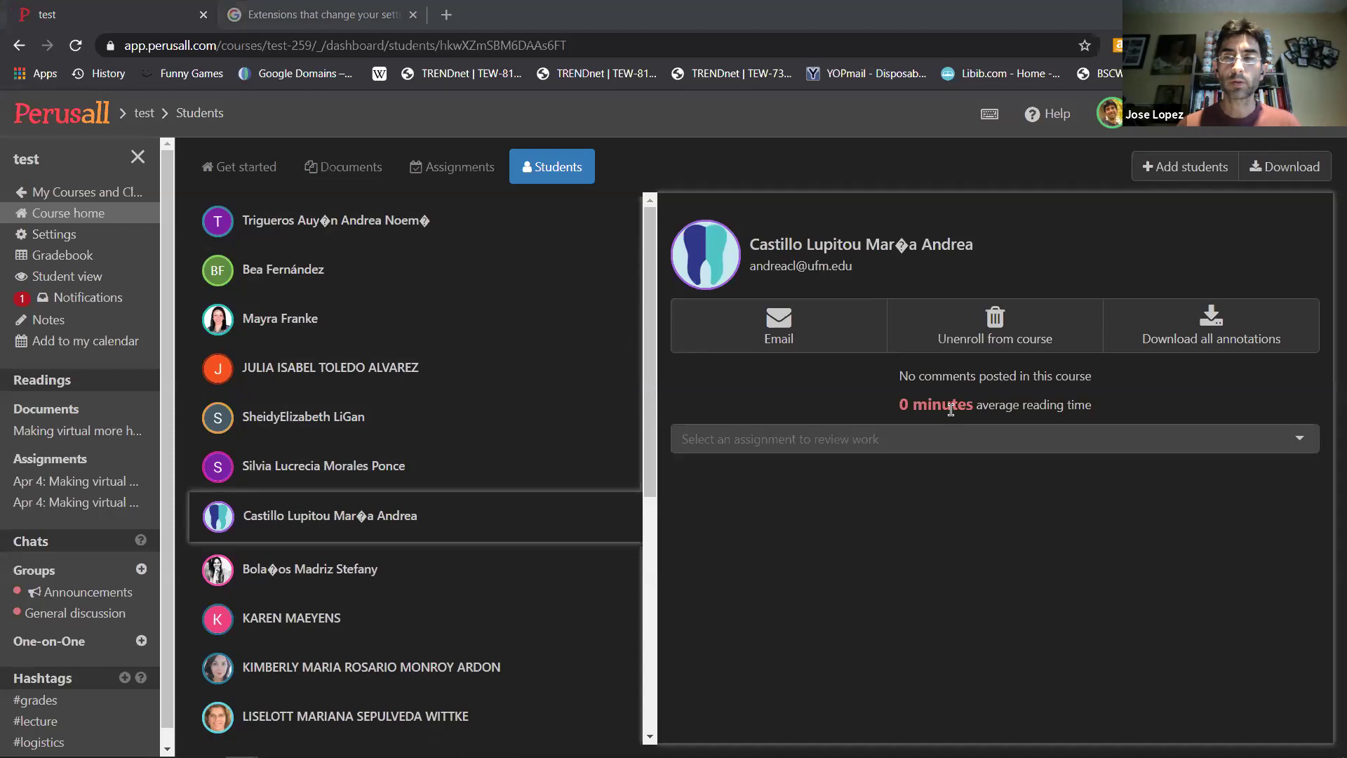
- Open the first "Making virtual more human" assignment as instructor and examine the highlighted passages throughout the reading
{"action": "left_click", "coordinate": [459, 169]}
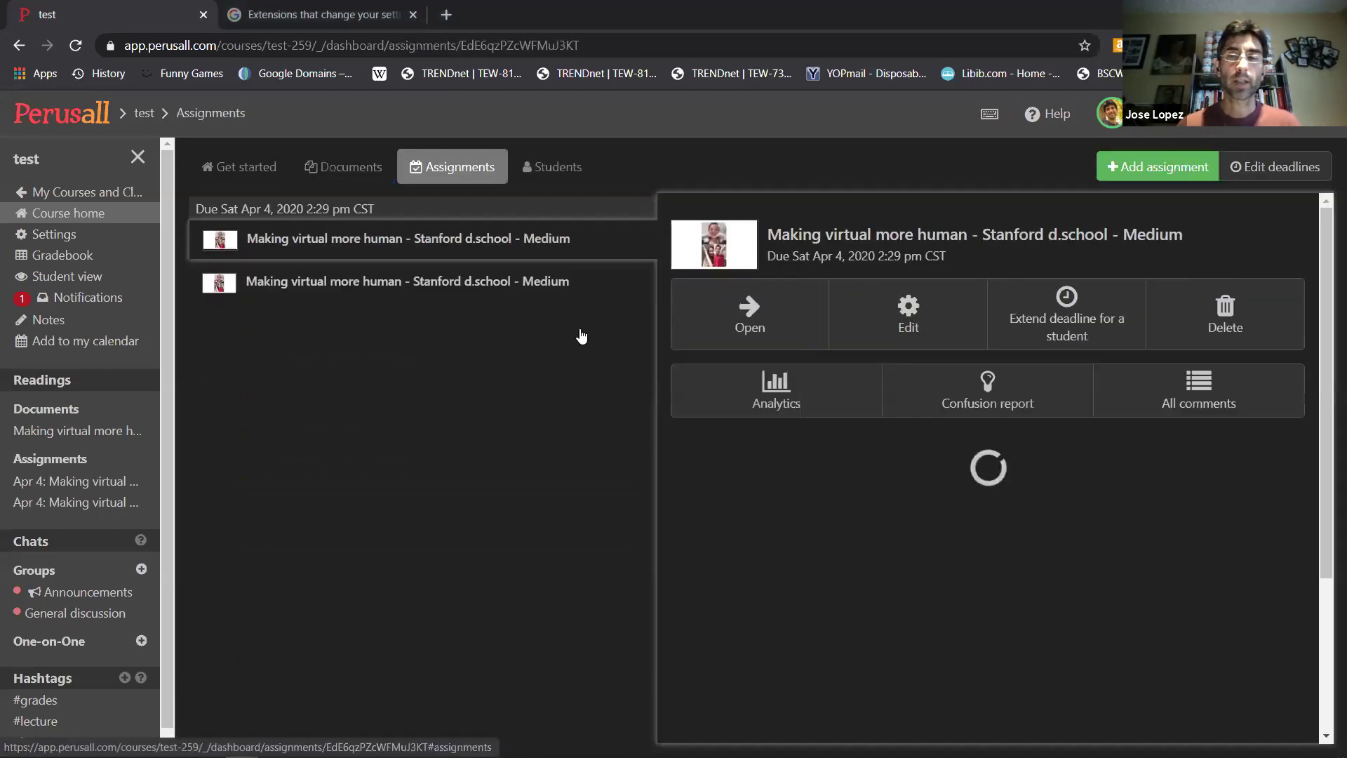
{"action": "left_click", "coordinate": [749, 325]}
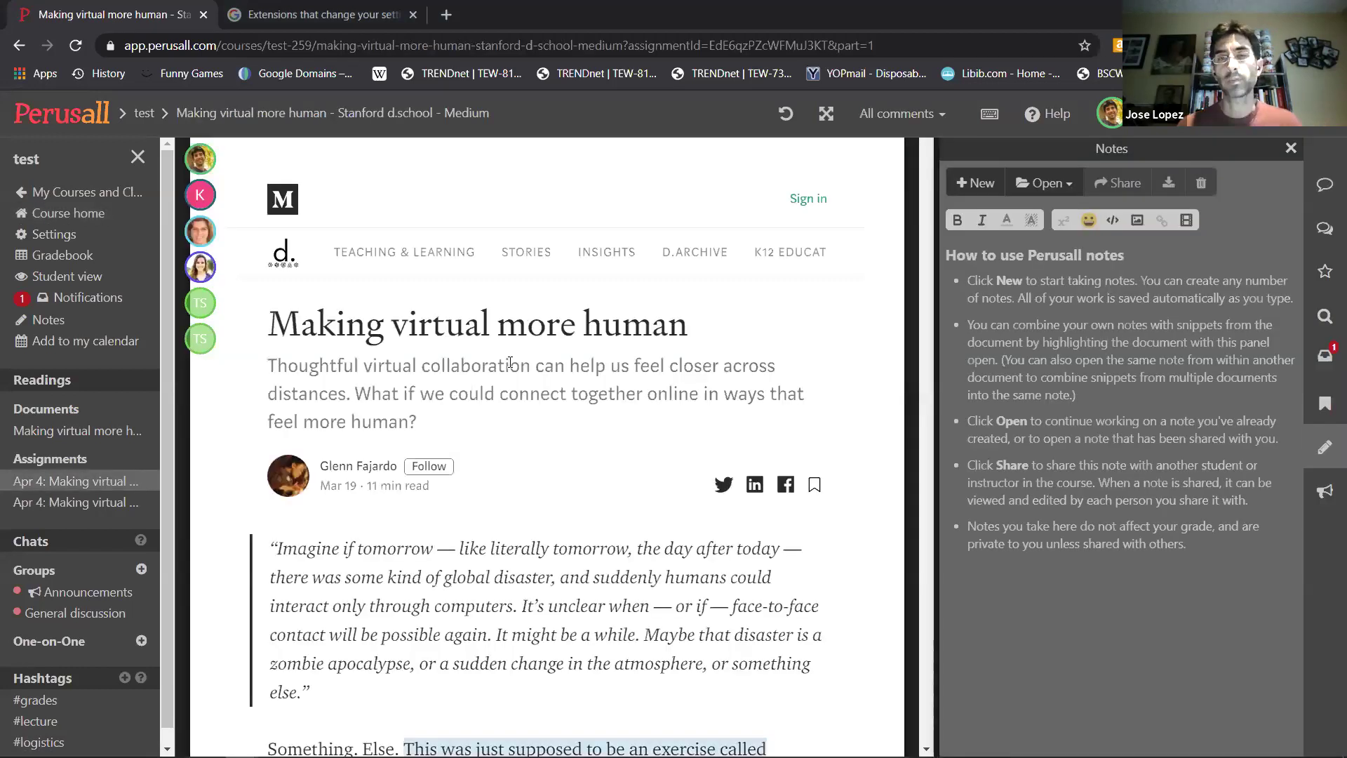
{"action": "scroll", "coordinate": [508, 362], "scroll_direction": "down", "scroll_amount": 2}
{"action": "scroll", "coordinate": [519, 352], "scroll_direction": "down", "scroll_amount": 2}
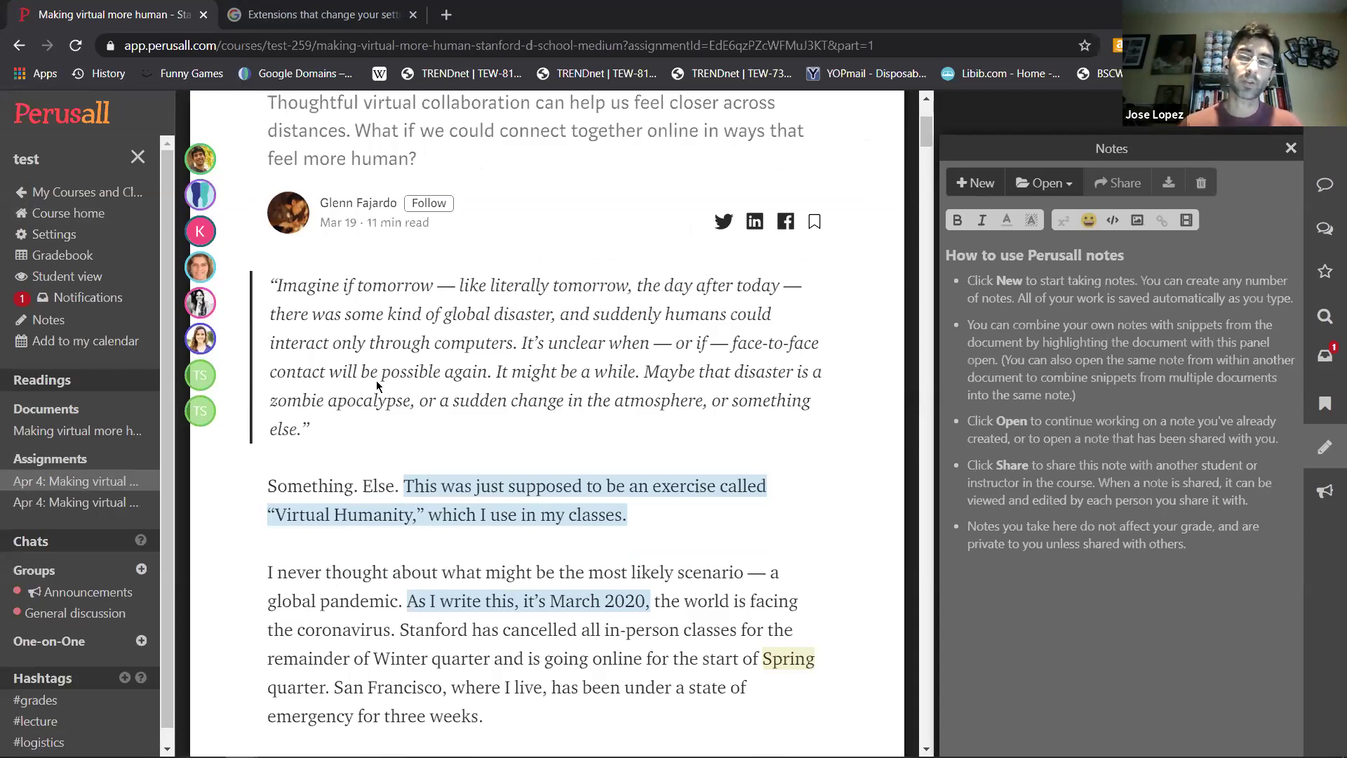
{"action": "left_click", "coordinate": [425, 491]}
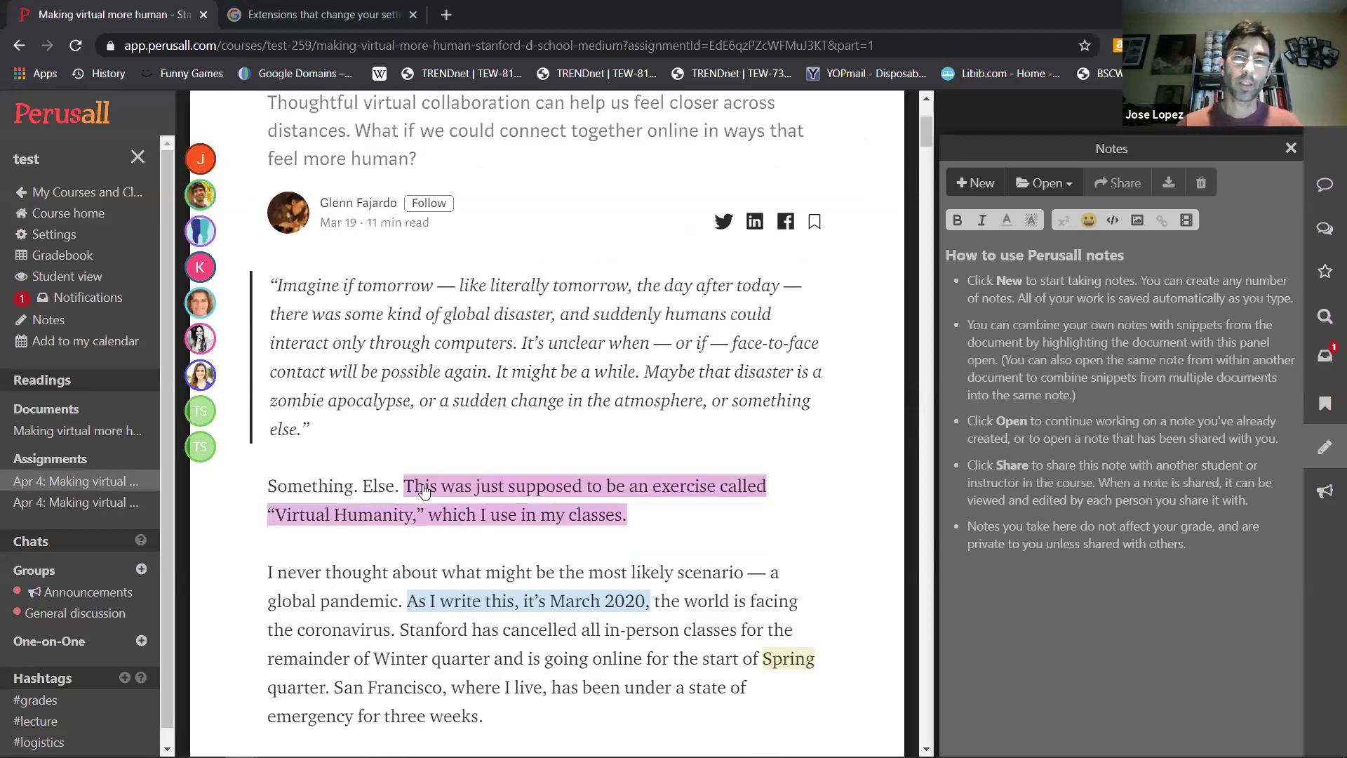
{"action": "scroll", "coordinate": [389, 589], "scroll_direction": "down", "scroll_amount": 2}
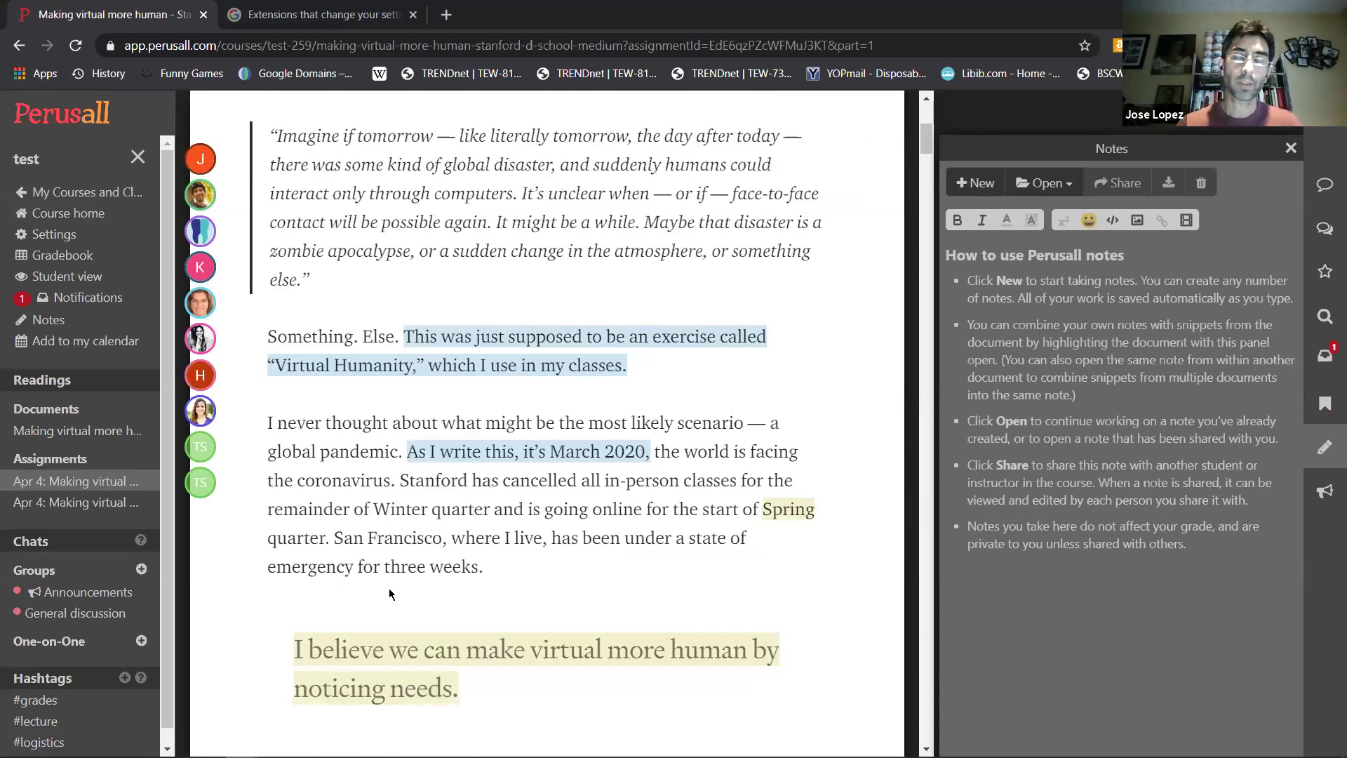
{"action": "left_click", "coordinate": [383, 636]}
{"action": "scroll", "coordinate": [384, 635], "scroll_direction": "down", "scroll_amount": 1}
{"action": "scroll", "coordinate": [383, 640], "scroll_direction": "down", "scroll_amount": 5}
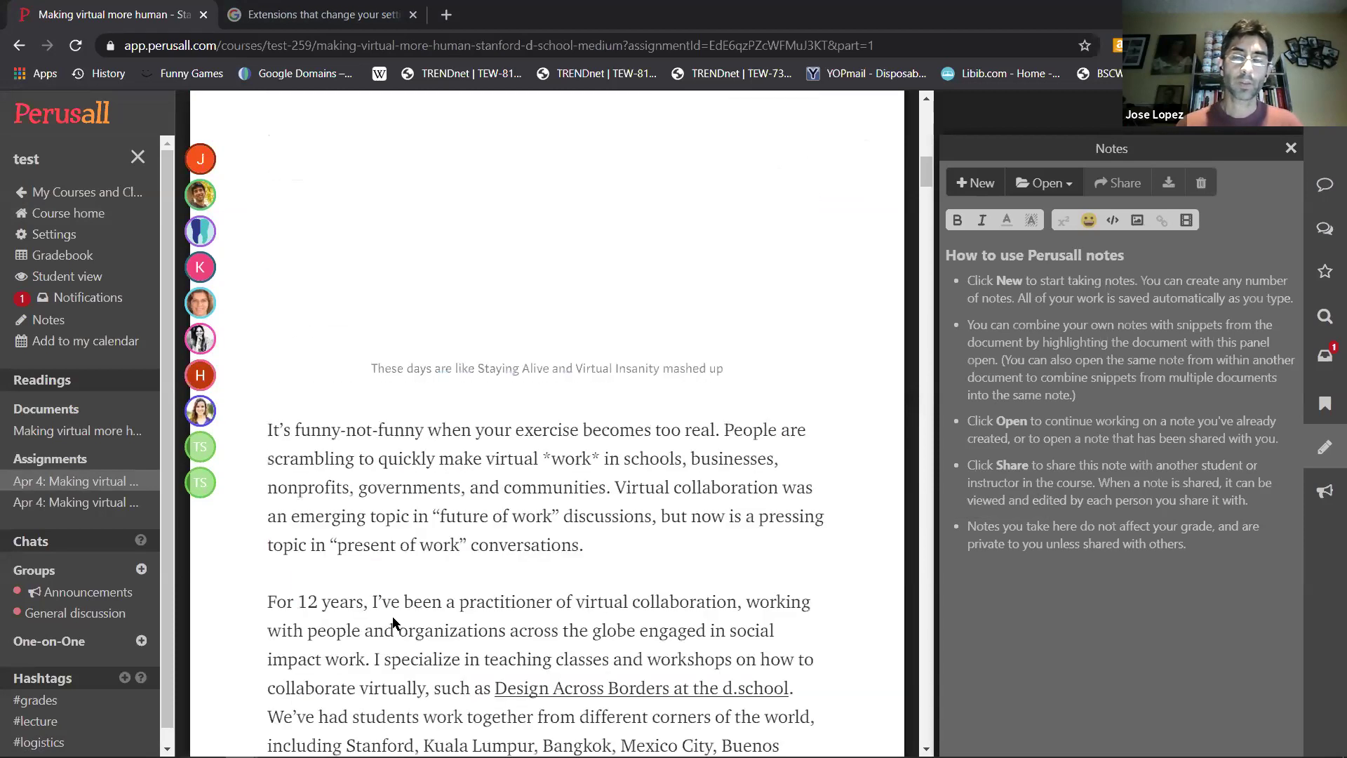
{"action": "scroll", "coordinate": [424, 590], "scroll_direction": "up", "scroll_amount": 5}
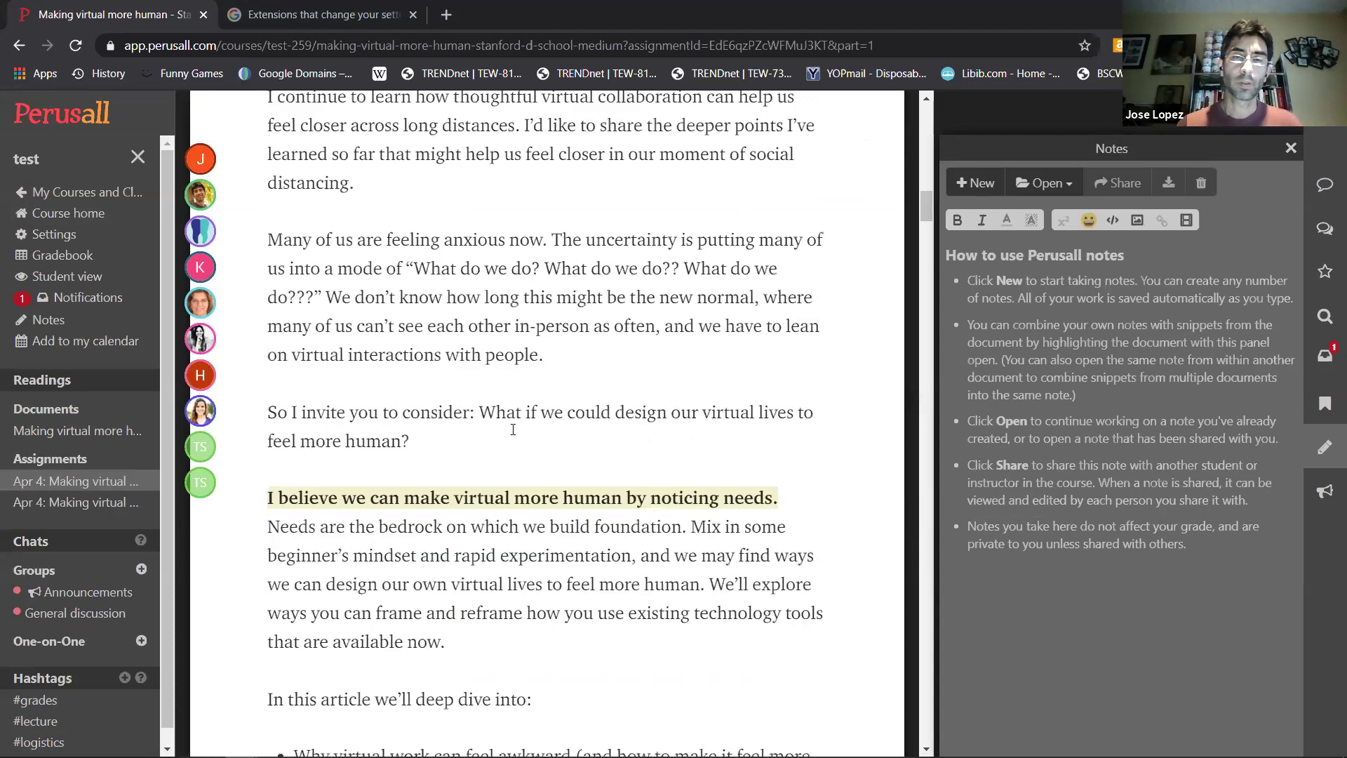
- Examine the highlighted passages through the reading, down to the section "Virtual is intrinsically voluntary… Embrace that!"
{"action": "scroll", "coordinate": [534, 398], "scroll_direction": "down", "scroll_amount": 1}
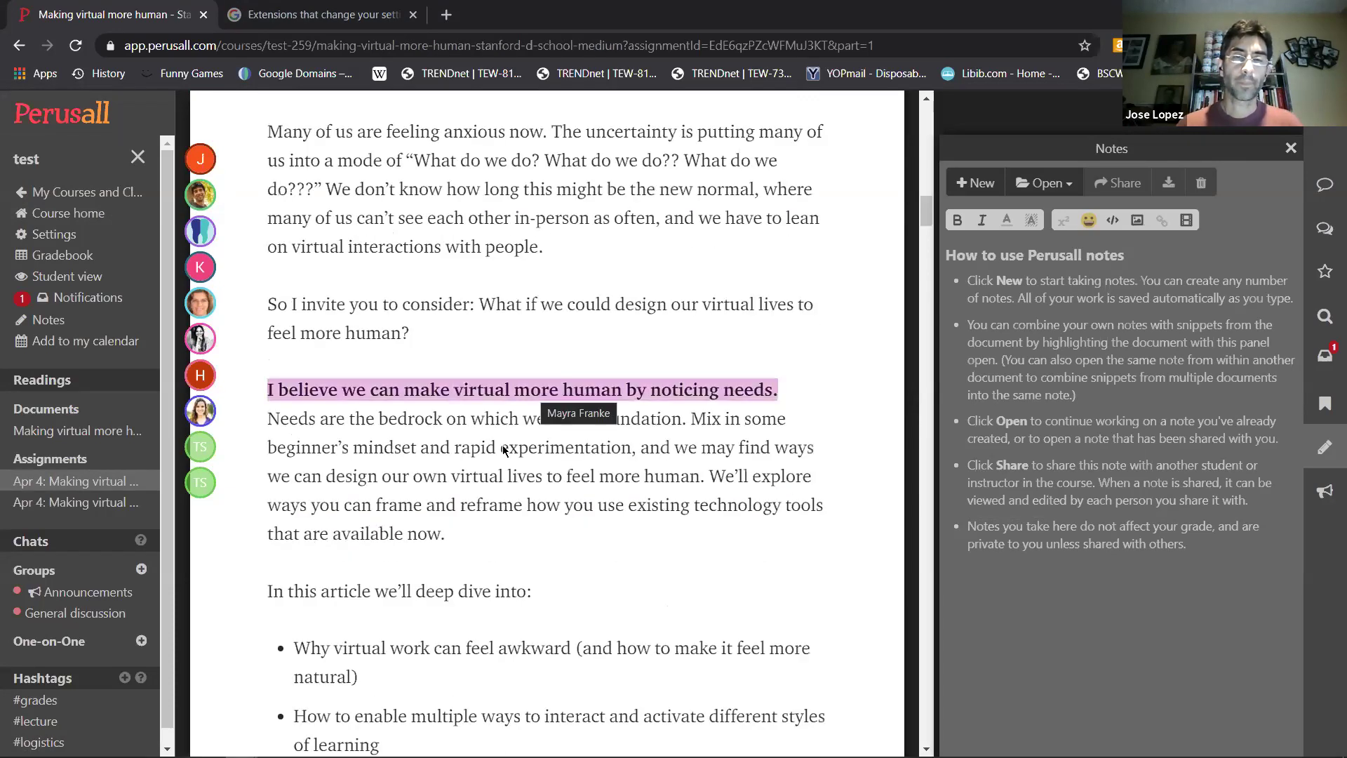
{"action": "scroll", "coordinate": [506, 449], "scroll_direction": "down", "scroll_amount": 5}
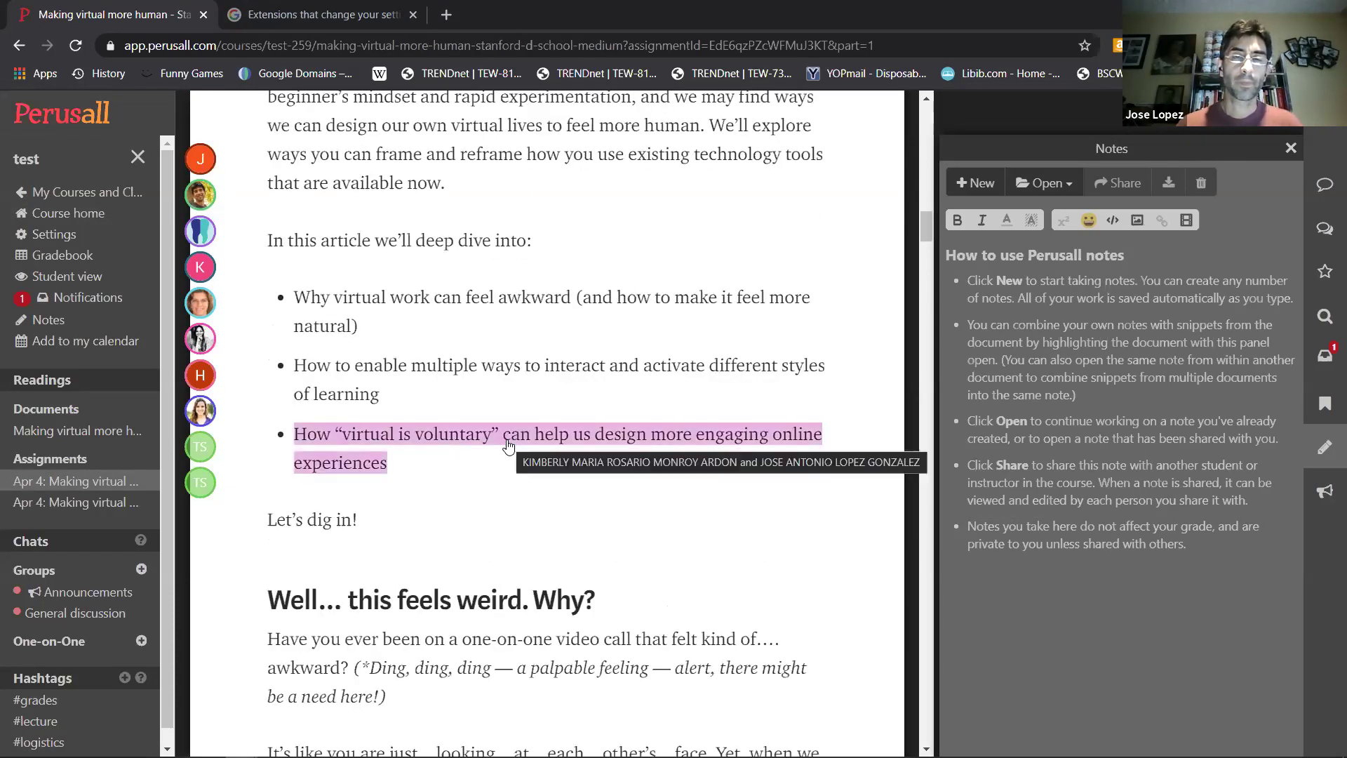
{"action": "scroll", "coordinate": [508, 443], "scroll_direction": "down", "scroll_amount": 7}
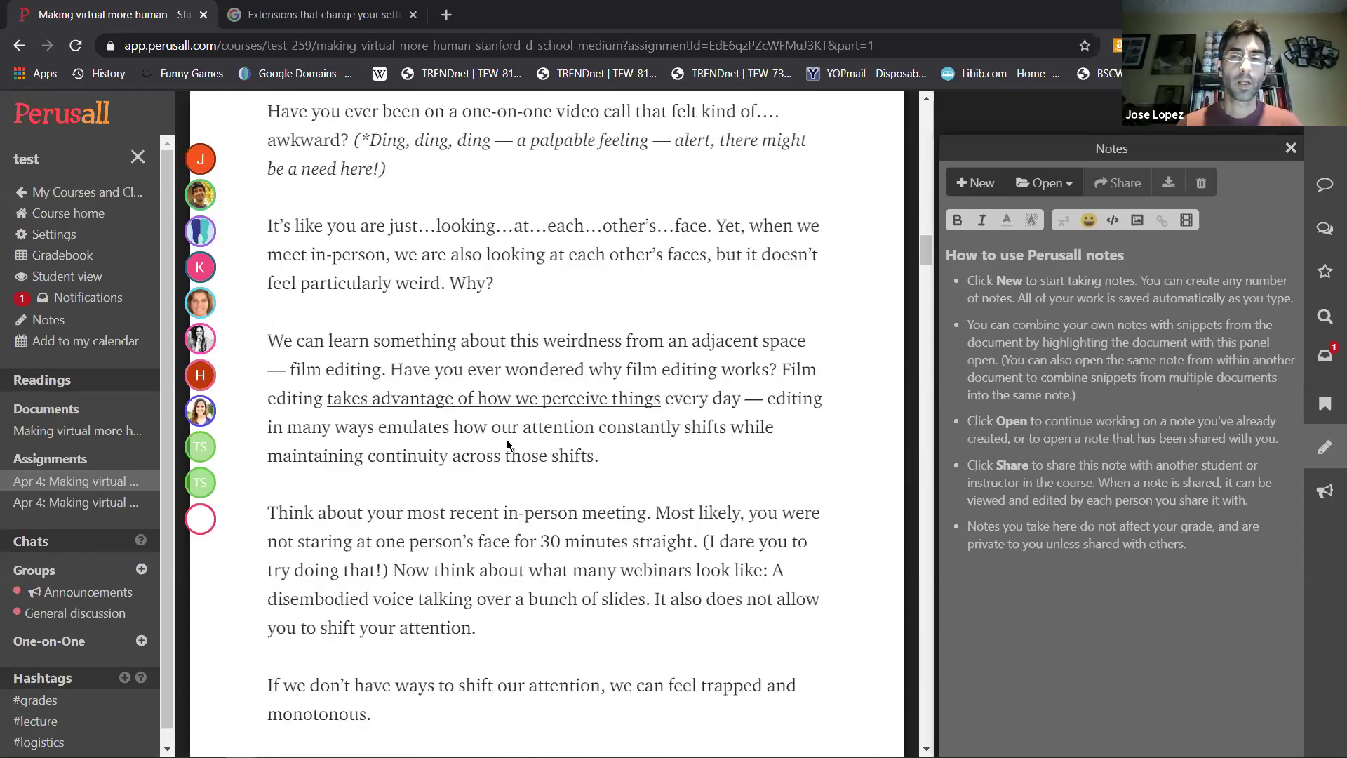
{"action": "scroll", "coordinate": [507, 444], "scroll_direction": "down", "scroll_amount": 10}
{"action": "scroll", "coordinate": [507, 443], "scroll_direction": "down", "scroll_amount": 10}
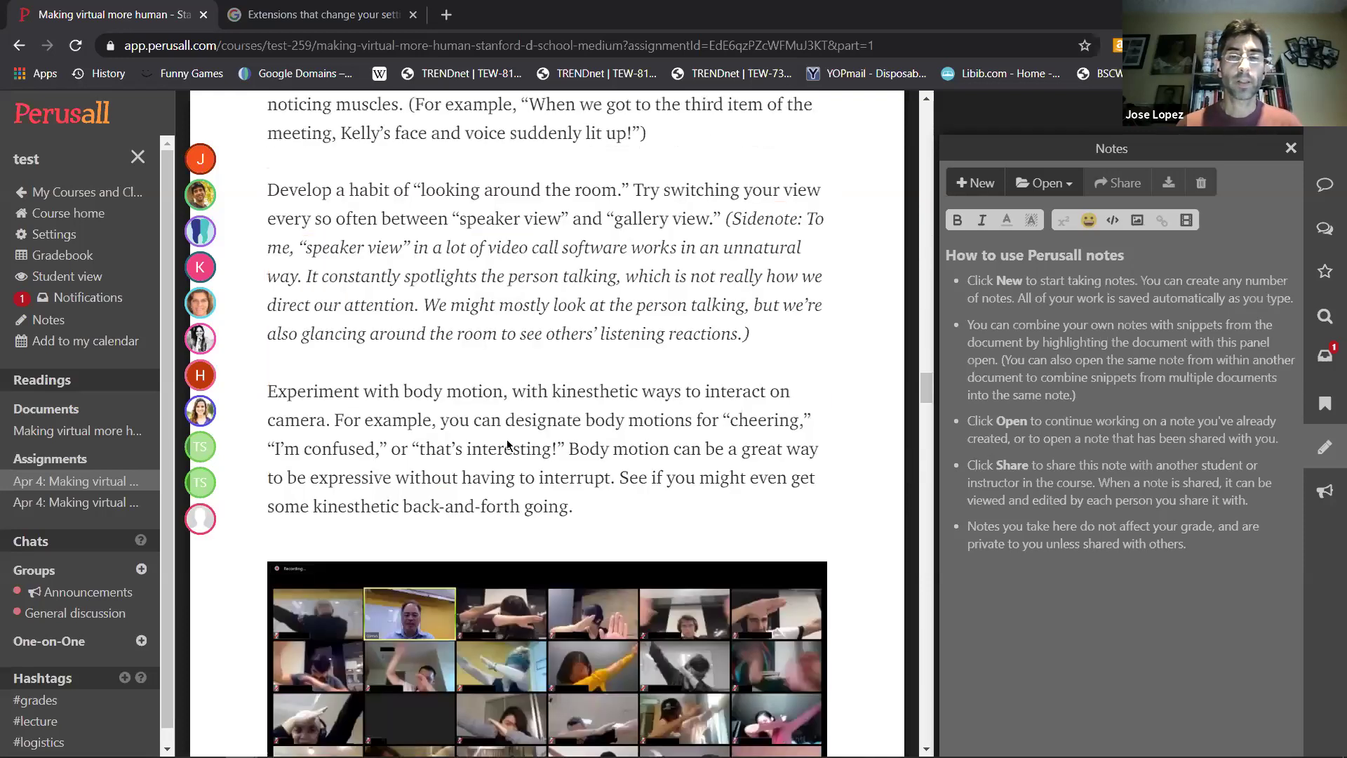
{"action": "scroll", "coordinate": [507, 444], "scroll_direction": "down", "scroll_amount": 10}
{"action": "scroll", "coordinate": [507, 443], "scroll_direction": "down", "scroll_amount": 10}
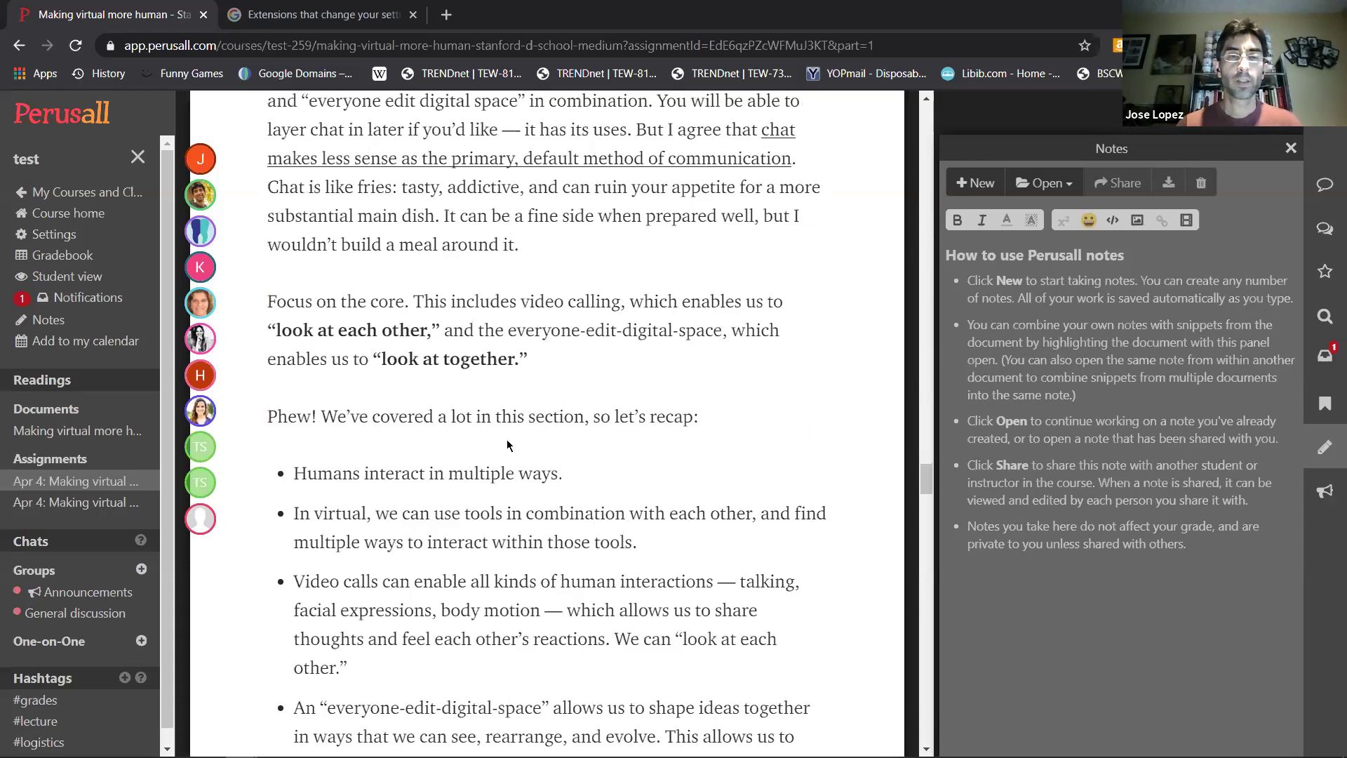
{"action": "scroll", "coordinate": [507, 443], "scroll_direction": "down", "scroll_amount": 10}
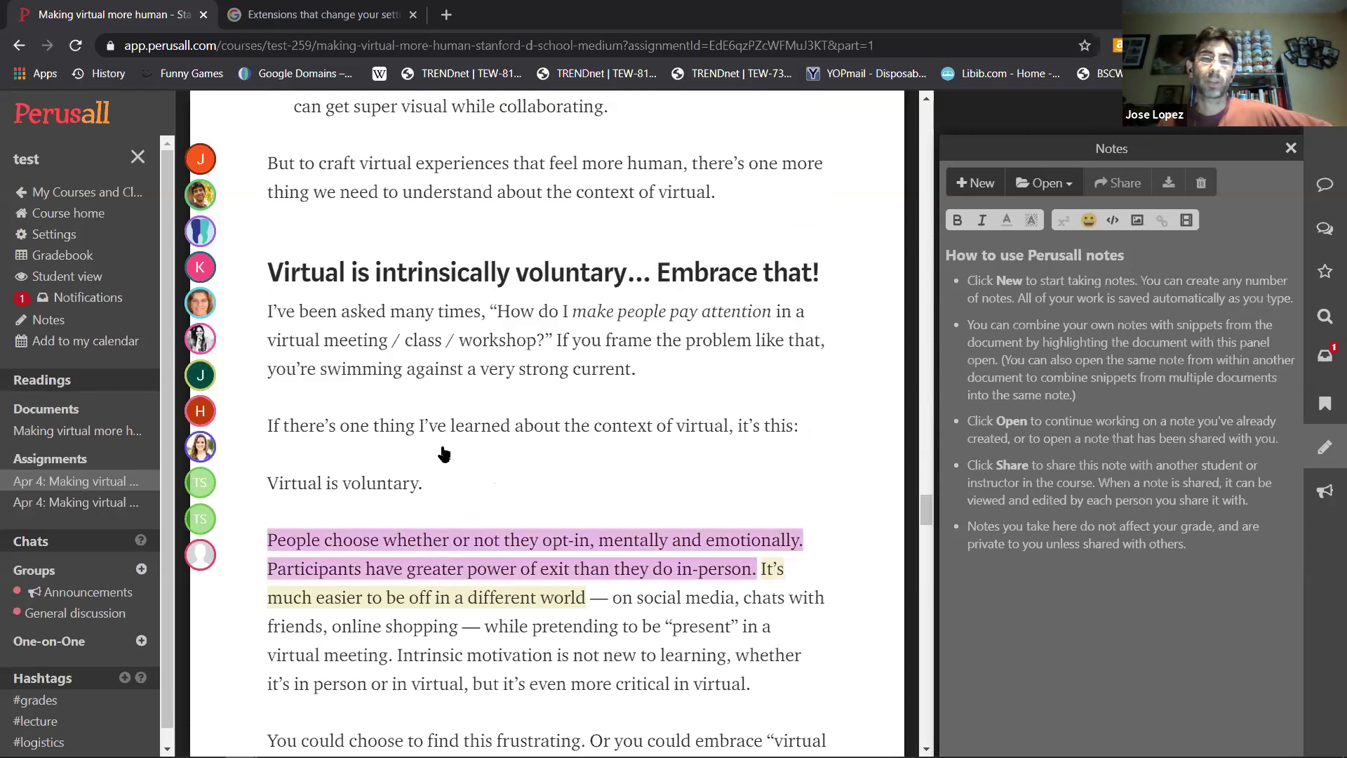
- View the conversation on people choosing to opt in, and upvote the comment attached to "It's much easier to be off in a different world"
{"action": "left_click", "coordinate": [583, 546]}
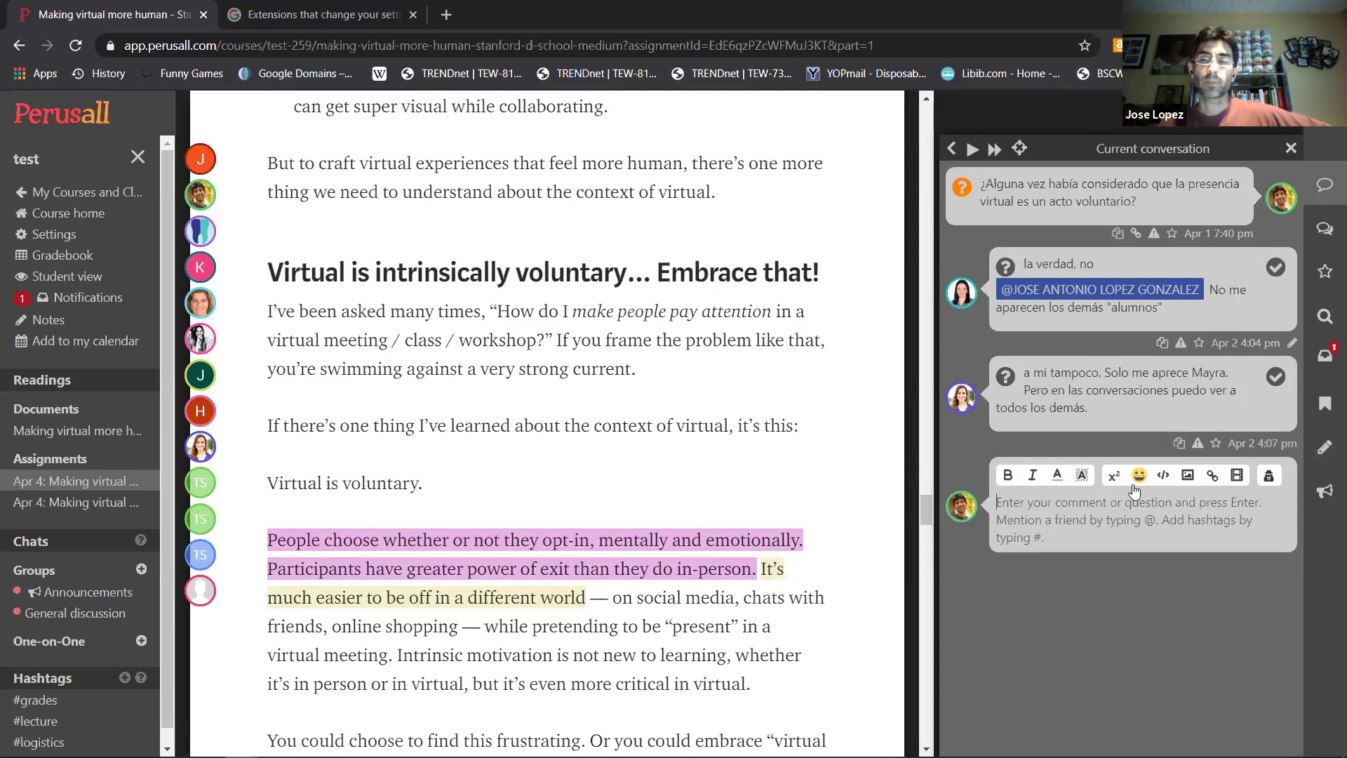
{"action": "left_click", "coordinate": [532, 609]}
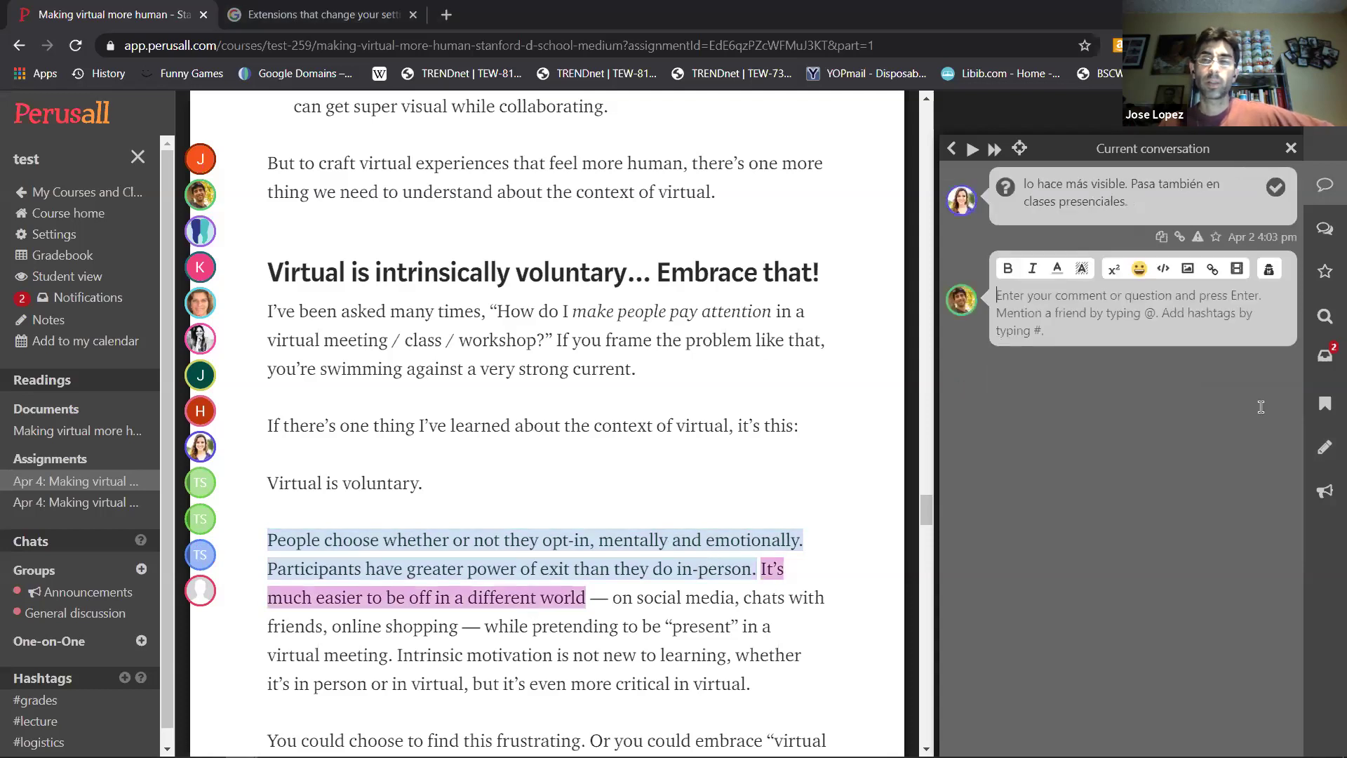
{"action": "left_click", "coordinate": [1276, 188]}
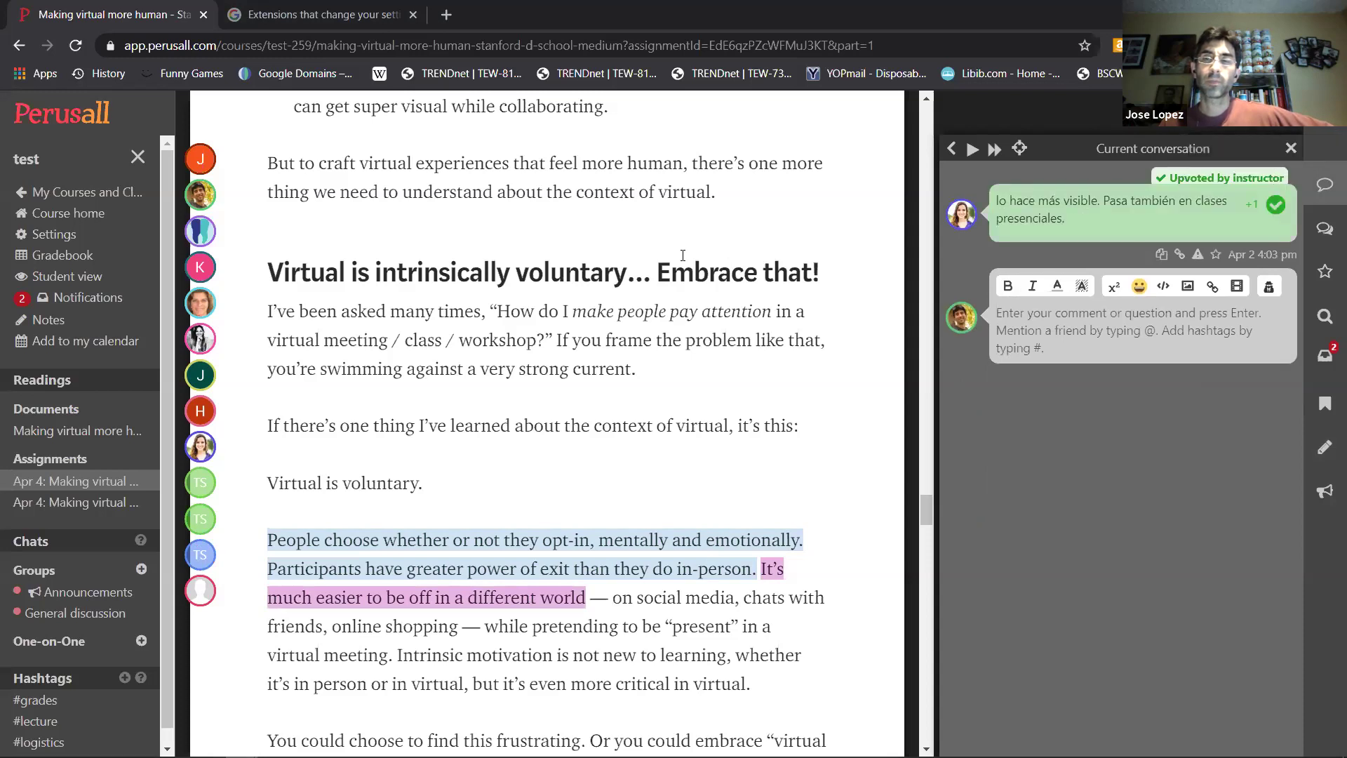
- Look over the surrounding passages of the reading and show the list of all its conversations
{"action": "scroll", "coordinate": [682, 255], "scroll_direction": "up", "scroll_amount": 20}
{"action": "scroll", "coordinate": [684, 259], "scroll_direction": "up", "scroll_amount": 20}
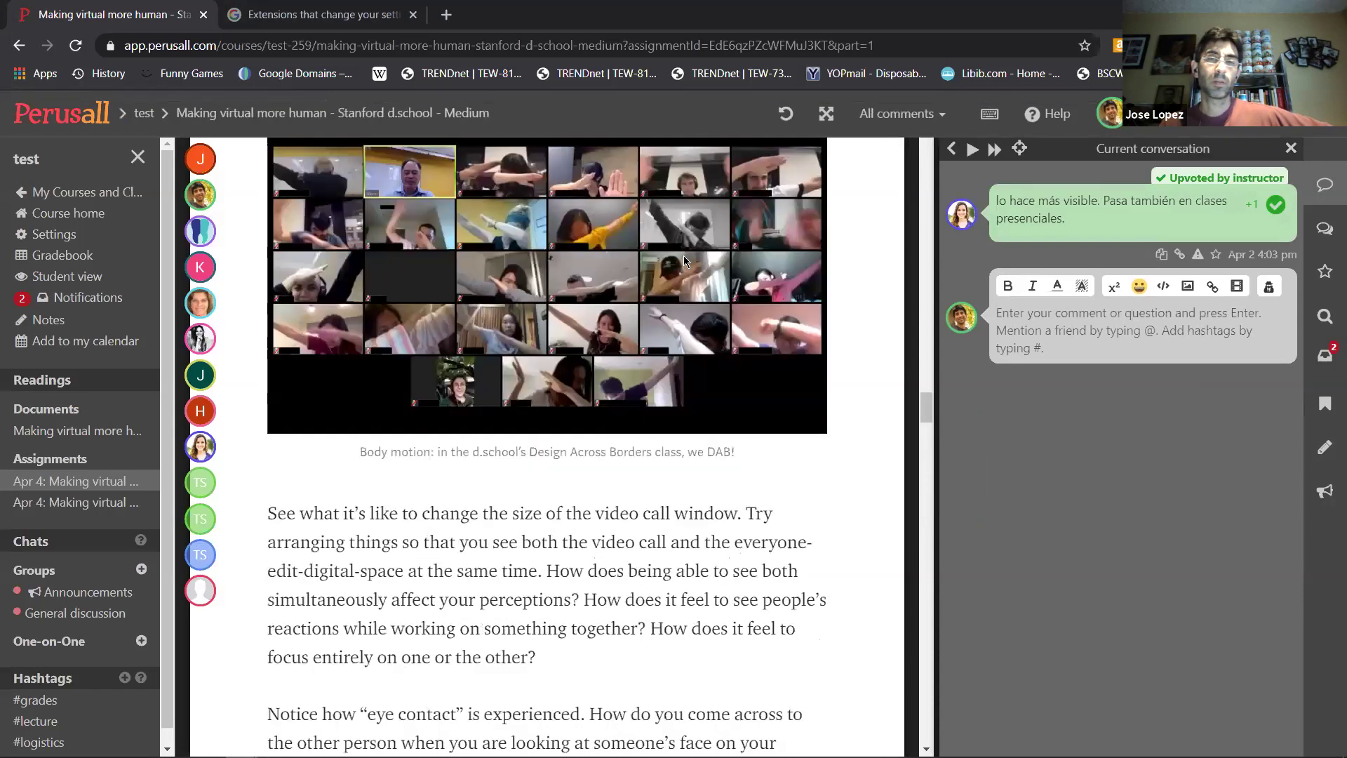
{"action": "scroll", "coordinate": [684, 261], "scroll_direction": "up", "scroll_amount": 3}
{"action": "scroll", "coordinate": [684, 261], "scroll_direction": "down", "scroll_amount": 12}
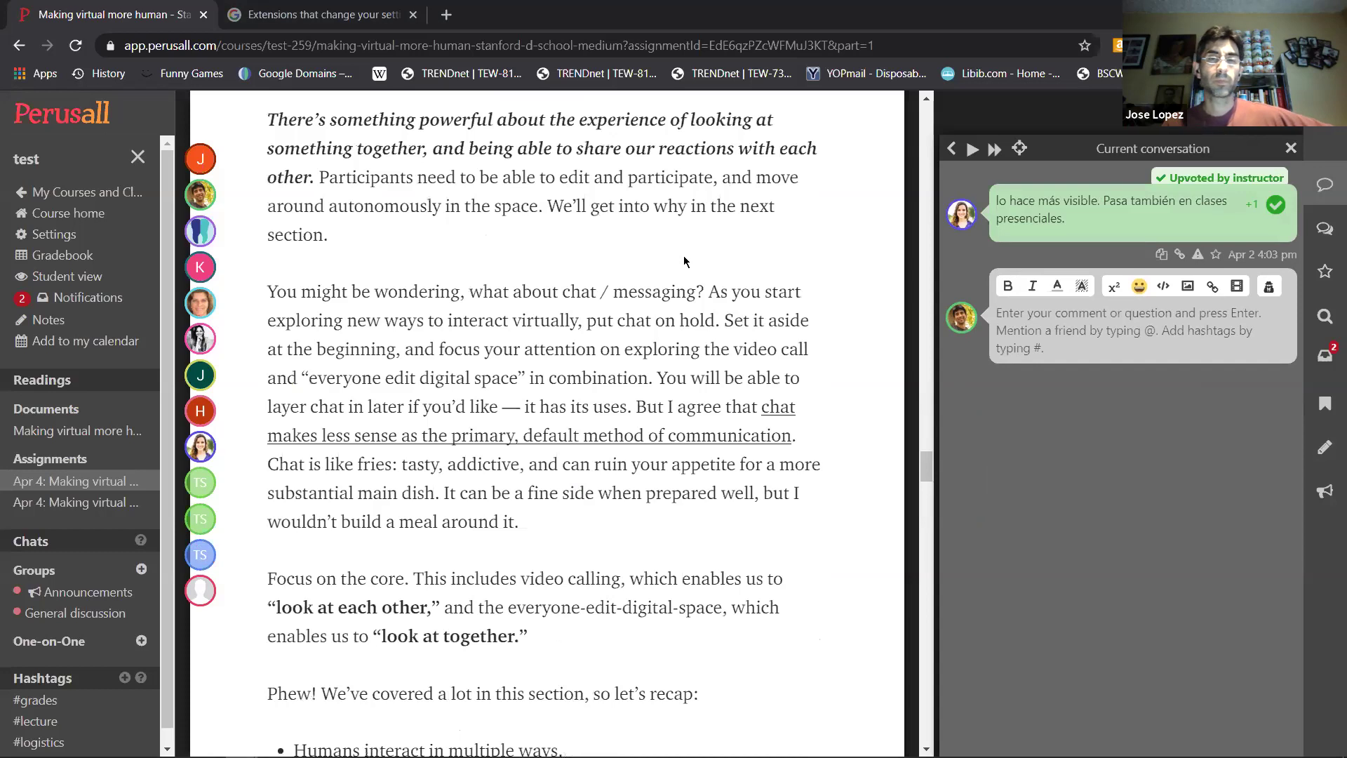
{"action": "scroll", "coordinate": [684, 261], "scroll_direction": "down", "scroll_amount": 10}
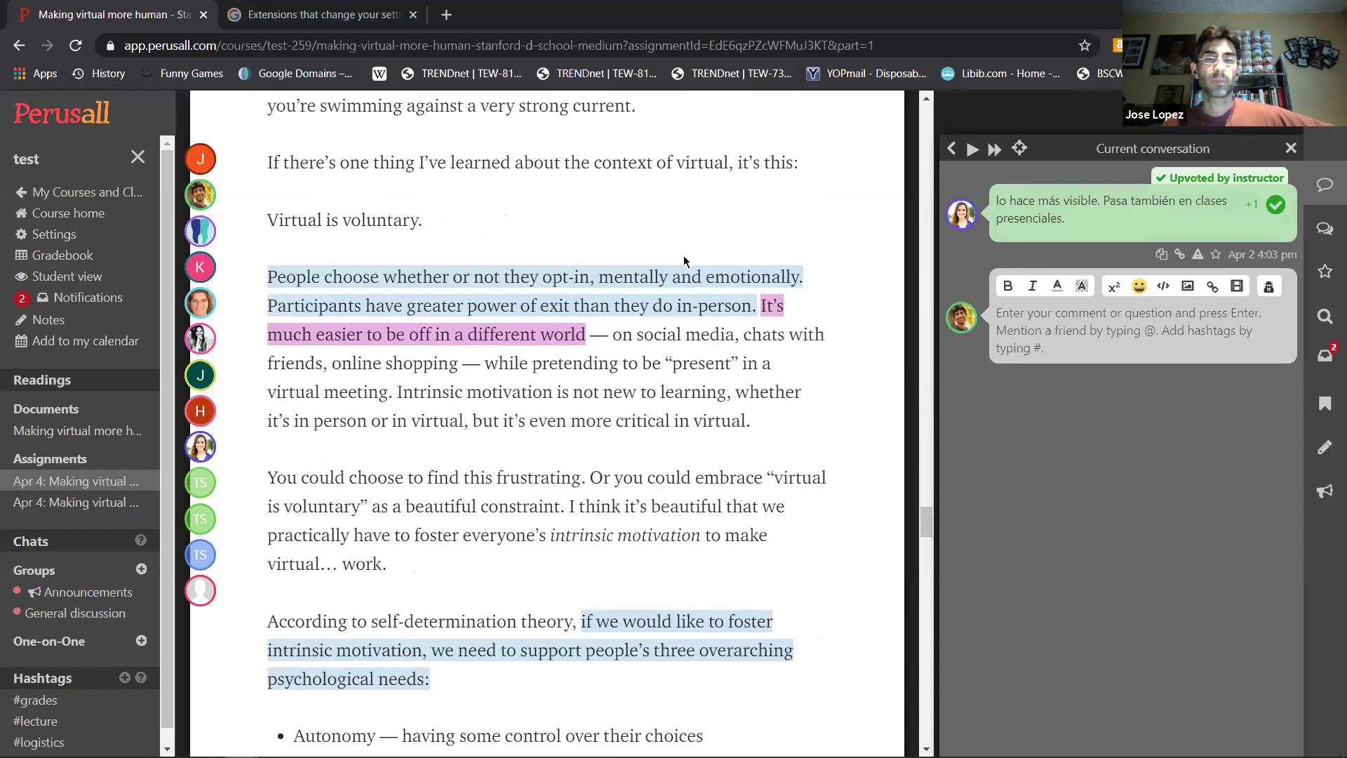
{"action": "left_click", "coordinate": [1323, 229]}
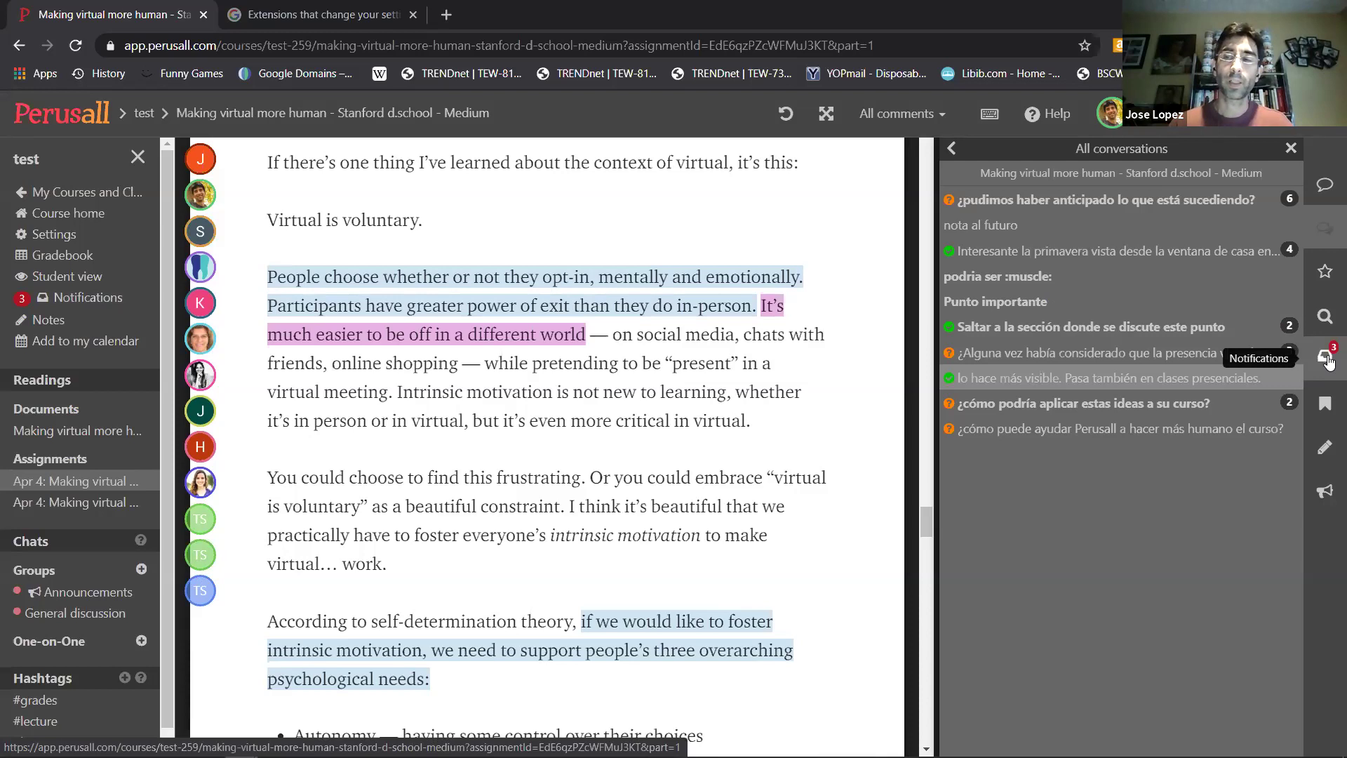
- Open the course notifications and go to the conversation containing the reply "Si hubieramos hecho caso a Bill Gates, sí"
{"action": "left_click", "coordinate": [67, 295]}
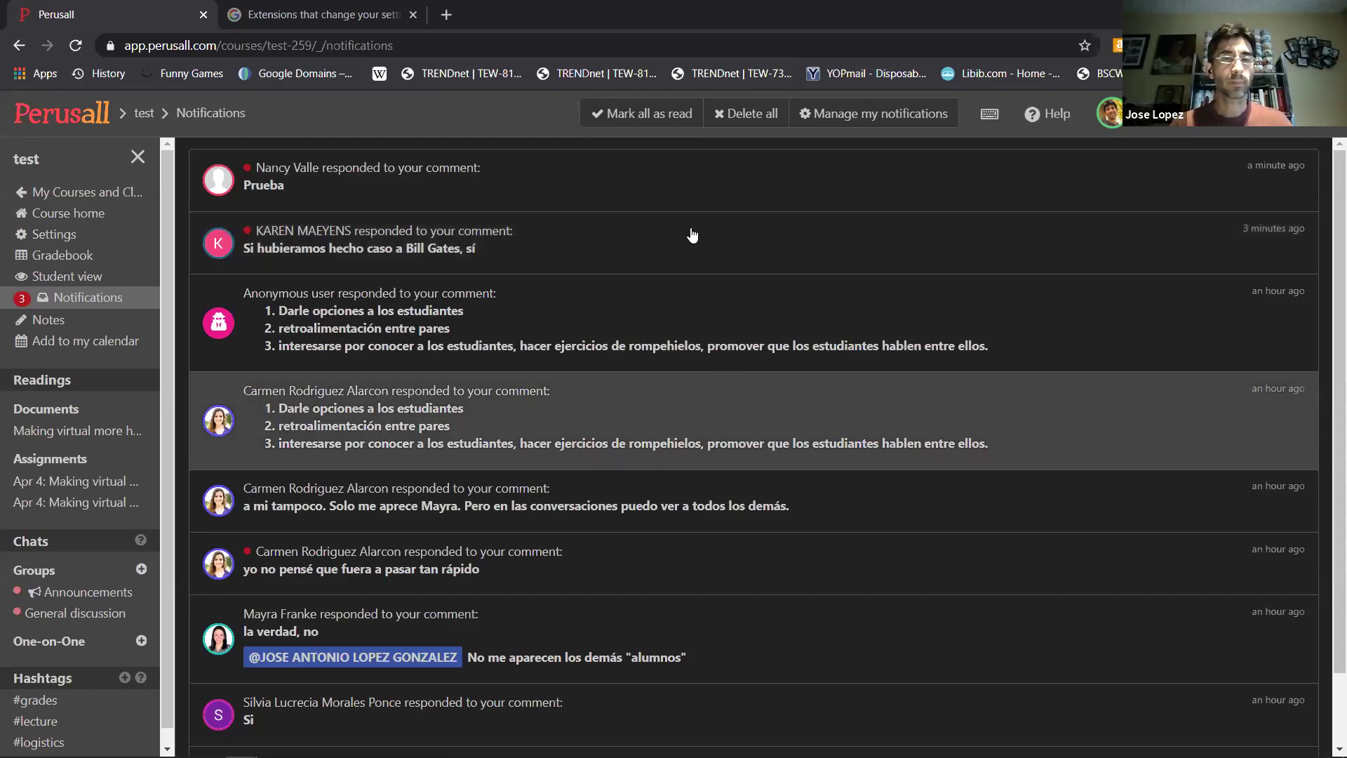
{"action": "left_click", "coordinate": [733, 236]}
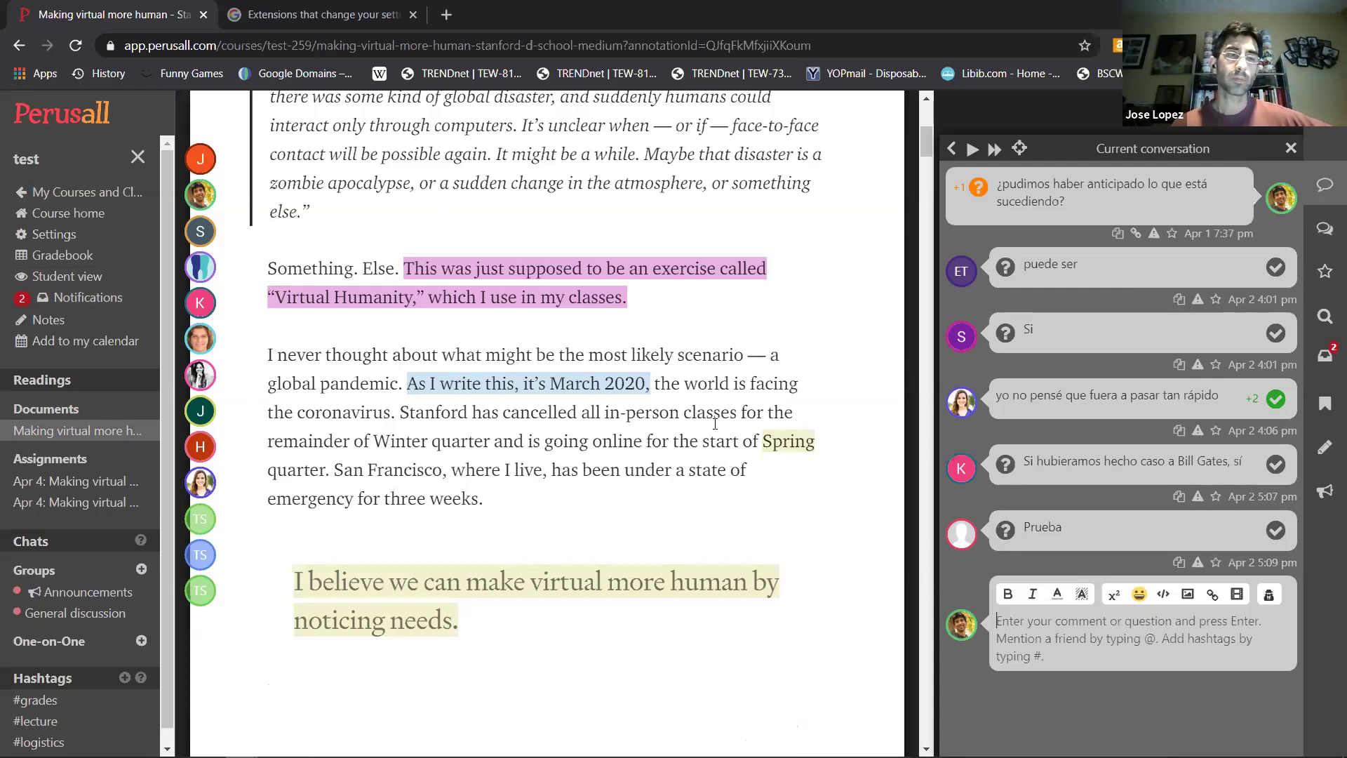
{"action": "scroll", "coordinate": [508, 430], "scroll_direction": "down", "scroll_amount": 1}
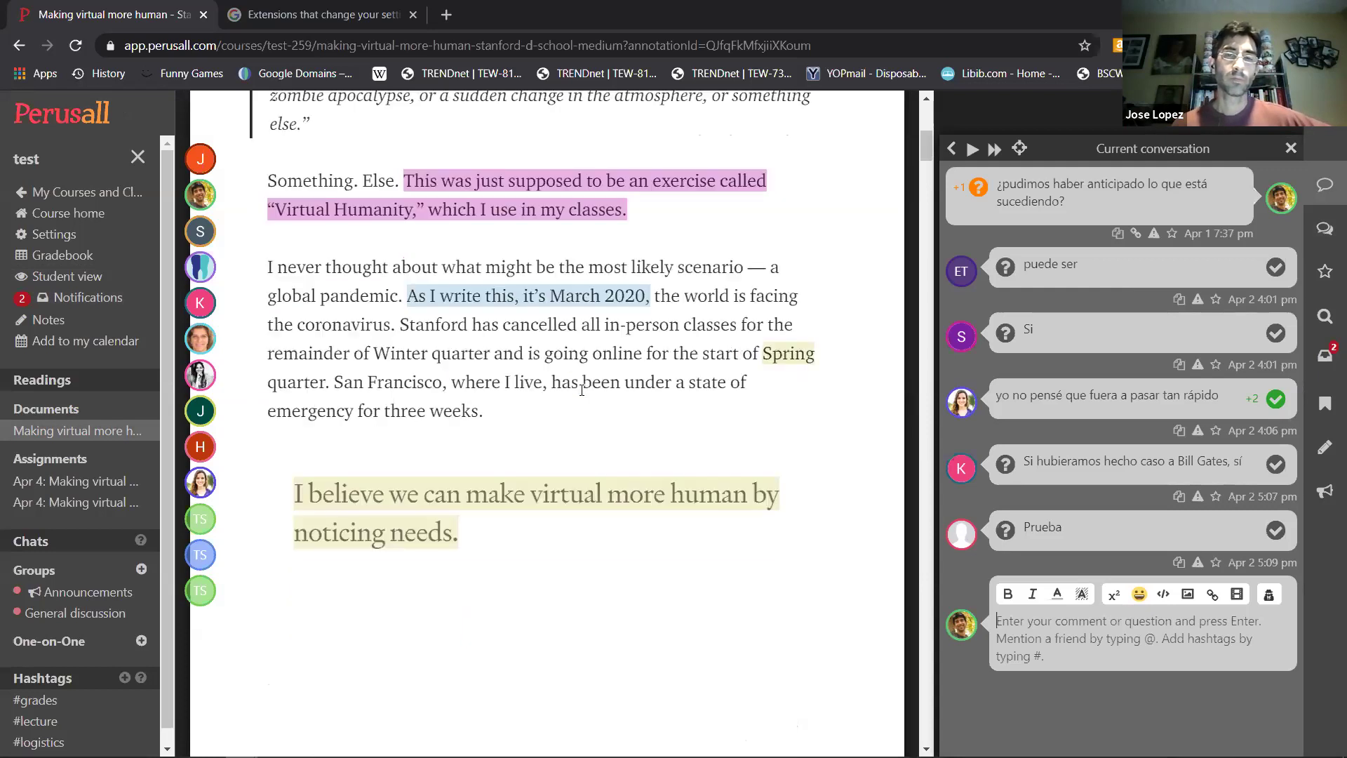
{"action": "scroll", "coordinate": [587, 384], "scroll_direction": "down", "scroll_amount": 2}
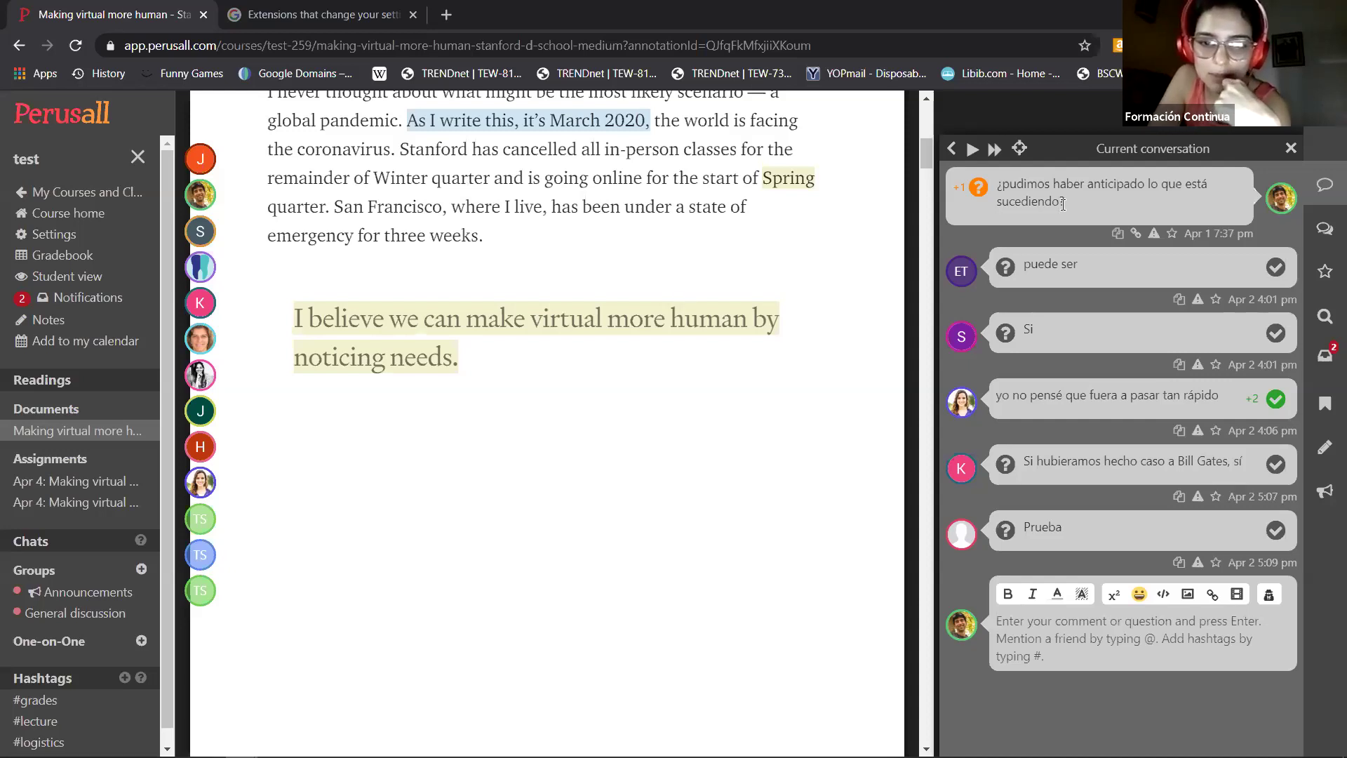
- Reopen "¿pudimos haber anticipado lo que está sucediendo?" from the list of all conversations and check the upvotes on the question
{"action": "left_click", "coordinate": [1325, 230]}
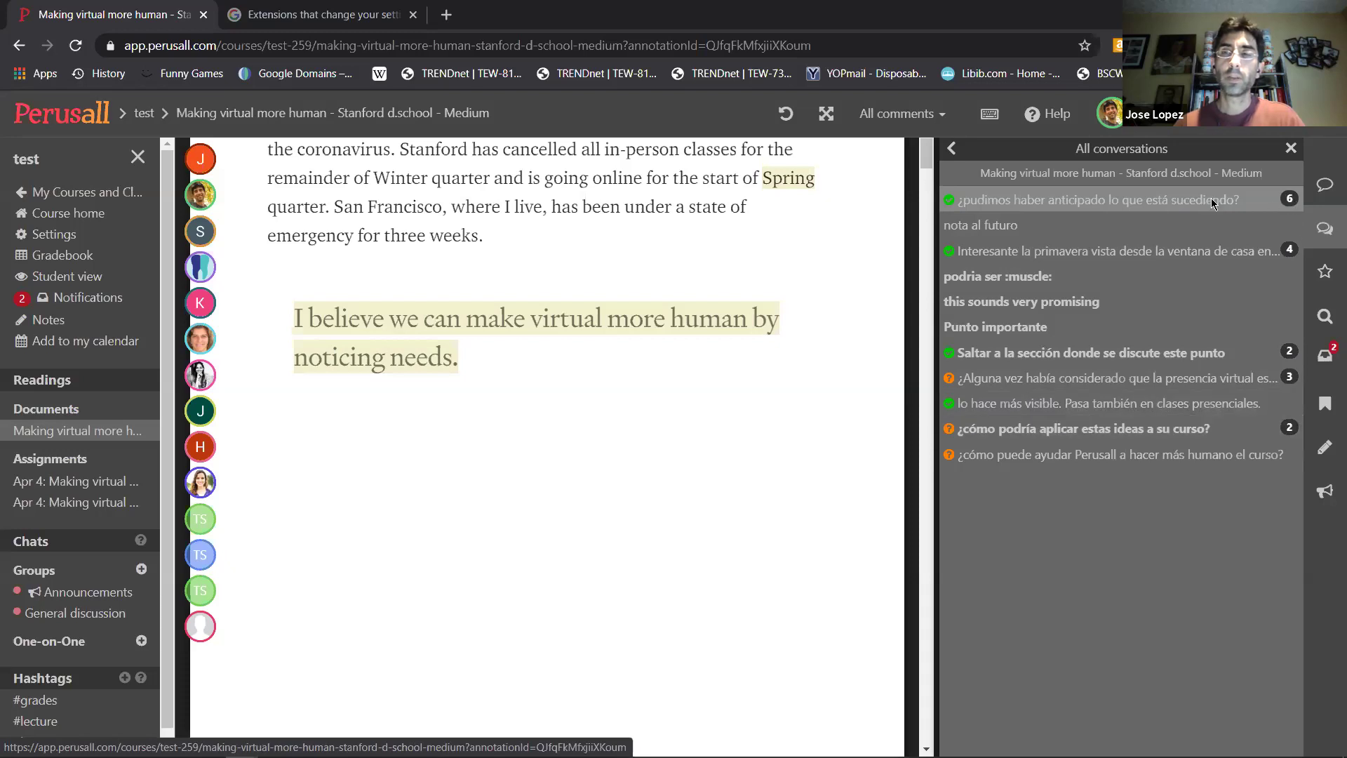
{"action": "left_click", "coordinate": [1066, 200]}
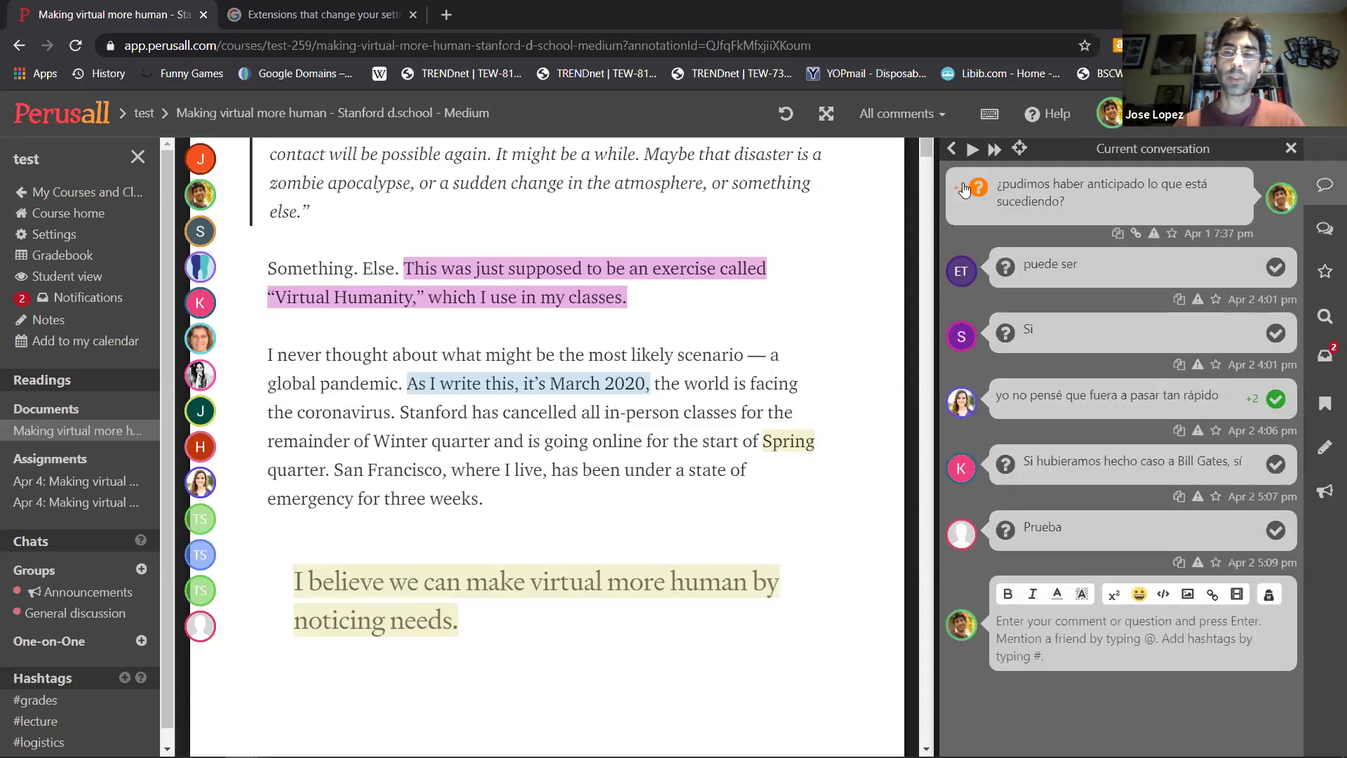
{"action": "mouse_move", "coordinate": [962, 202]}
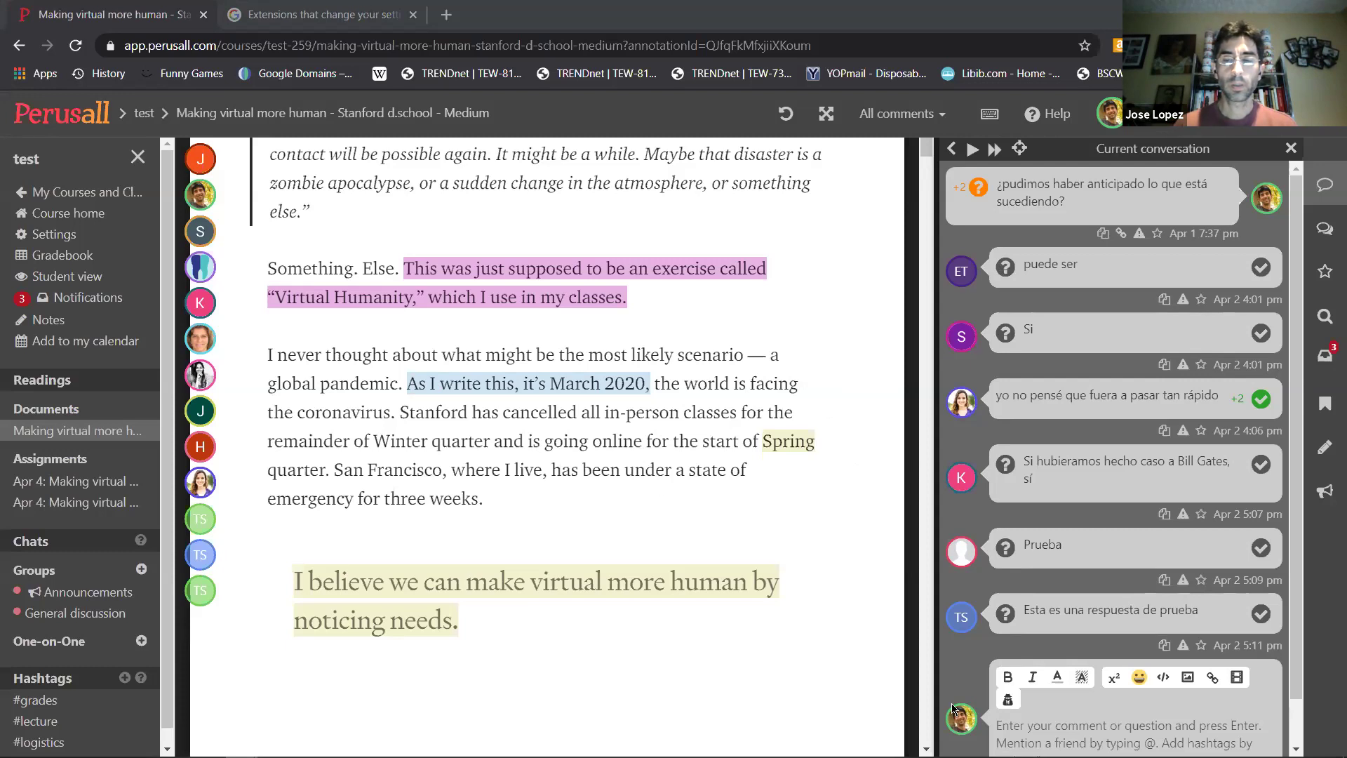
- Switch to the PowerPoint slide show and advance past the account and test course slides to the DISORG assignments slide
{"action": "key", "text": "alt+Tab"}
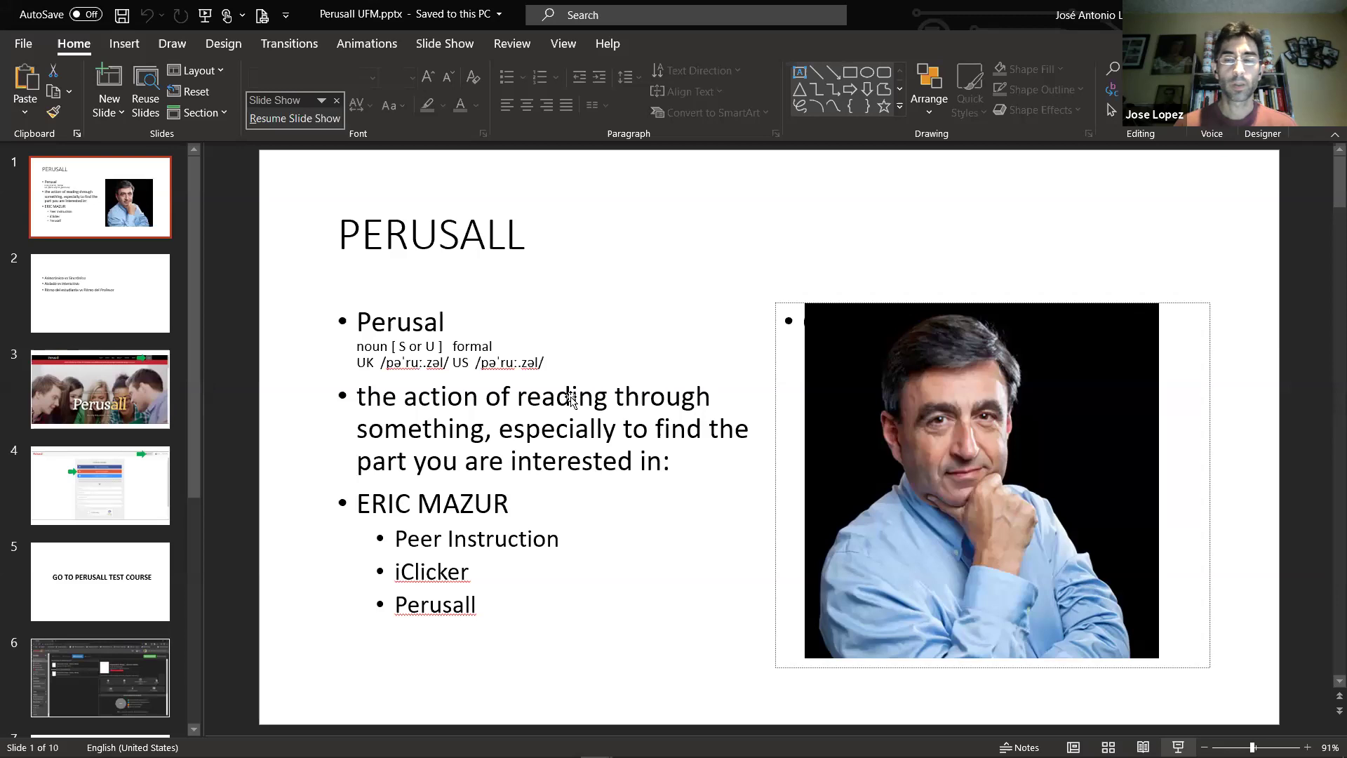
{"action": "key", "text": "alt+Tab"}
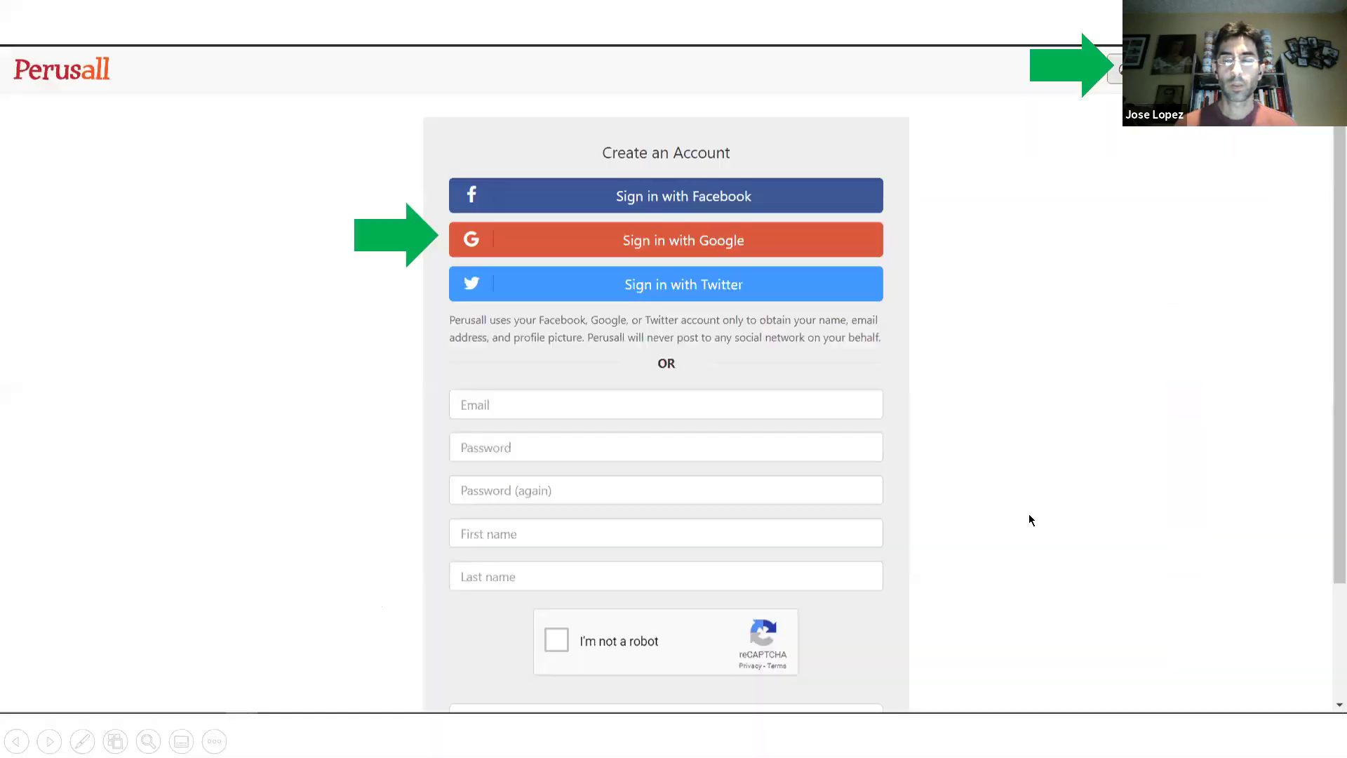
{"action": "key", "text": "Right"}
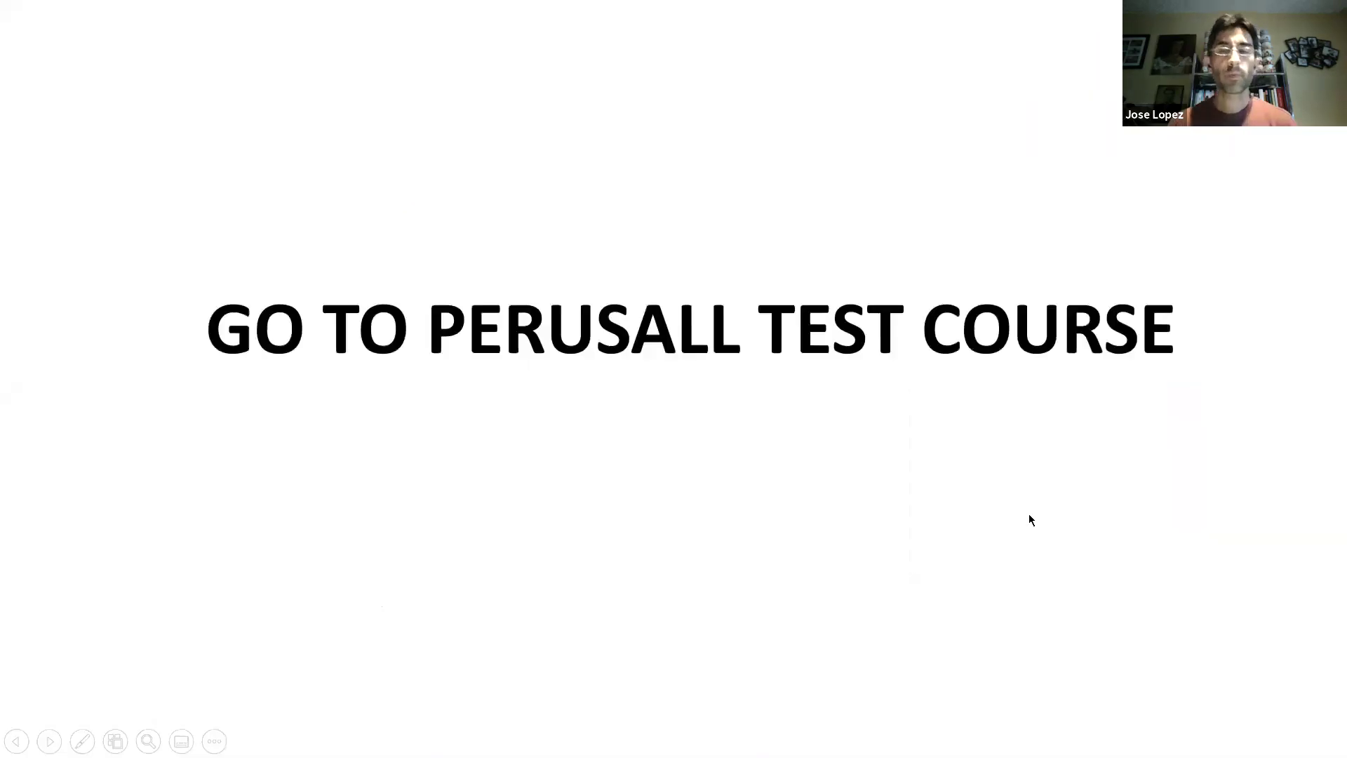
{"action": "key", "text": "alt+Tab"}
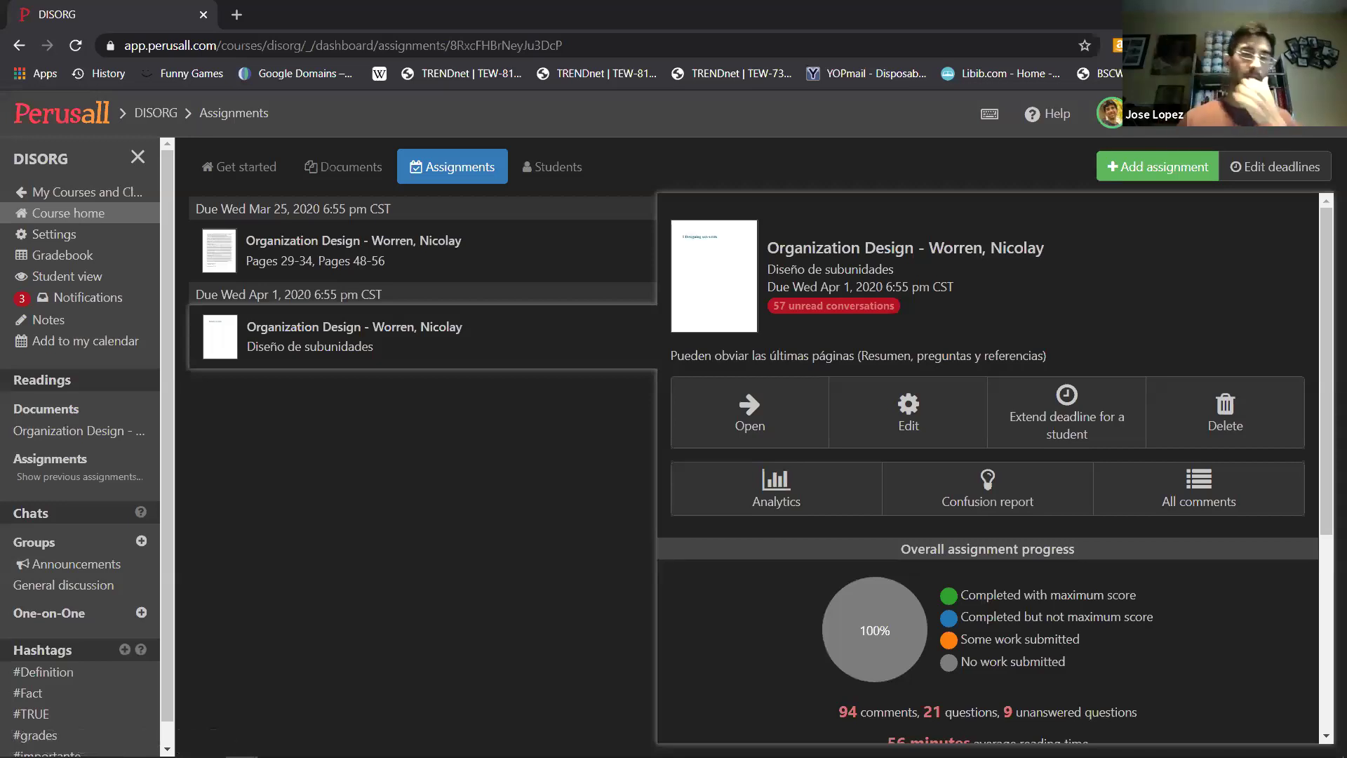
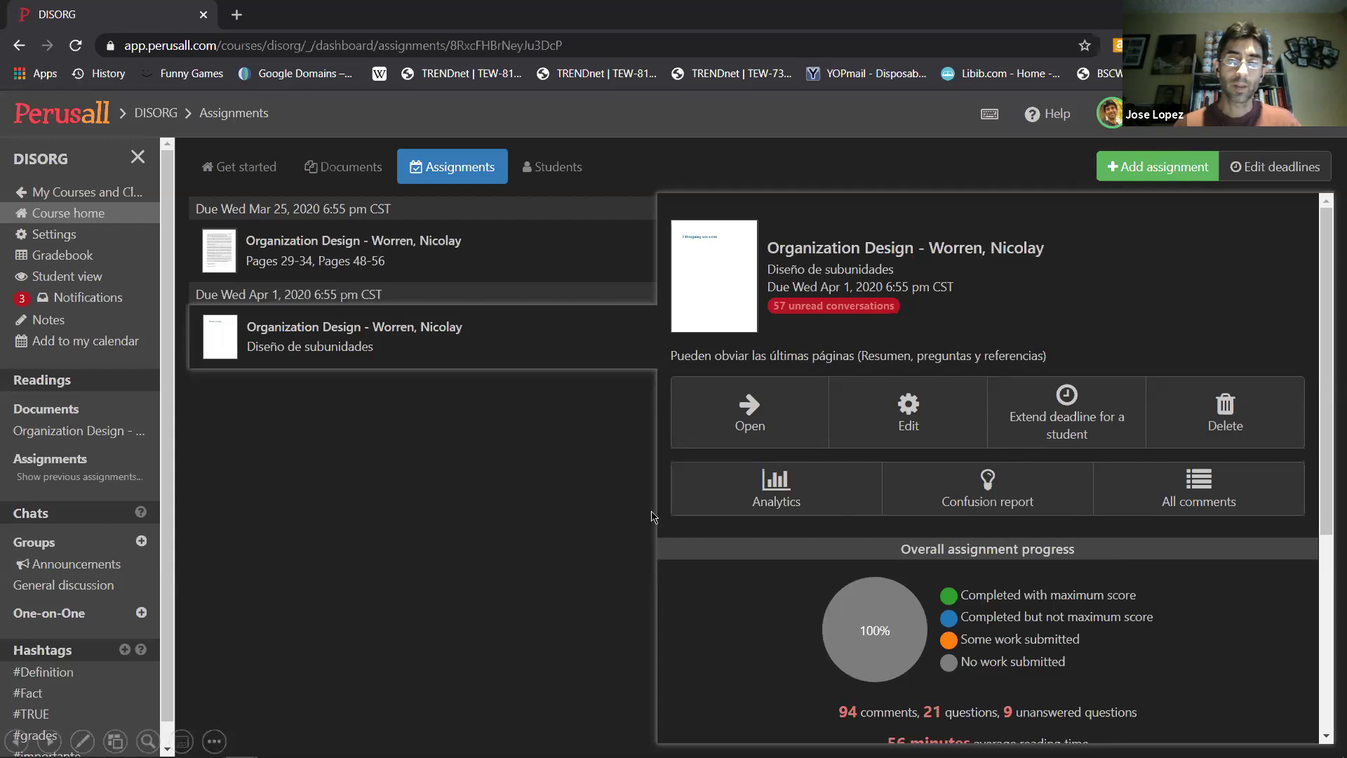
- Present the "Diseño de subunidades" analytics slides: student activity report, page view report and annotation submission time heat map
{"action": "left_click", "coordinate": [626, 424]}
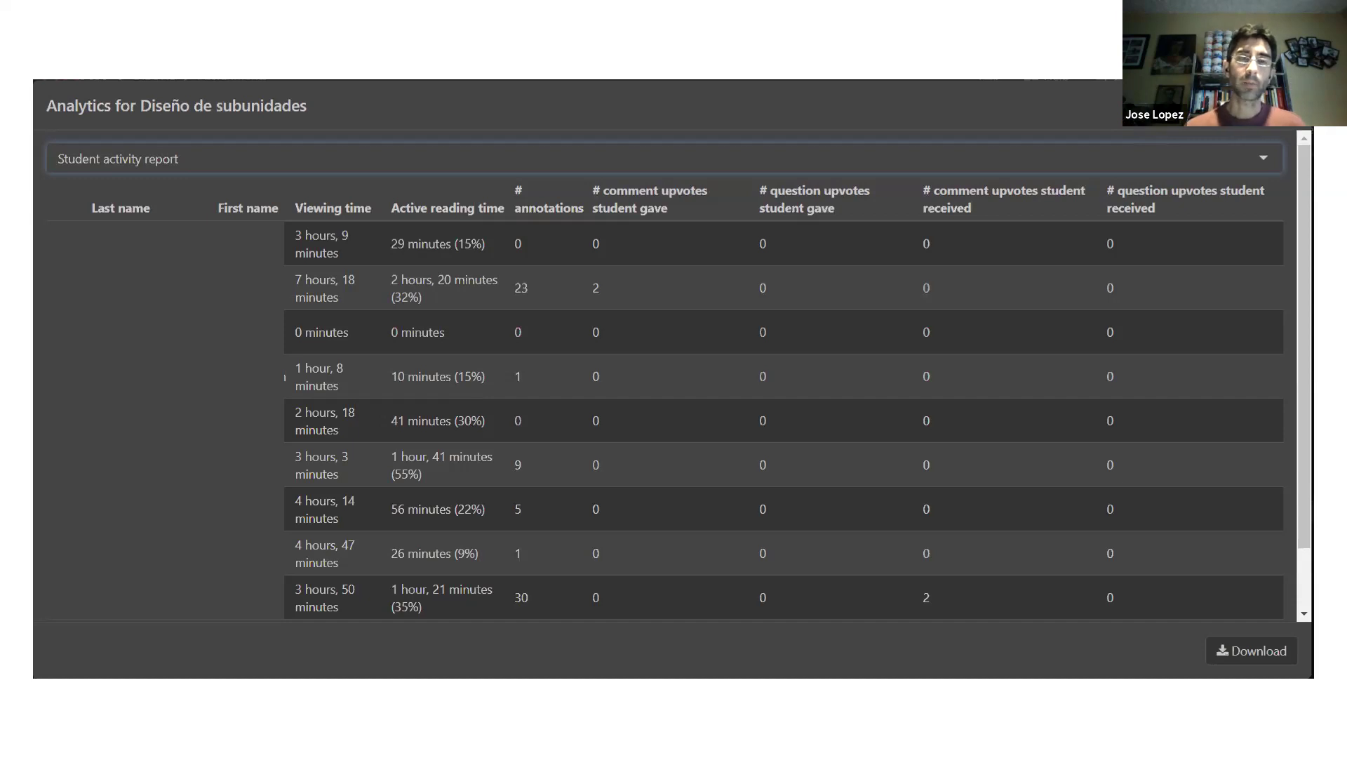
{"action": "key", "text": "Up"}
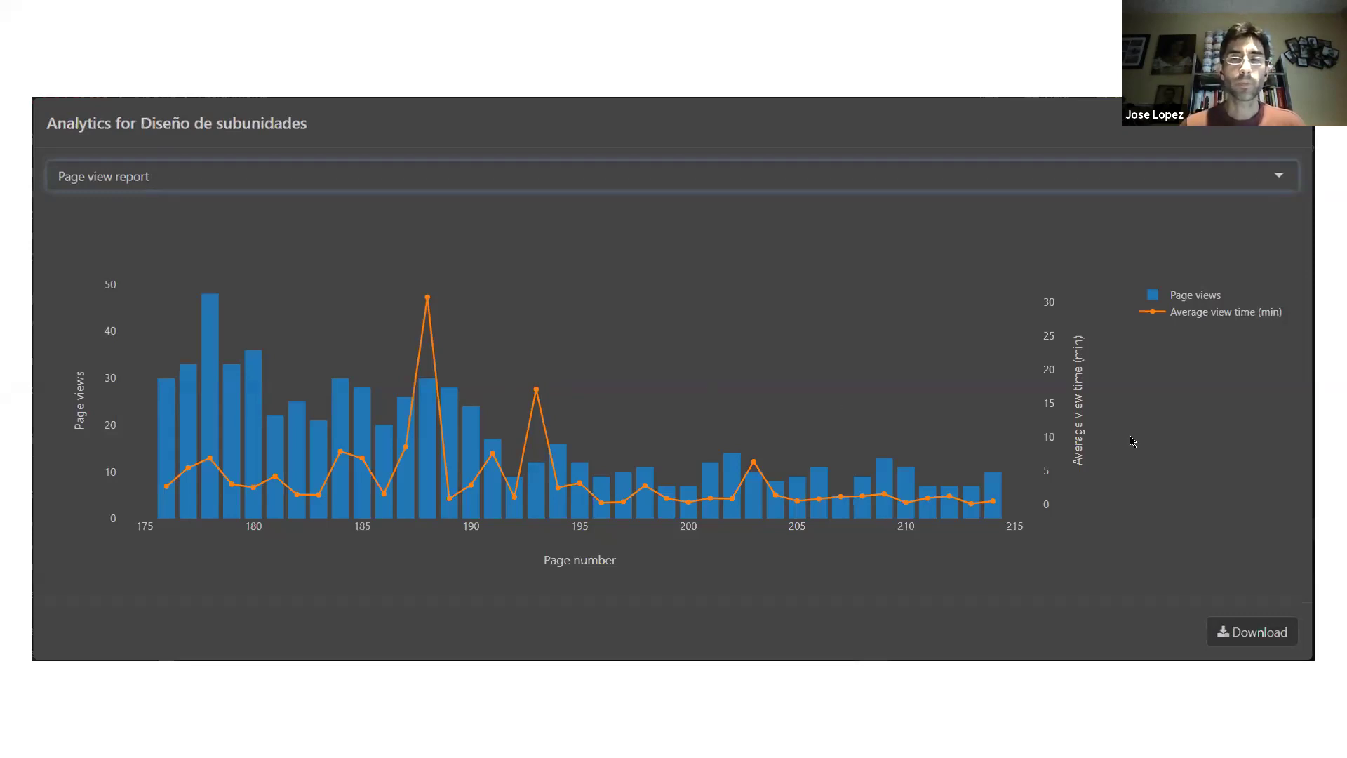
{"action": "left_click", "coordinate": [999, 628]}
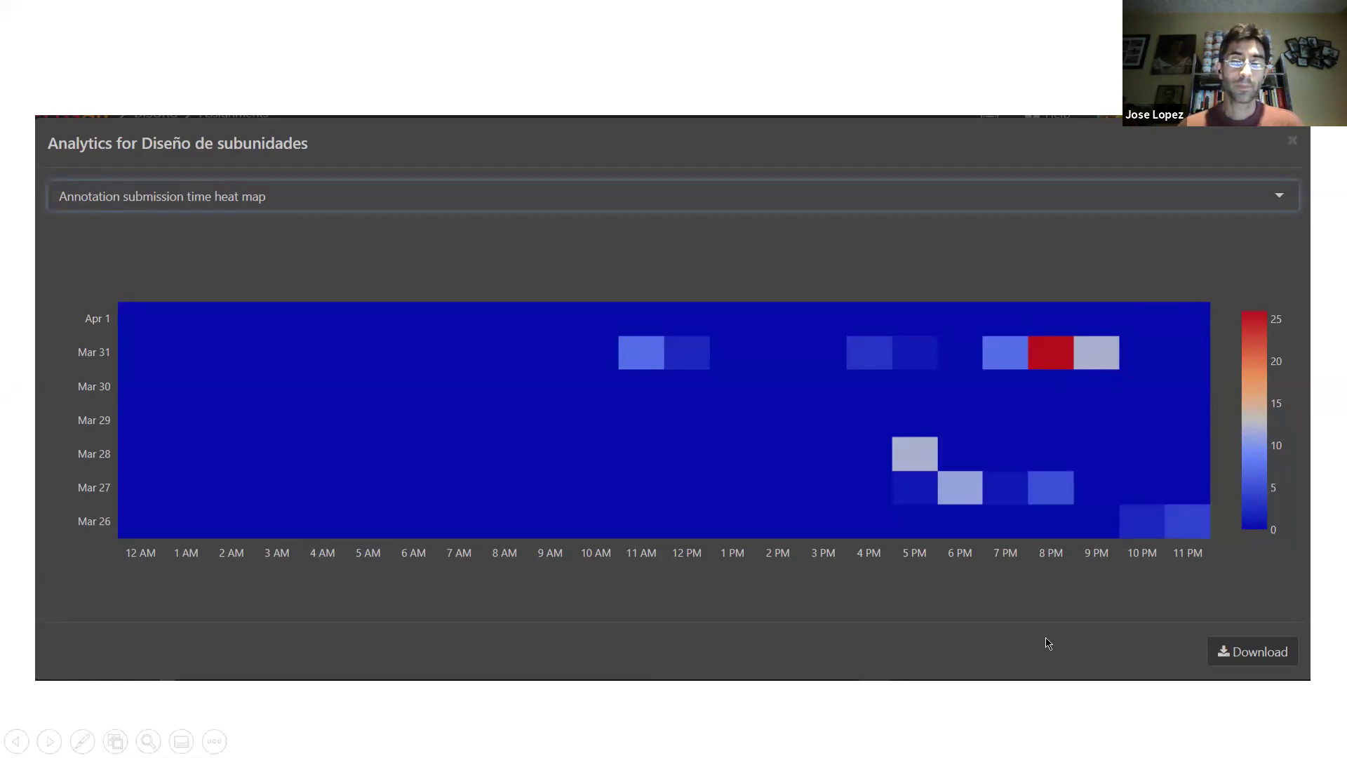
- Switch back to Perusall in the browser and open the test course's assignments overview
{"action": "left_click", "coordinate": [876, 255]}
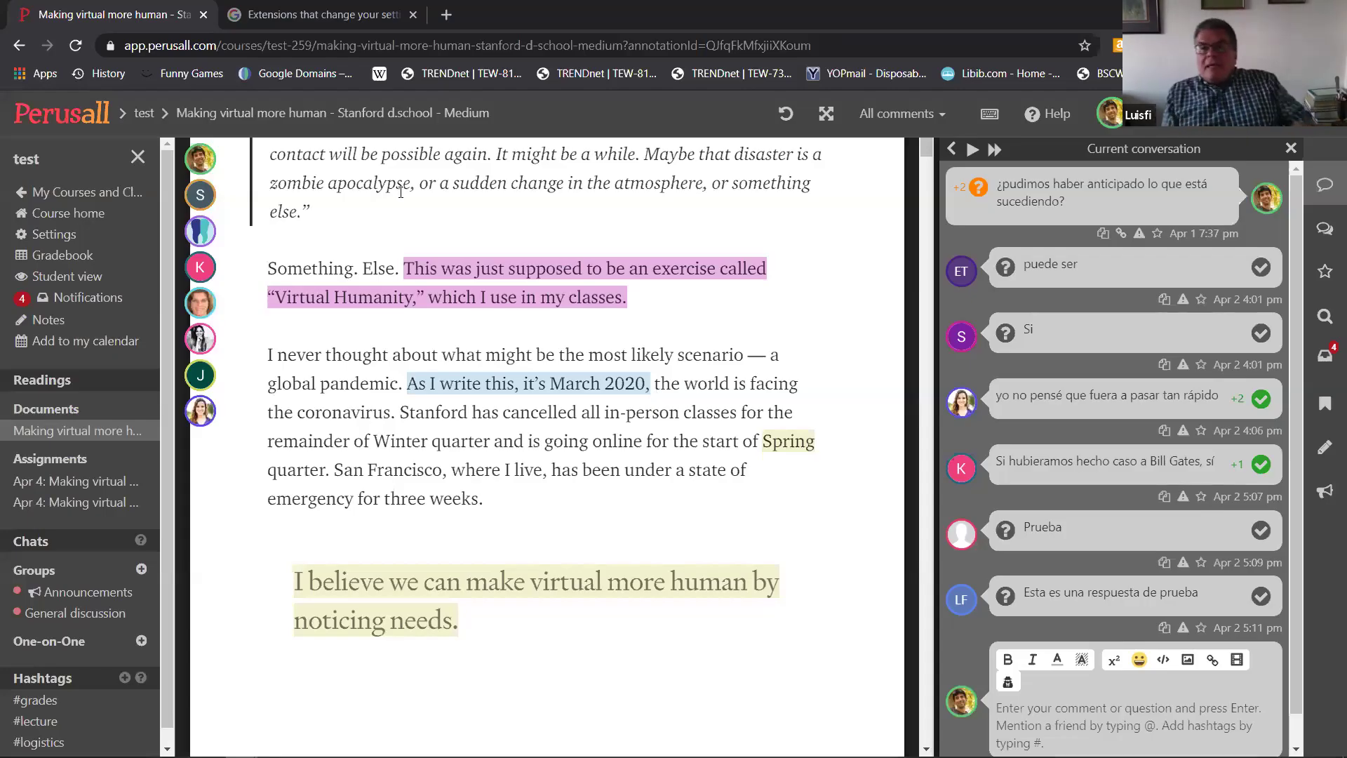
{"action": "left_click", "coordinate": [197, 120]}
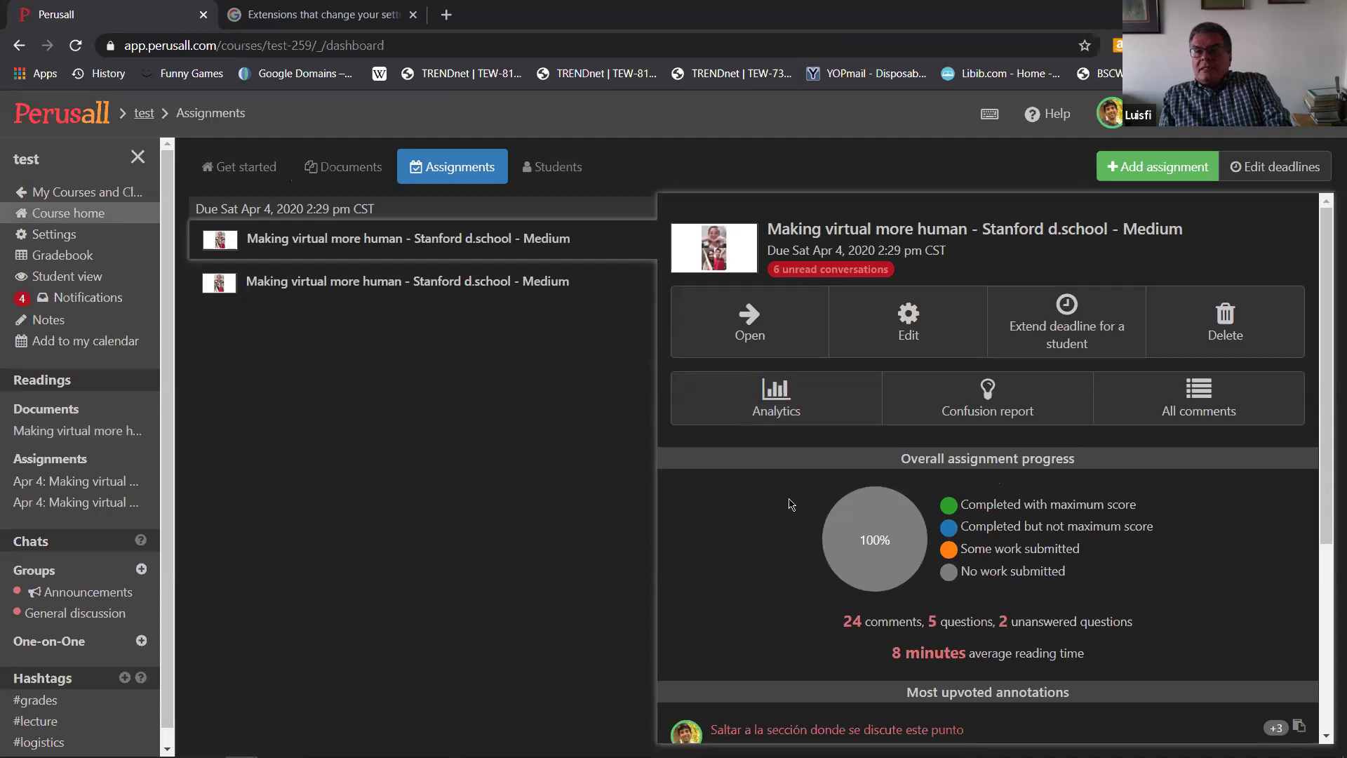
{"action": "scroll", "coordinate": [779, 457], "scroll_direction": "down", "scroll_amount": 3}
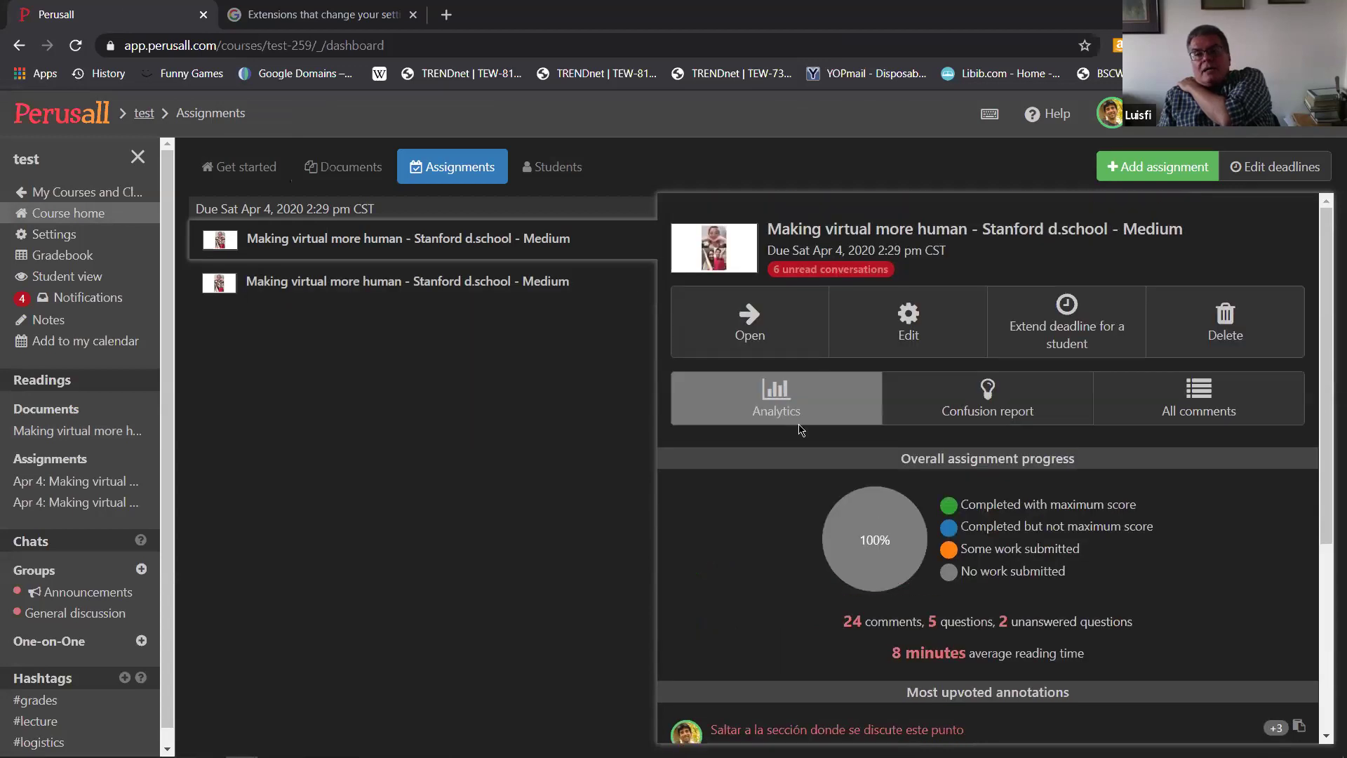
- Open the first assignment's analytics, display the Student activity report and highlight the "Viewing time" heading
{"action": "left_click", "coordinate": [786, 412]}
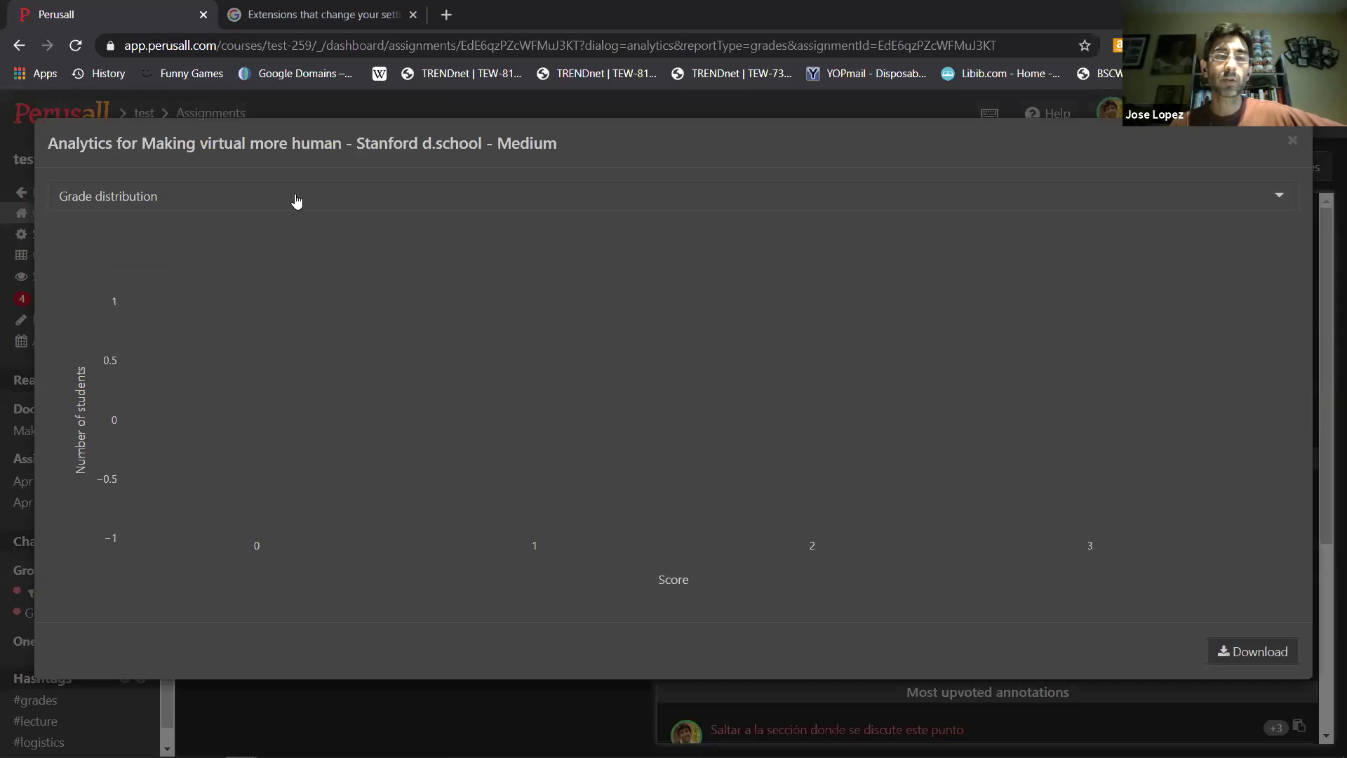
{"action": "left_click", "coordinate": [295, 197]}
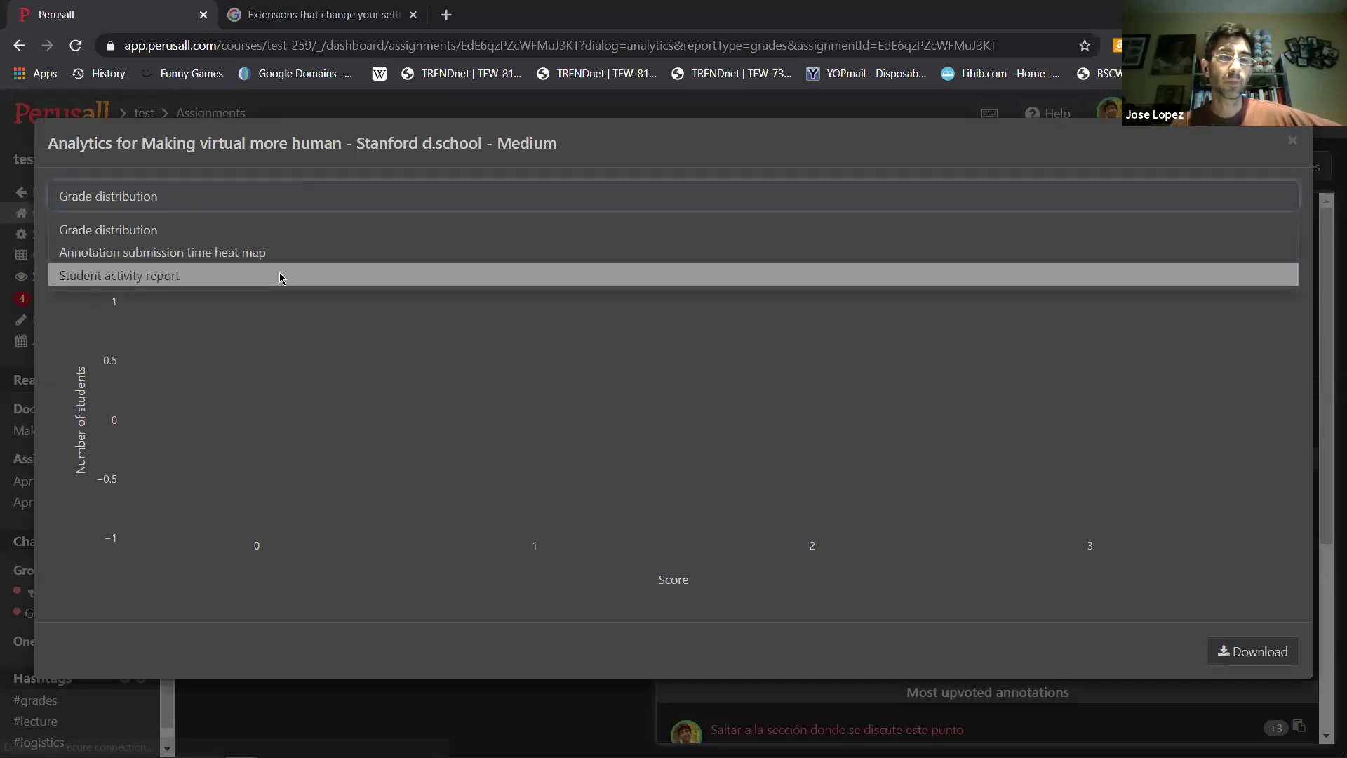
{"action": "left_click", "coordinate": [280, 275]}
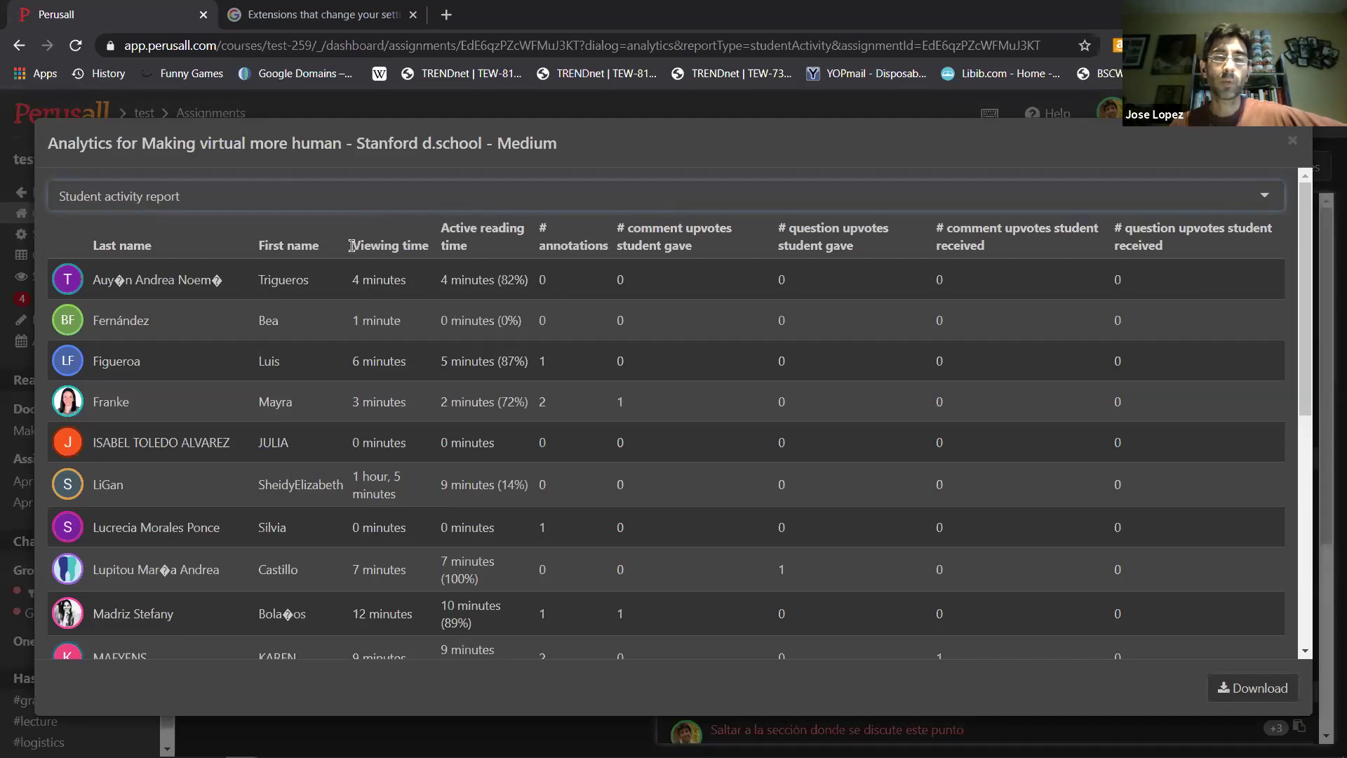
{"action": "left_click_drag", "start_coordinate": [352, 247], "coordinate": [421, 247]}
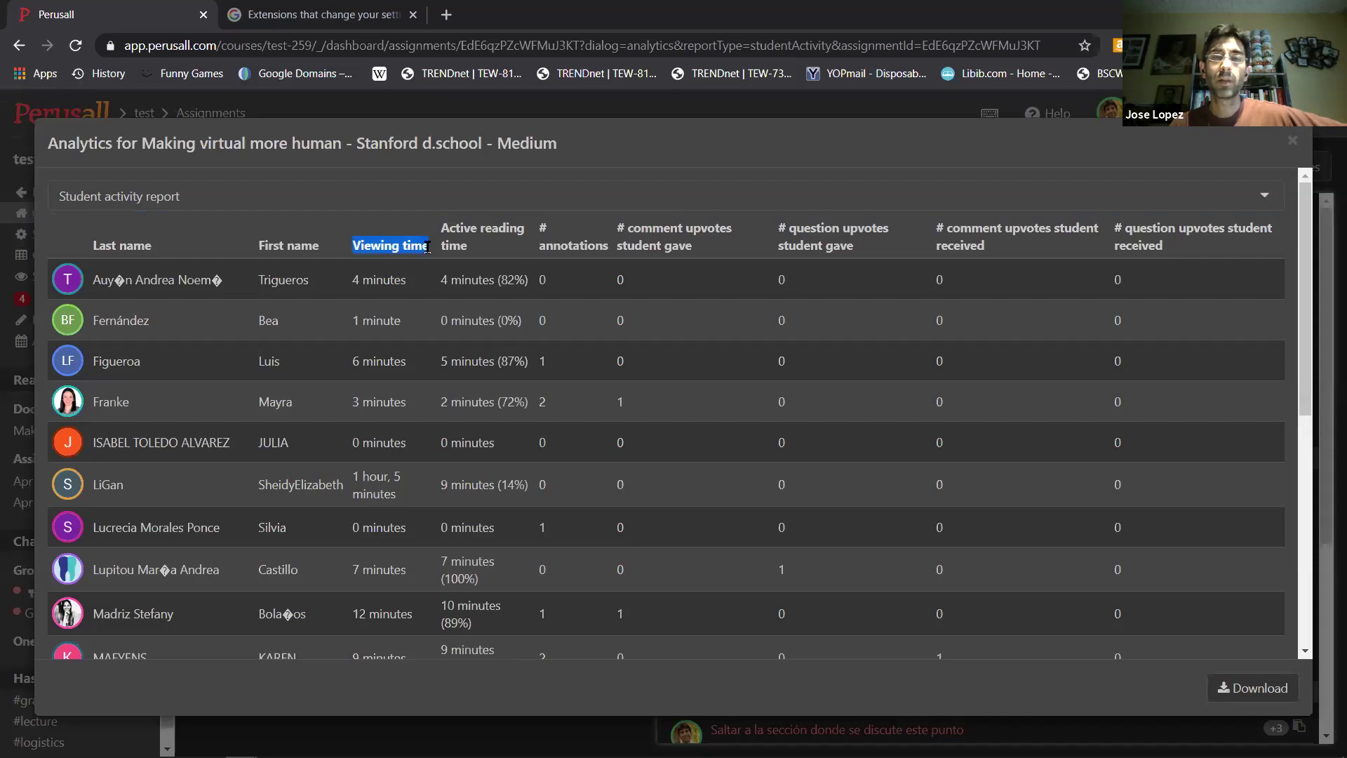
- Highlight the "Active reading time" heading in the Student activity report, close the report and view the assignment's Grade distribution analytics
{"action": "triple_click", "coordinate": [456, 237]}
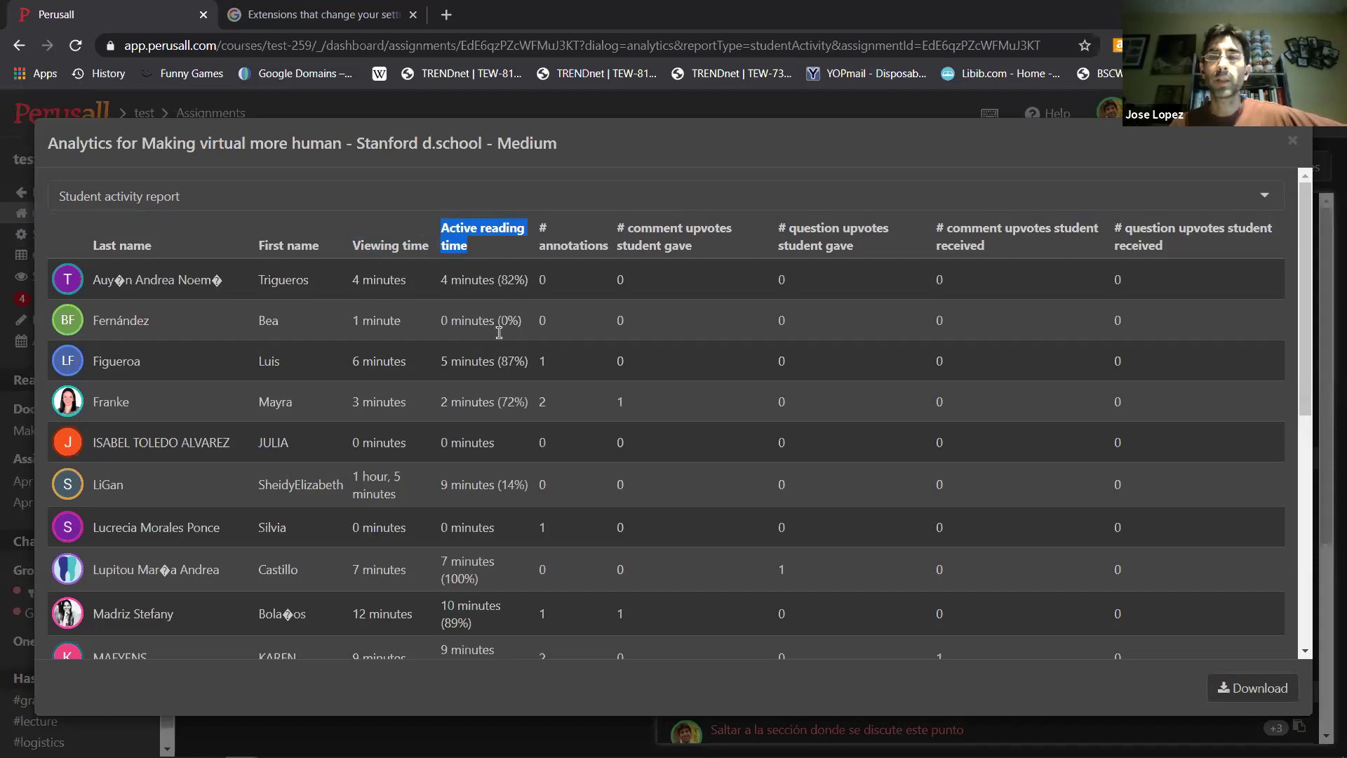
{"action": "left_click", "coordinate": [401, 284]}
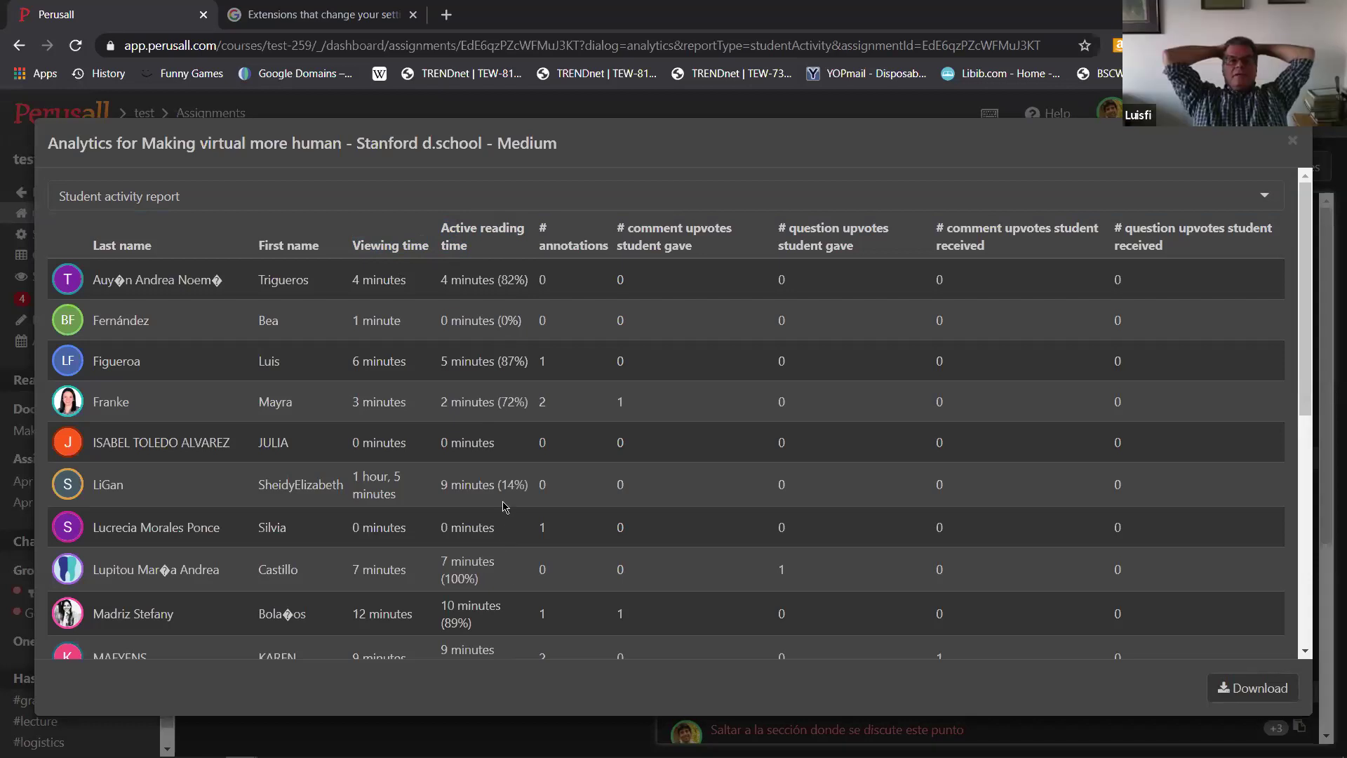
{"action": "left_click", "coordinate": [1291, 144]}
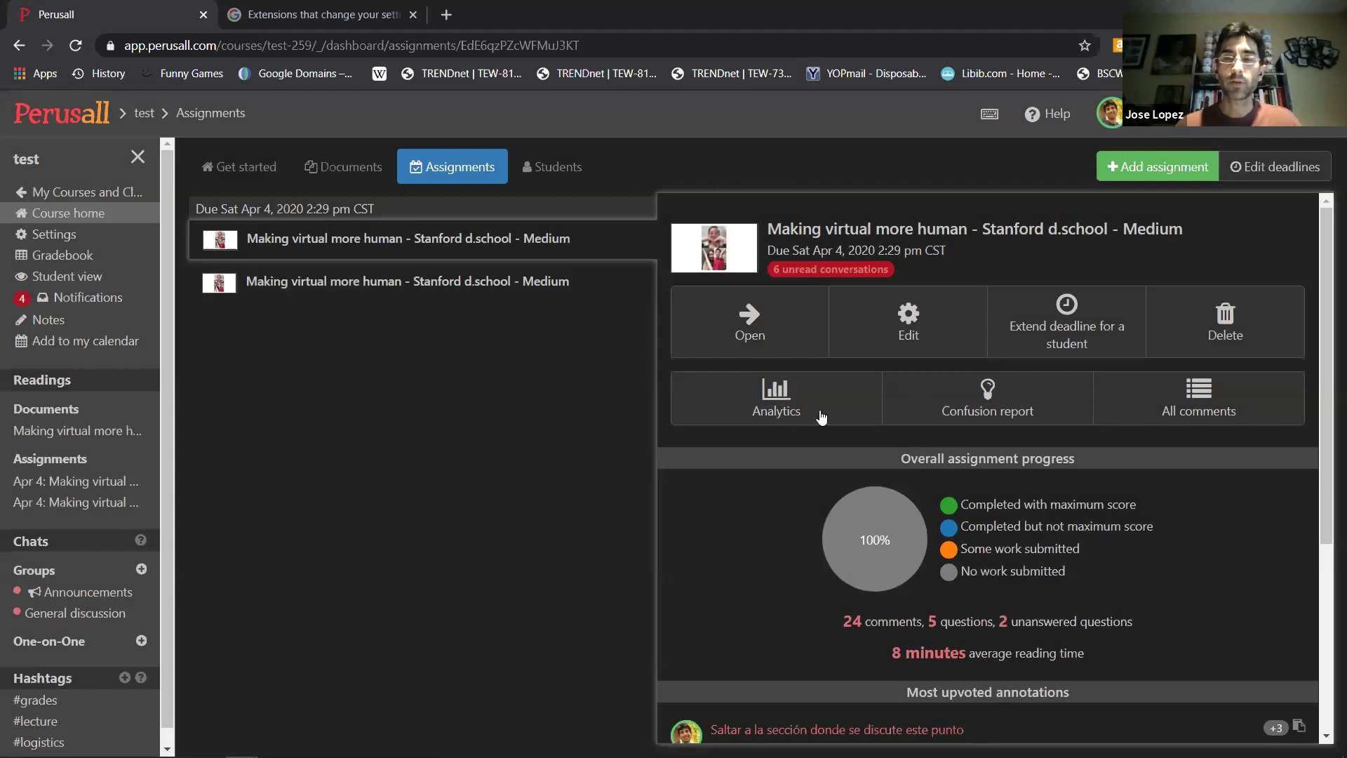
{"action": "left_click", "coordinate": [786, 404]}
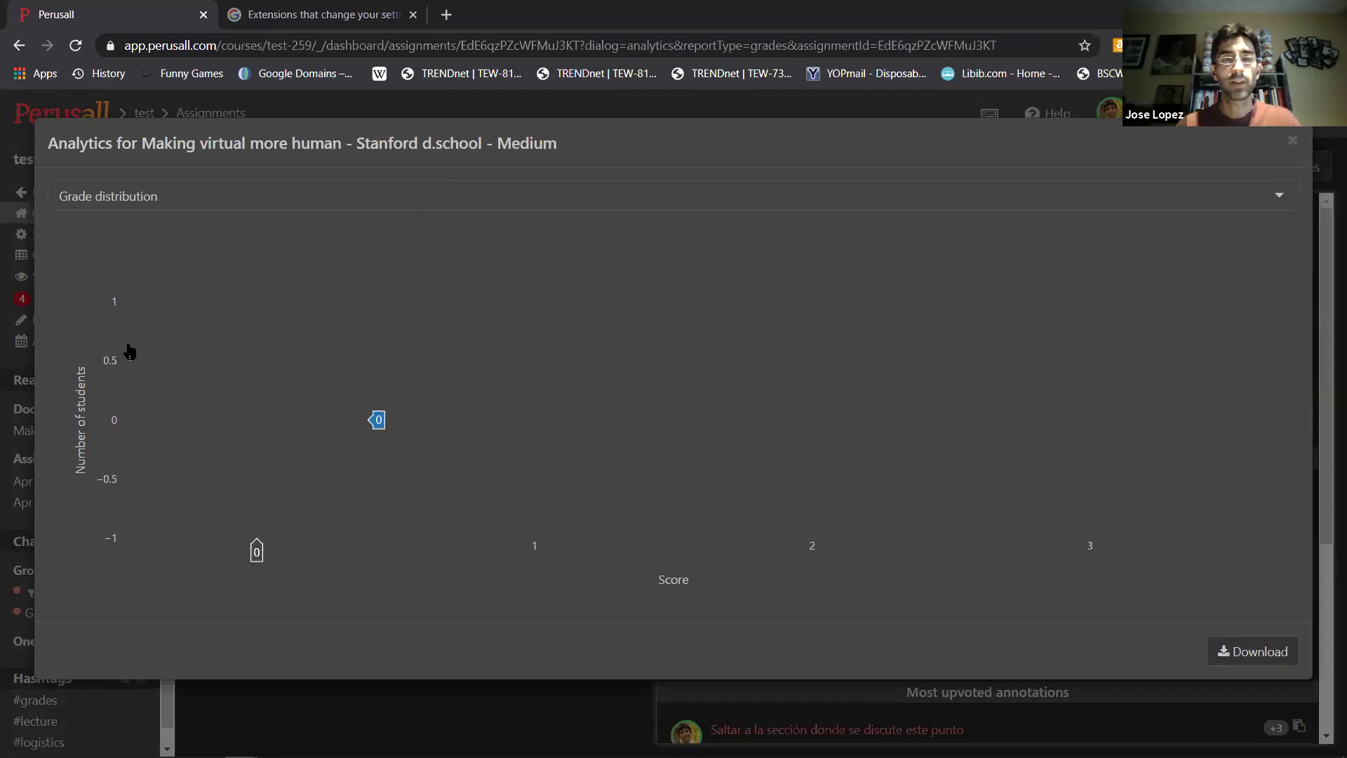
{"action": "left_click", "coordinate": [1292, 141]}
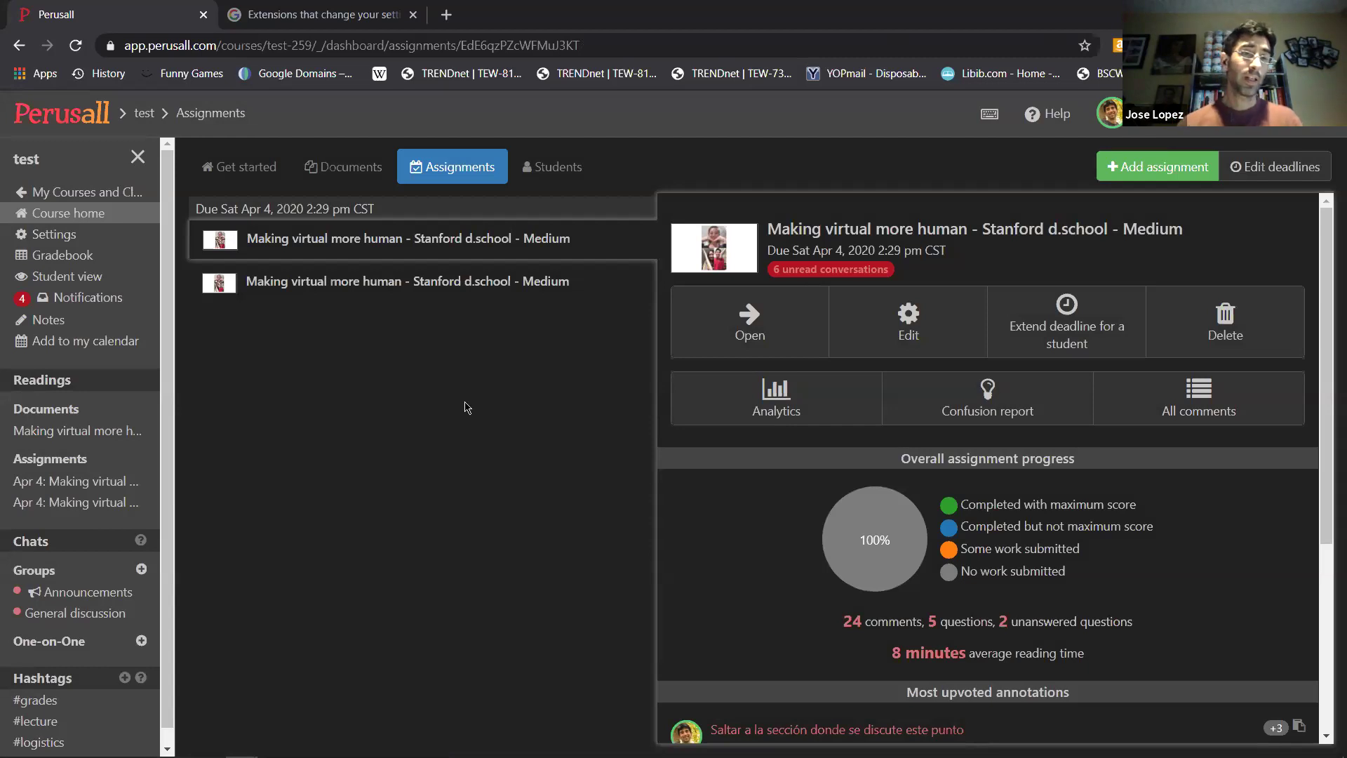
- Open the test course's Access settings, send instructor invitations with the address box left empty, and return to the General settings
{"action": "left_click", "coordinate": [83, 238]}
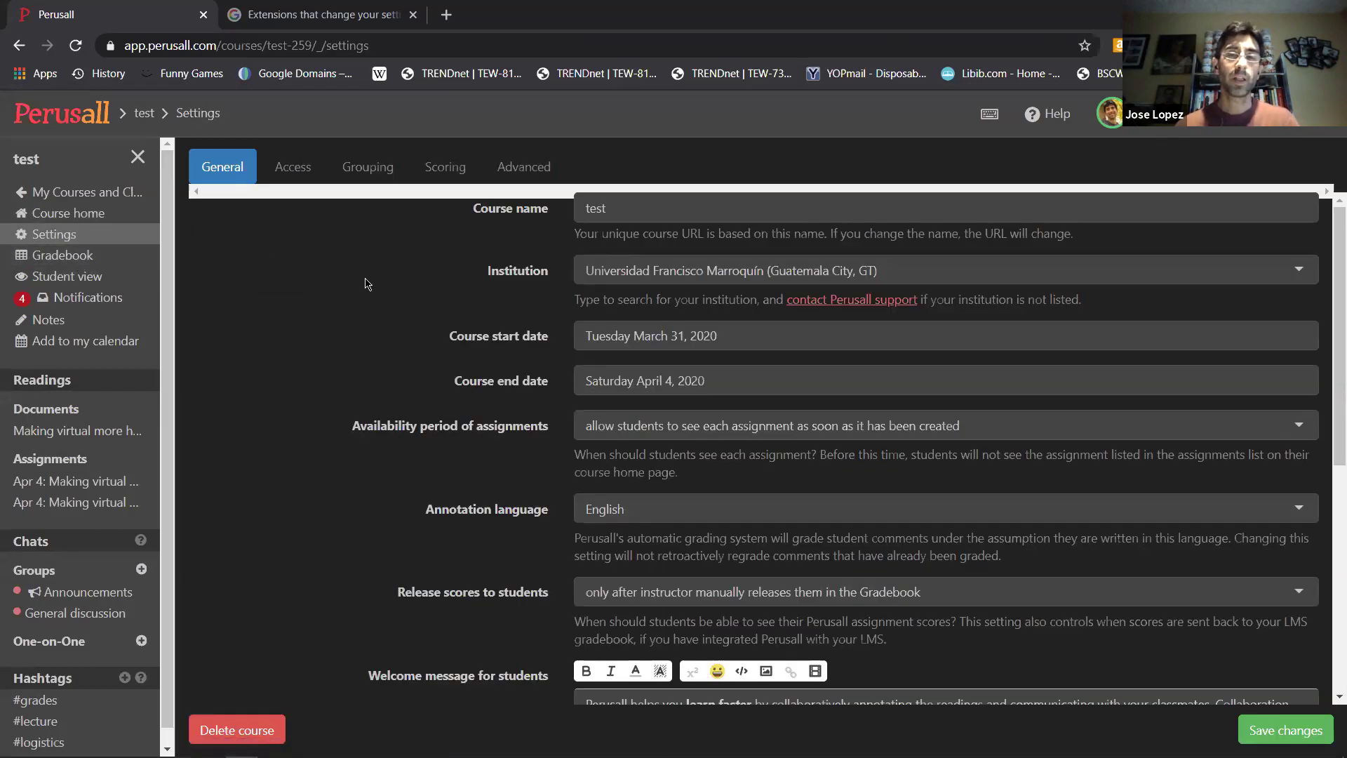
{"action": "left_click", "coordinate": [296, 168]}
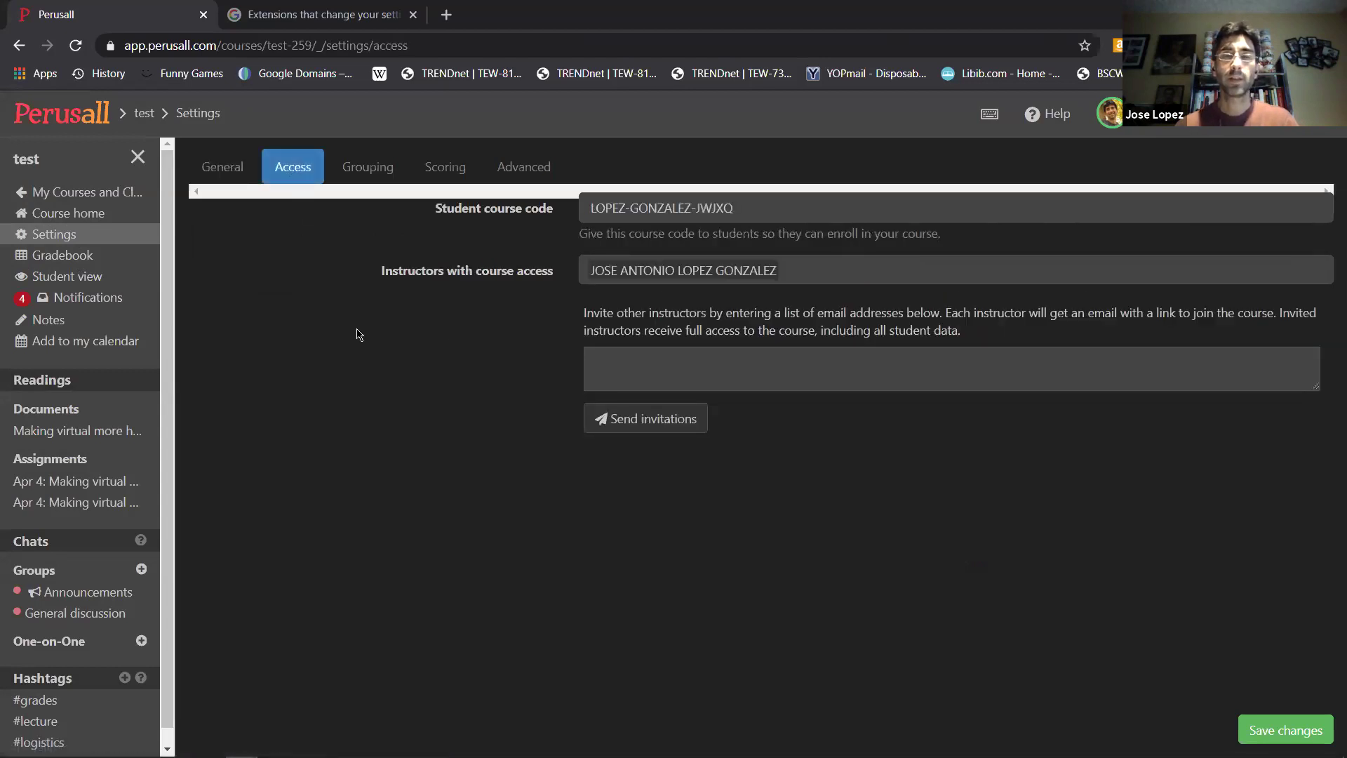
{"action": "left_click", "coordinate": [627, 435]}
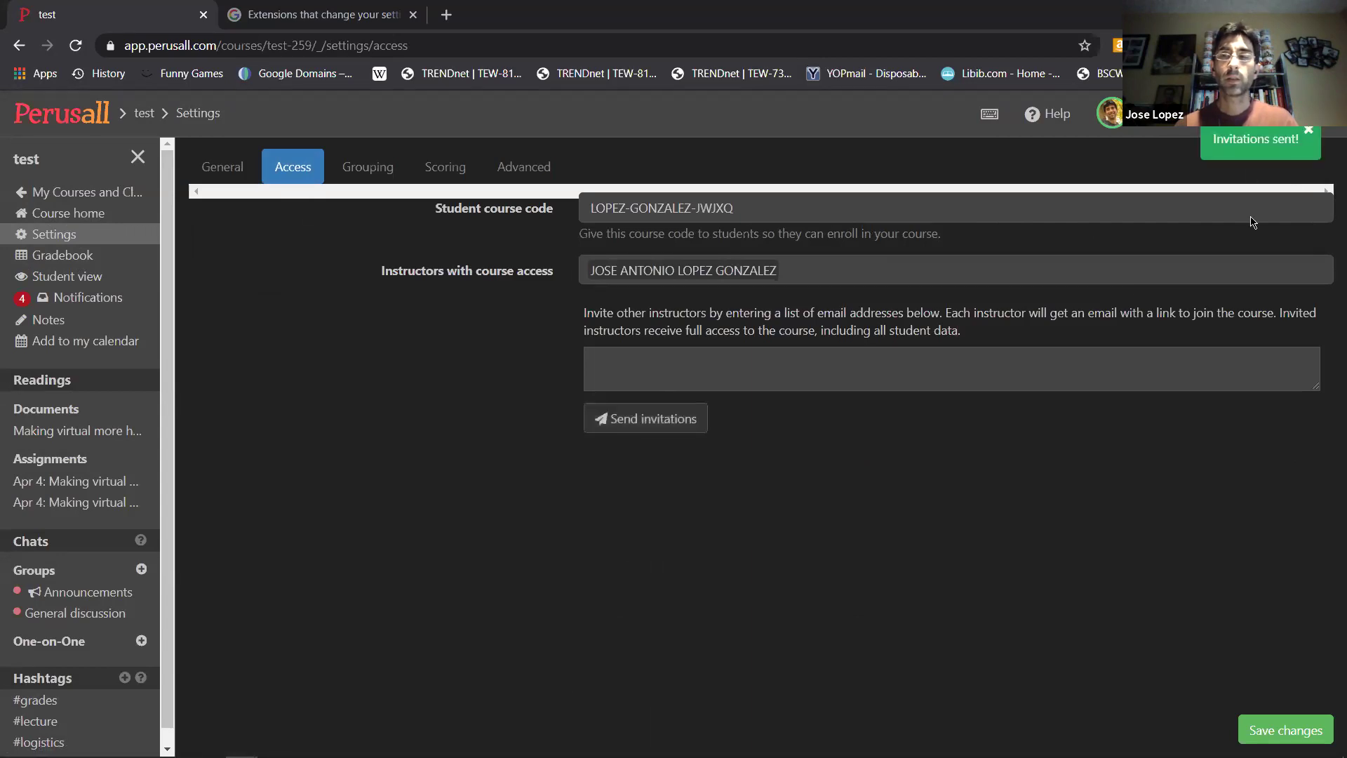
{"action": "left_click", "coordinate": [1309, 133]}
{"action": "left_click", "coordinate": [805, 363]}
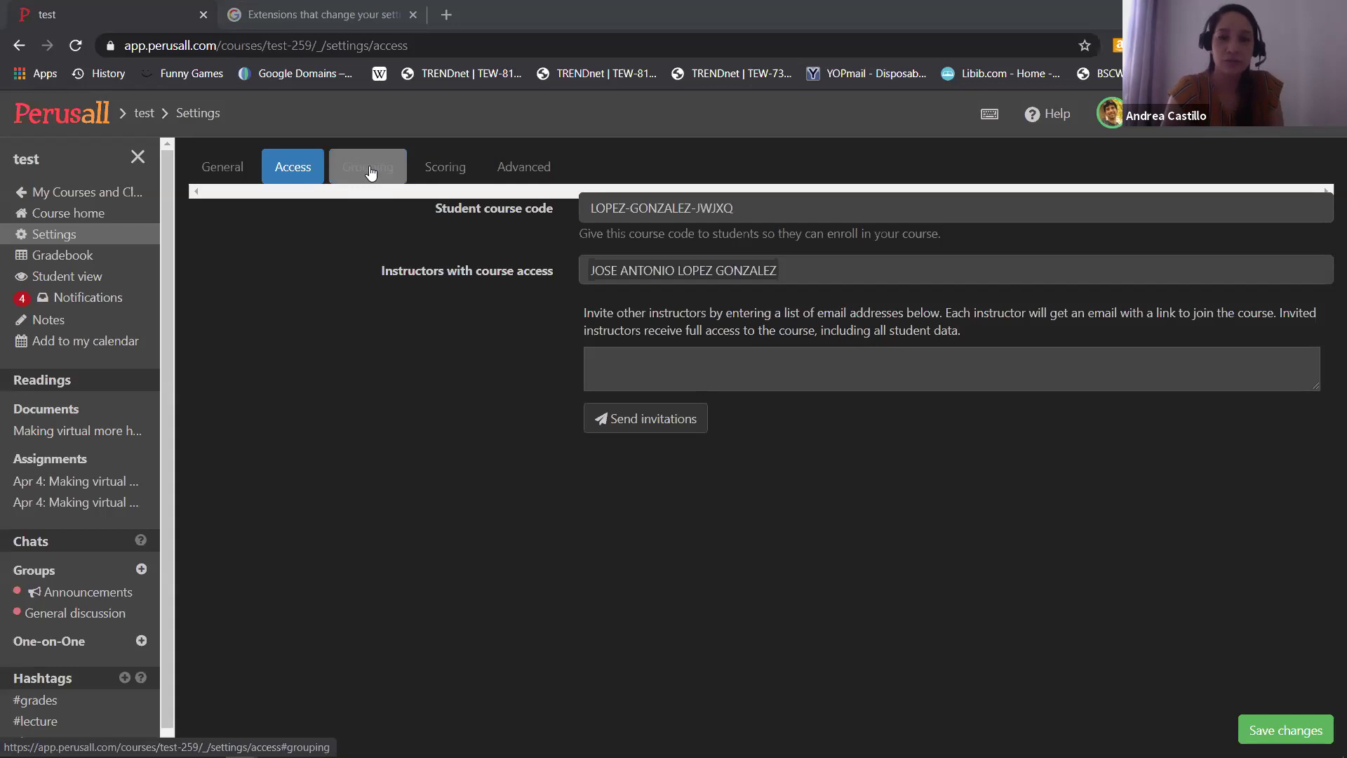
{"action": "left_click", "coordinate": [210, 168]}
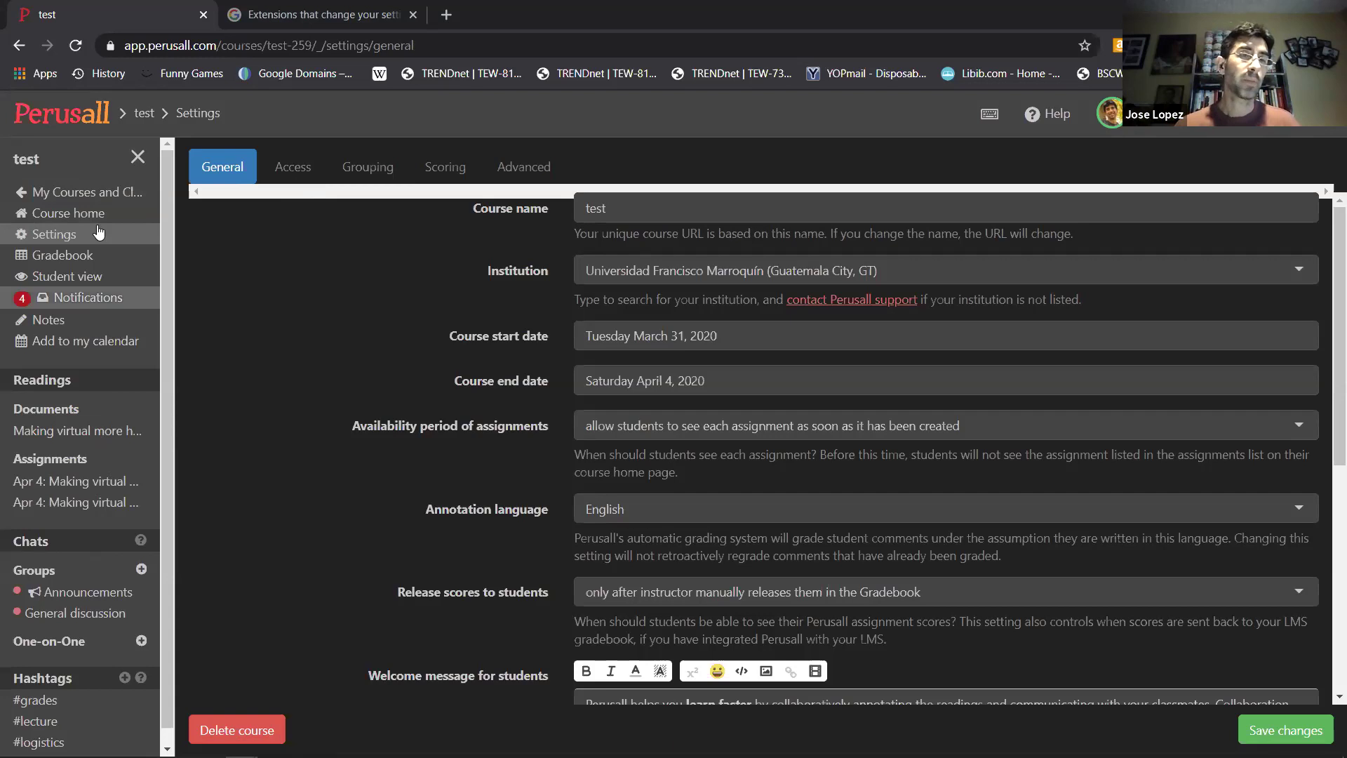
- Return to the test course home and display the details of the third student in its student list
{"action": "left_click", "coordinate": [133, 114]}
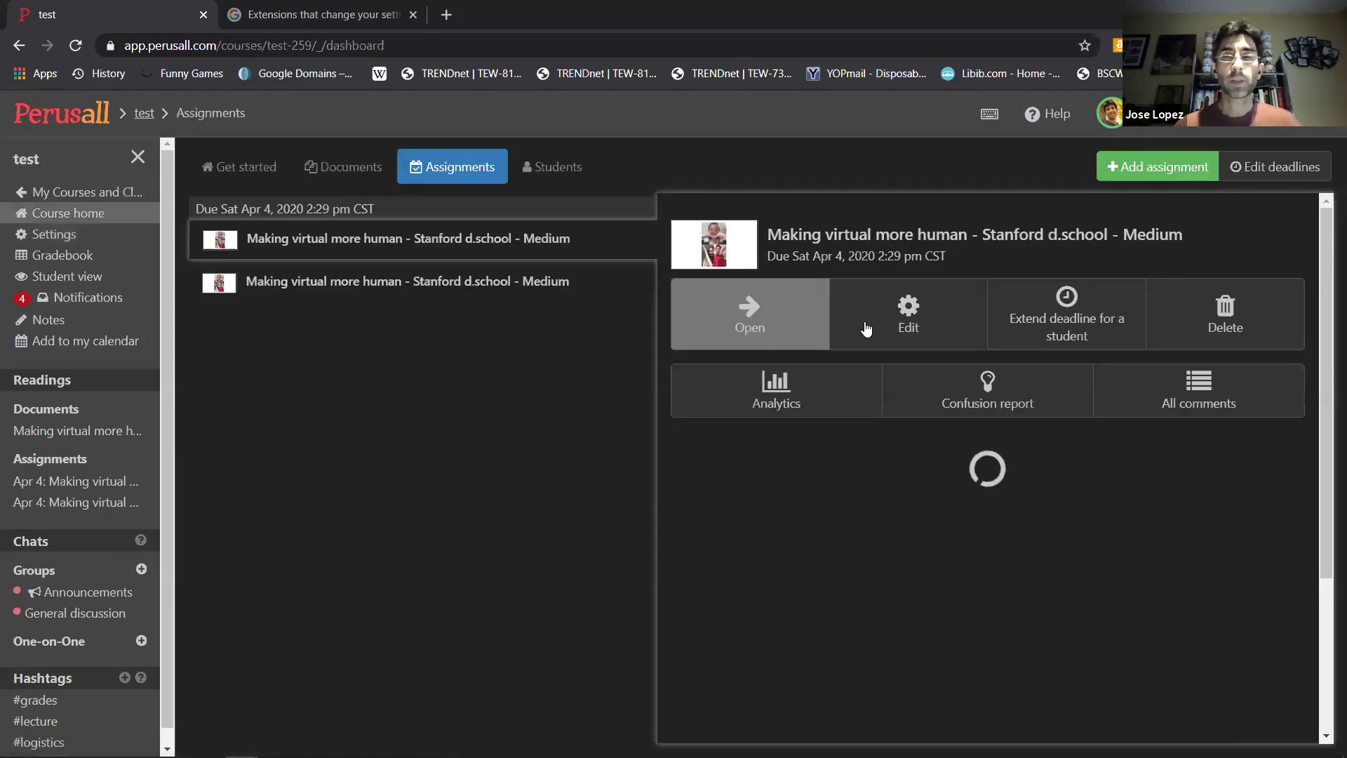
{"action": "left_click", "coordinate": [580, 174]}
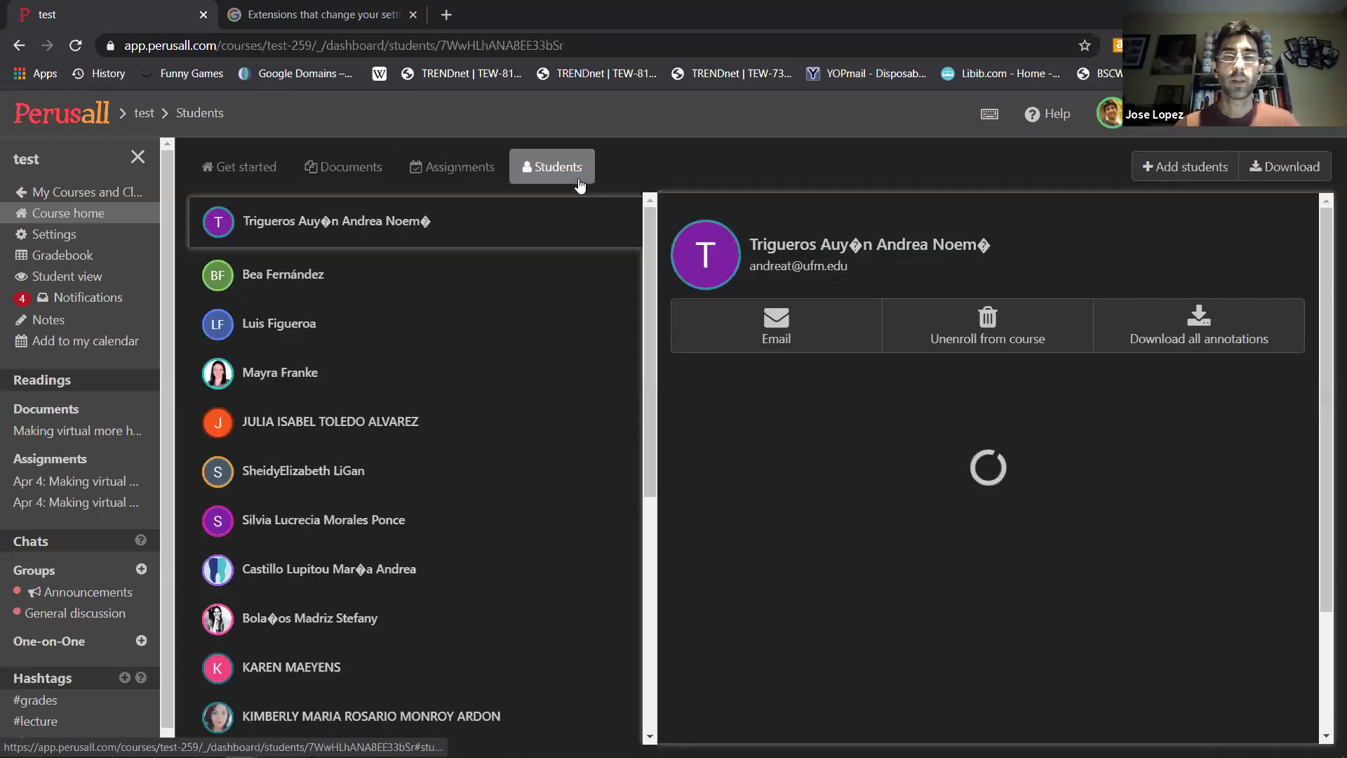
{"action": "left_click", "coordinate": [499, 330]}
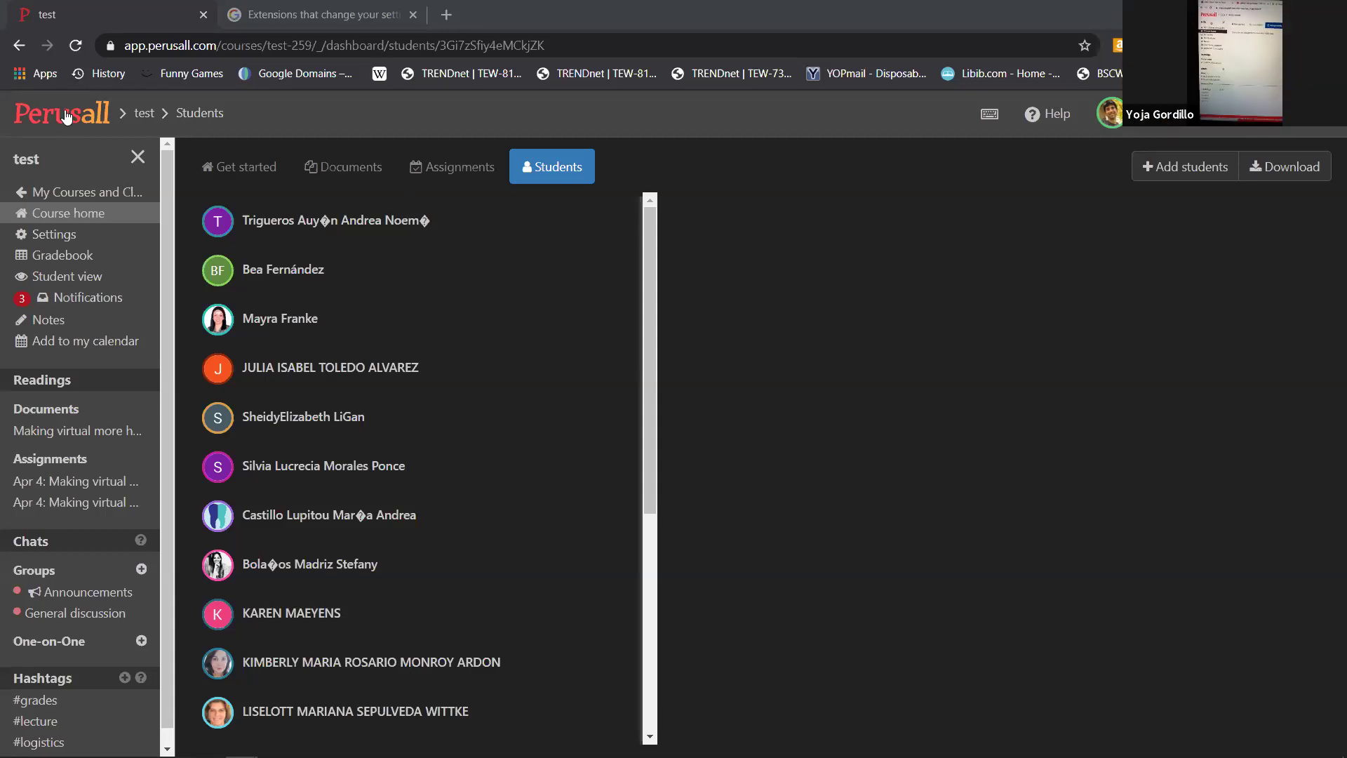
- View the Create course options from the home page, dismiss them and reopen the test course
{"action": "left_click", "coordinate": [67, 116]}
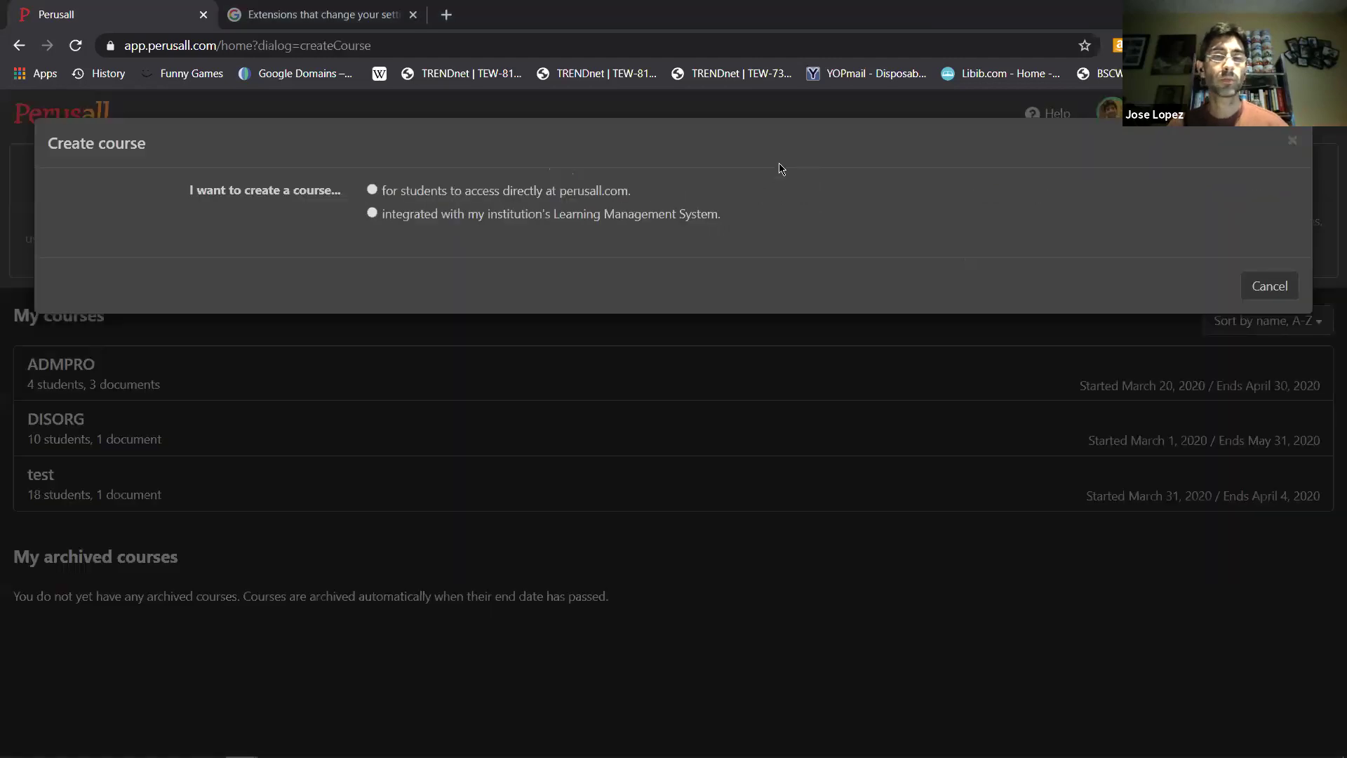
{"action": "key", "text": "Escape"}
{"action": "left_click", "coordinate": [99, 483]}
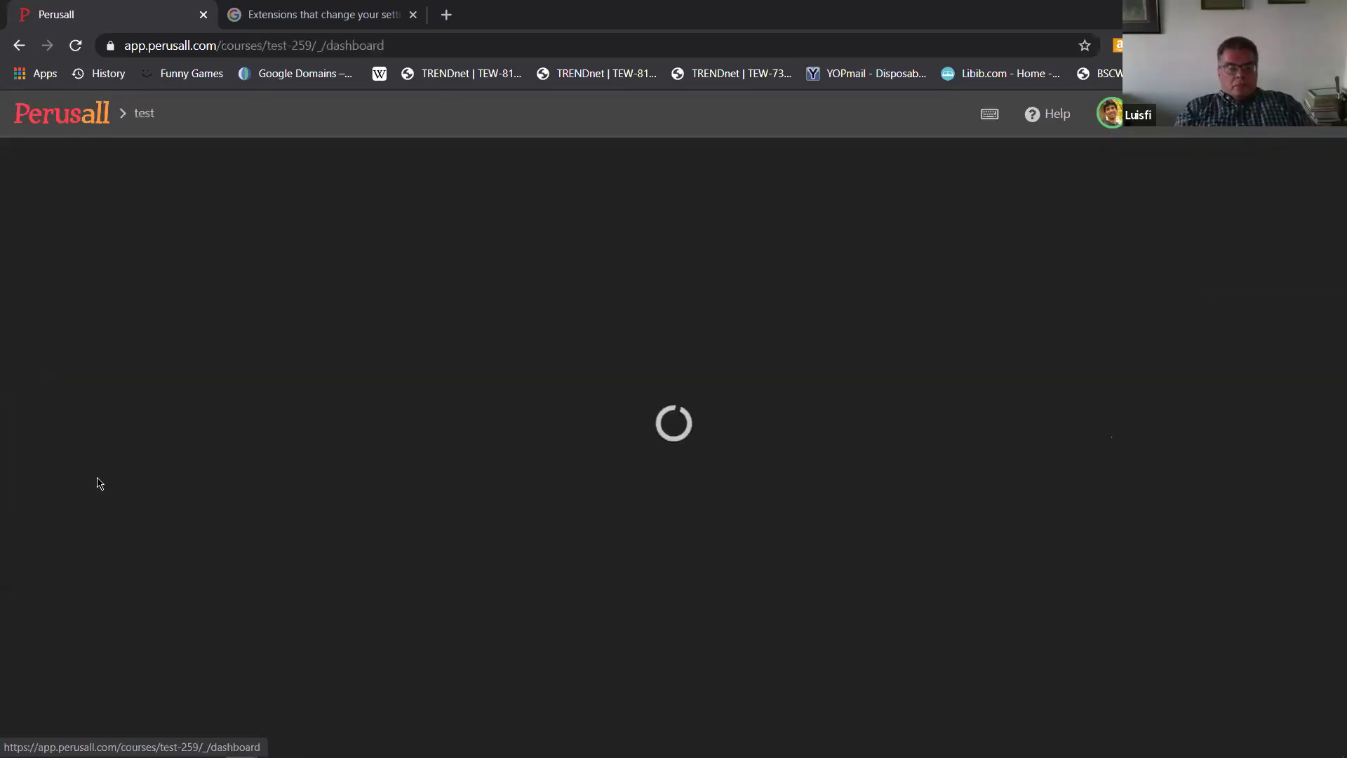
- Show the options for adding course documents, bring up the file chooser for documents from the computer and cancel it
{"action": "left_click", "coordinate": [346, 173]}
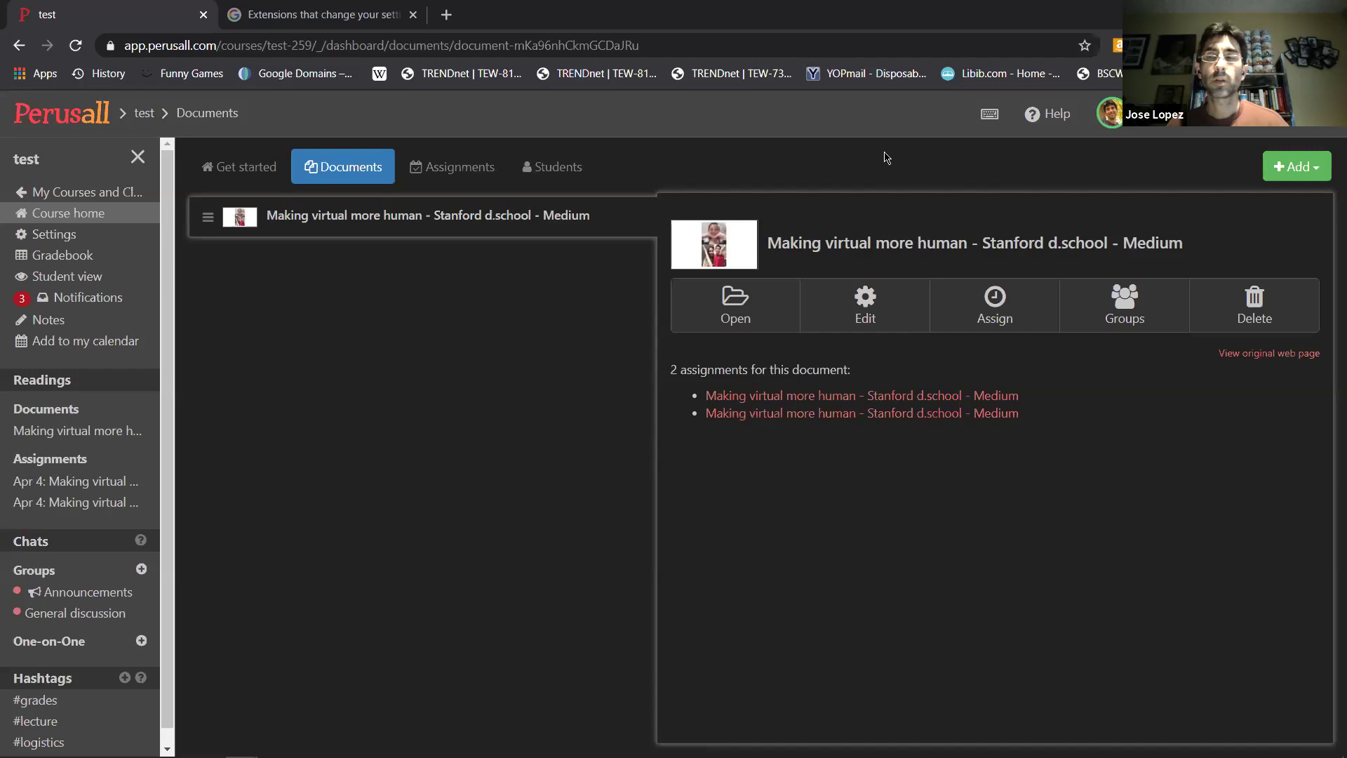
{"action": "left_click", "coordinate": [1291, 169]}
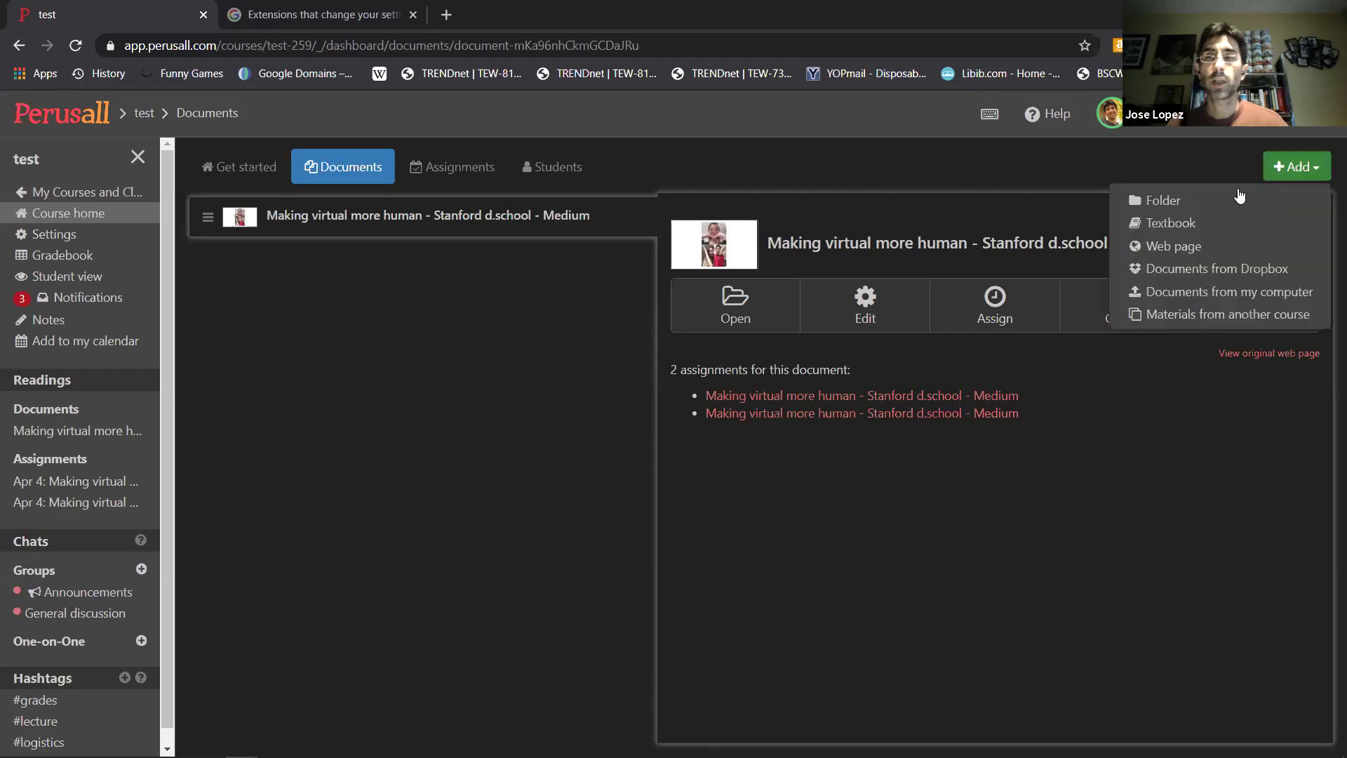
{"action": "left_click", "coordinate": [1189, 292]}
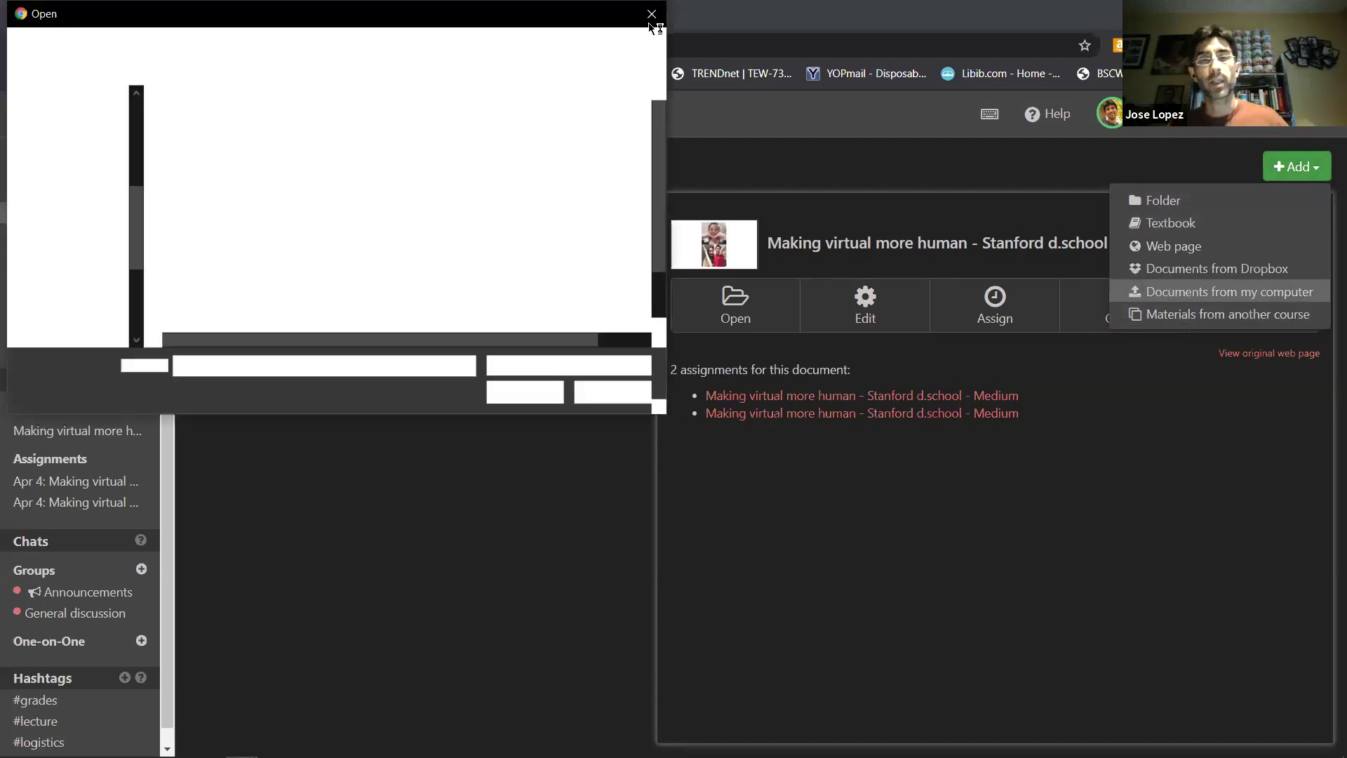
{"action": "key", "text": "Escape"}
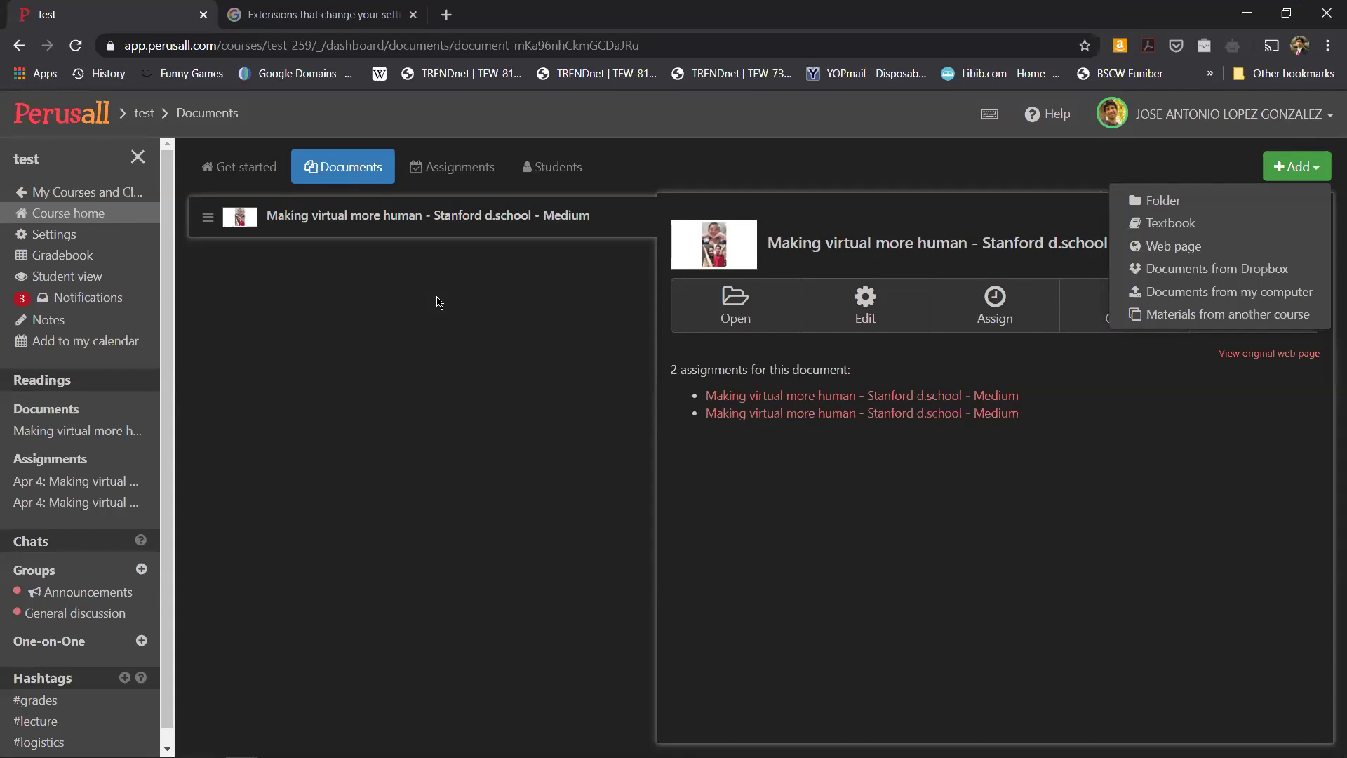
{"action": "left_click", "coordinate": [552, 323]}
- Begin a new assignment for "Making virtual more human - Stanford d.school - Medium", show its name and deadline settings, and discard it
{"action": "left_click", "coordinate": [461, 172]}
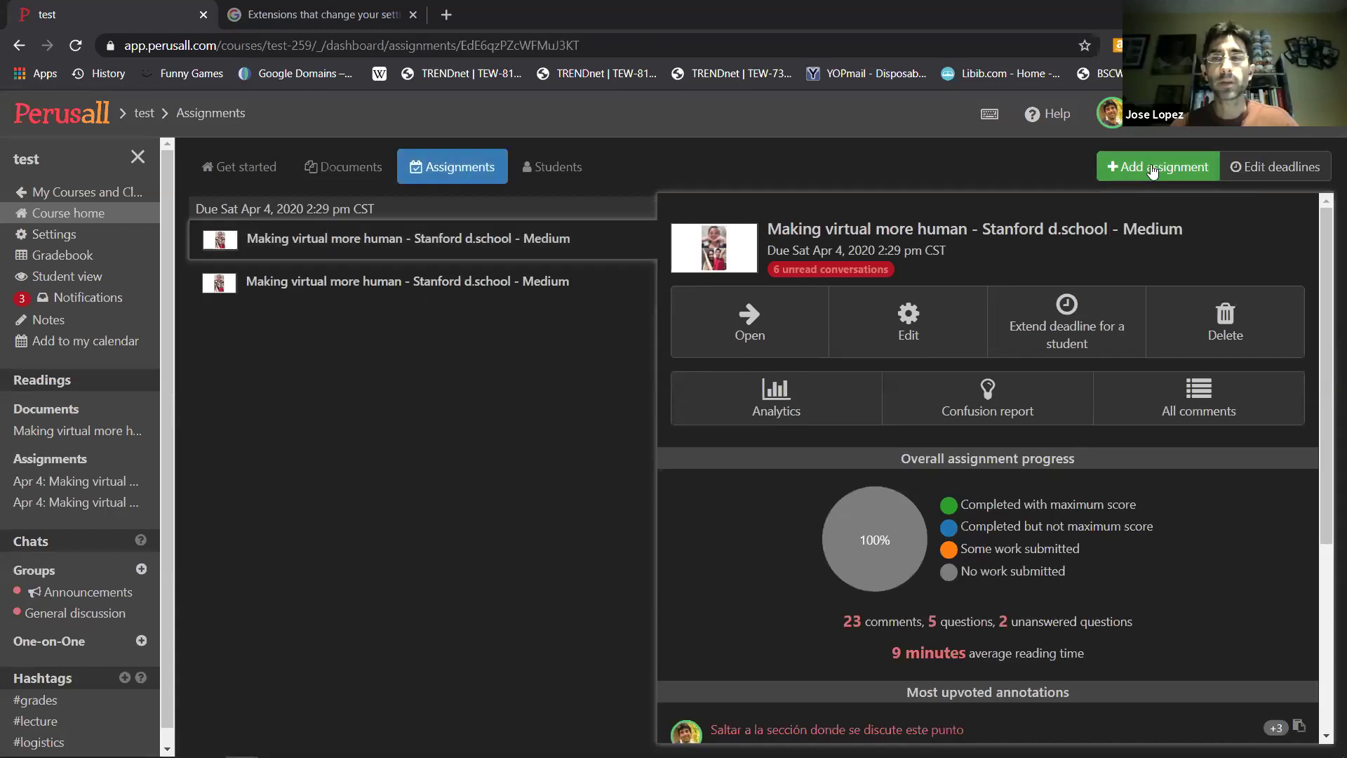
{"action": "left_click", "coordinate": [1153, 172]}
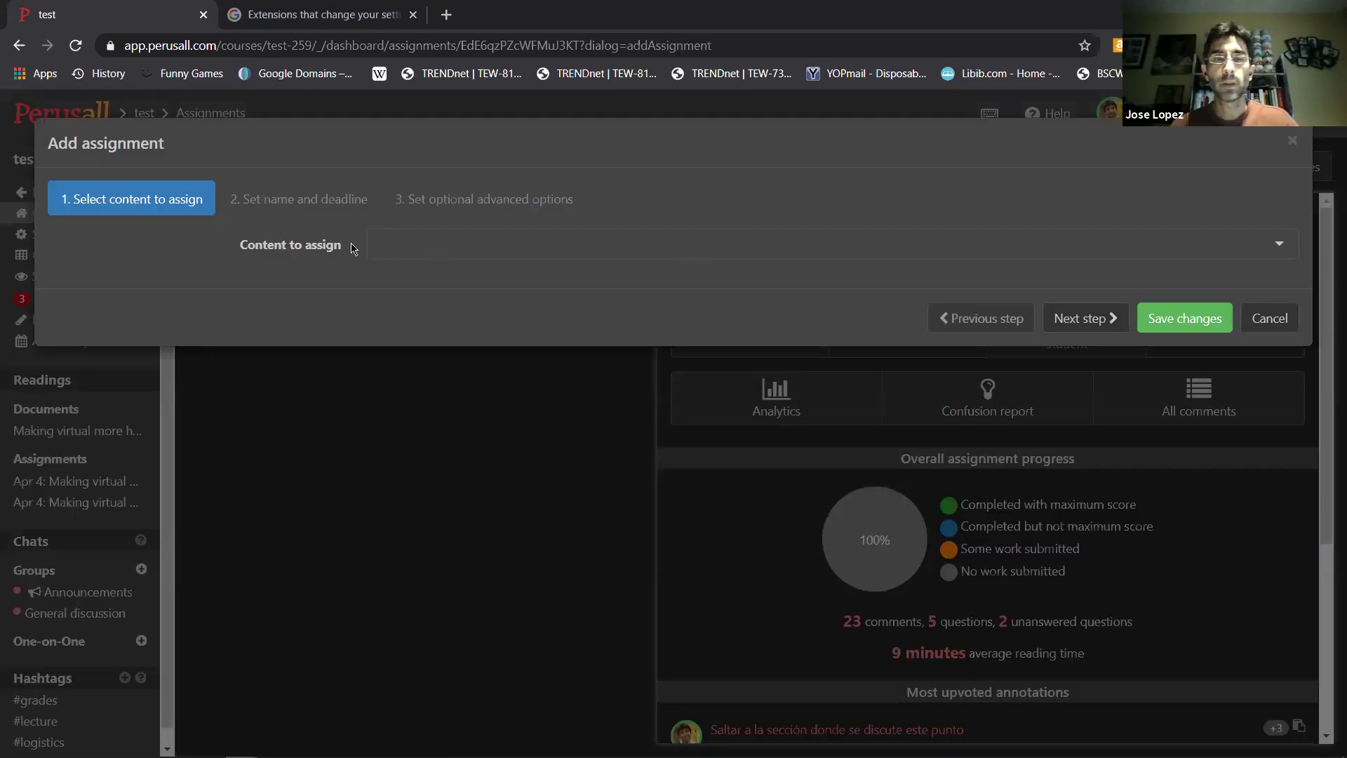
{"action": "left_click", "coordinate": [382, 244]}
{"action": "left_click", "coordinate": [394, 281]}
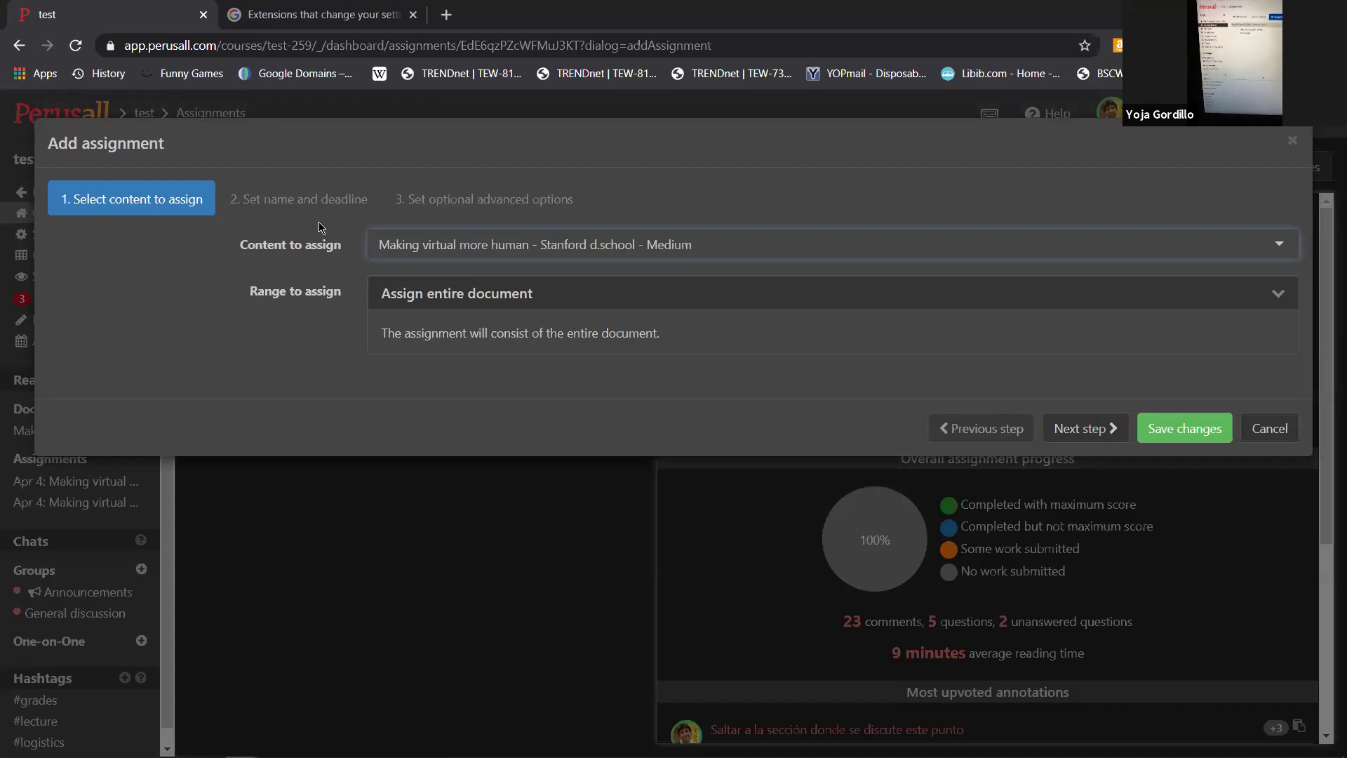
{"action": "left_click", "coordinate": [317, 214]}
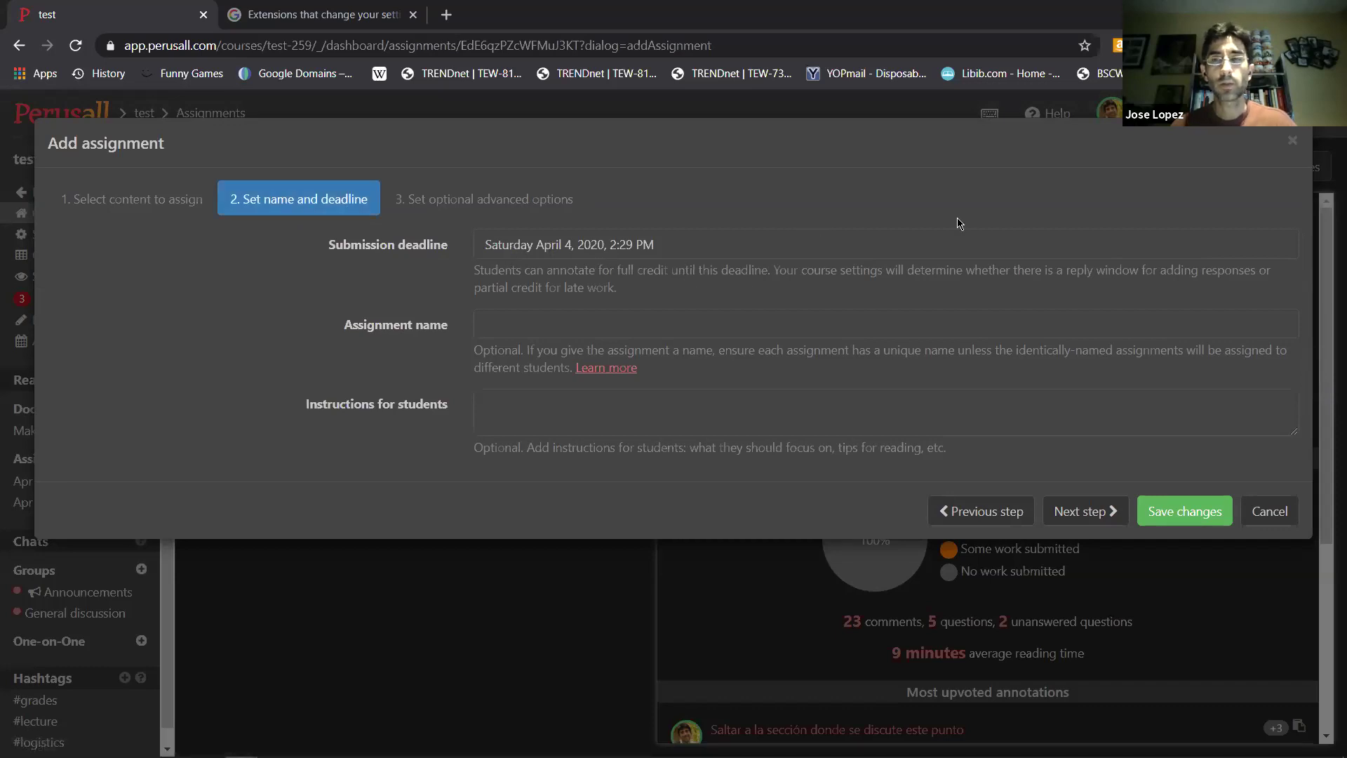
{"action": "left_click", "coordinate": [1292, 141]}
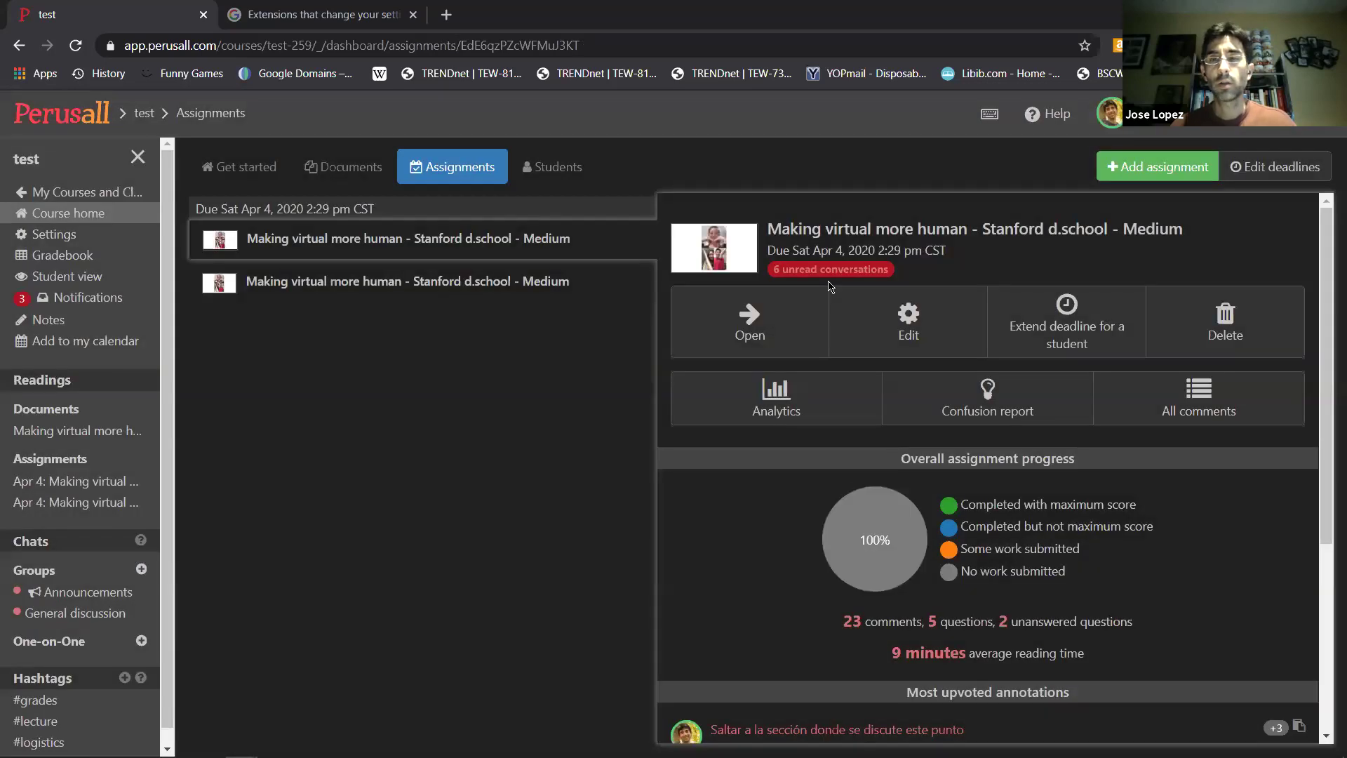
- View the submission deadlines of both assignments in the bulk deadline editor and close it without changes
{"action": "left_click", "coordinate": [1266, 176]}
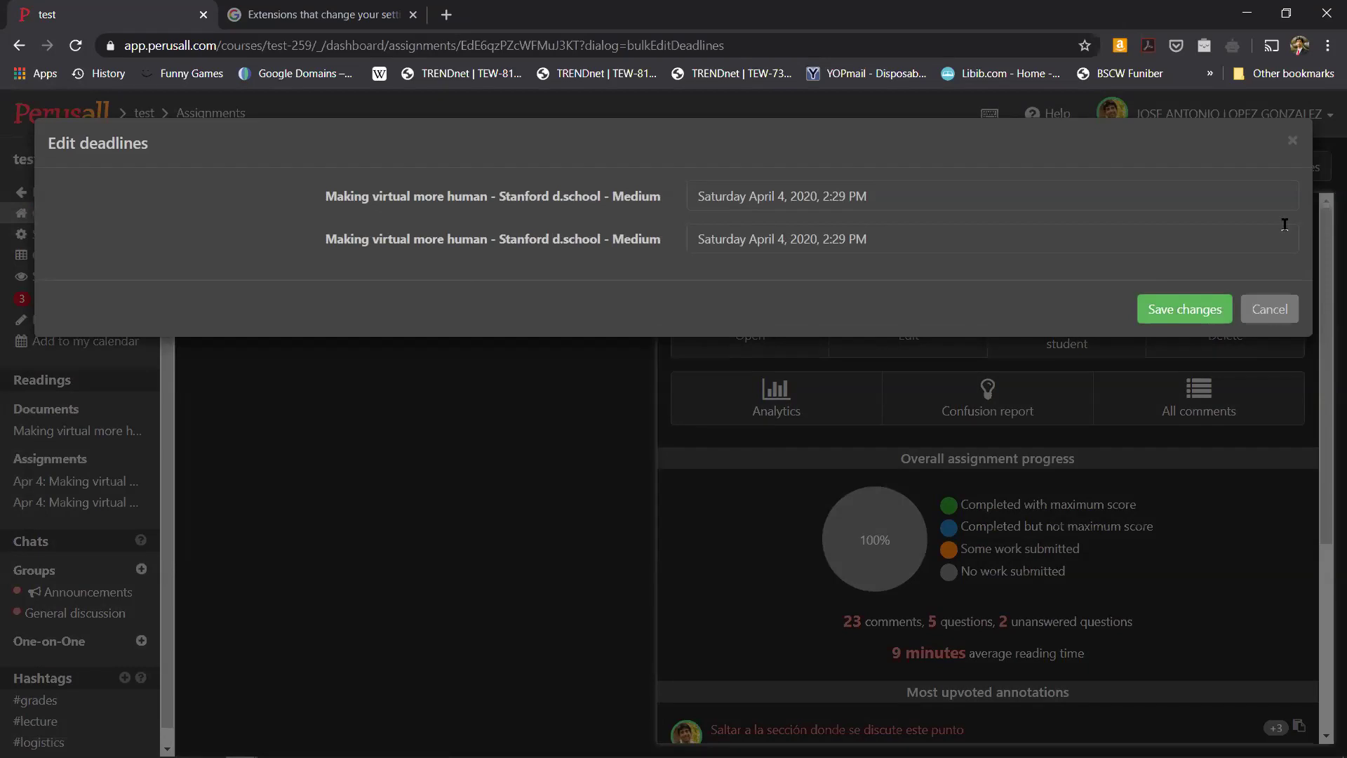
{"action": "left_click", "coordinate": [1292, 141]}
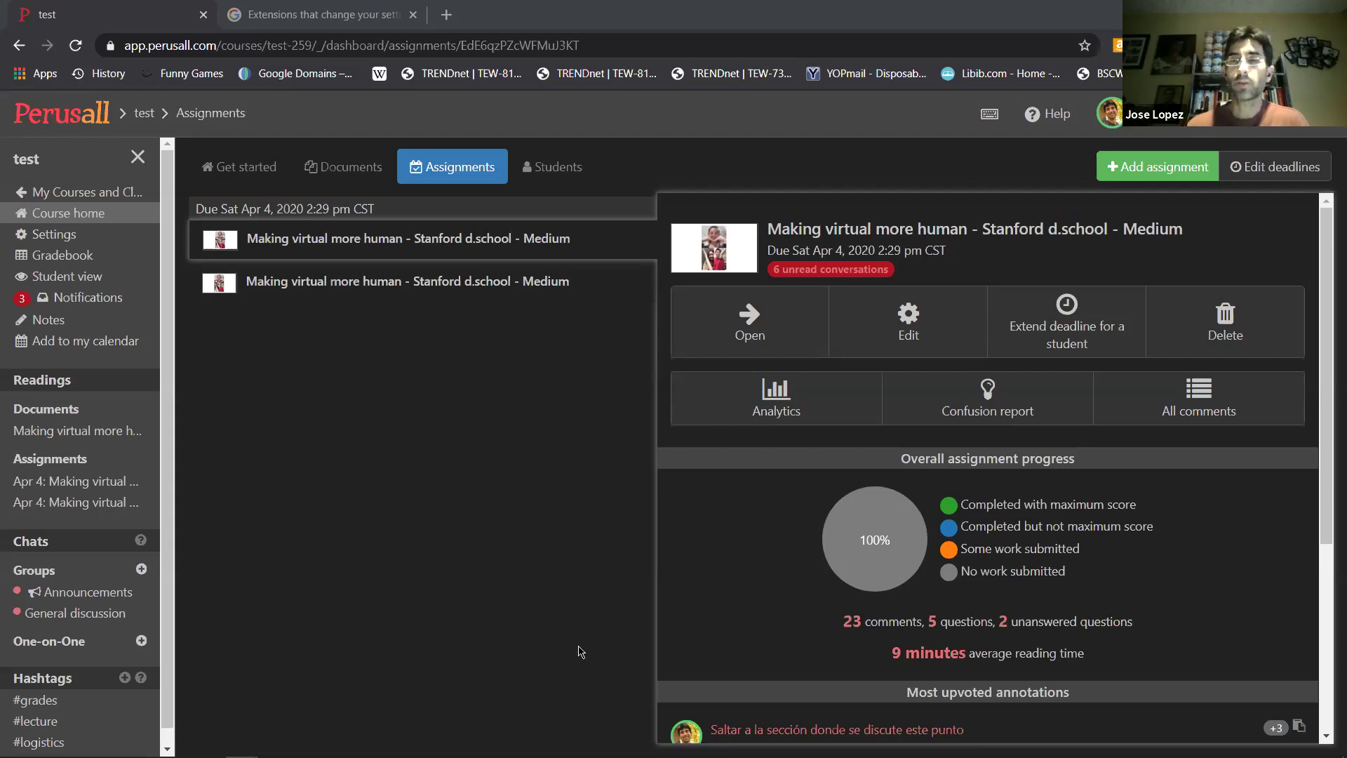
{"action": "left_click", "coordinate": [1267, 177]}
{"action": "left_click", "coordinate": [1290, 141]}
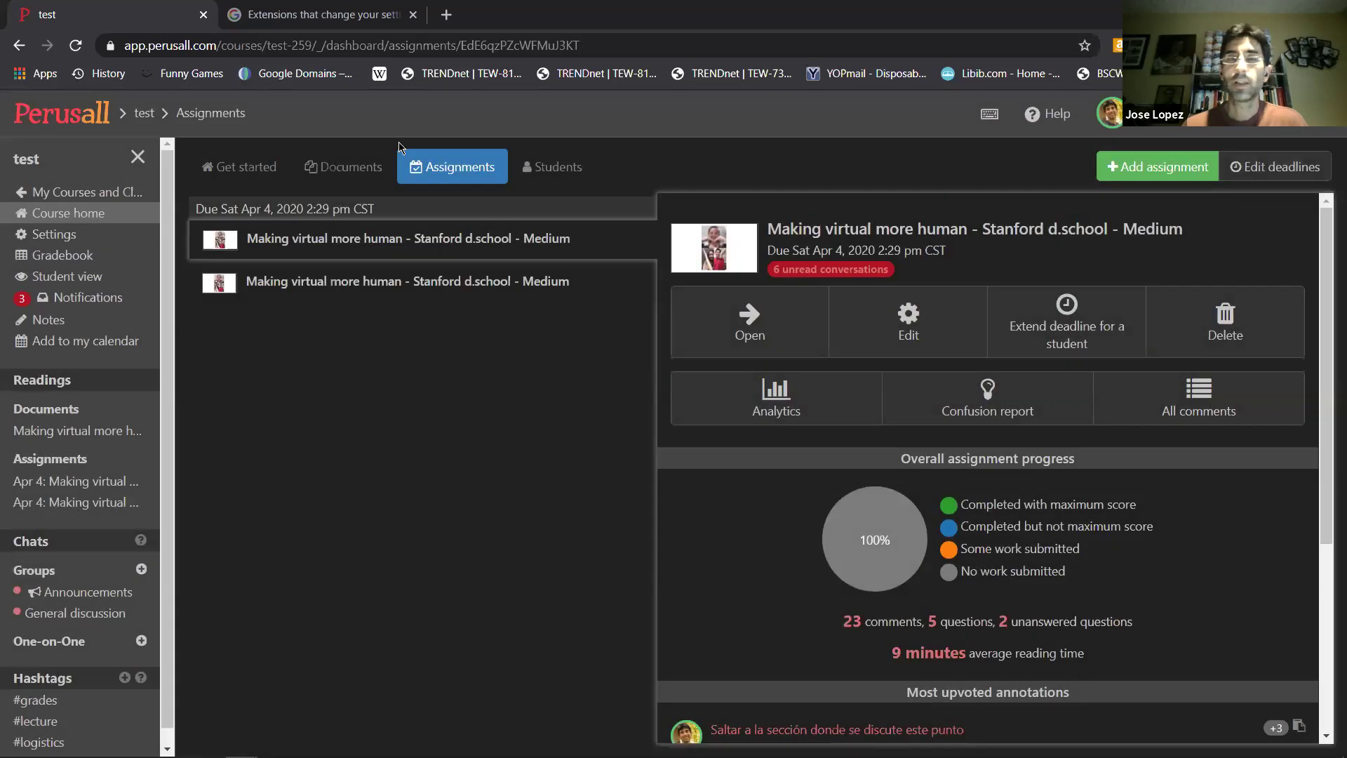
- Return to the home page, review the account menu options and select the test course
{"action": "left_click", "coordinate": [70, 127]}
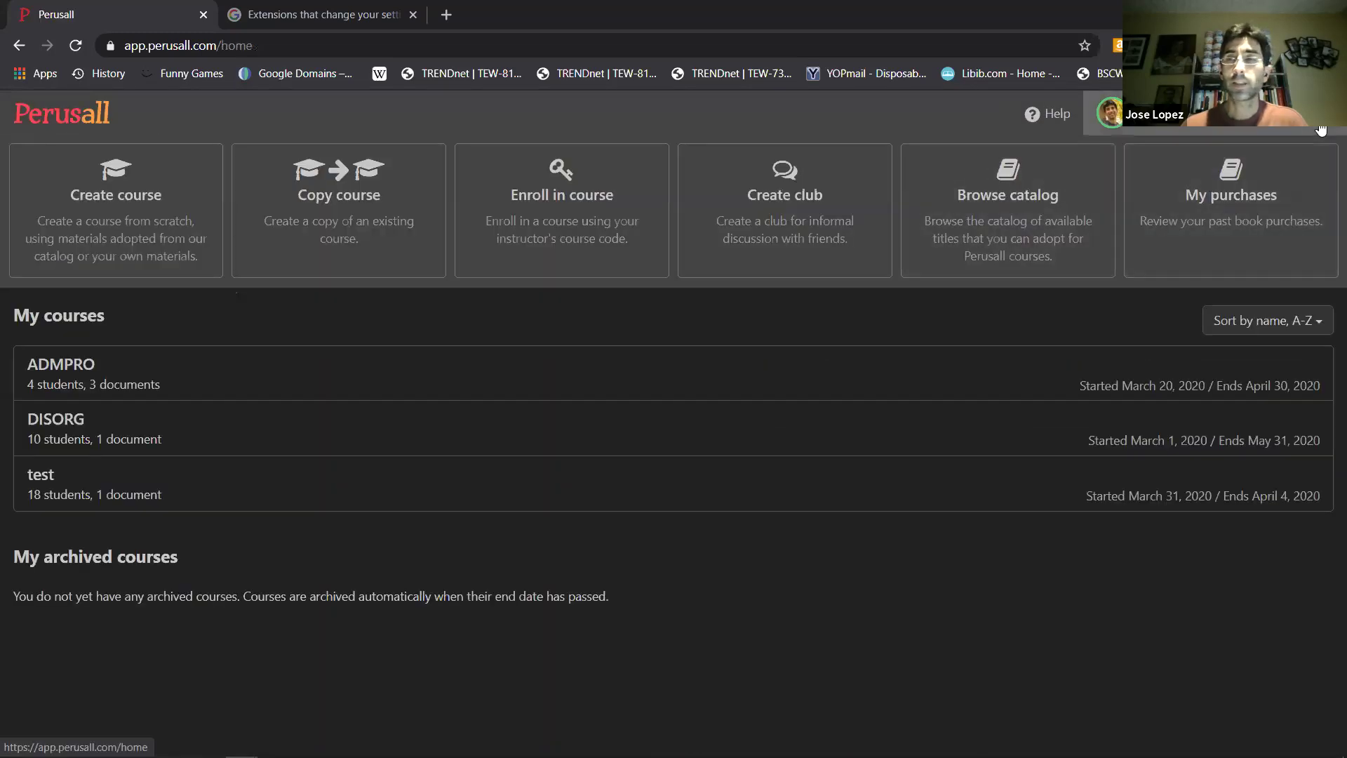
{"action": "left_click", "coordinate": [1144, 114]}
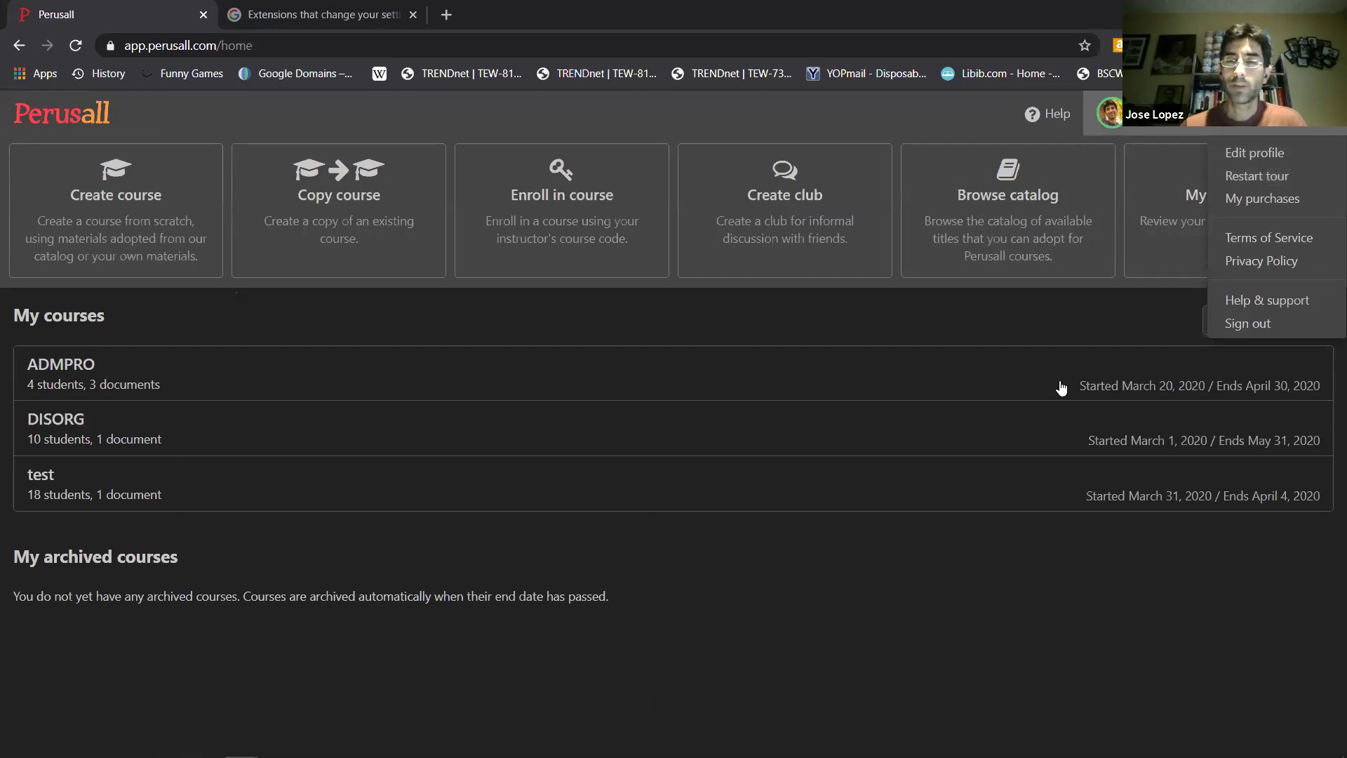
{"action": "left_click", "coordinate": [779, 644]}
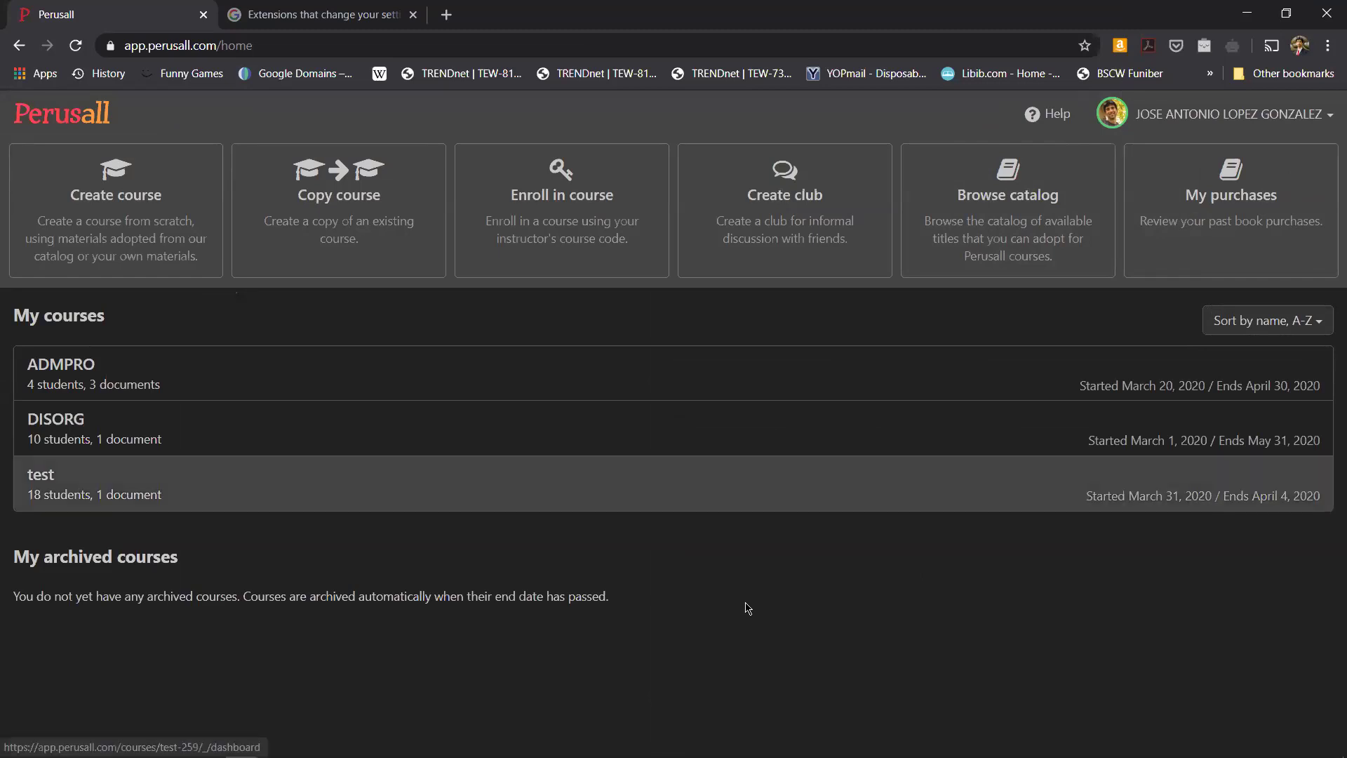
{"action": "left_click", "coordinate": [680, 491]}
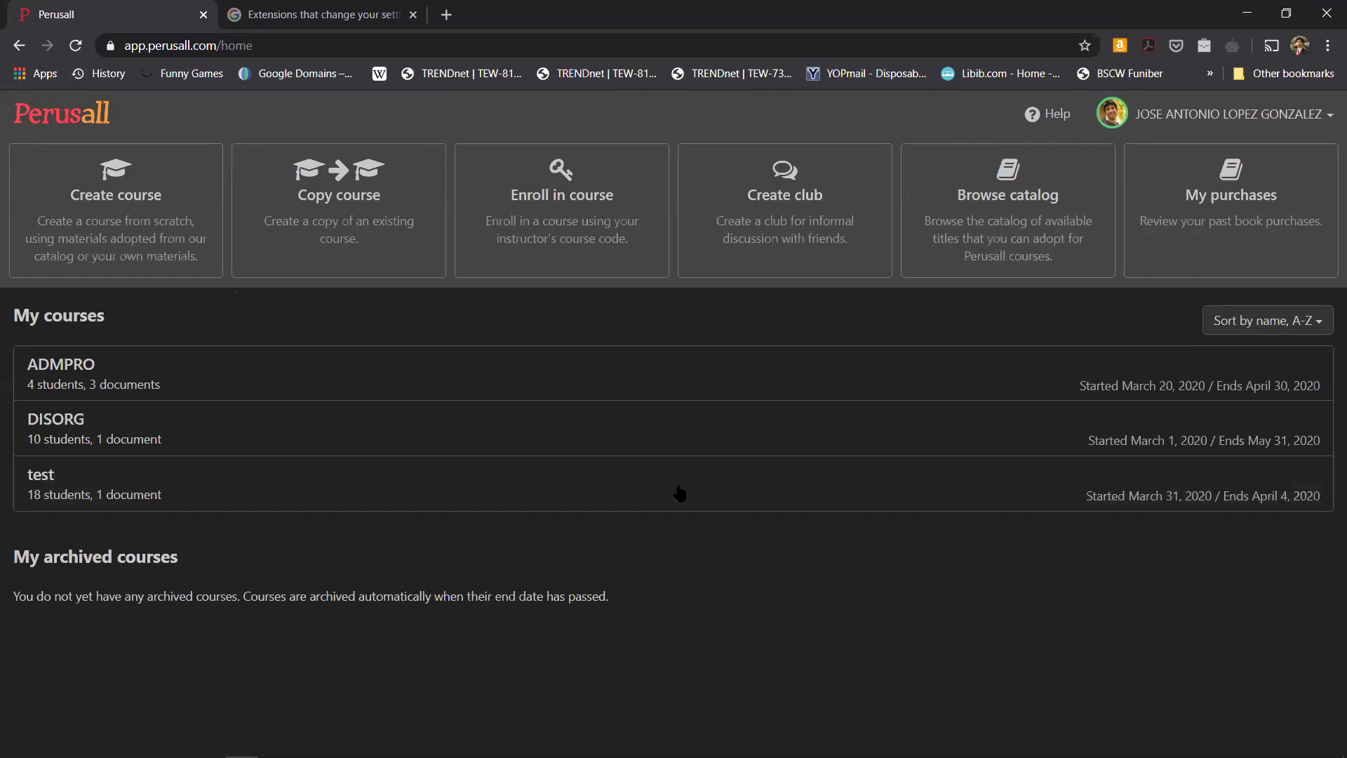